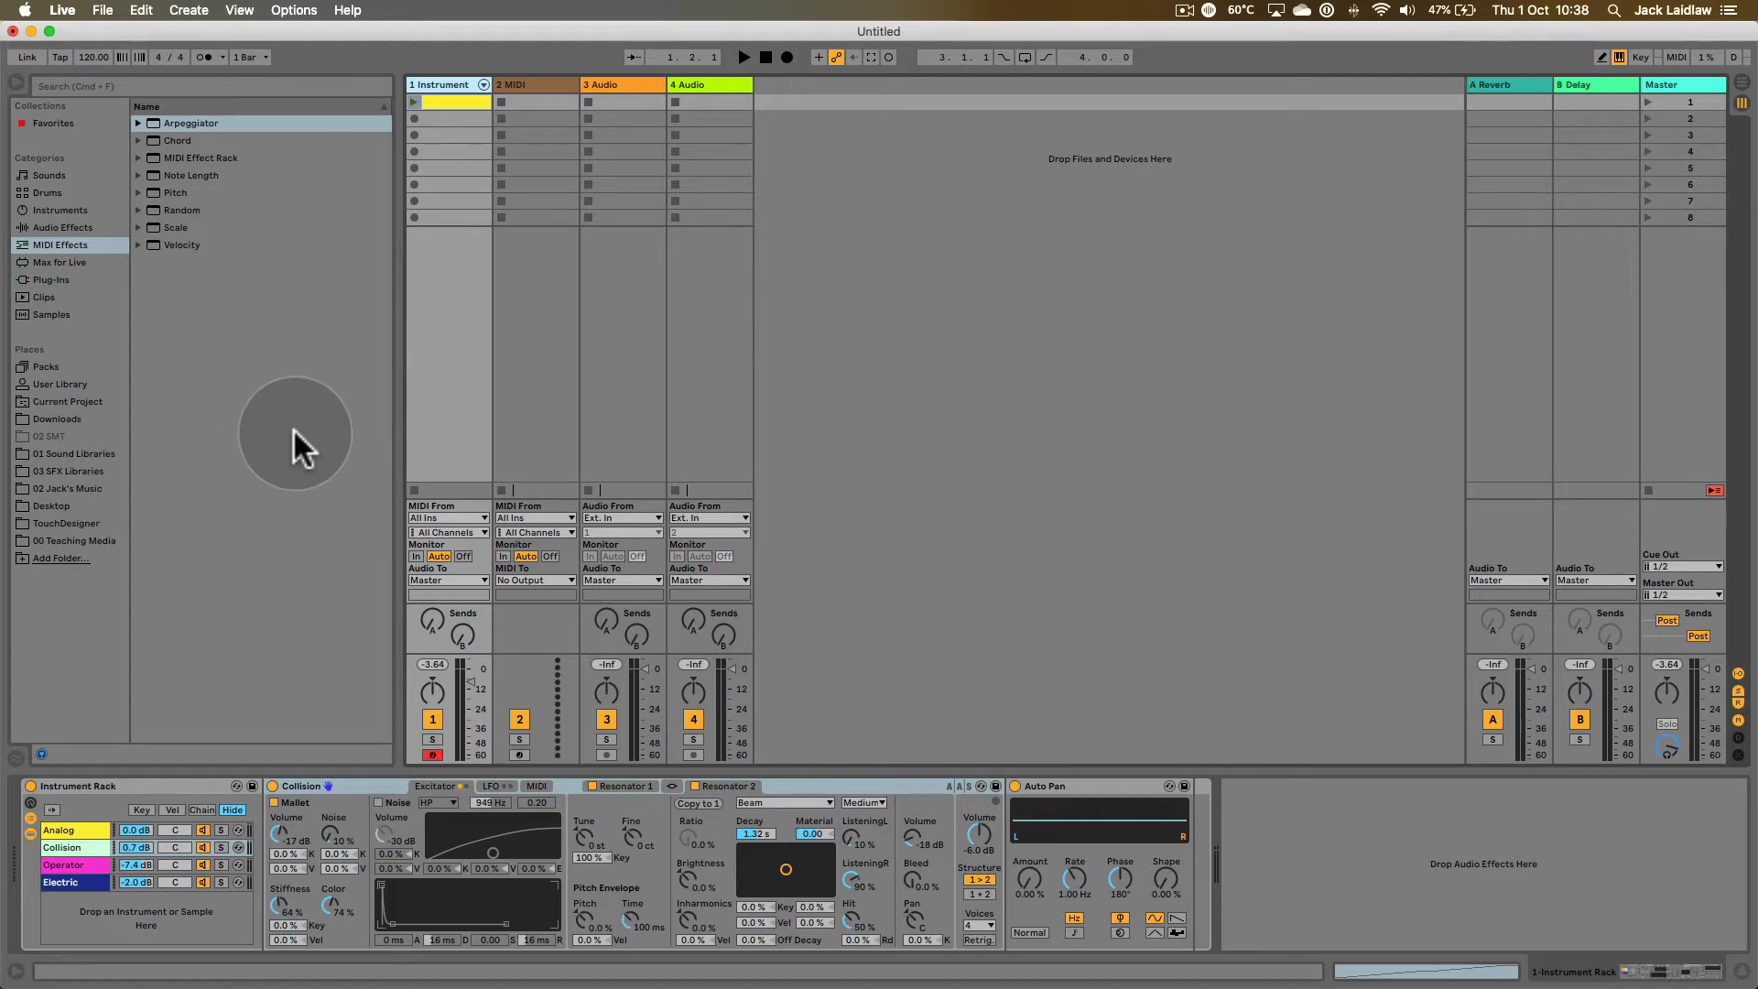
# - Look through the devices in the Analog, Collision, Operator and Electric chains of the Instrument Rack
pyautogui.click(66, 827)
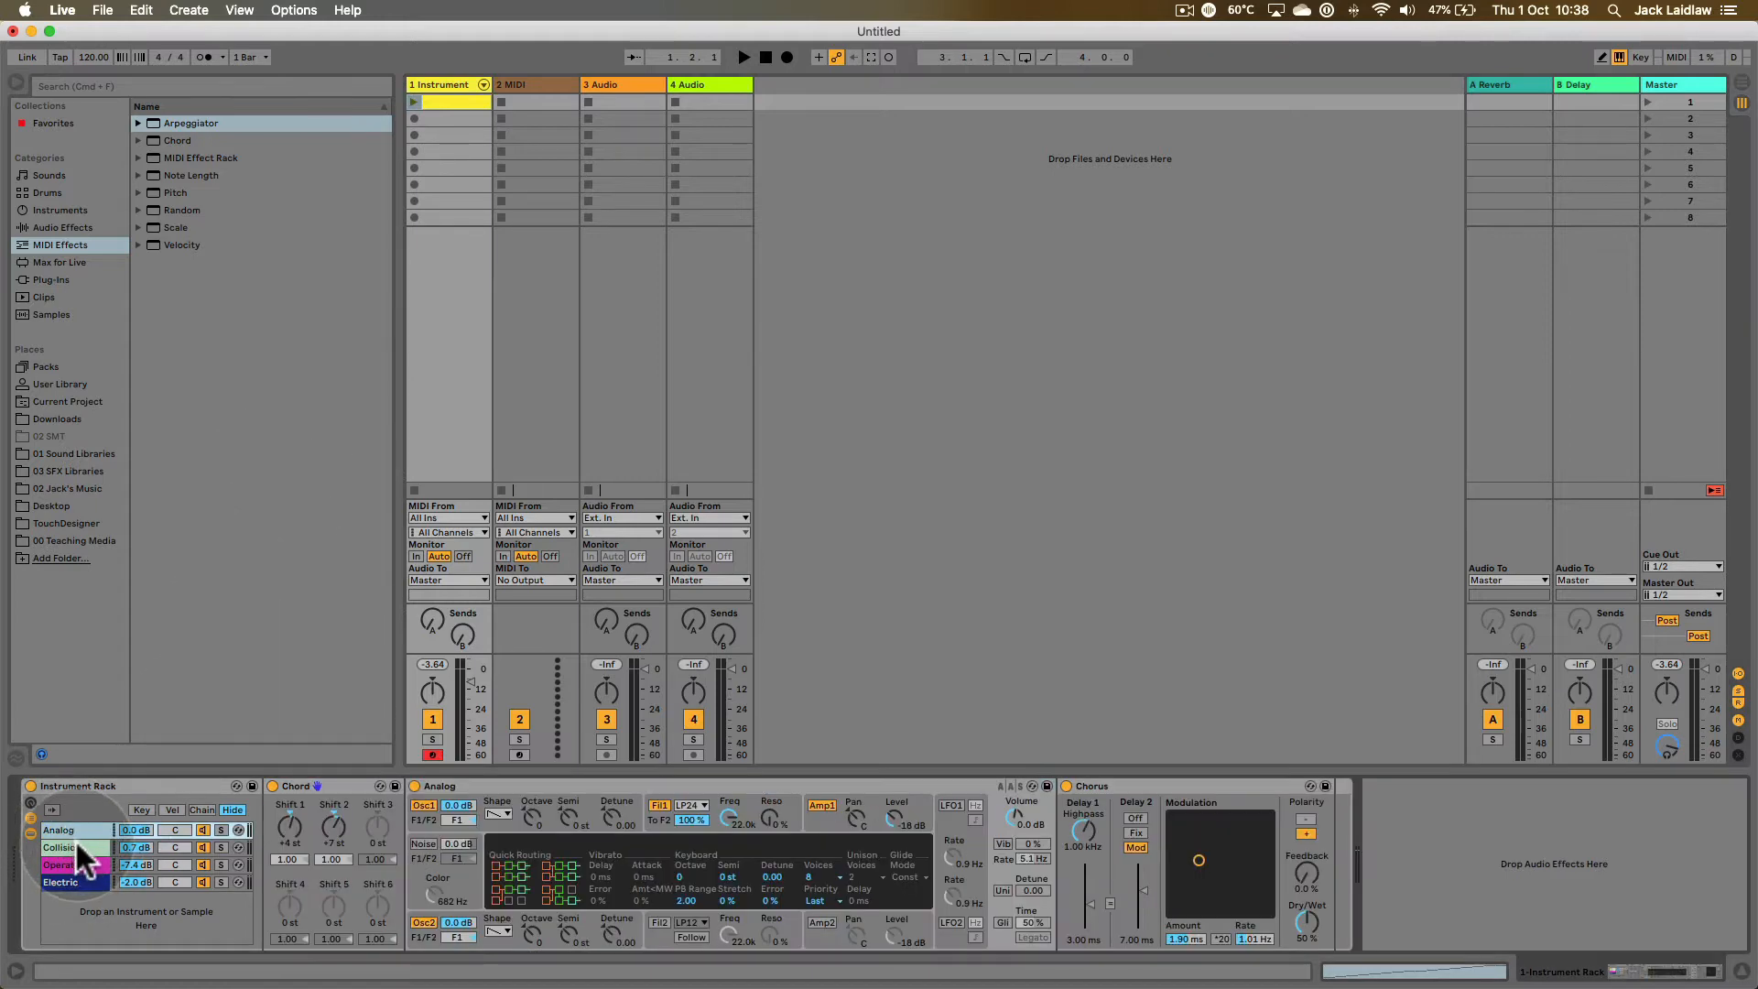
pyautogui.click(79, 848)
pyautogui.click(78, 864)
pyautogui.click(86, 881)
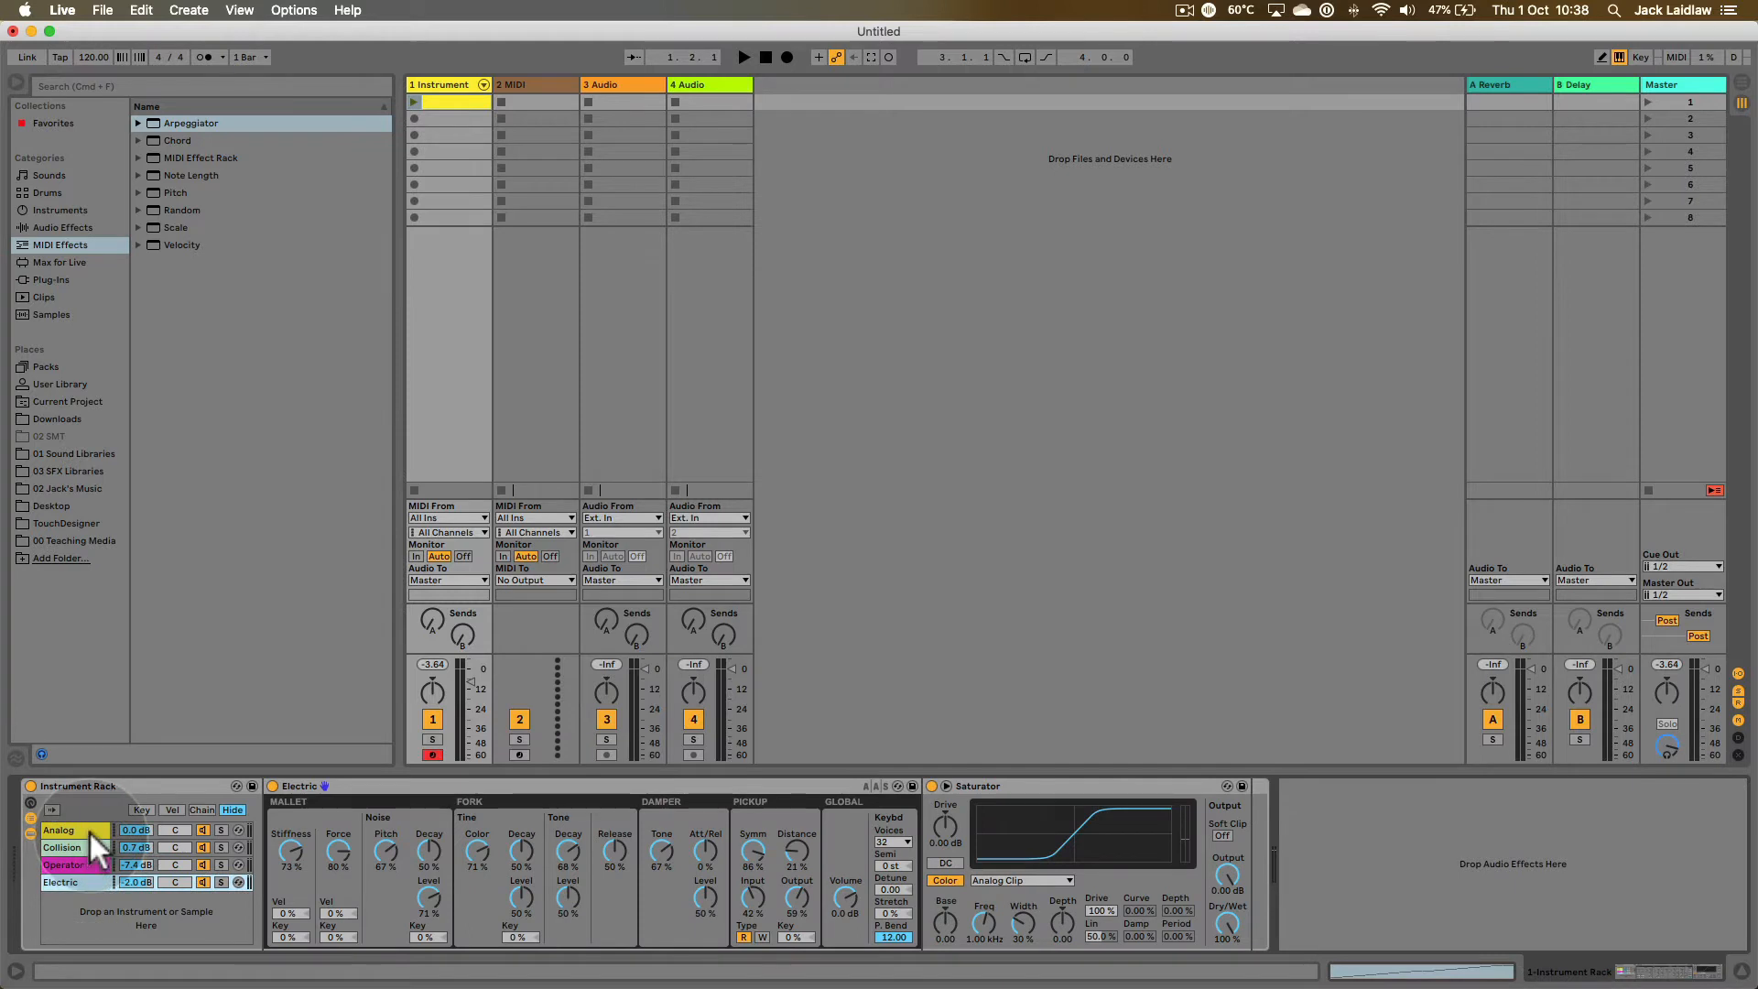
# - In the Analog chain, set the Chord's Shift 3 to +12 st and Shift 4 to -12 st, soloing the chain only while auditioning
pyautogui.click(90, 830)
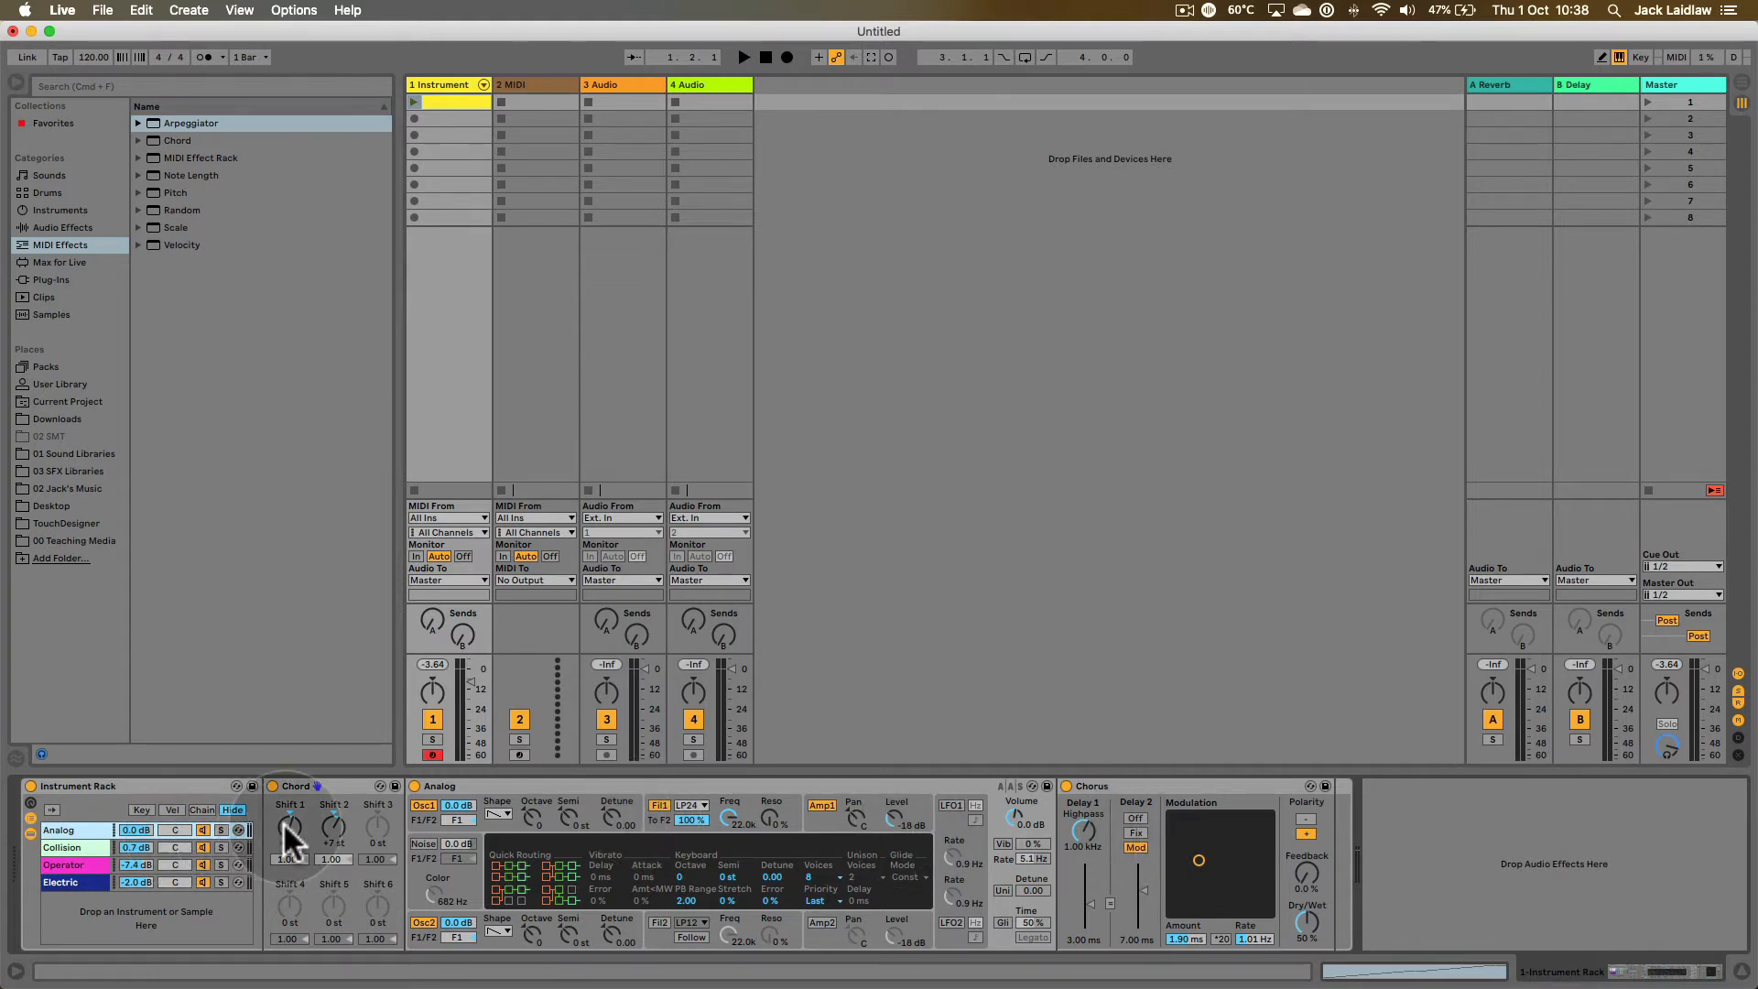
pyautogui.moveTo(283, 822); pyautogui.dragTo(287, 802)
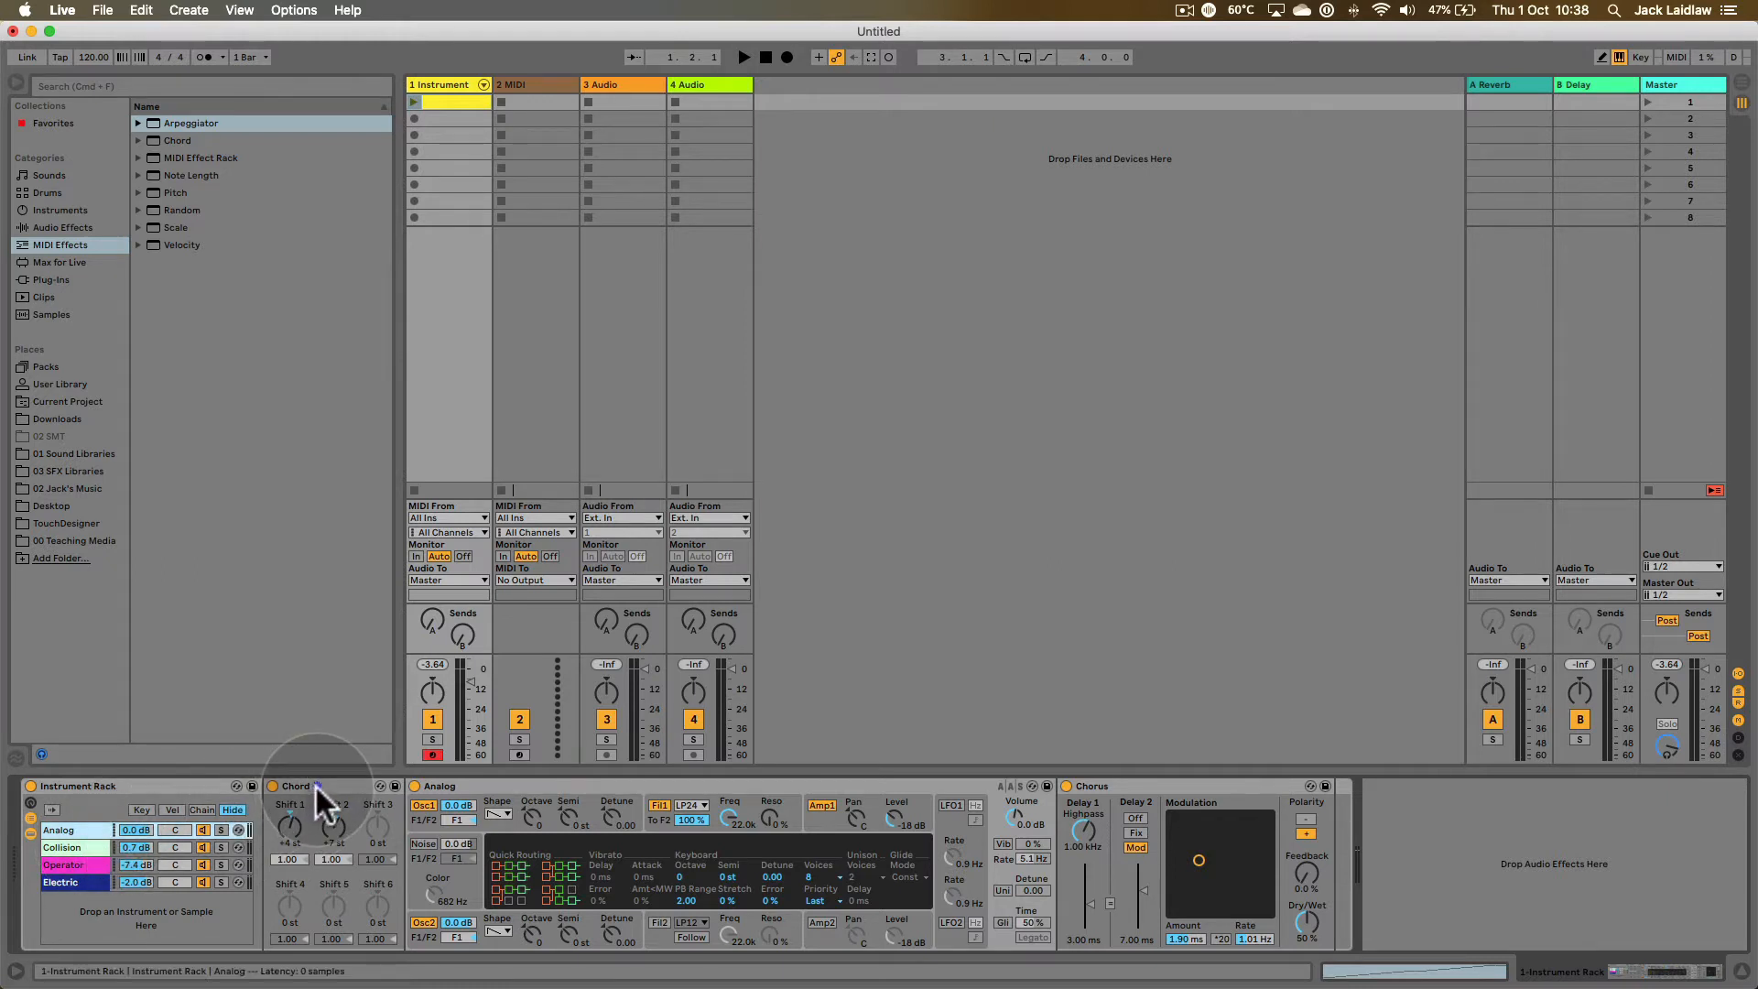
pyautogui.click(220, 829)
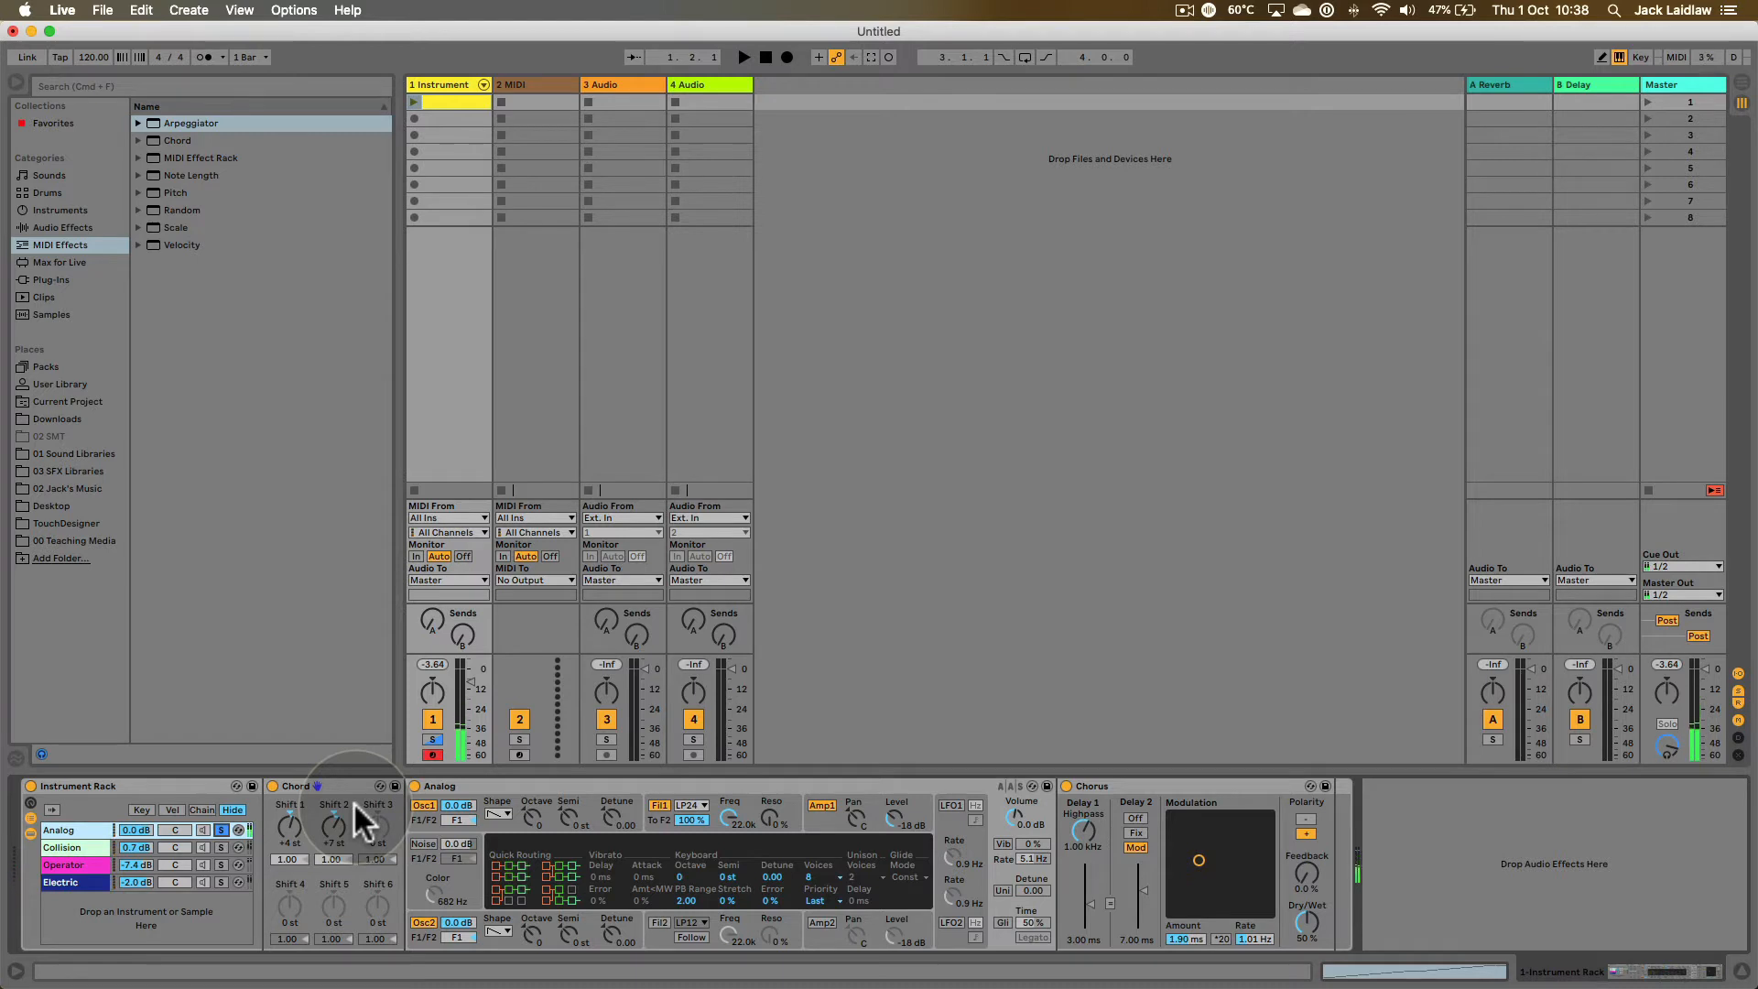
pyautogui.moveTo(379, 831); pyautogui.dragTo(379, 799)
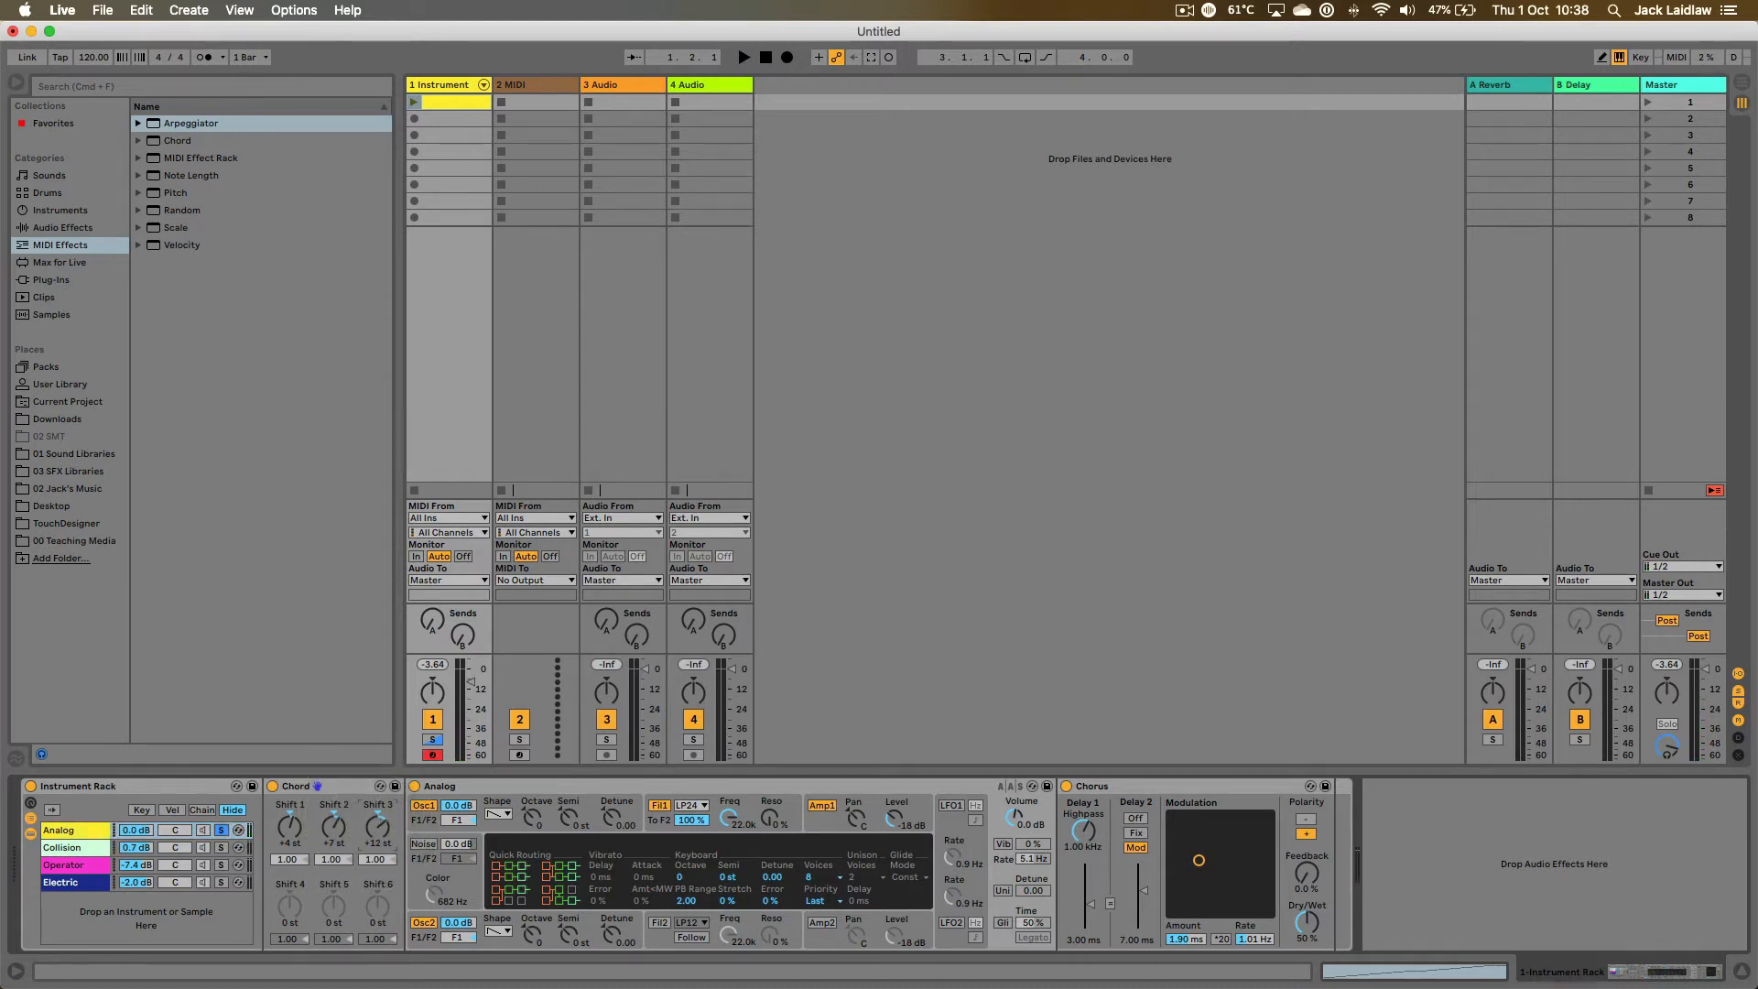
pyautogui.moveTo(283, 905); pyautogui.dragTo(284, 938)
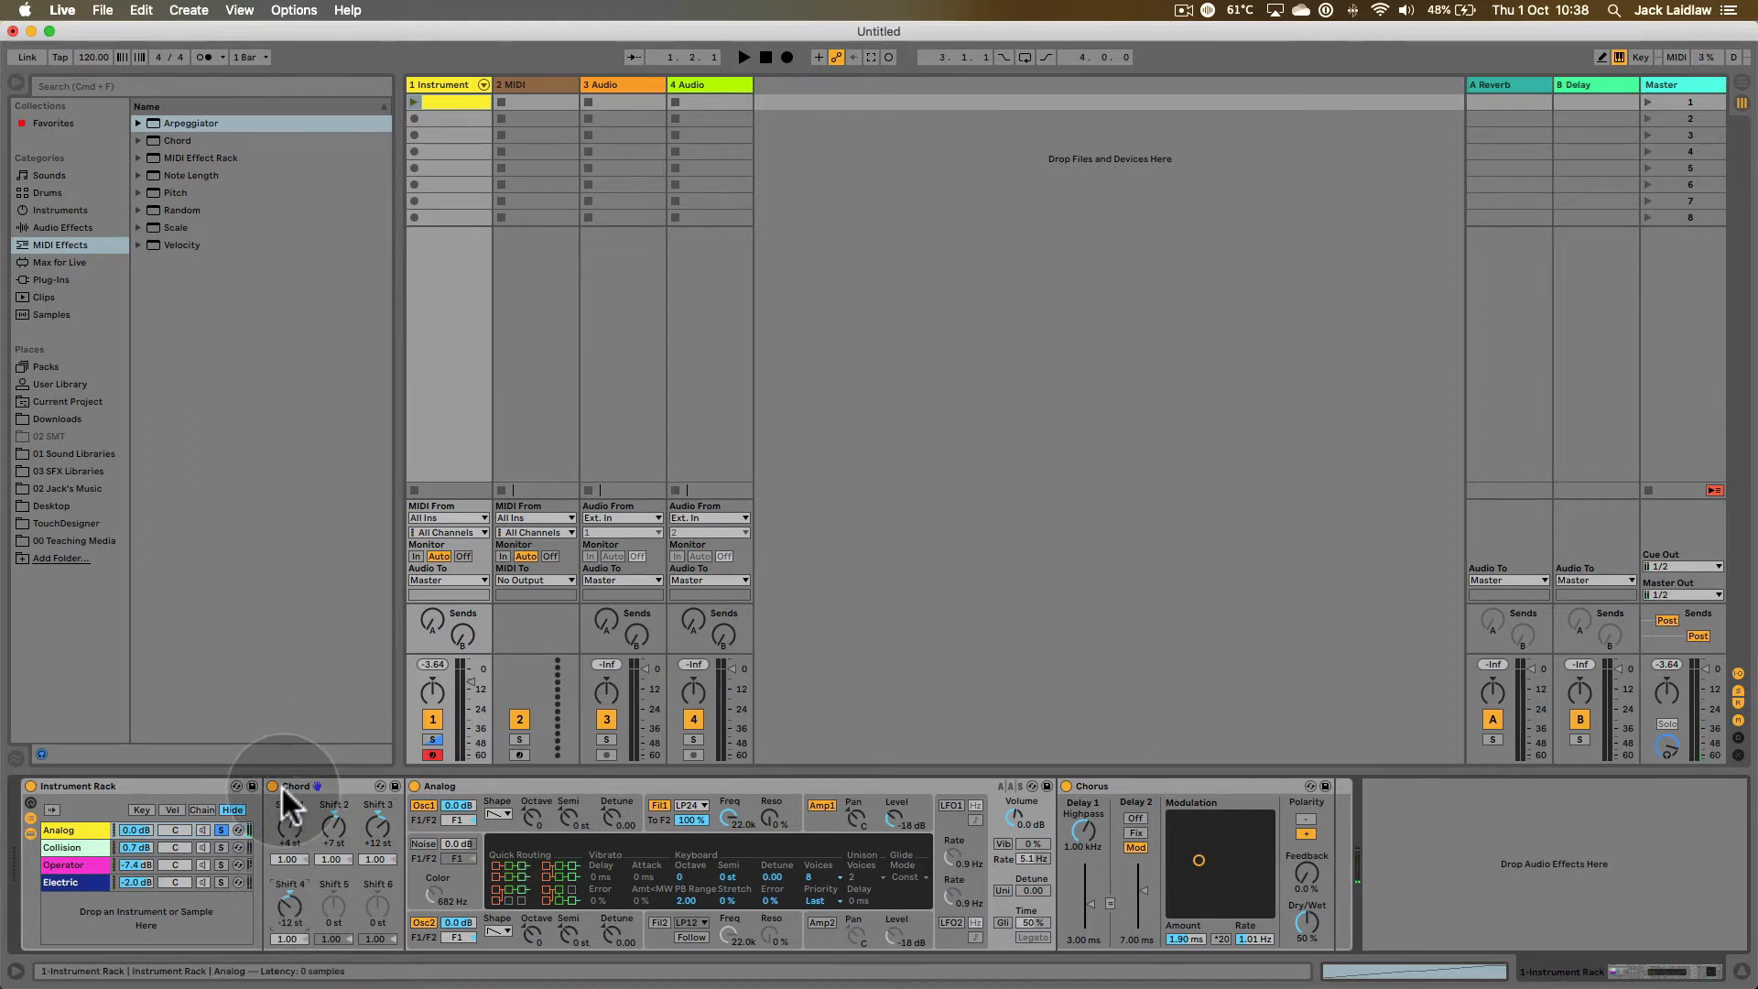
pyautogui.click(222, 829)
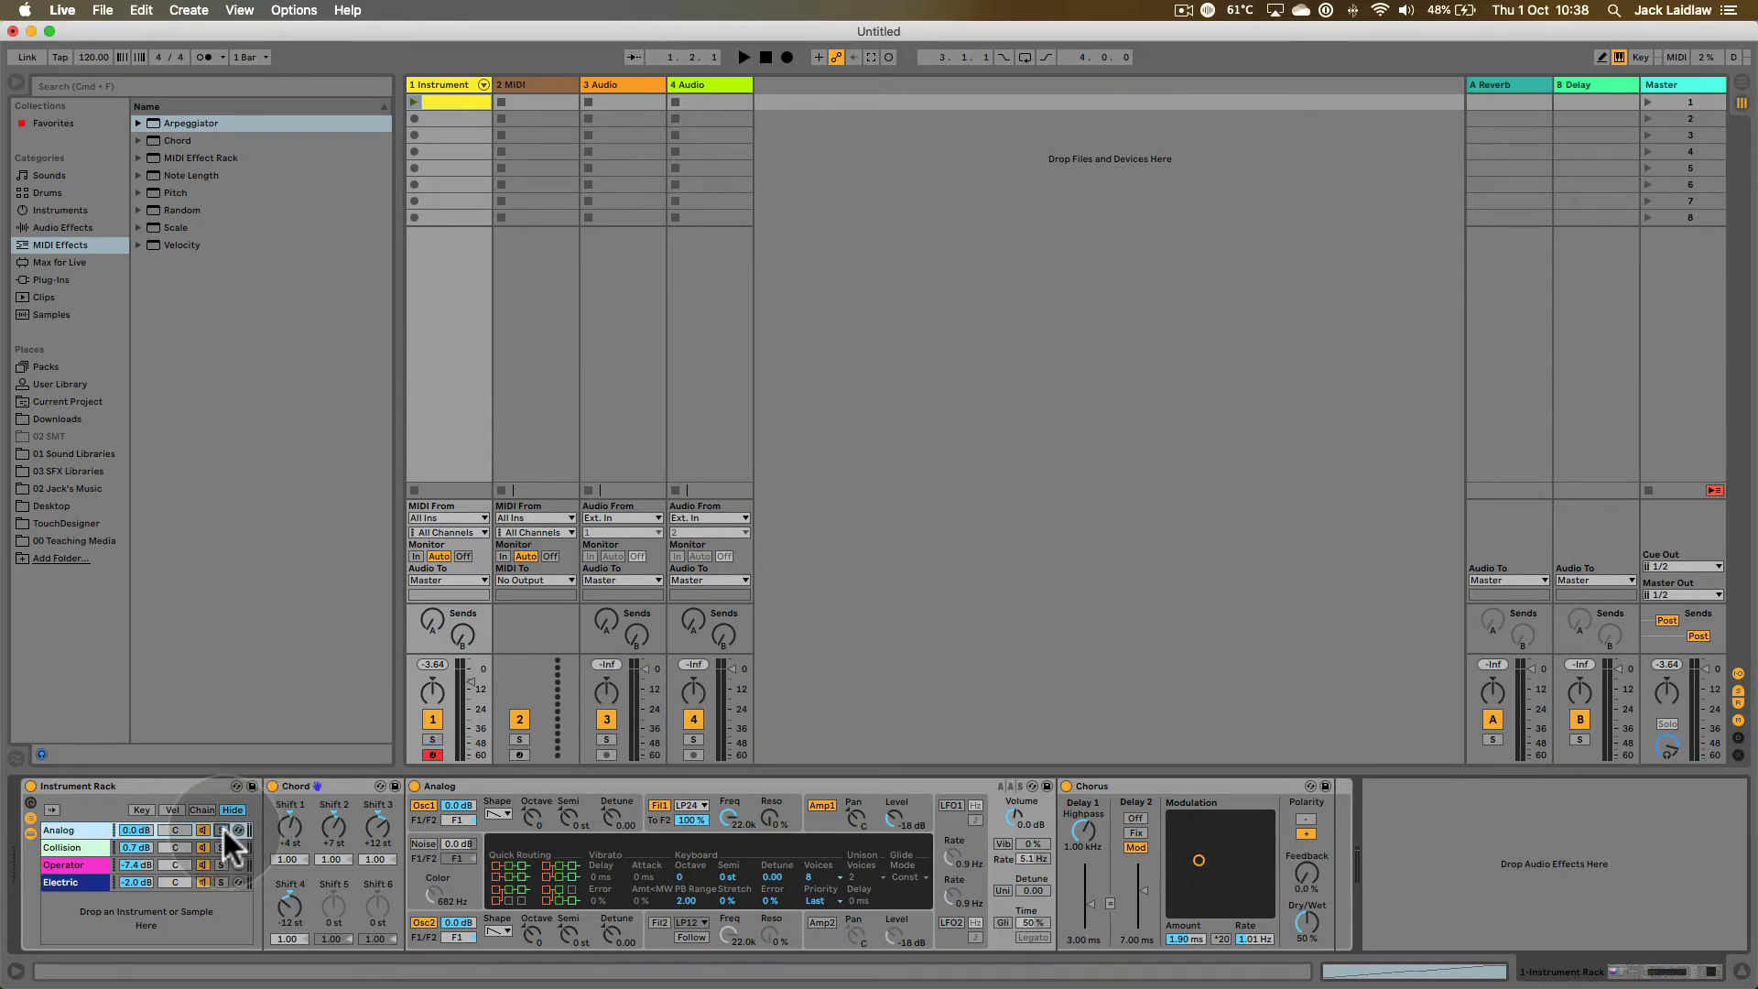
# - Add an Arpeggiator between Chord and Analog in the Analog chain, set its style to Up & Down, and audition the chain soloed
pyautogui.click(64, 846)
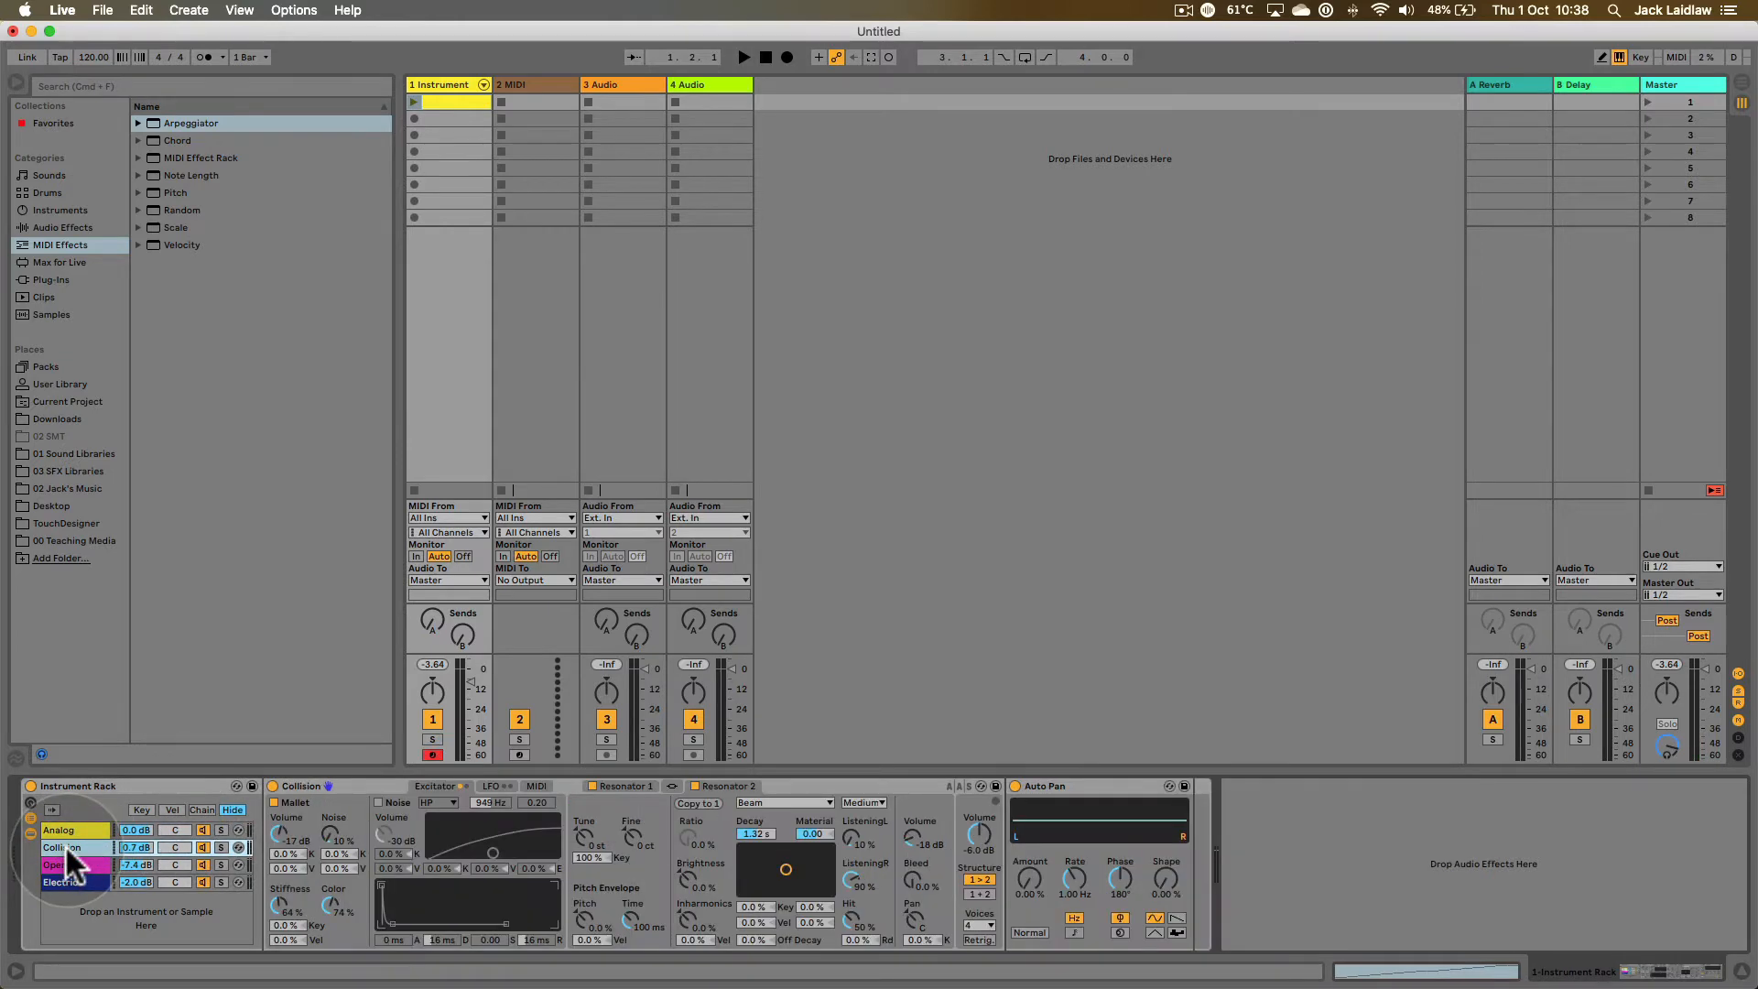
pyautogui.click(66, 859)
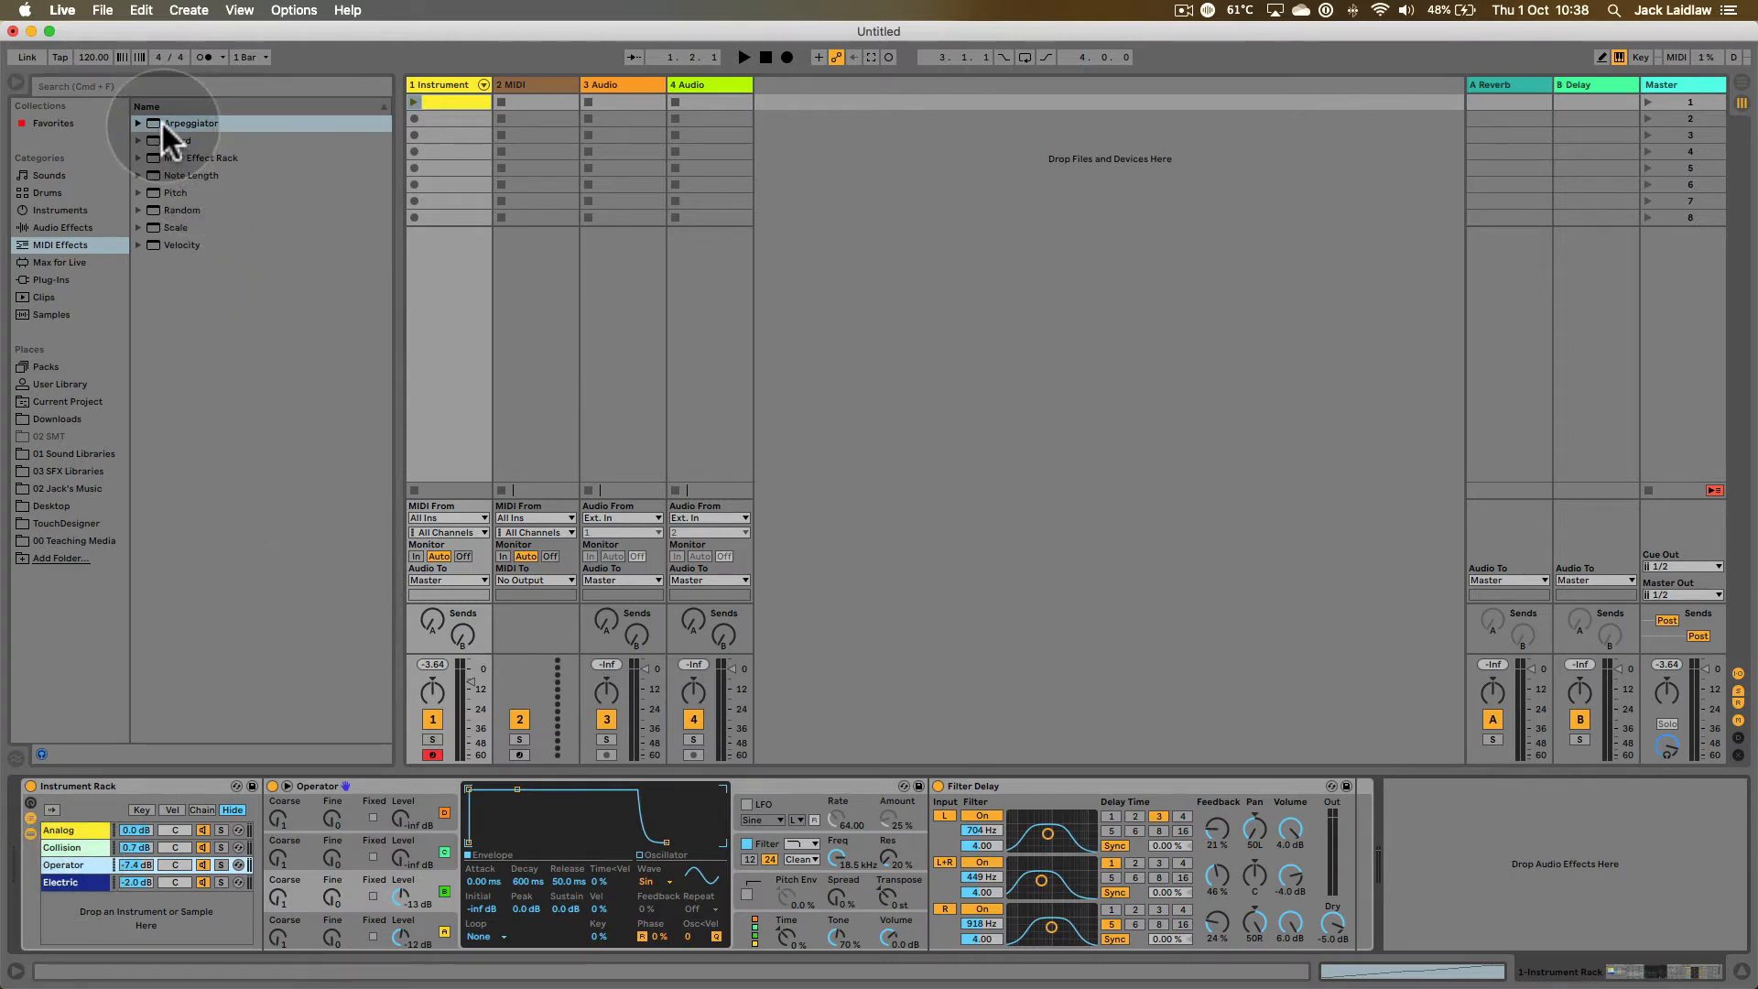
pyautogui.click(66, 830)
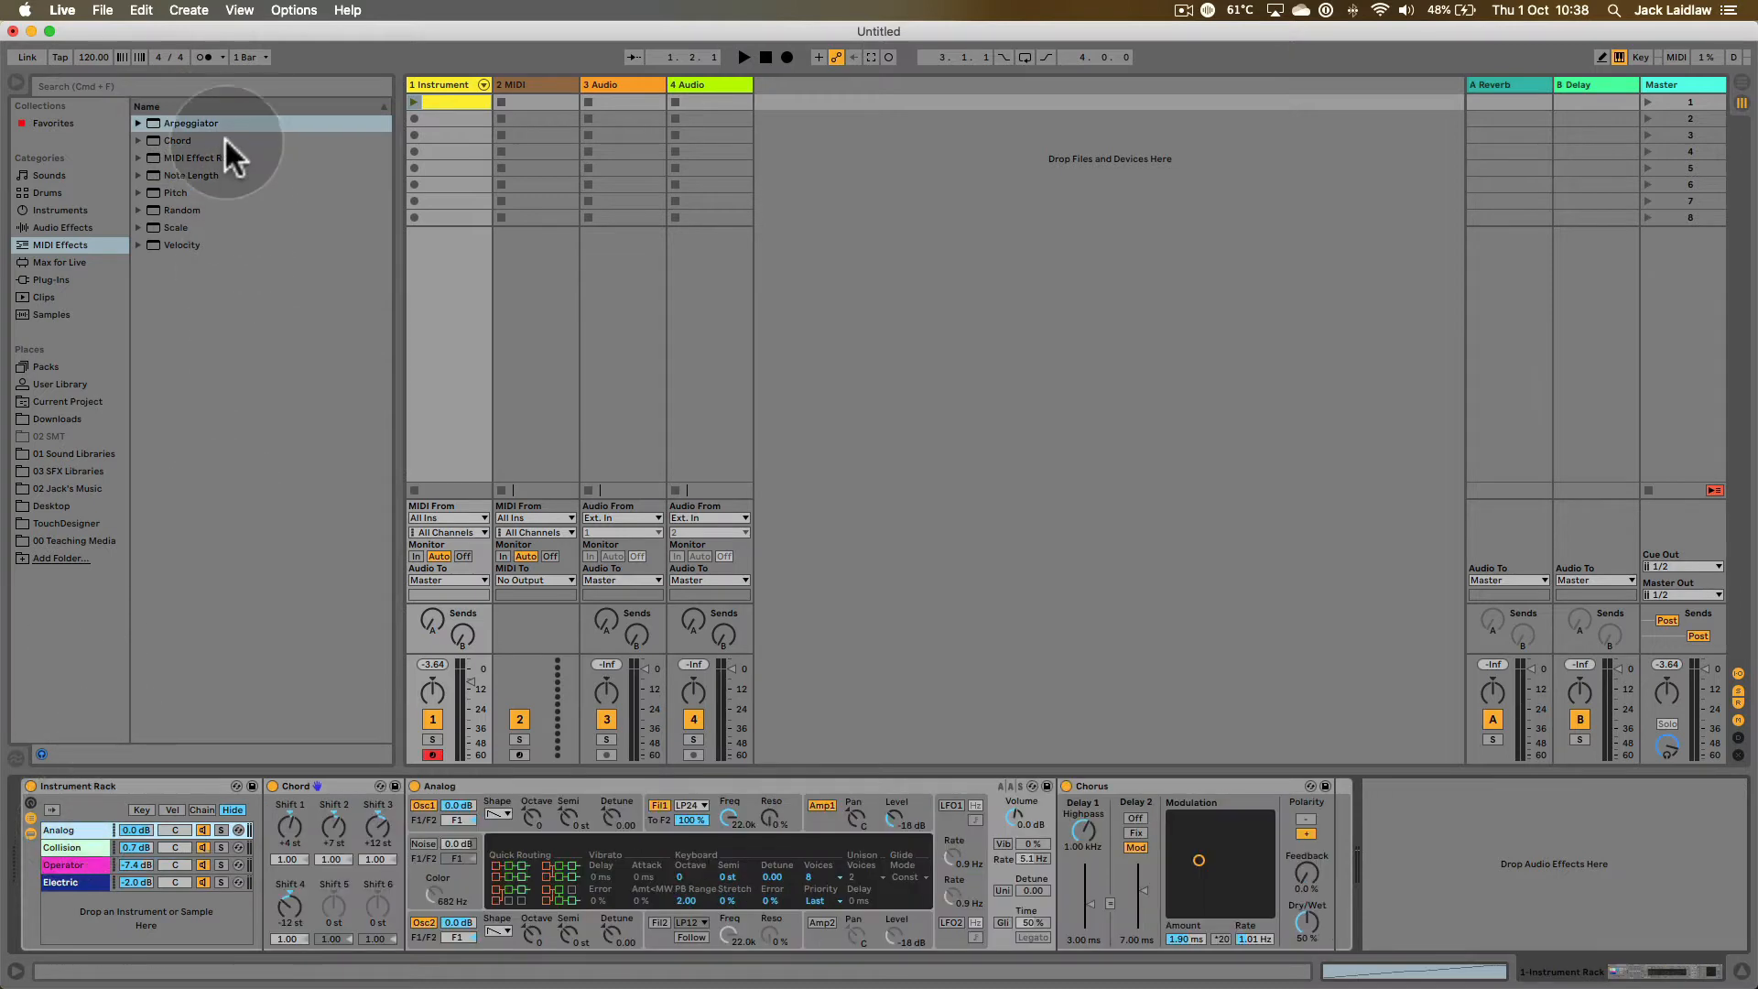
pyautogui.moveTo(164, 123); pyautogui.dragTo(386, 842)
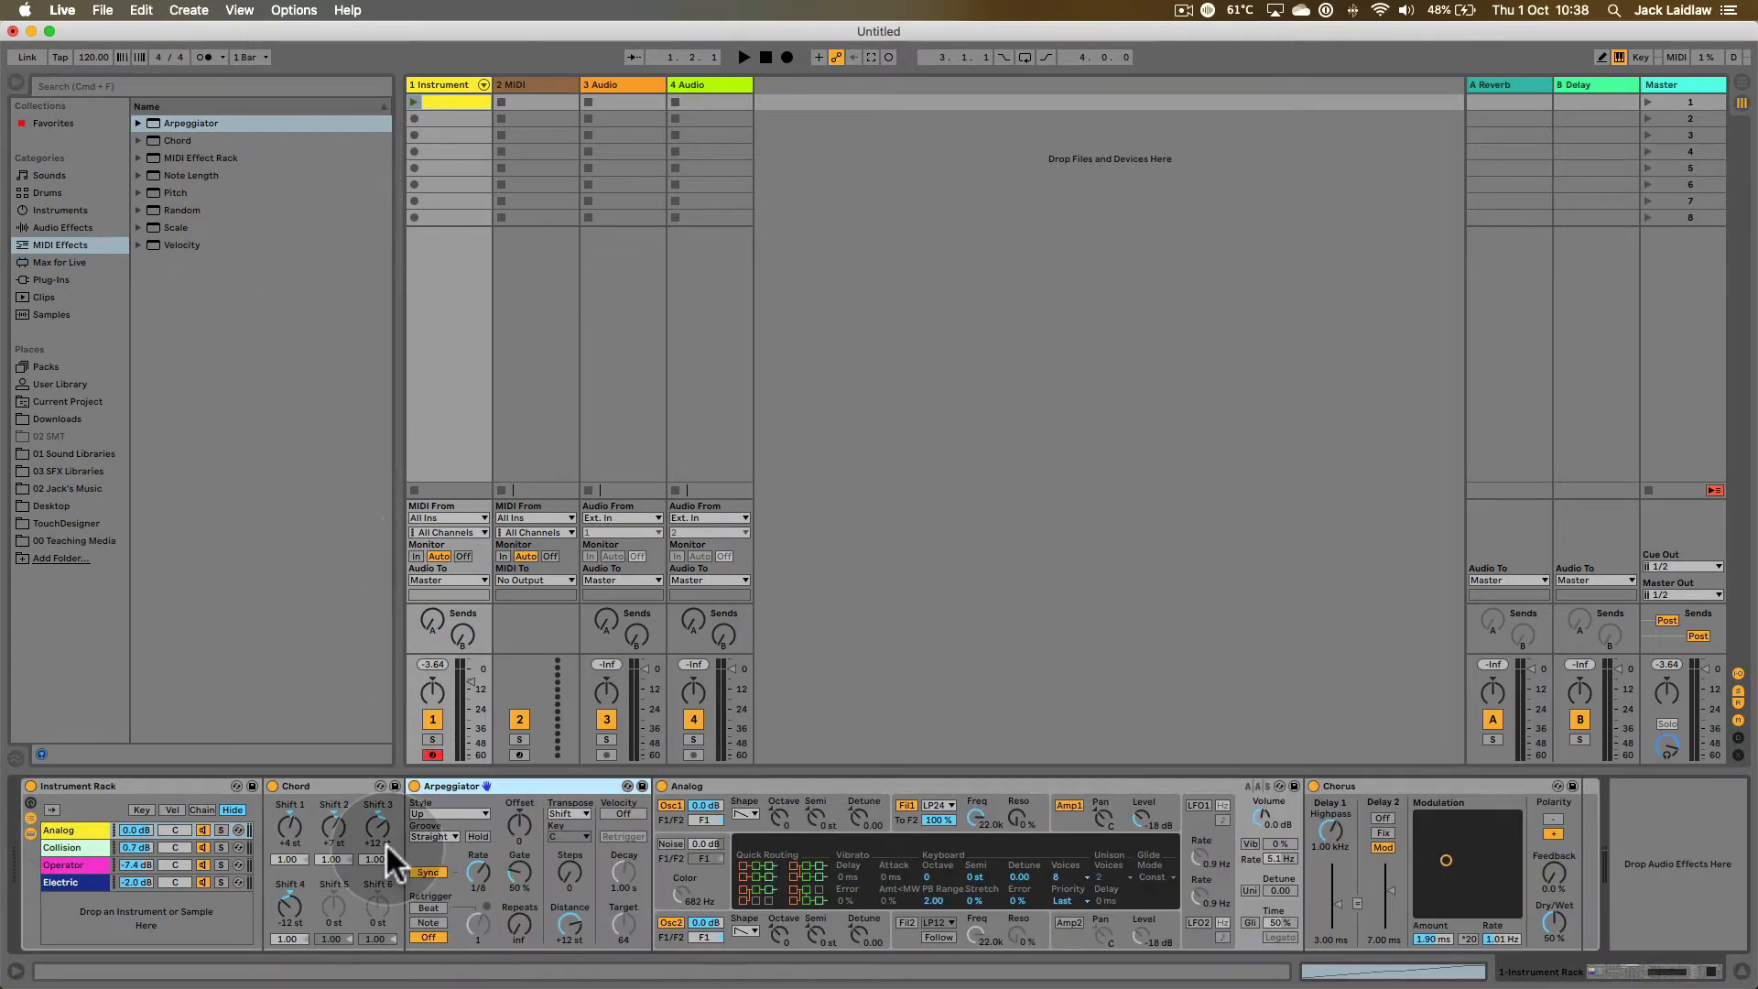
pyautogui.click(221, 829)
pyautogui.click(472, 814)
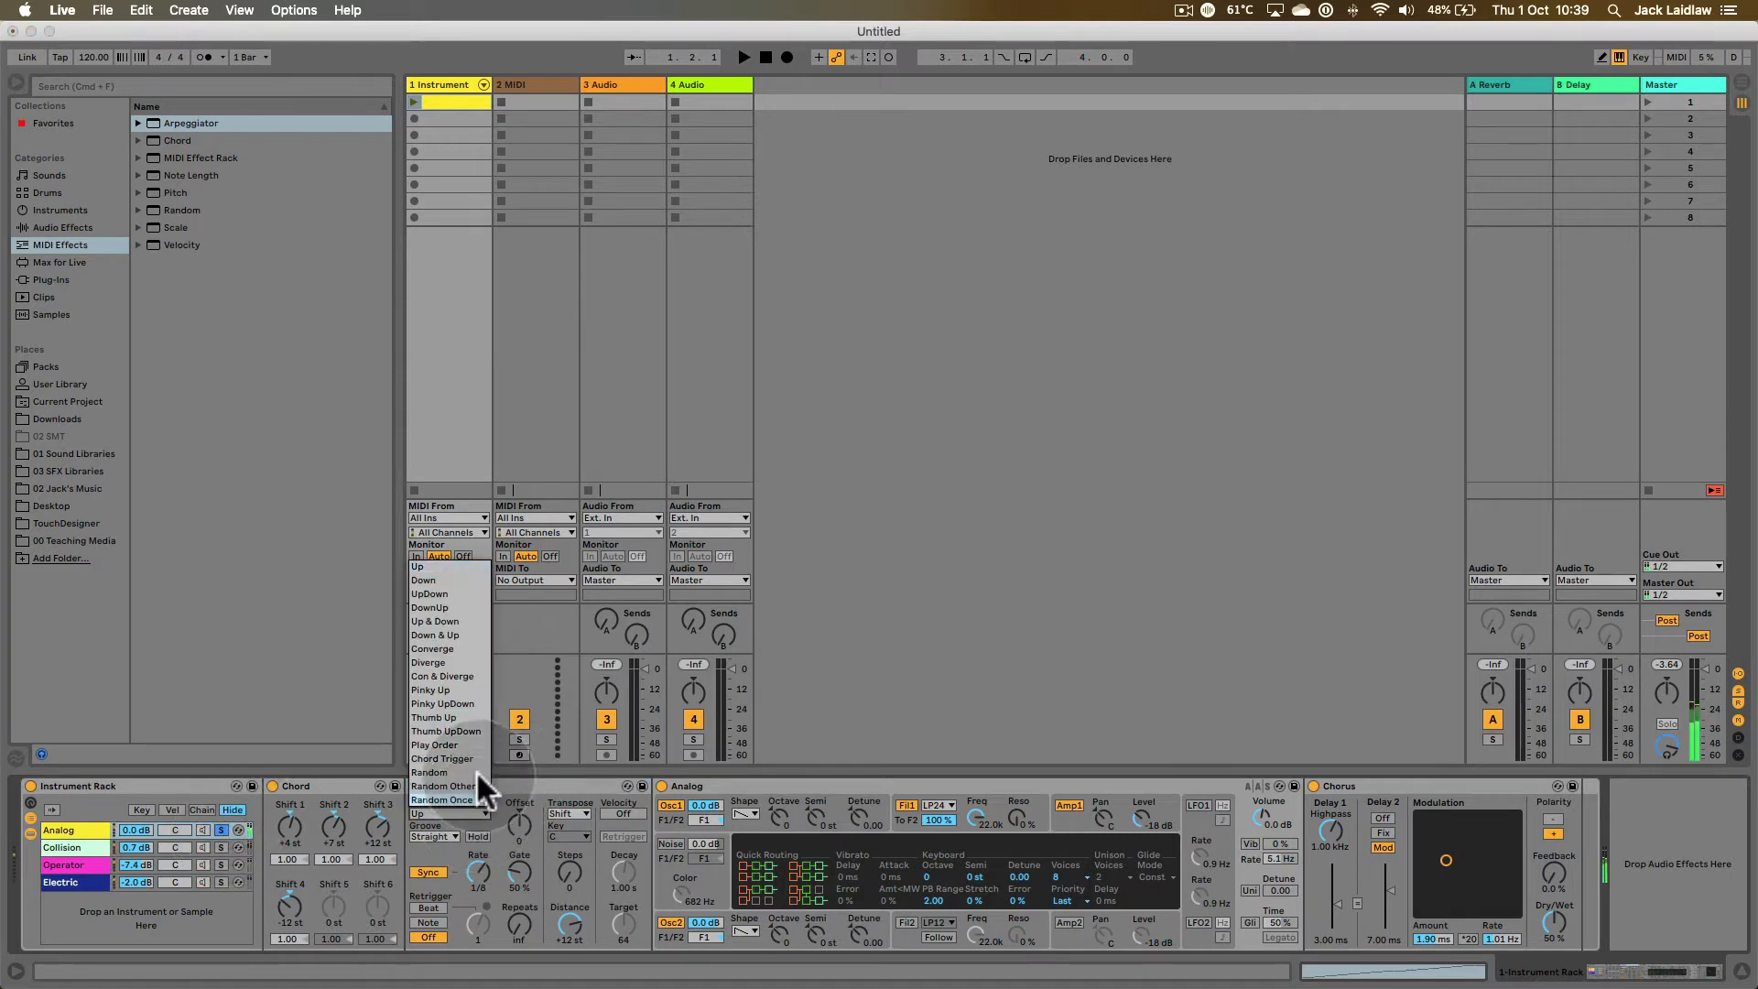
pyautogui.click(476, 620)
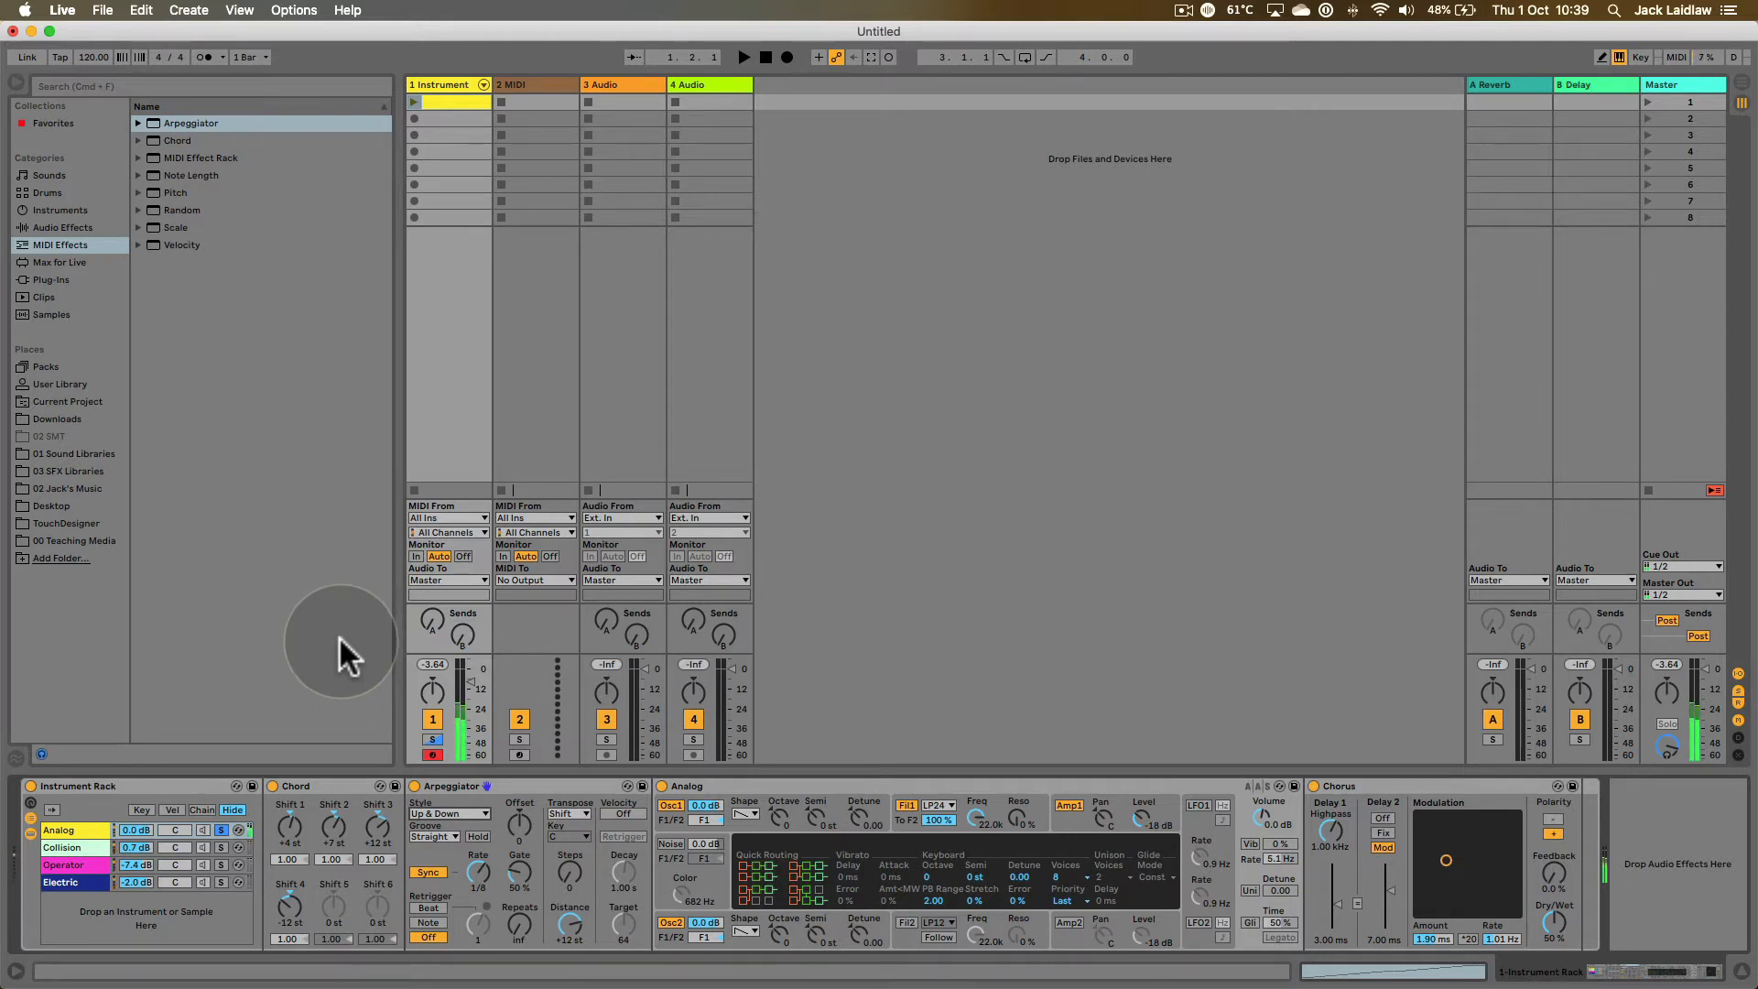
pyautogui.click(221, 829)
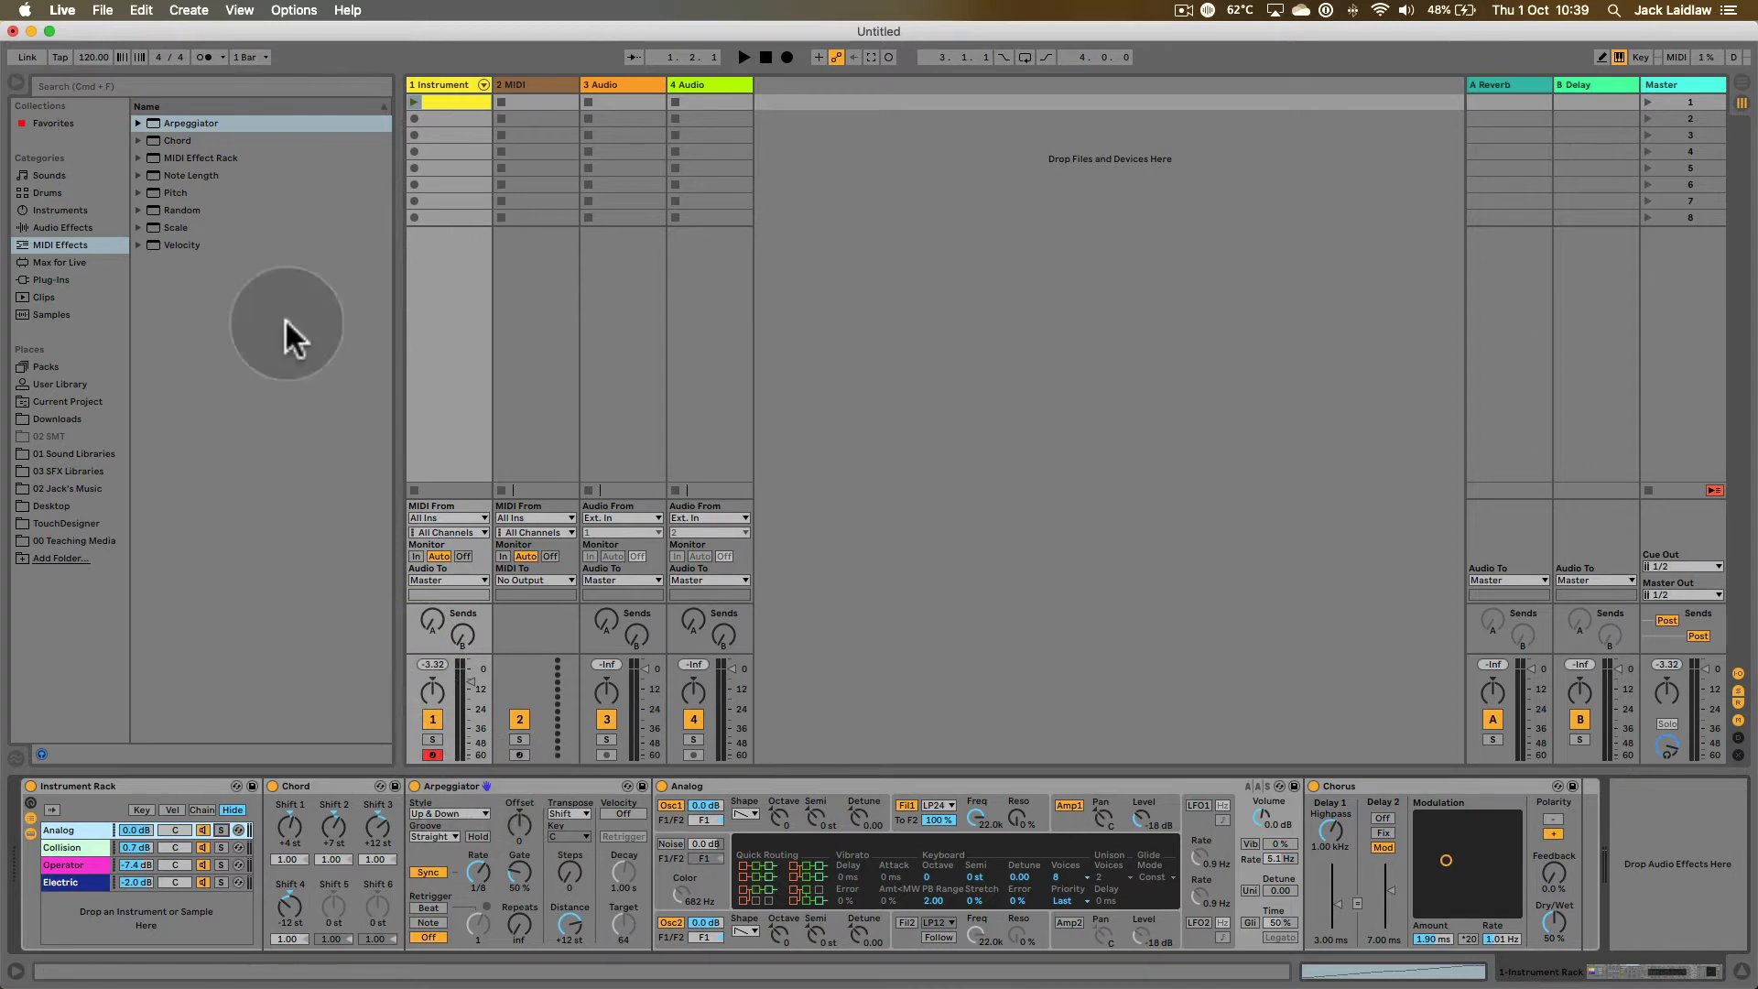
# - Add an Arpeggiator before the Operator instrument in the Operator chain, and display the Analog chain's devices for comparison
pyautogui.moveTo(172, 122); pyautogui.dragTo(280, 847)
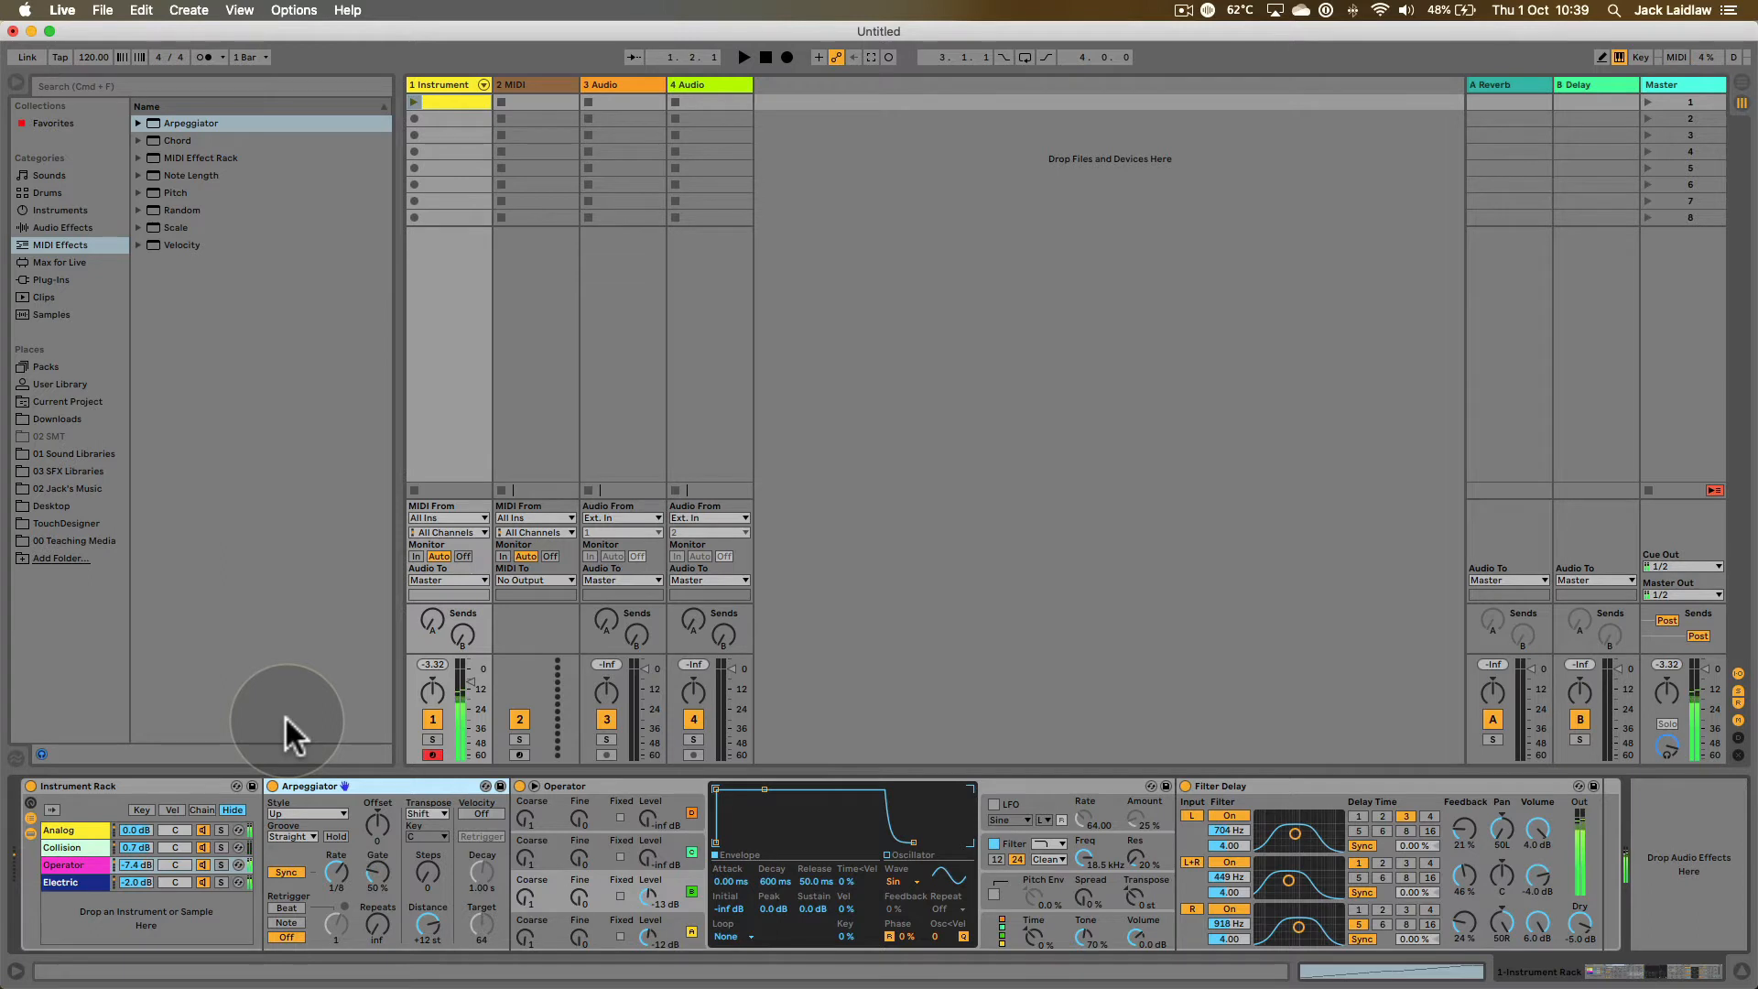
pyautogui.click(91, 819)
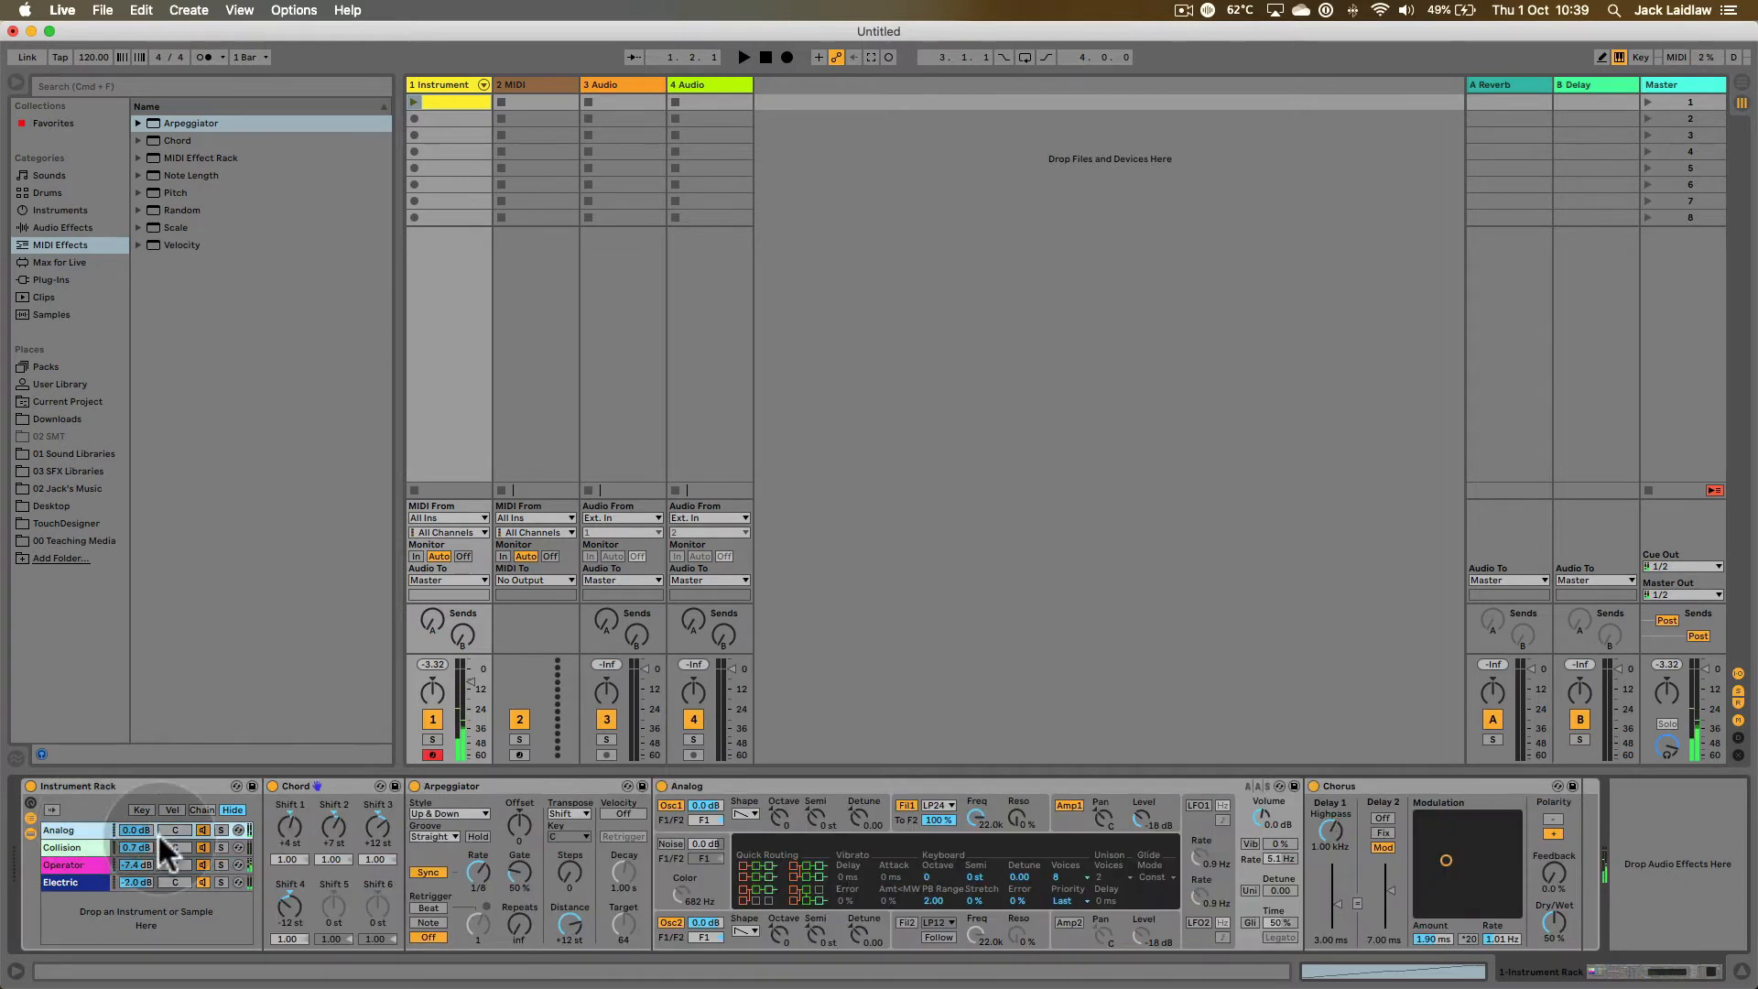
pyautogui.click(354, 776)
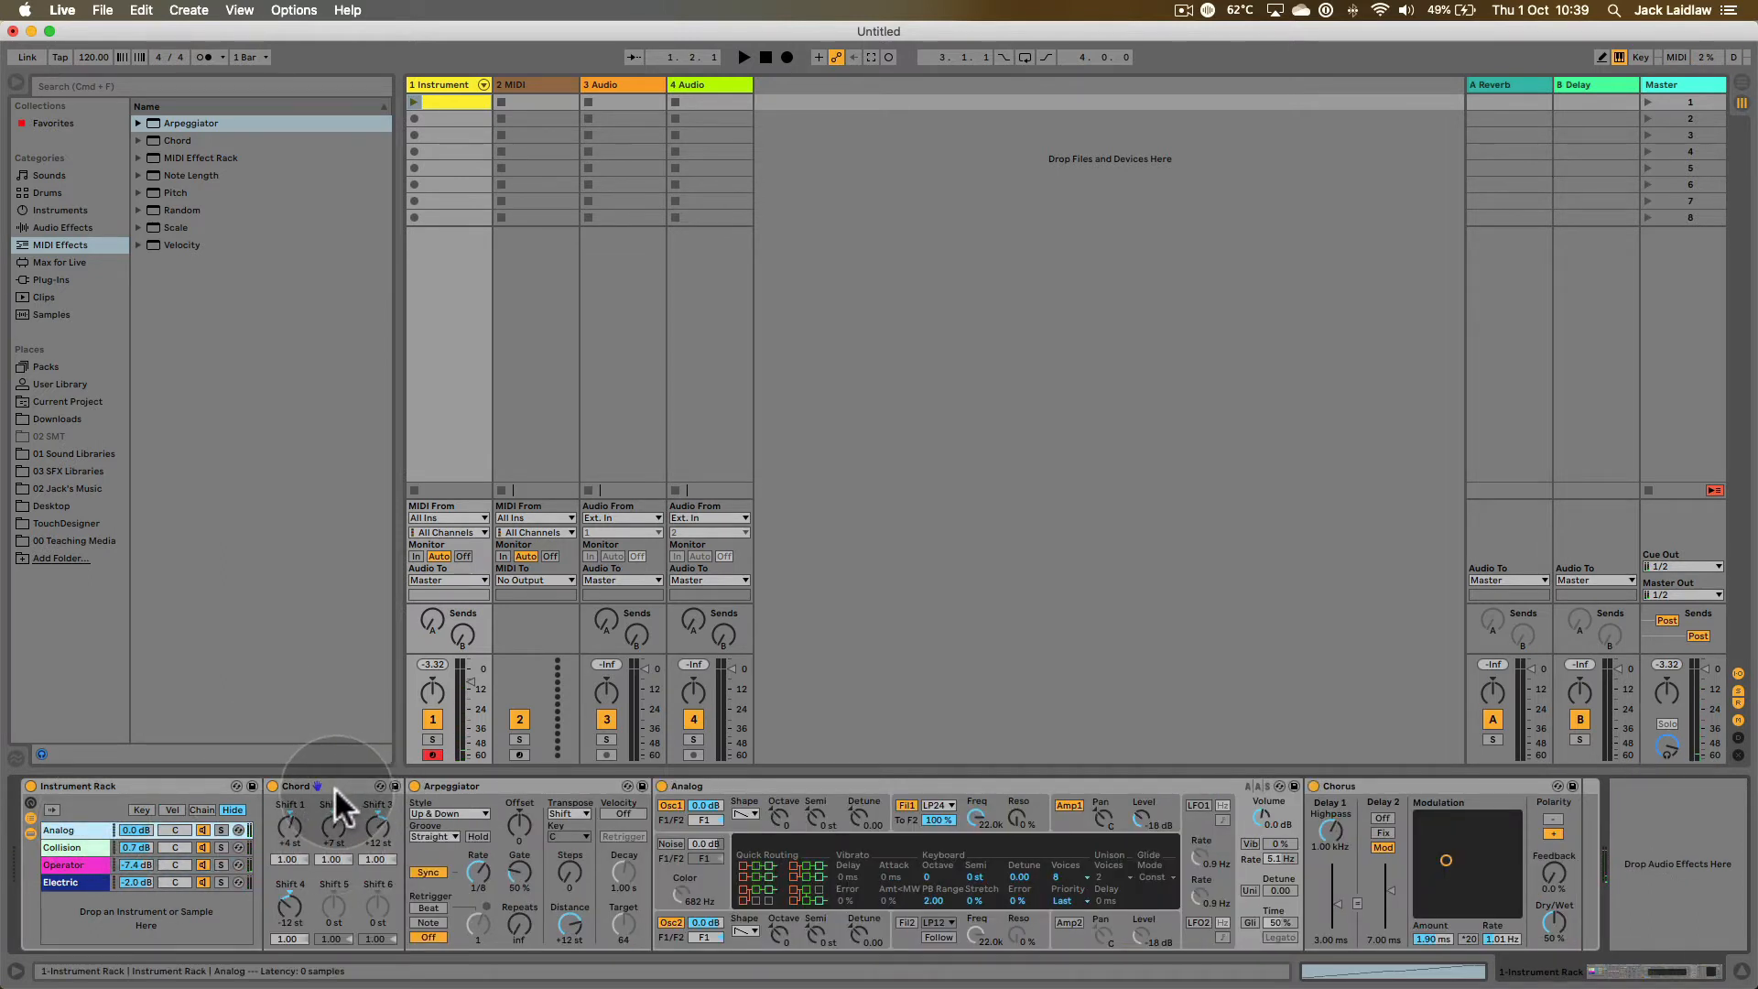
pyautogui.click(107, 831)
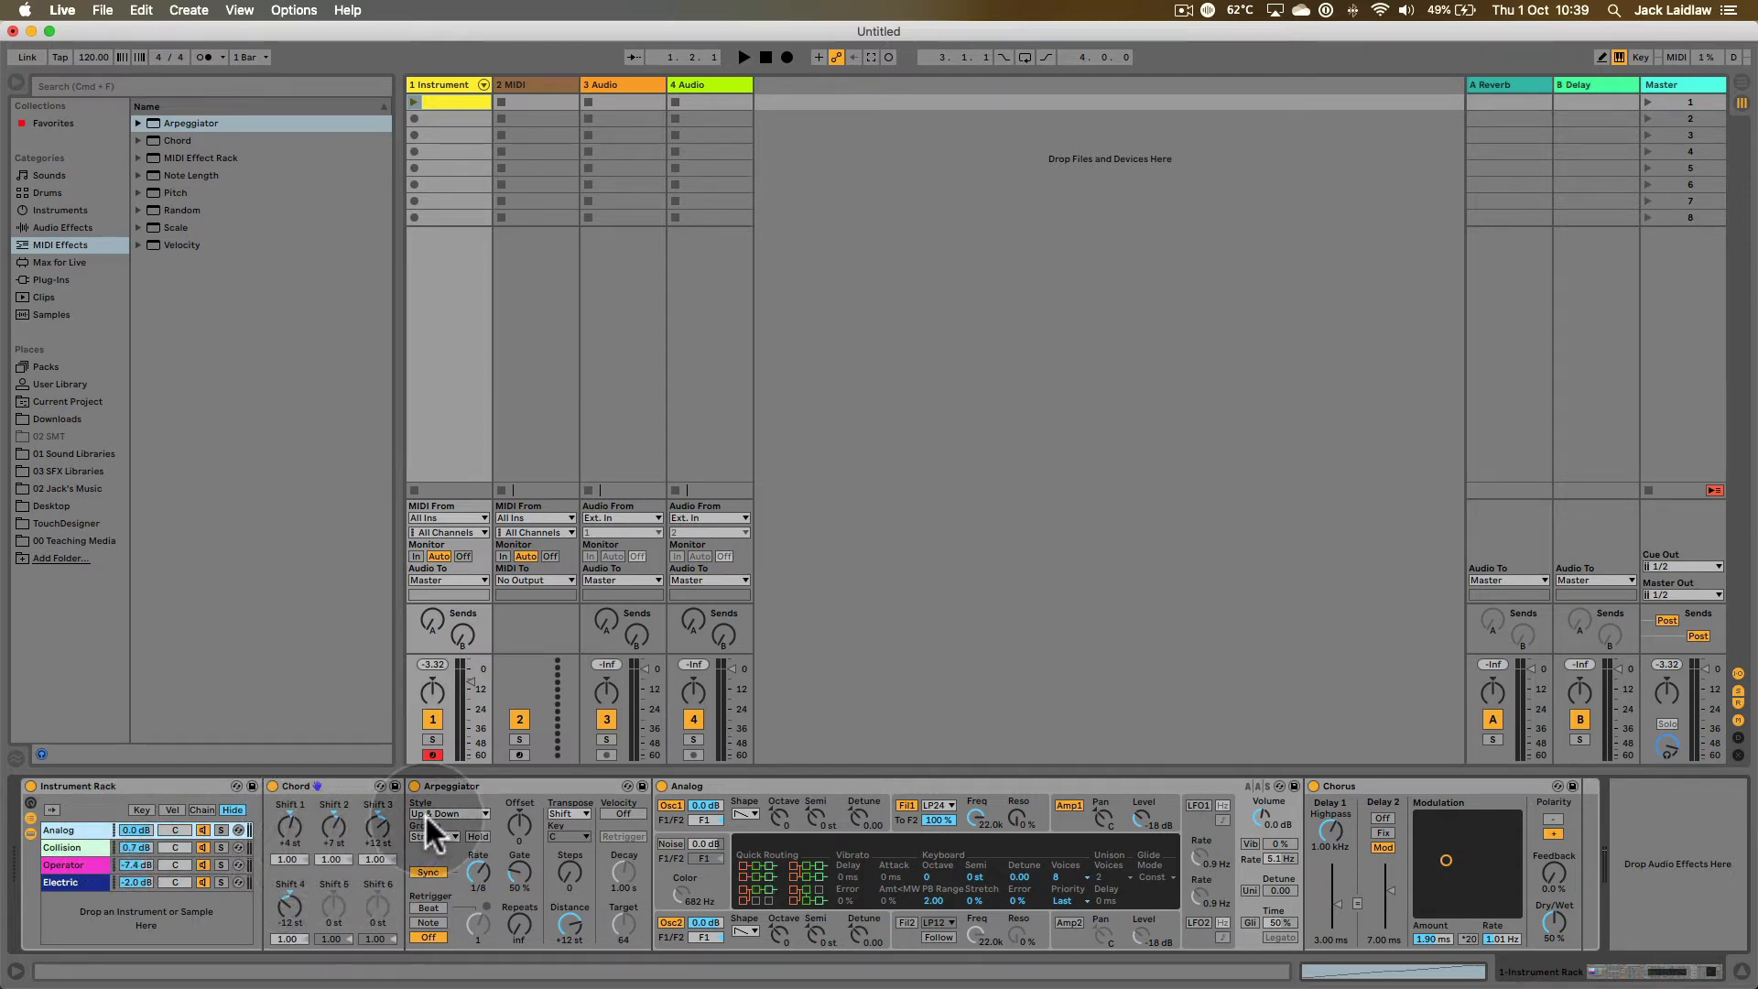
# - Set the Operator chain's Arpeggiator to the Down & Up style with a rate of 1/12
pyautogui.click(73, 865)
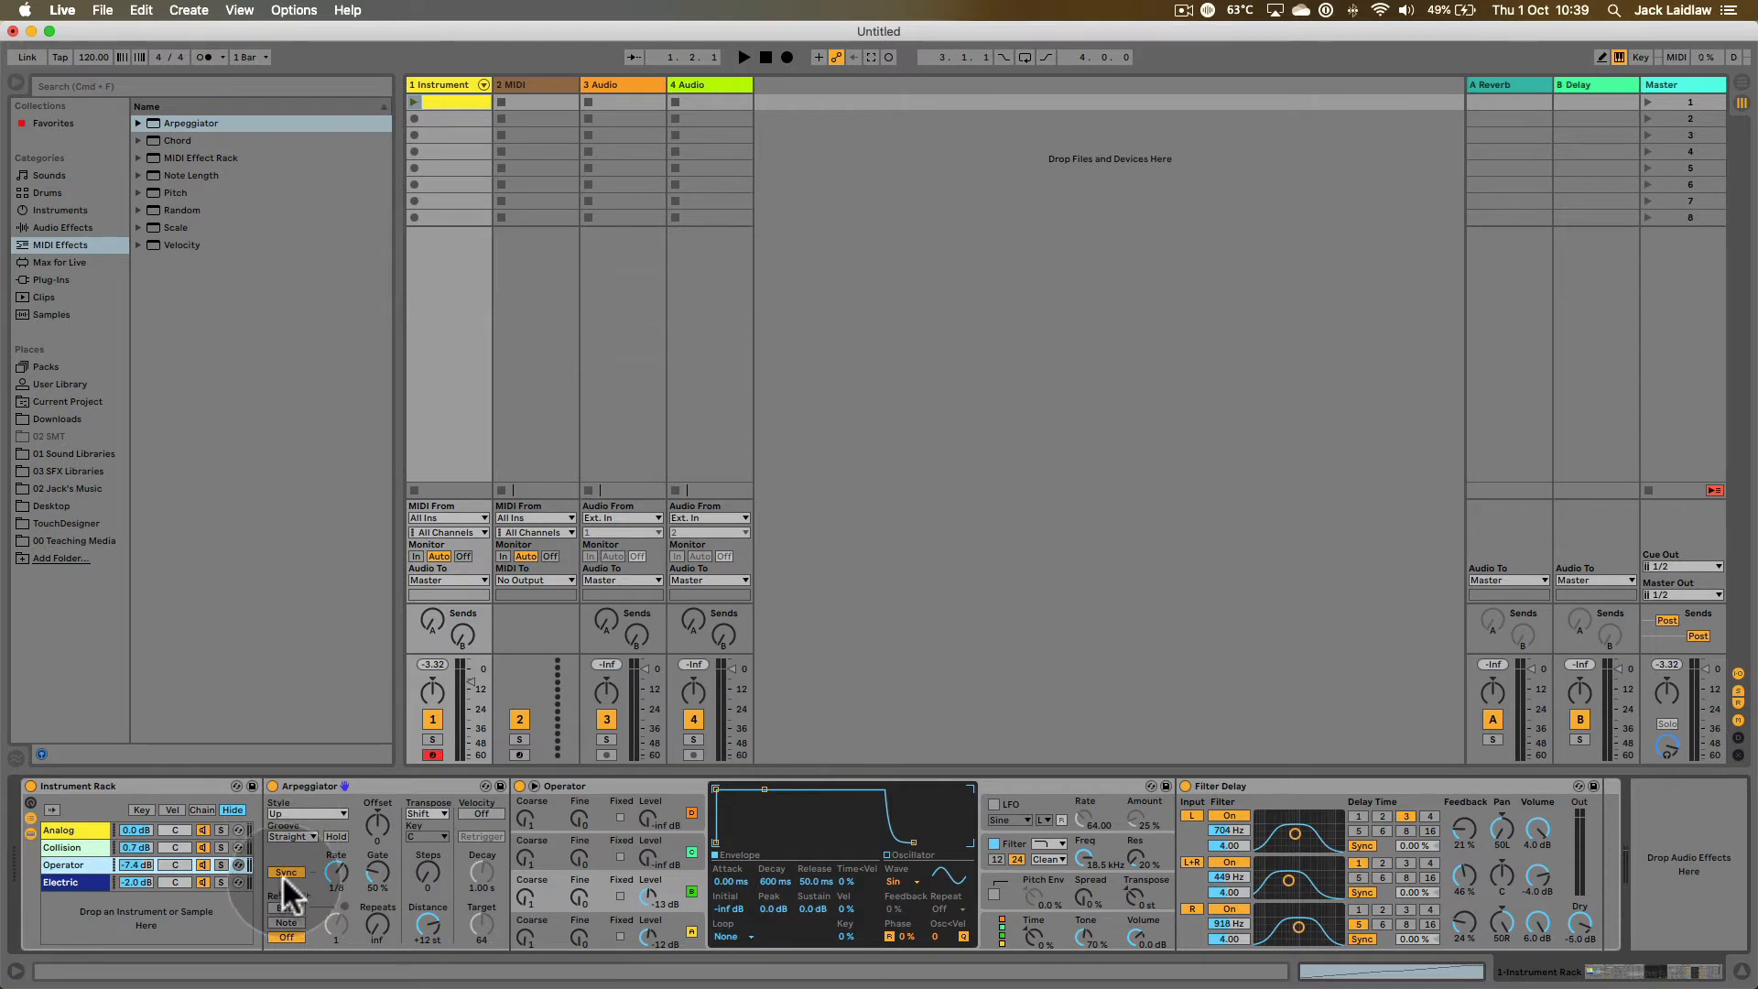
pyautogui.click(338, 813)
pyautogui.click(339, 632)
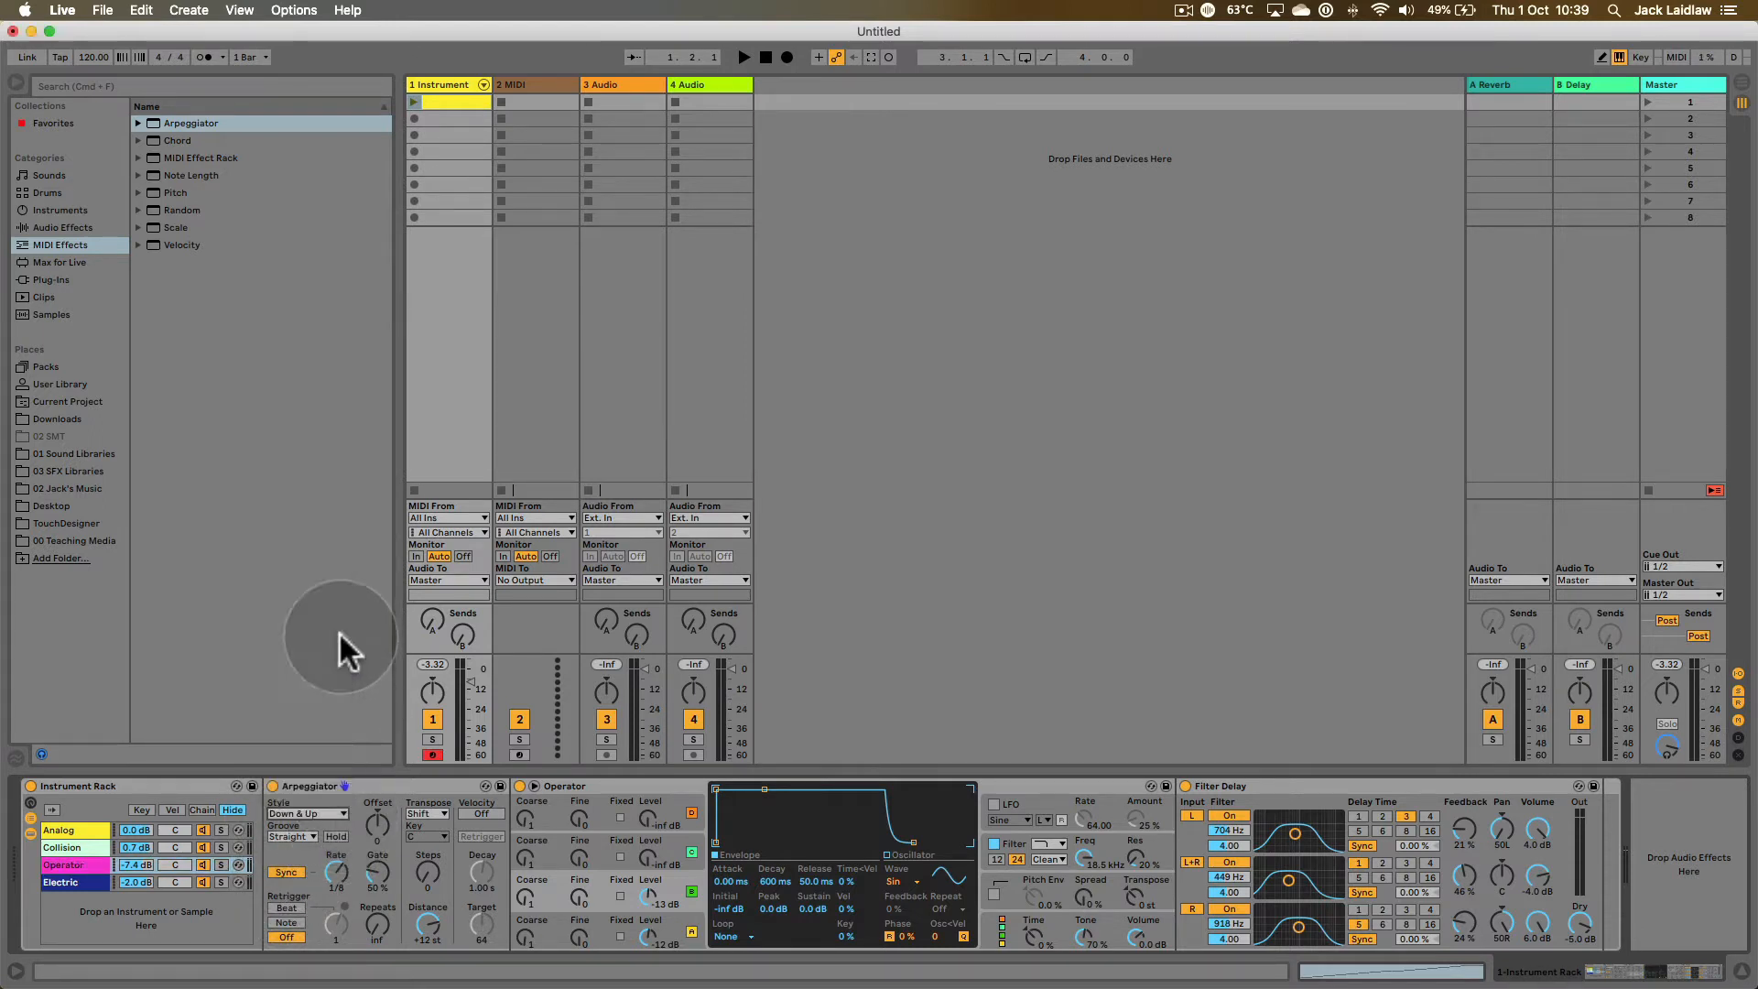
pyautogui.moveTo(327, 868); pyautogui.dragTo(328, 880)
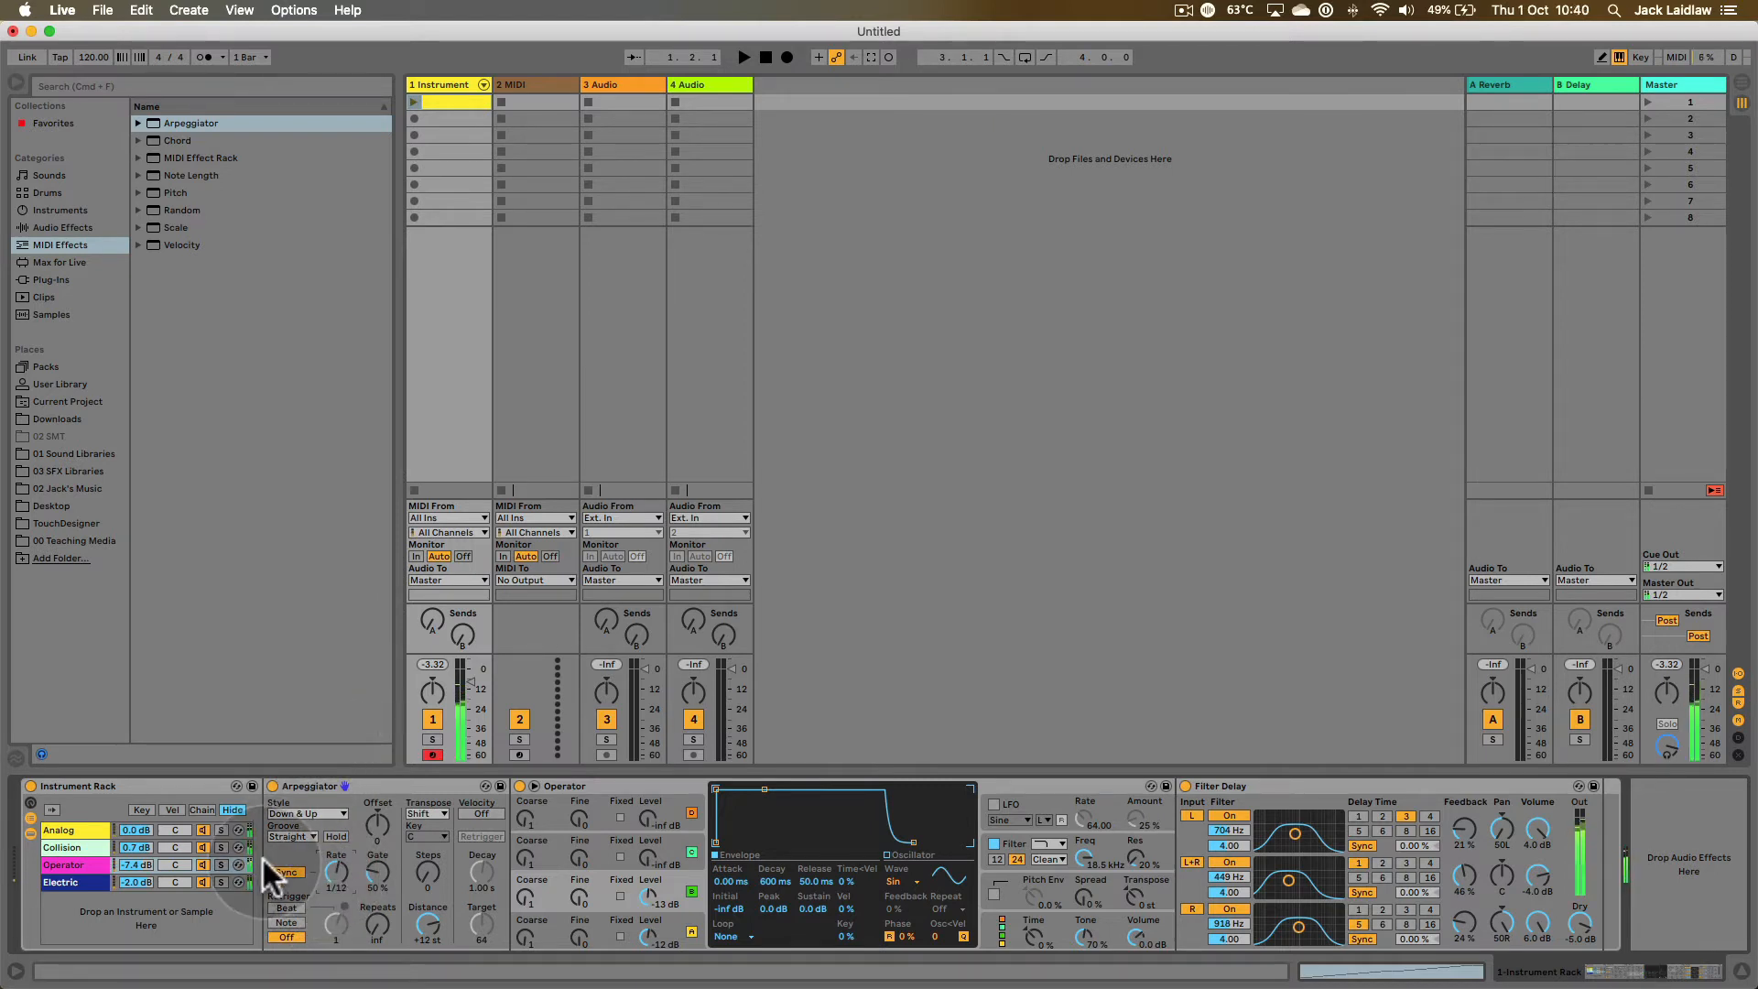
# - Audition the Operator and Analog chains soloed together, set the Analog chain's Arpeggiator rate to 1/16, and clear the solos
pyautogui.click(220, 861)
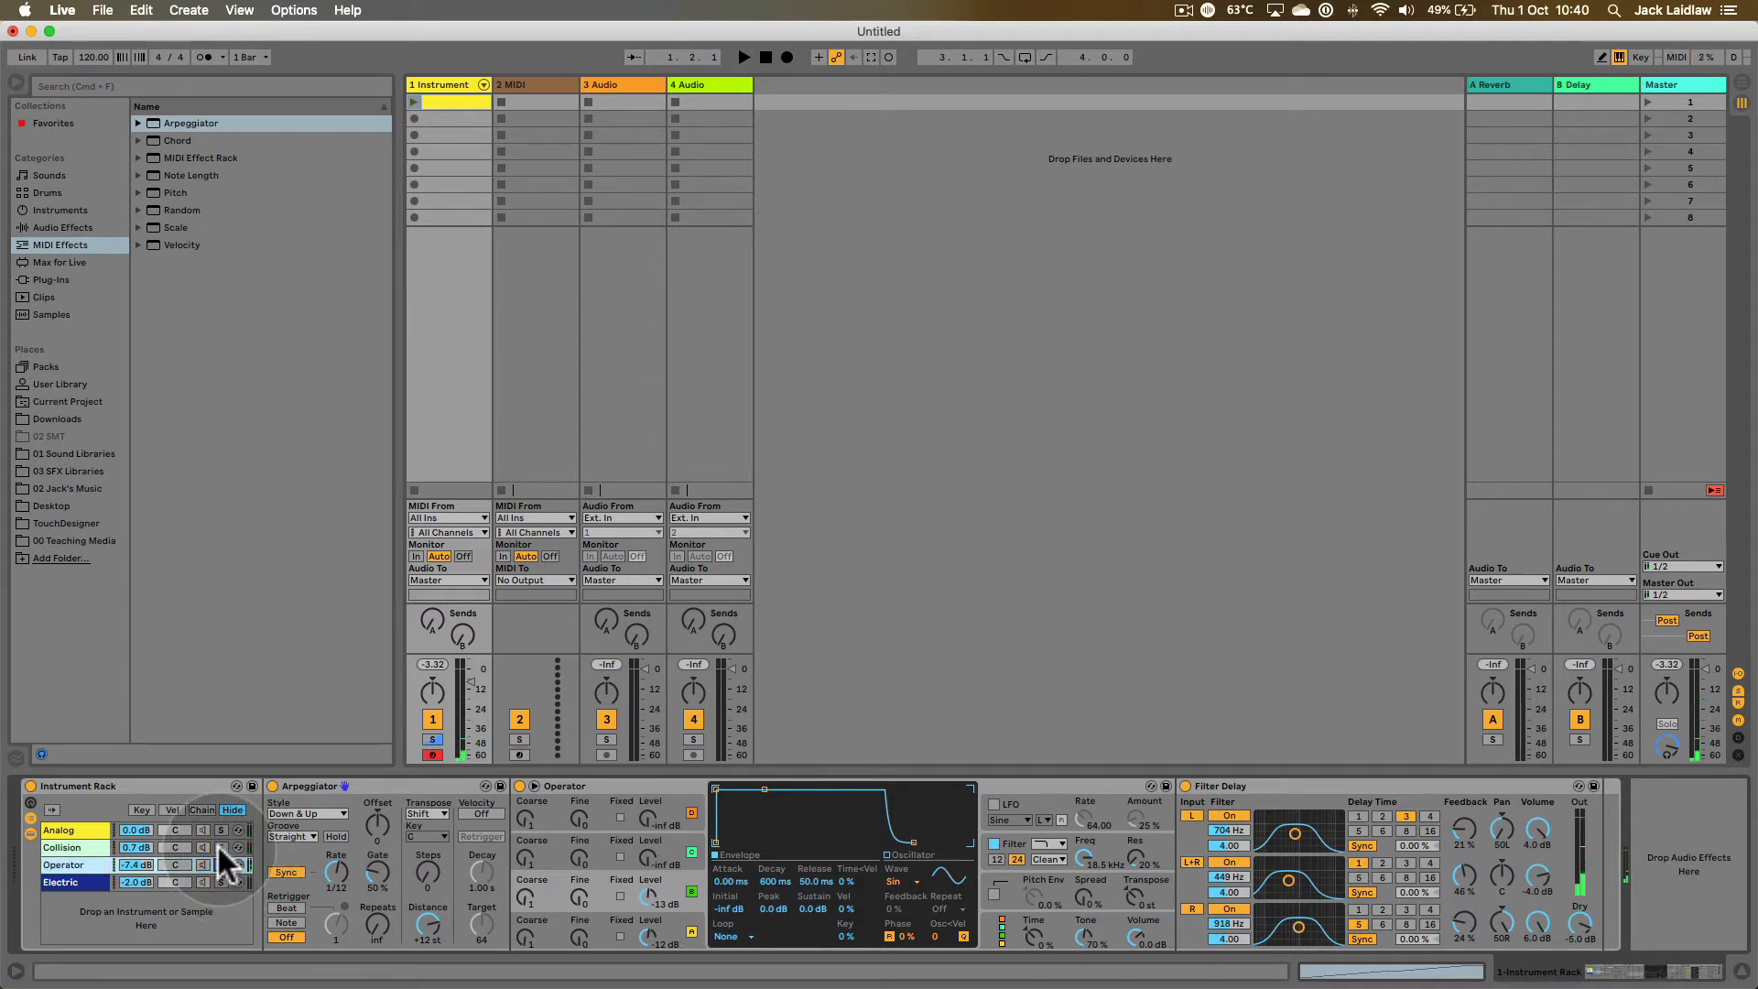
pyautogui.keyDown('super'); pyautogui.click(218, 830); pyautogui.keyUp('super')
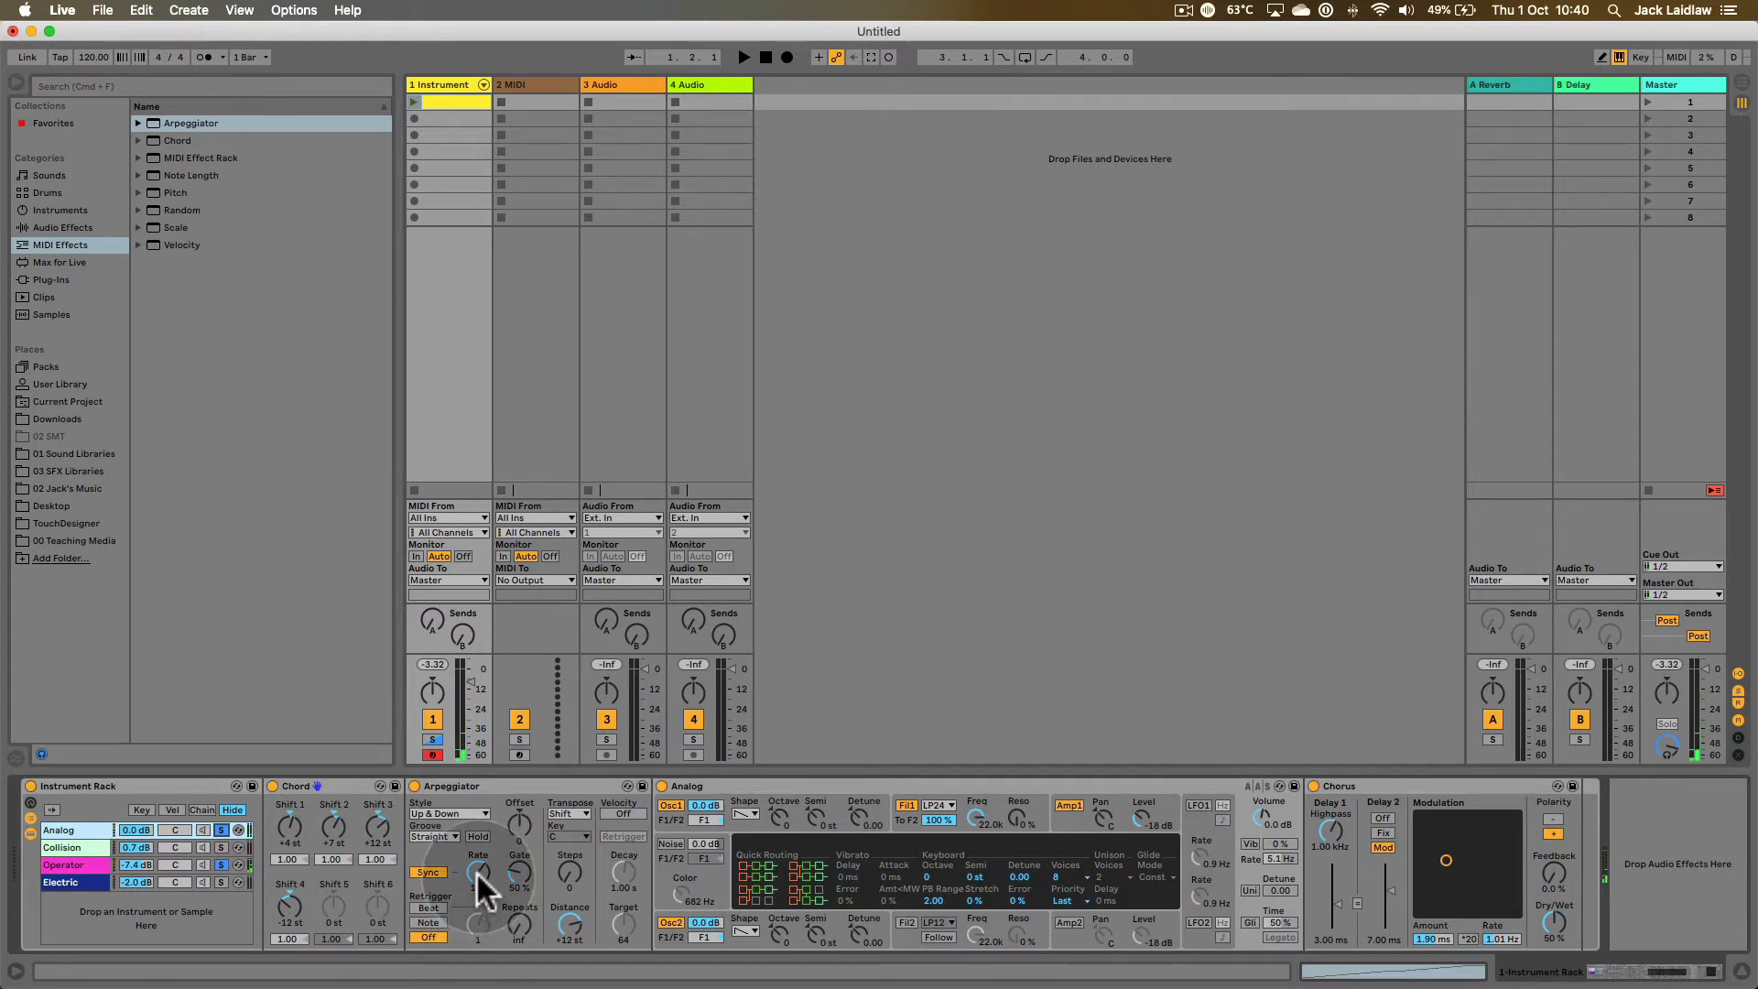
pyautogui.moveTo(476, 872); pyautogui.dragTo(476, 901)
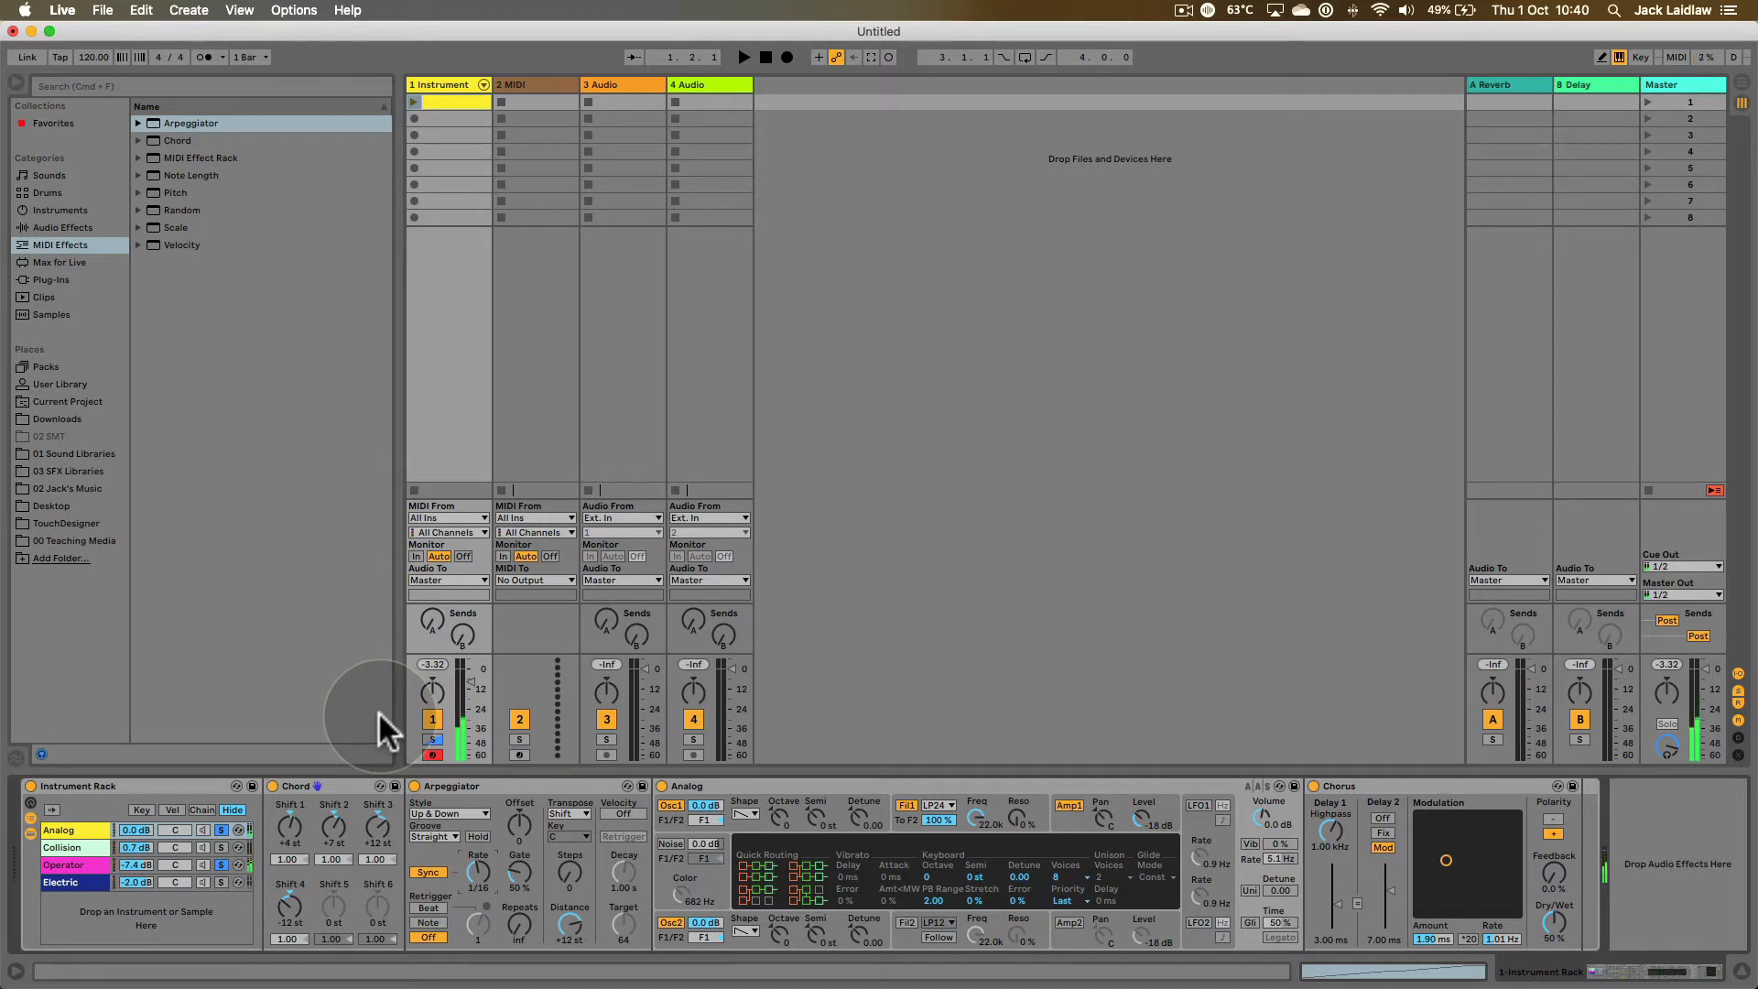
pyautogui.click(223, 829)
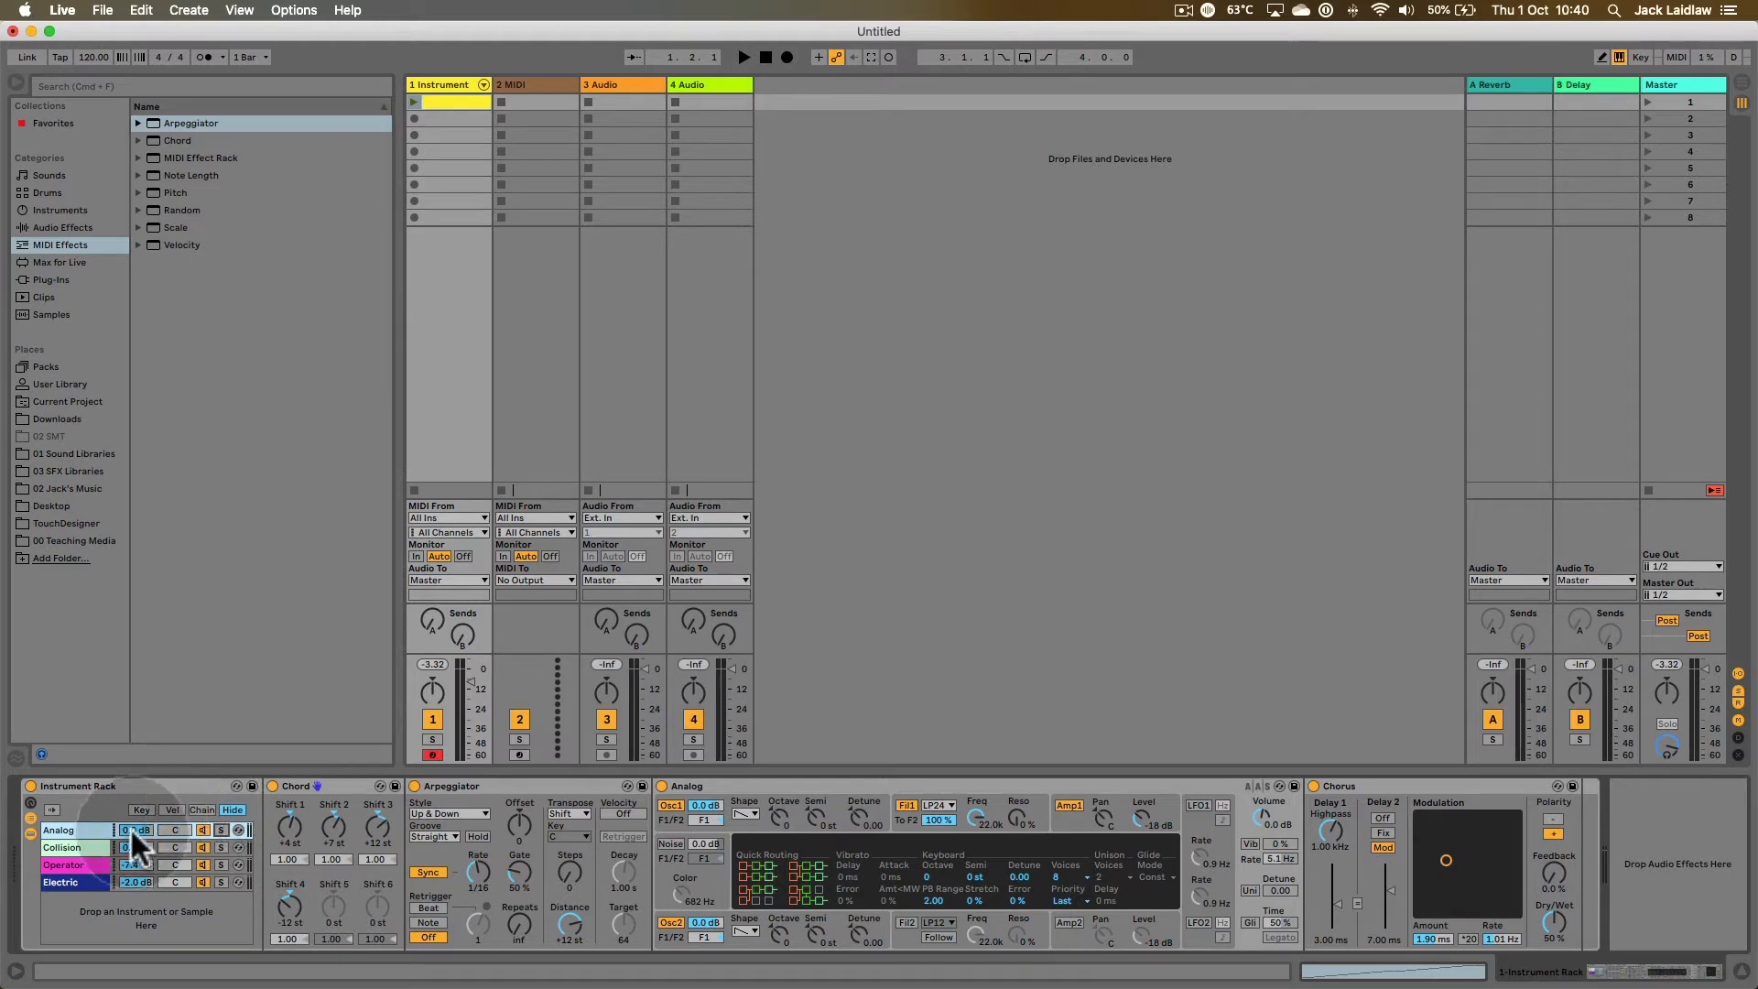
# - Show the rack's chain zones and extend the zones of all four chains across the full 0 to 127 range
pyautogui.press('ctrl')
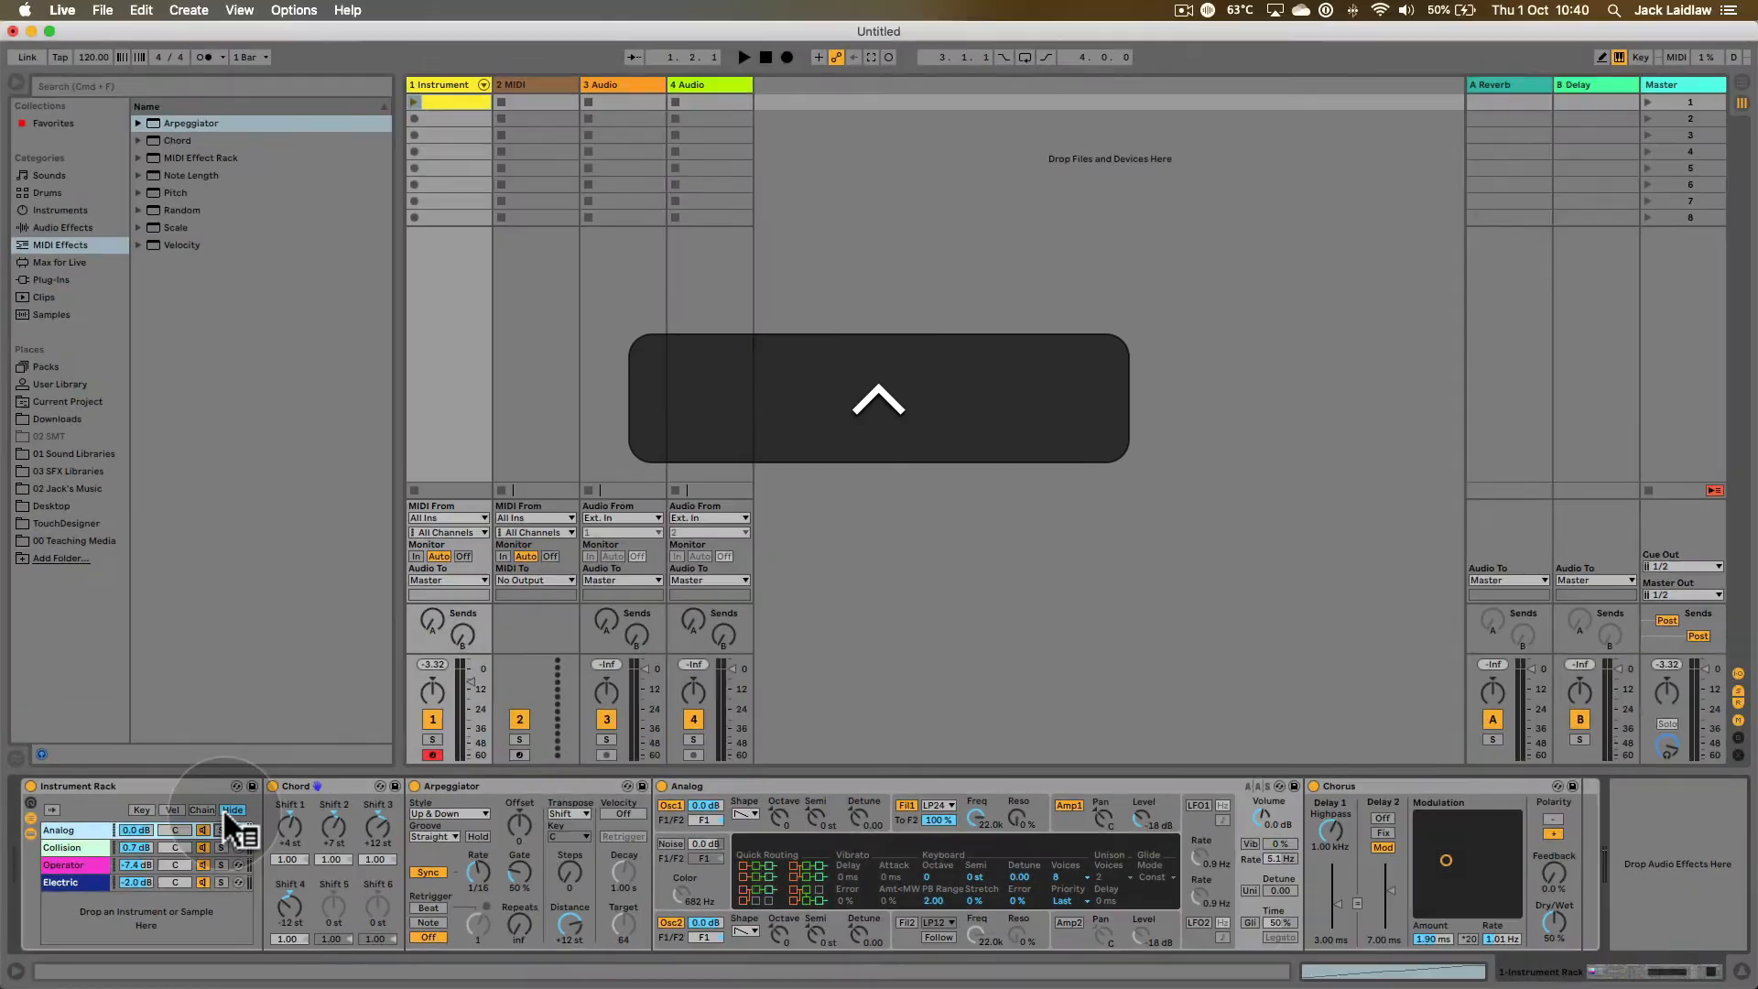
pyautogui.click(207, 810)
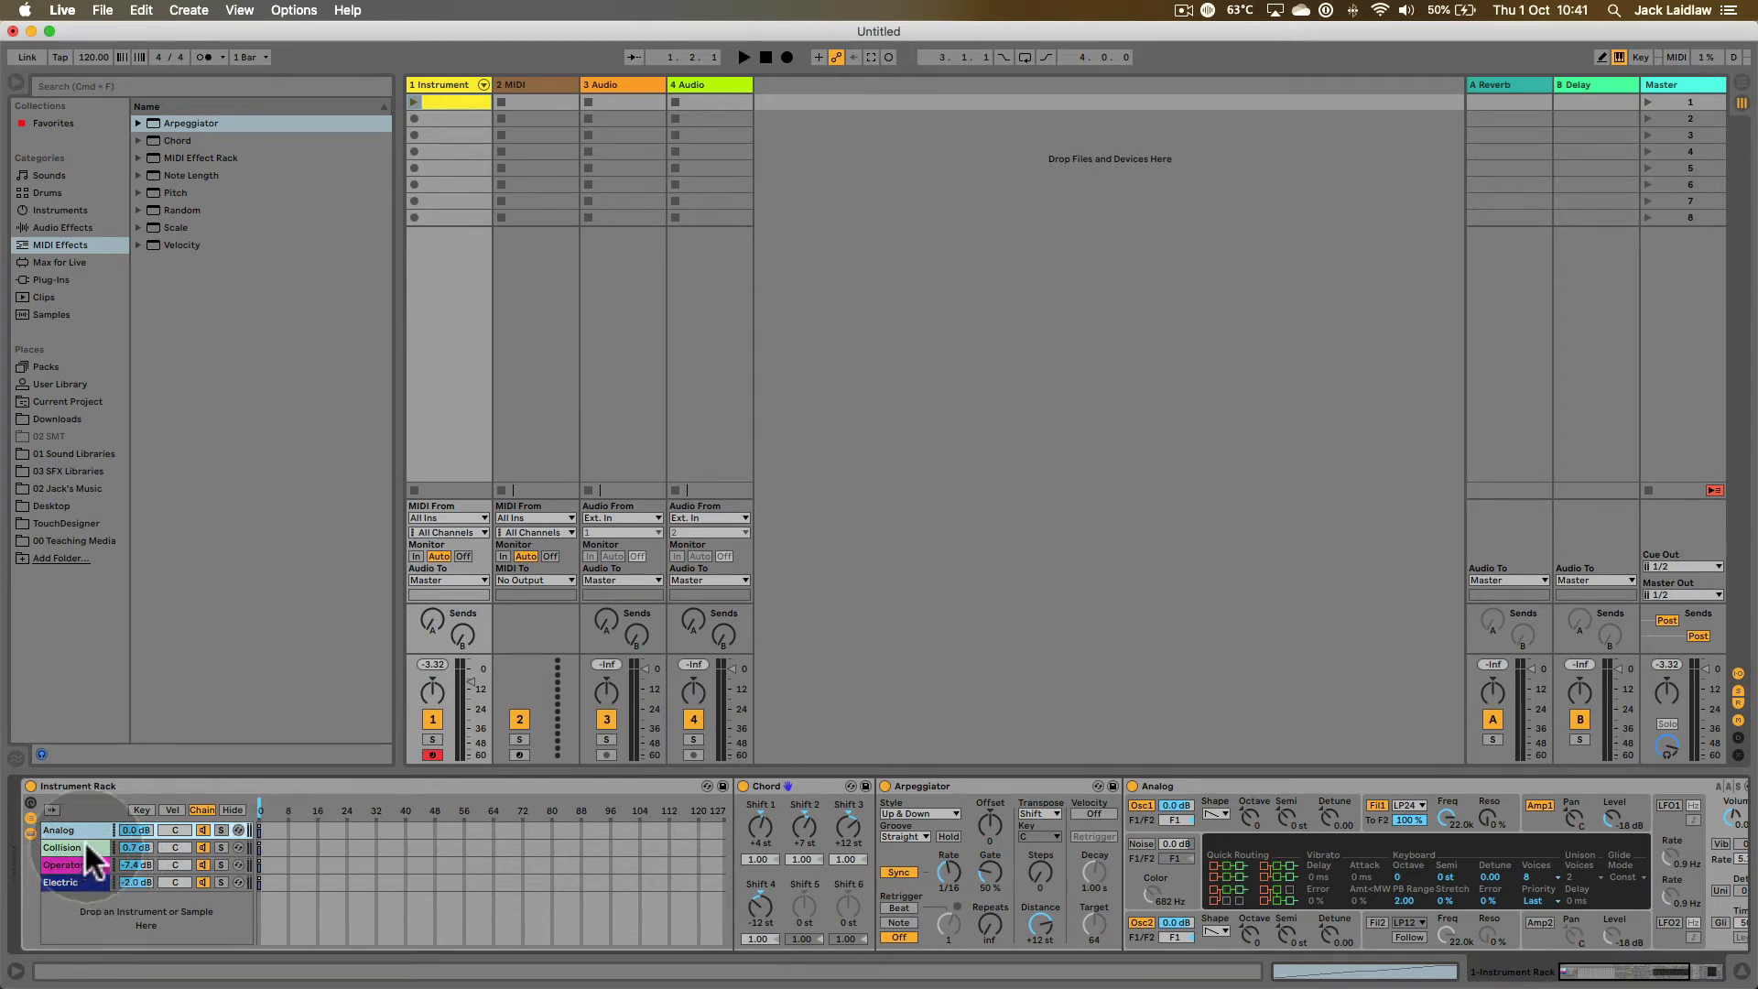
pyautogui.keyDown('shift'); pyautogui.click(82, 879); pyautogui.keyUp('shift')
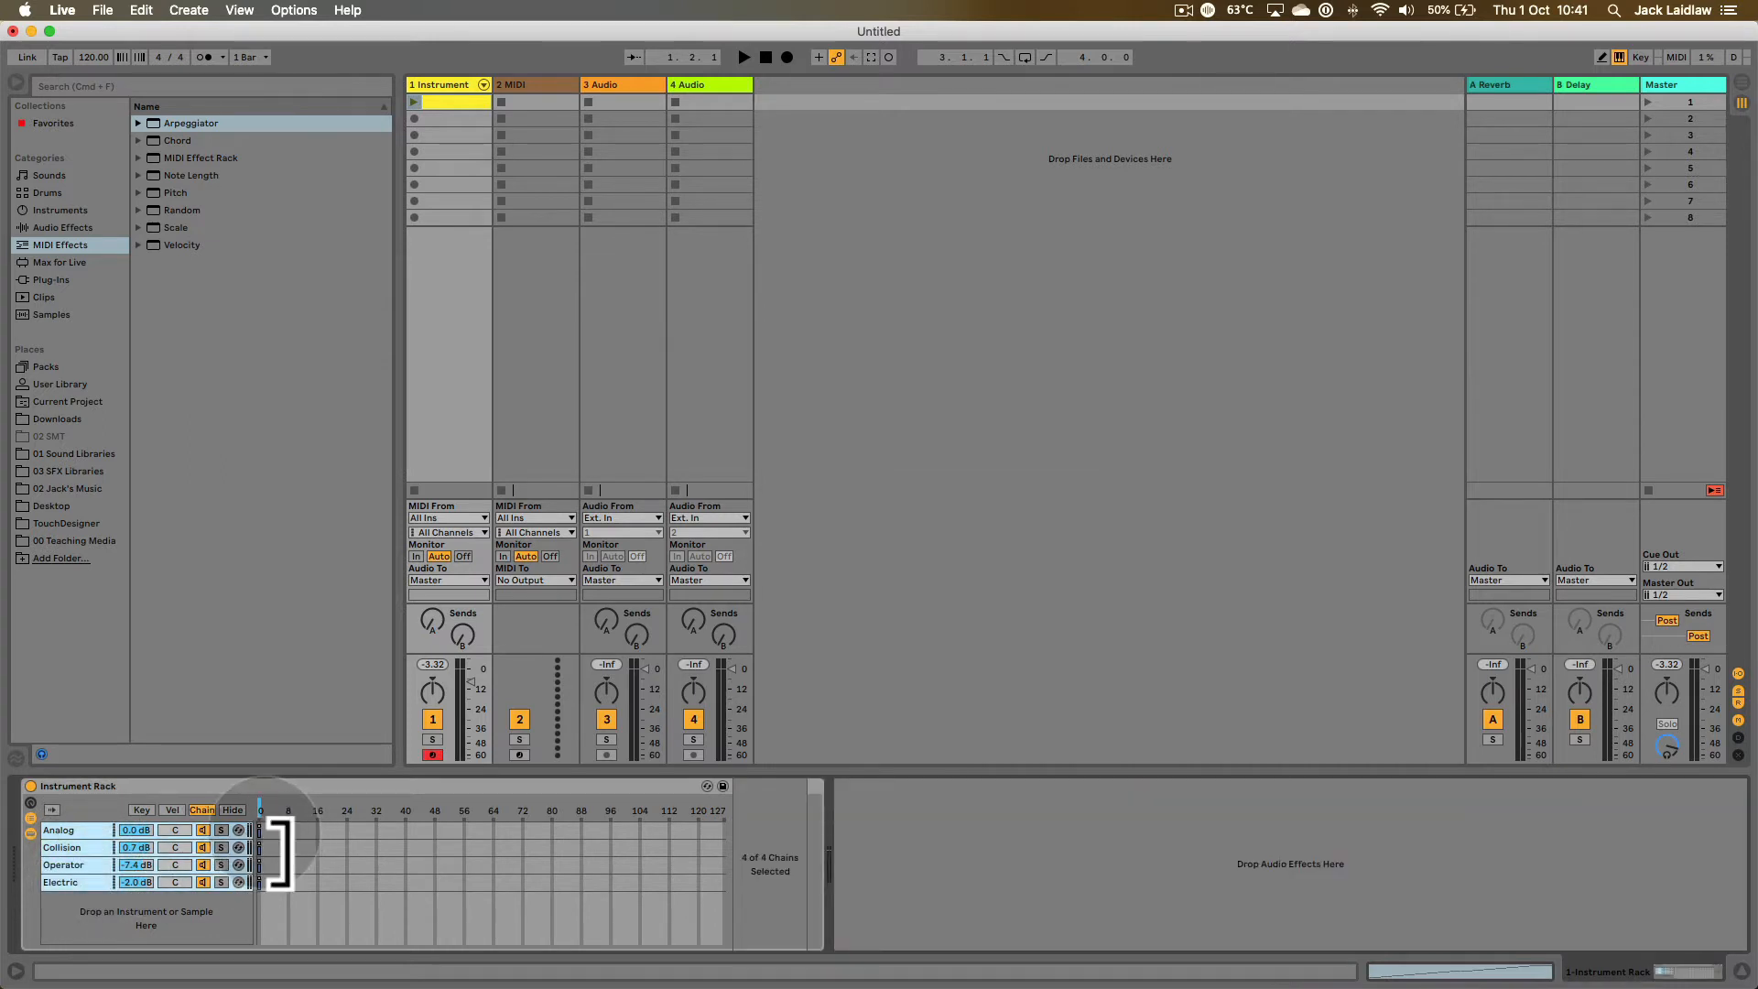
pyautogui.moveTo(280, 854); pyautogui.dragTo(769, 877)
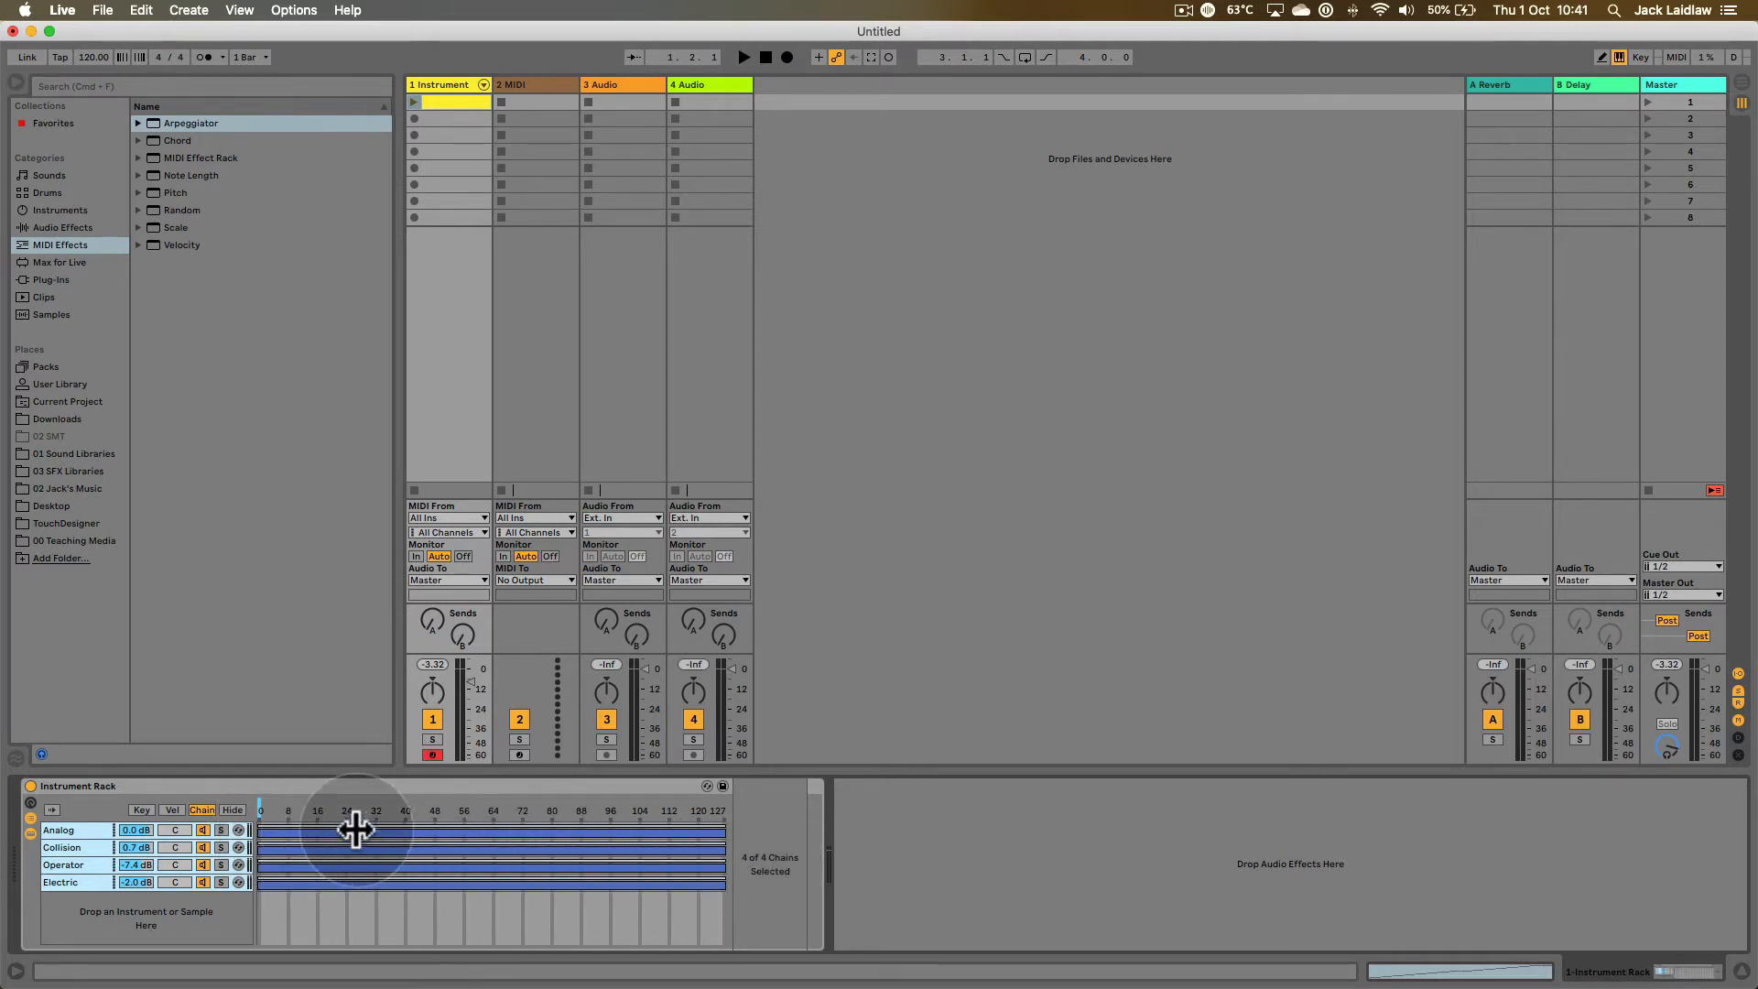
# - Try the Large size for the chain zone editor and settle on Medium
pyautogui.rightClick(334, 912)
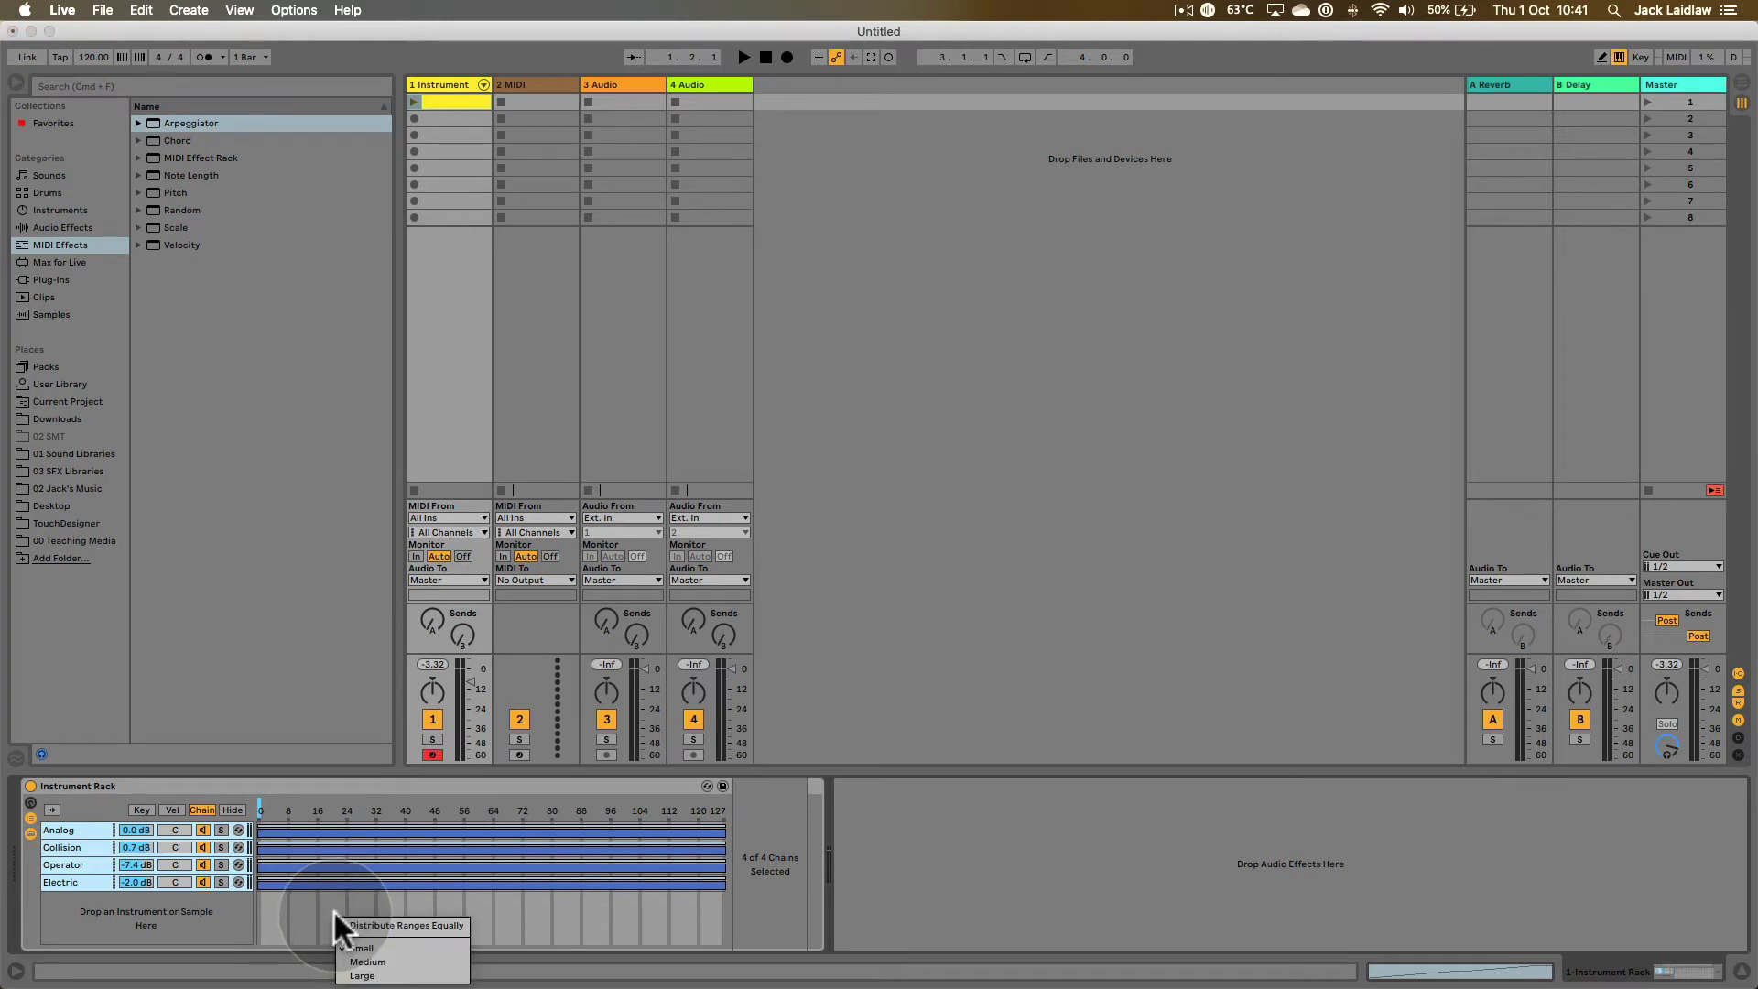
pyautogui.click(380, 976)
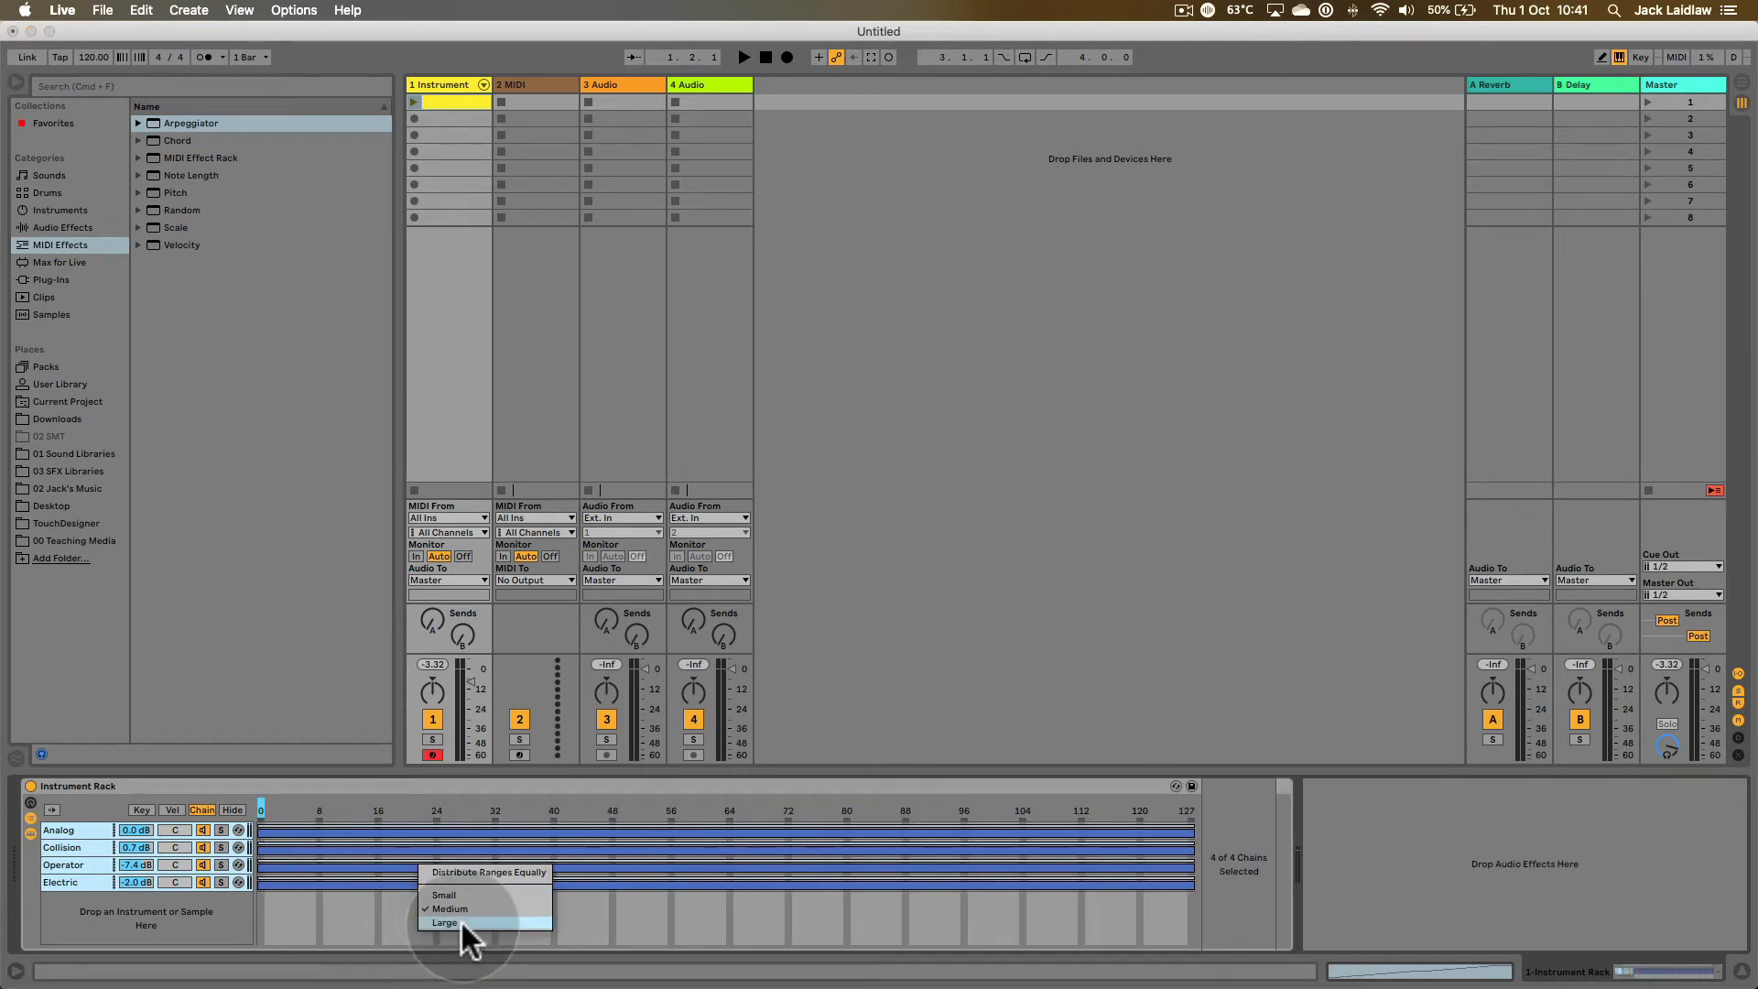
pyautogui.click(460, 922)
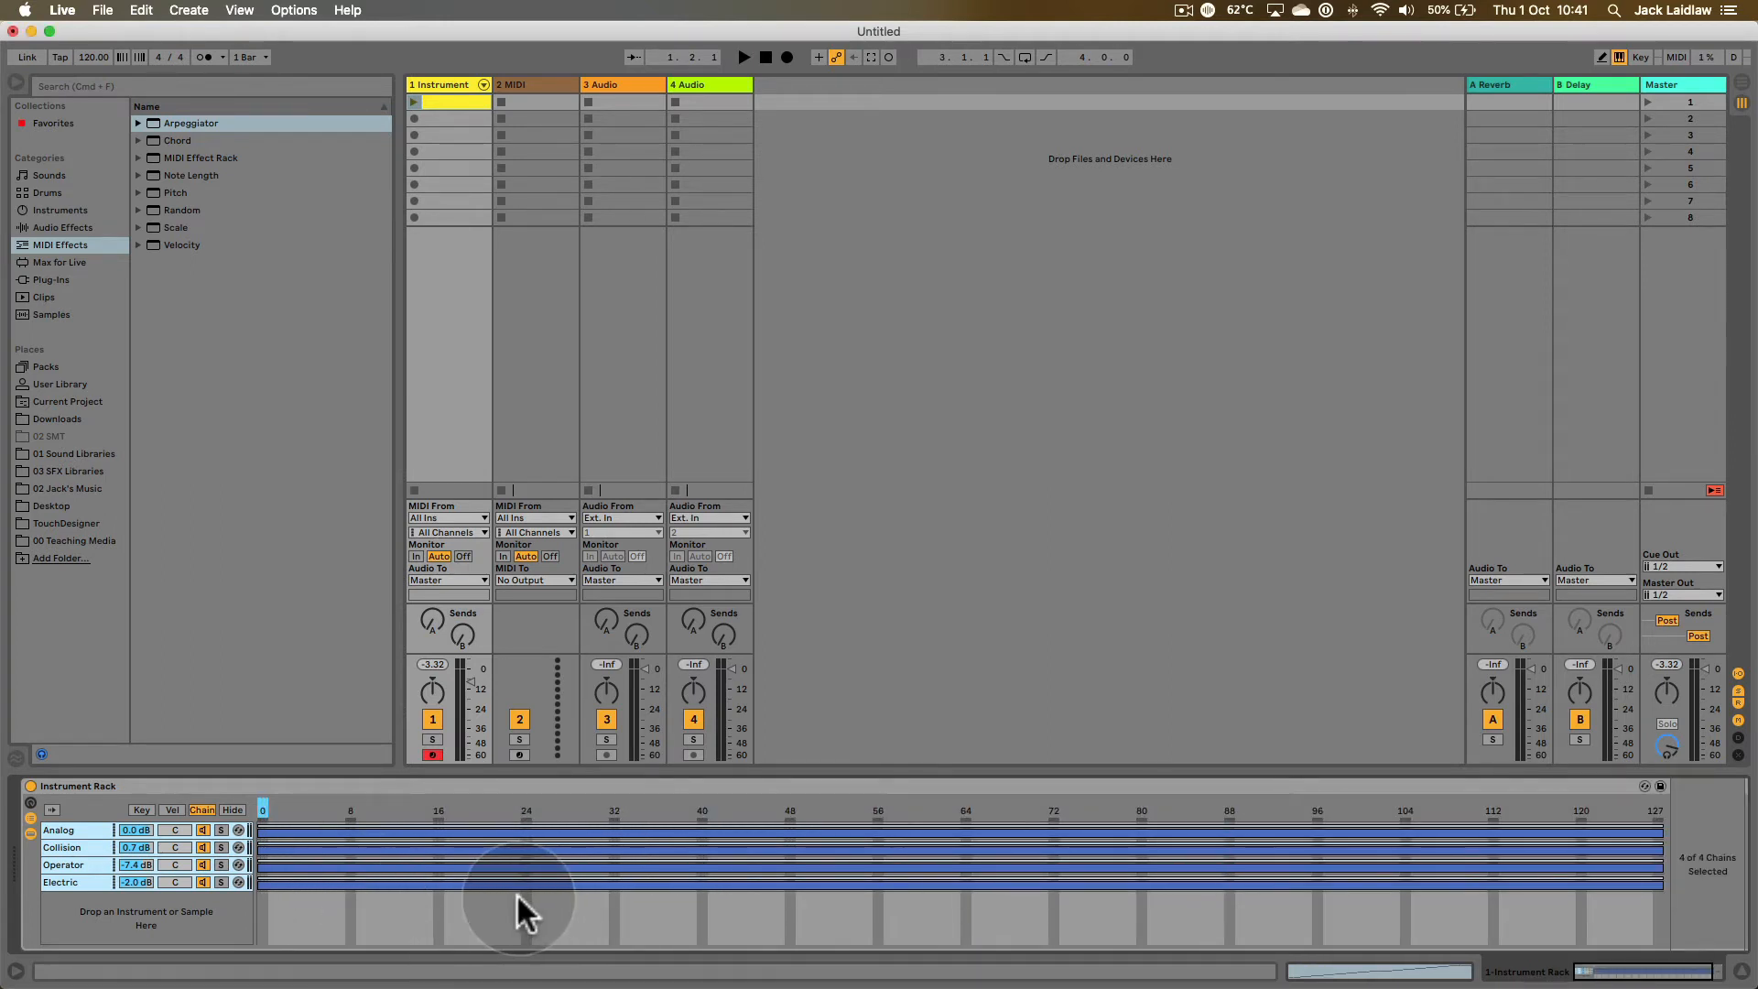
pyautogui.rightClick(1140, 924)
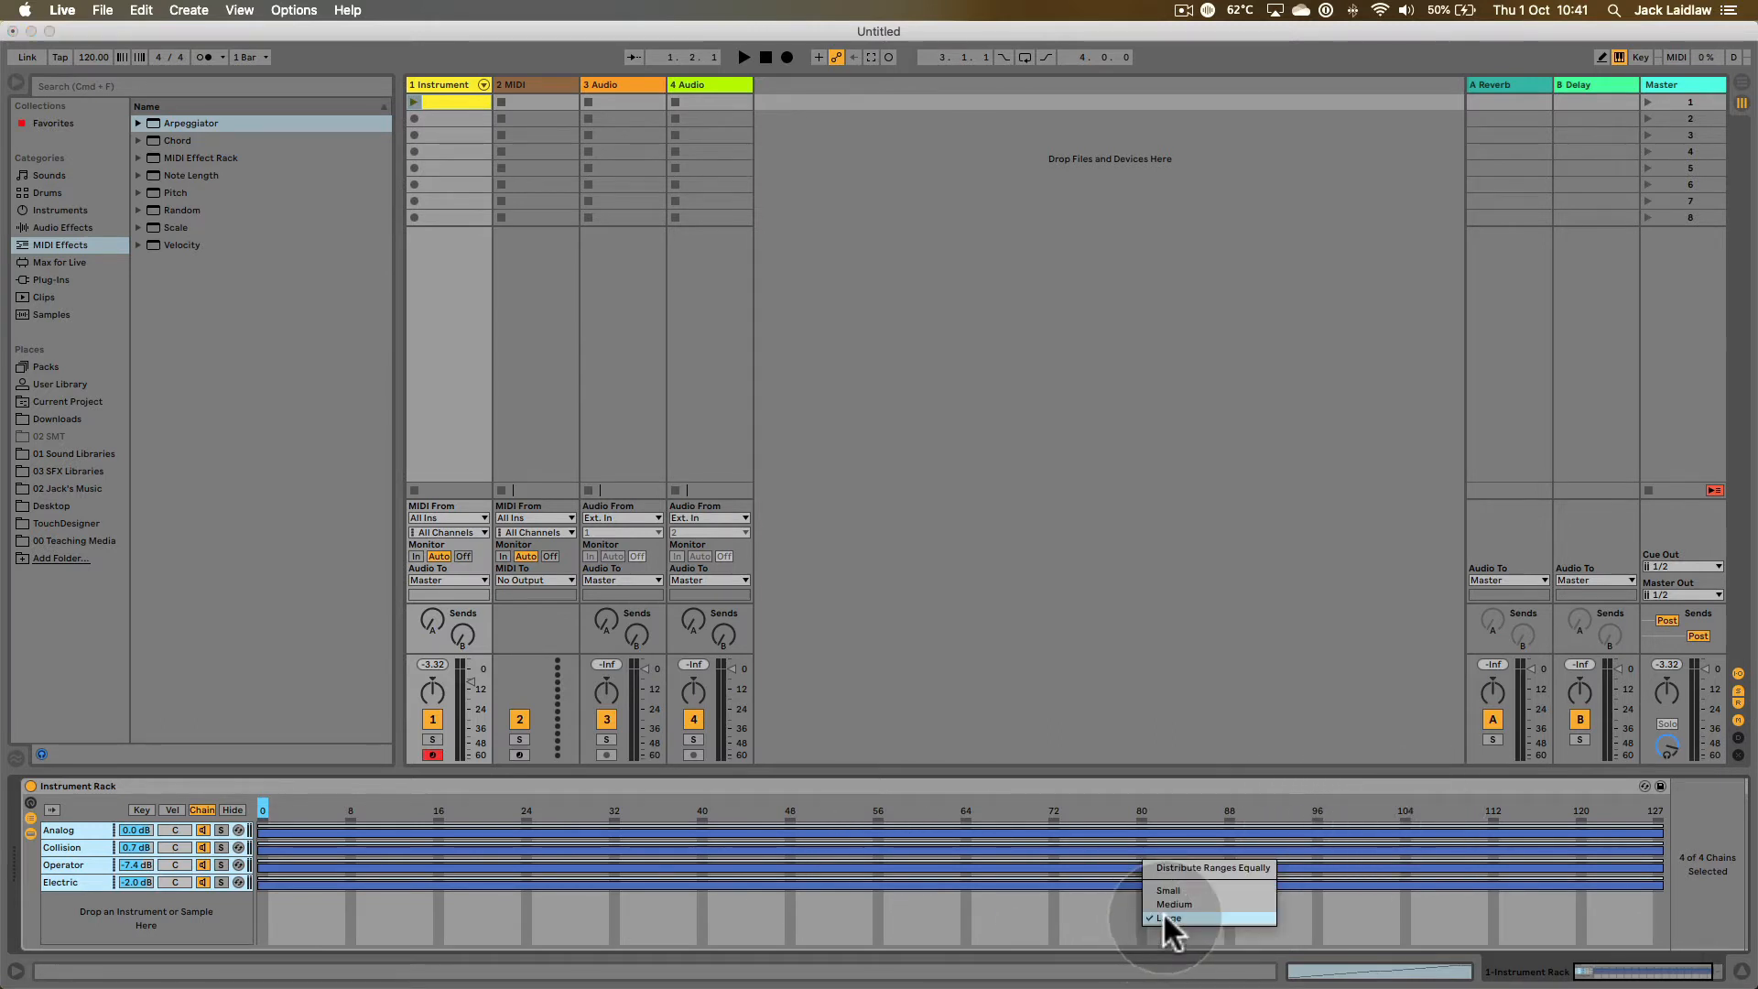
pyautogui.click(1176, 920)
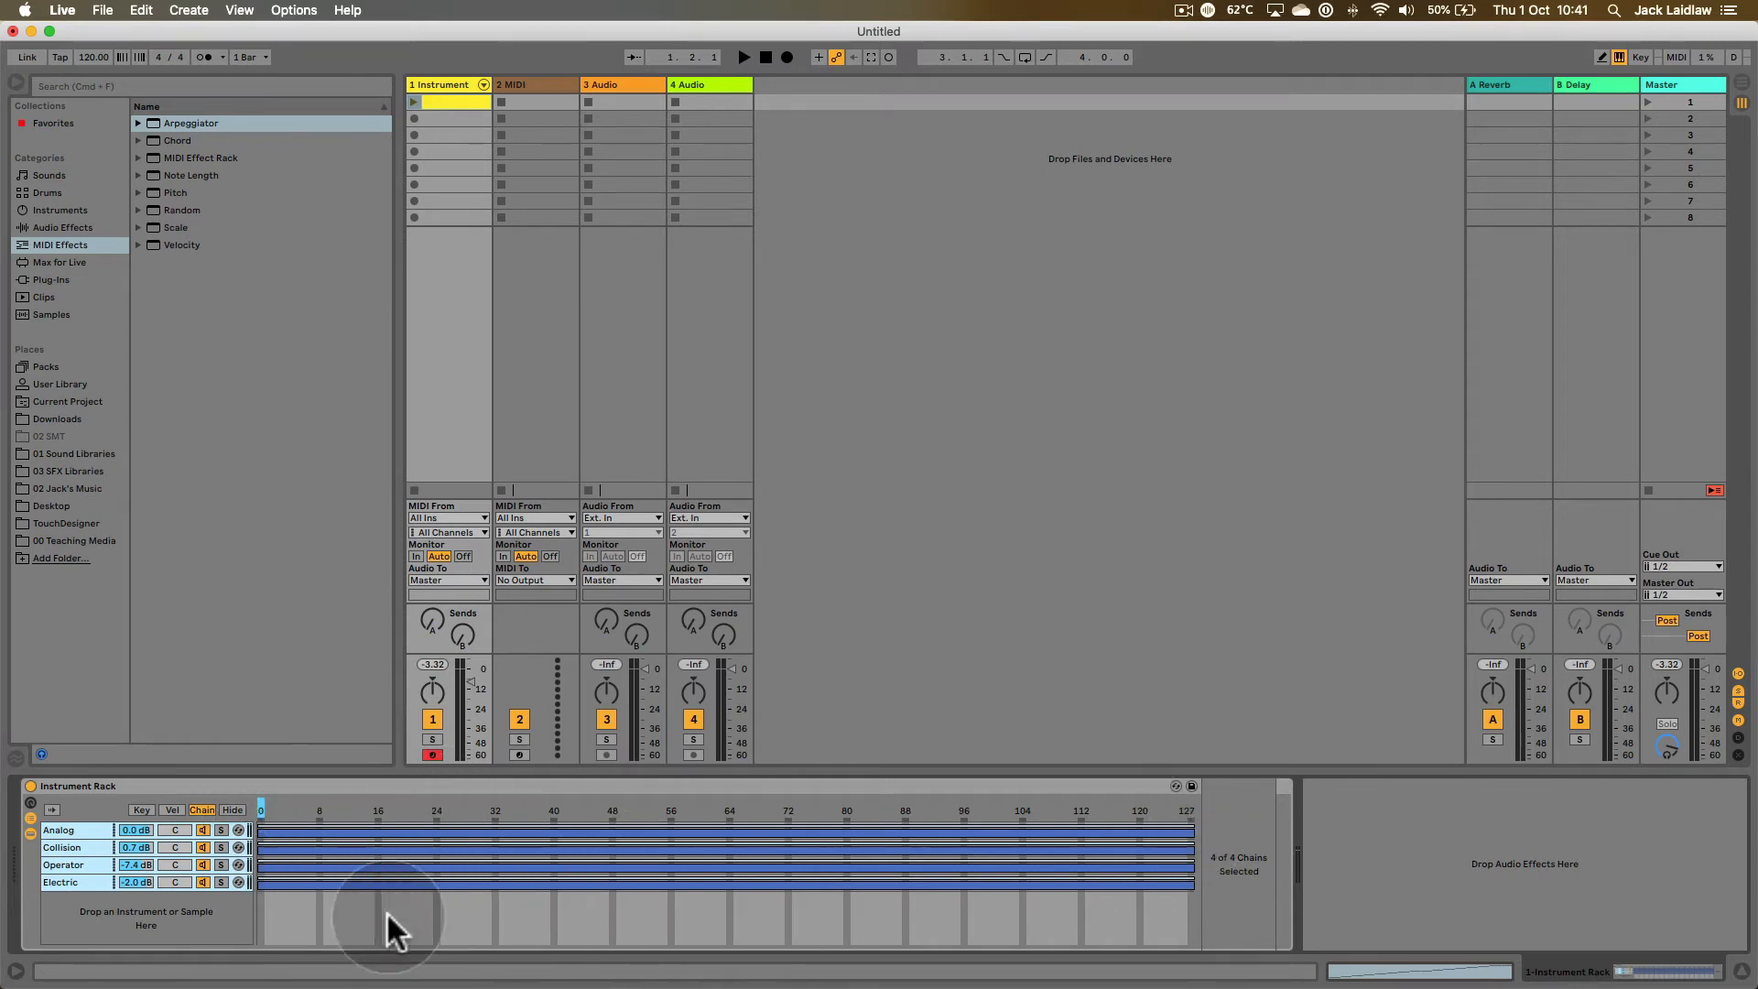
# - Distribute the four chain zones equally and move the chain selector through the Analog, Collision, Operator and Electric zones
pyautogui.rightClick(492, 905)
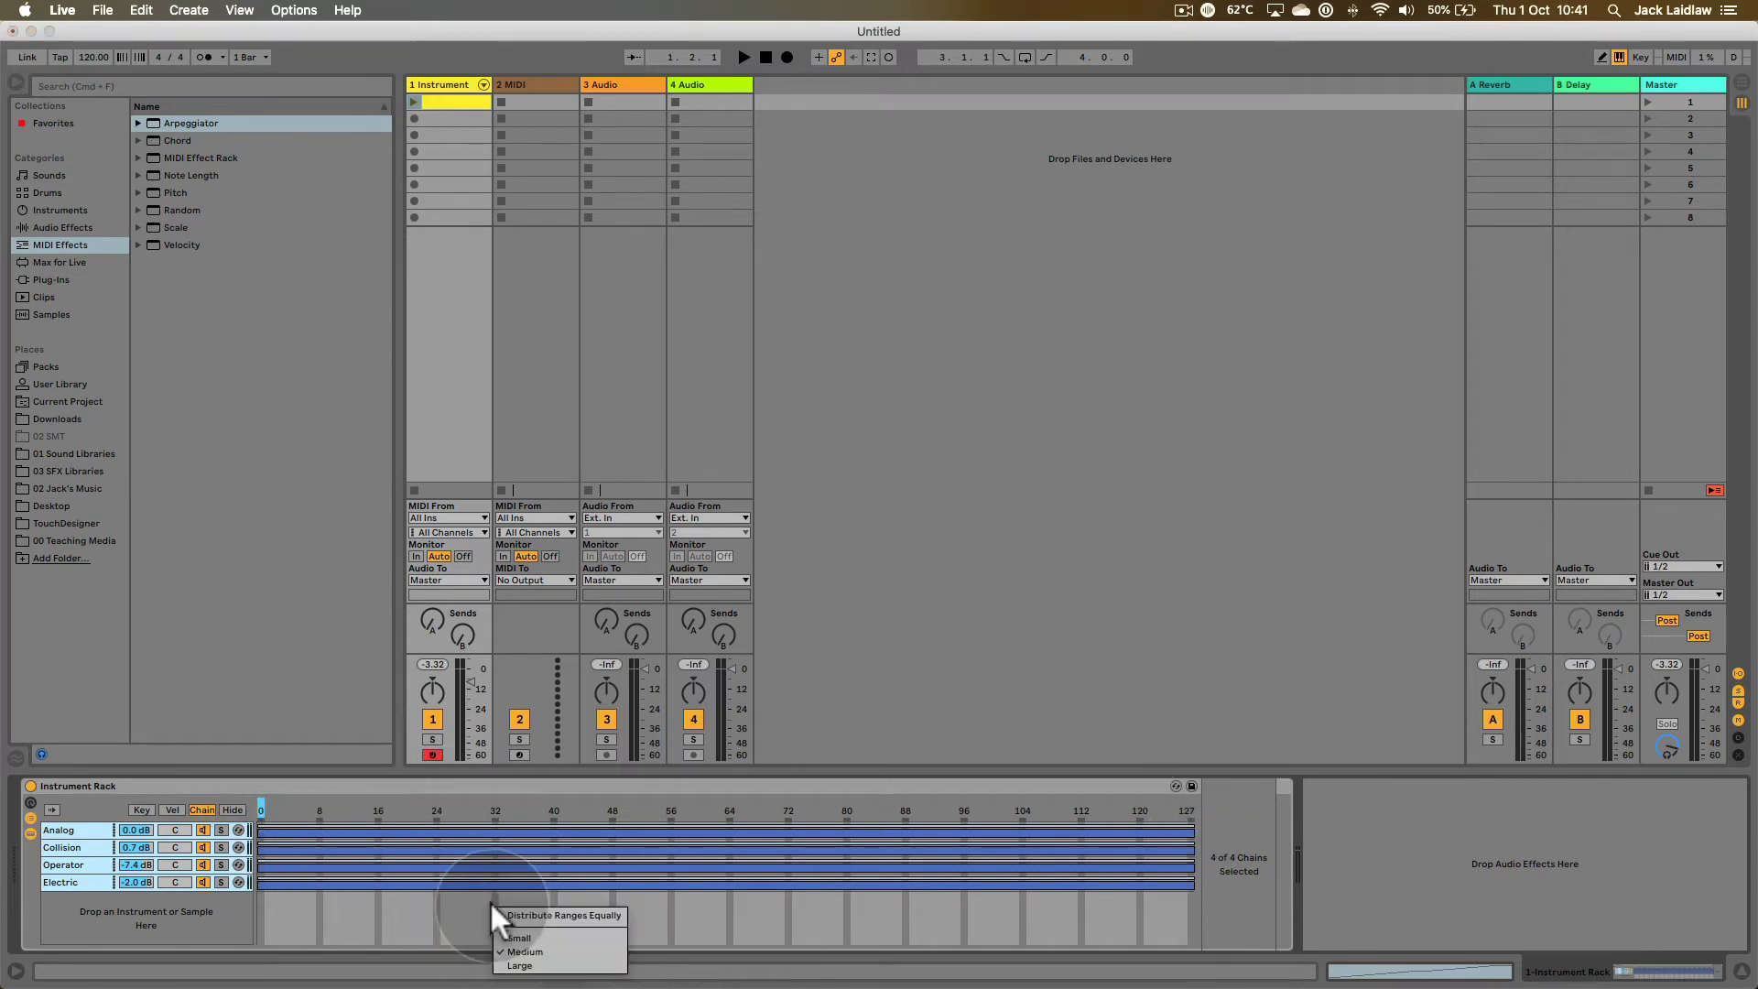
pyautogui.click(597, 913)
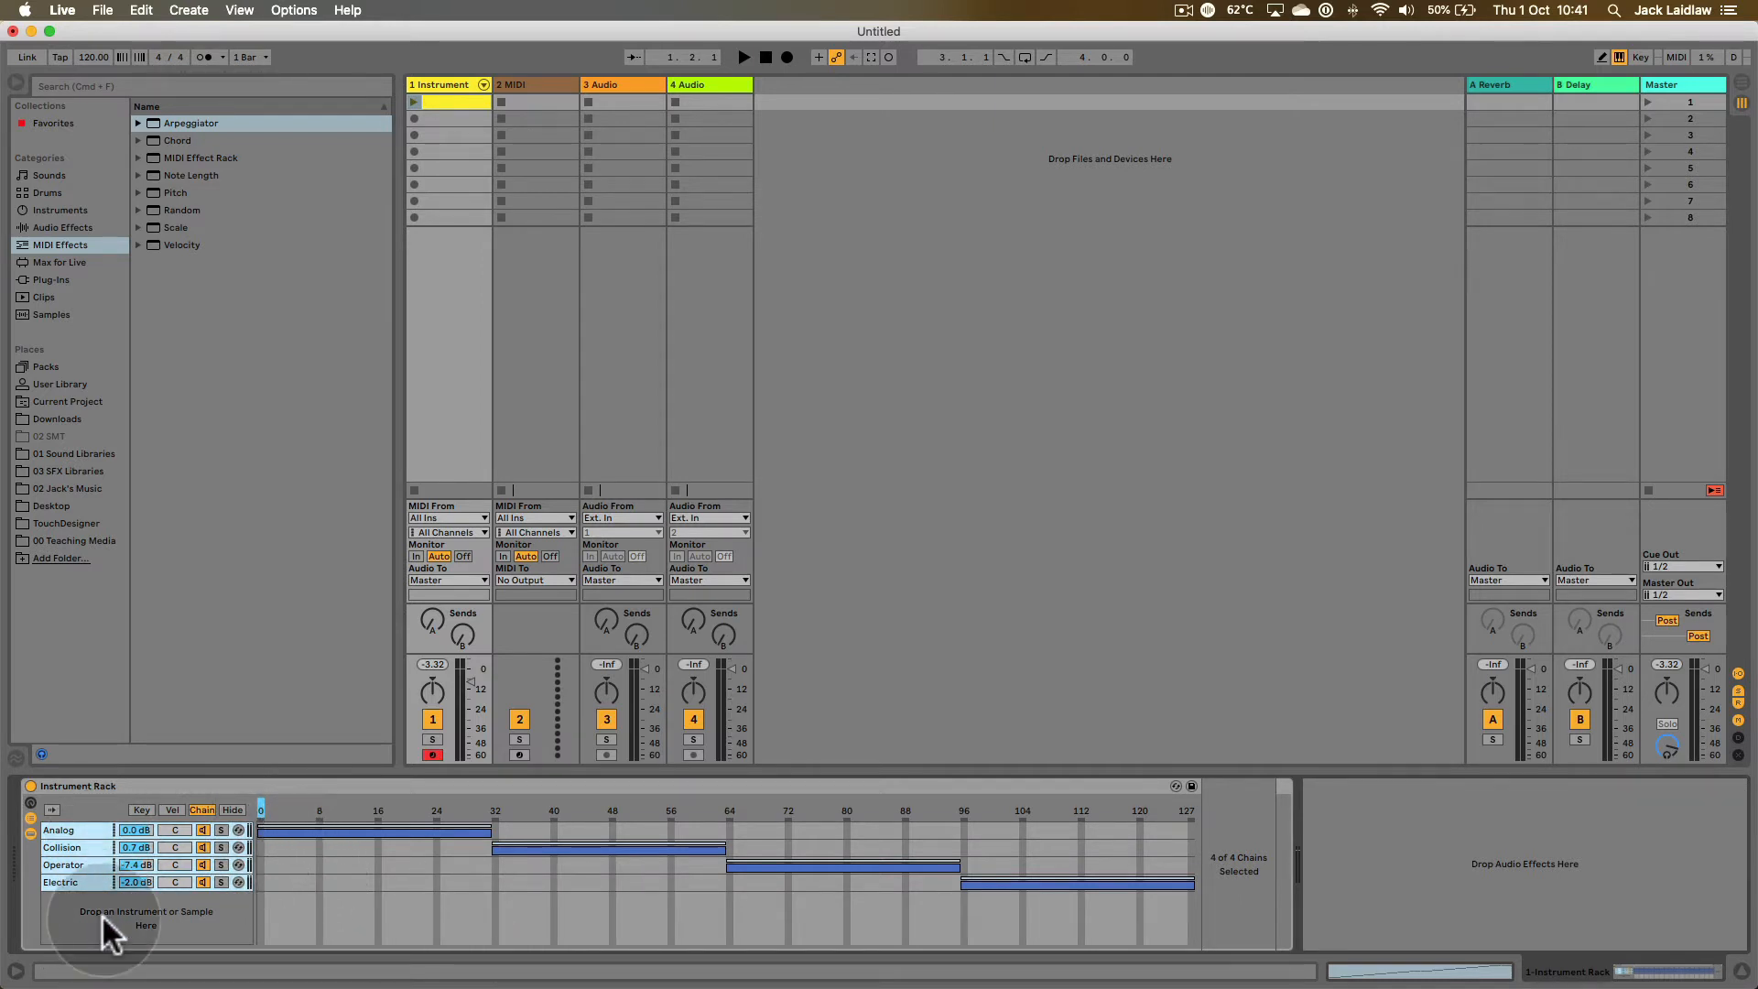
pyautogui.moveTo(261, 810); pyautogui.dragTo(356, 808)
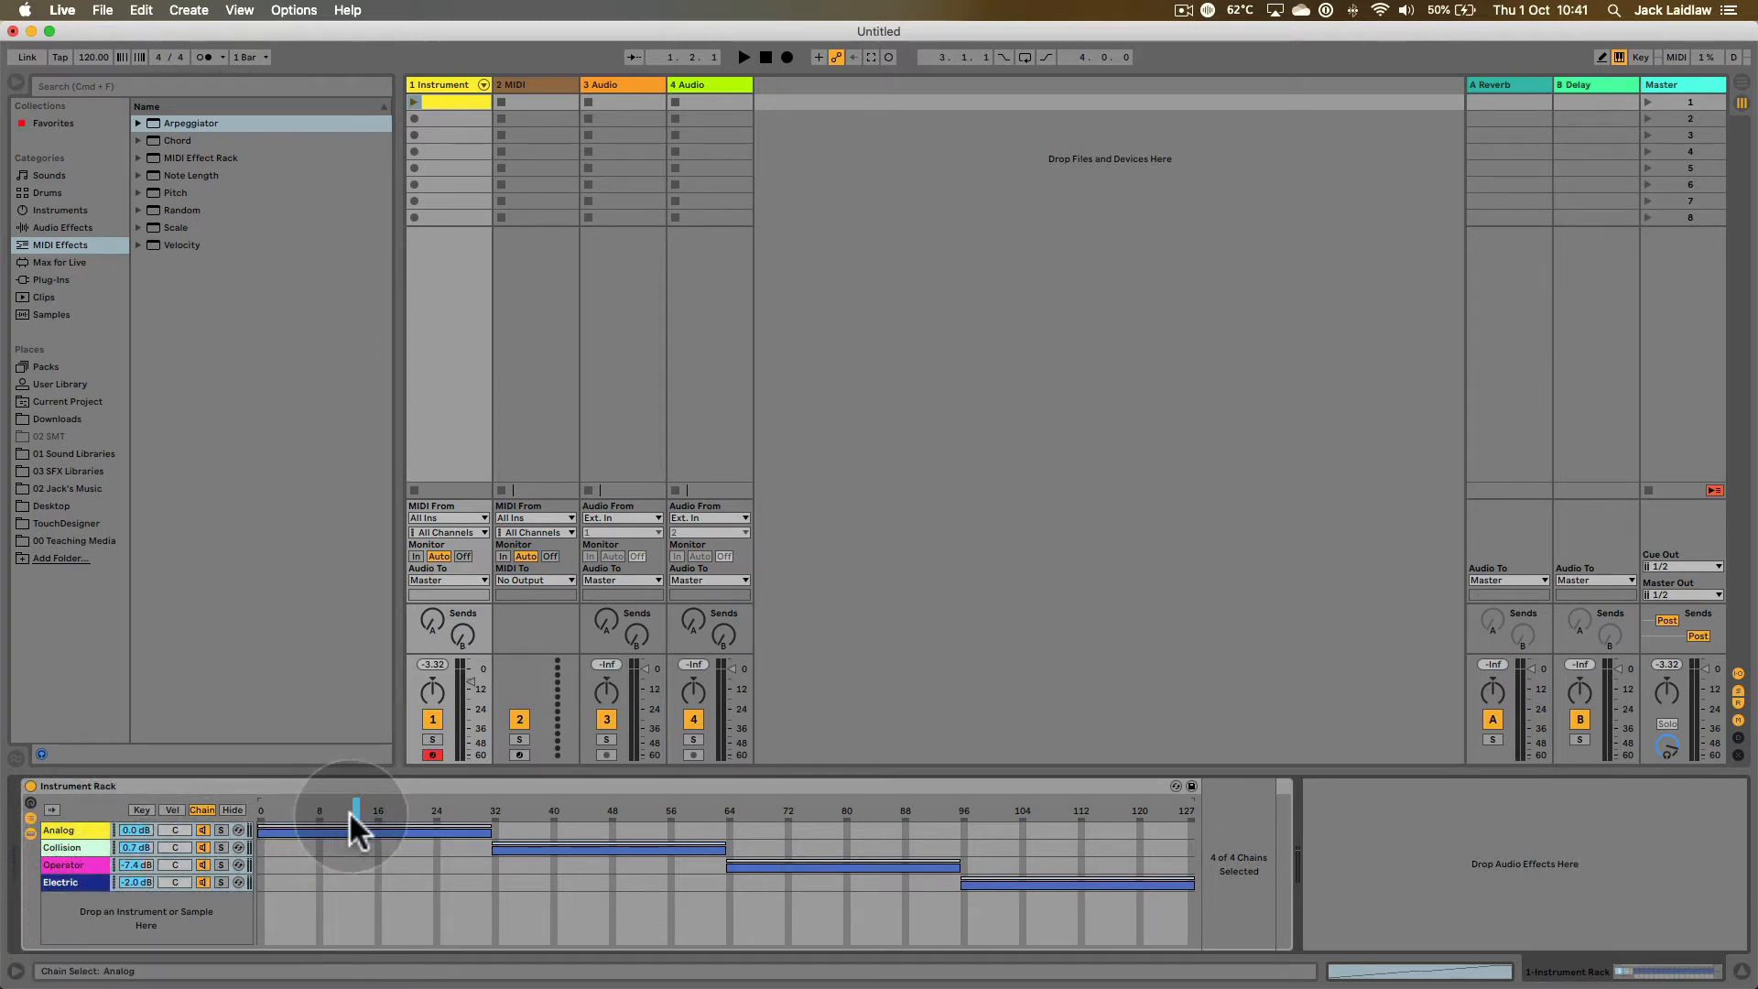
pyautogui.moveTo(353, 809); pyautogui.dragTo(327, 810)
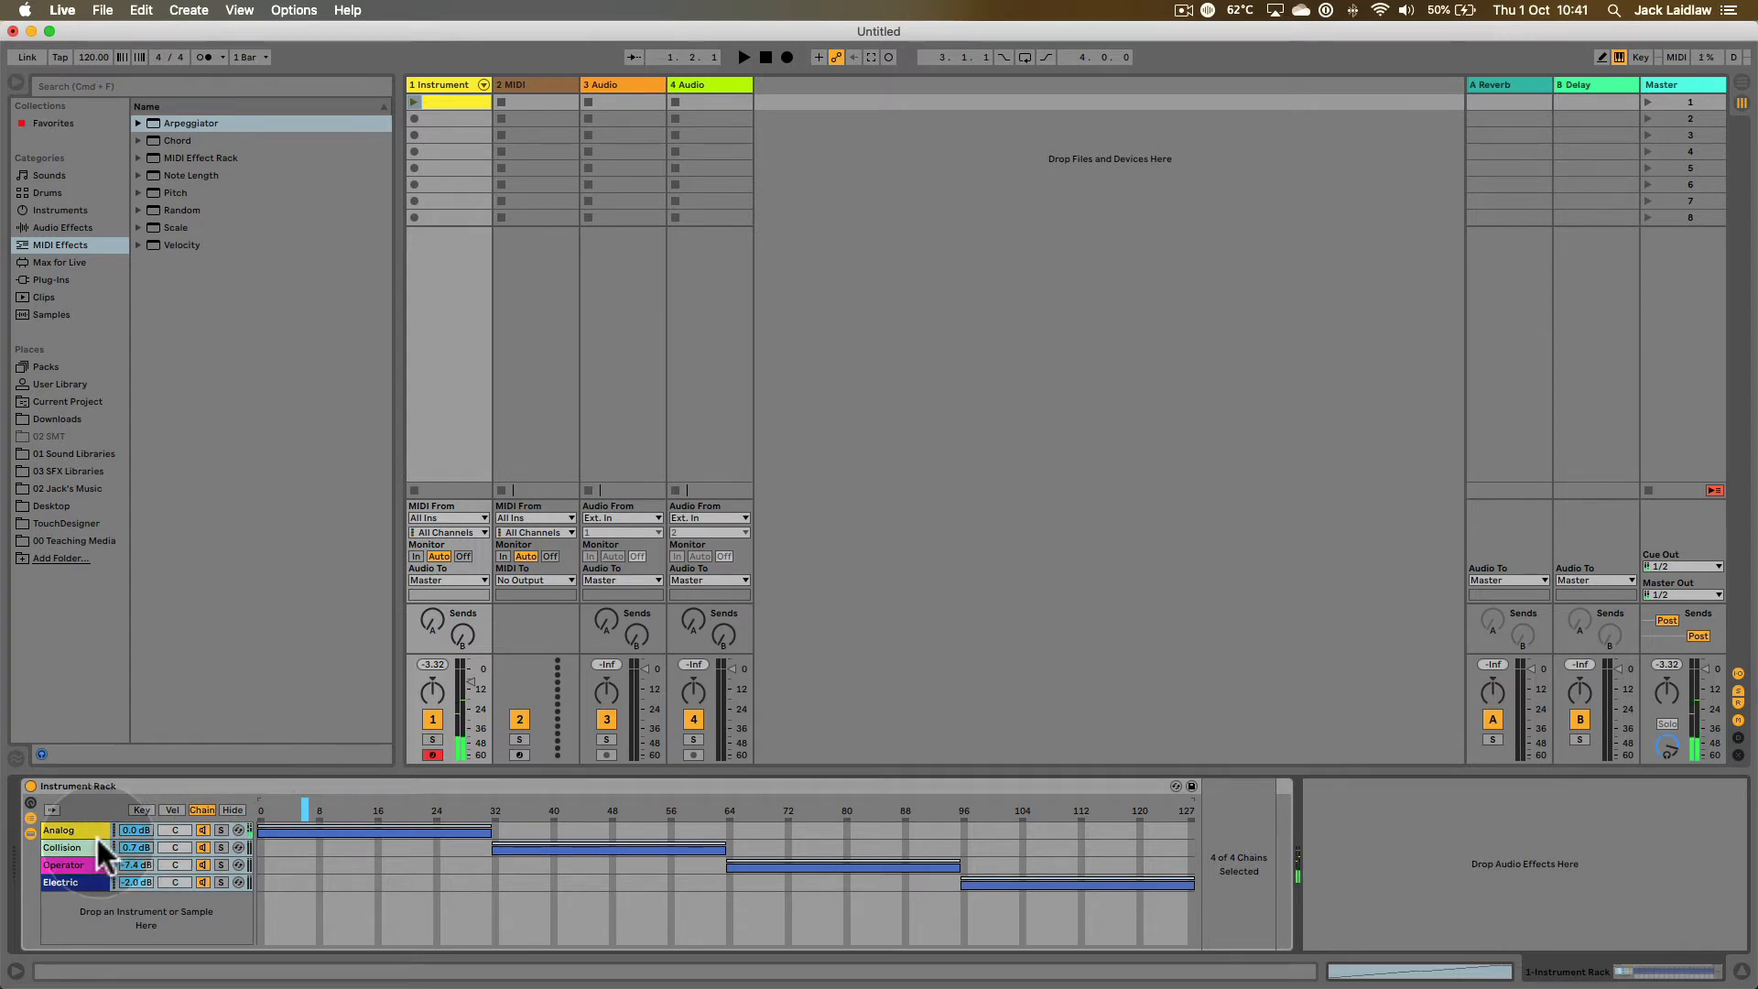
pyautogui.moveTo(305, 811); pyautogui.dragTo(597, 805)
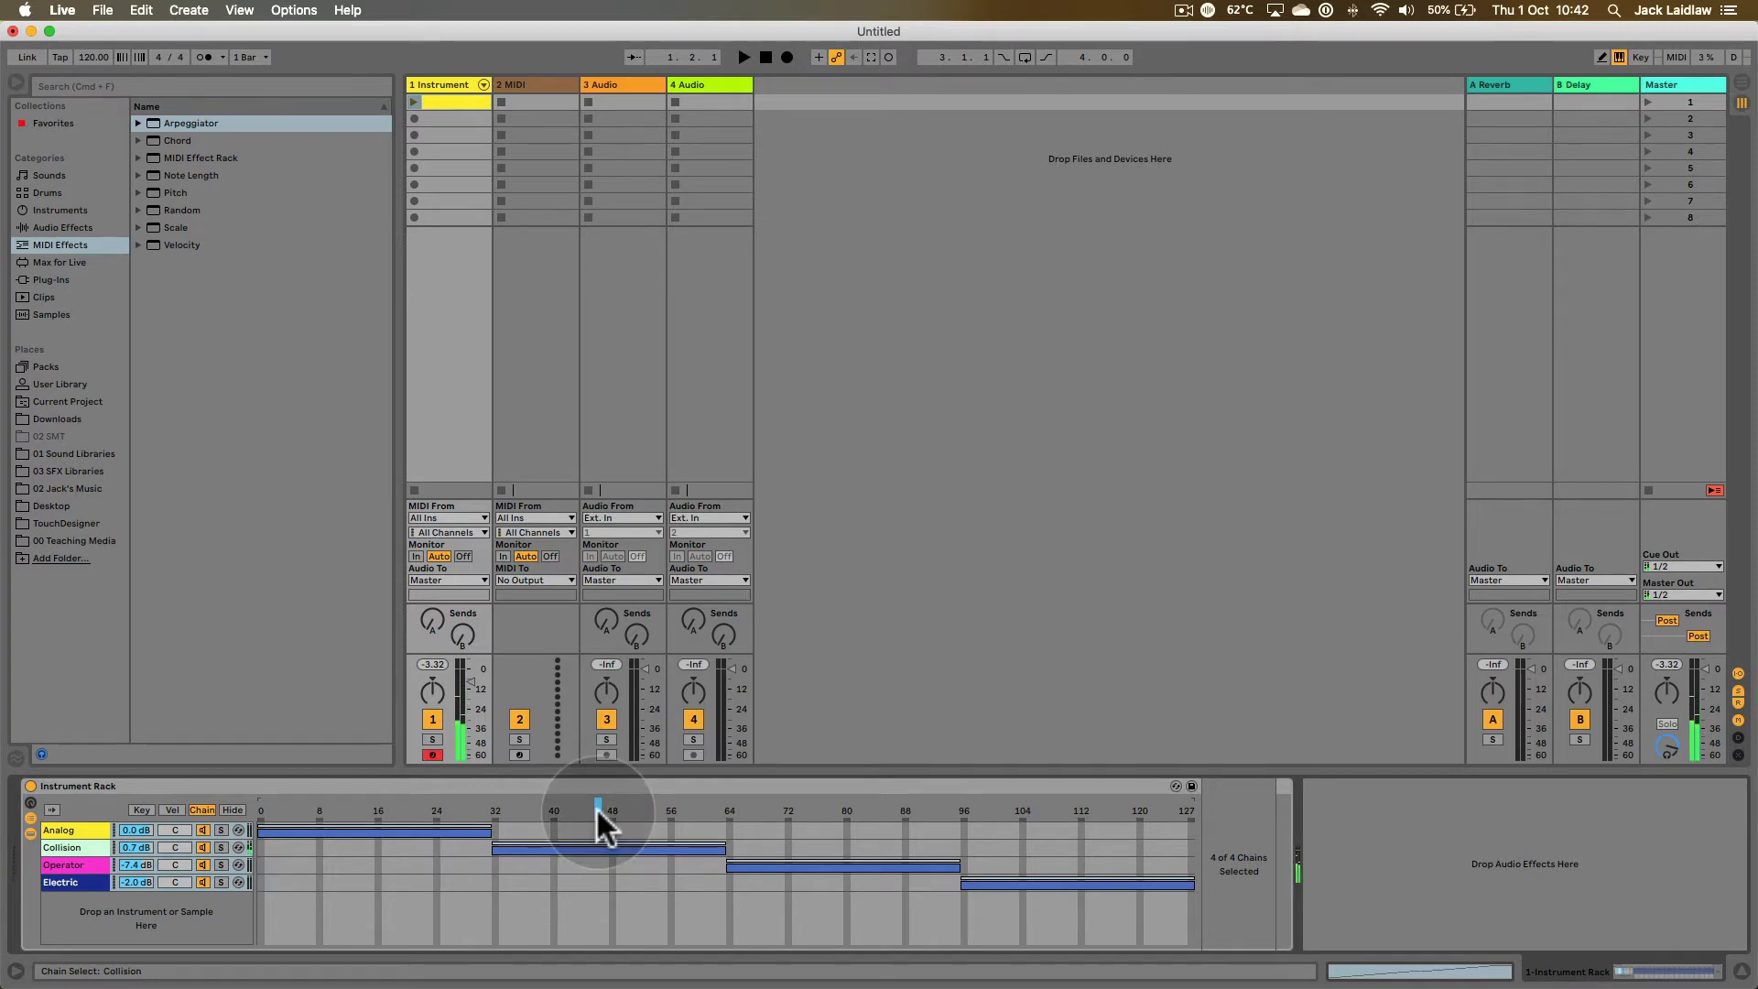
pyautogui.moveTo(596, 806); pyautogui.dragTo(809, 806)
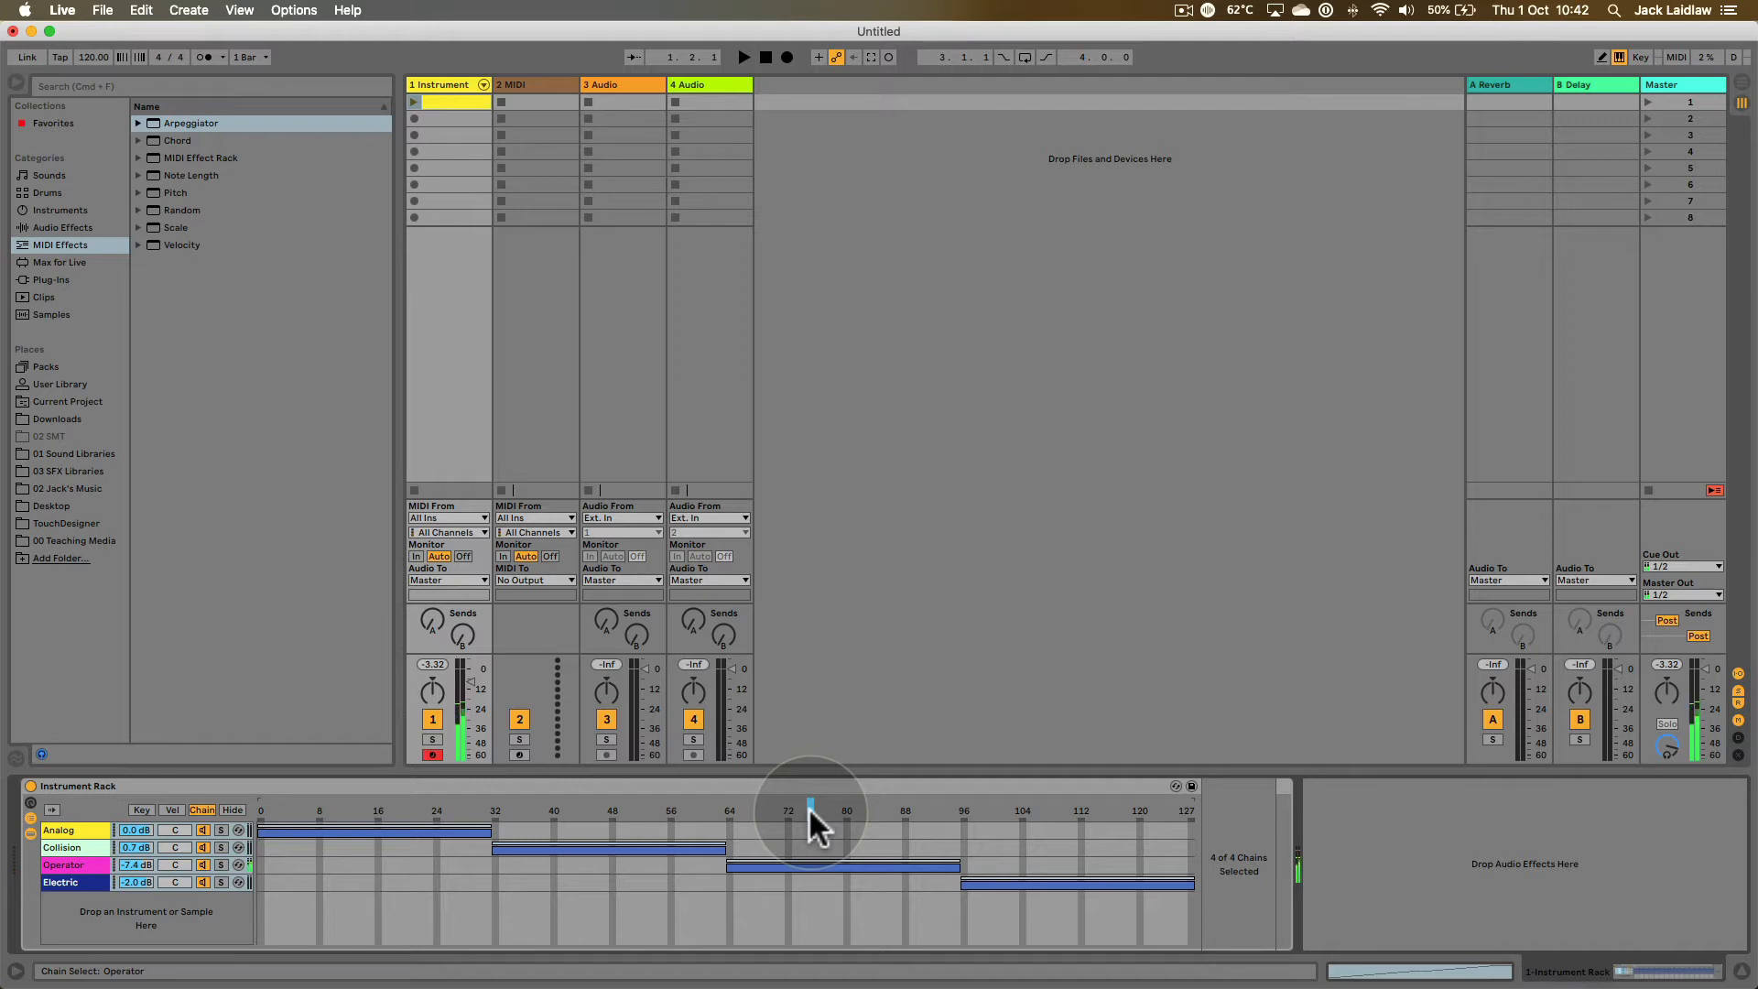
pyautogui.moveTo(809, 806); pyautogui.dragTo(1058, 805)
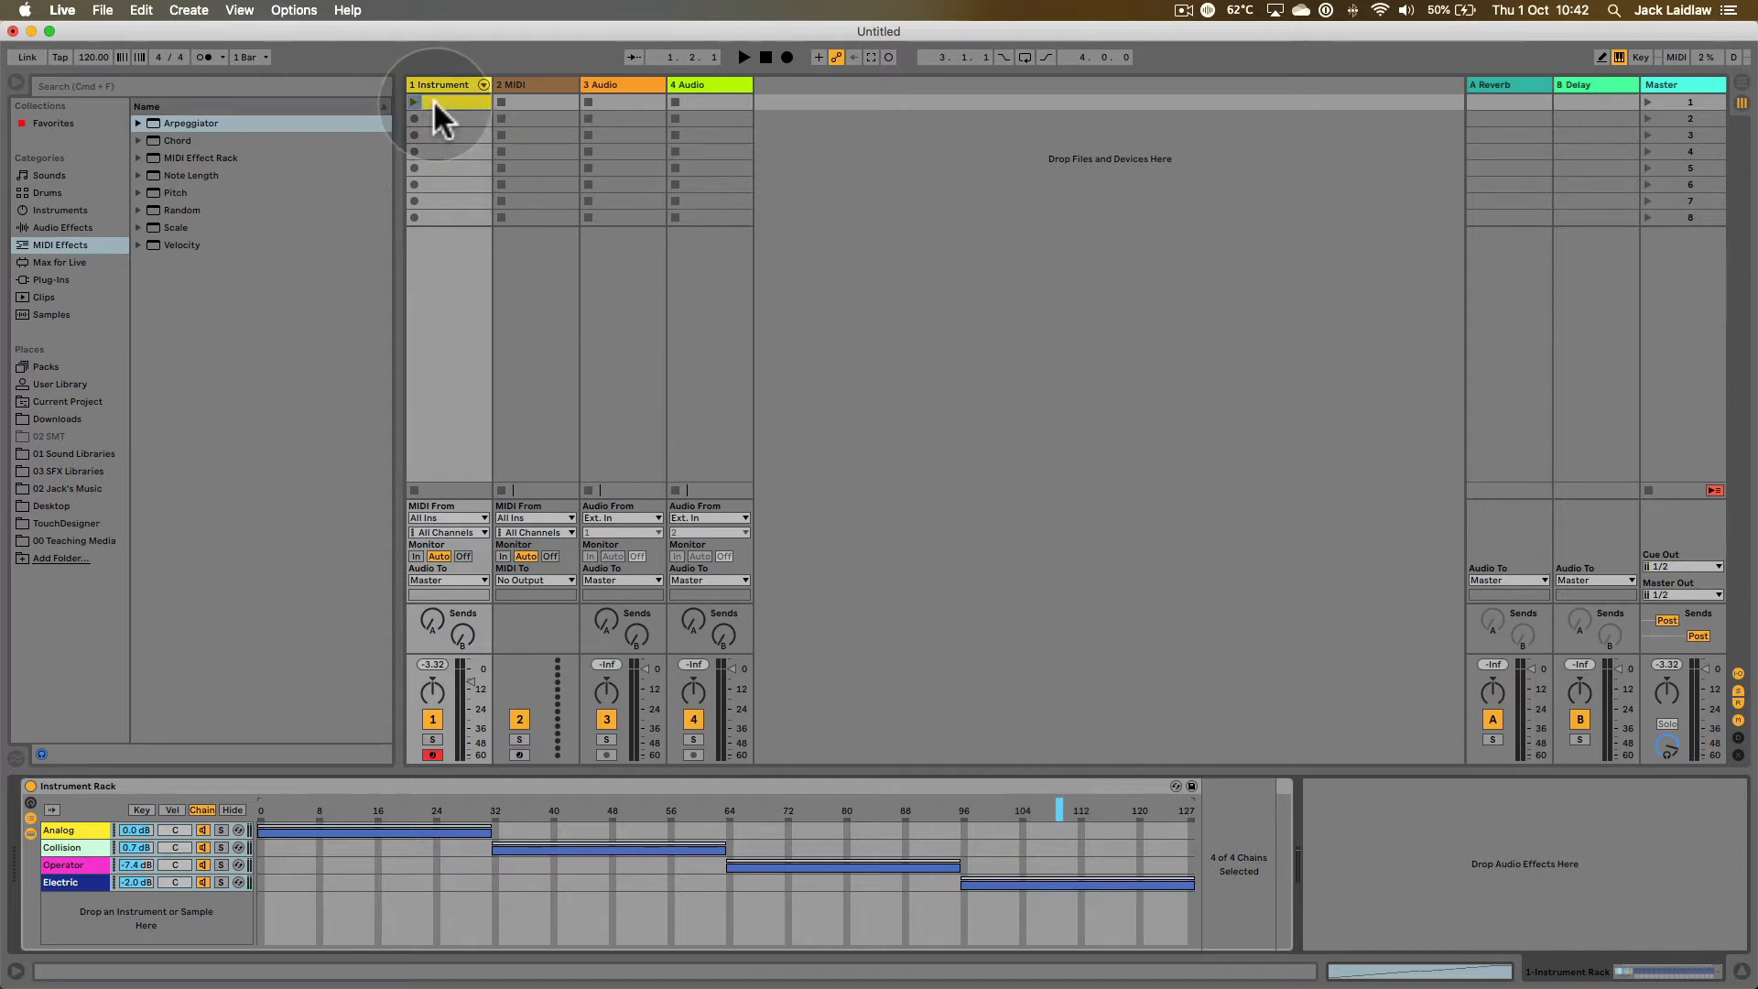
pyautogui.moveTo(1057, 807); pyautogui.dragTo(774, 808)
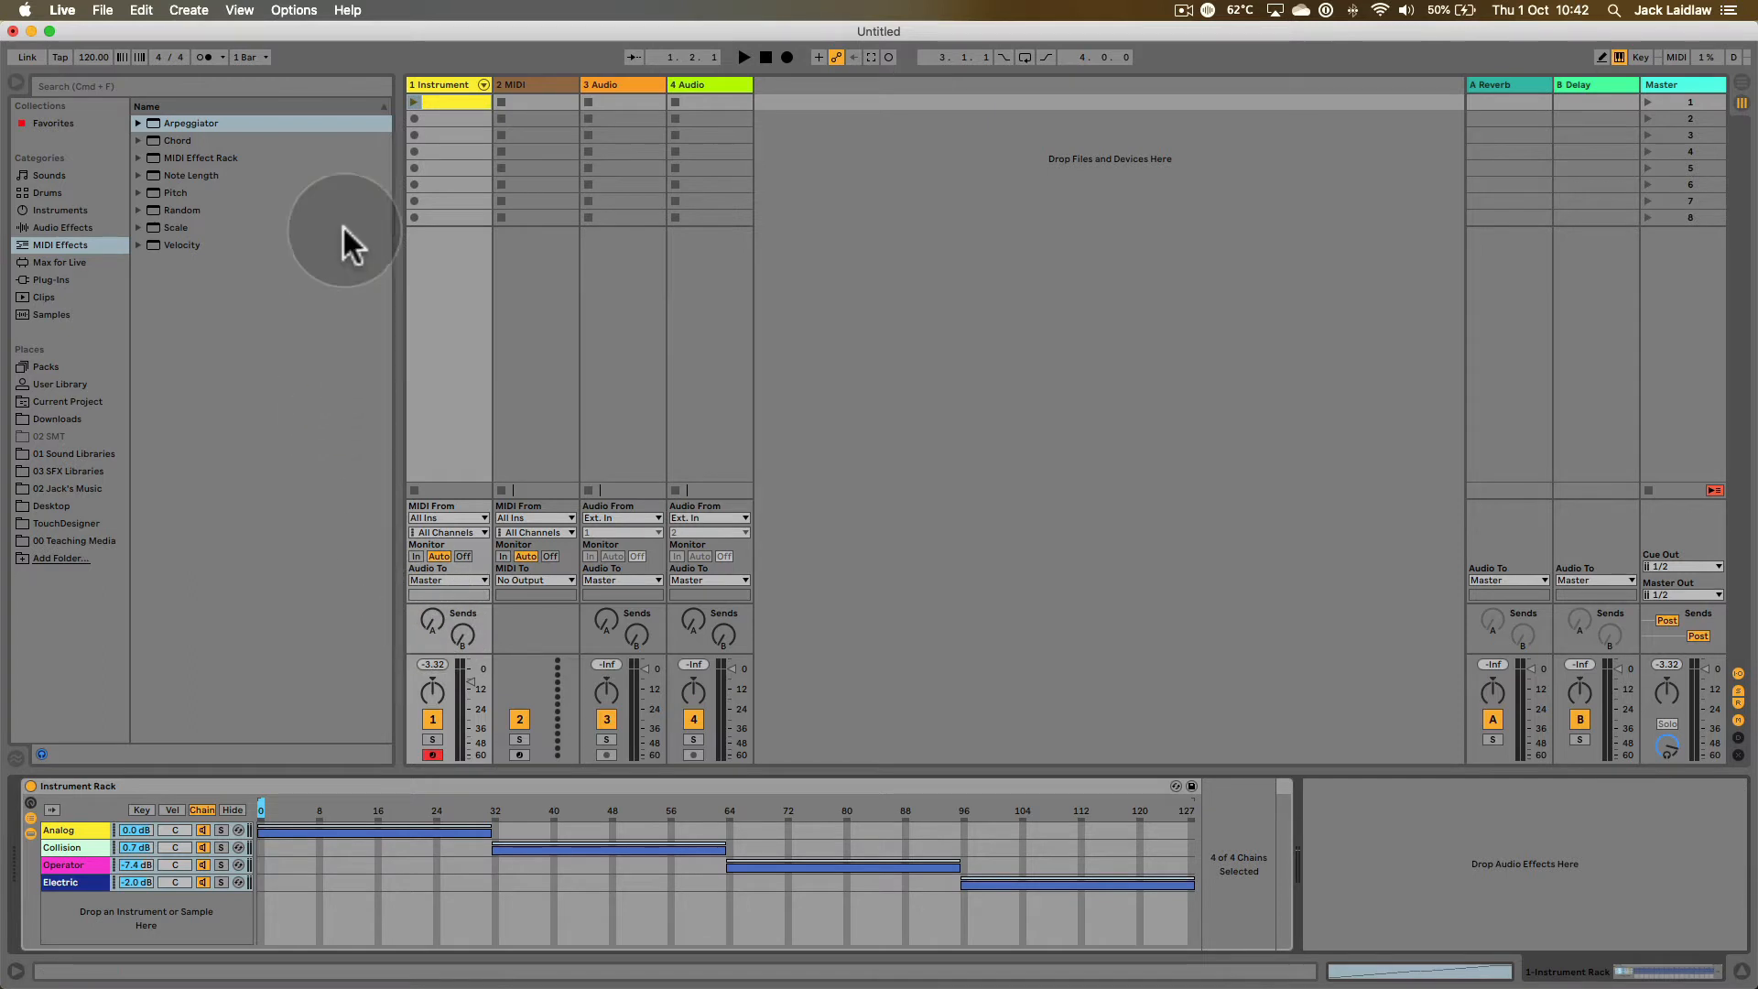
# - Audition the Instrument track's clip while sweeping the chain selector from the Analog zone to the Electric zone, stopping playback at the end
pyautogui.click(414, 101)
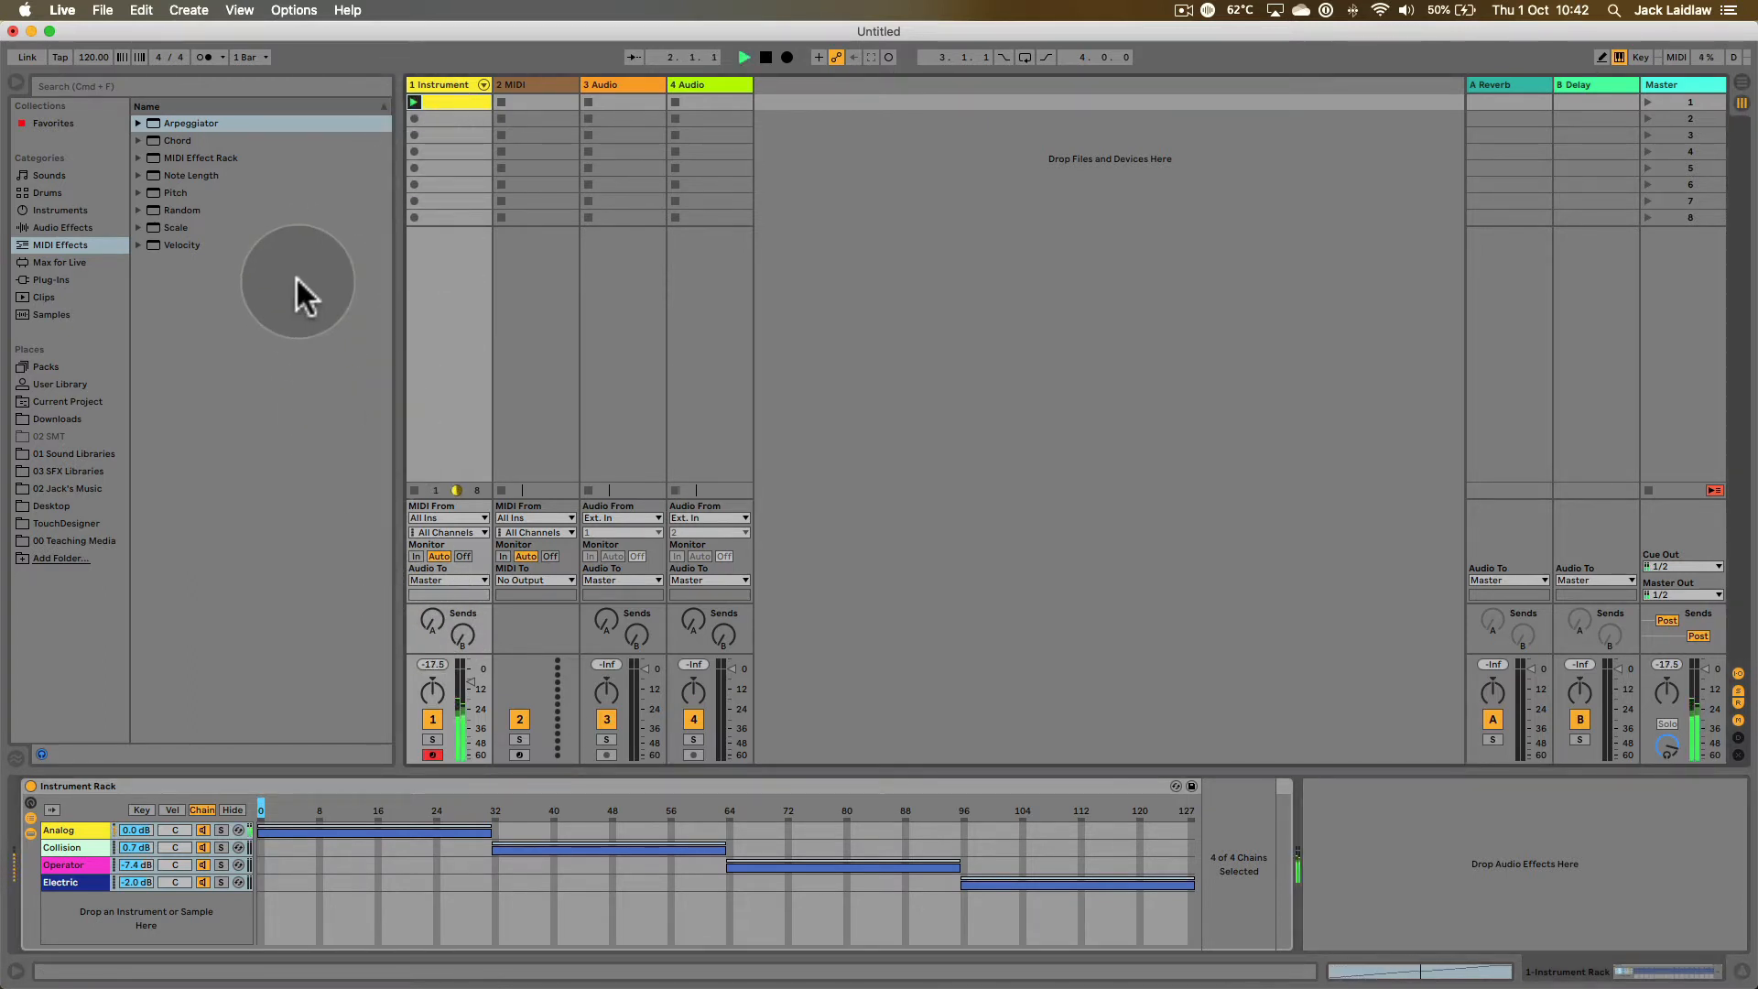
pyautogui.press('space')
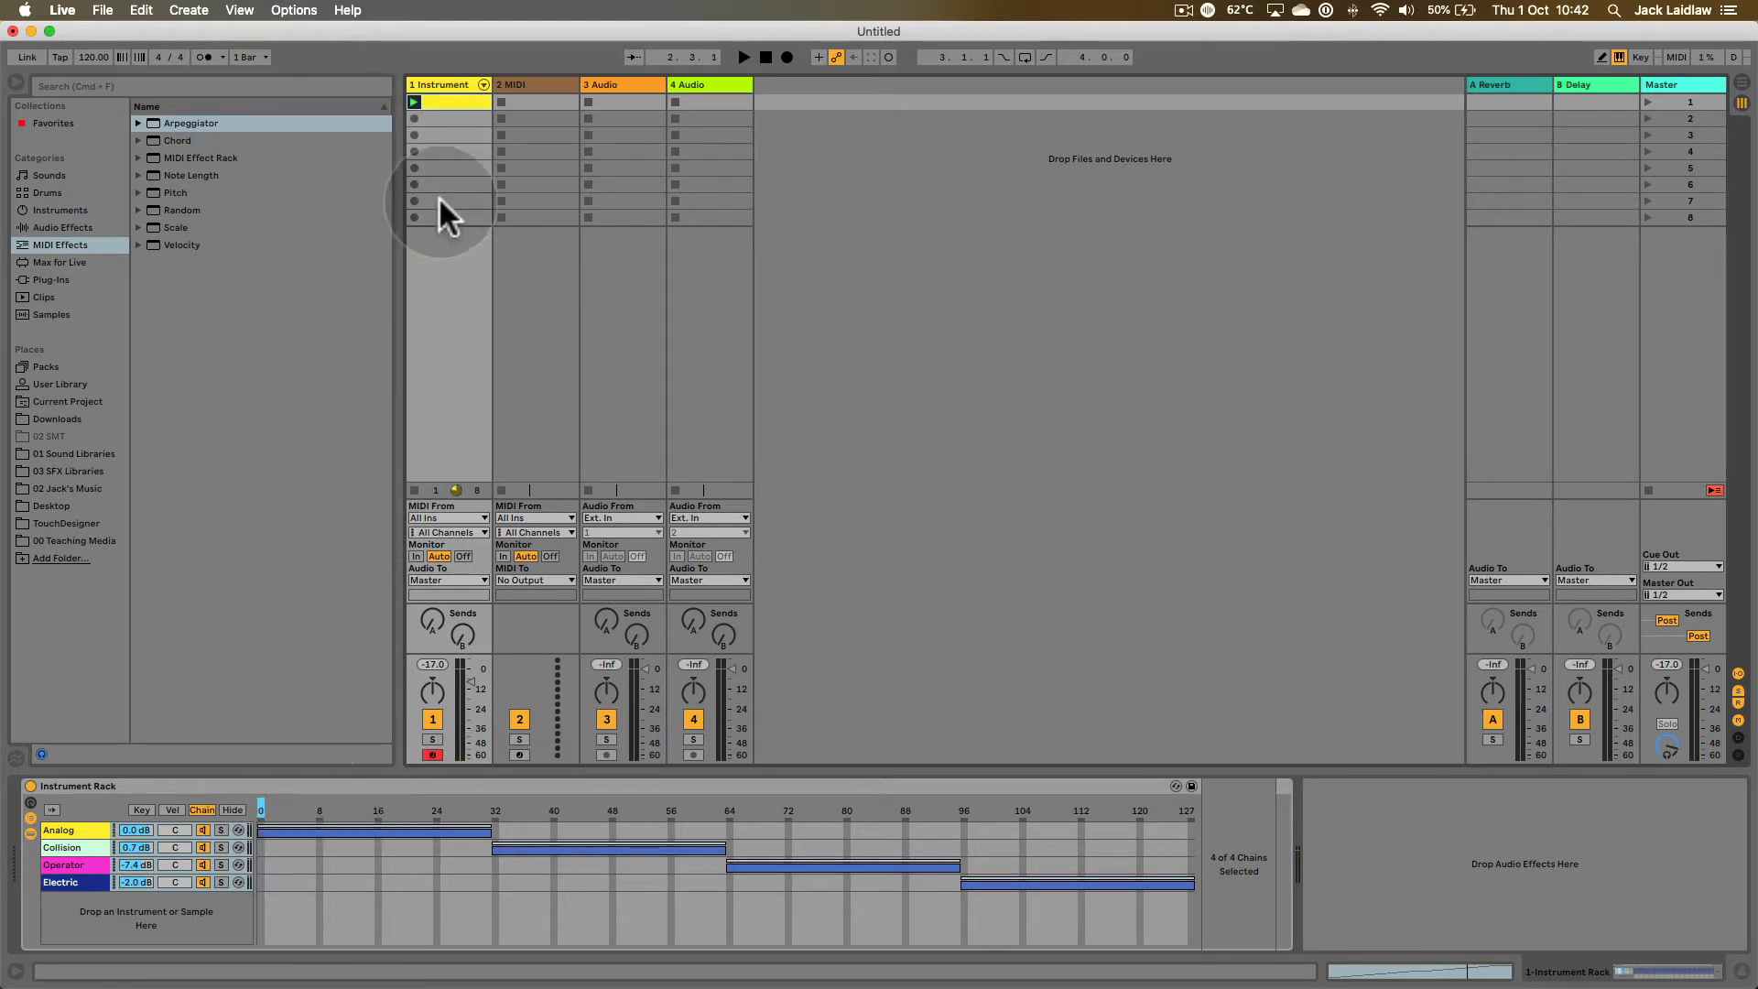
pyautogui.click(414, 100)
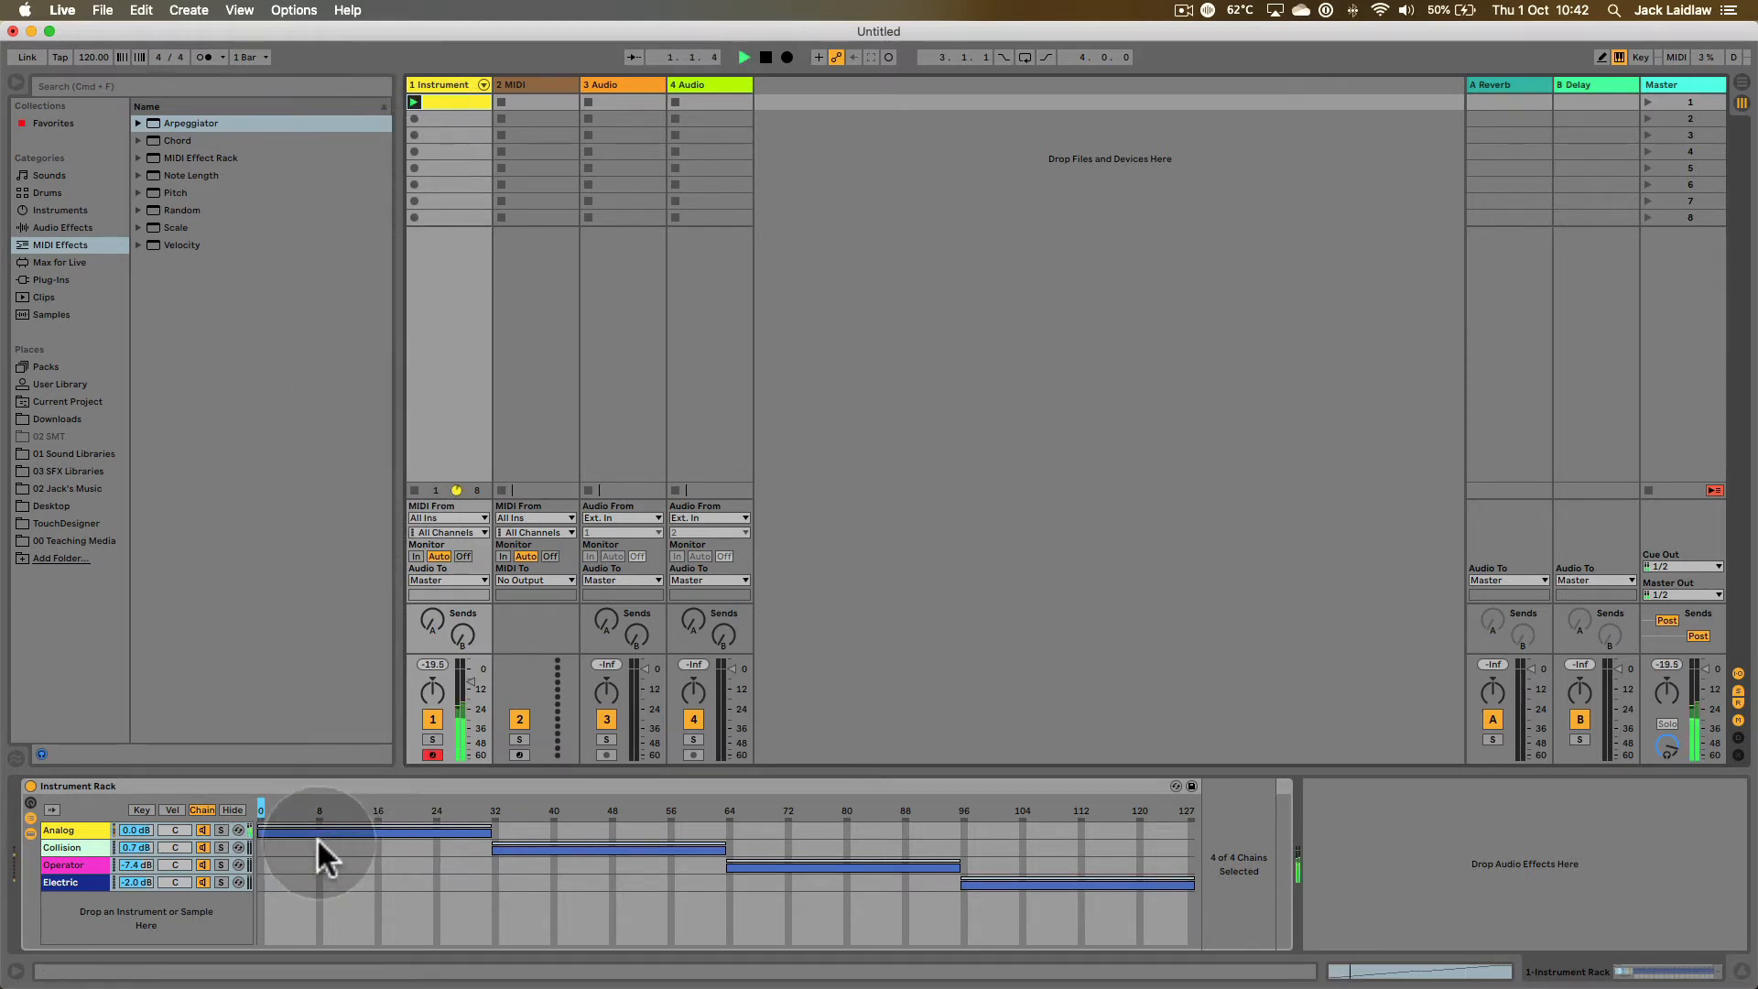
pyautogui.moveTo(262, 810); pyautogui.dragTo(276, 809)
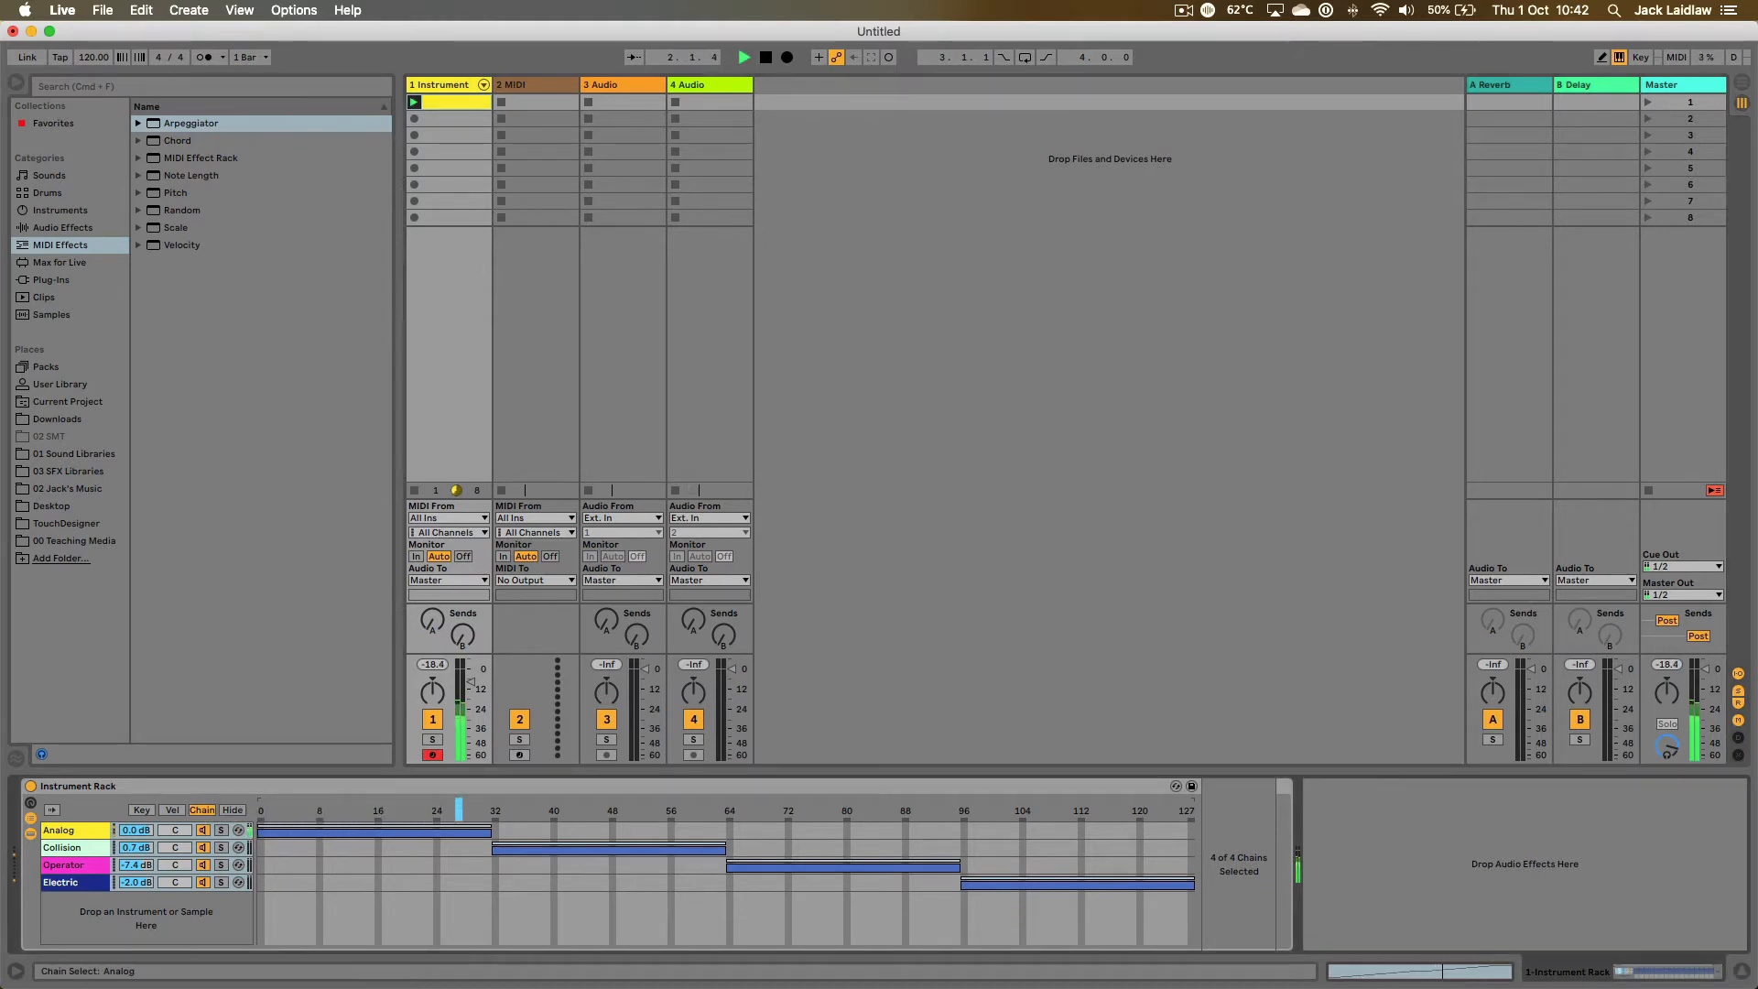
pyautogui.moveTo(459, 809); pyautogui.dragTo(517, 809)
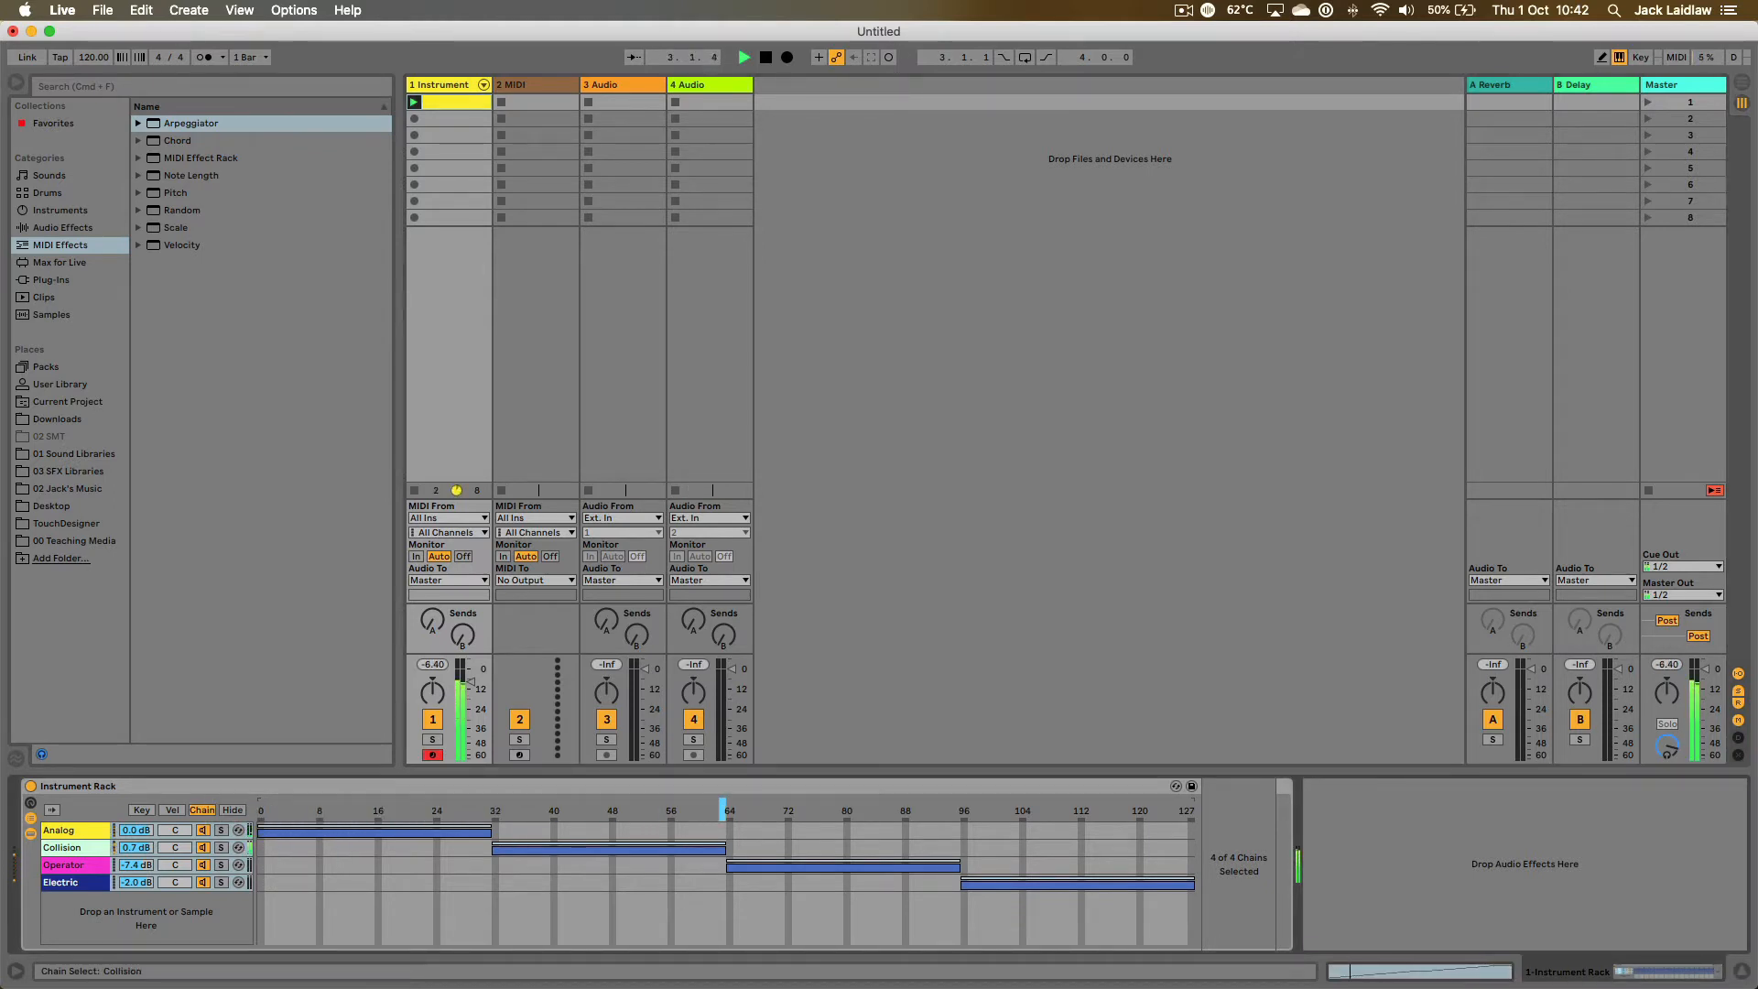
pyautogui.moveTo(722, 809); pyautogui.dragTo(1030, 810)
pyautogui.press('space')
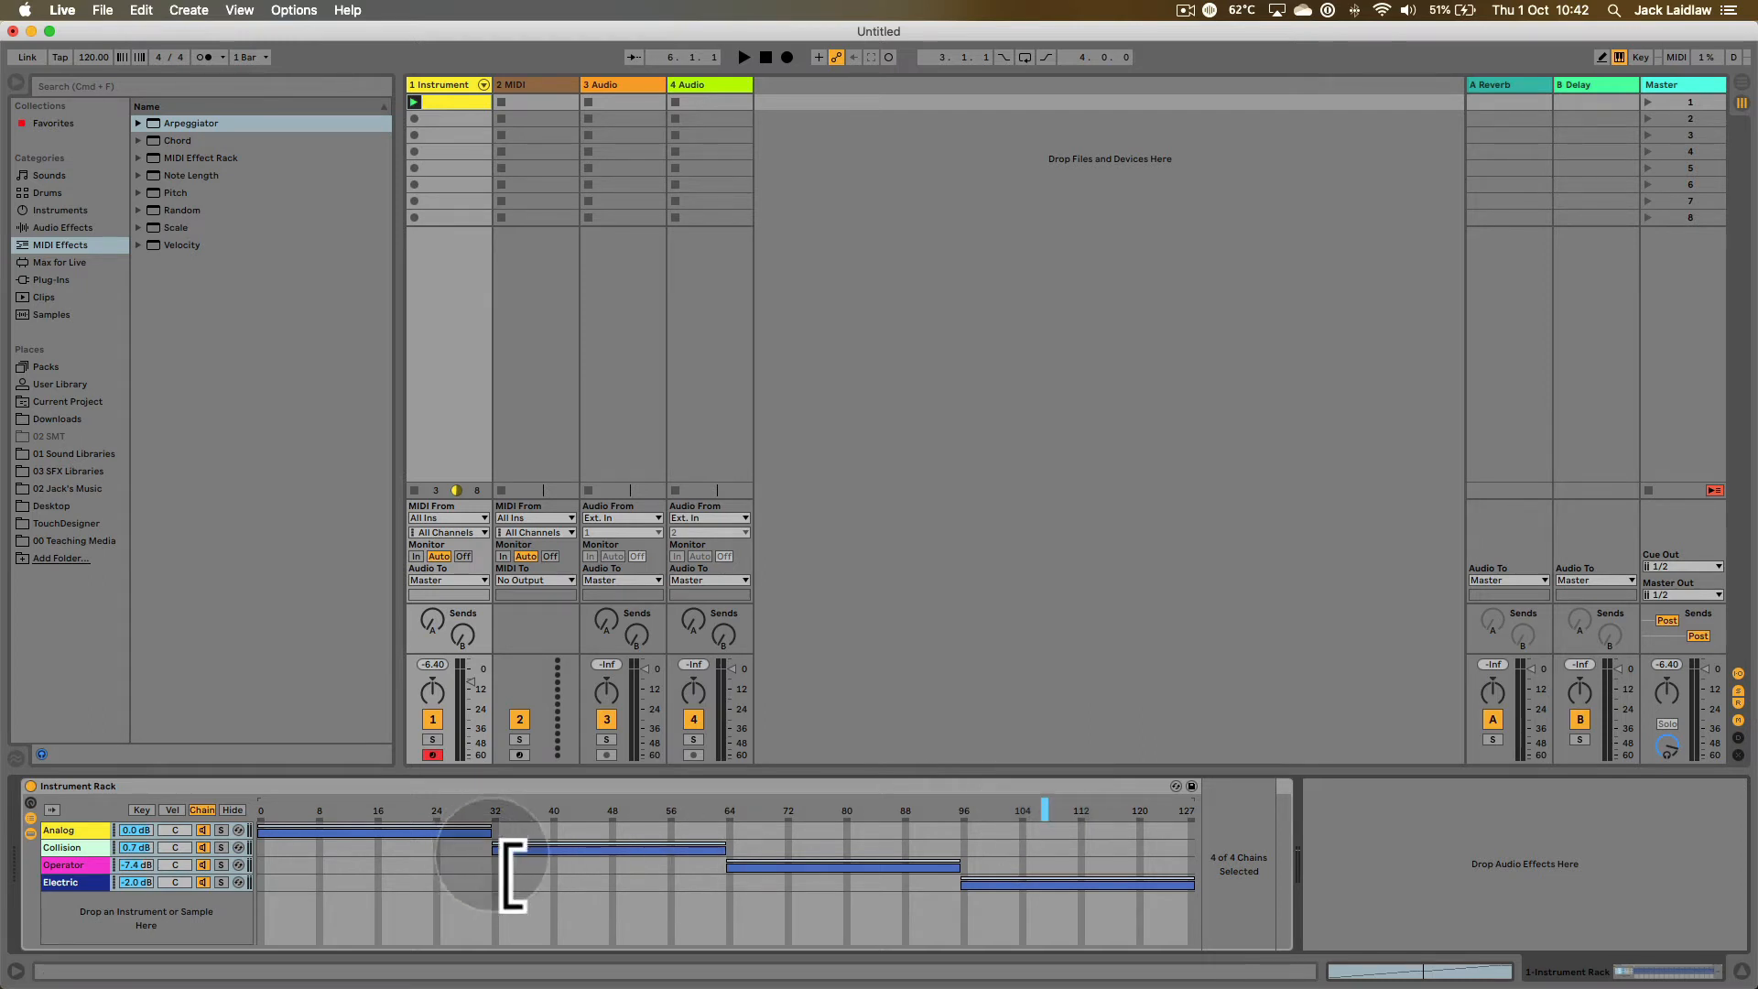
pyautogui.moveTo(506, 871); pyautogui.dragTo(553, 844)
pyautogui.press('super+z')
pyautogui.press('super+z')
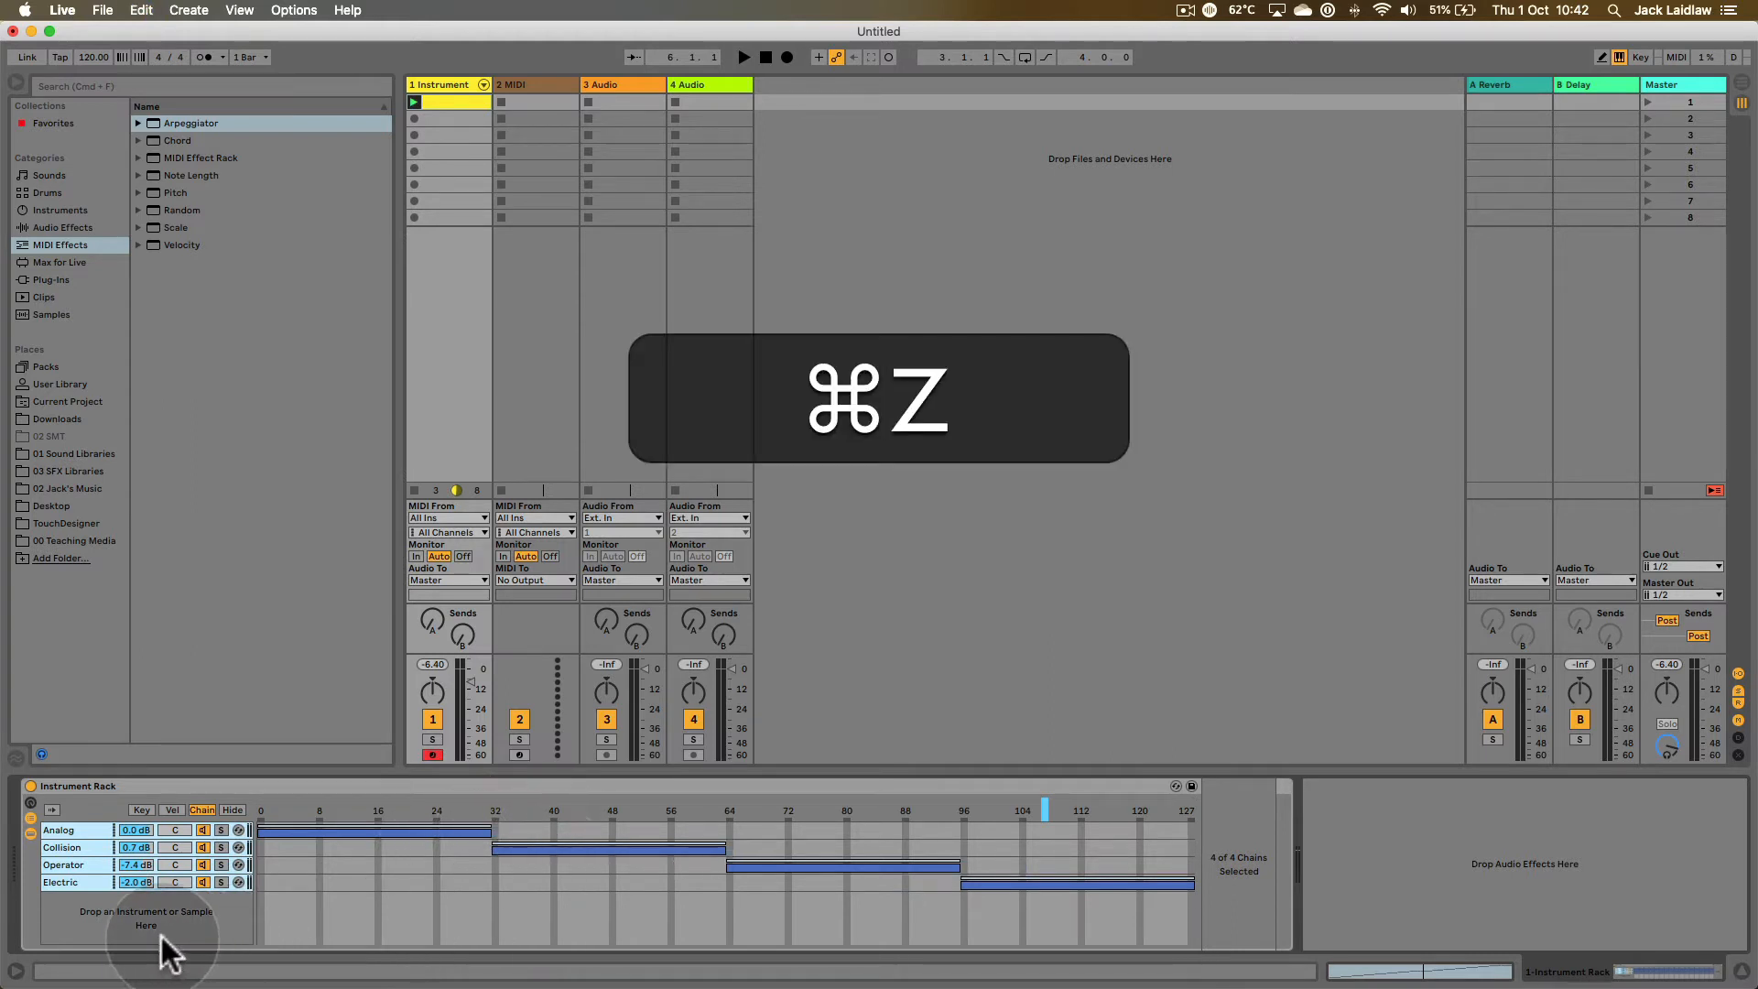
# - Overlap the four chain zones, starting Collision, Operator and Electric at about 24, 56 and 88, and add crossfades about 8 units long
pyautogui.click(79, 831)
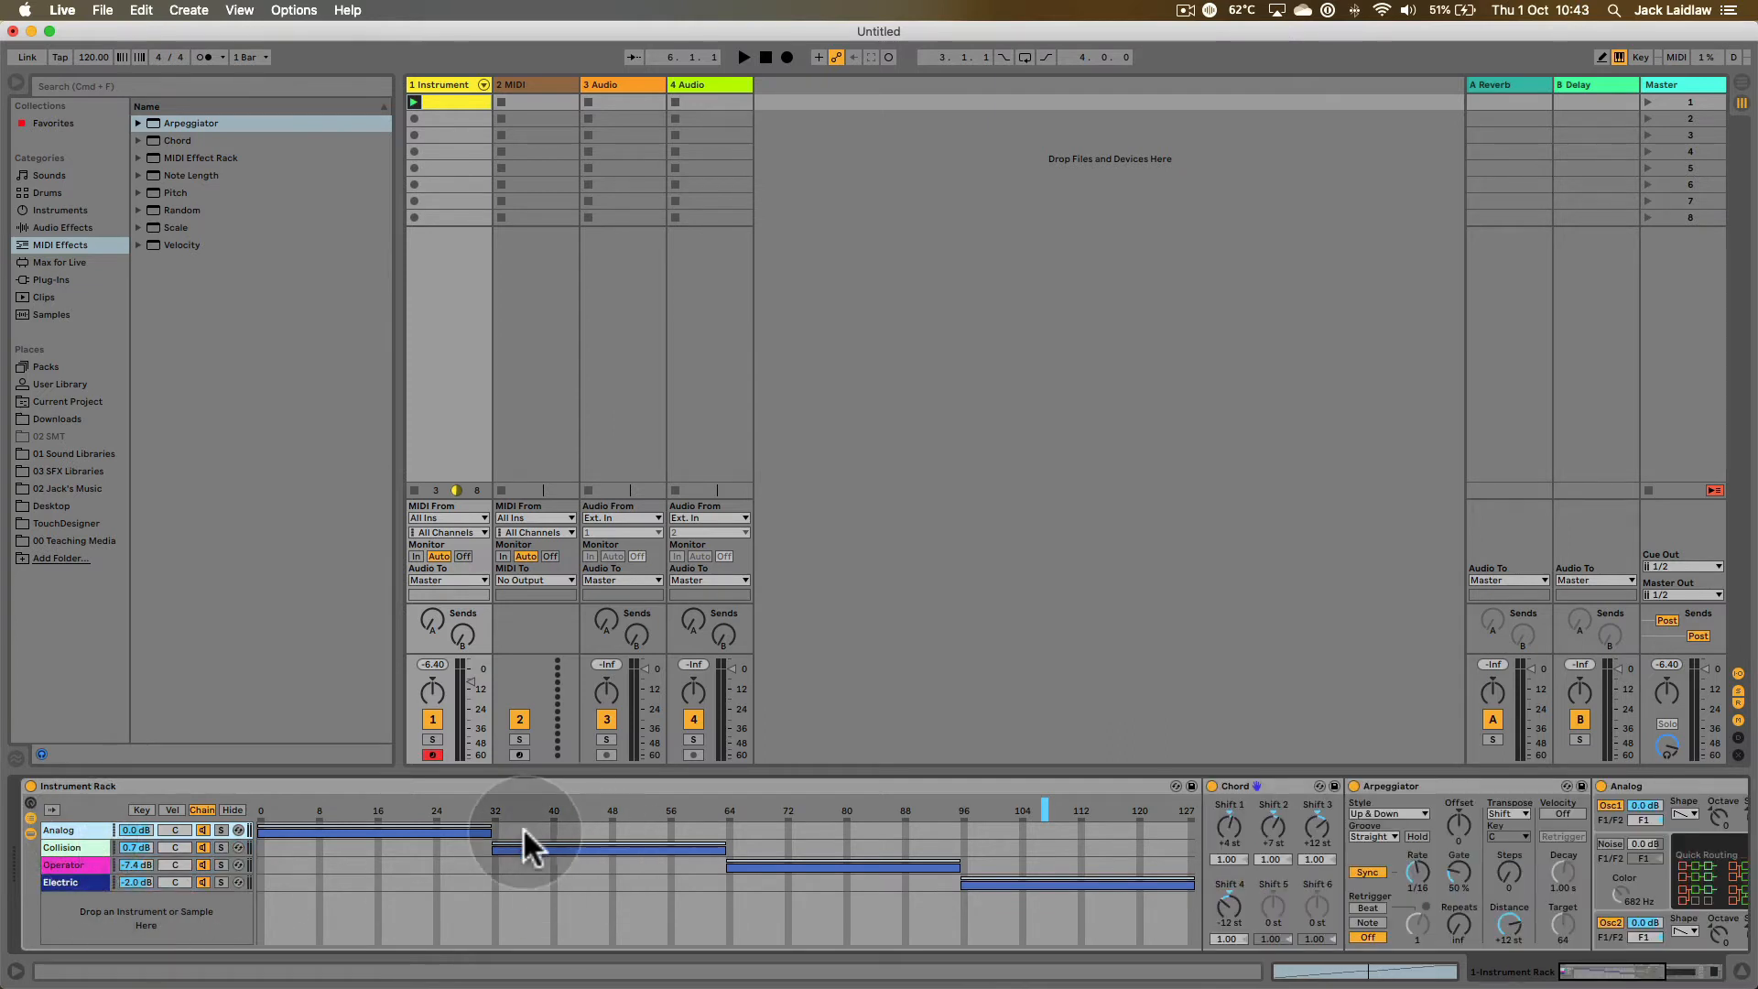
pyautogui.moveTo(511, 852)
pyautogui.mouseDown()
pyautogui.moveTo(608, 836)
pyautogui.moveTo(503, 844)
pyautogui.mouseUp()
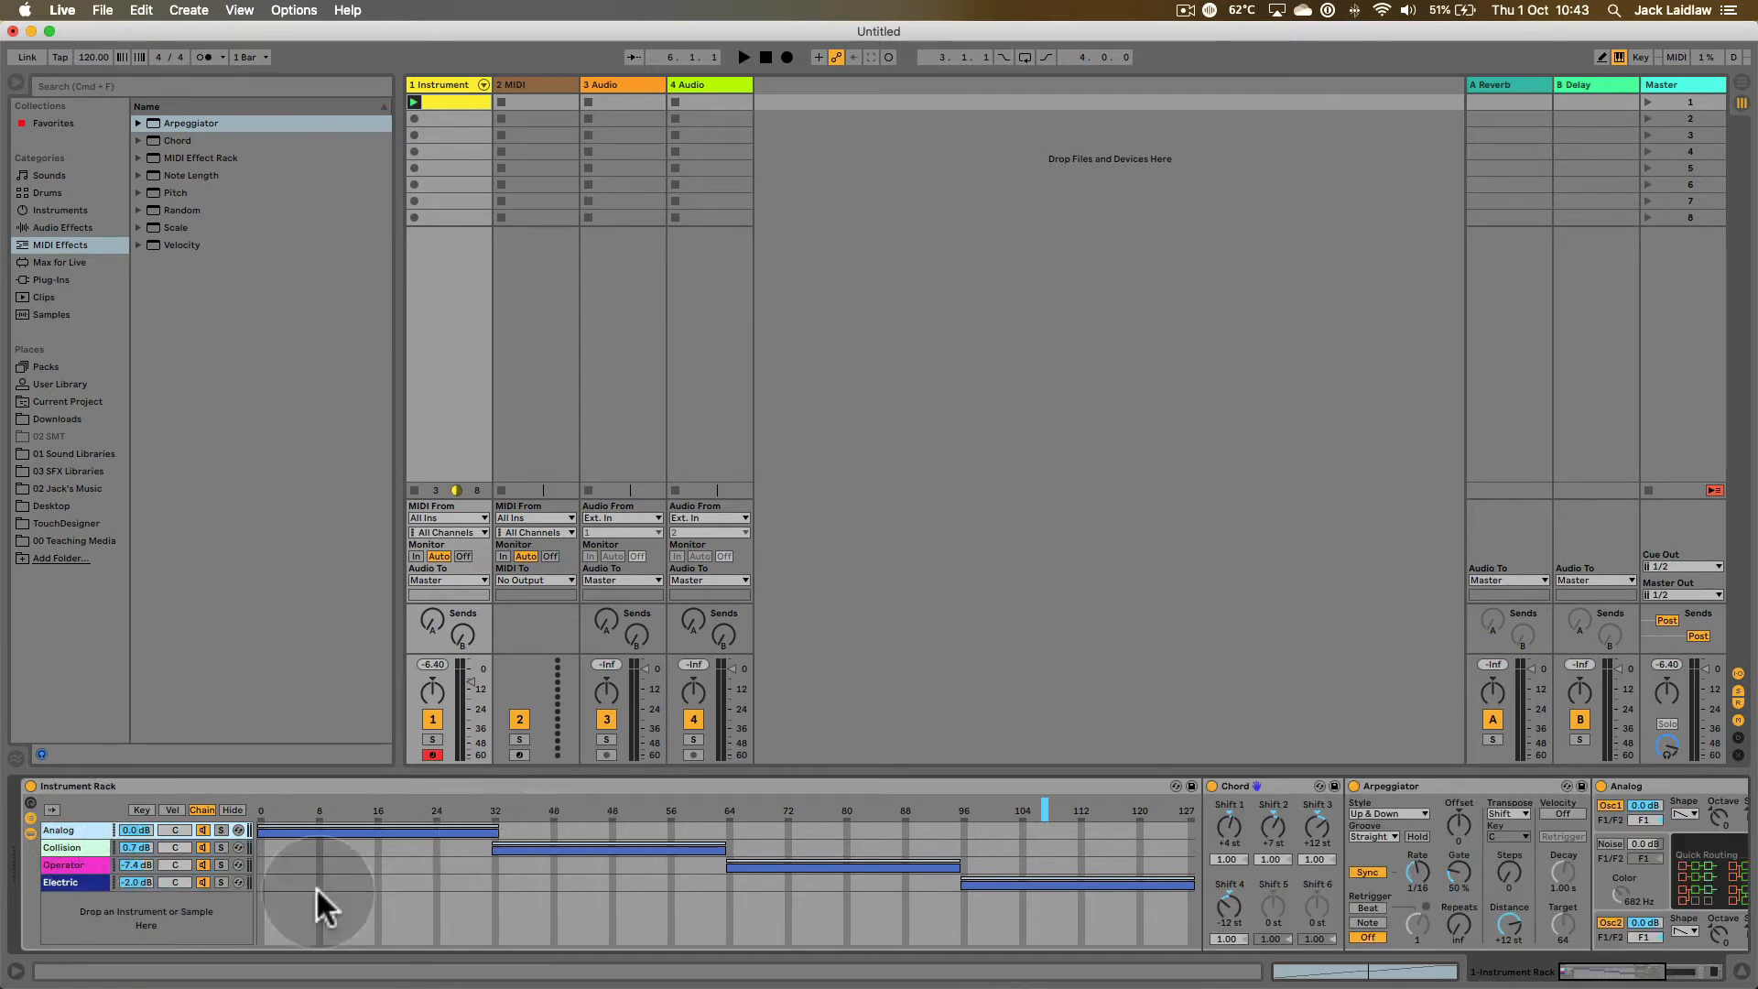
pyautogui.keyDown('shift'); pyautogui.click(66, 876); pyautogui.keyUp('shift')
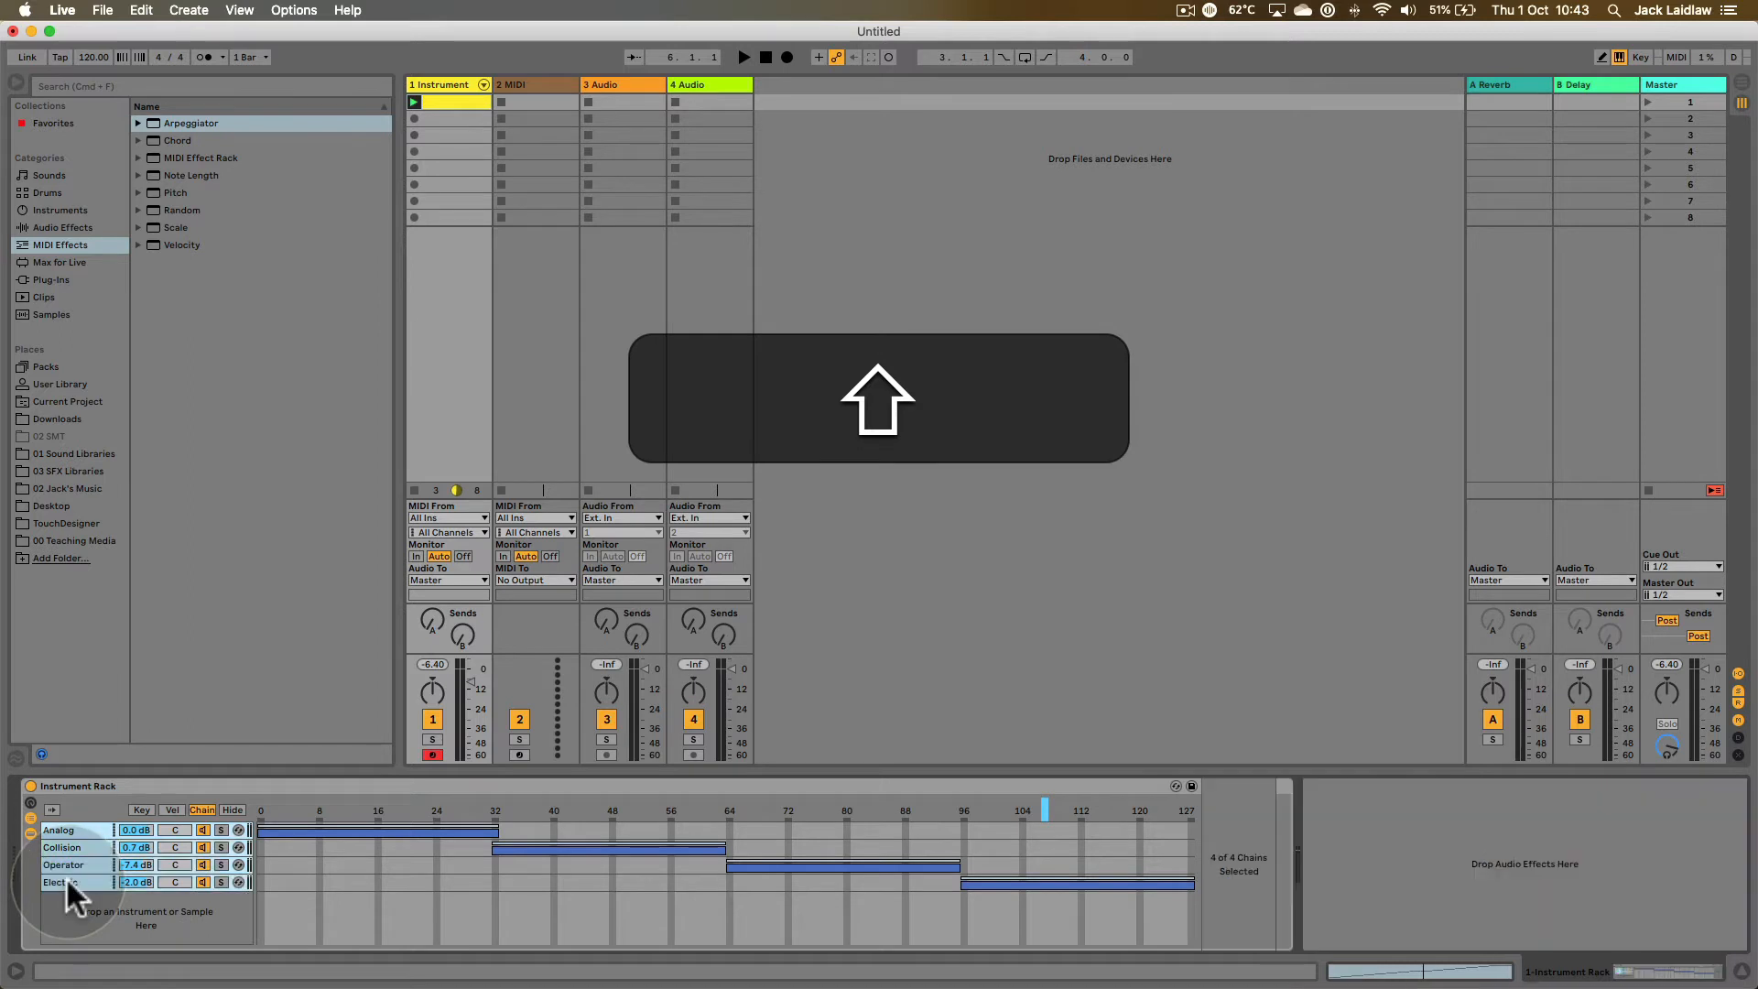
pyautogui.moveTo(502, 851); pyautogui.dragTo(438, 850)
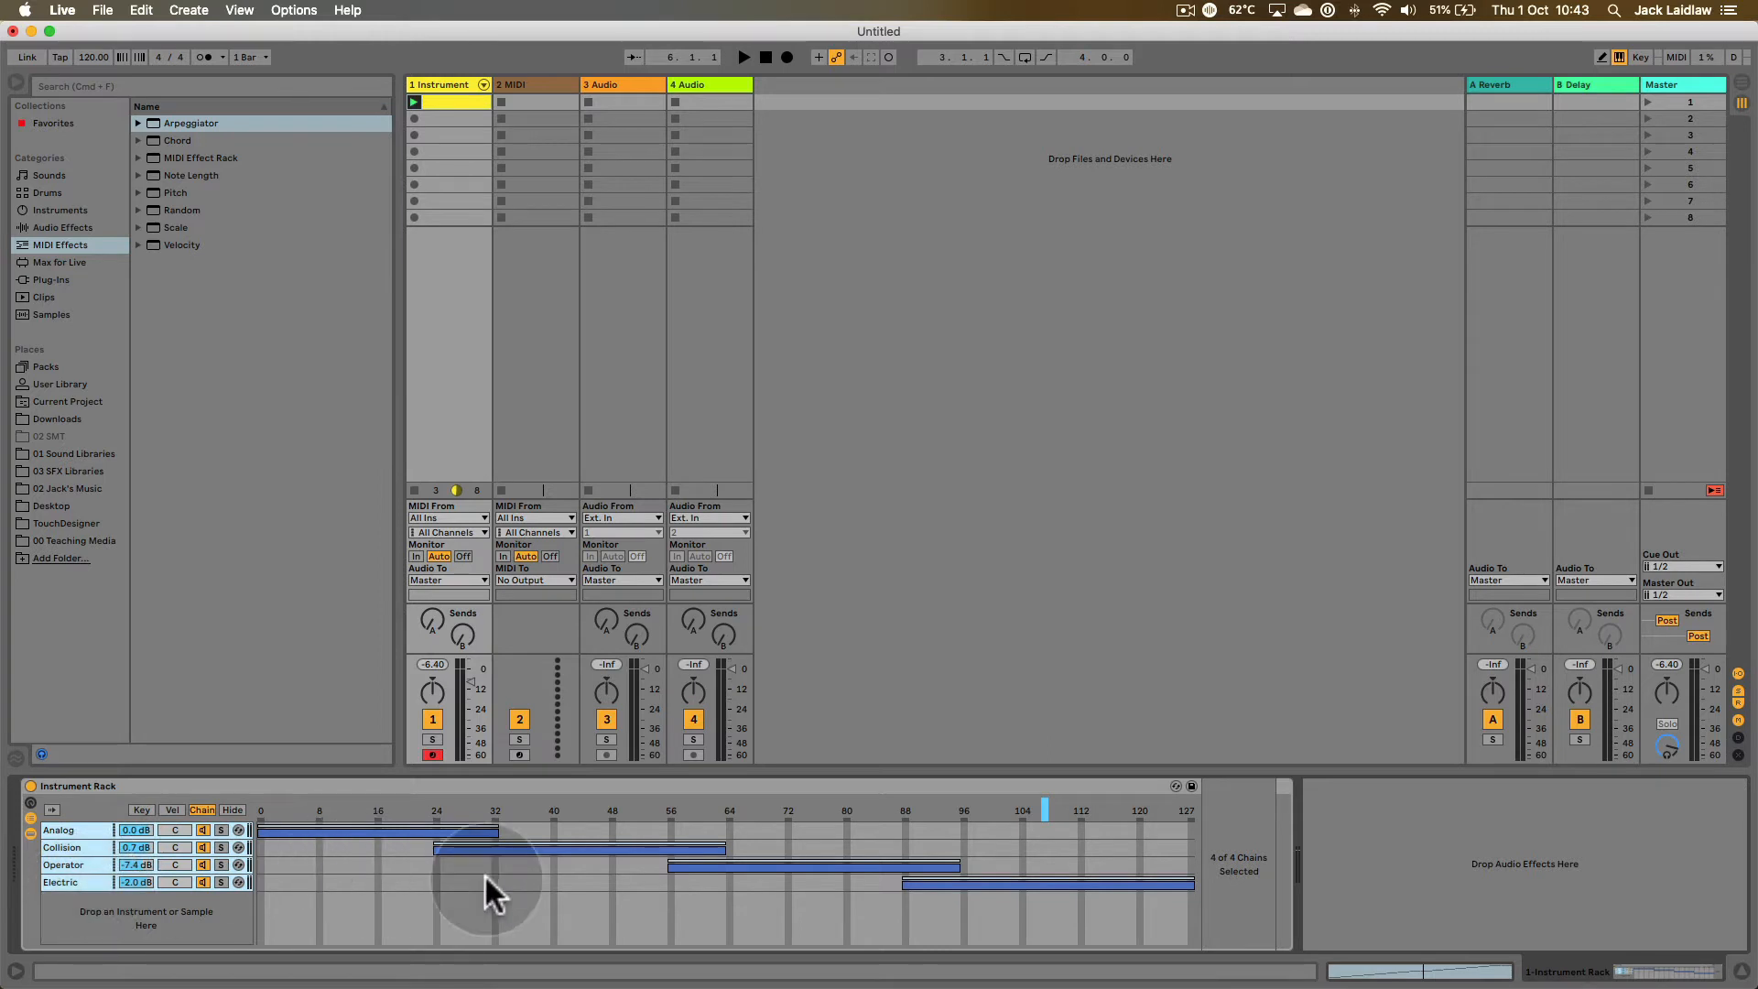
pyautogui.moveTo(521, 858)
pyautogui.mouseDown()
pyautogui.moveTo(569, 844)
pyautogui.moveTo(451, 847)
pyautogui.moveTo(501, 847)
pyautogui.mouseUp()
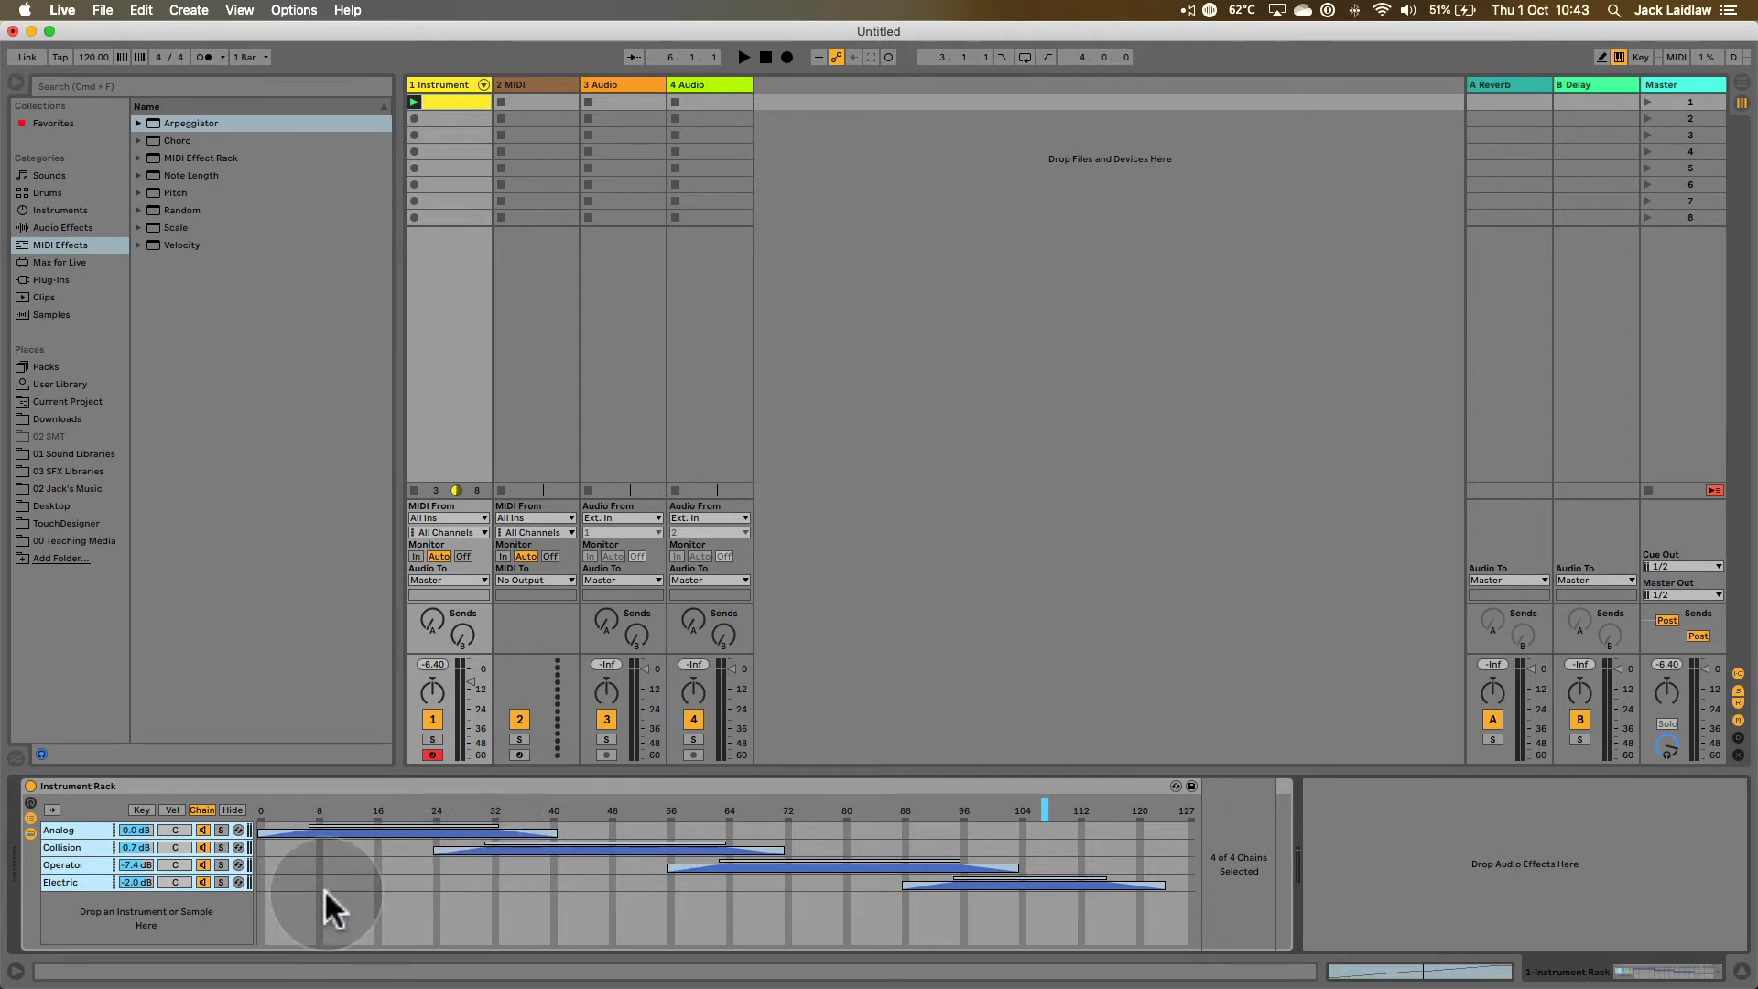
# - Remove the fade at the start of the Analog zone and at the end of the Electric zone, extending Electric to 127
pyautogui.click(80, 829)
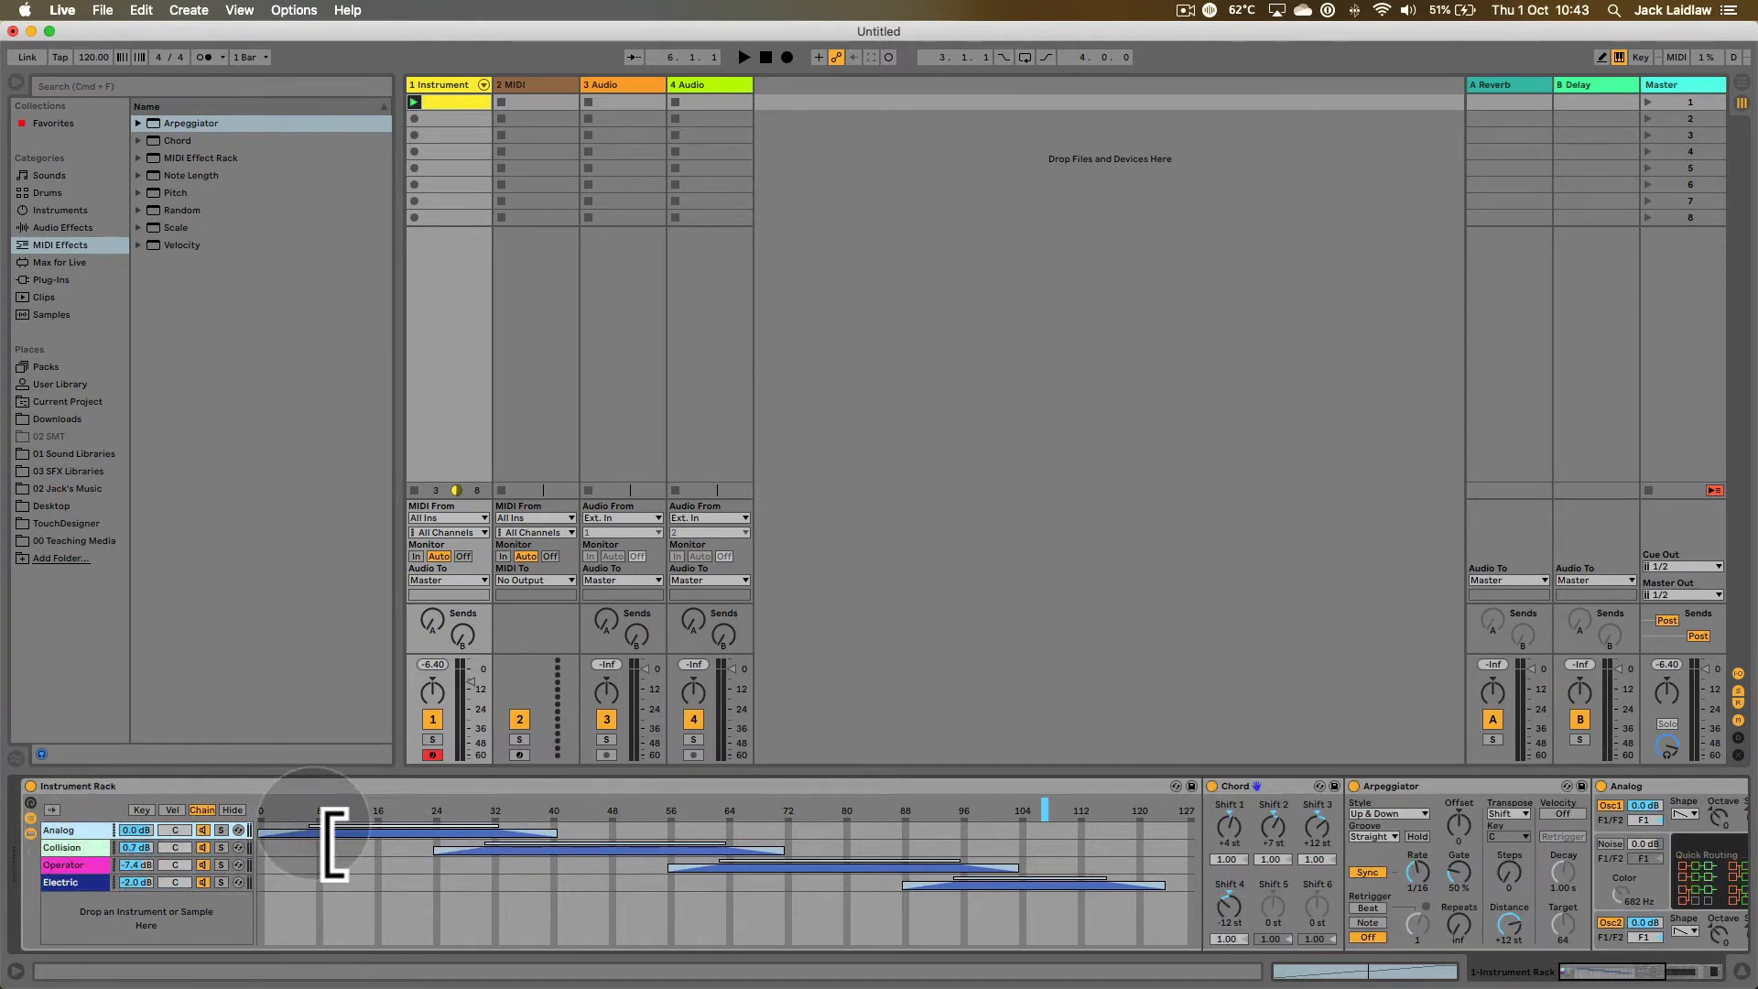
pyautogui.click(1112, 883)
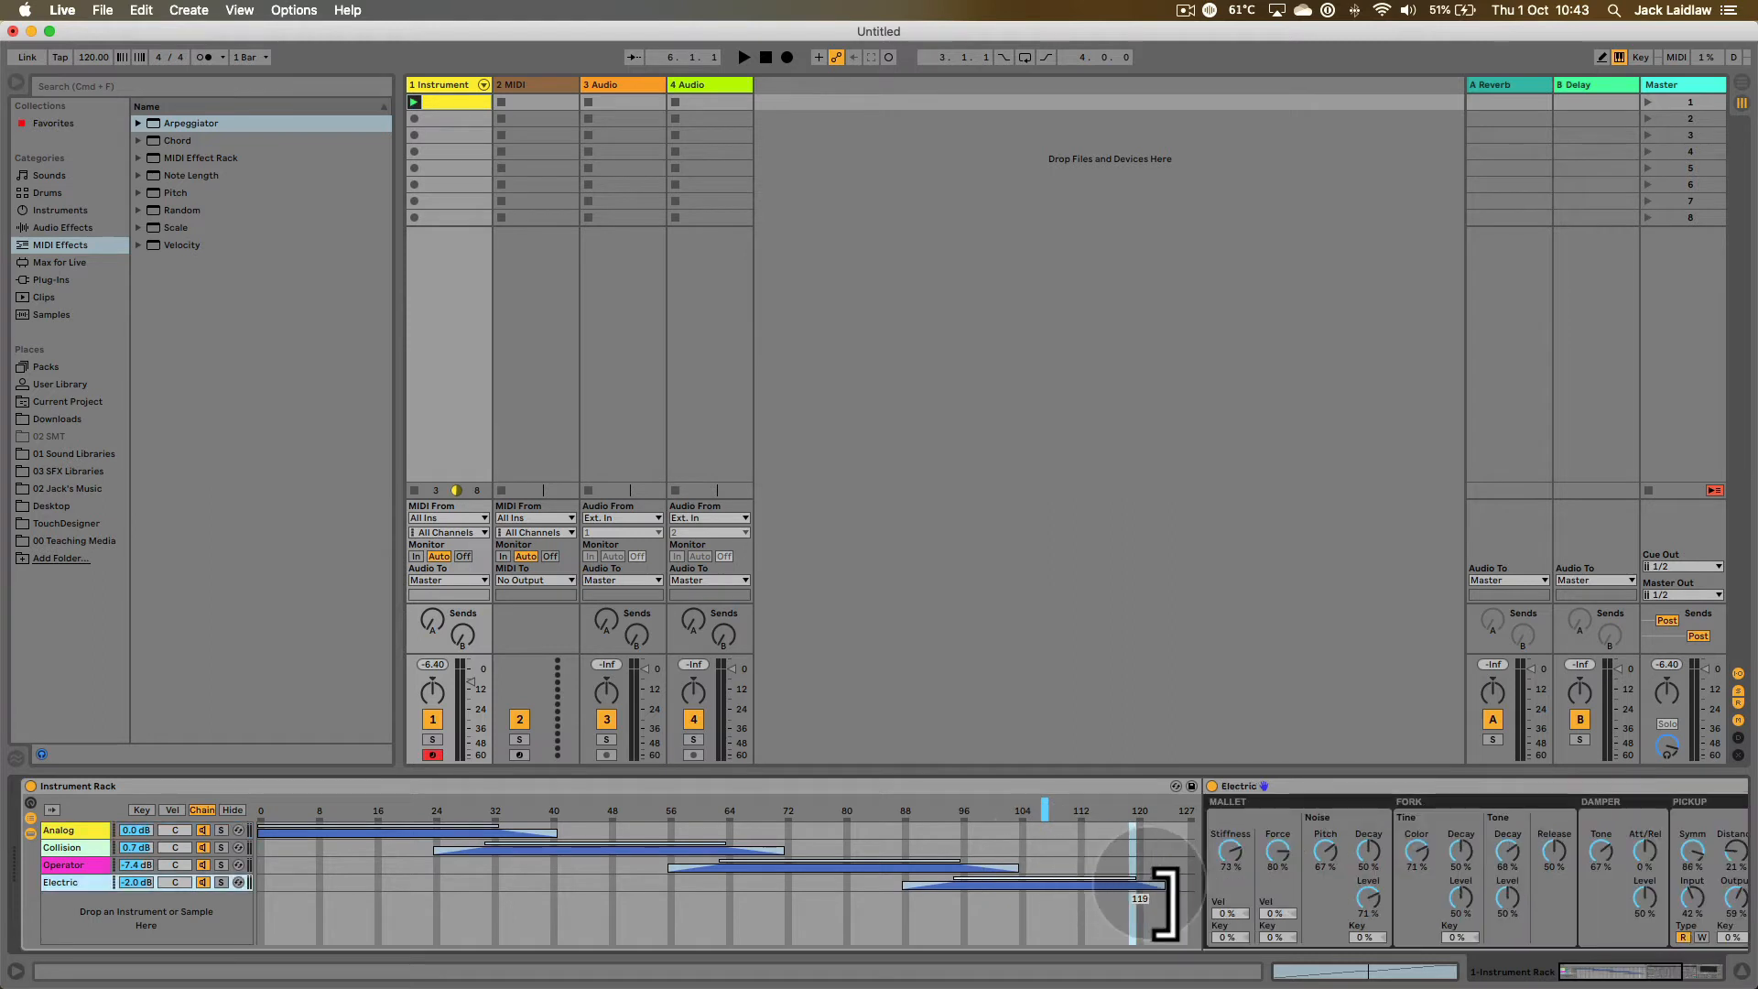
pyautogui.moveTo(1179, 902); pyautogui.dragTo(1199, 905)
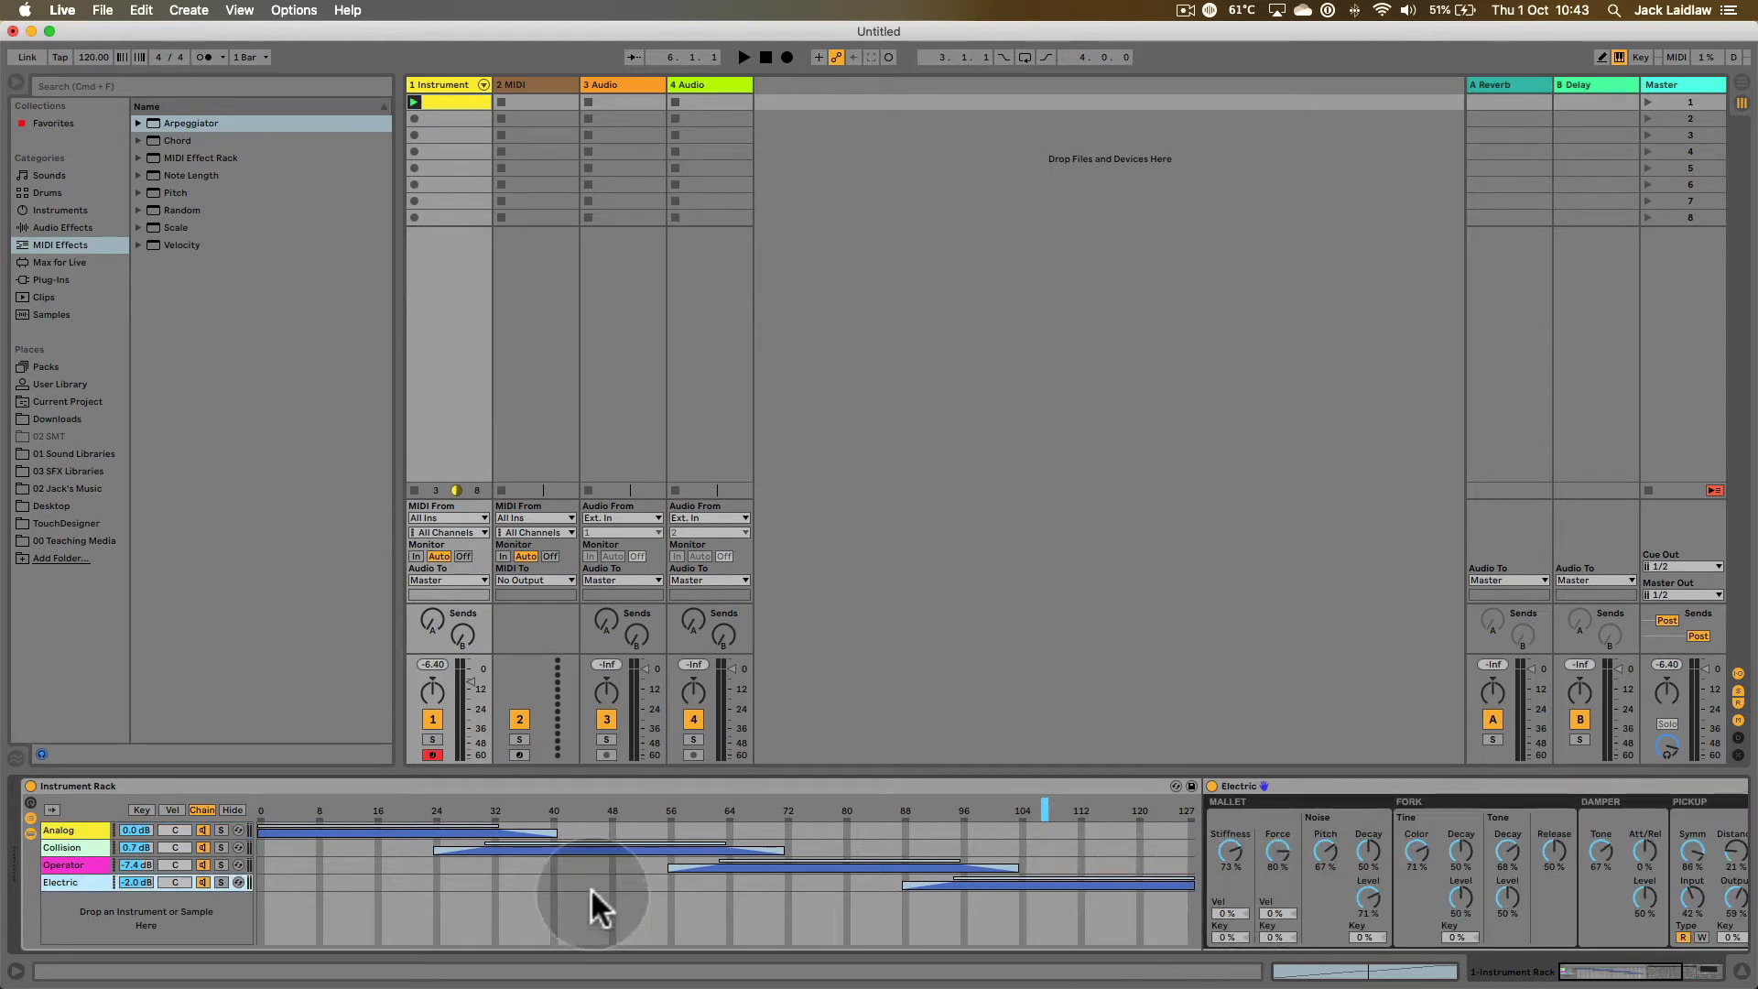
# - Audition the crossfades between chains by playing the clip while sweeping the chain selector from the Analog zone to about 104
pyautogui.moveTo(1042, 811); pyautogui.dragTo(619, 811)
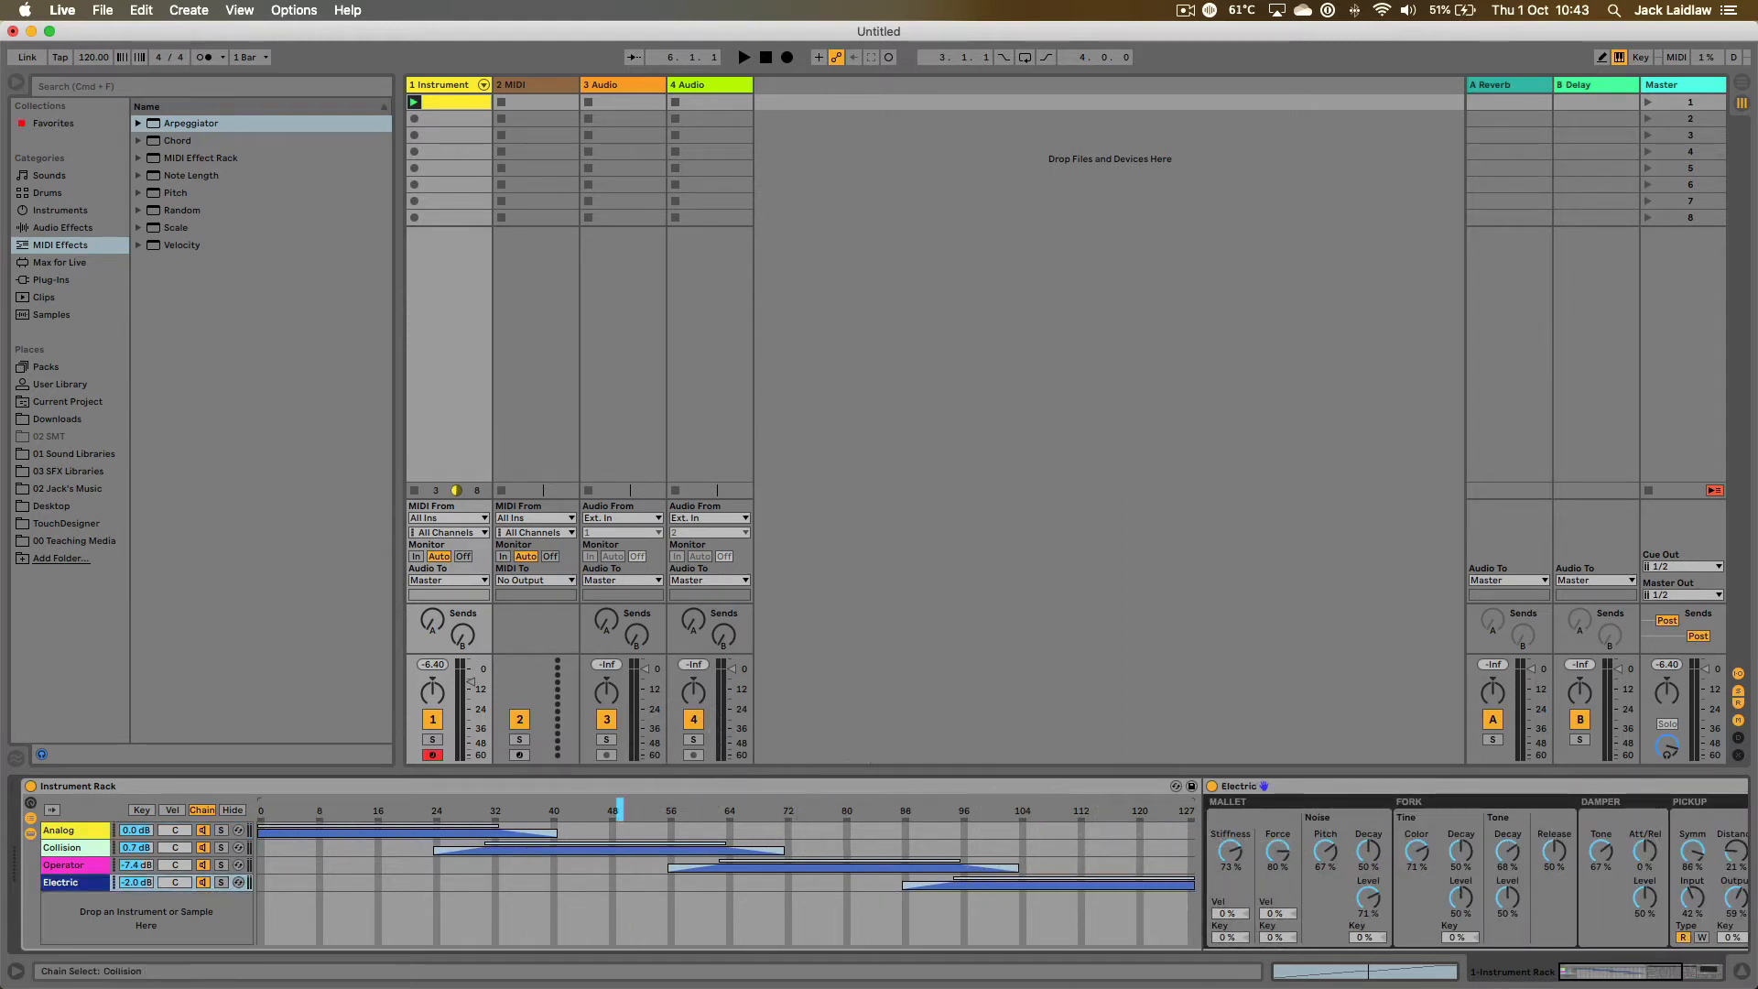
pyautogui.moveTo(408, 806); pyautogui.dragTo(598, 805)
pyautogui.press('space')
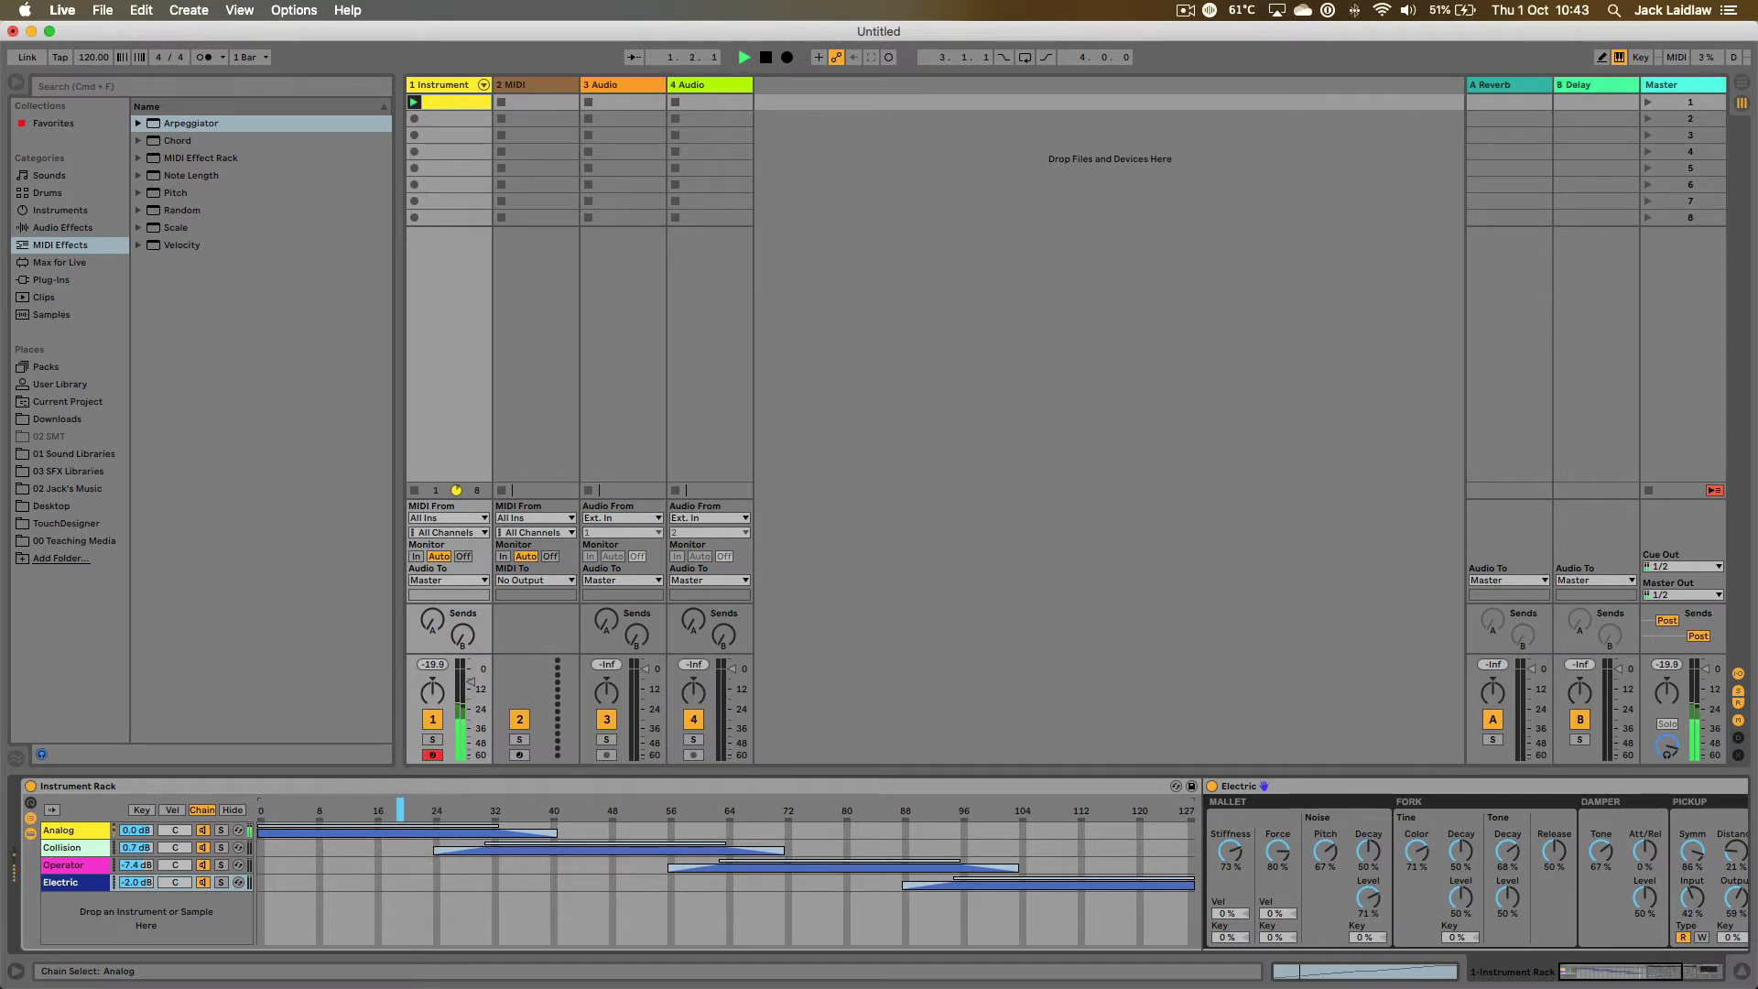
pyautogui.moveTo(399, 810); pyautogui.dragTo(1023, 810)
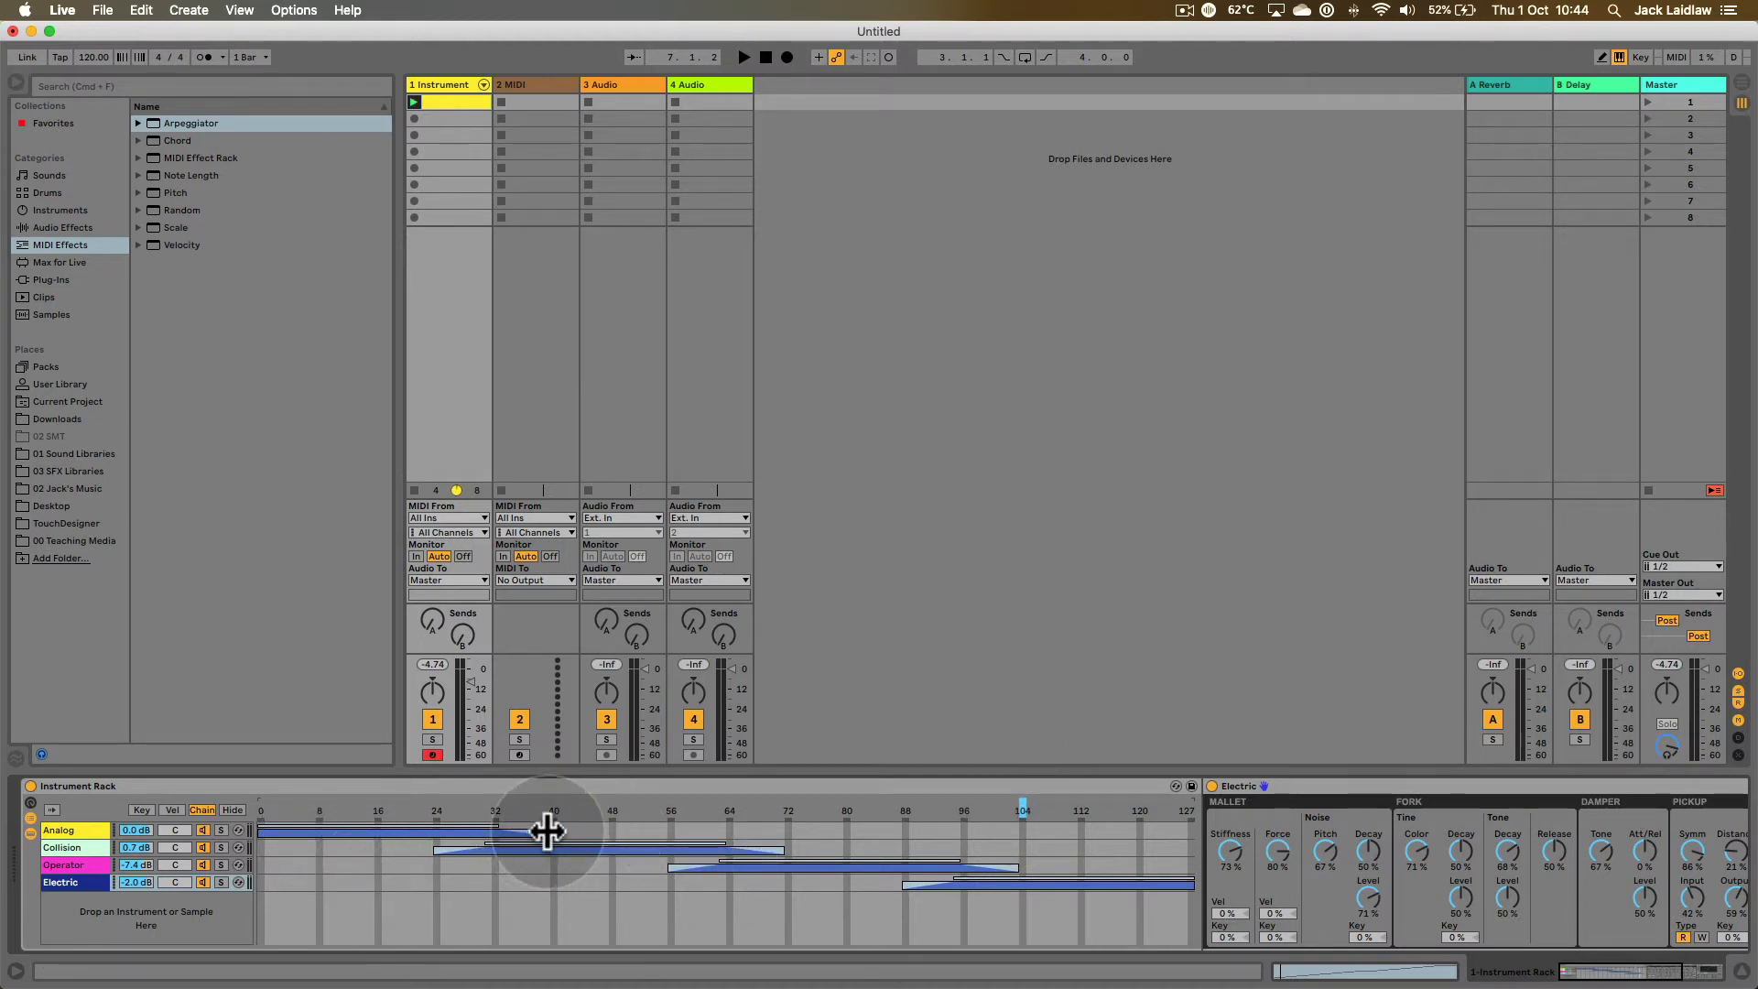
# - Undo the zone fades, overlaps and equal distribution until all four chain zones span 0 to 127
pyautogui.click(495, 840)
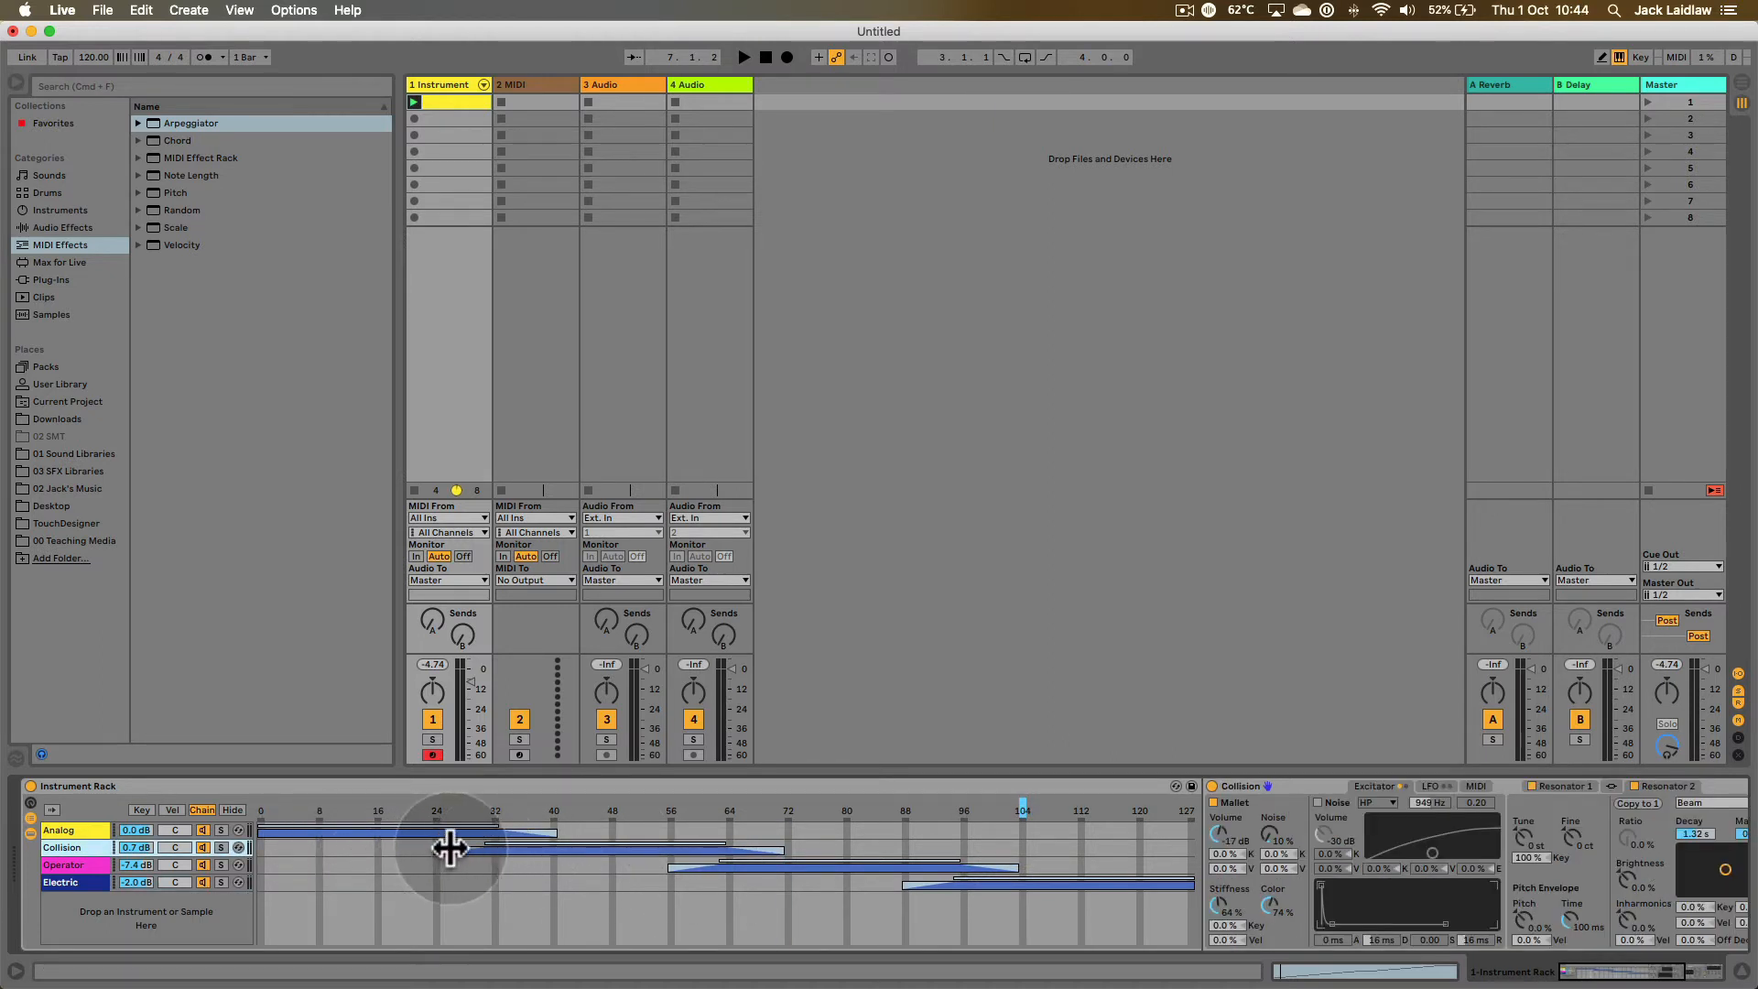
pyautogui.press('cmd+z')
pyautogui.press('super+z')
pyautogui.press('super+z')
pyautogui.press('super+z')
pyautogui.press('super+z')
pyautogui.press('super+z')
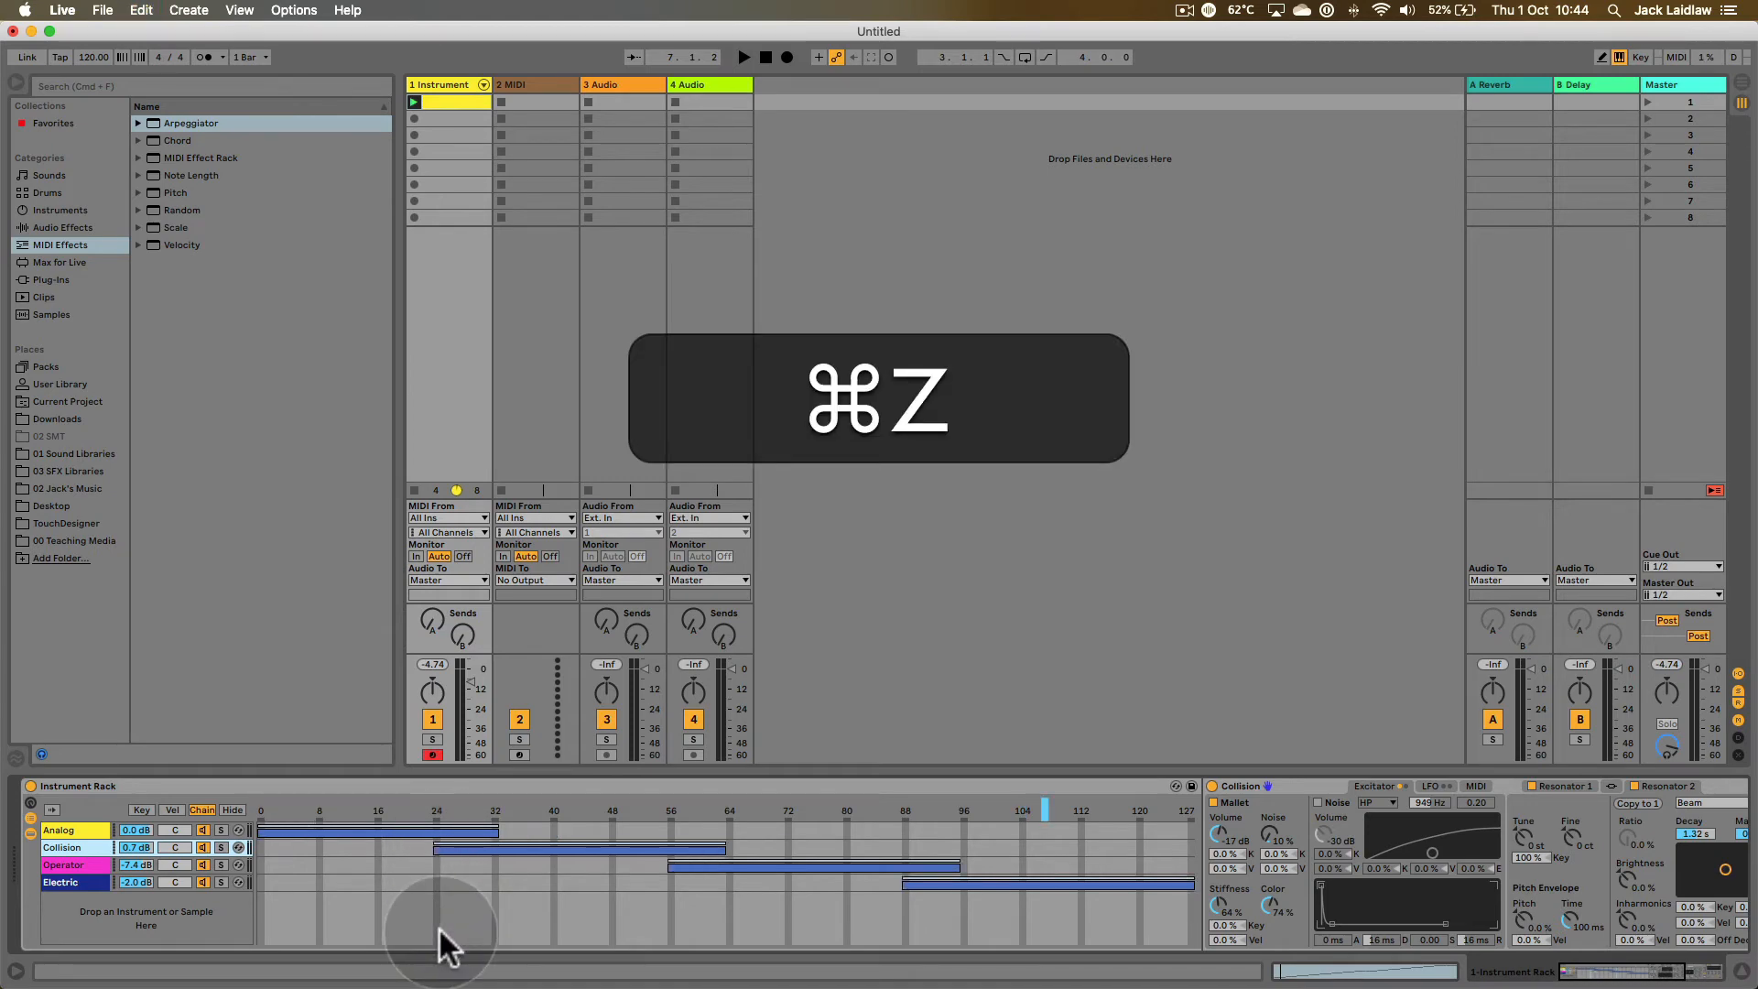
pyautogui.press('super+z')
pyautogui.press('super+z')
pyautogui.press('super+z')
pyautogui.press('super+z')
pyautogui.press('super+z')
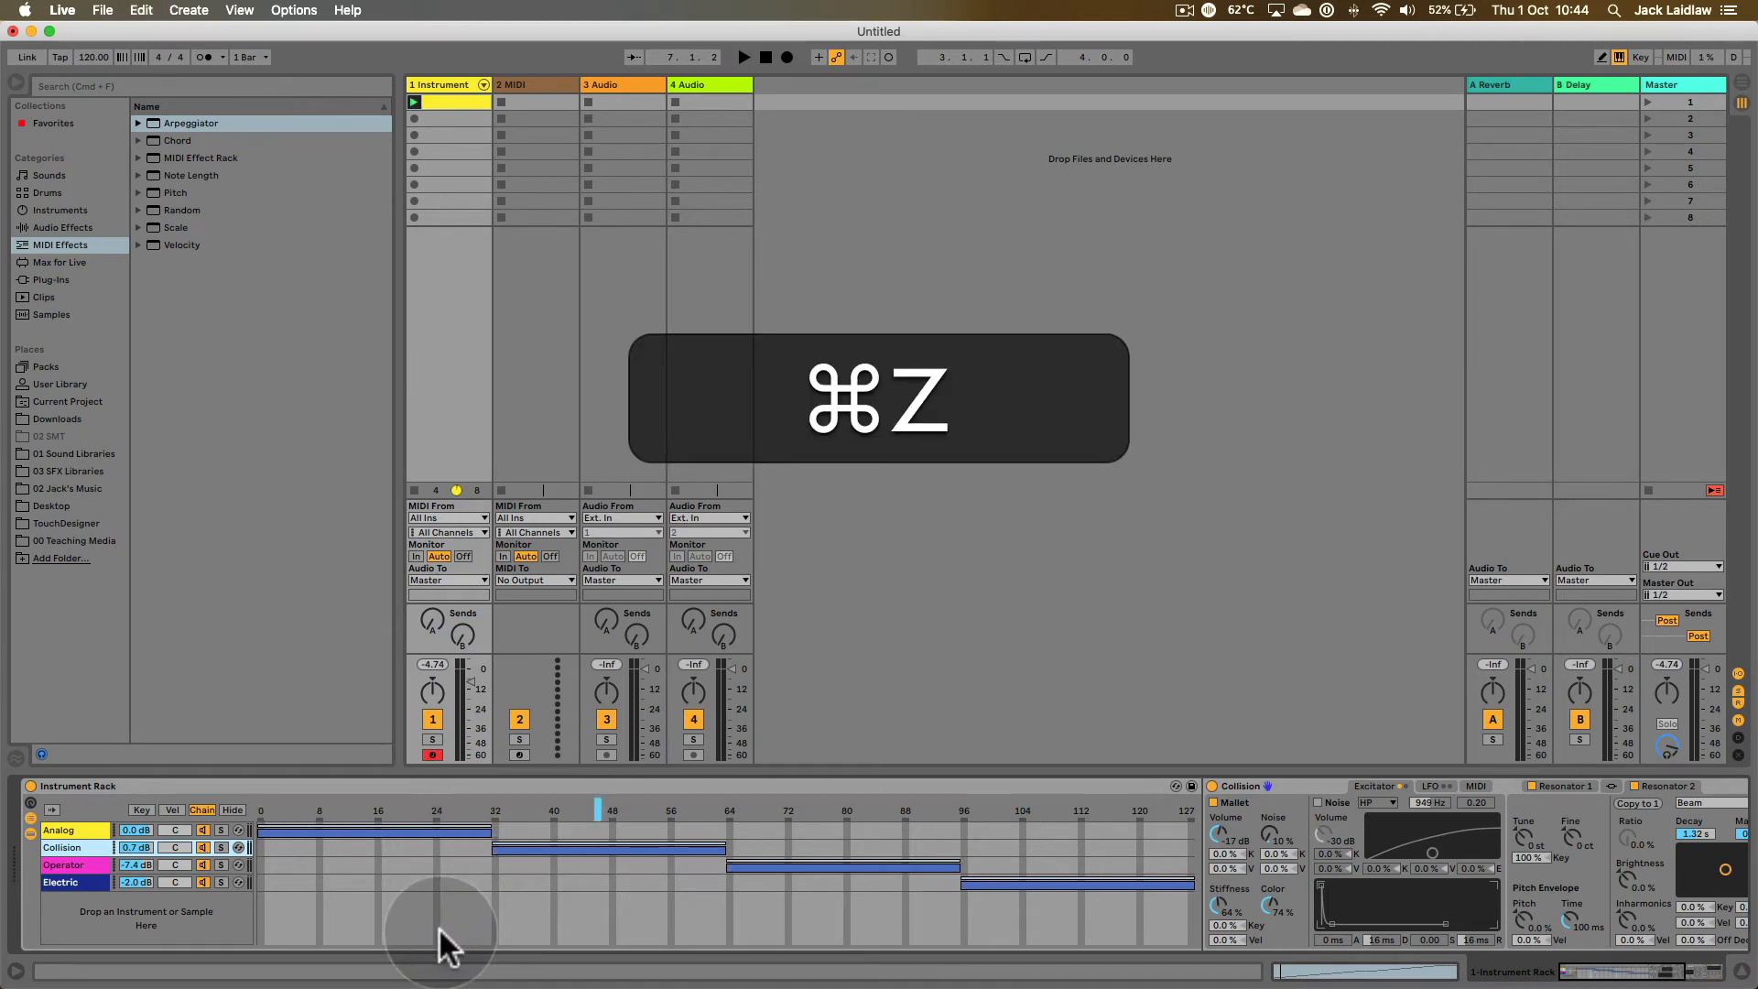
pyautogui.press('super+z')
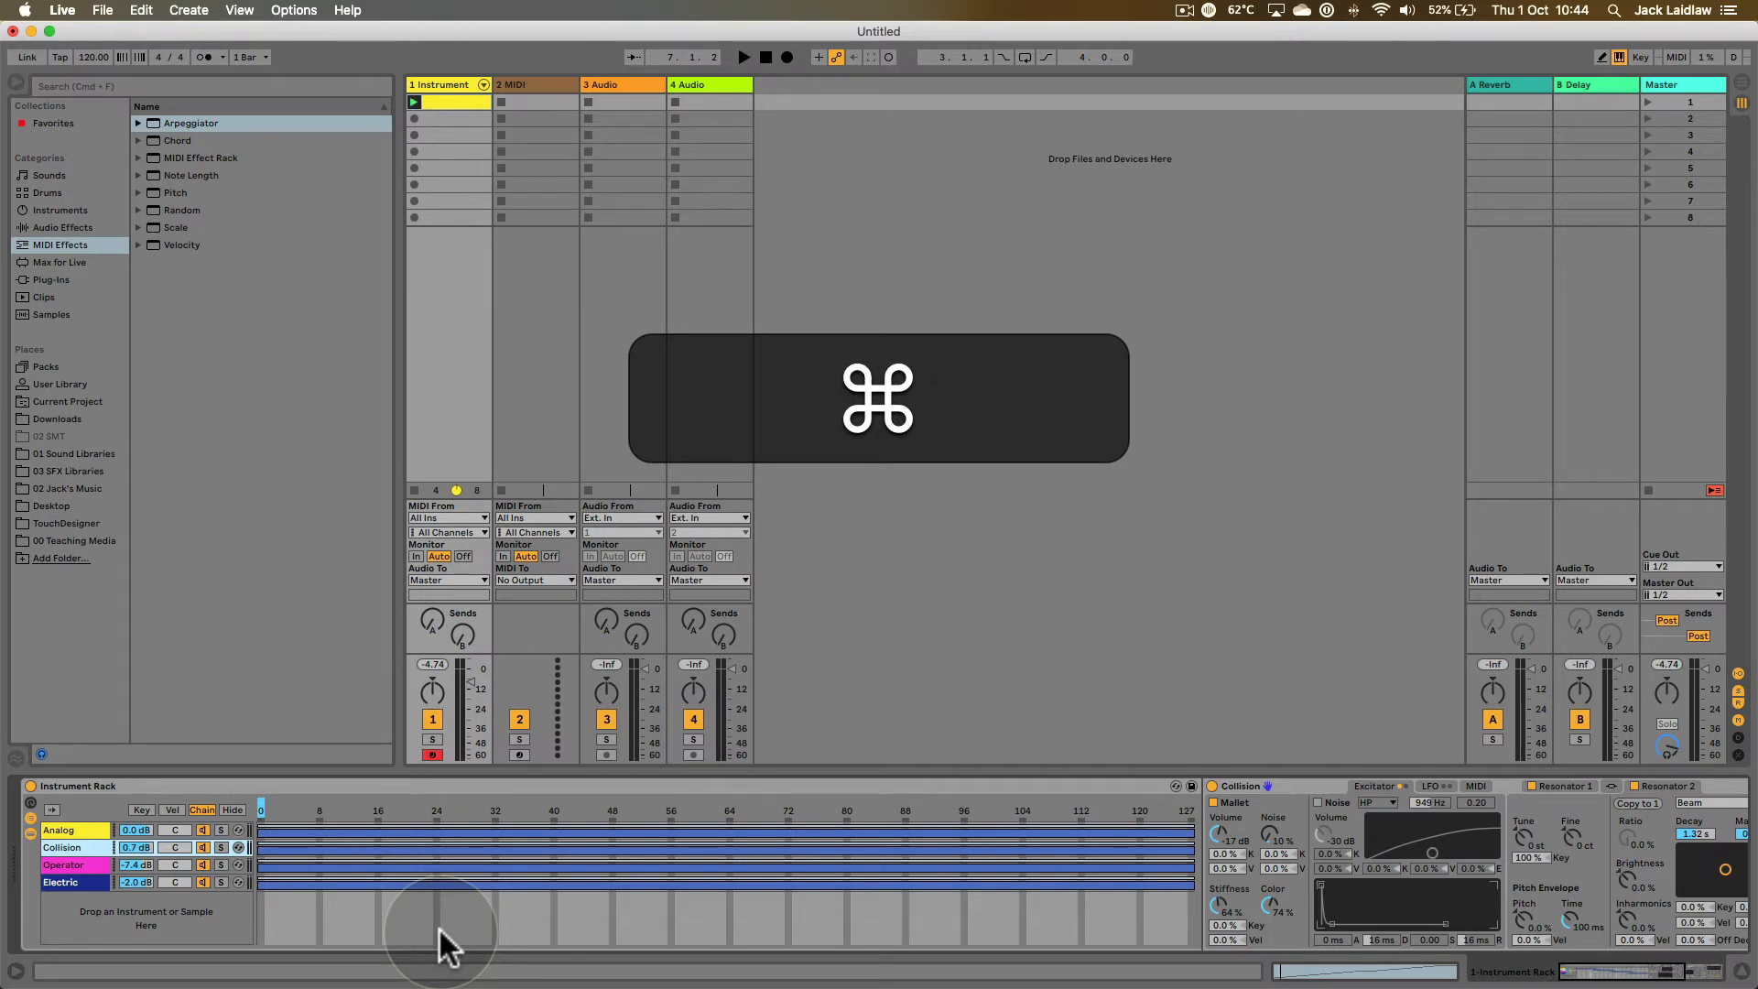
# - Show the rack's velocity zones and select the Analog chain's zone
pyautogui.click(172, 809)
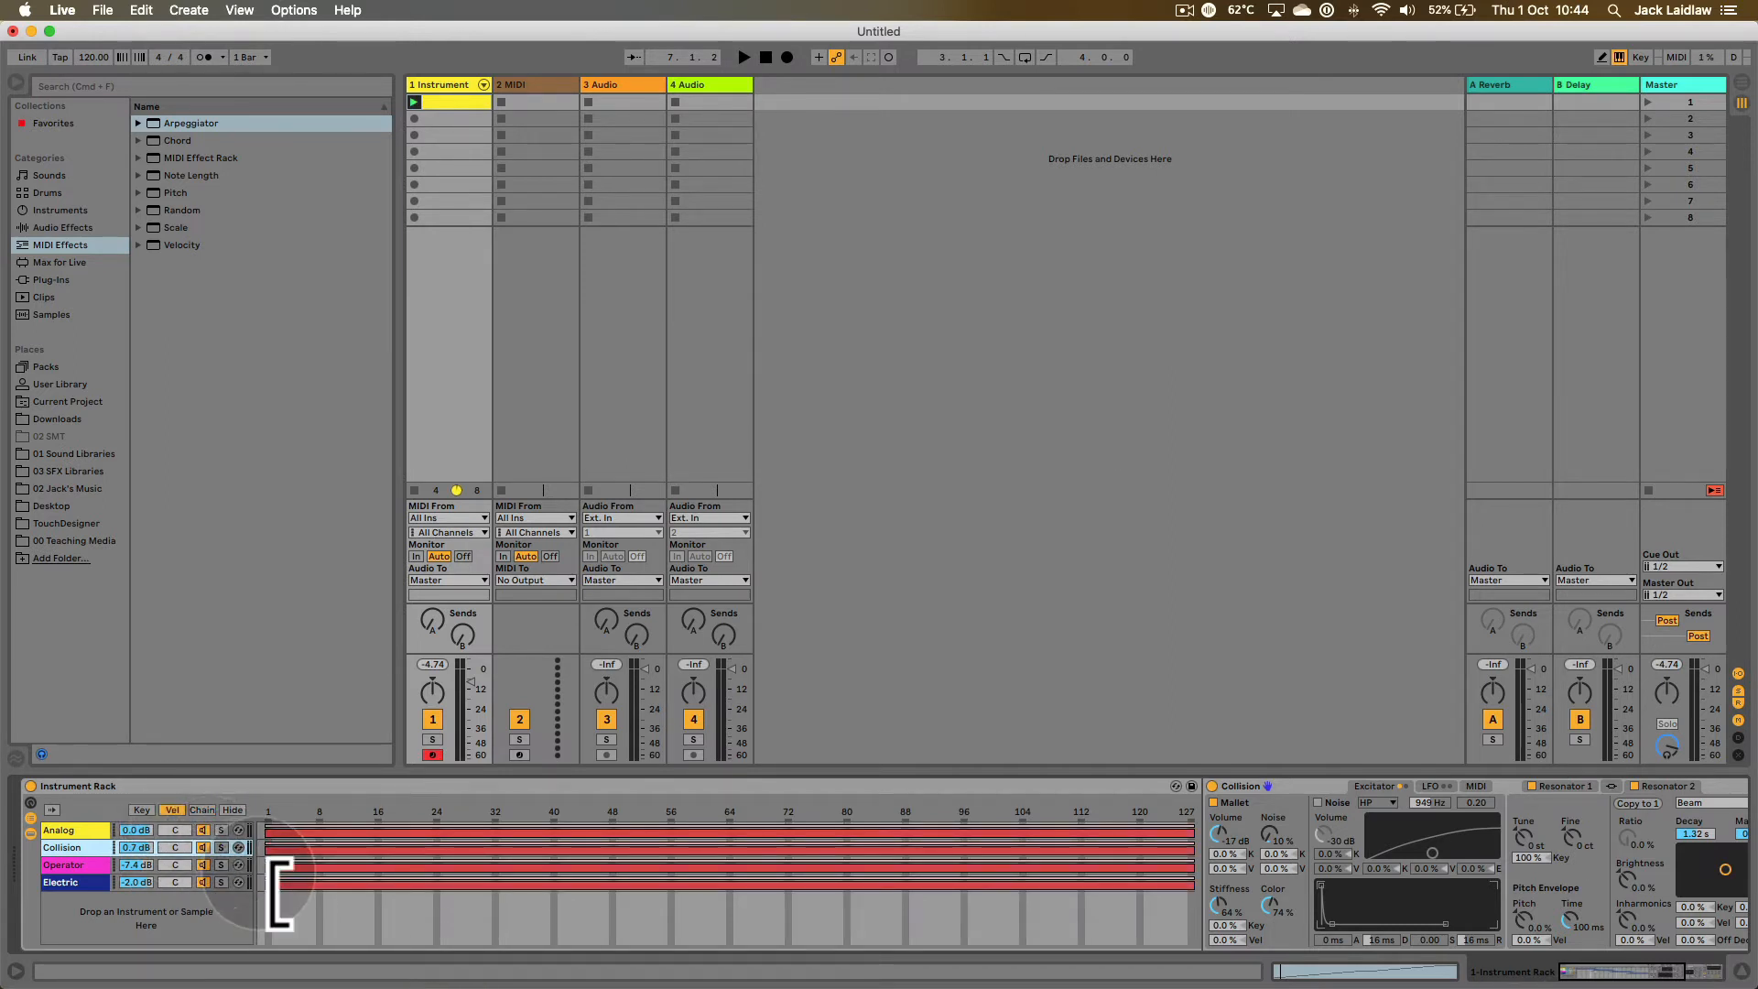
pyautogui.click(267, 832)
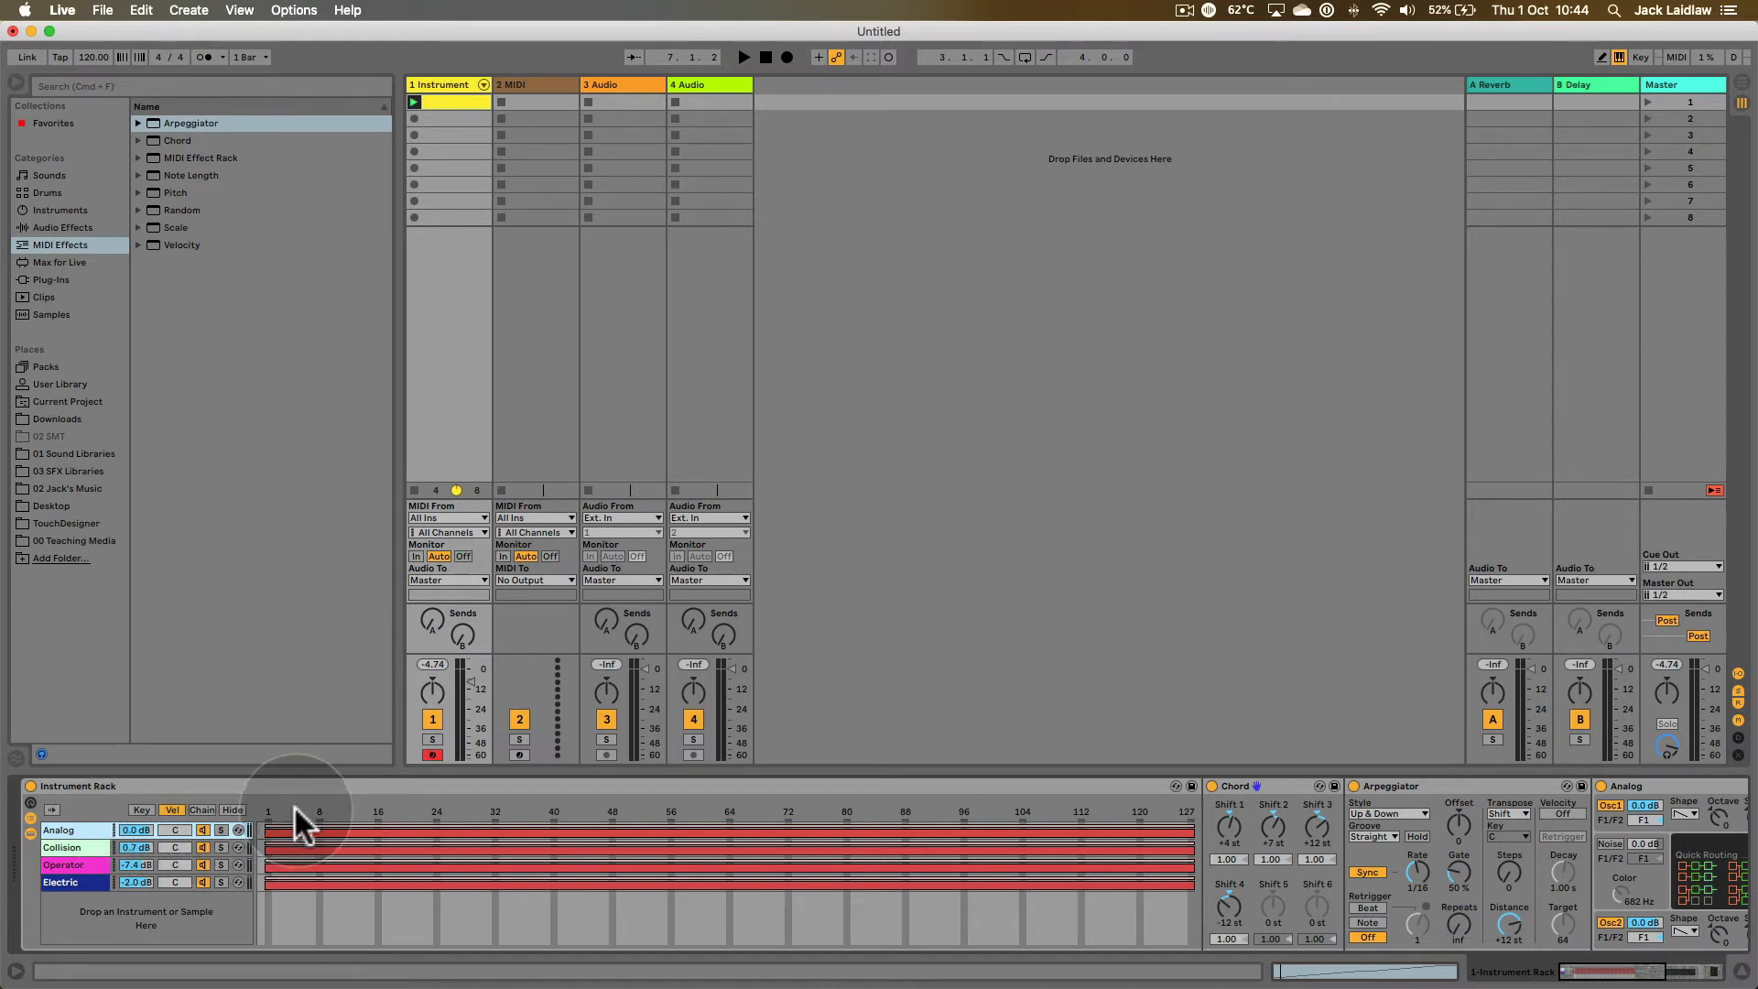
# - Open the Instrument track's clip in an enlarged note editor and loop only its first bar
pyautogui.click(463, 97)
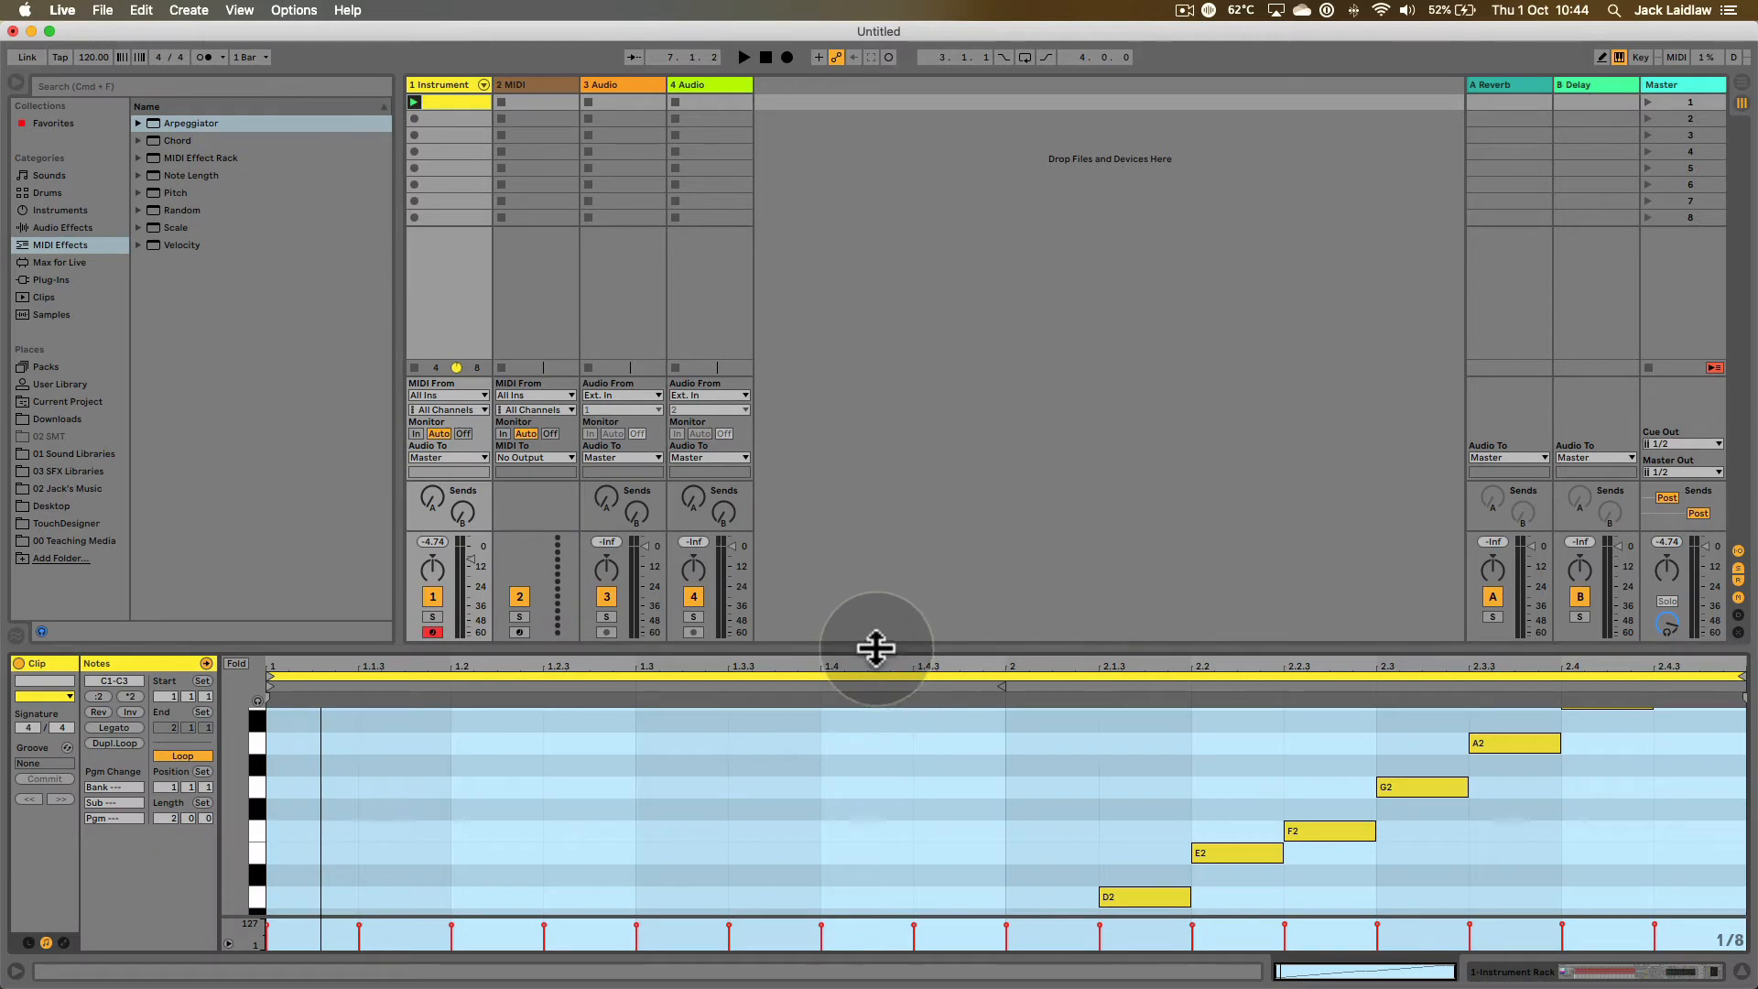
pyautogui.moveTo(877, 648); pyautogui.dragTo(871, 373)
pyautogui.click(977, 772)
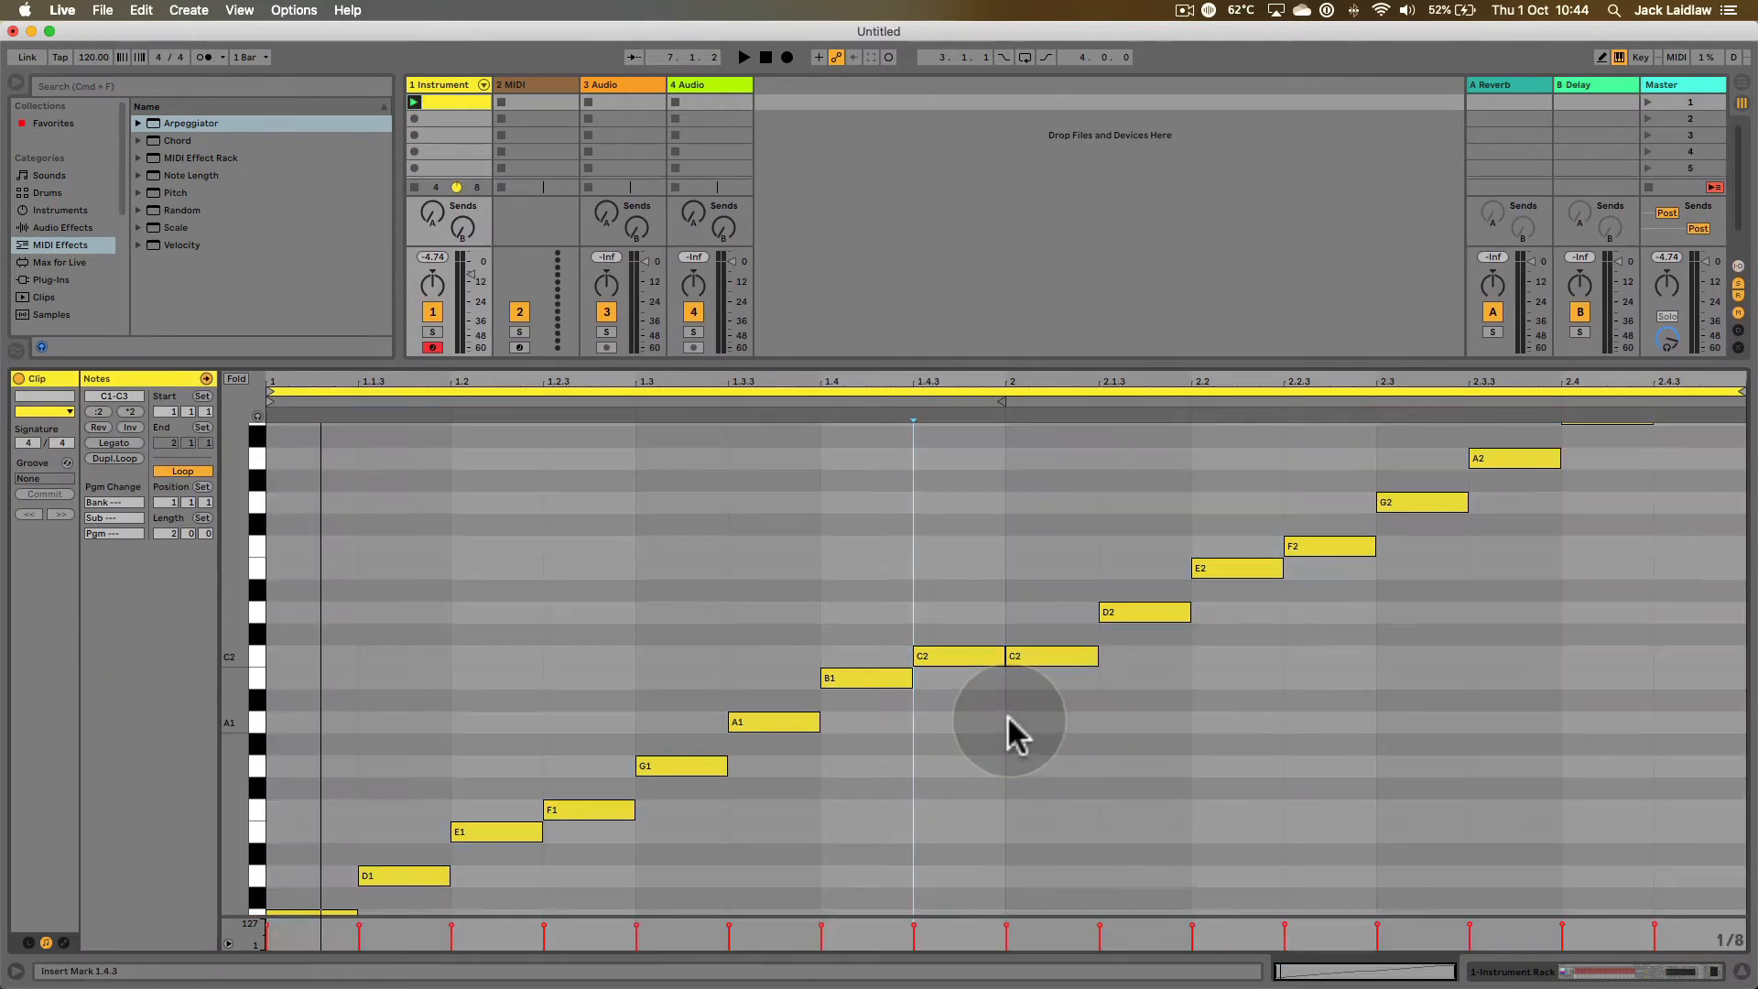
pyautogui.moveTo(1009, 723); pyautogui.dragTo(218, 881)
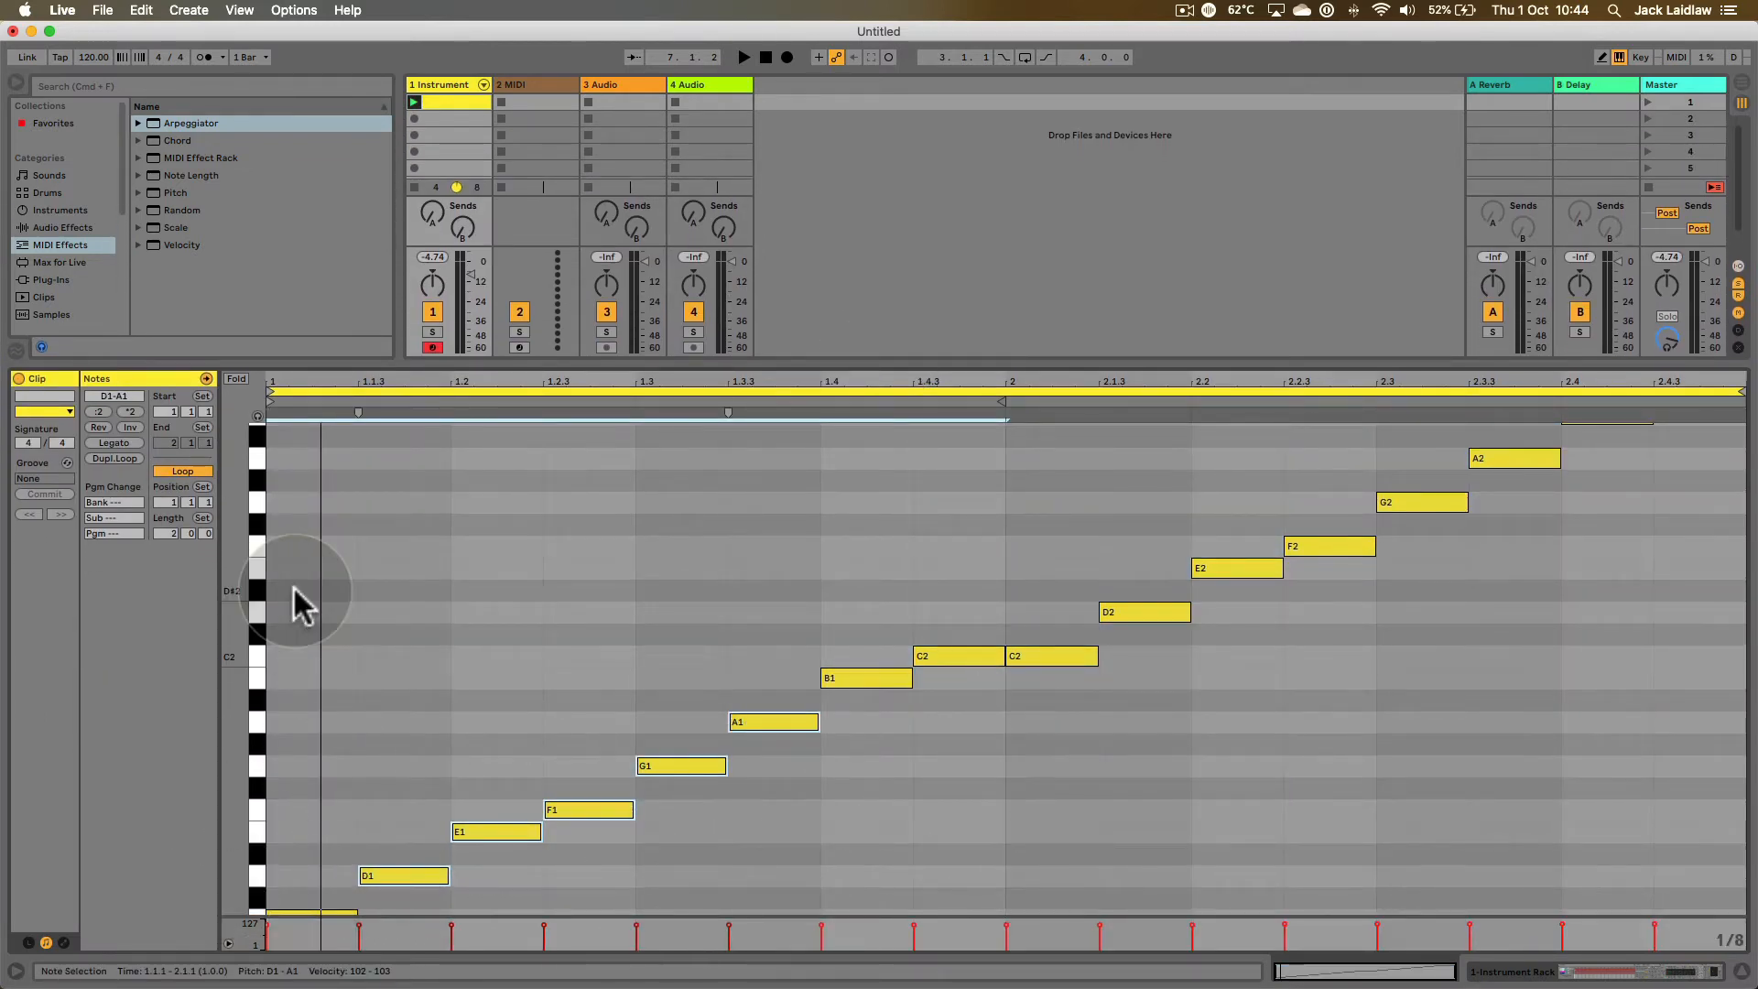
pyautogui.press('cmd+l')
pyautogui.scroll(4, 508, 586)
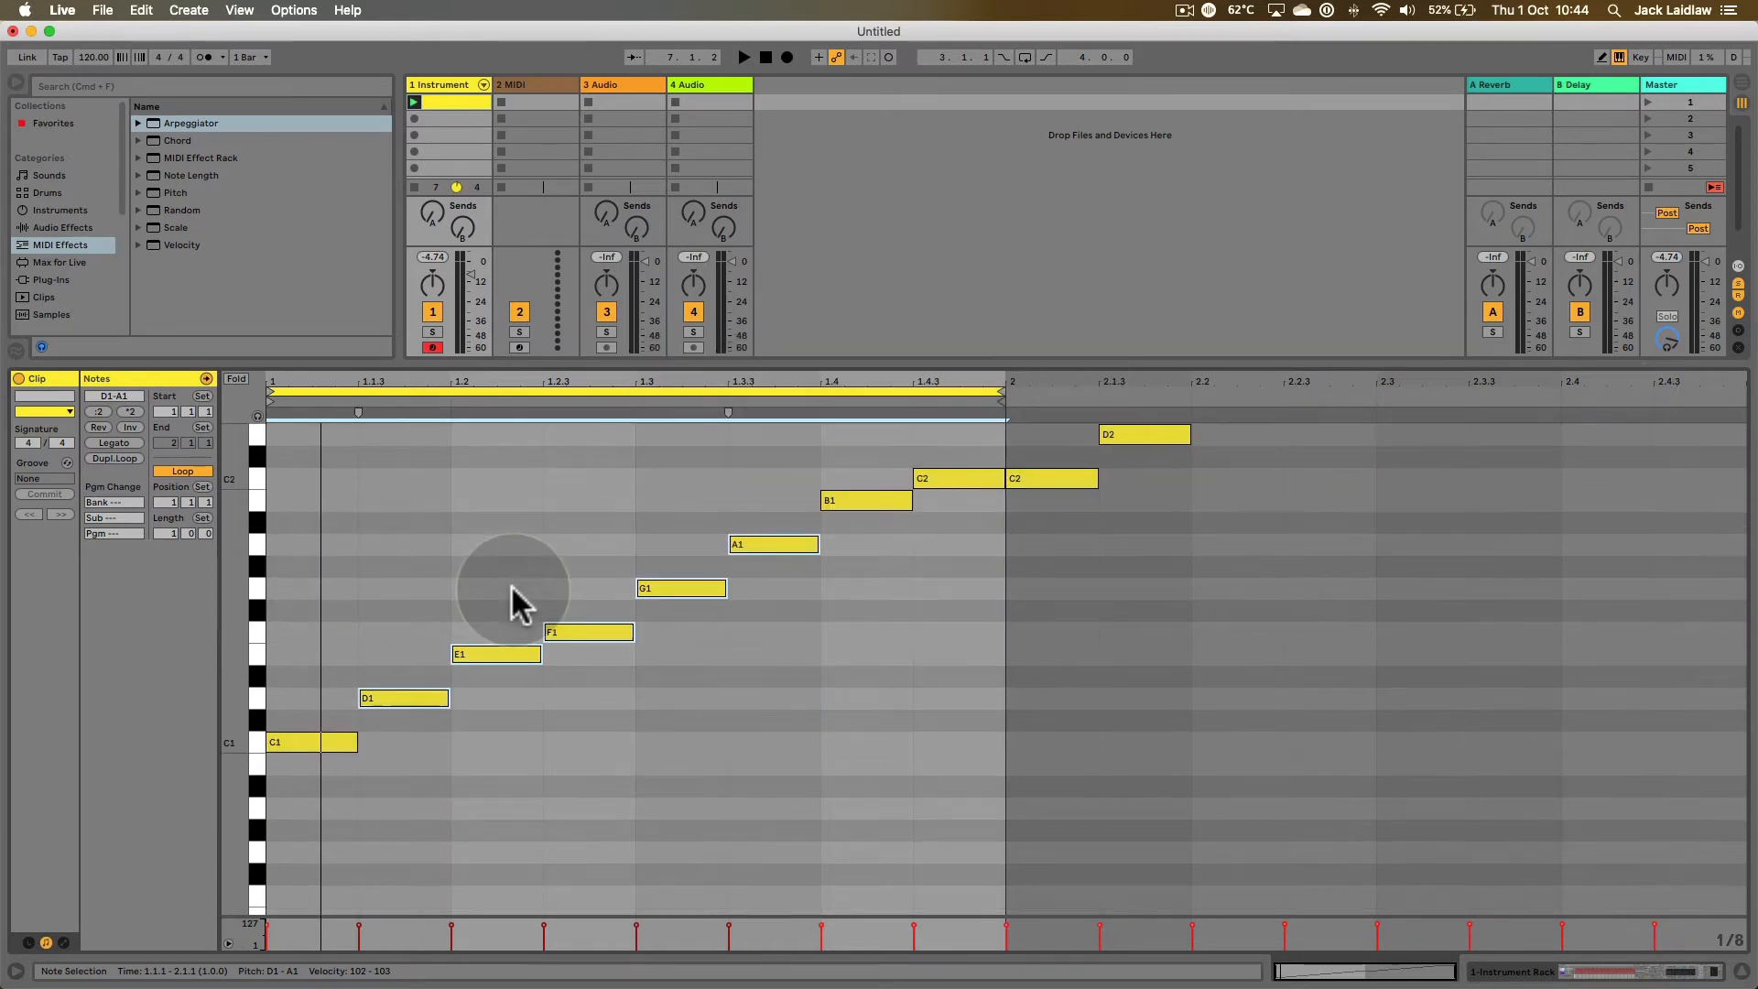
pyautogui.scroll(2, 511, 595)
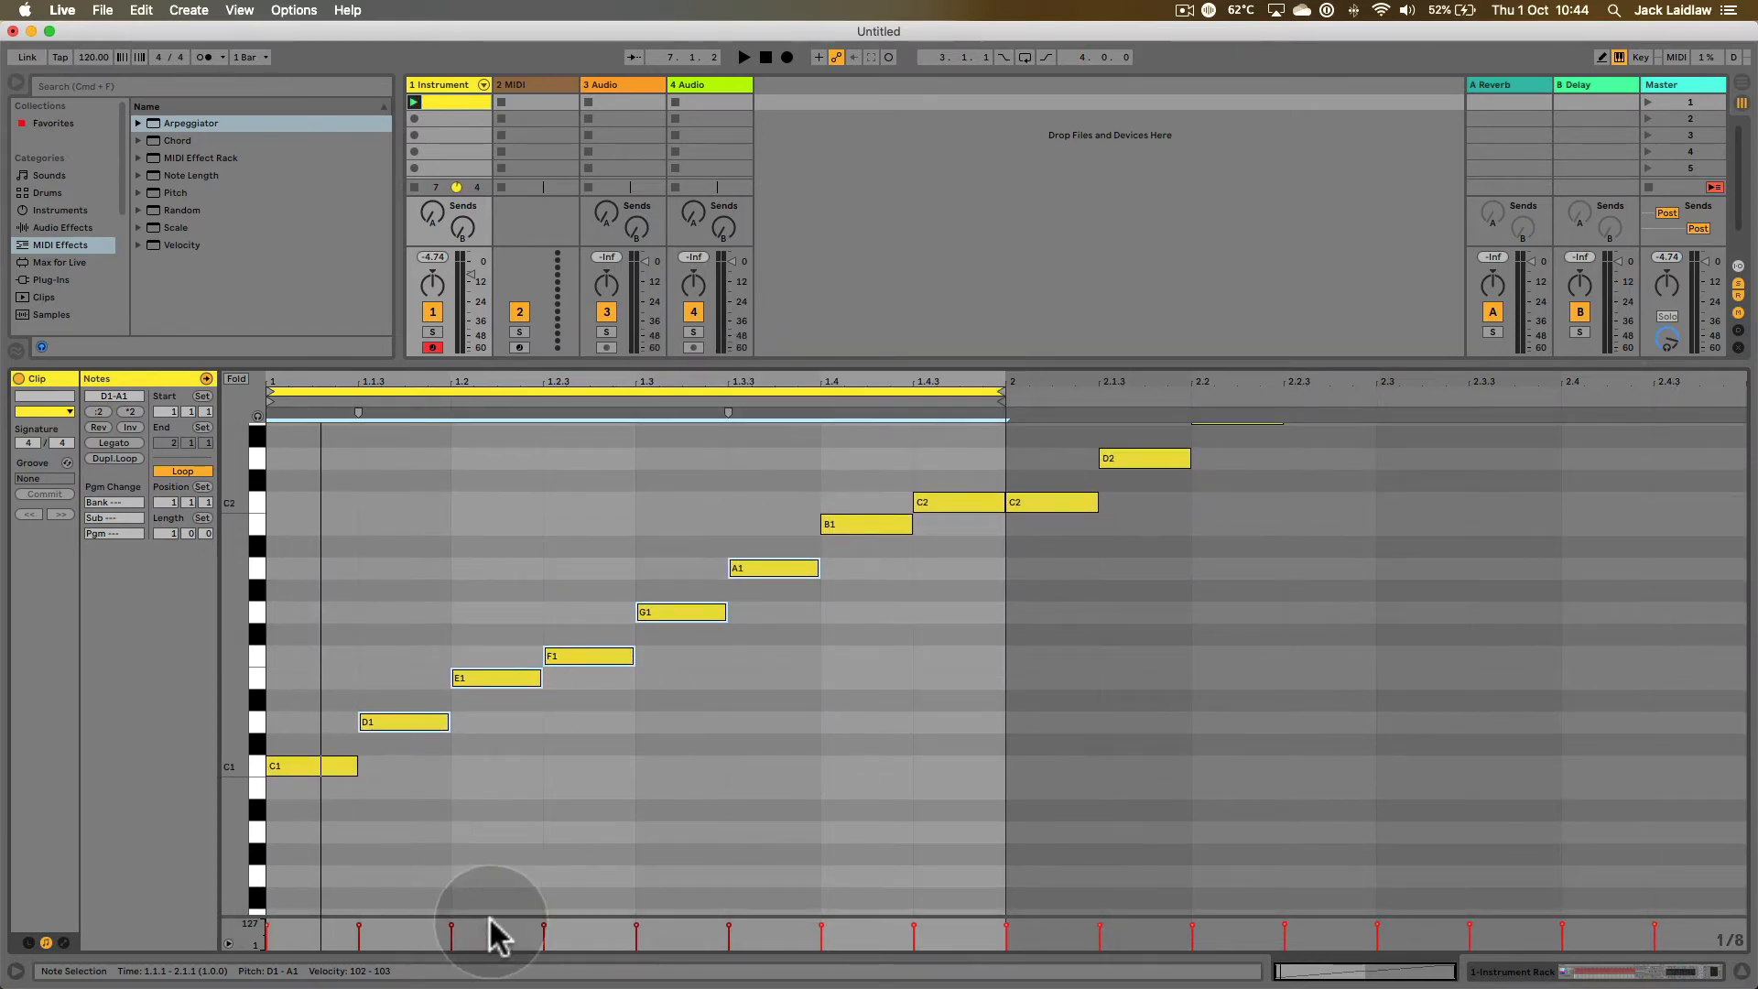
# - Enlarge the velocity lane and set note velocities for C1 to about 127, D1 to about 39, E1 to about 64 and F1 to 127
pyautogui.moveTo(490, 912); pyautogui.dragTo(499, 630)
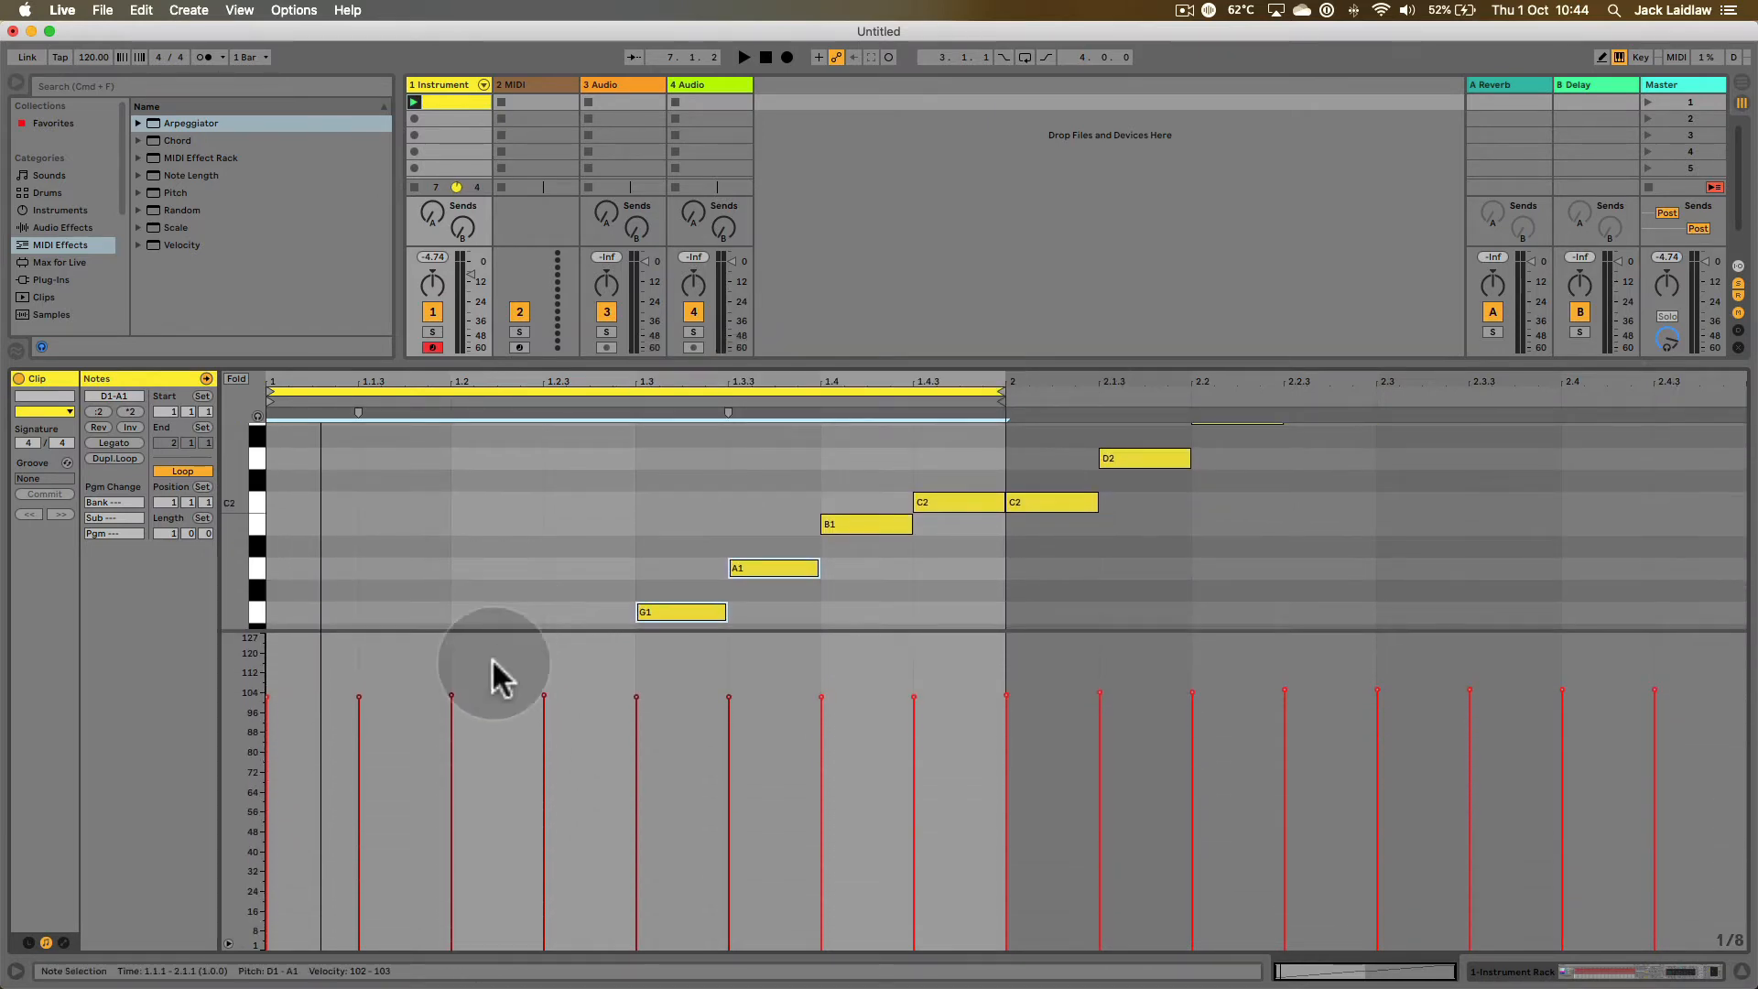
pyautogui.moveTo(266, 702); pyautogui.dragTo(265, 635)
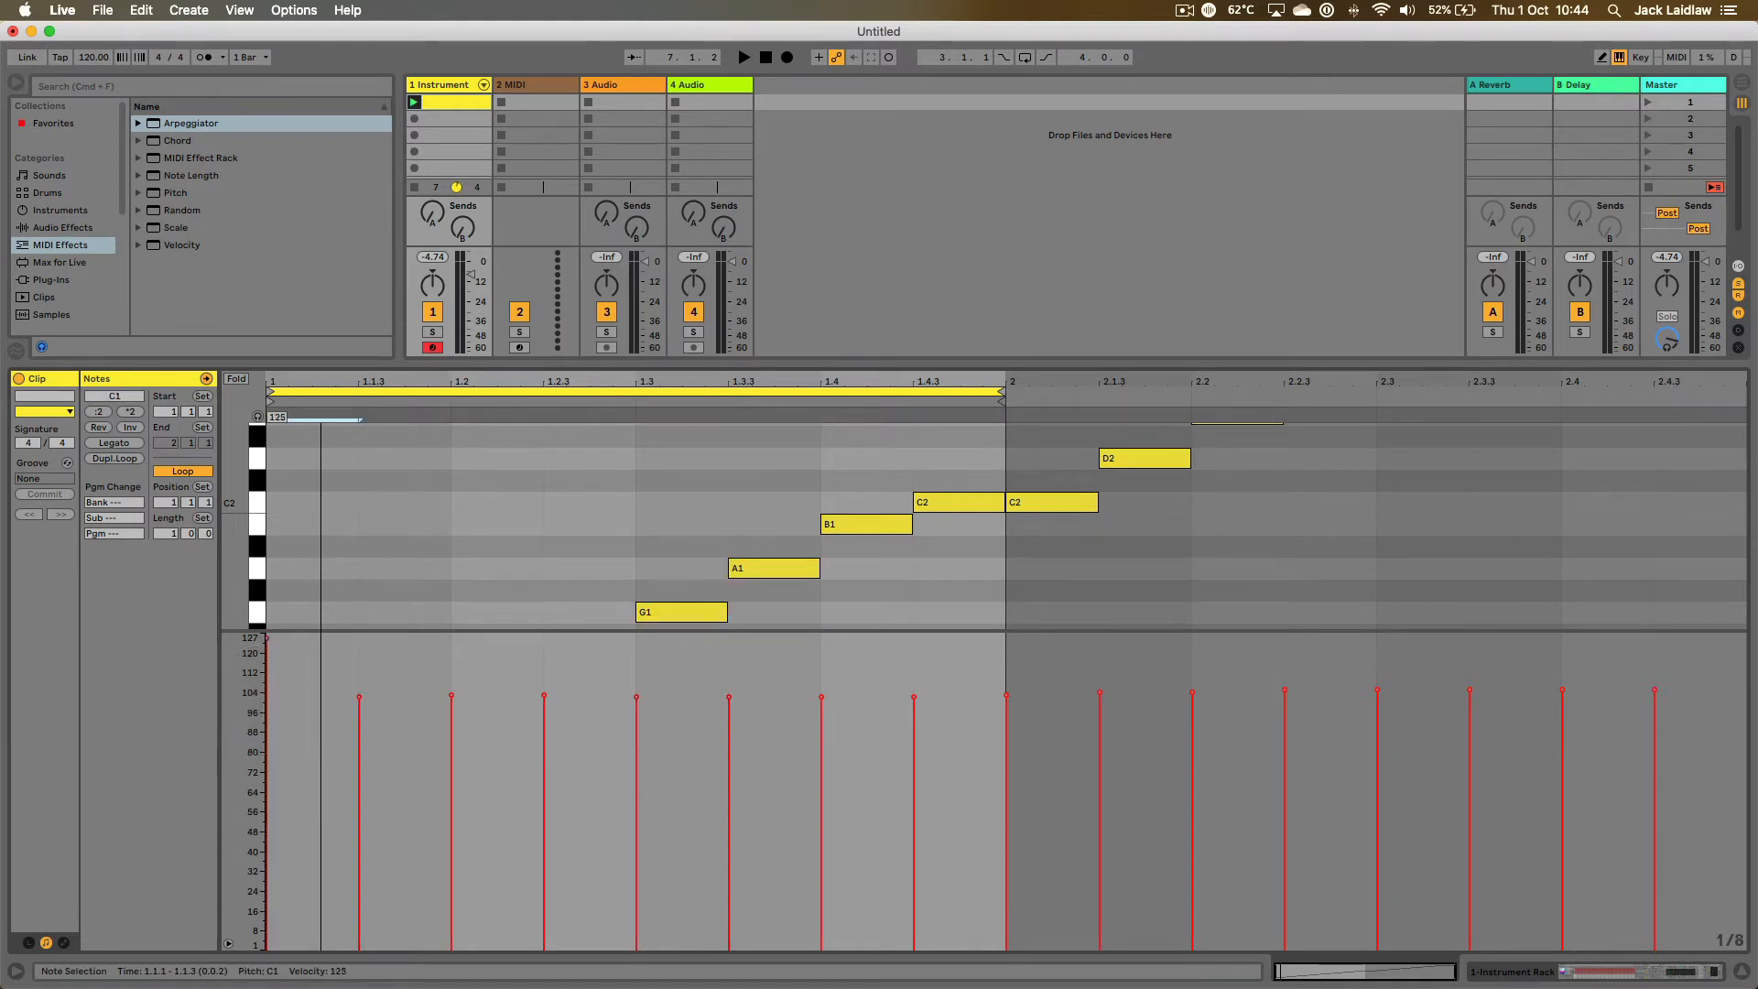
pyautogui.moveTo(362, 711); pyautogui.dragTo(362, 848)
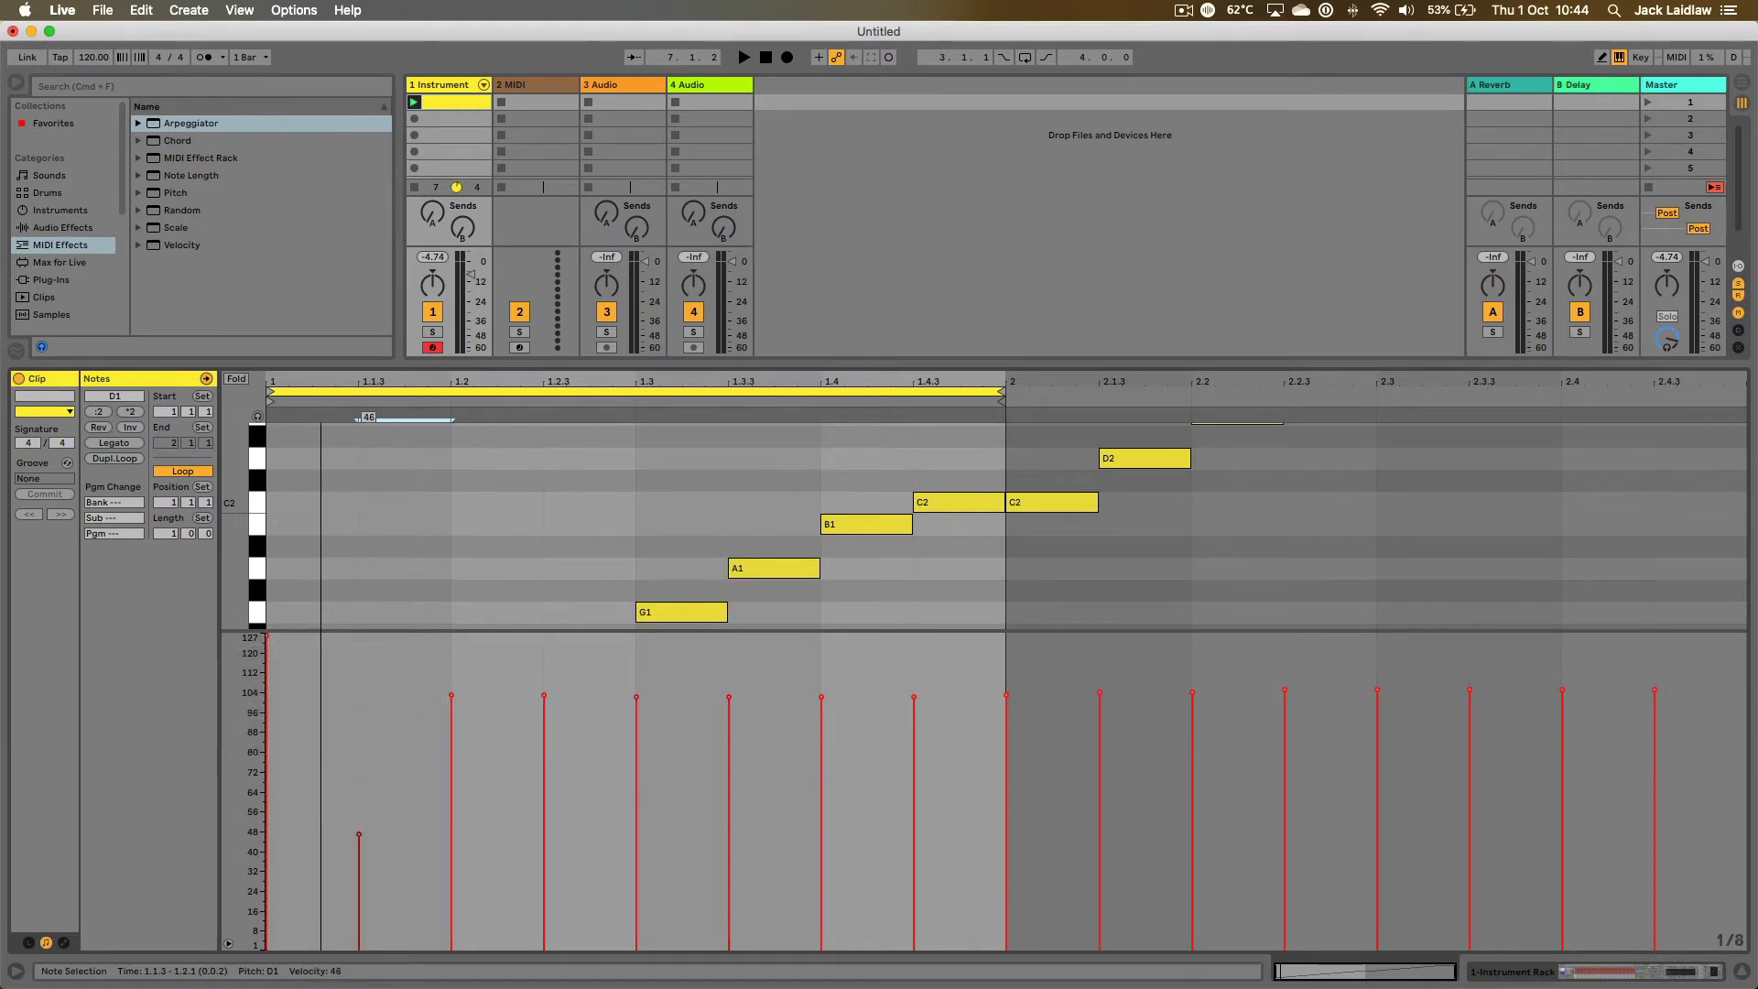
pyautogui.moveTo(450, 702); pyautogui.dragTo(451, 790)
pyautogui.click(543, 691)
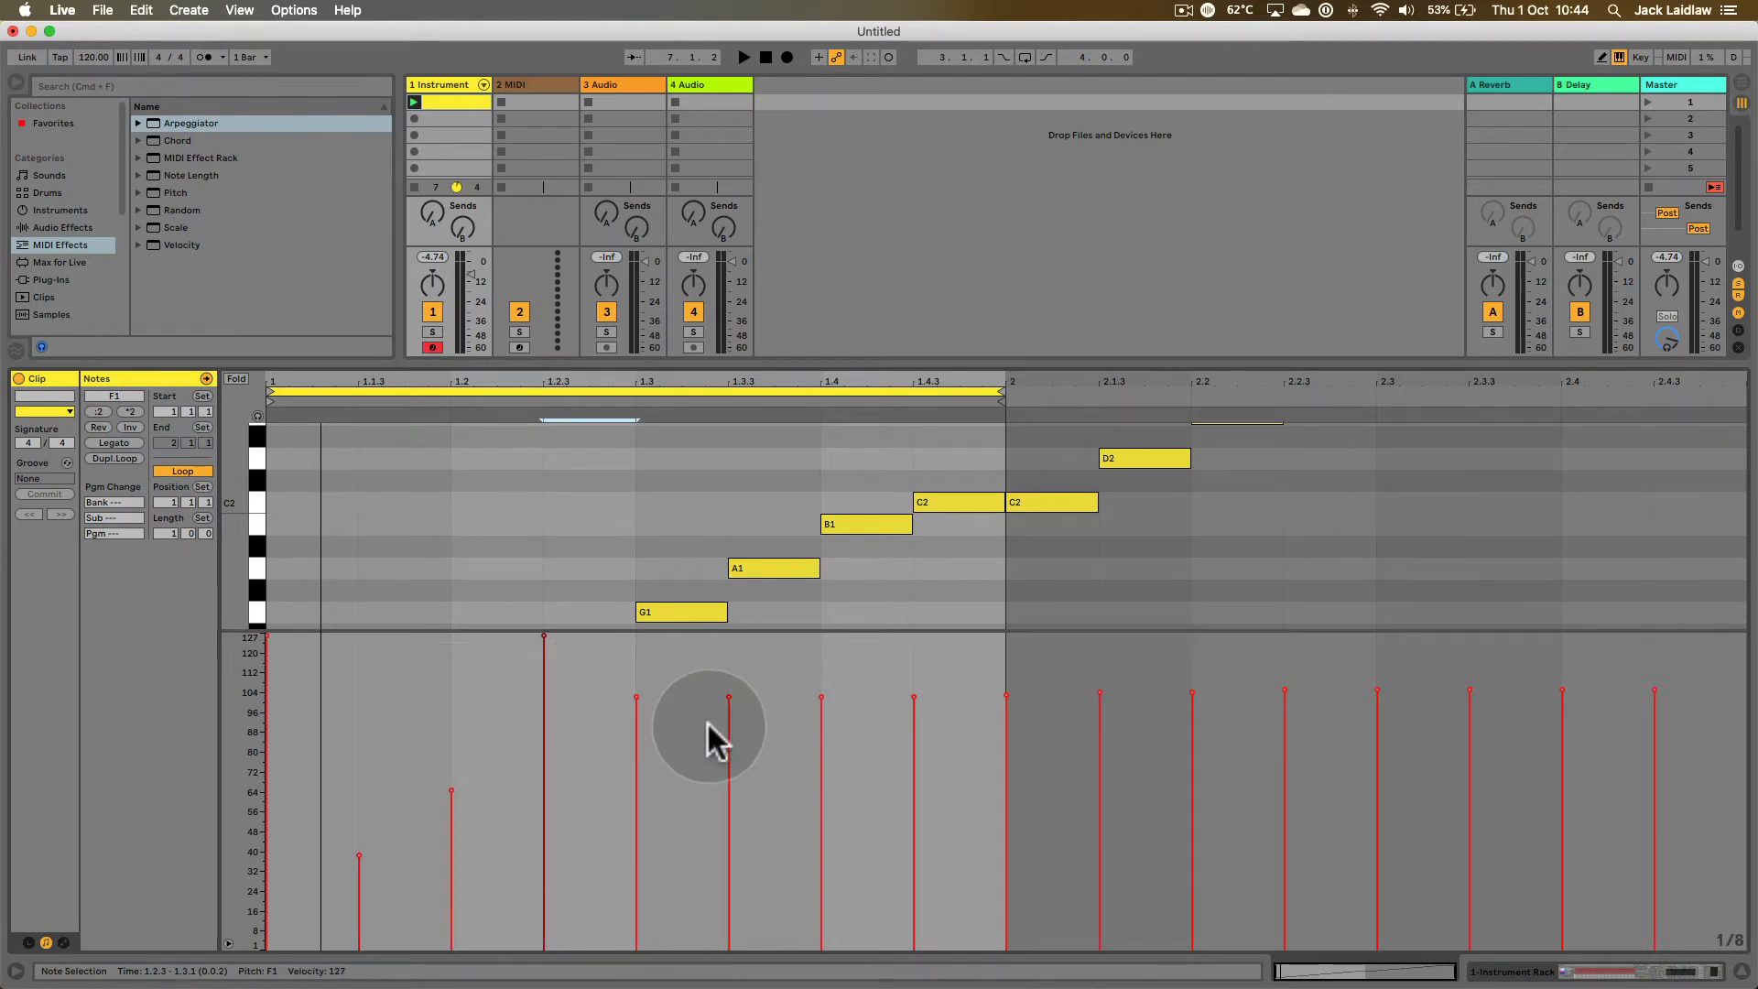
# - Set the velocities of the loop's remaining notes: G1 to about 85, A1 to about 17, B1 to 115 and C2 to 52
pyautogui.moveTo(640, 711); pyautogui.dragTo(726, 750)
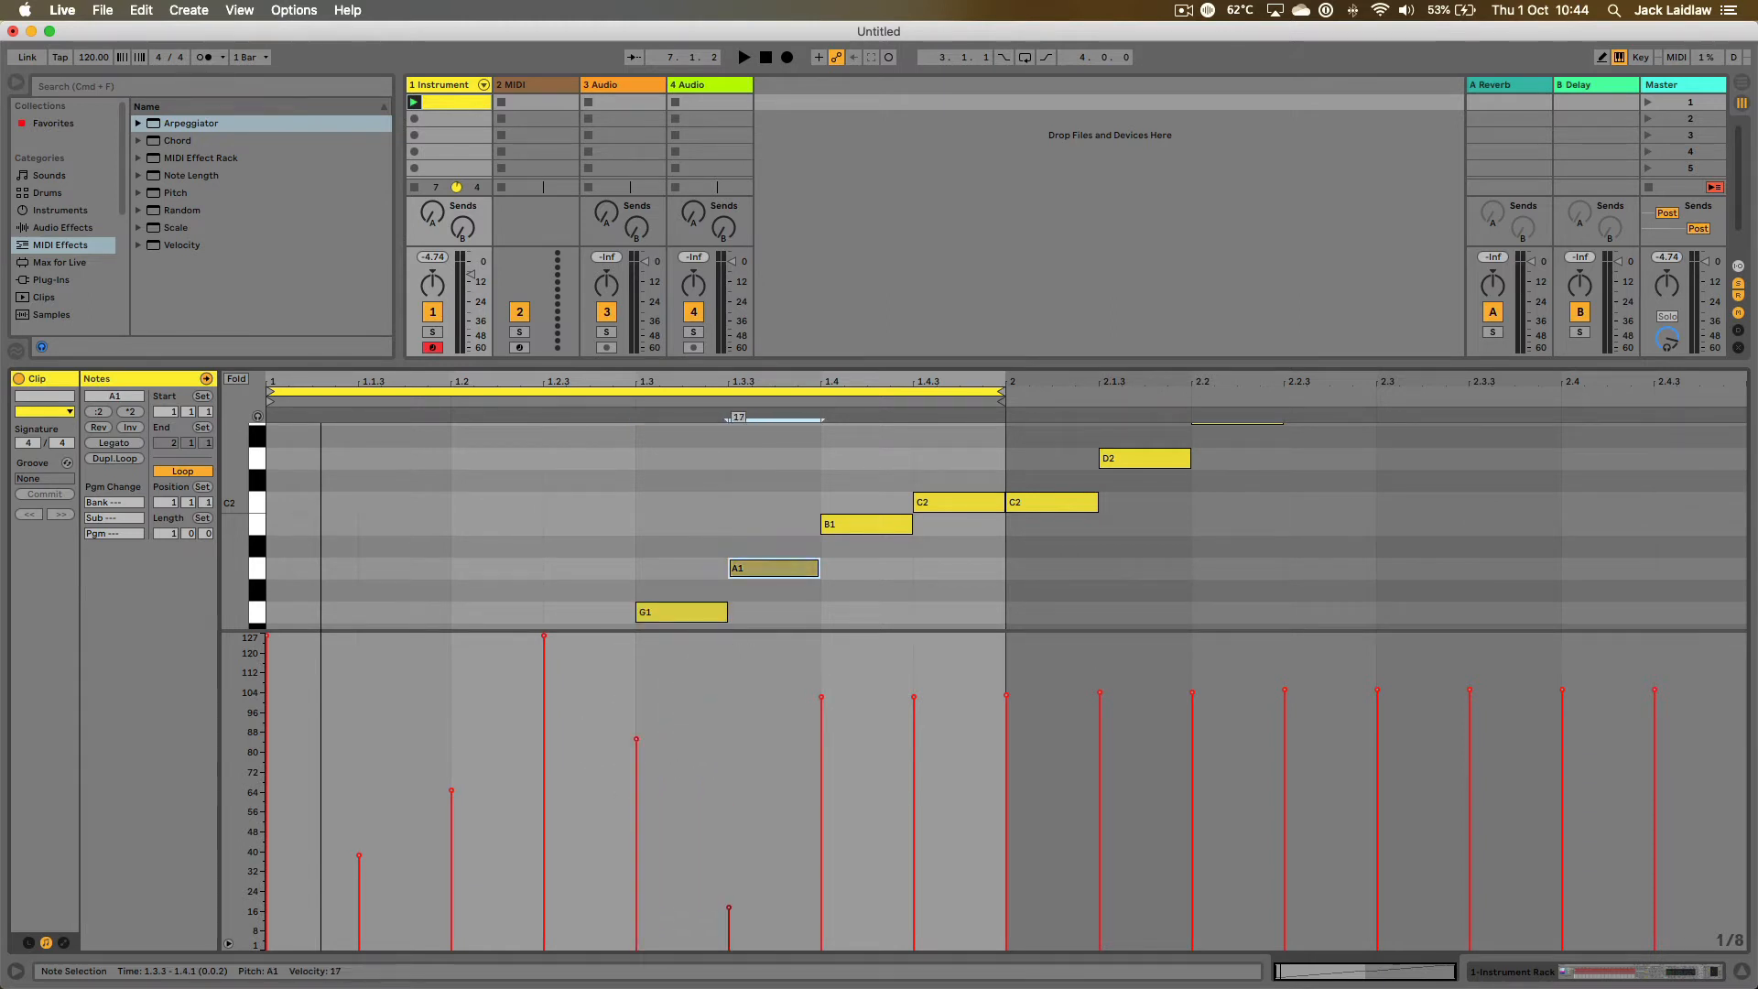
pyautogui.moveTo(824, 714); pyautogui.dragTo(829, 673)
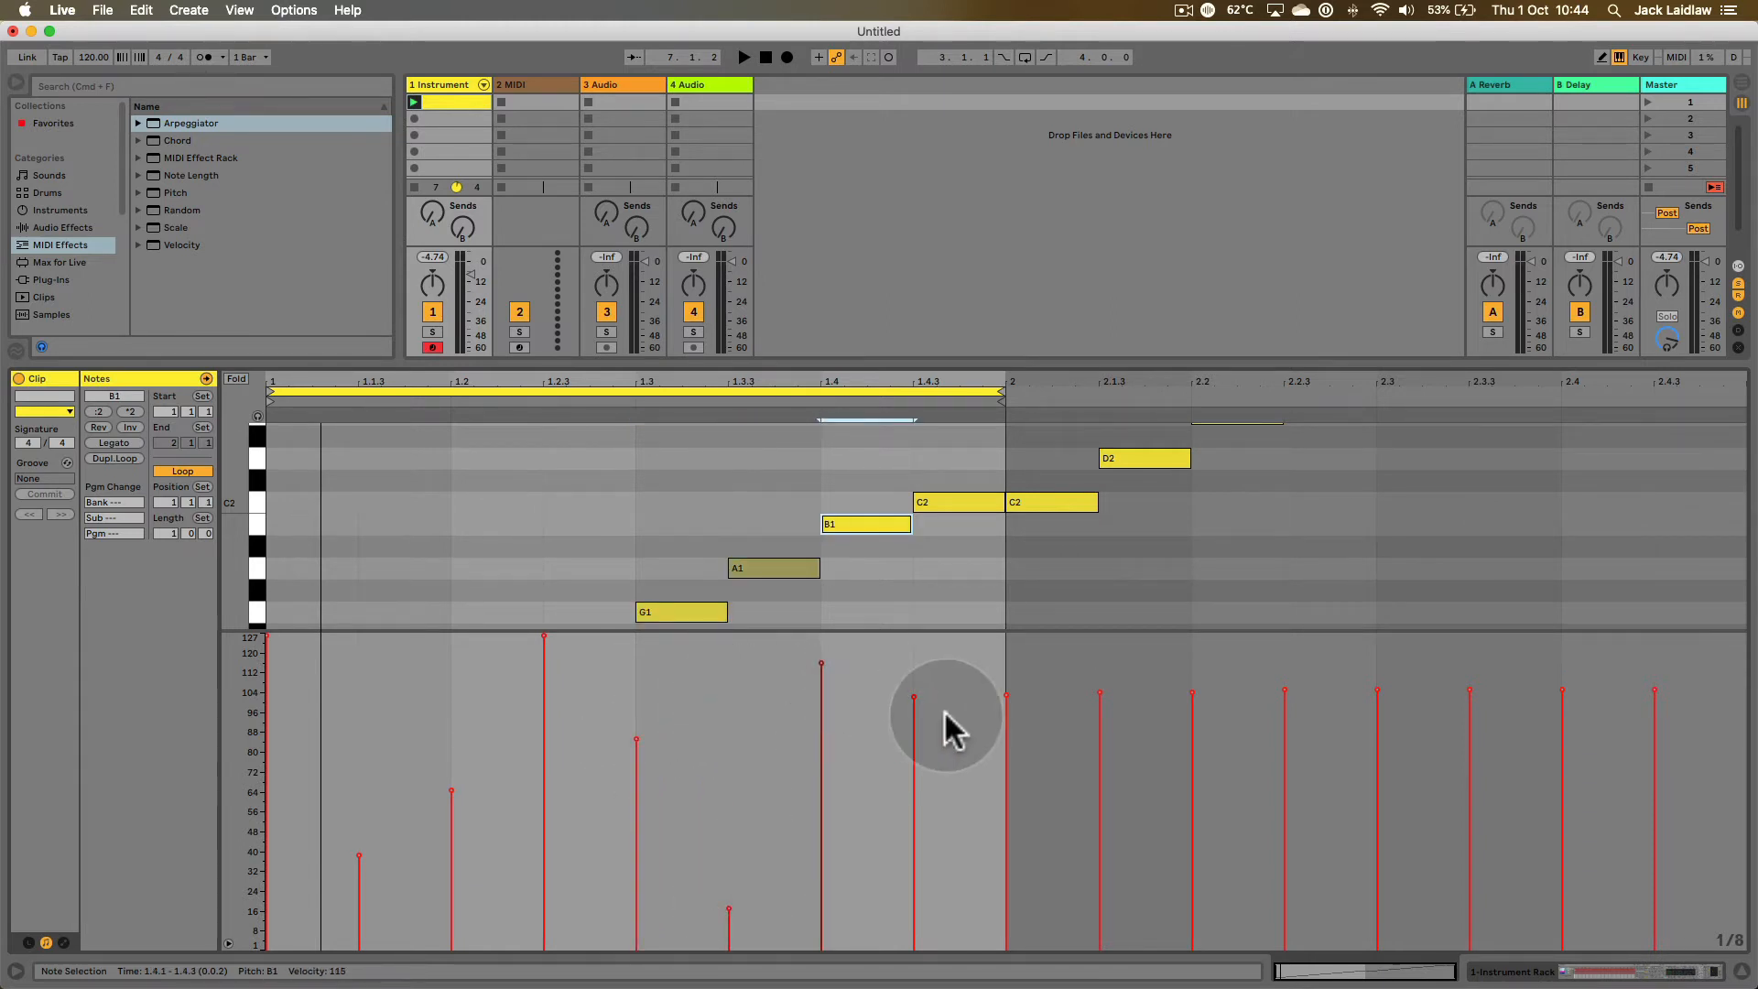
pyautogui.moveTo(917, 707); pyautogui.dragTo(917, 778)
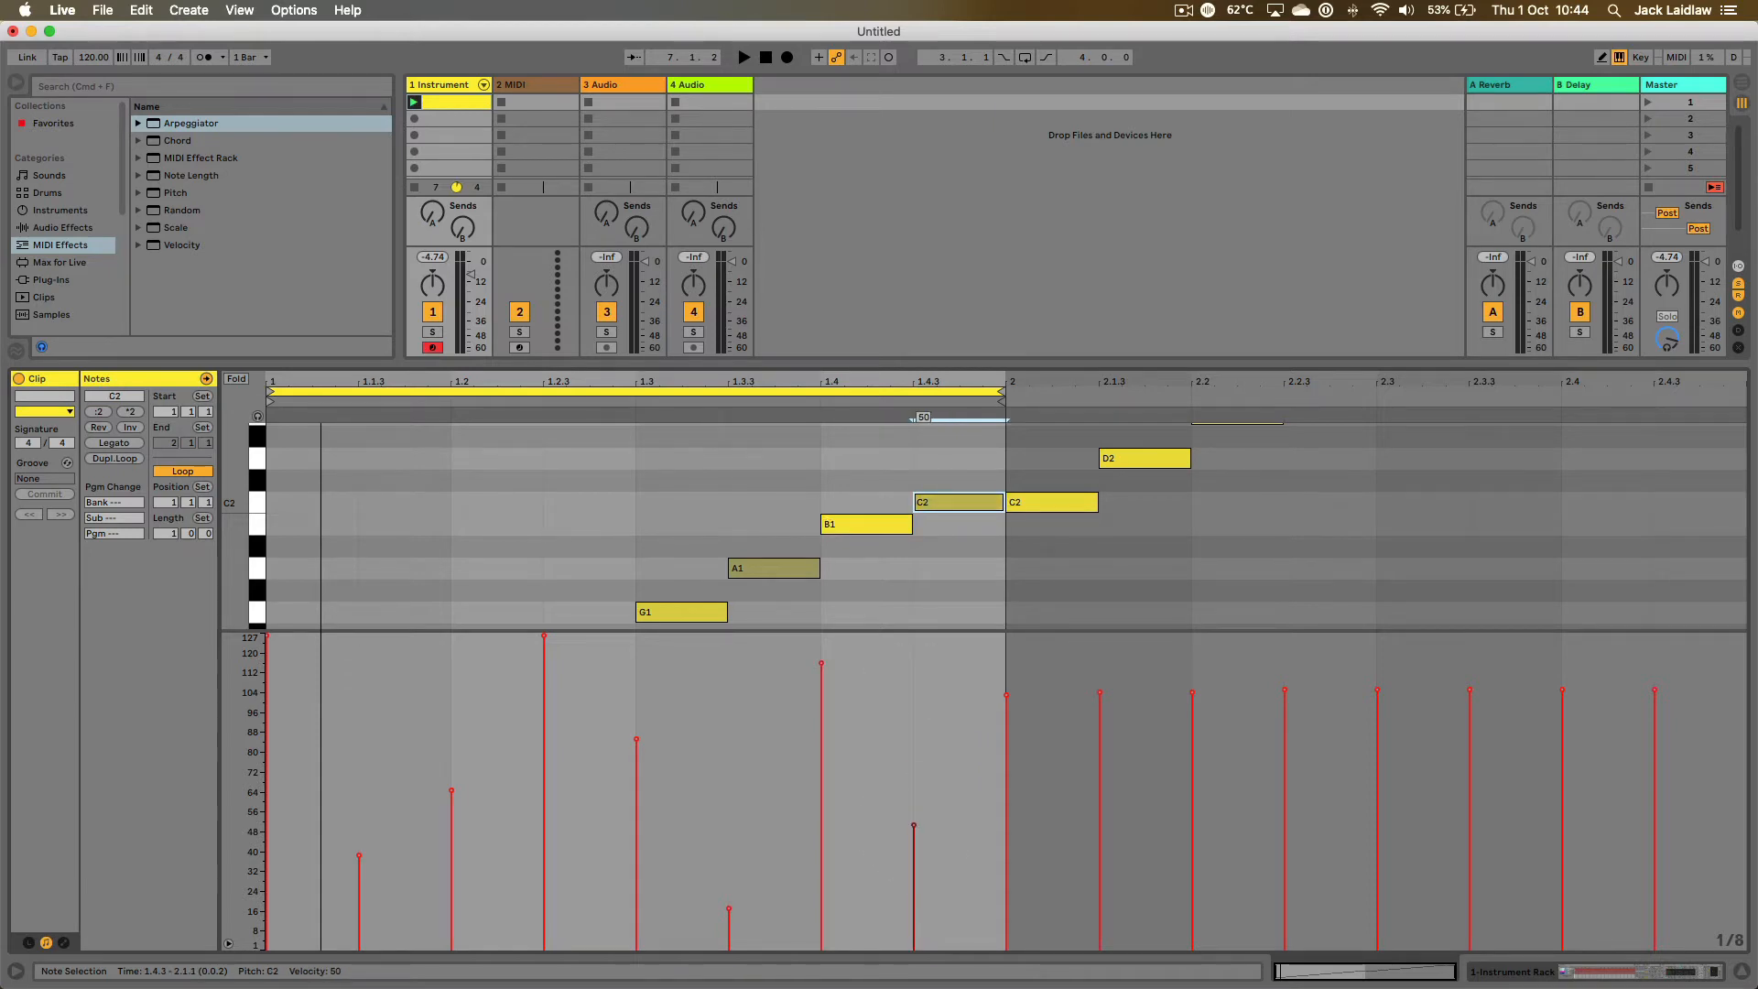
pyautogui.moveTo(910, 832); pyautogui.dragTo(910, 826)
# - Return to the Instrument Rack and split the velocity zones at about 56, with Analog ending and Collision starting there
pyautogui.hotkey('shift', 'Tab')
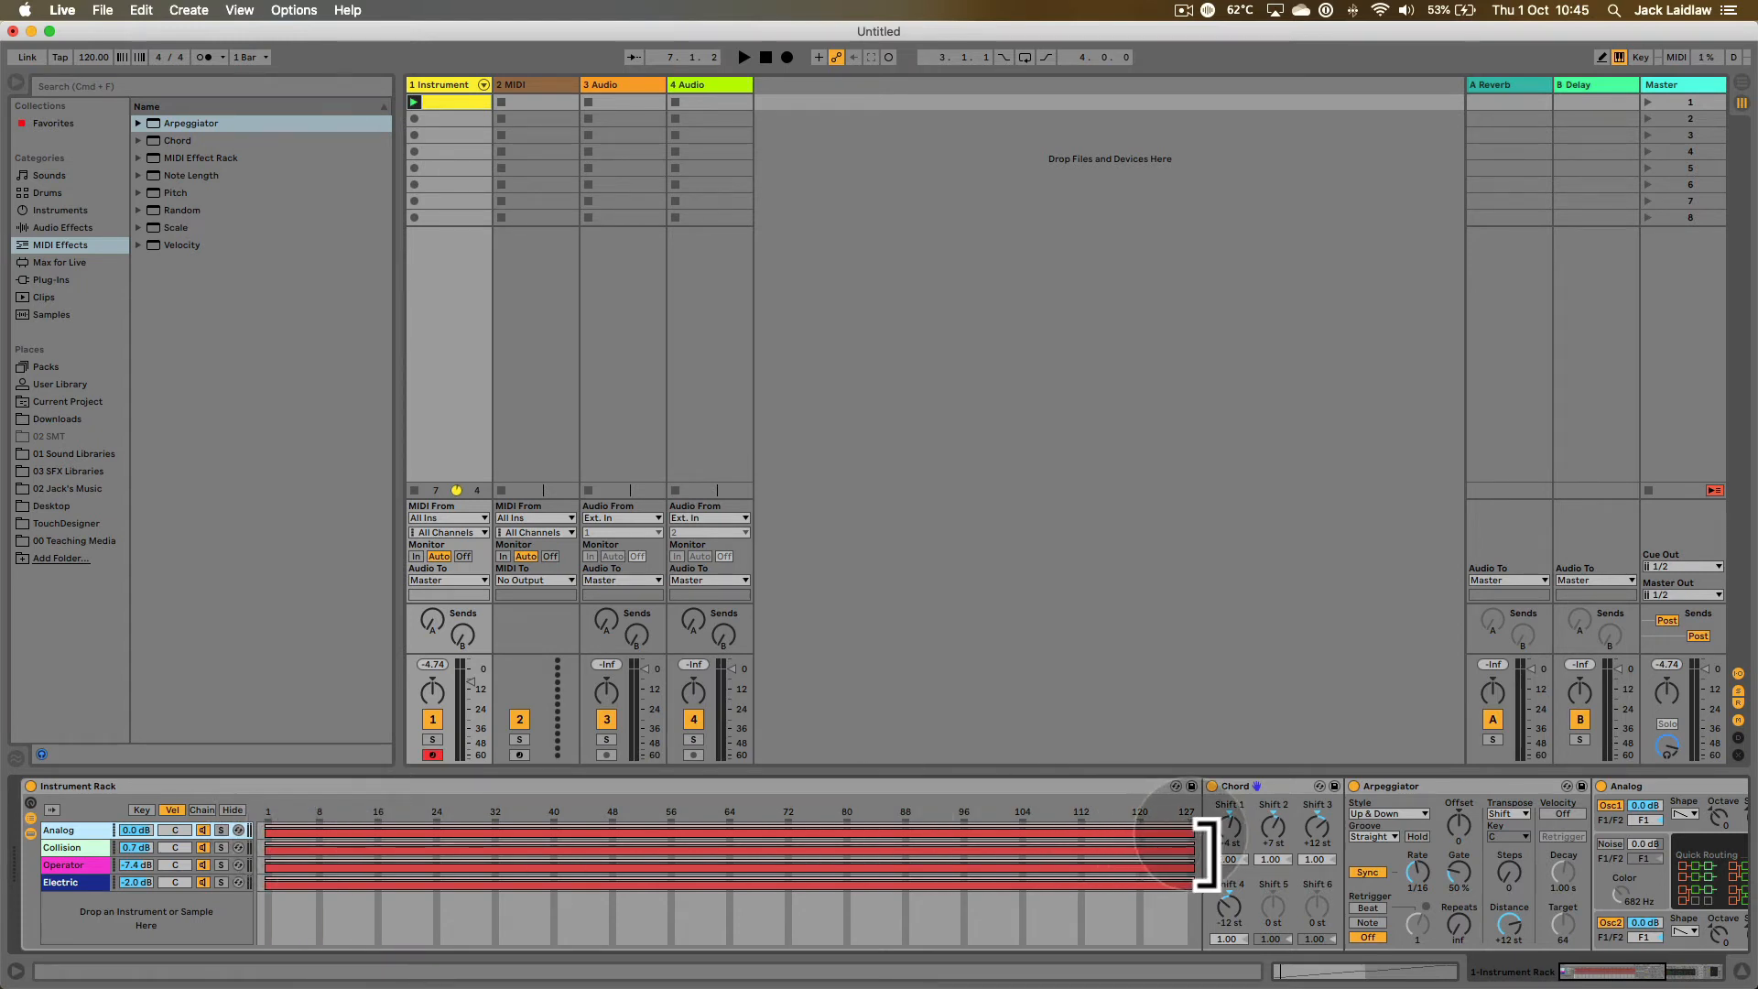
pyautogui.moveTo(1191, 834); pyautogui.dragTo(677, 843)
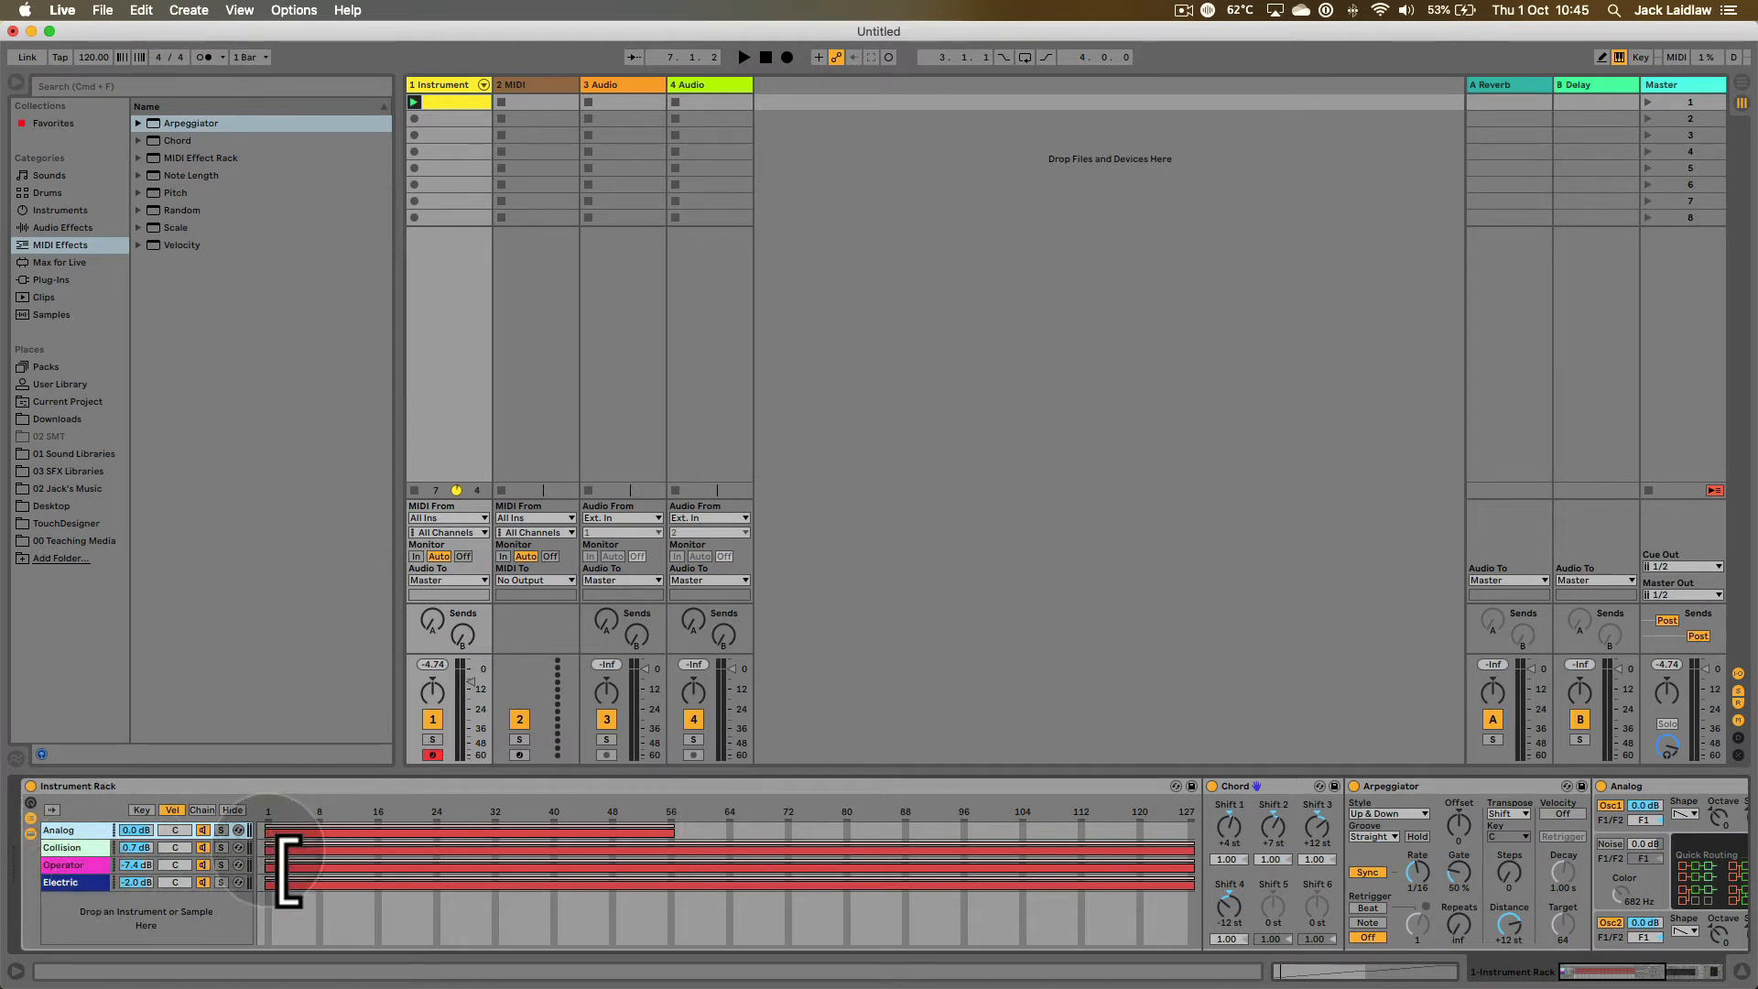
pyautogui.moveTo(289, 850); pyautogui.dragTo(671, 849)
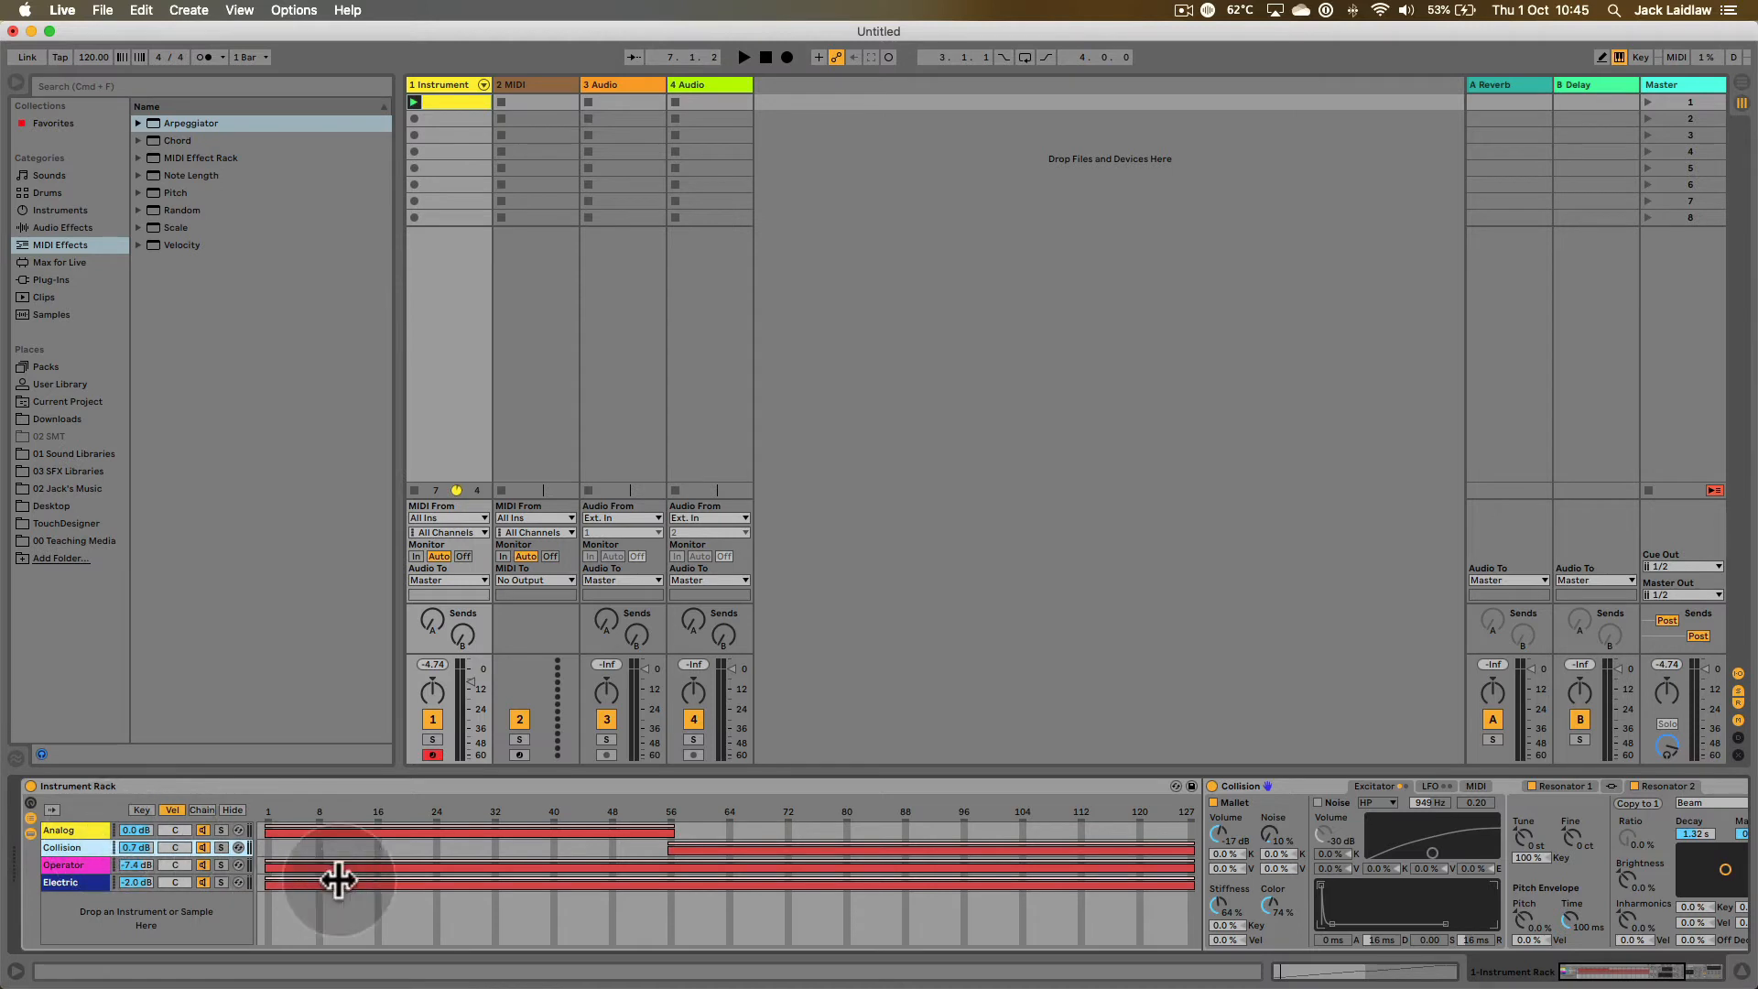
# - Distribute the velocity zones equally across the four chains and audition them by playing the clip
pyautogui.rightClick(438, 932)
pyautogui.click(502, 873)
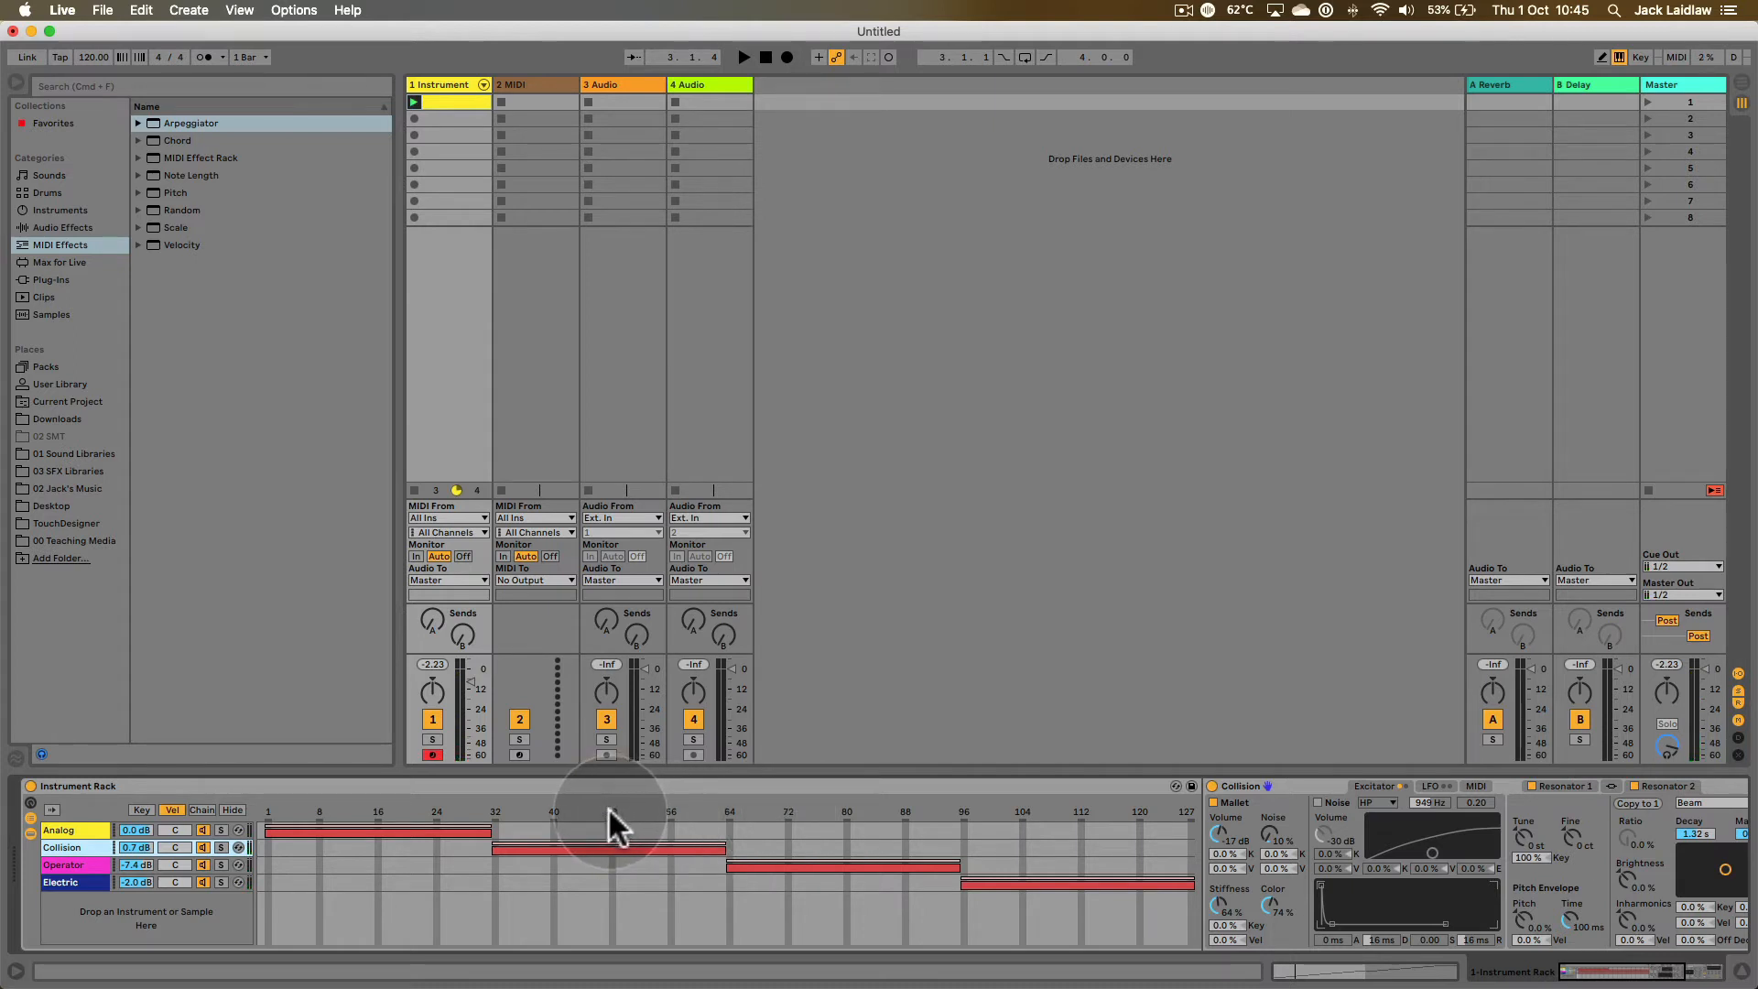
pyautogui.press('space')
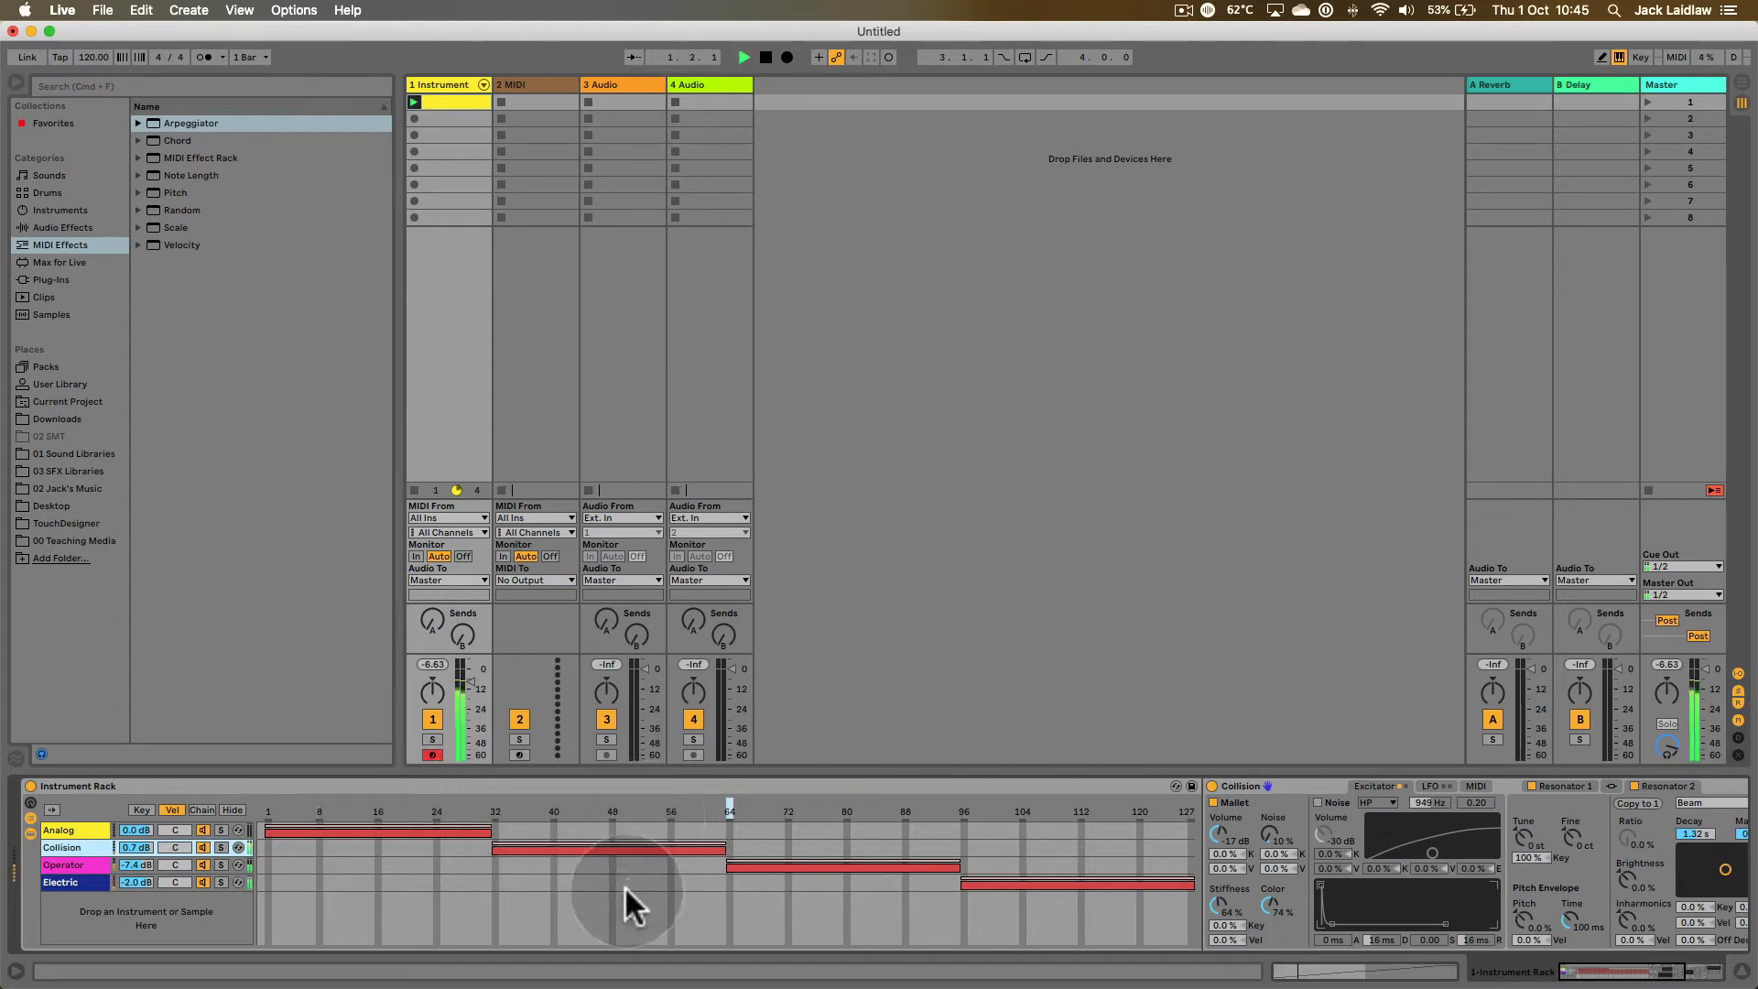
pyautogui.press('space')
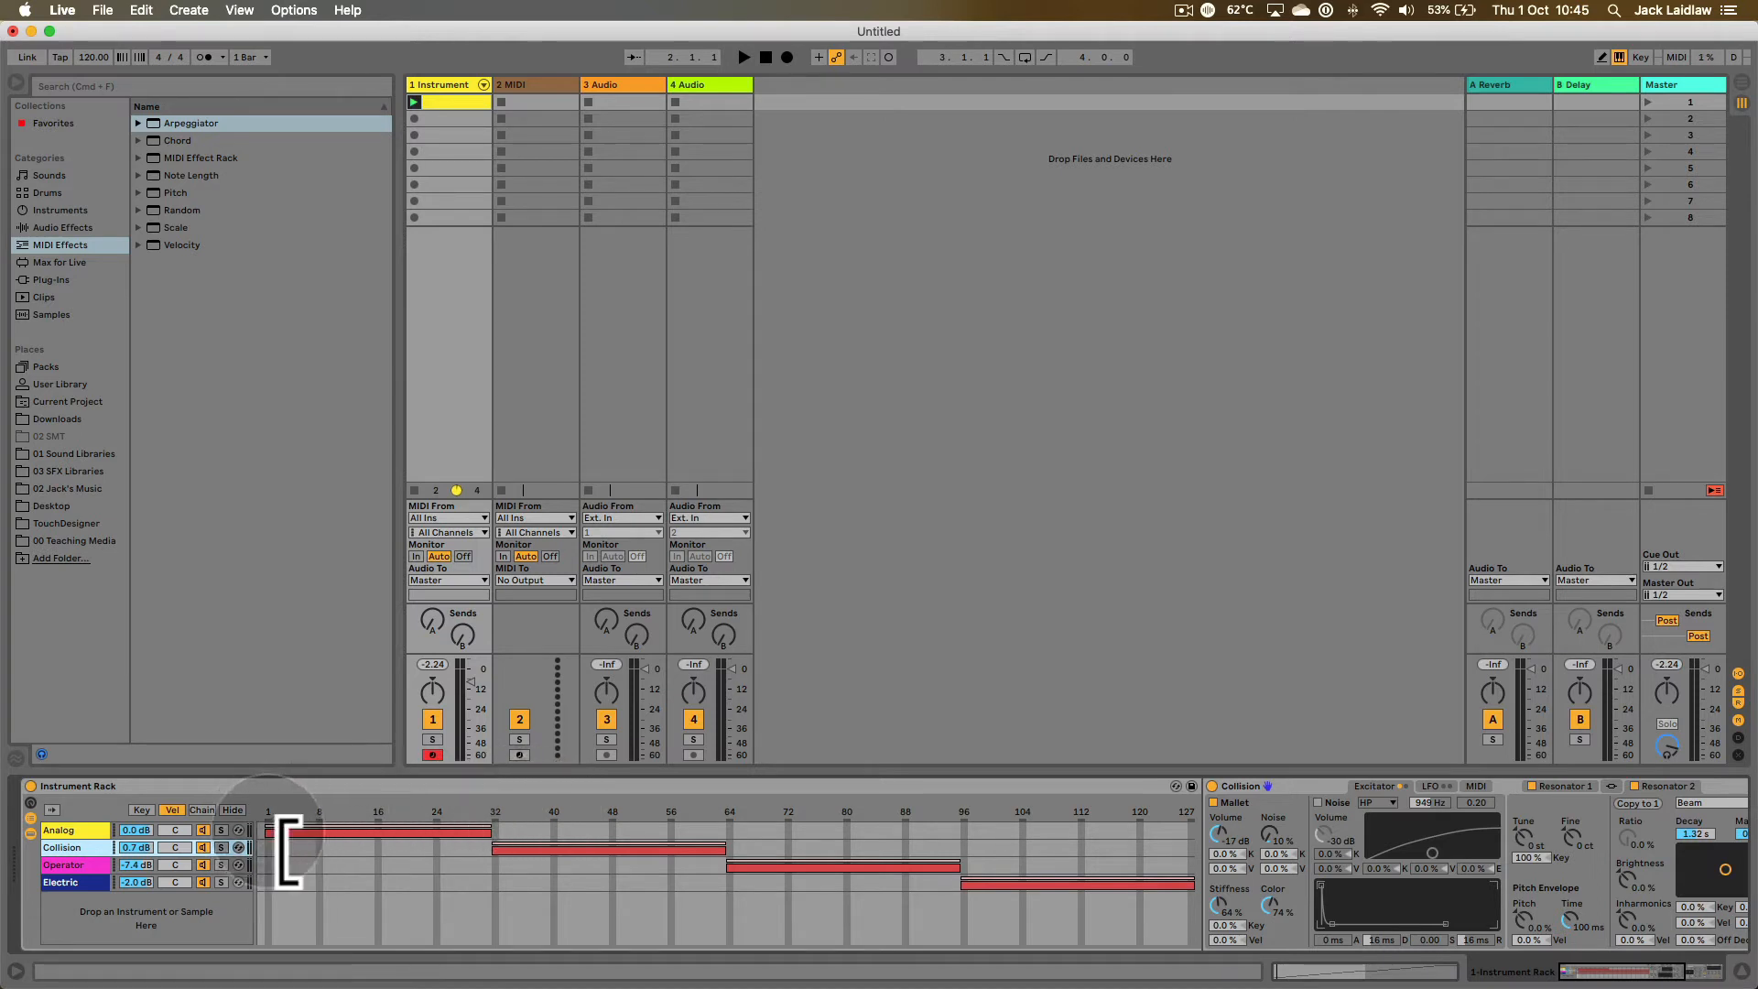
# - Overlap and crossfade the Collision and Operator velocity zones, ending Collision at about 74 and starting Operator at about 62
pyautogui.moveTo(479, 829); pyautogui.dragTo(492, 829)
pyautogui.click(68, 828)
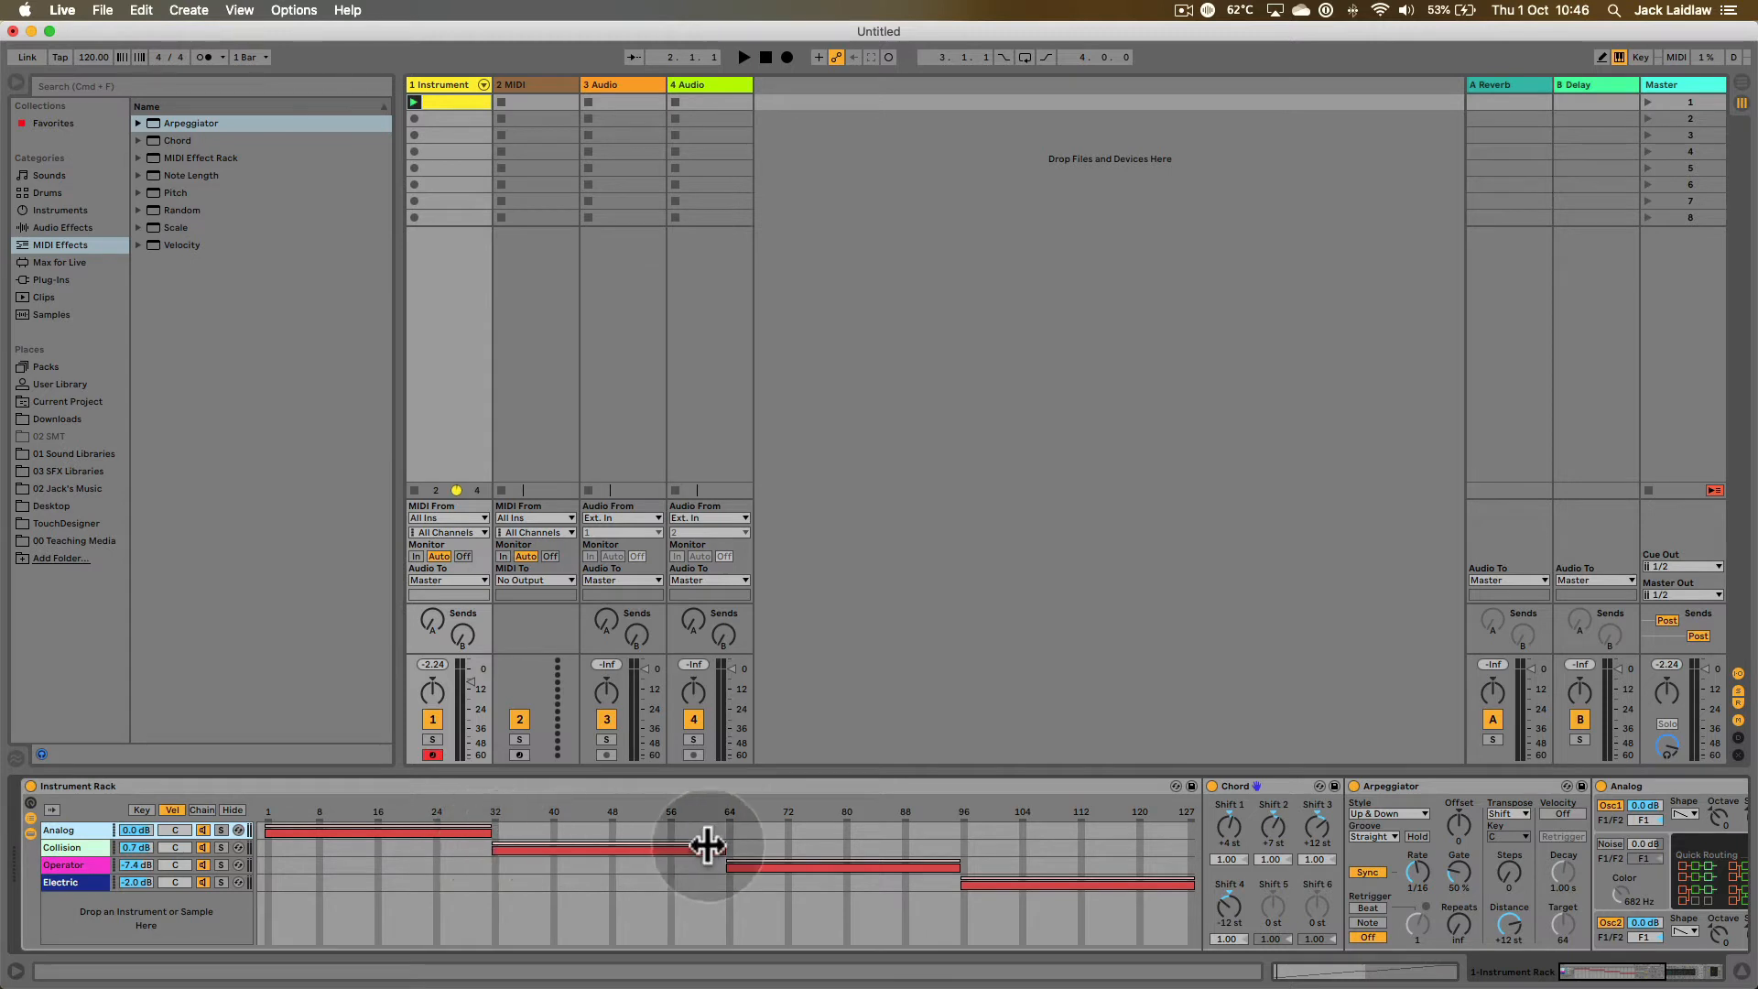
pyautogui.click(90, 847)
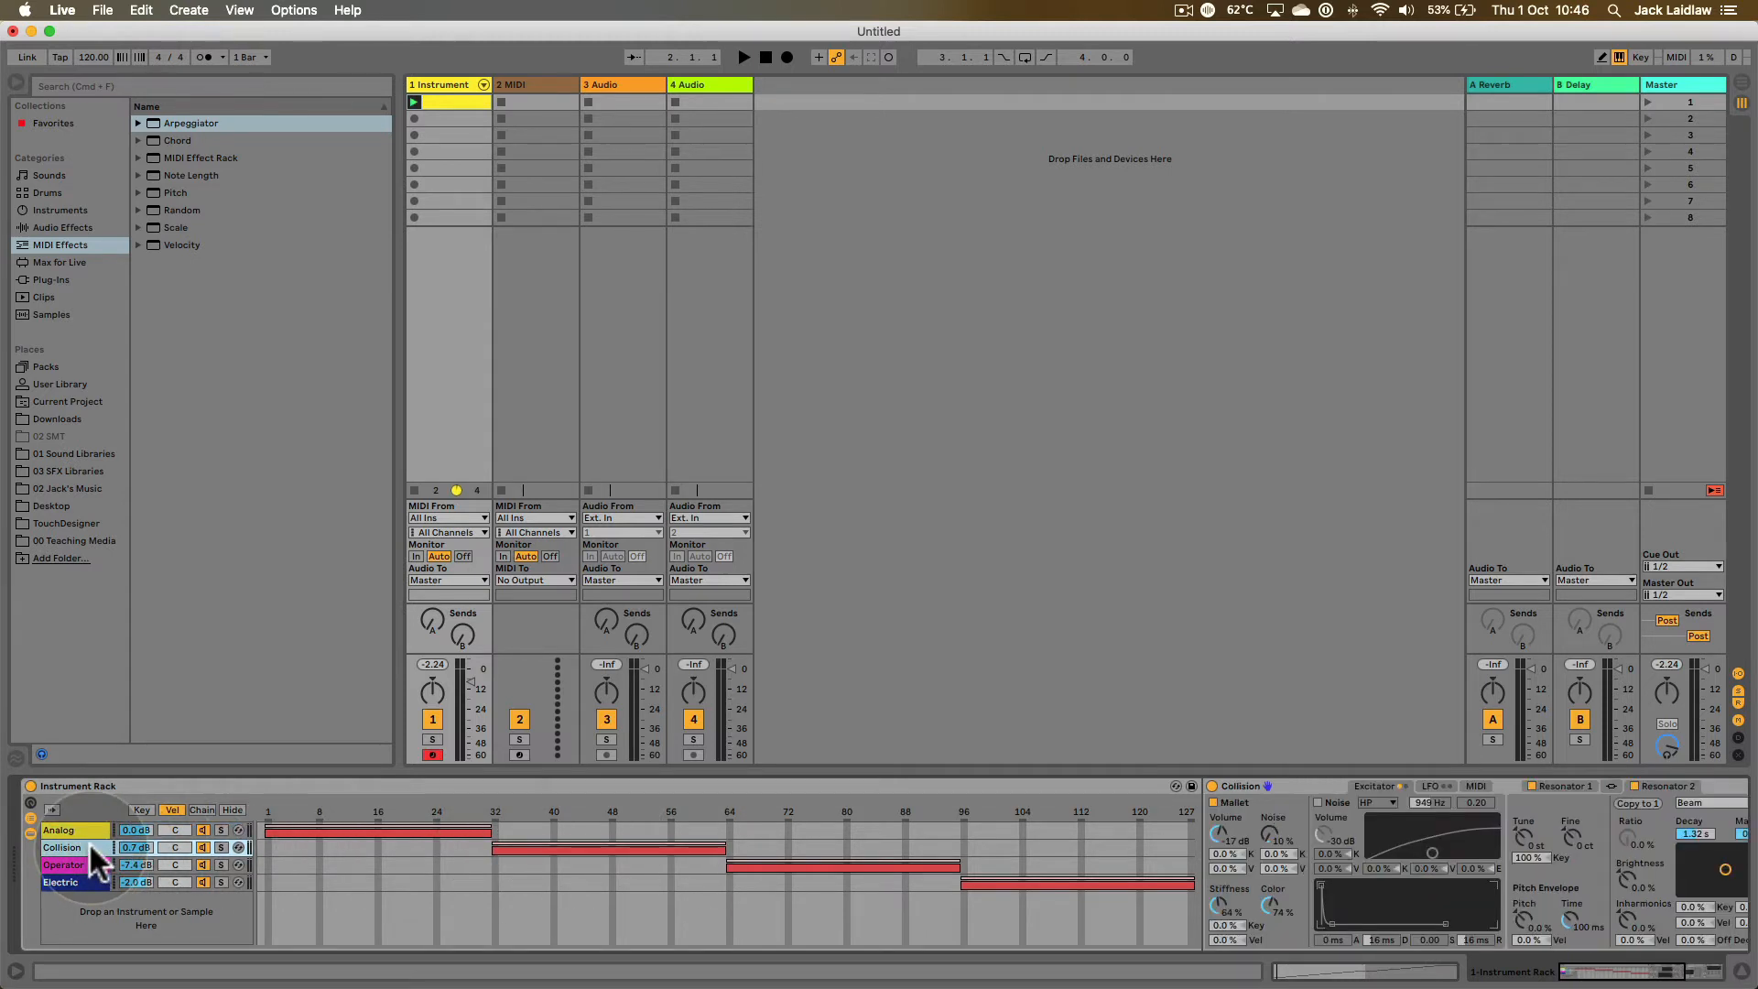
pyautogui.moveTo(729, 865); pyautogui.dragTo(806, 848)
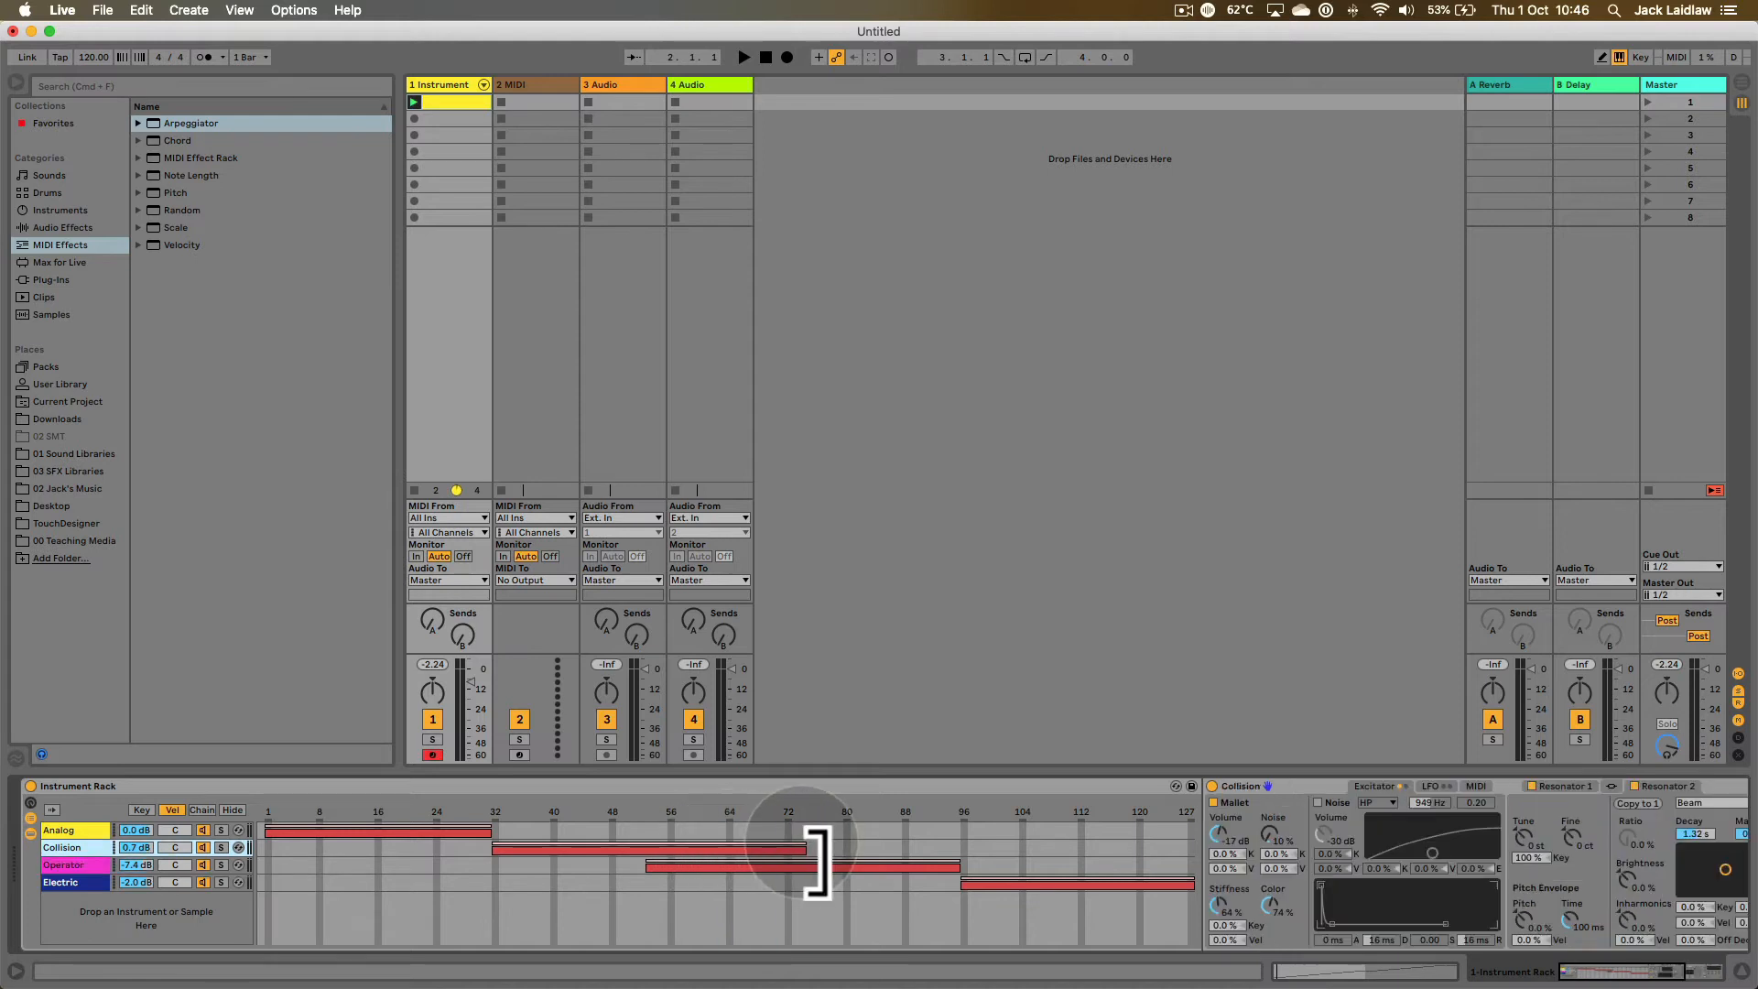
pyautogui.moveTo(661, 868); pyautogui.dragTo(733, 861)
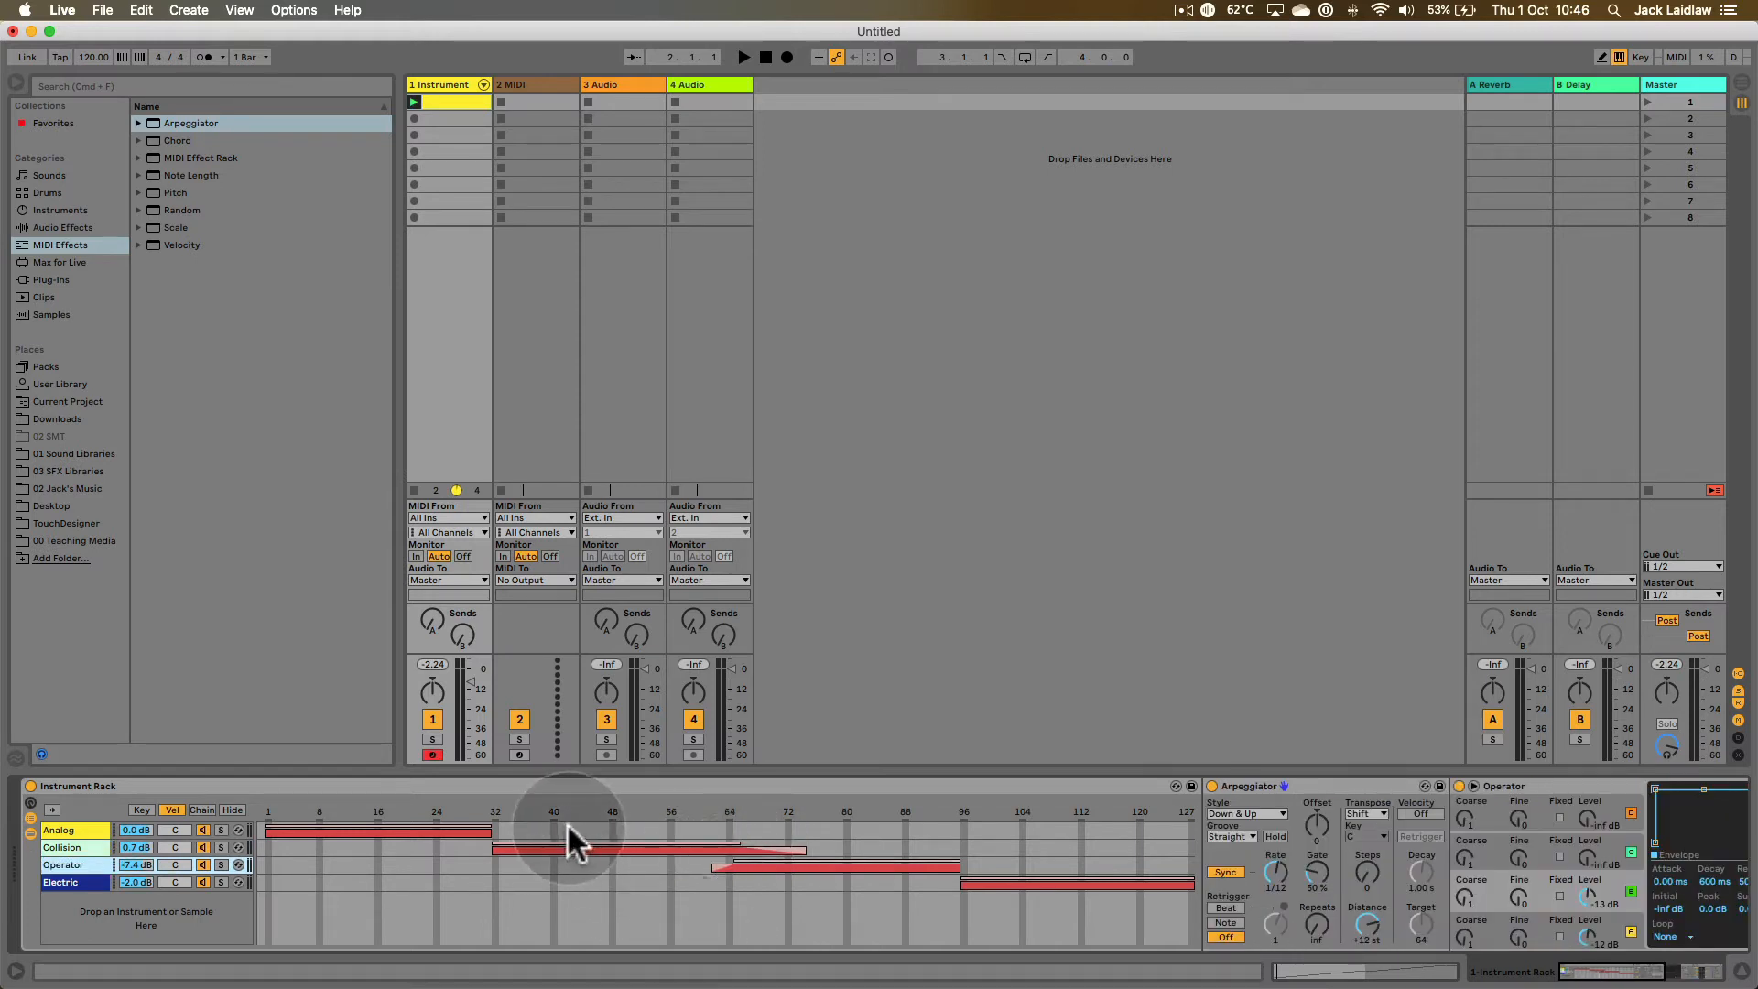
# - Undo the velocity zone edits until all four chains span 1 to 127
pyautogui.press('super+z')
pyautogui.press('super+z')
pyautogui.press('super+z')
pyautogui.press('super+z')
pyautogui.press('super+z')
pyautogui.press('super+z')
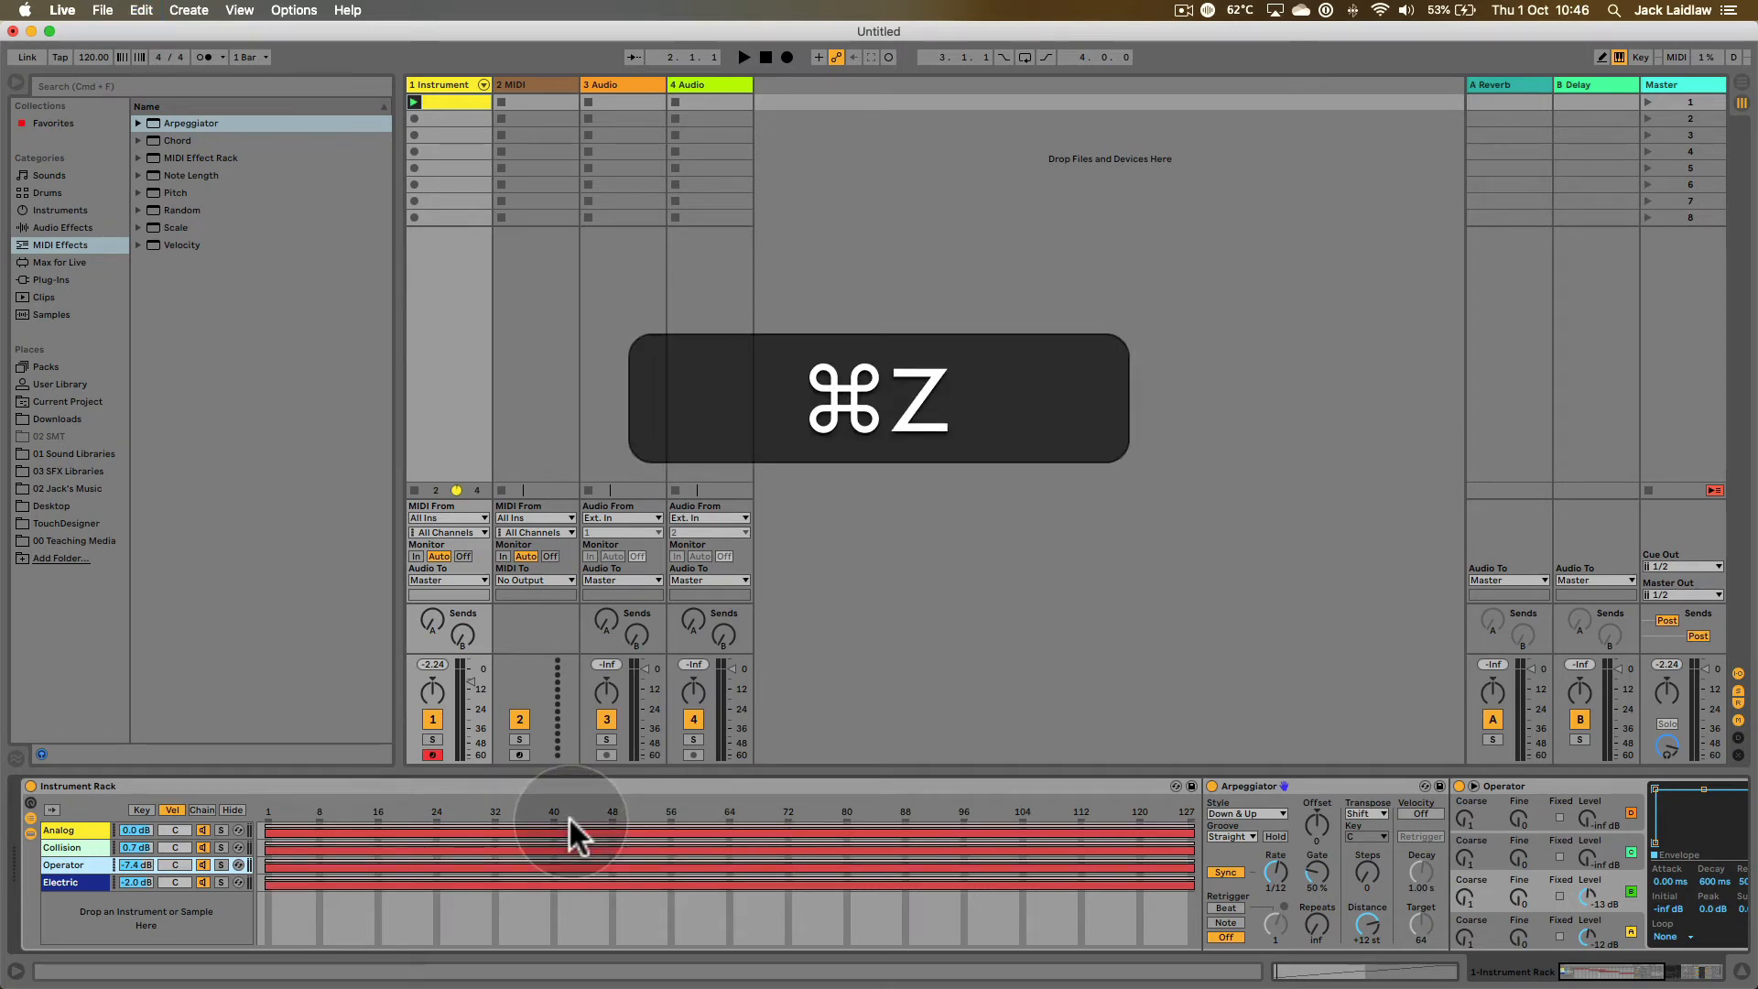
# - Show the rack's key zones and distribute them equally across the four chains
pyautogui.click(141, 810)
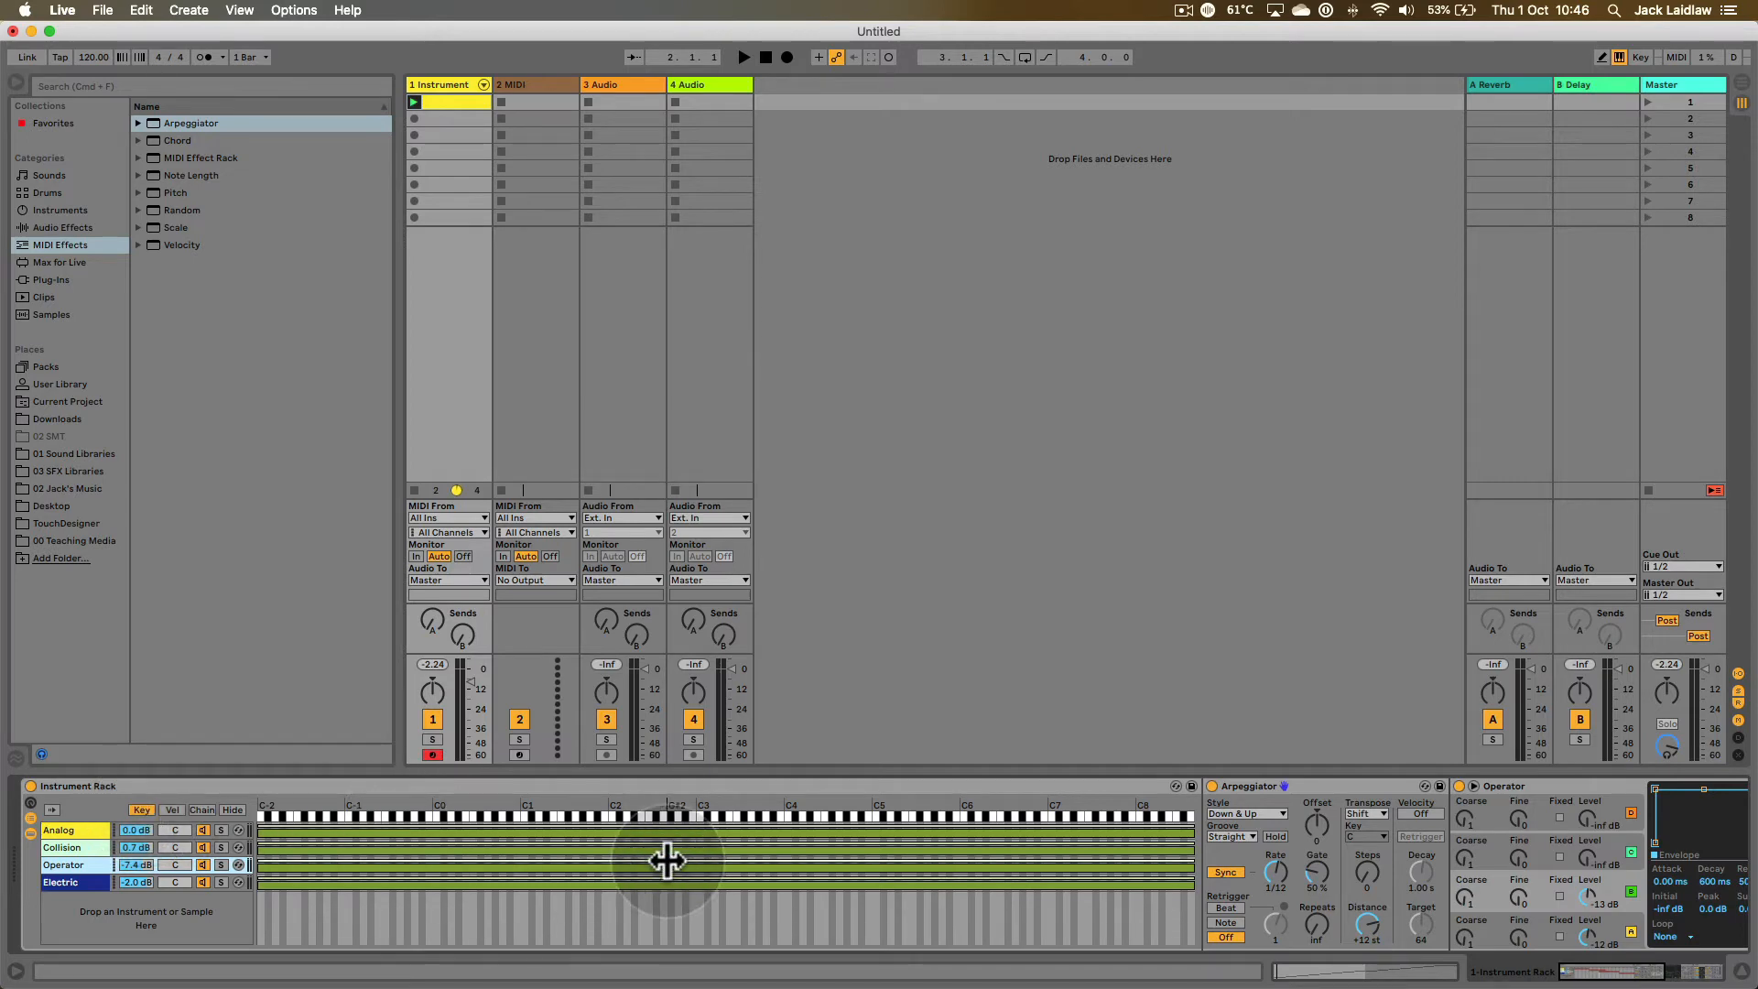
pyautogui.click(200, 810)
pyautogui.click(171, 809)
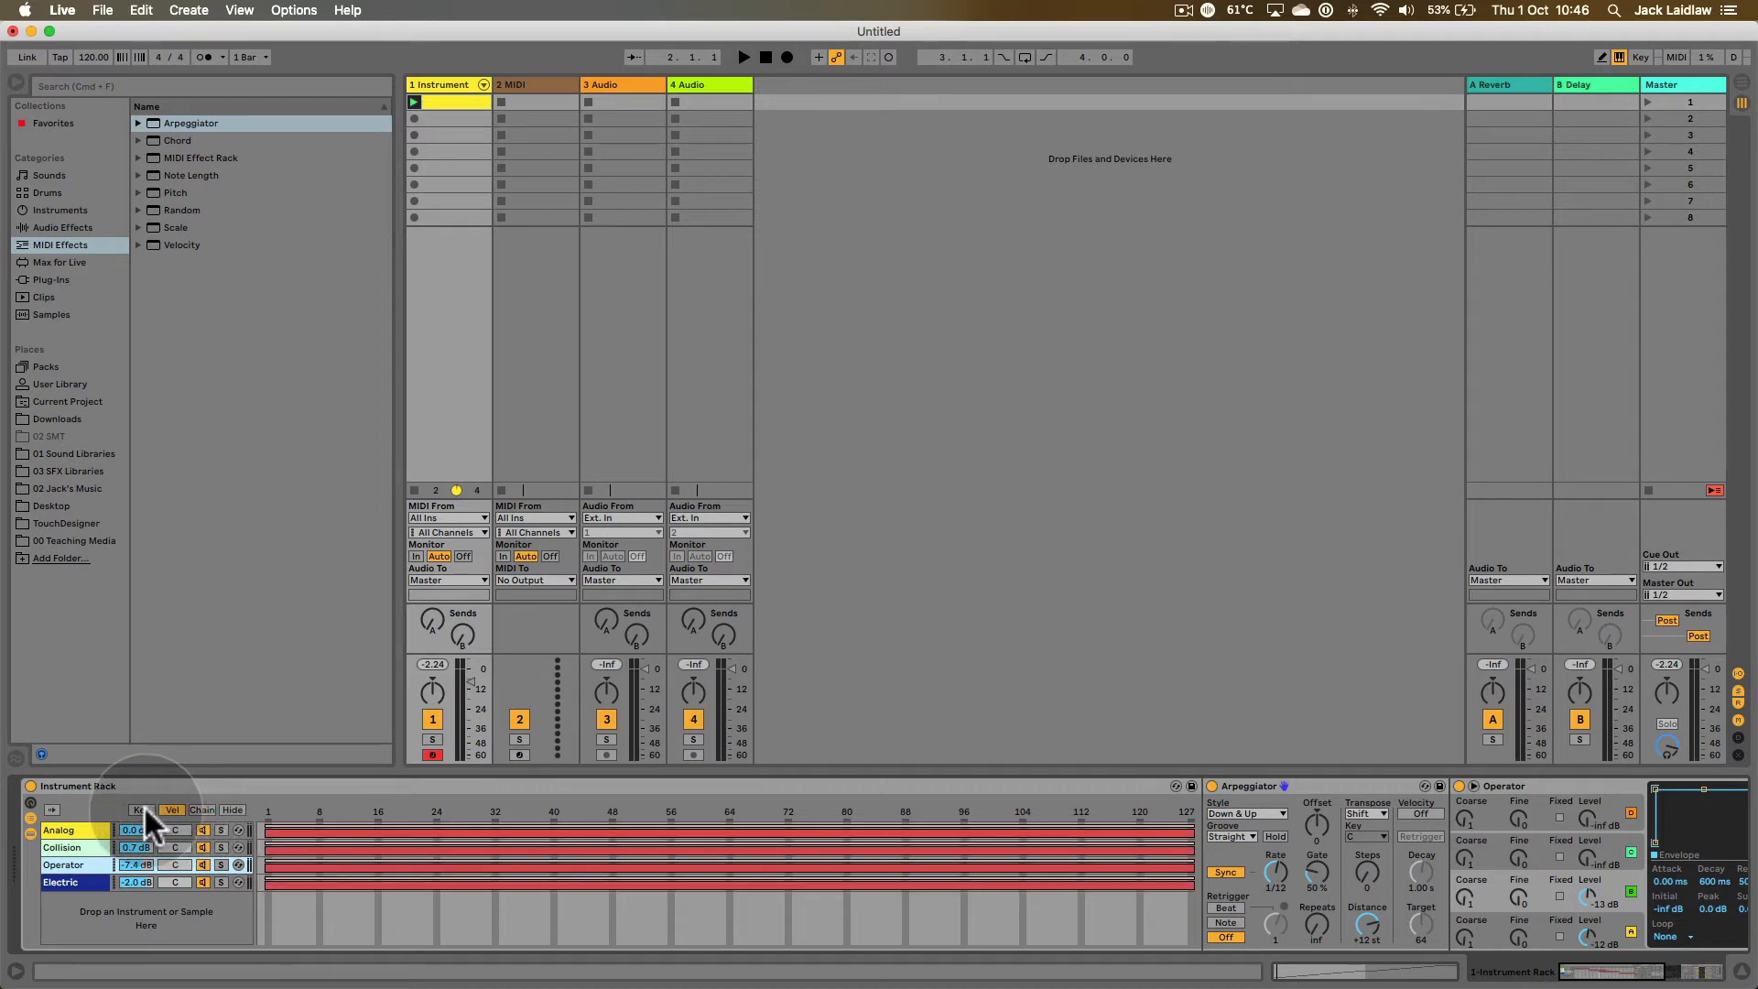
pyautogui.click(142, 809)
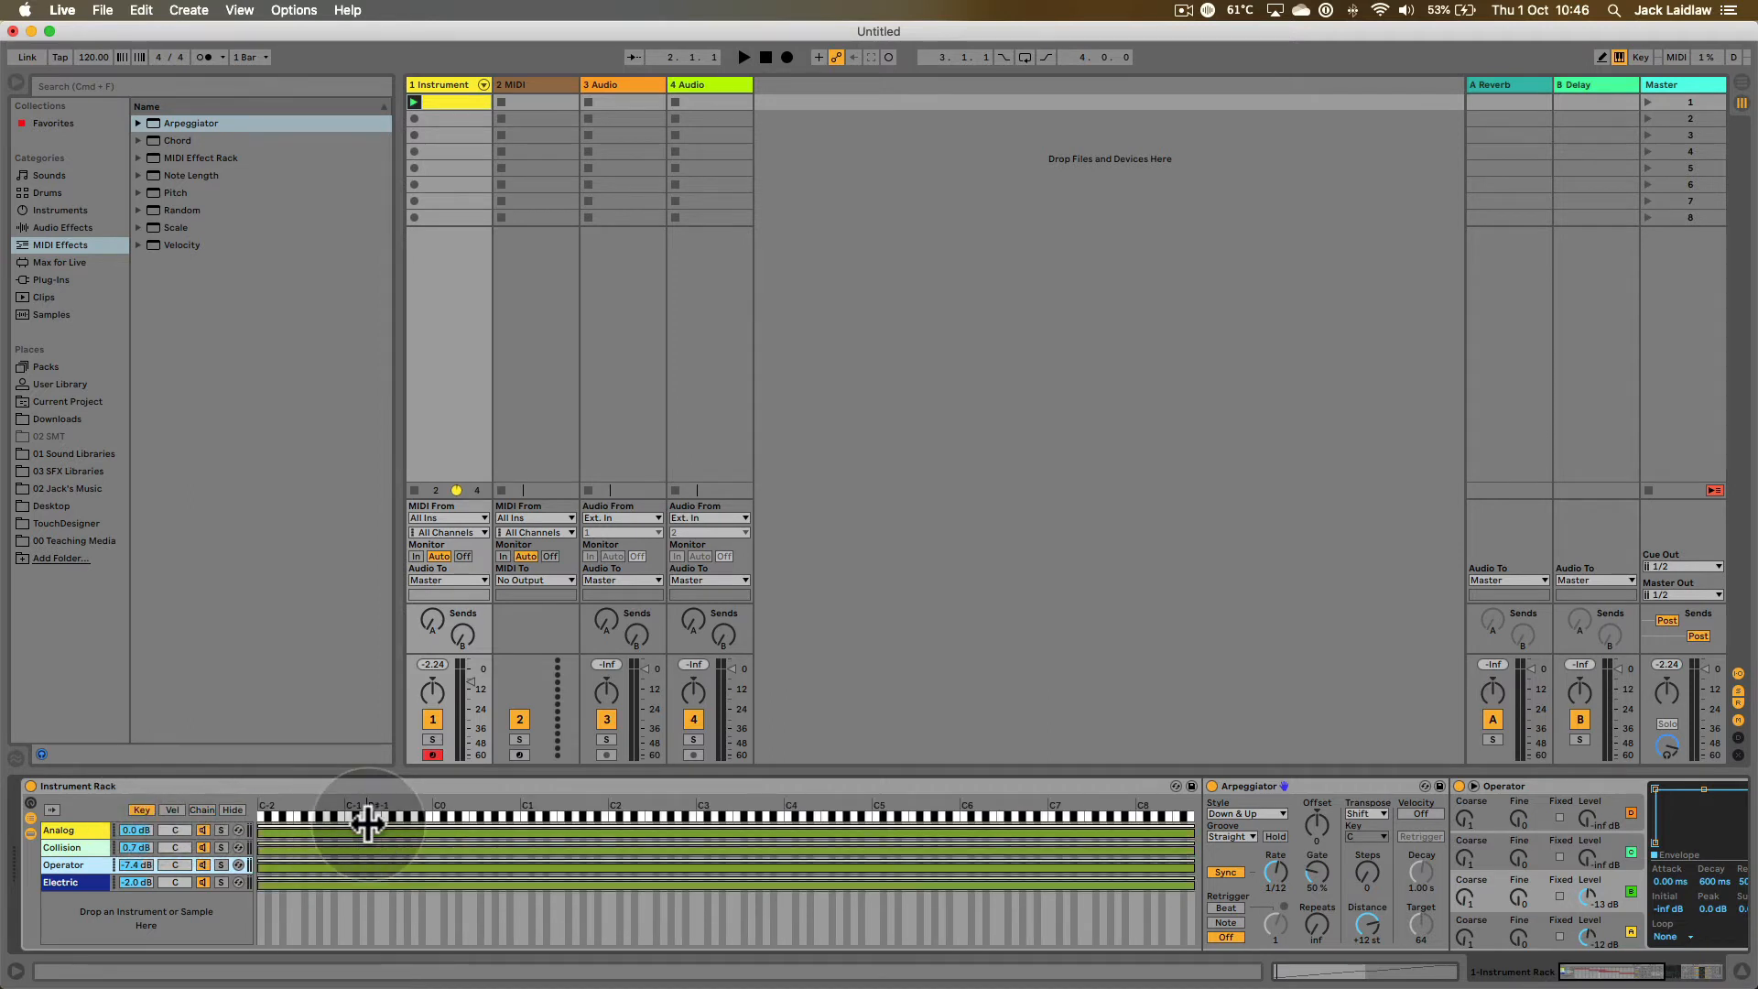
pyautogui.rightClick(332, 922)
pyautogui.click(383, 925)
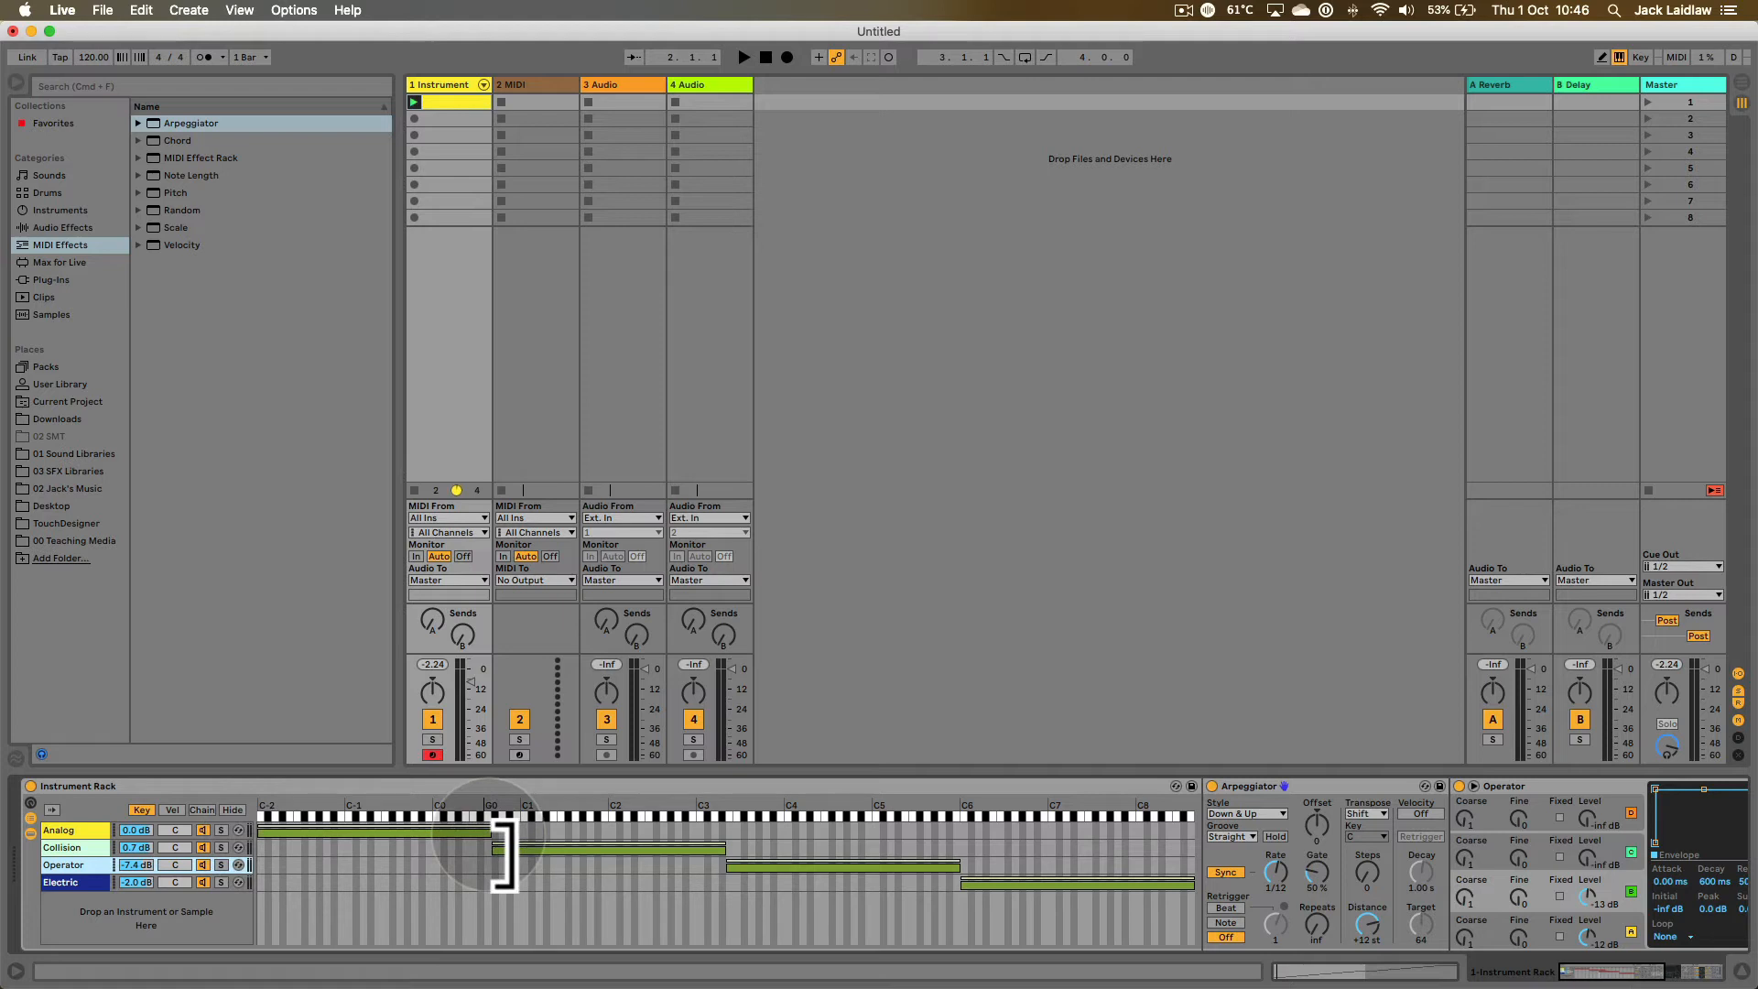
# - Try overlapping the Electric and Operator key zones by extending Electric down to about A4, and undo the key zone edits
pyautogui.click(80, 827)
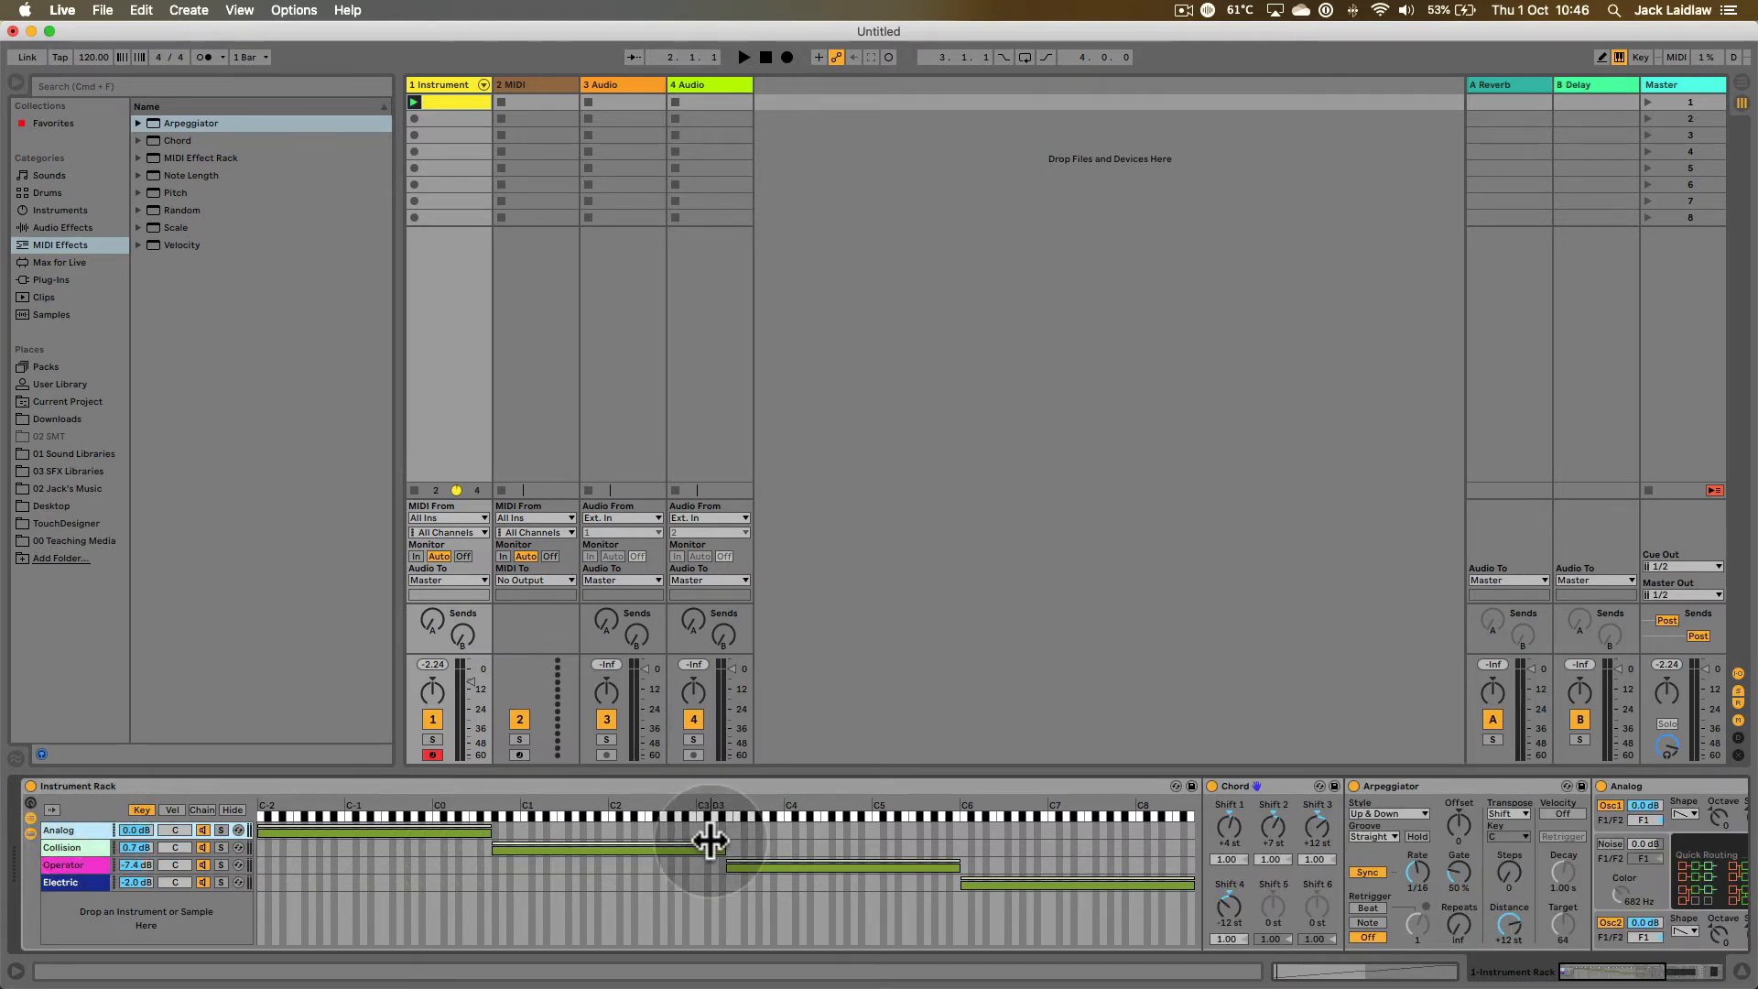
pyautogui.click(80, 846)
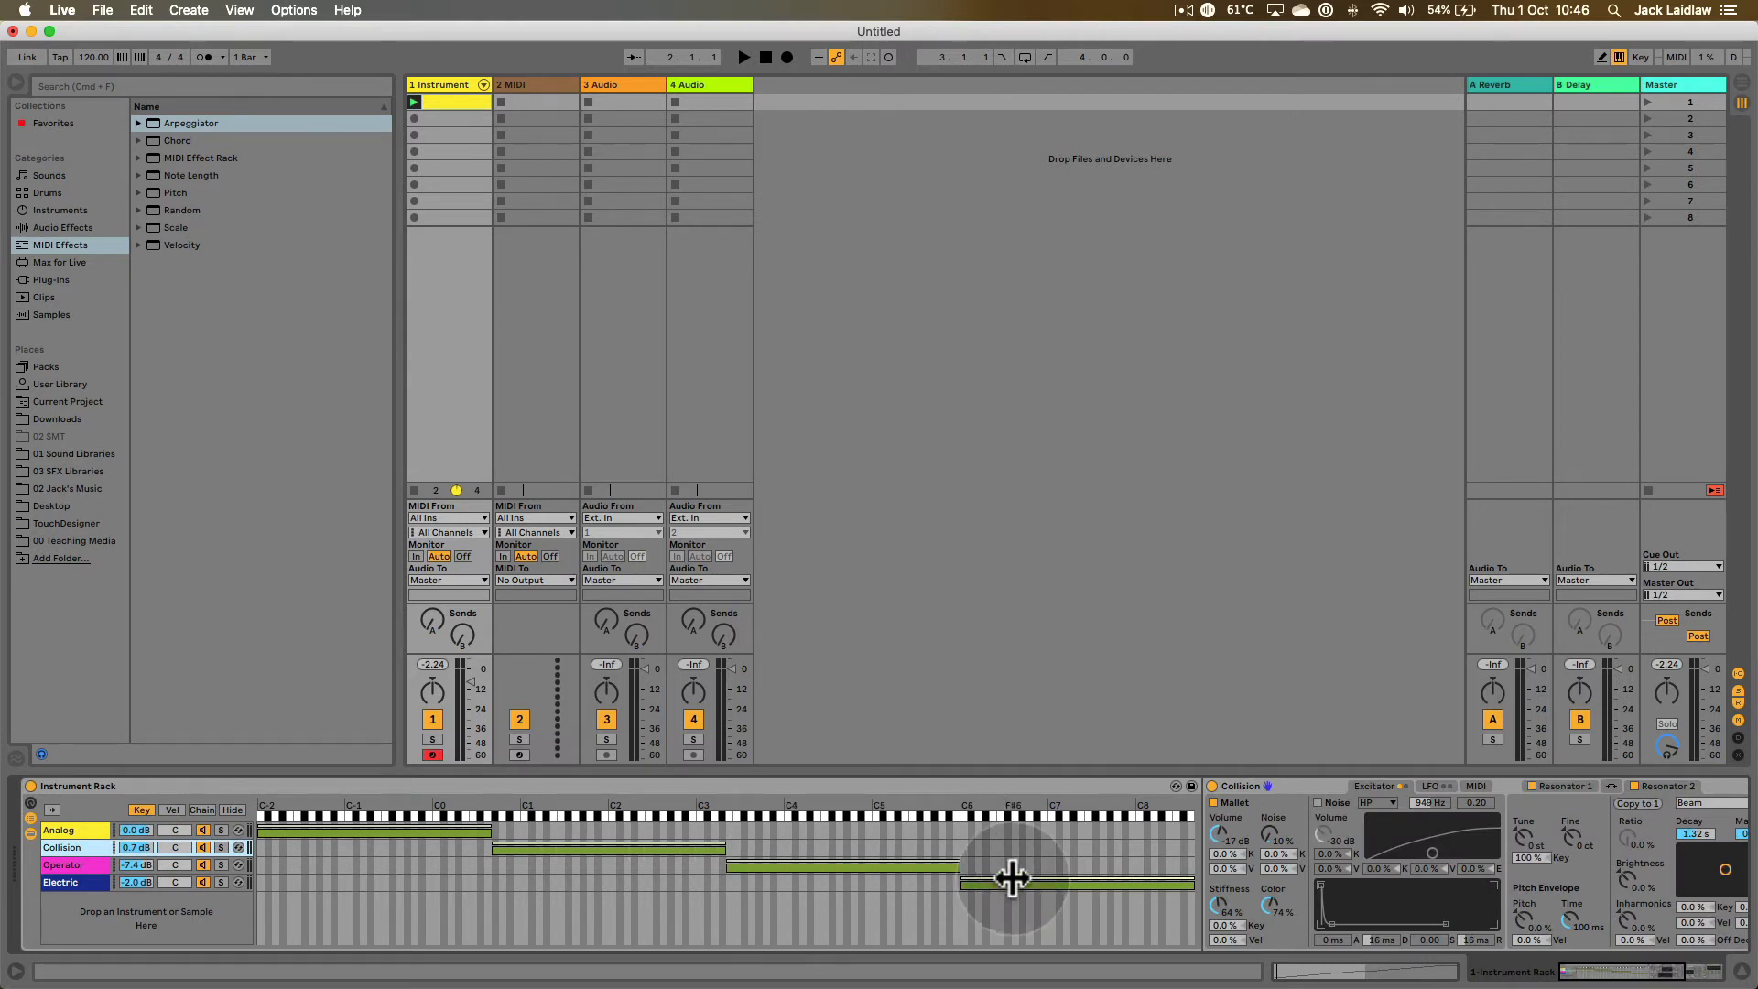
pyautogui.moveTo(961, 884); pyautogui.dragTo(851, 884)
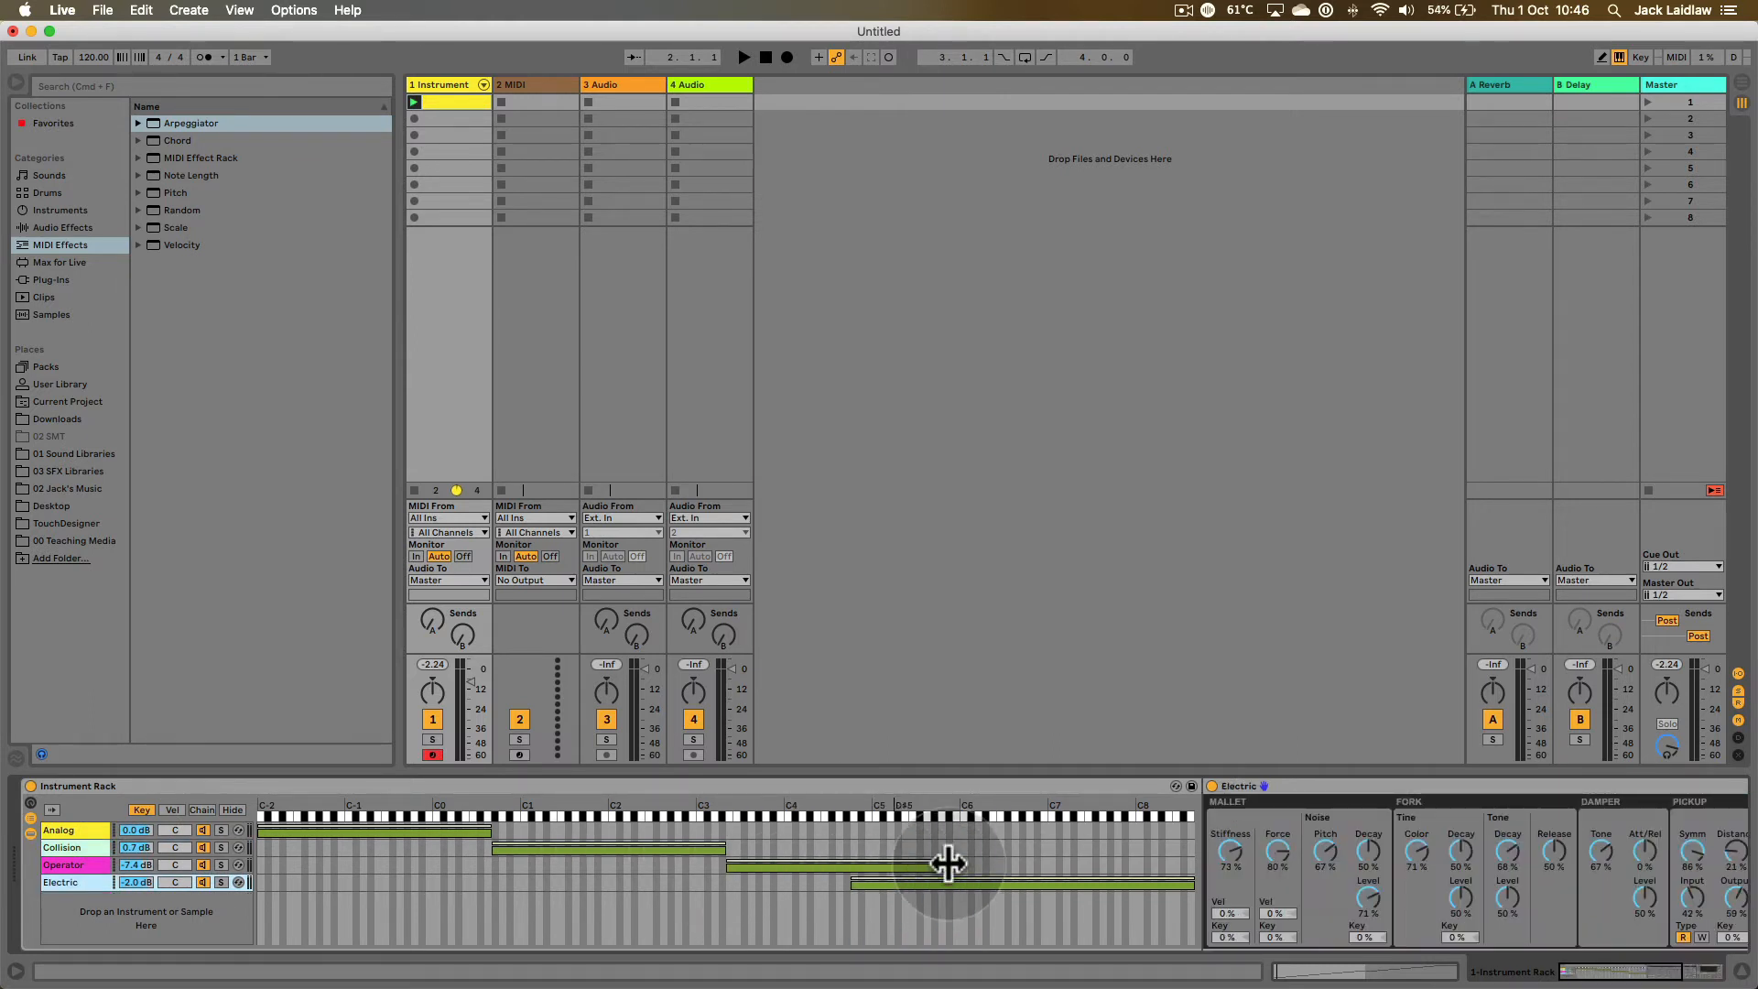
pyautogui.moveTo(960, 862); pyautogui.dragTo(916, 863)
pyautogui.press('super+z')
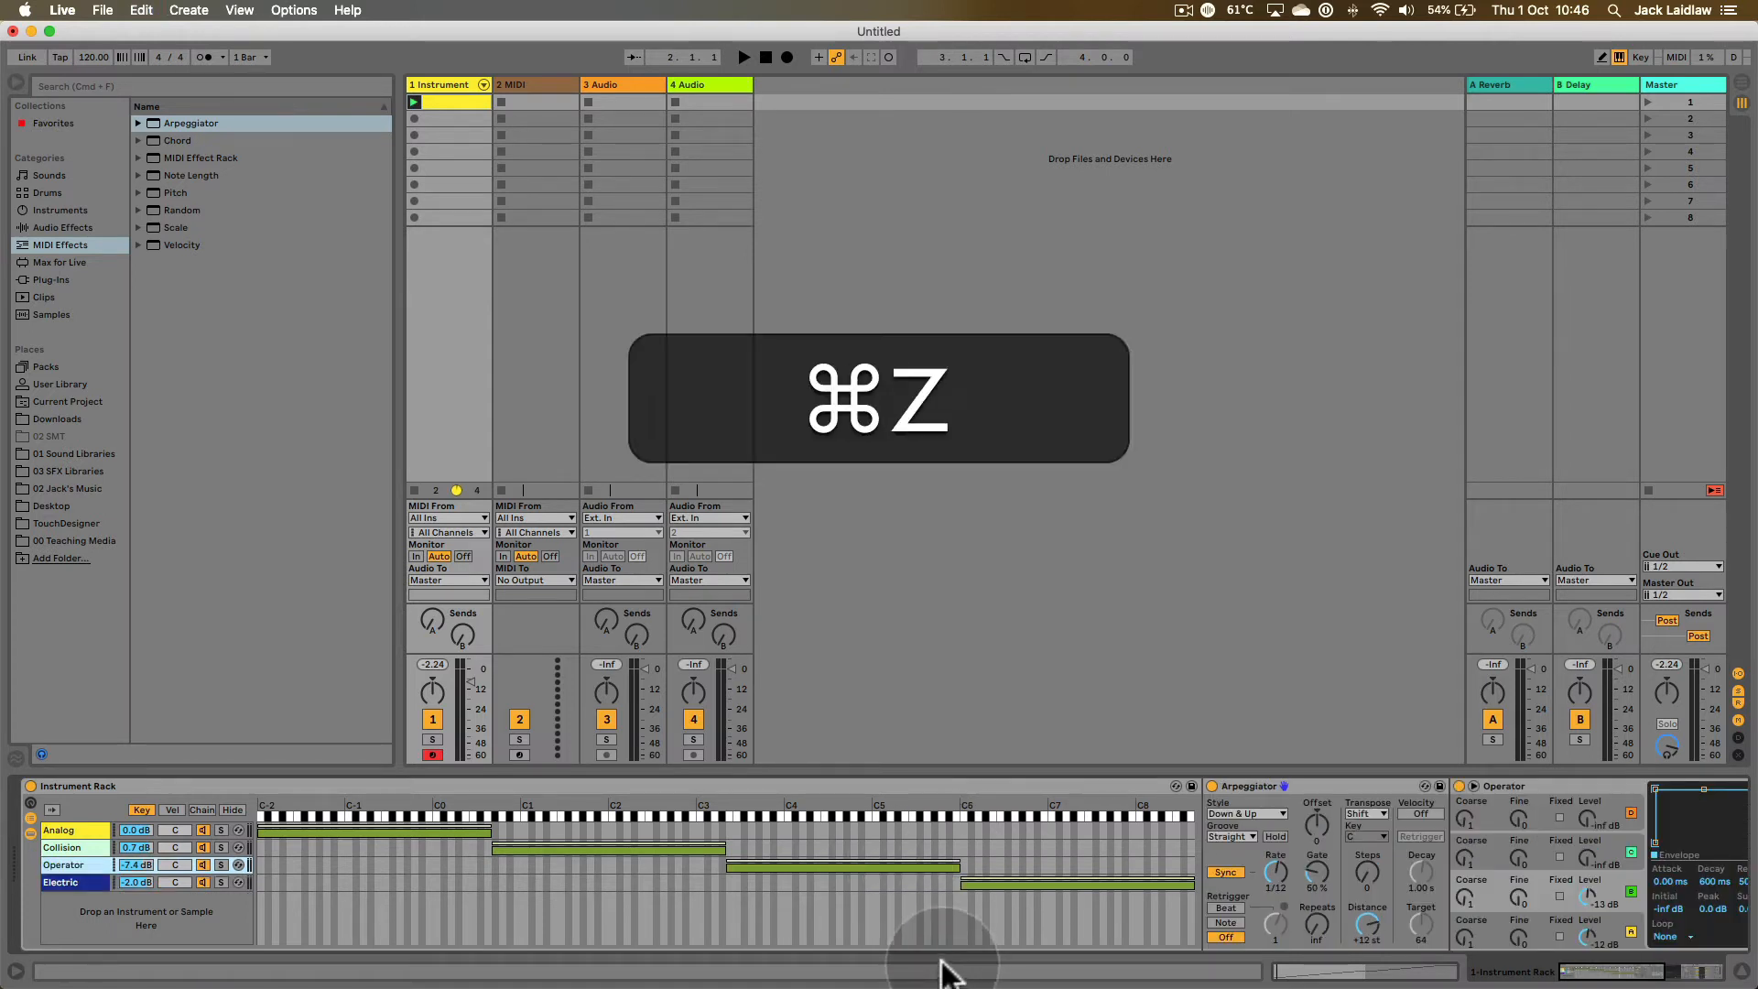
# - In the clip, shrink the velocity lane and raise the velocities of the looped notes D1 to C2 to between 64 and 127
pyautogui.doubleClick(458, 101)
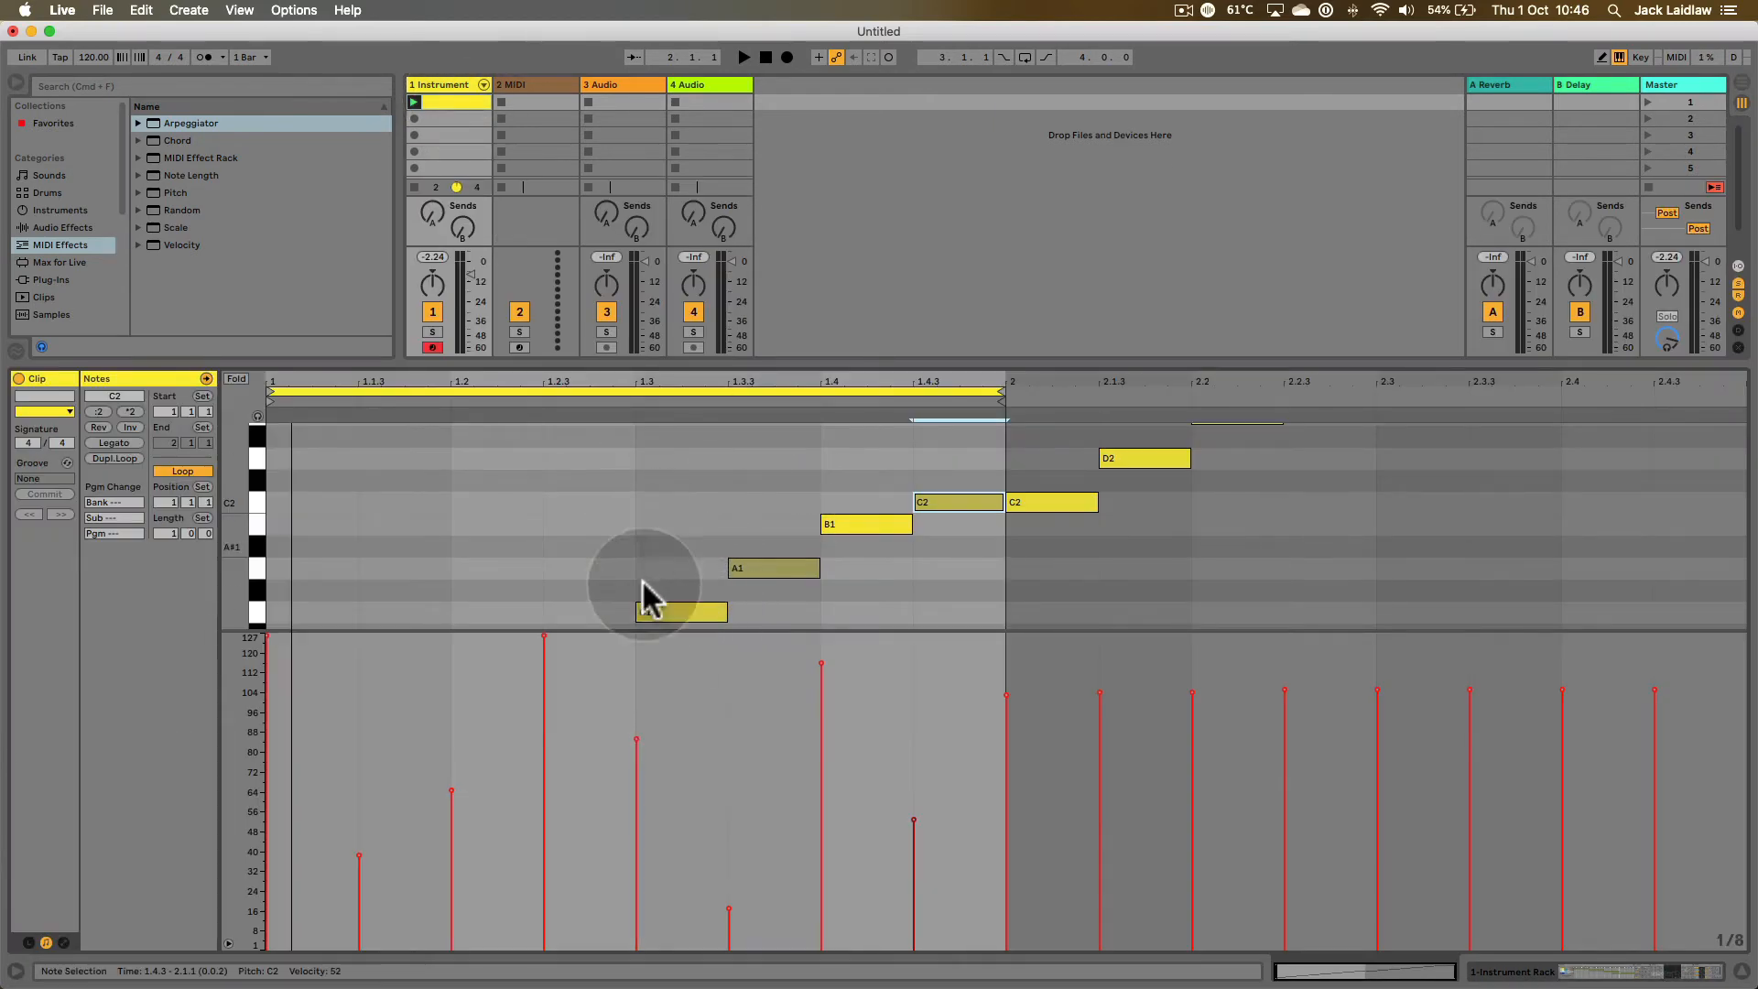
pyautogui.click(442, 726)
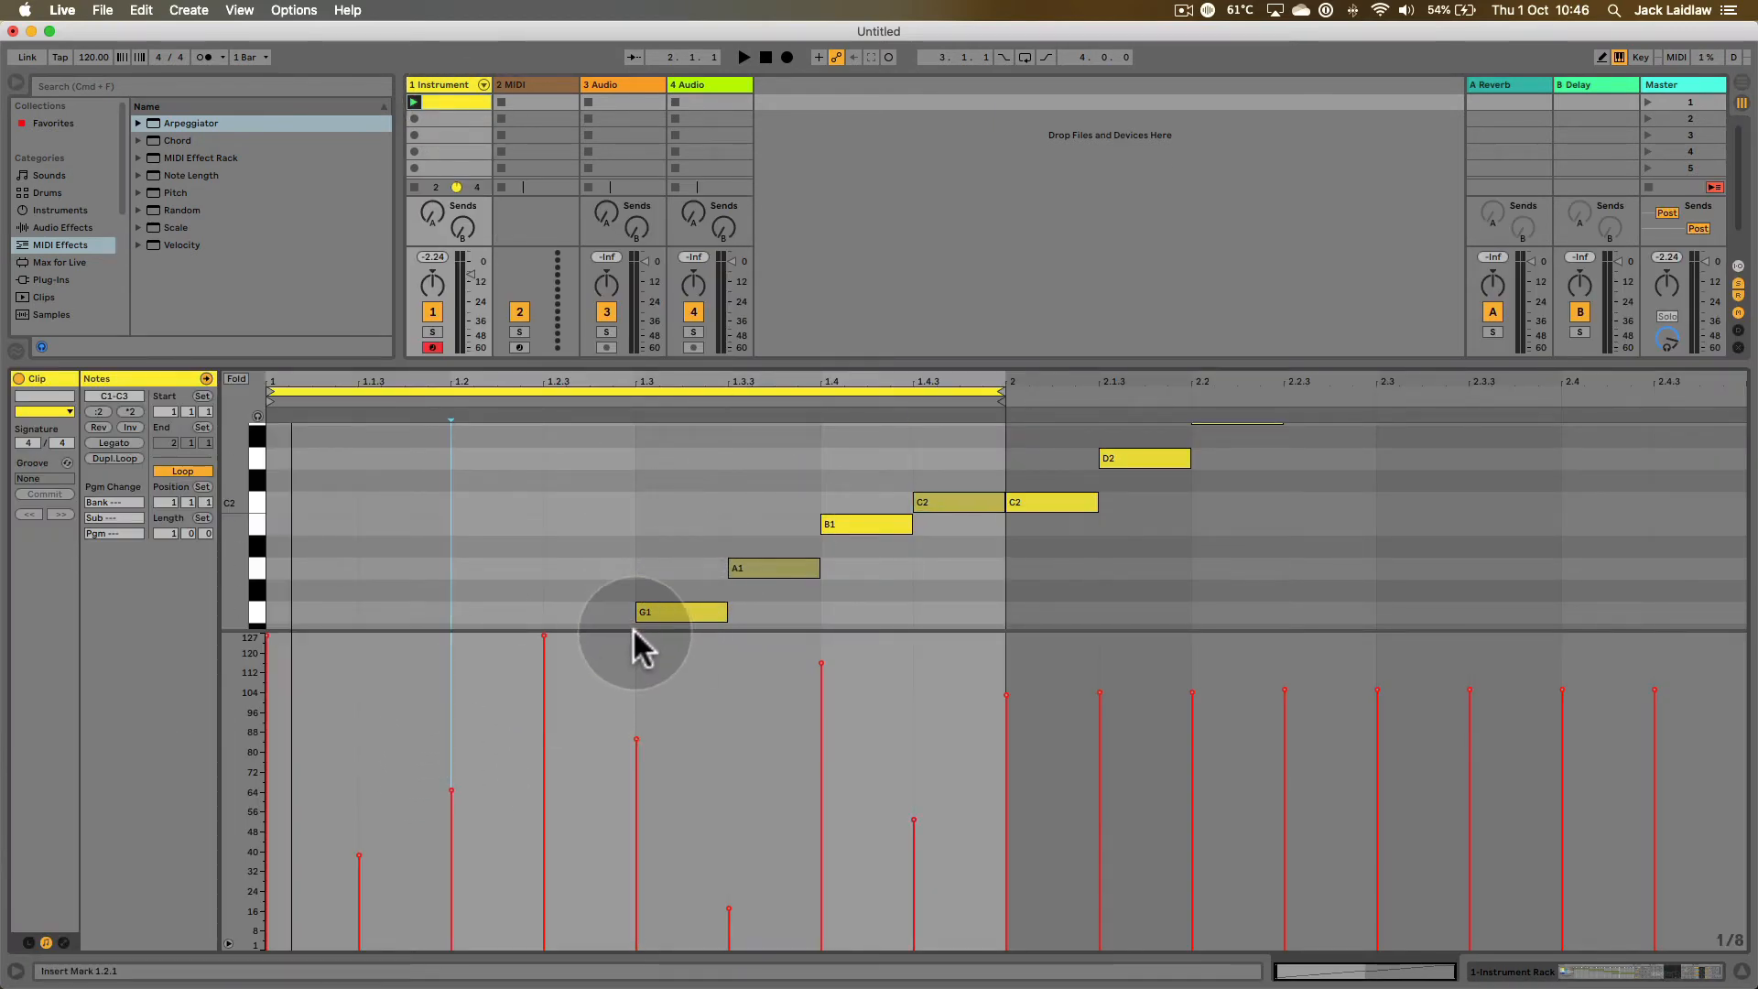
pyautogui.moveTo(431, 631); pyautogui.dragTo(428, 830)
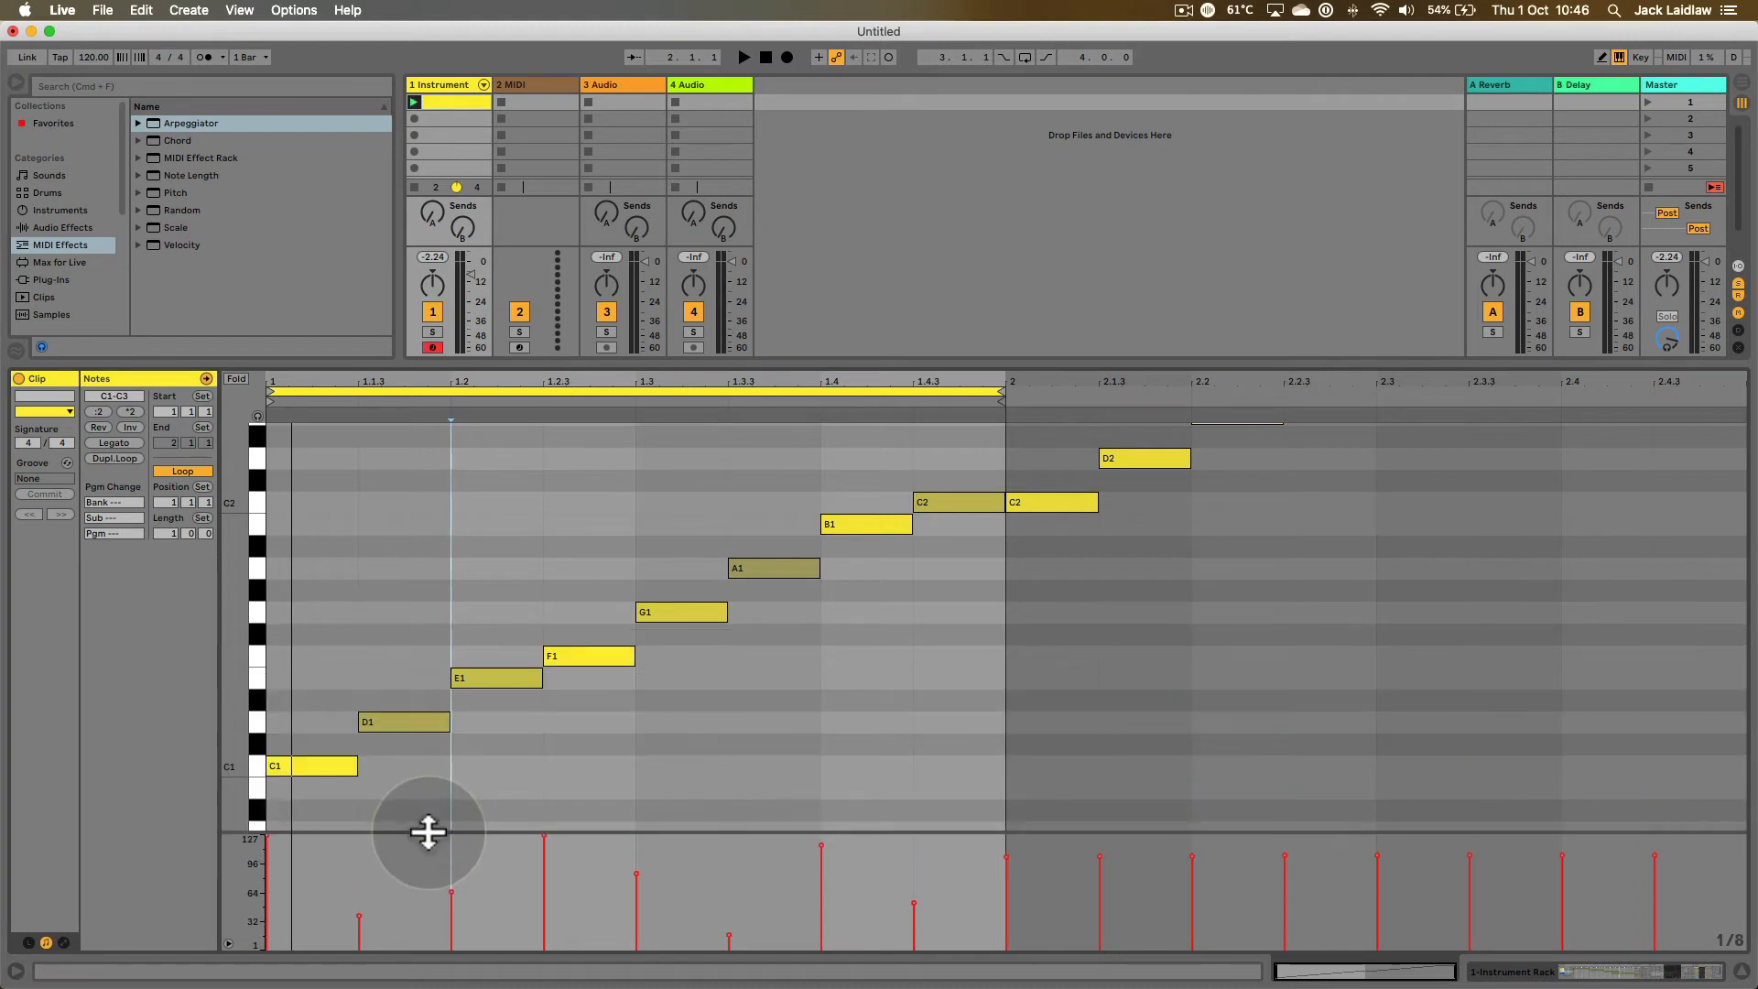
pyautogui.moveTo(325, 483)
pyautogui.mouseDown()
pyautogui.moveTo(541, 772)
pyautogui.moveTo(966, 731)
pyautogui.mouseUp()
pyautogui.moveTo(636, 875); pyautogui.dragTo(561, 853)
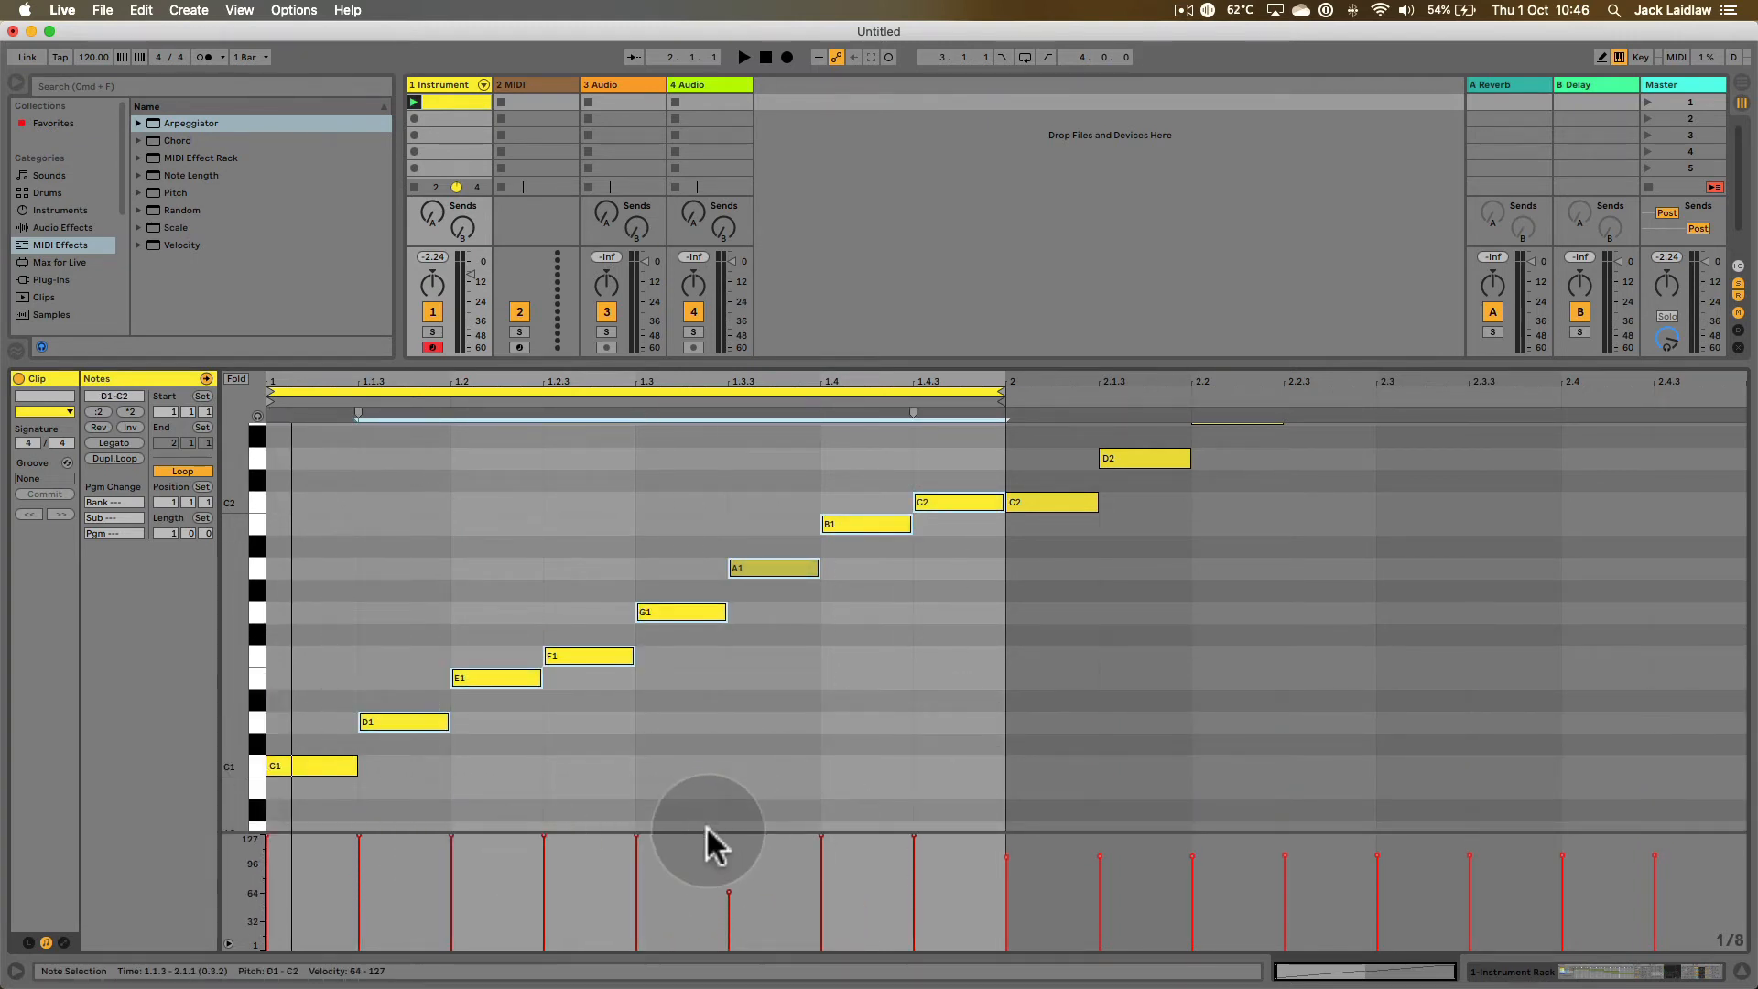
# - Level the velocities of the looped notes, setting D1 to C2 to 101 and lowering C1 to match
pyautogui.moveTo(728, 891); pyautogui.dragTo(734, 857)
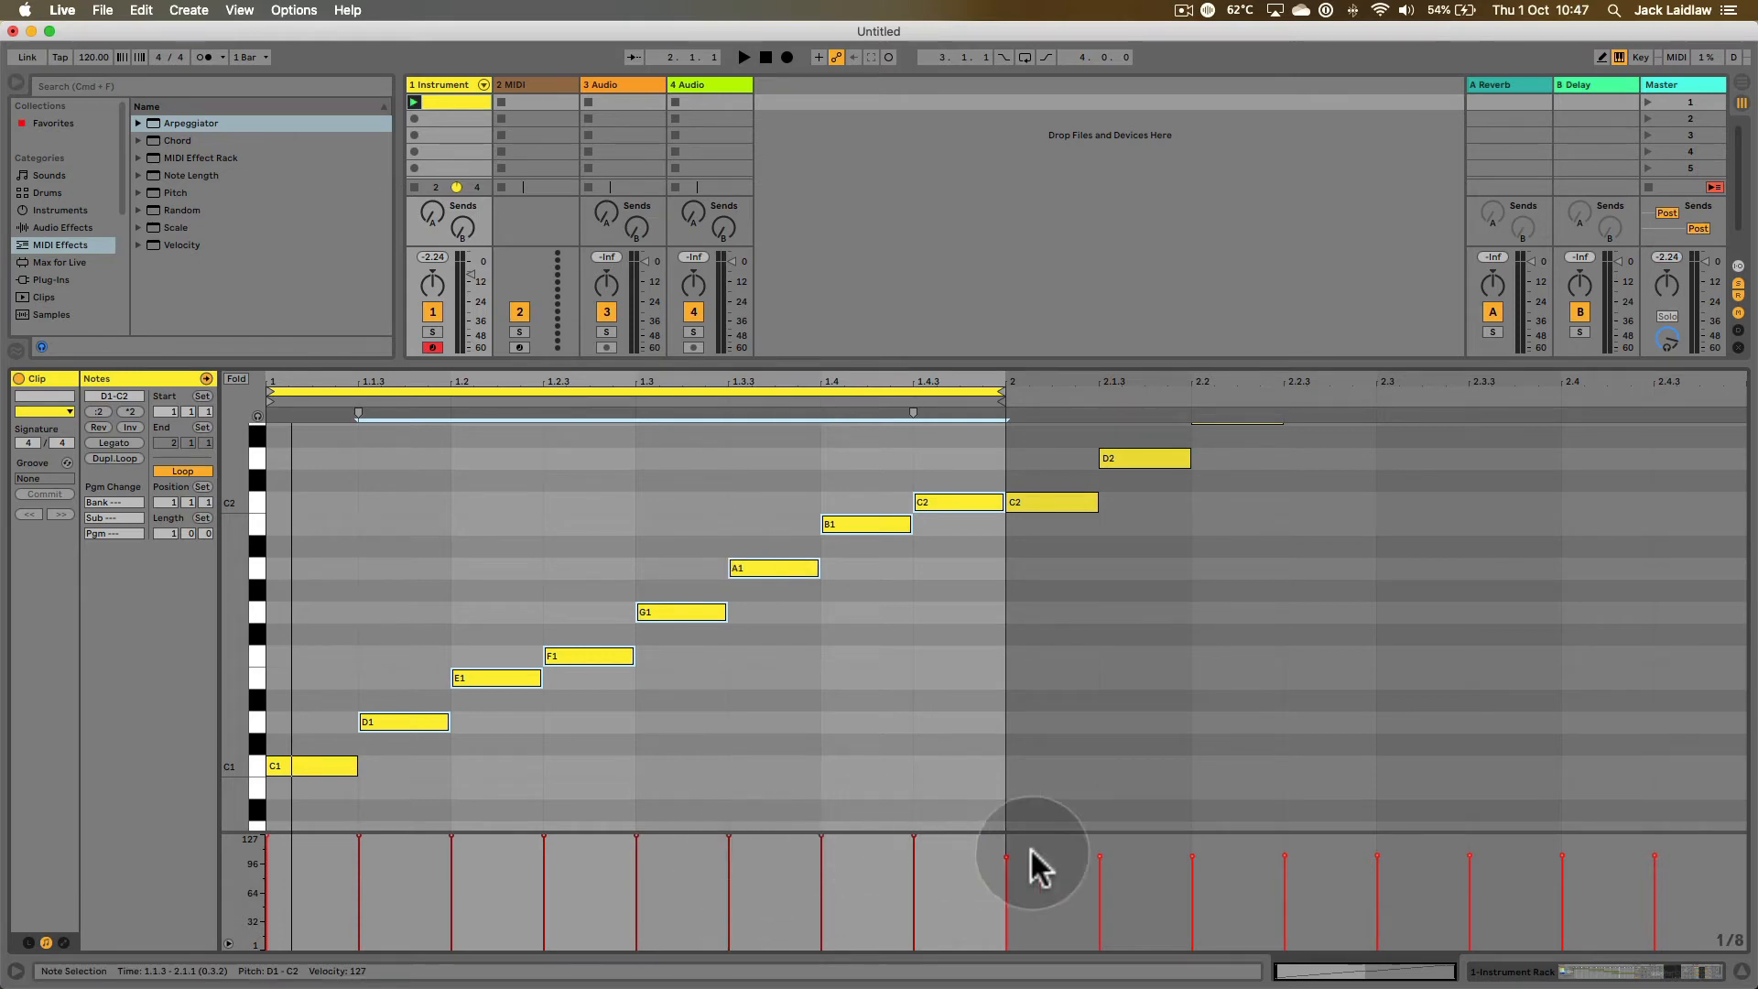
pyautogui.moveTo(914, 836); pyautogui.dragTo(914, 833)
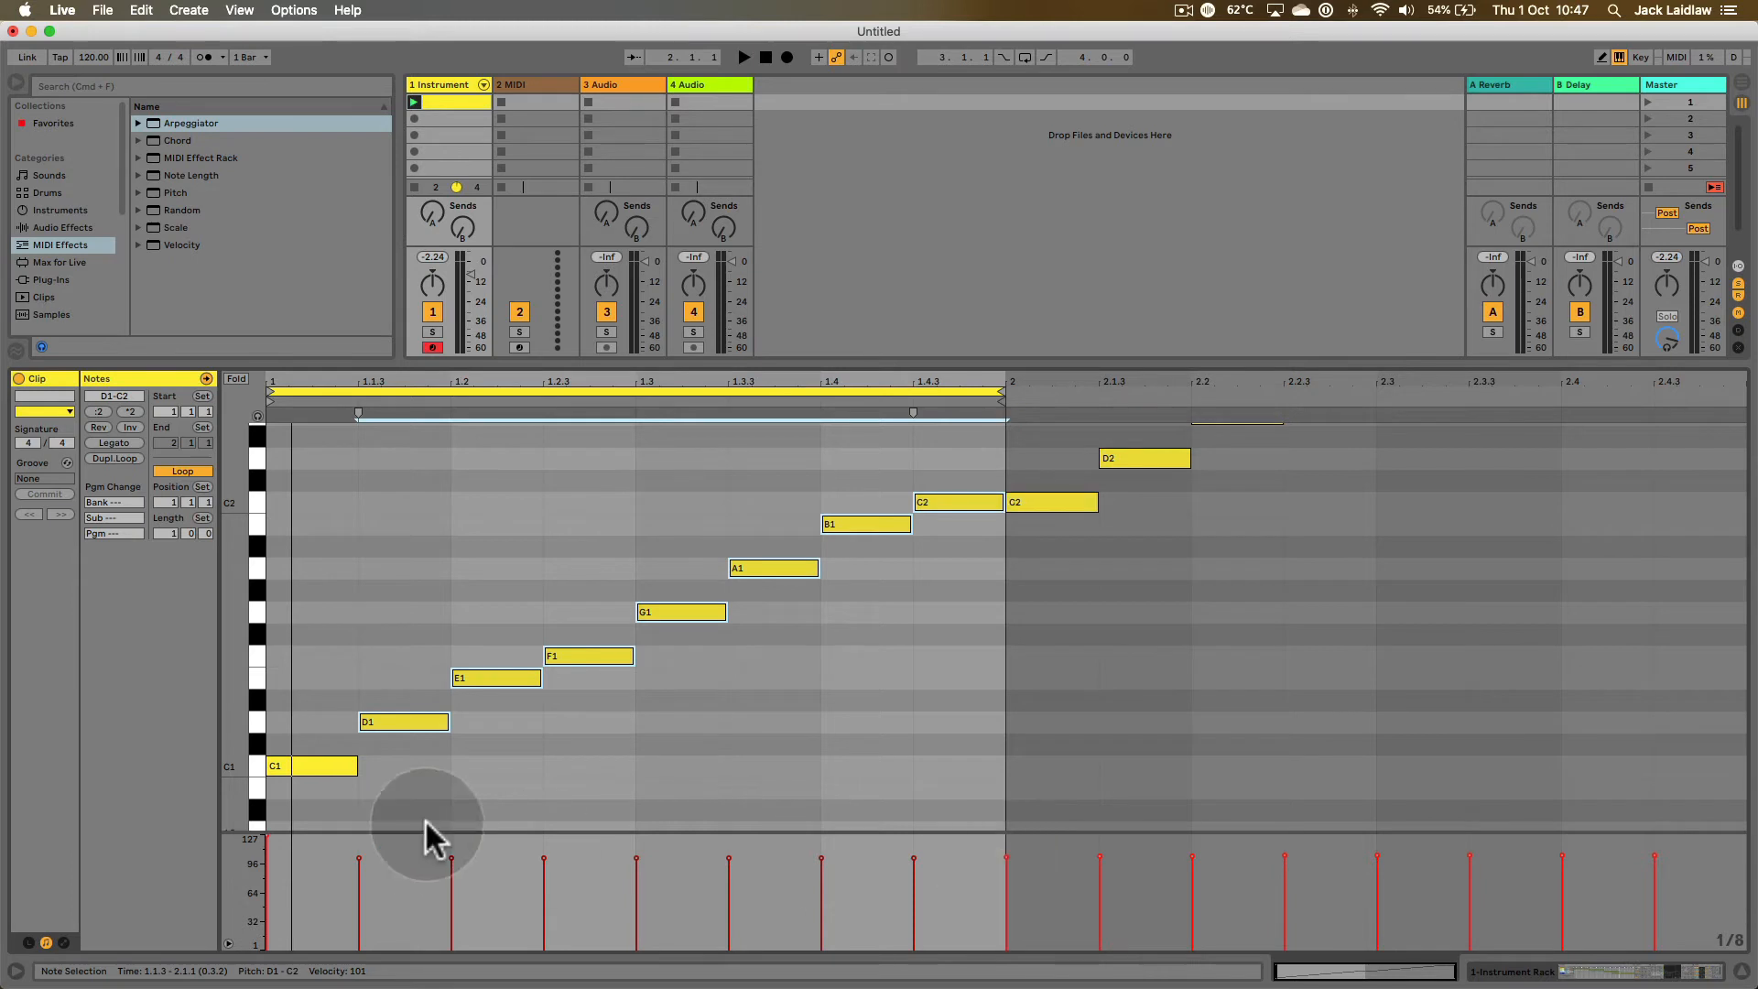
pyautogui.click(267, 858)
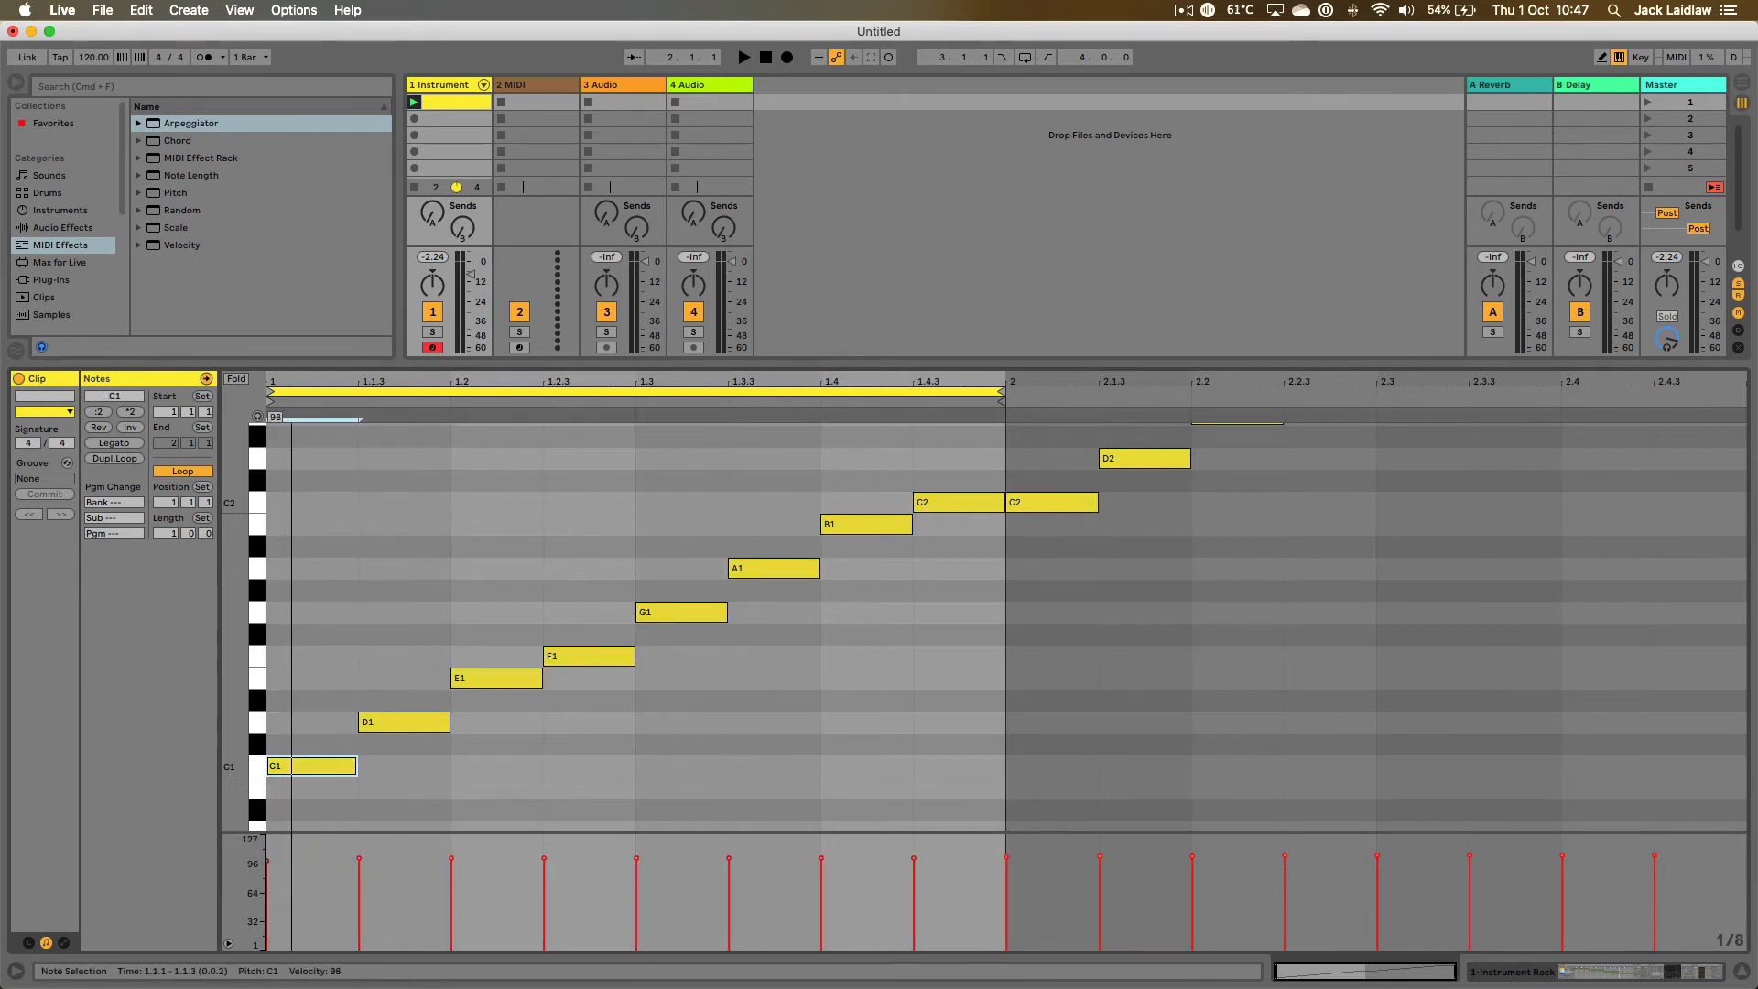
pyautogui.click(726, 745)
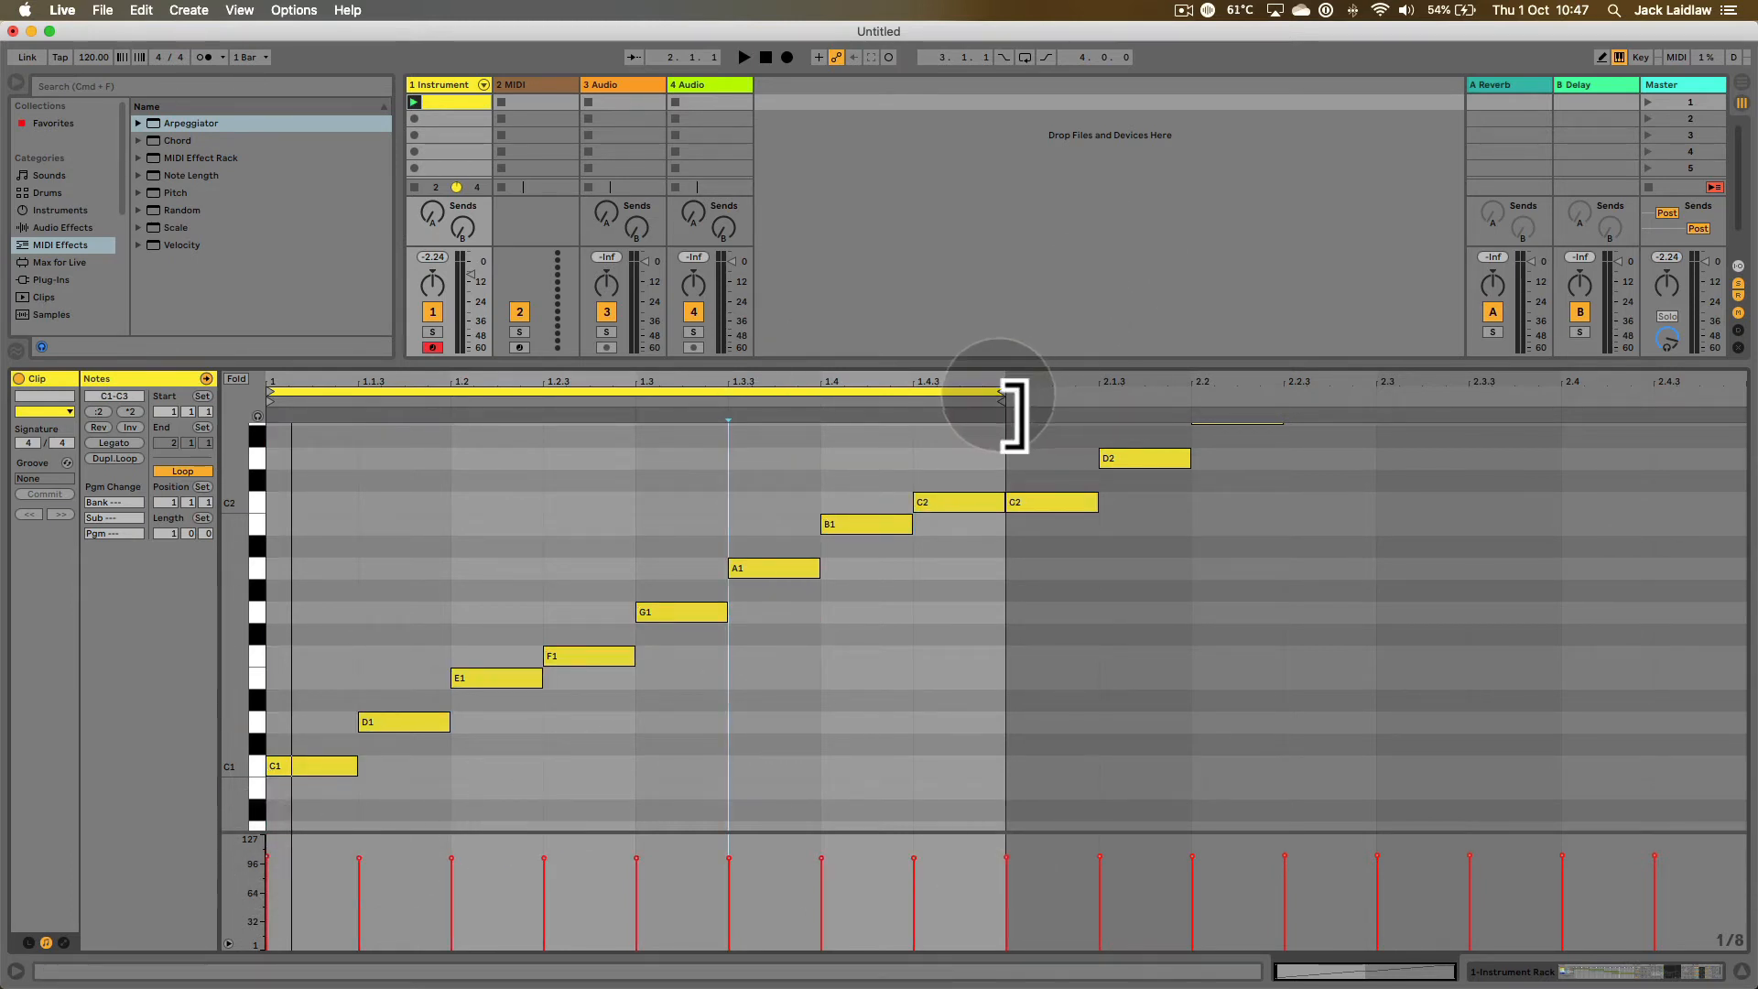
# - Extend the clip's loop to two bars and check the scale notes from C1 up to C3
pyautogui.moveTo(1007, 396); pyautogui.dragTo(1727, 411)
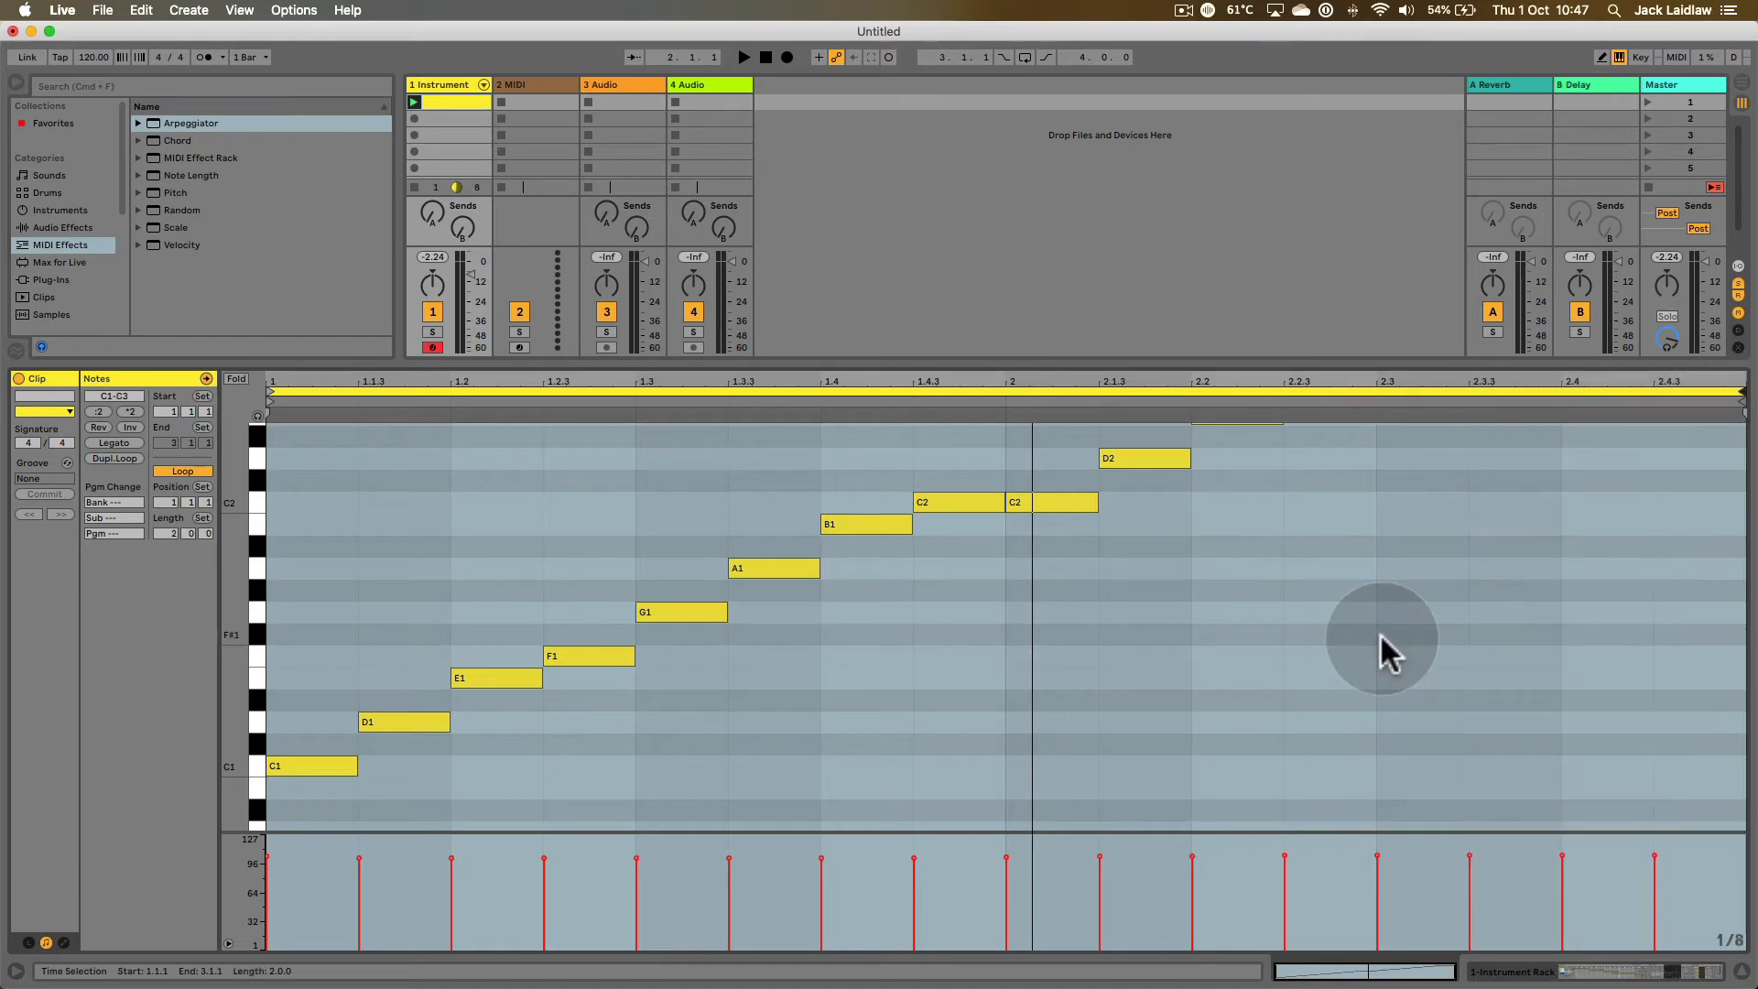
pyautogui.scroll(-1, 1381, 635)
pyautogui.scroll(4, 1381, 634)
pyautogui.scroll(-10, 1381, 634)
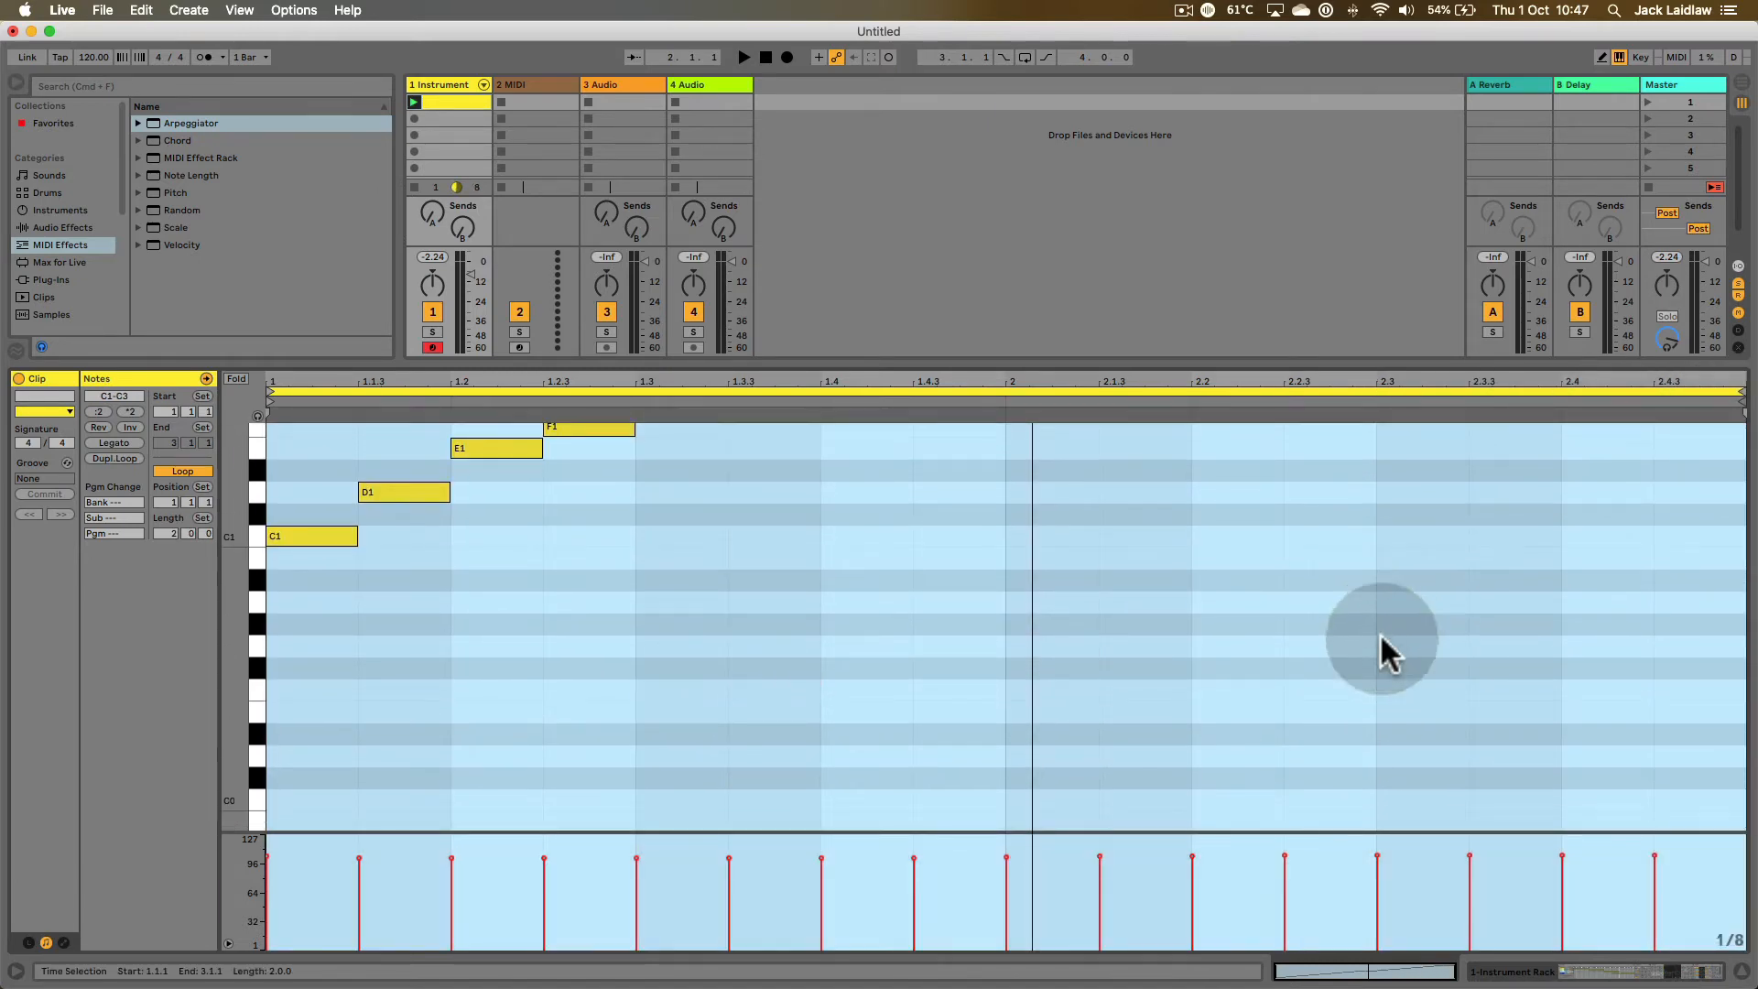
pyautogui.scroll(2, 1381, 634)
pyautogui.scroll(5, 1380, 634)
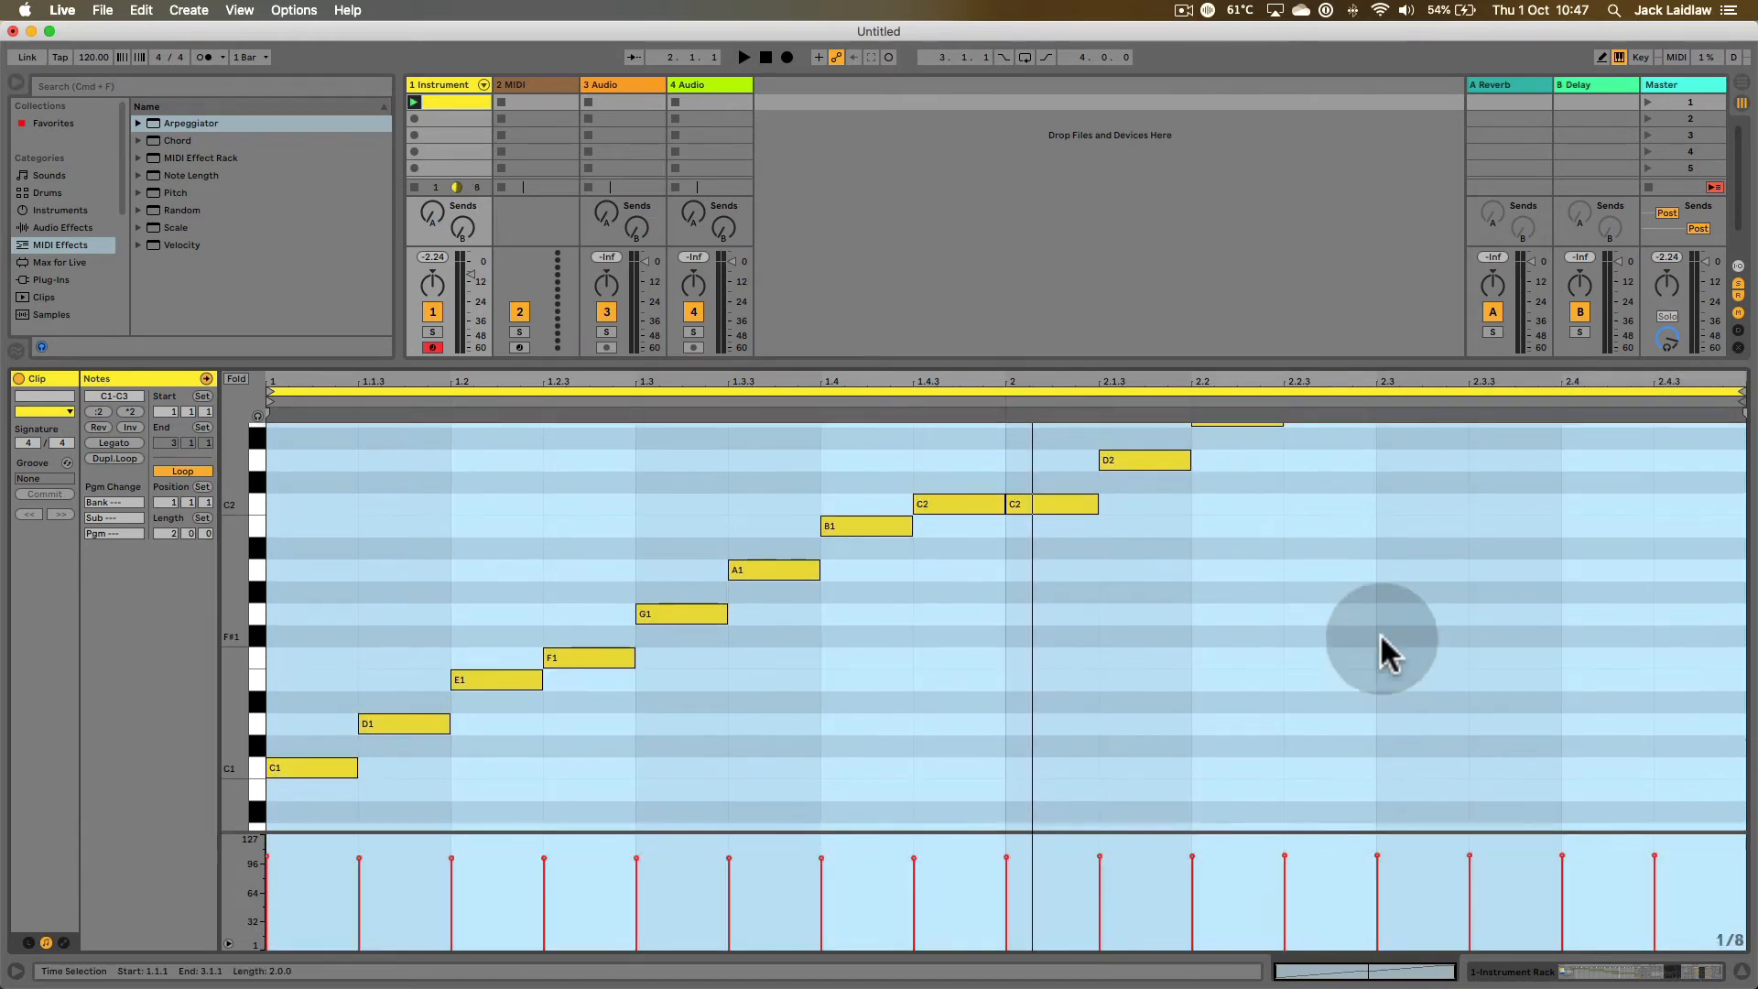
pyautogui.scroll(4, 498, 733)
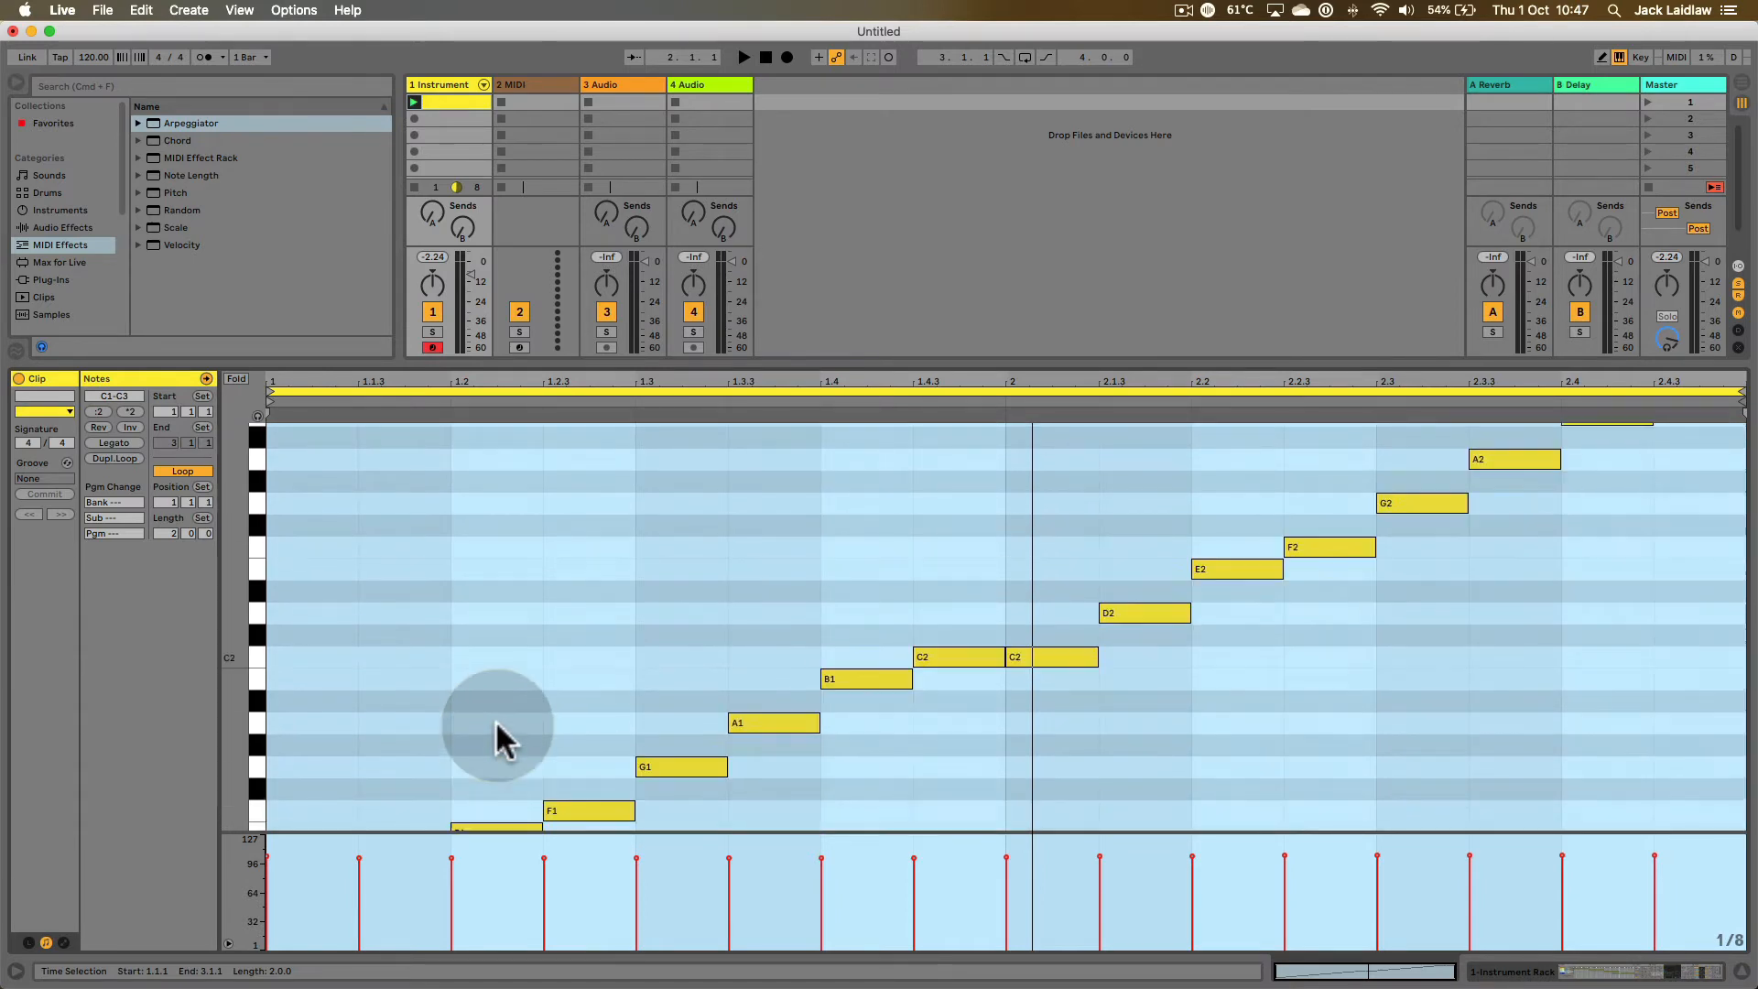
pyautogui.scroll(-2, 498, 732)
pyautogui.scroll(8, 1113, 682)
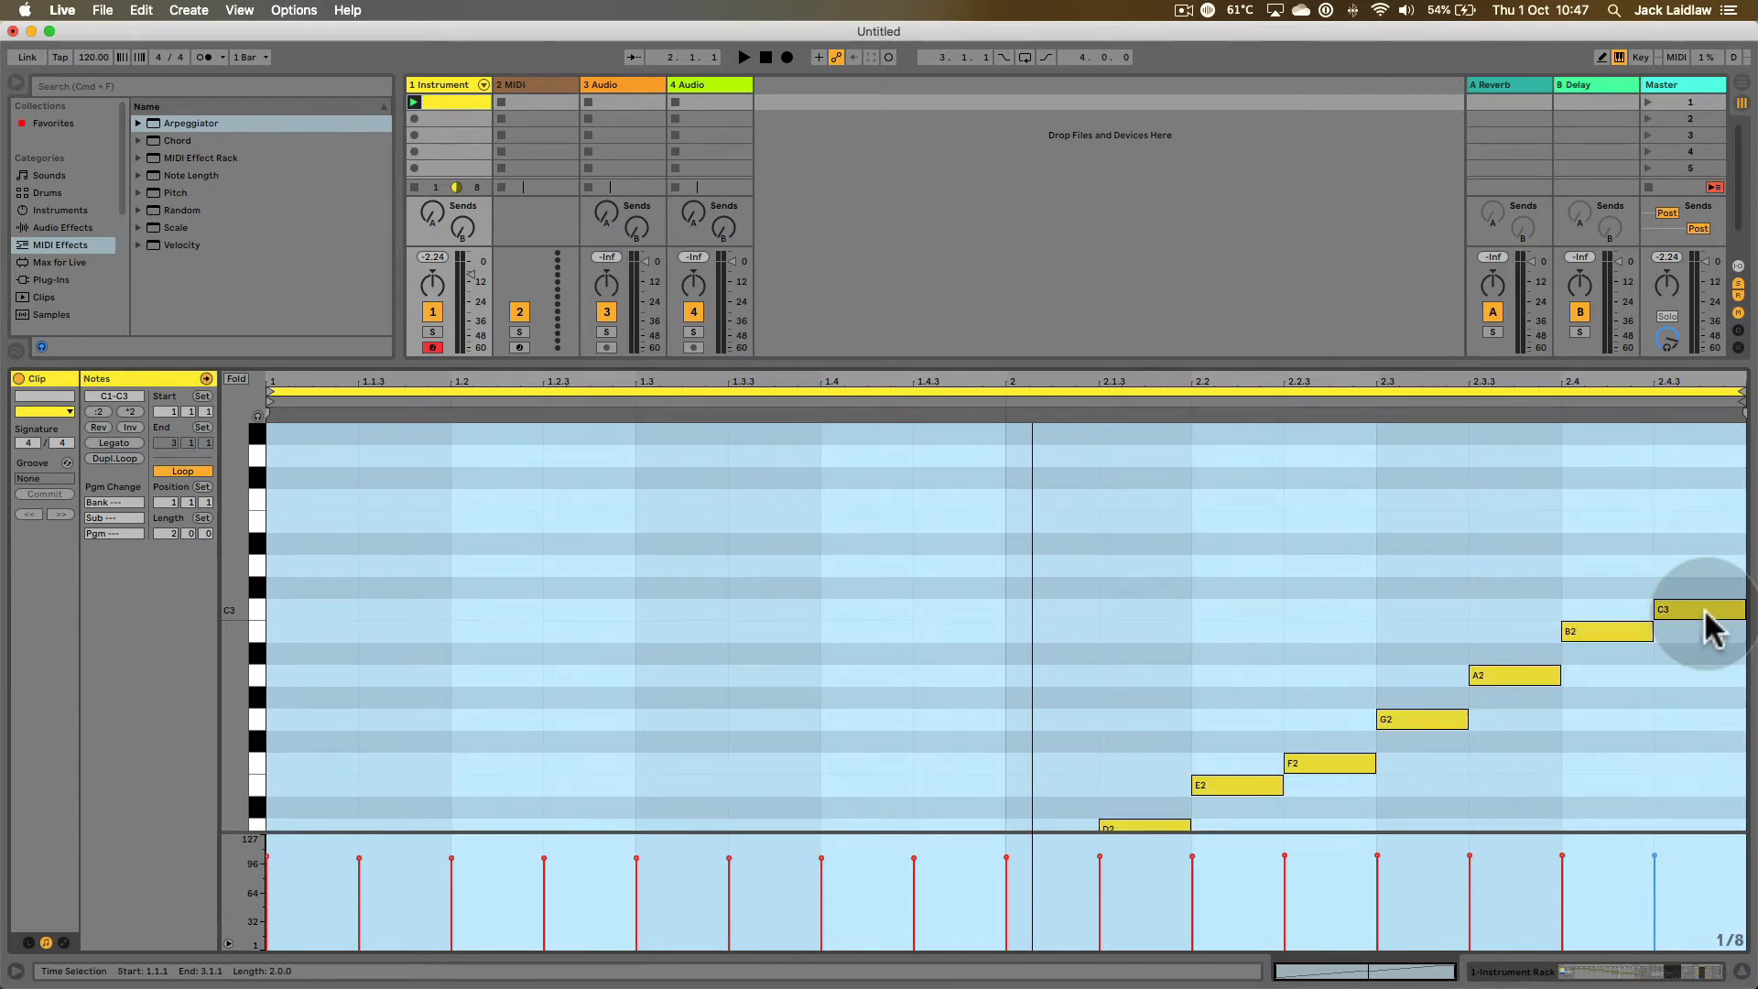
# - Show the Session View with the rack's key zones and select the Collision chain
pyautogui.press('super+Tab')
pyautogui.press('Tab')
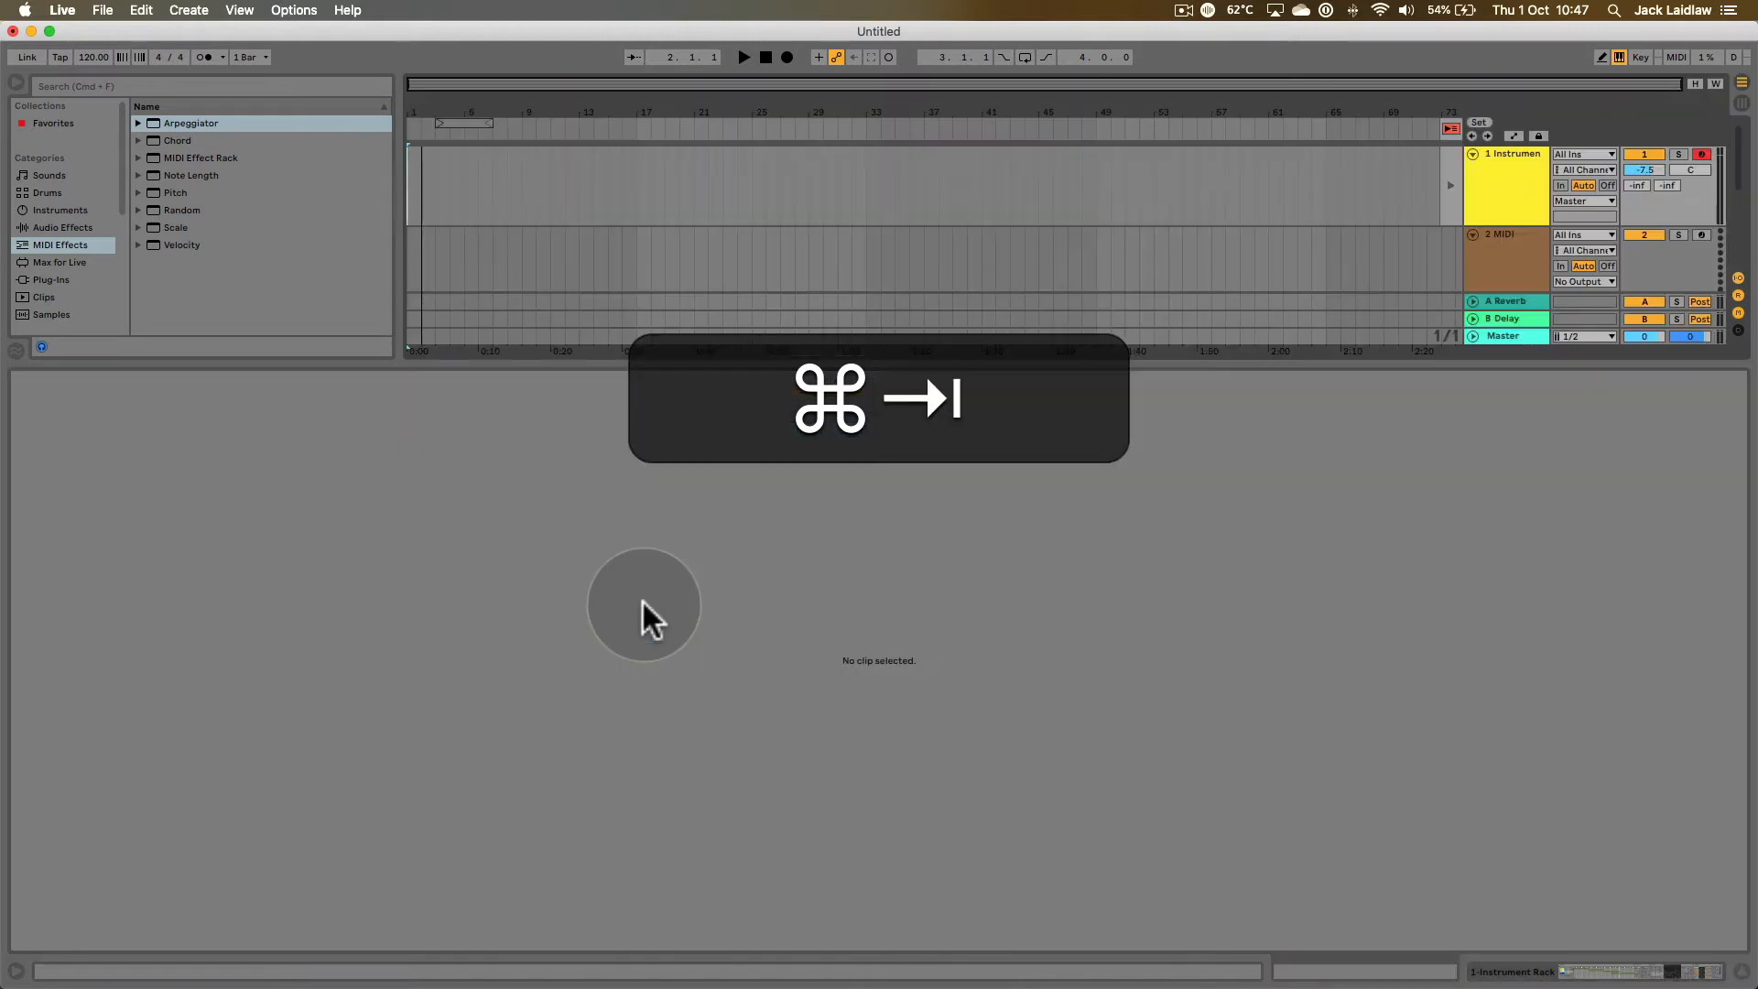
pyautogui.hotkey('shift', 'Tab')
pyautogui.hotkey('shift', 'Tab')
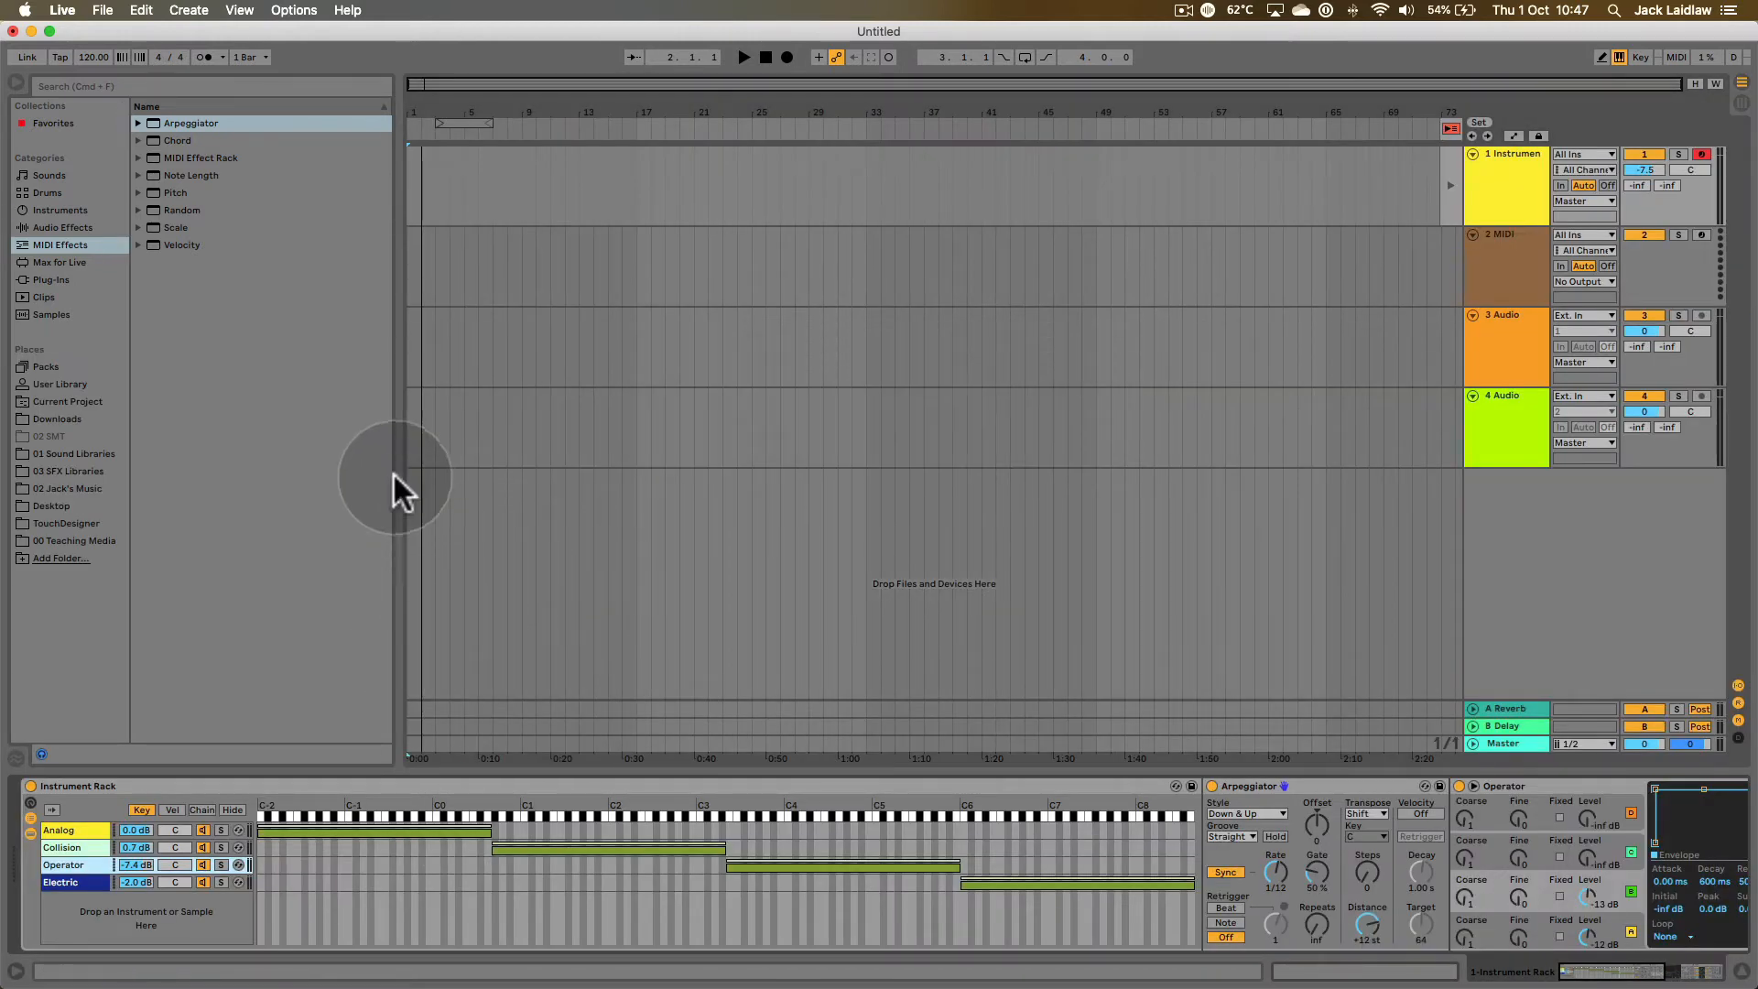
pyautogui.press('Tab')
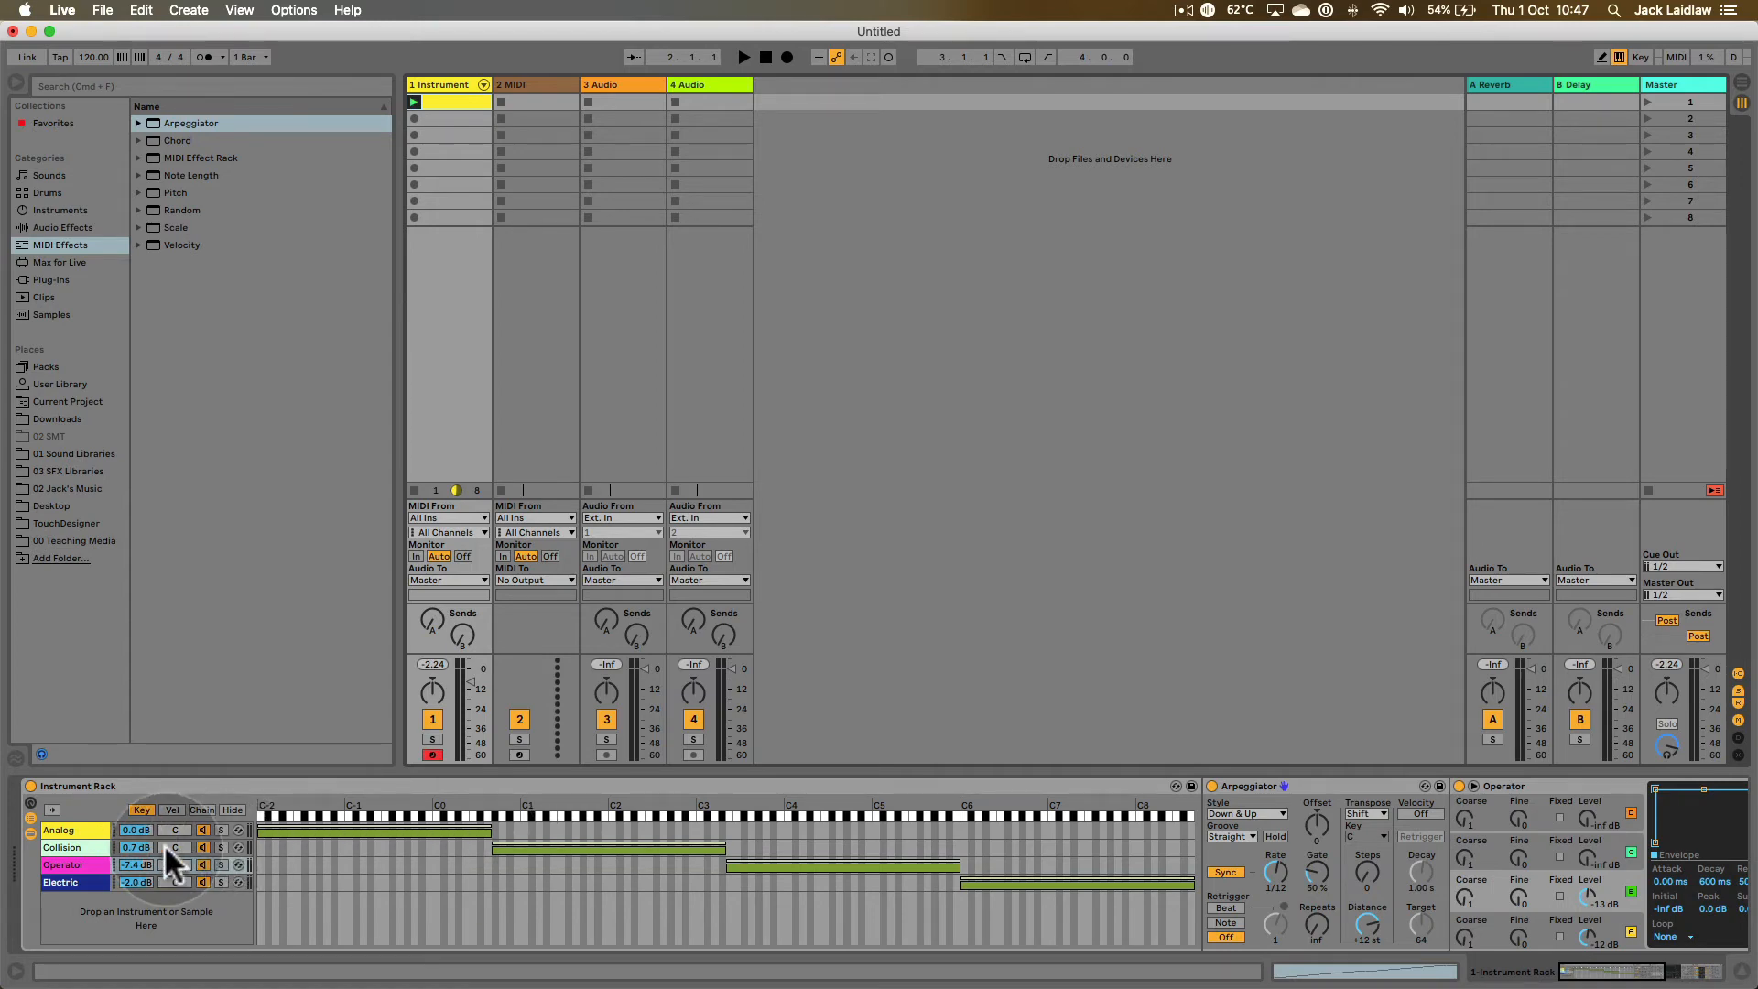
pyautogui.click(74, 845)
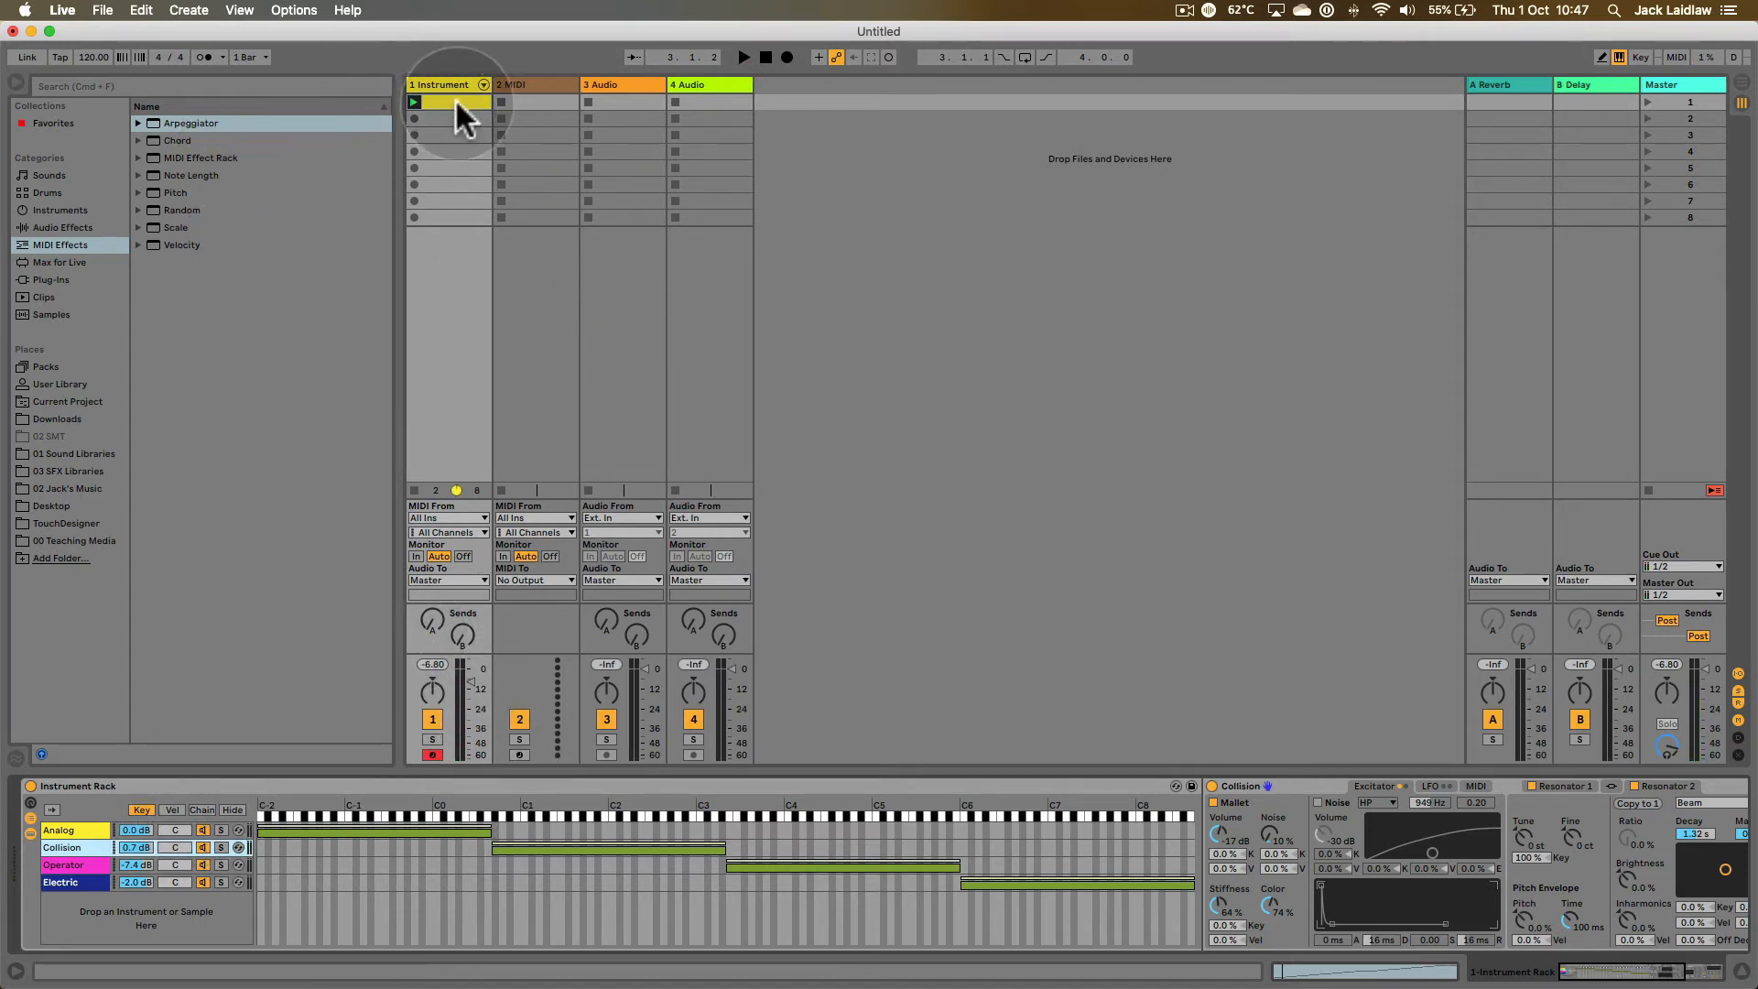
# - Duplicate the scale clip so that copies fill the first four slots of the instrument track
pyautogui.moveTo(458, 94); pyautogui.dragTo(455, 115)
pyautogui.press('super+d')
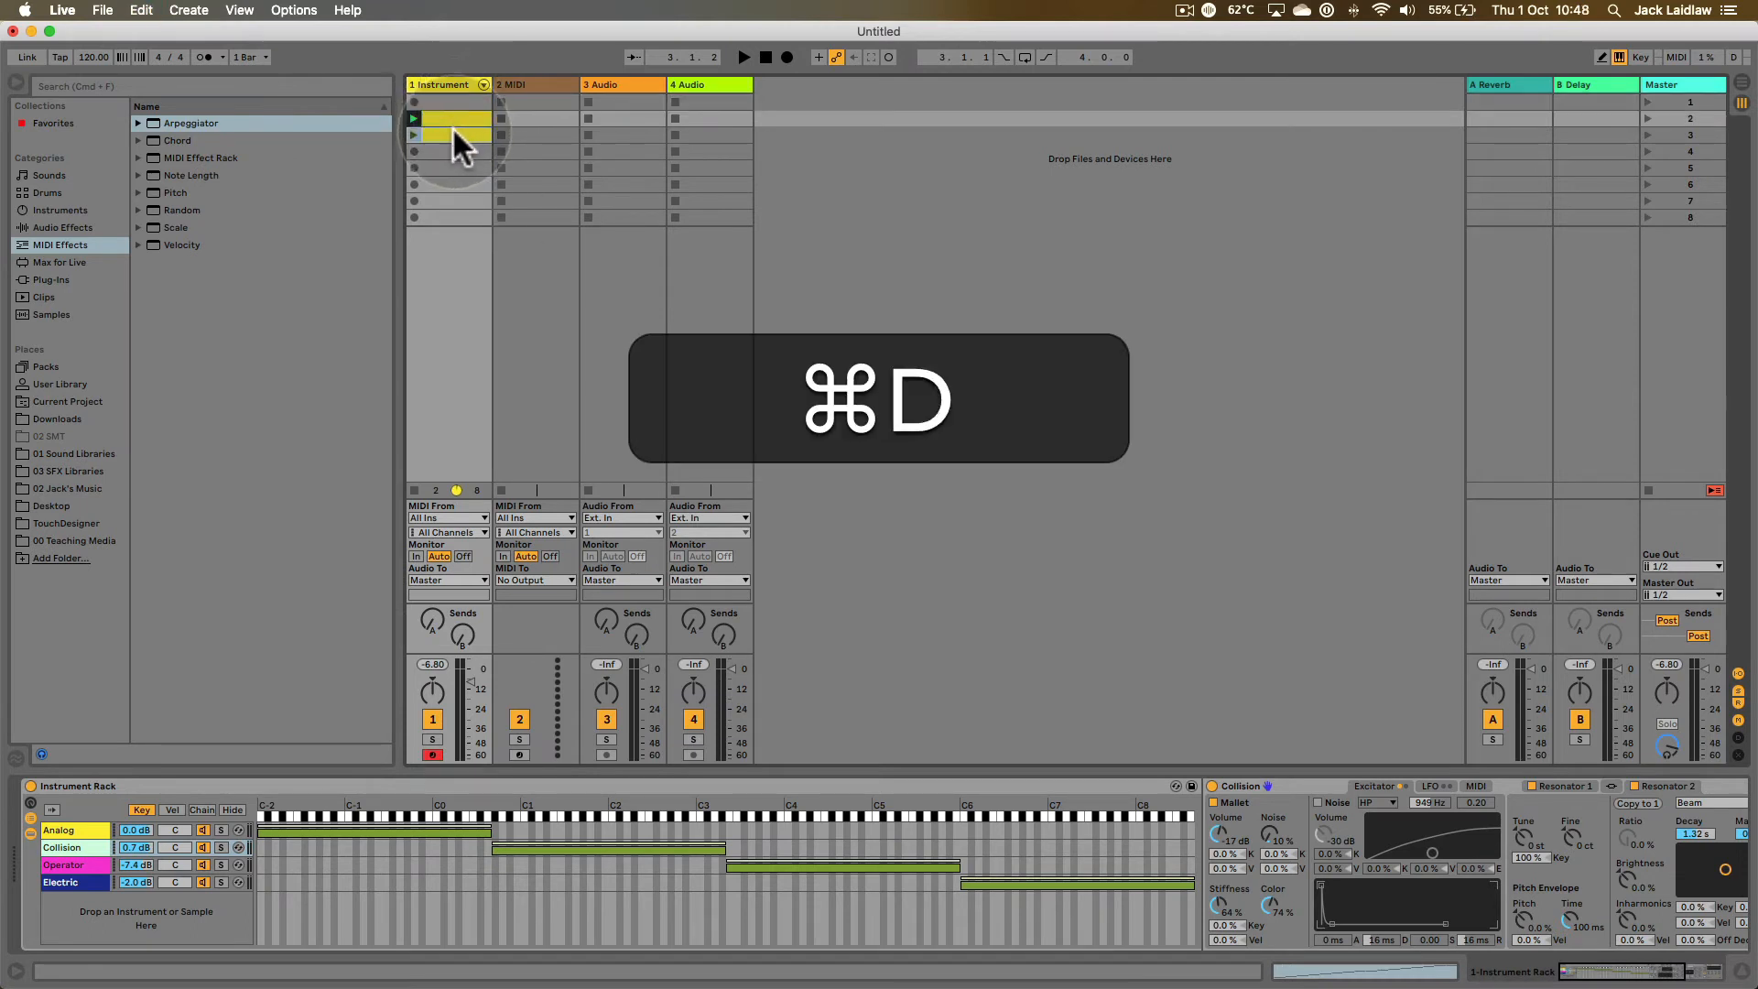
pyautogui.moveTo(453, 130); pyautogui.dragTo(452, 103)
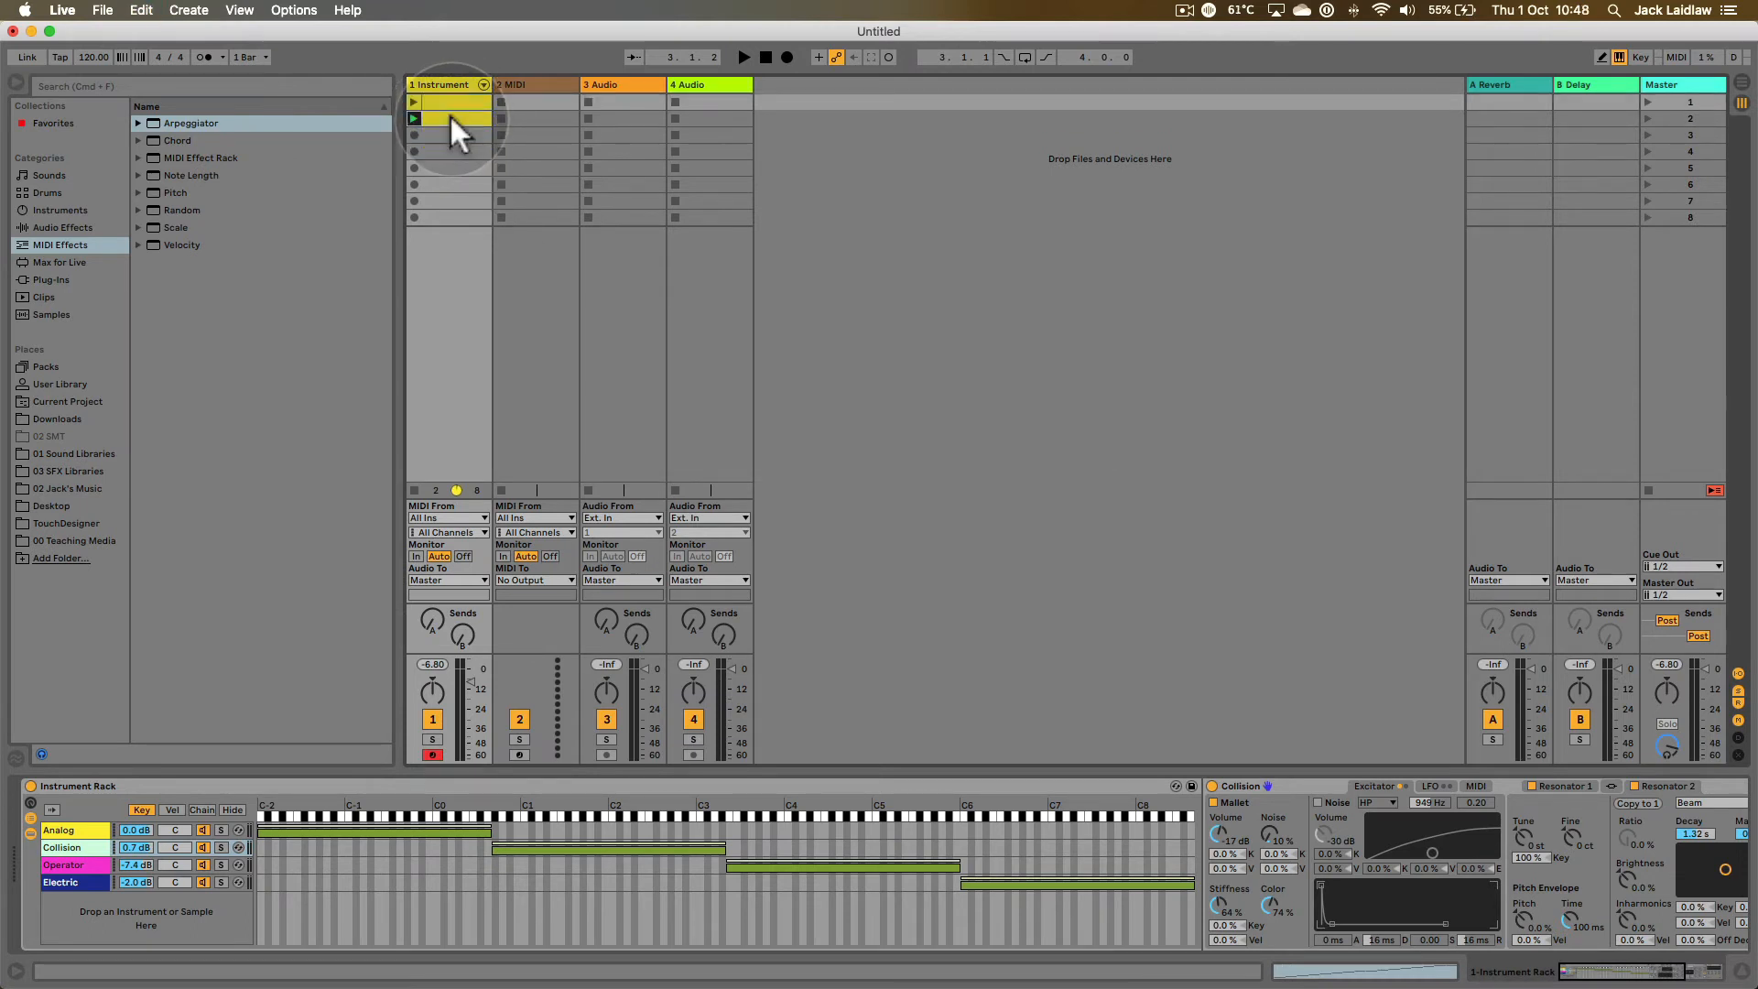
pyautogui.press('super+d')
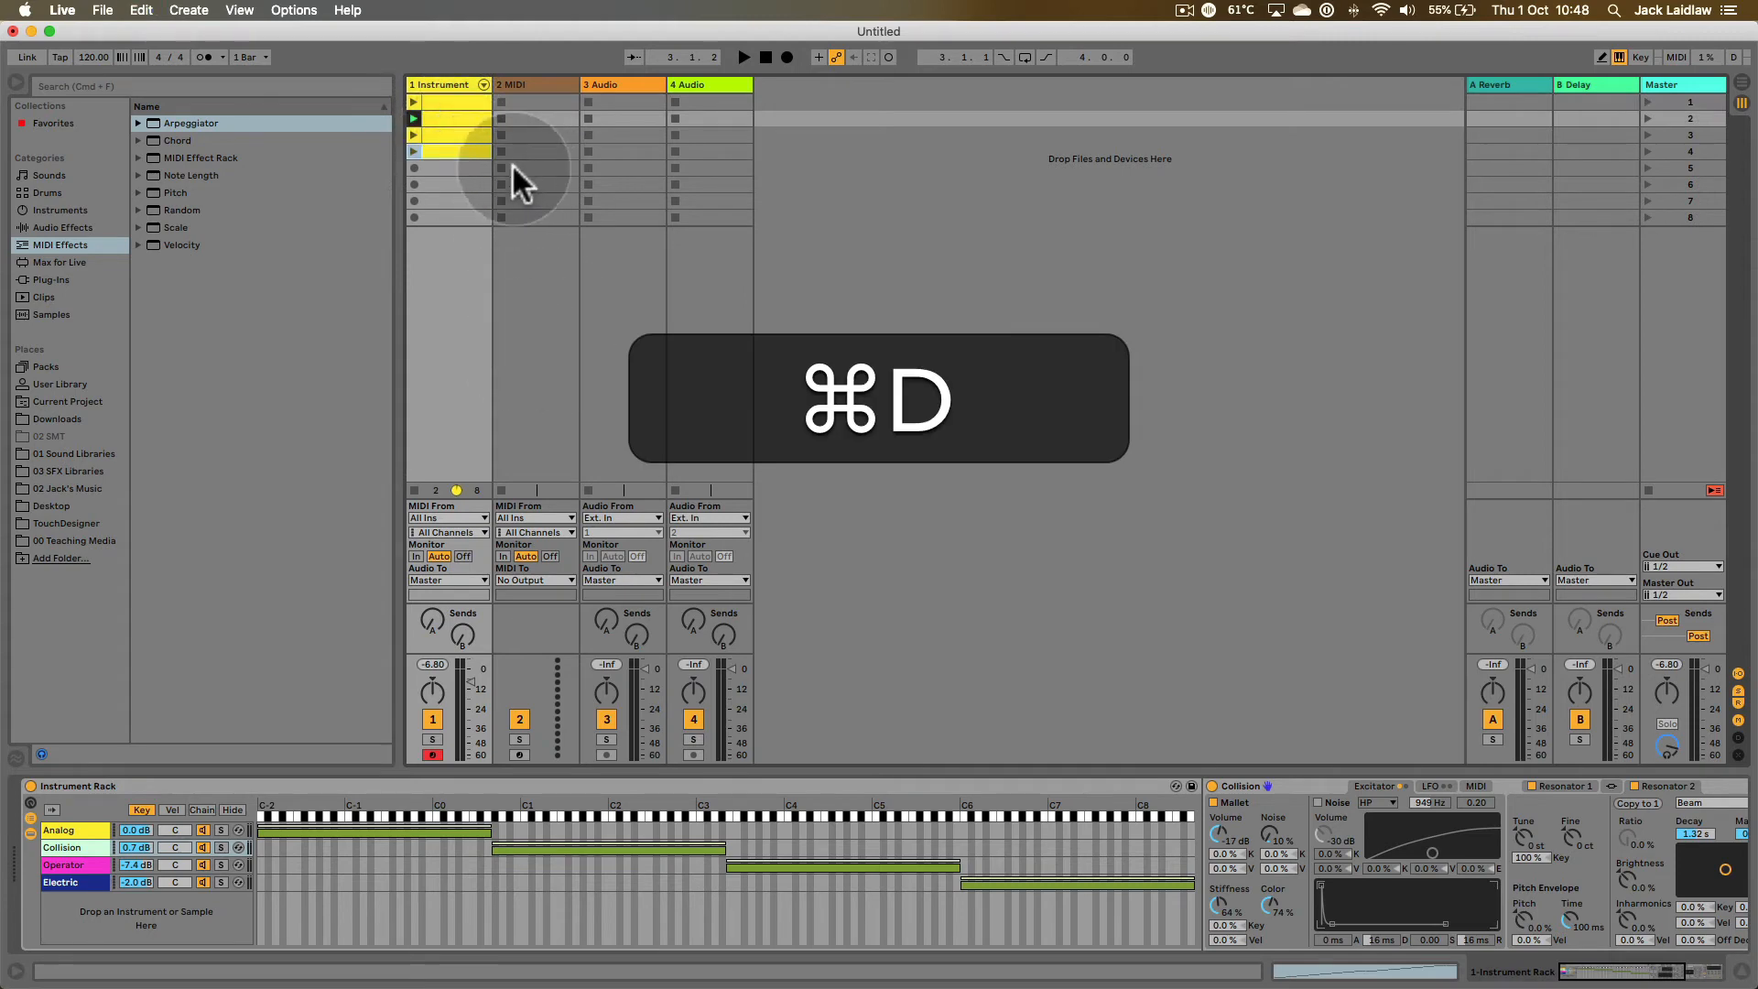
# - Open the first slot's clip and transpose all its notes down three octaves to C-2 through C0
pyautogui.click(450, 100)
pyautogui.doubleClick(452, 102)
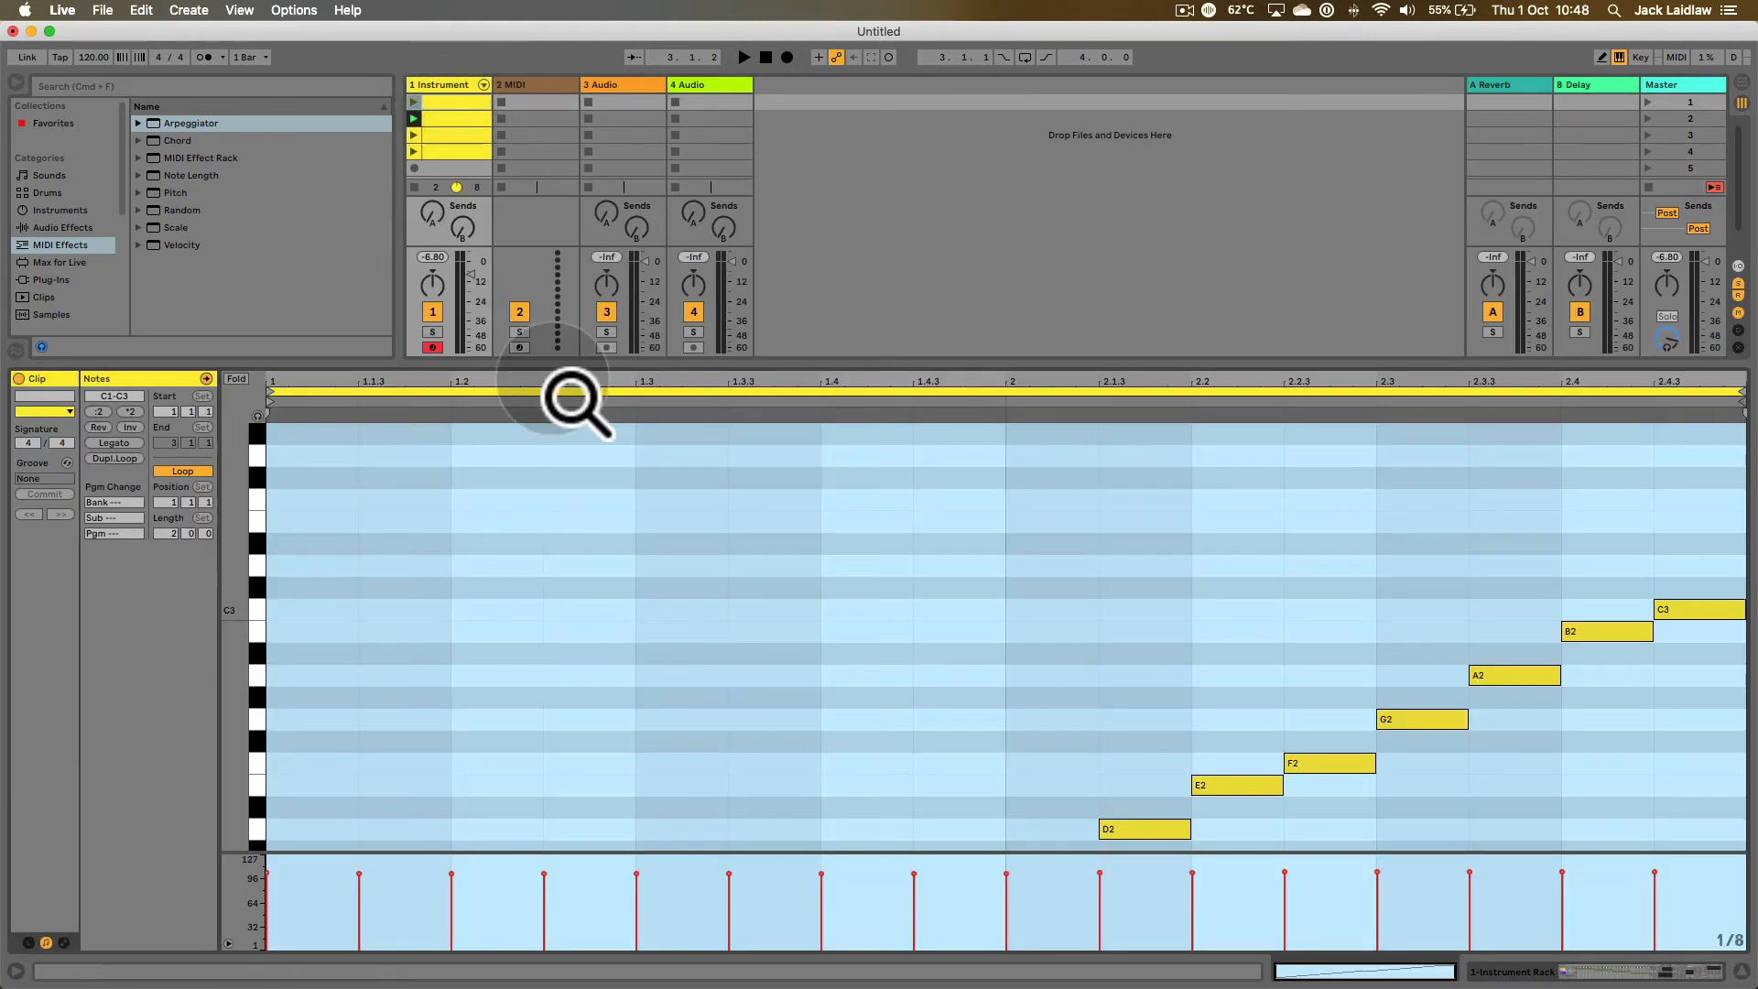
pyautogui.moveTo(557, 364); pyautogui.dragTo(557, 280)
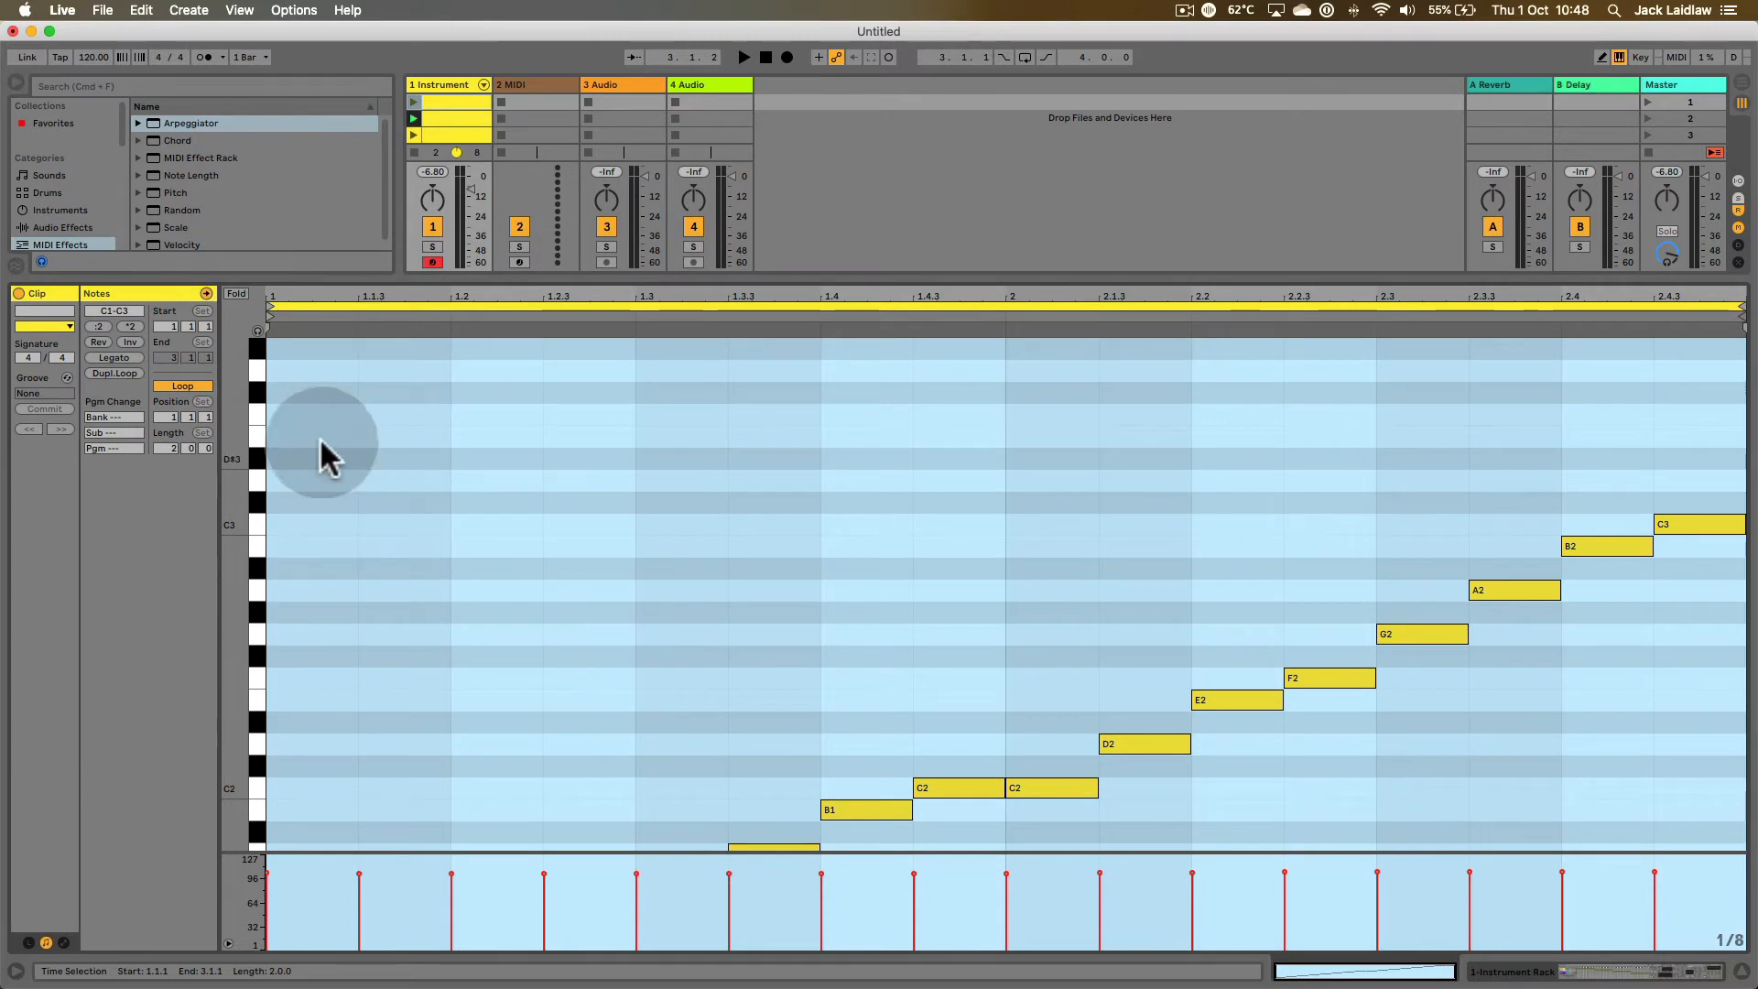
pyautogui.moveTo(249, 460); pyautogui.dragTo(207, 455)
pyautogui.click(361, 584)
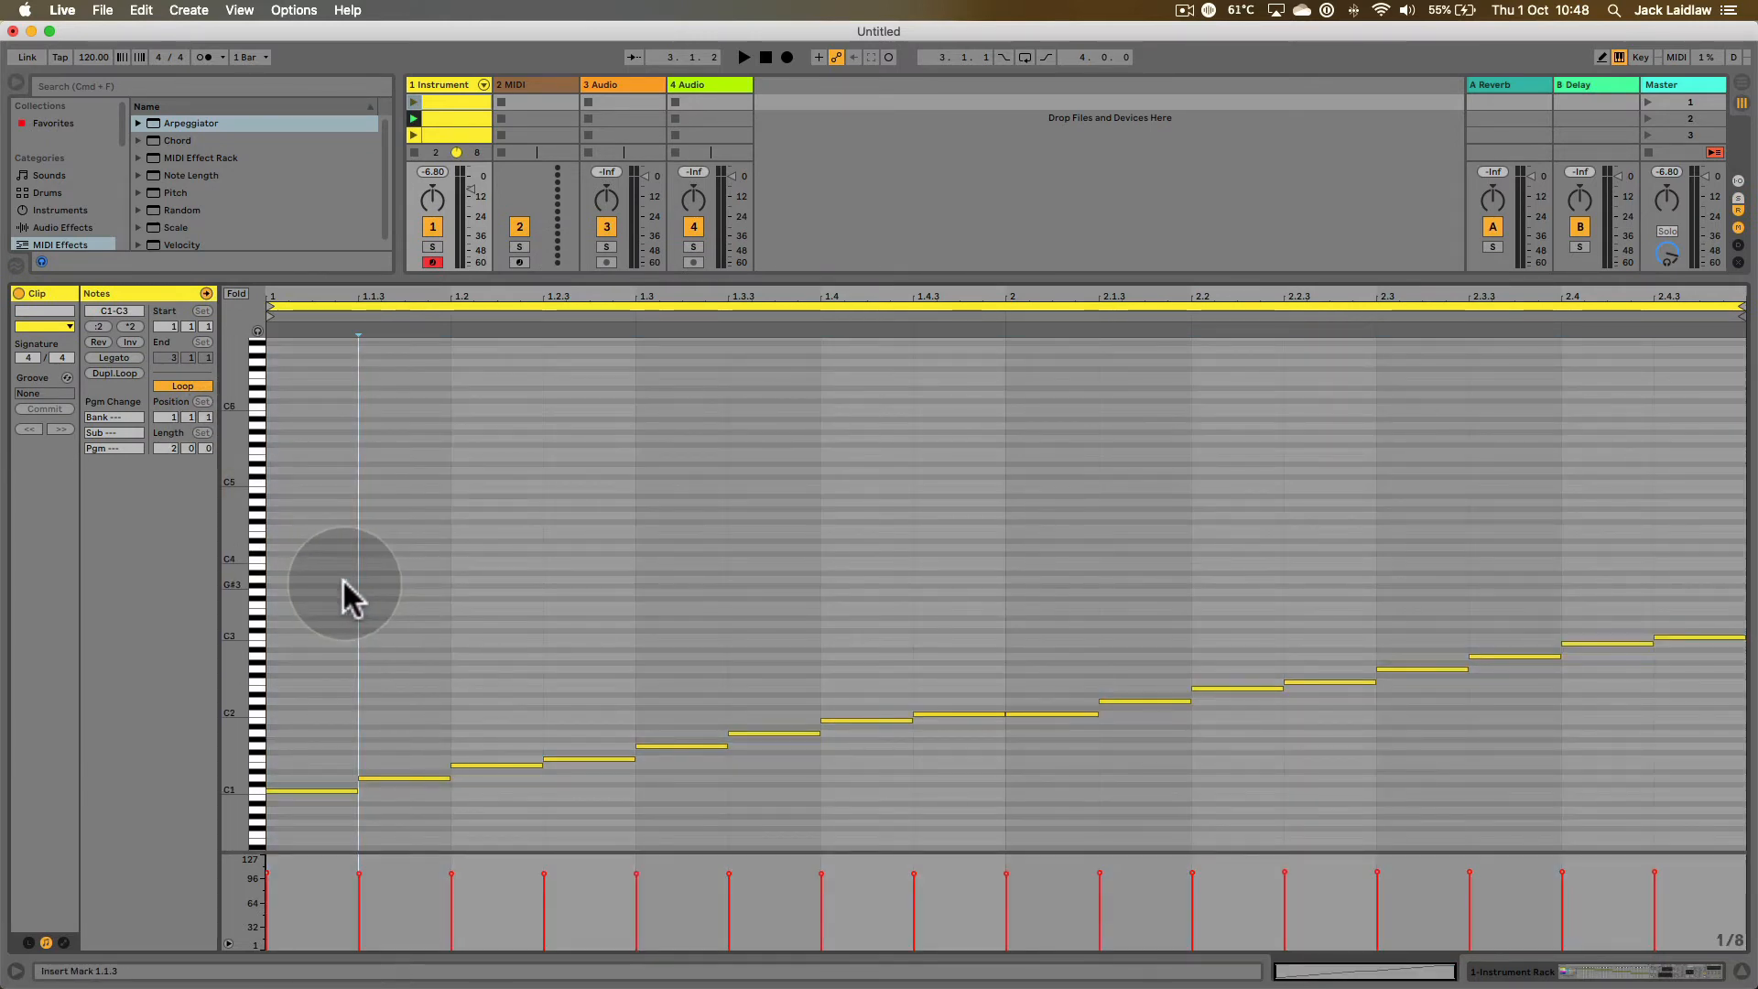
pyautogui.press('super+a')
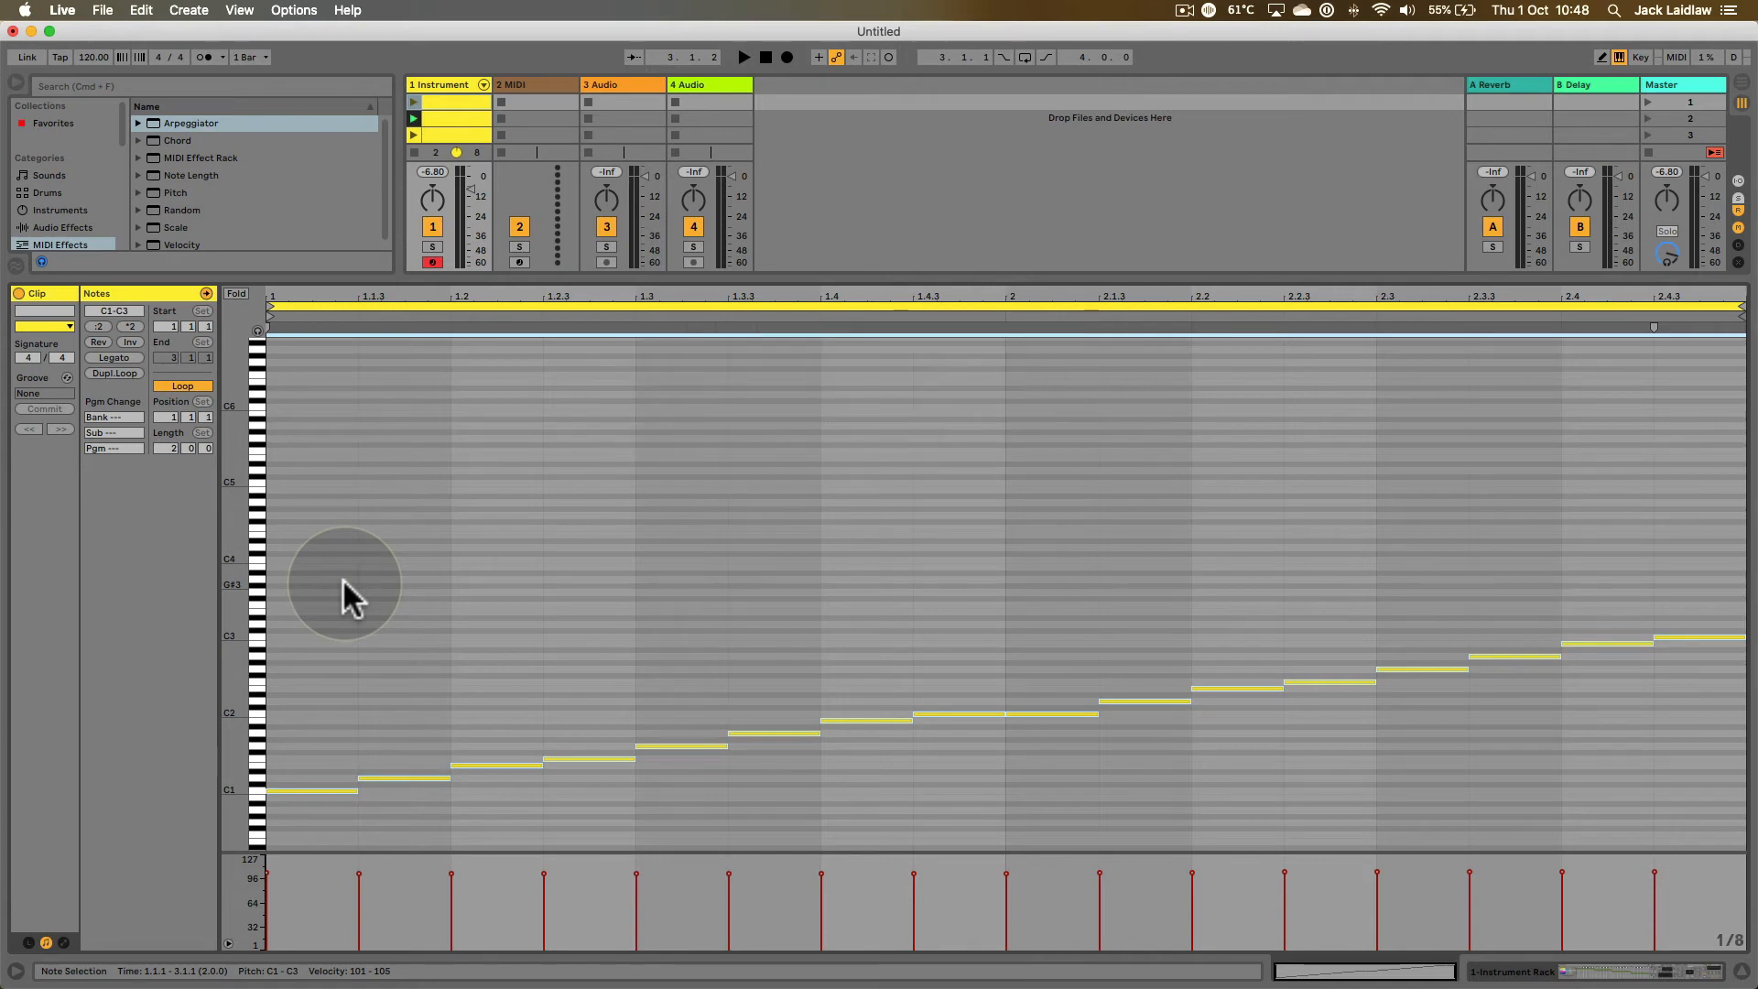
pyautogui.press('shift')
pyautogui.hotkey('shift', 'Down')
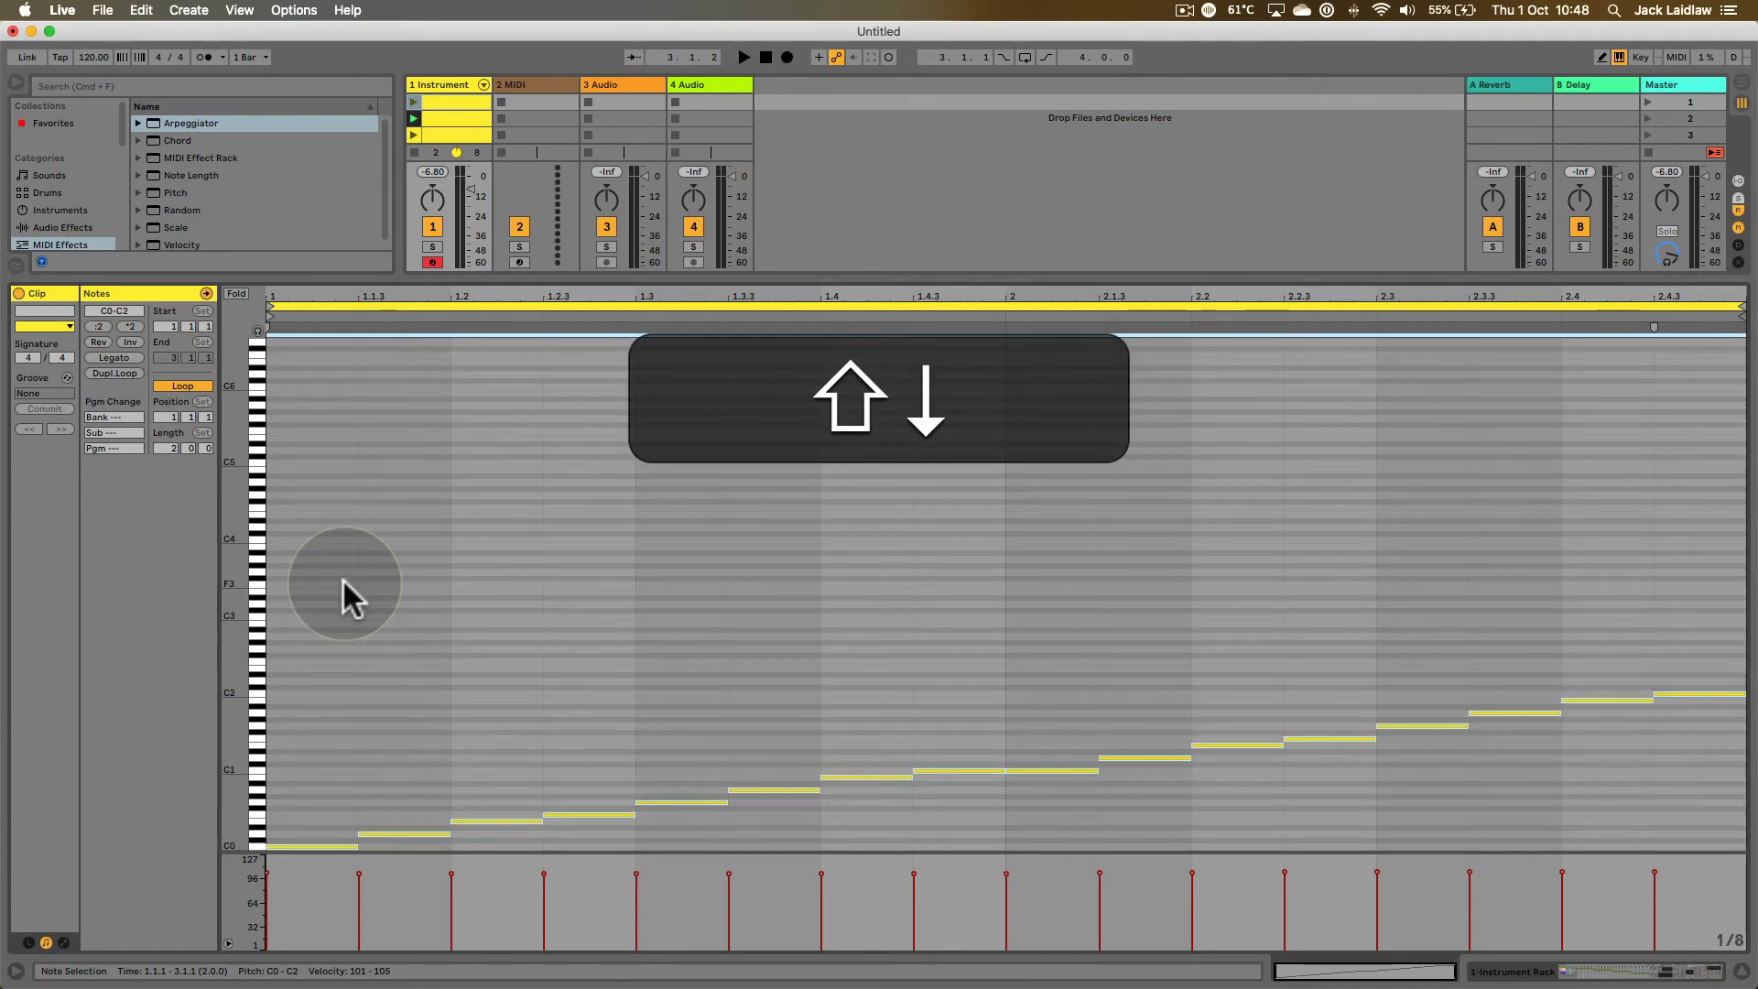
pyautogui.hotkey('shift', 'Down')
pyautogui.hotkey('shift', 'Down')
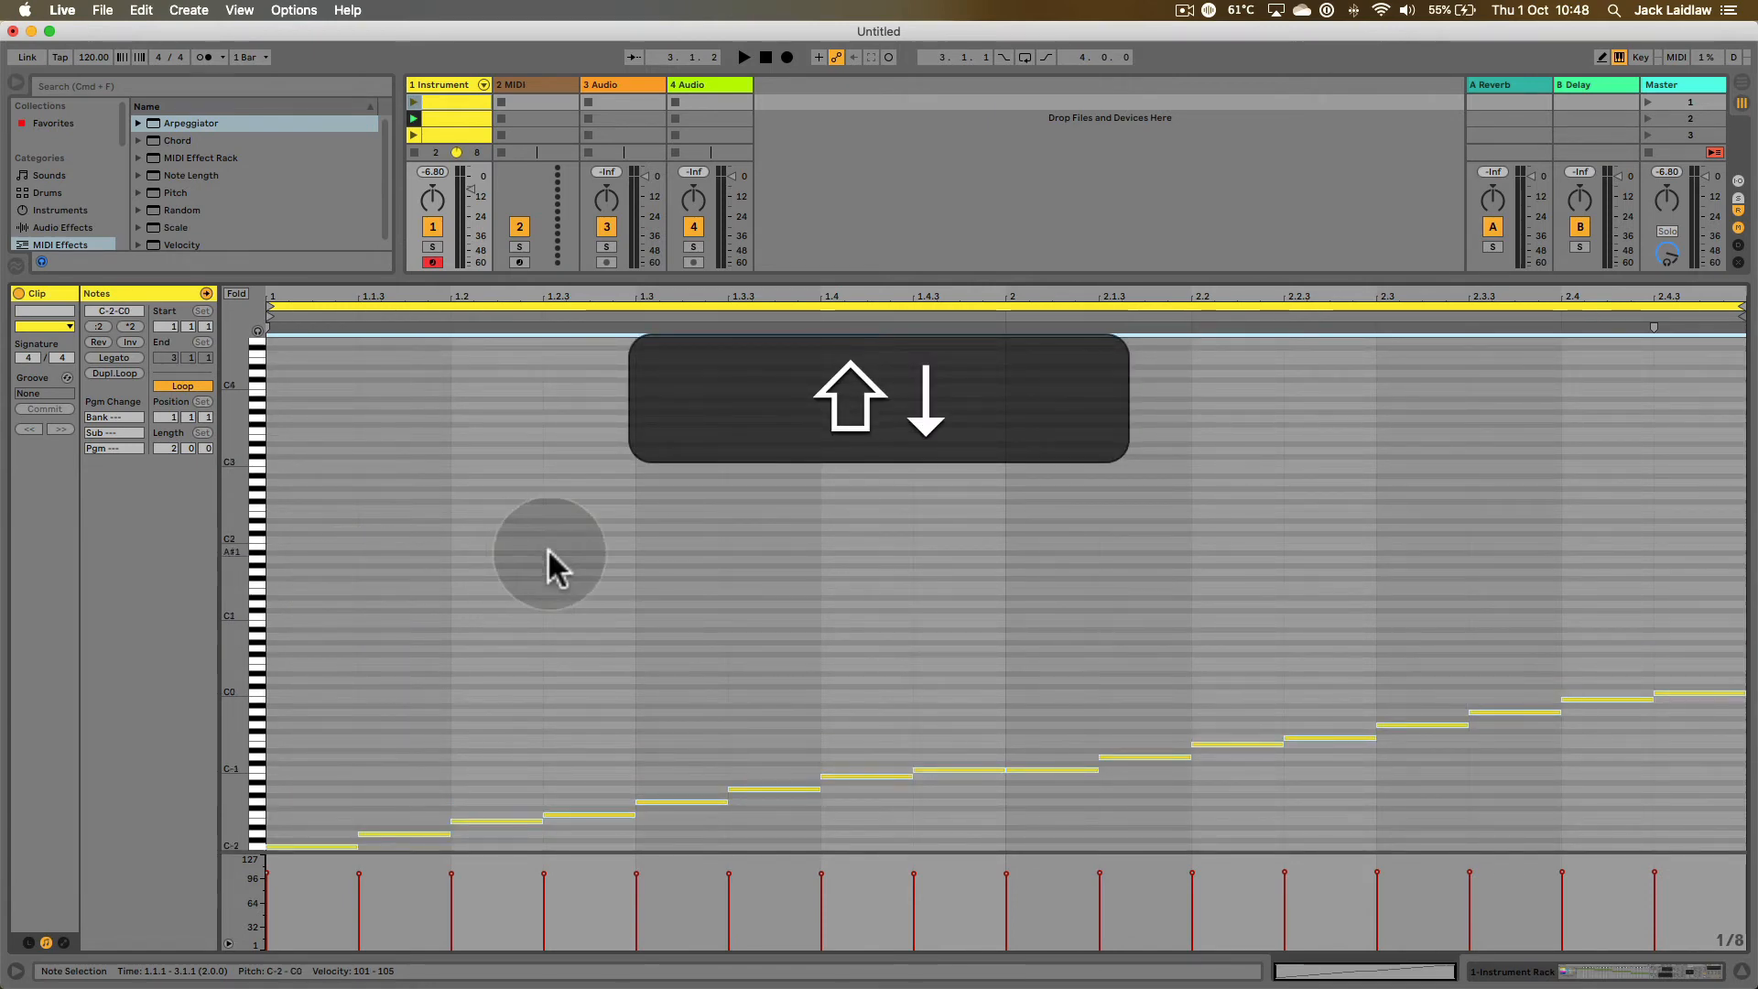
# - Delete the clips in the second, third and fourth slots of the instrument track
pyautogui.click(458, 118)
pyautogui.doubleClick(459, 116)
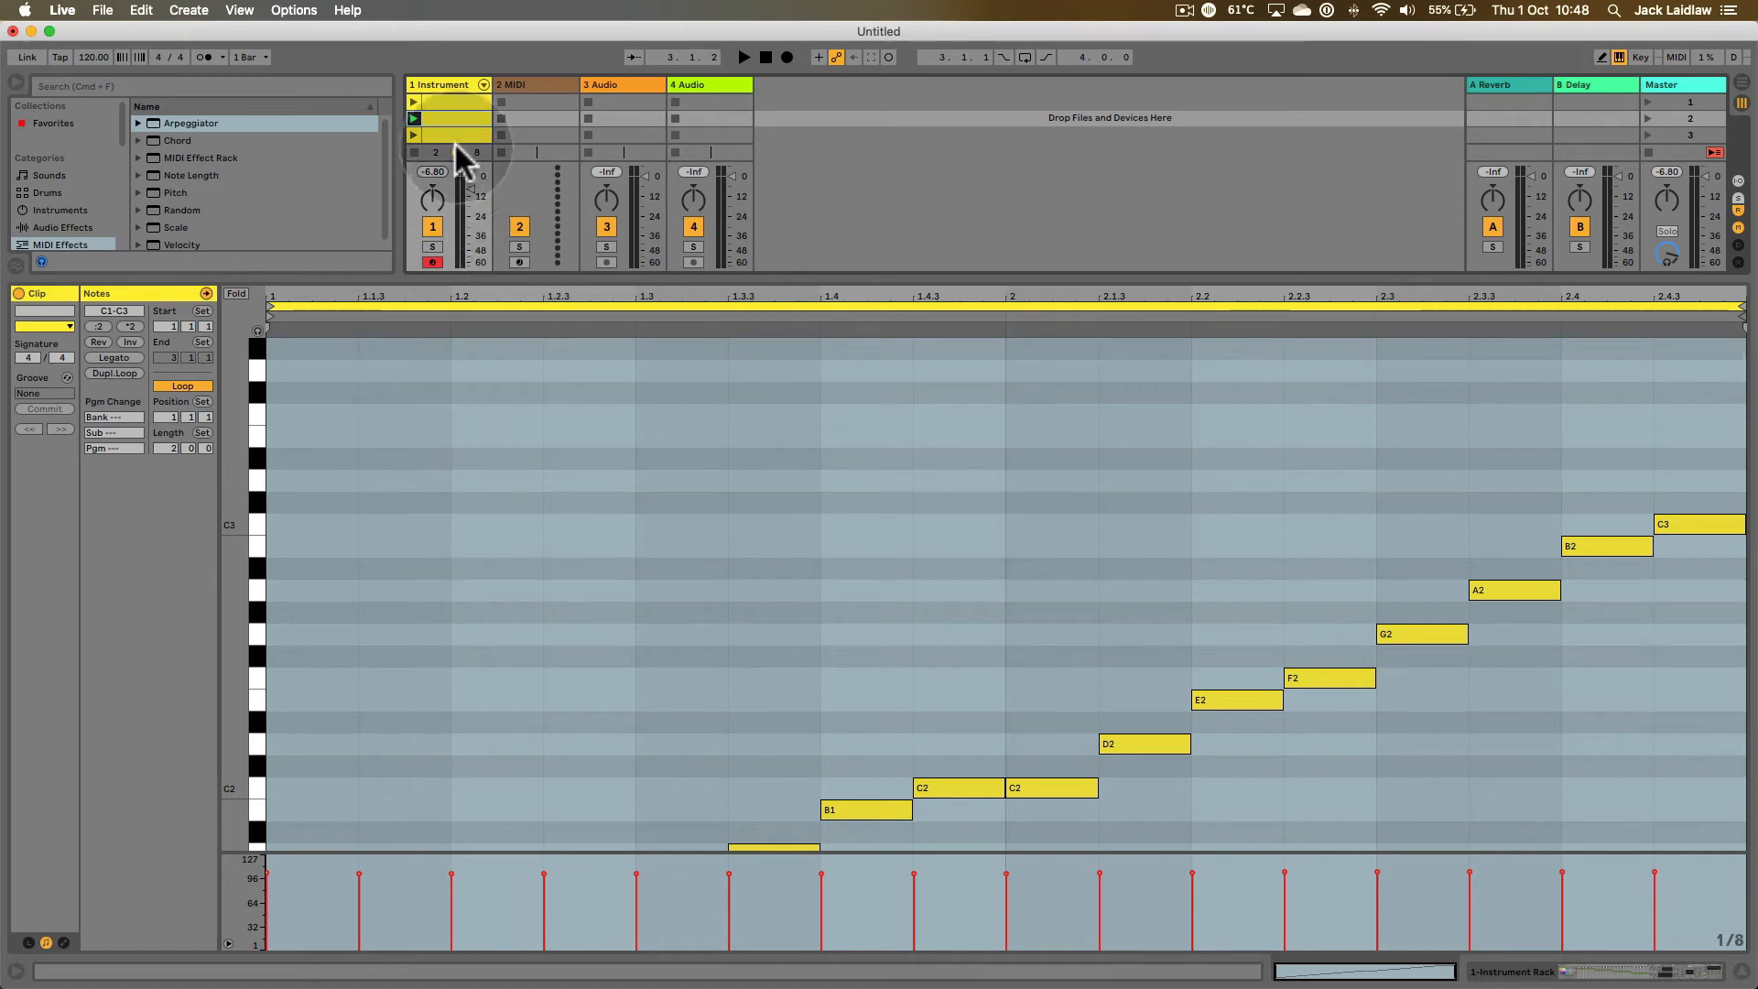
pyautogui.press('Delete')
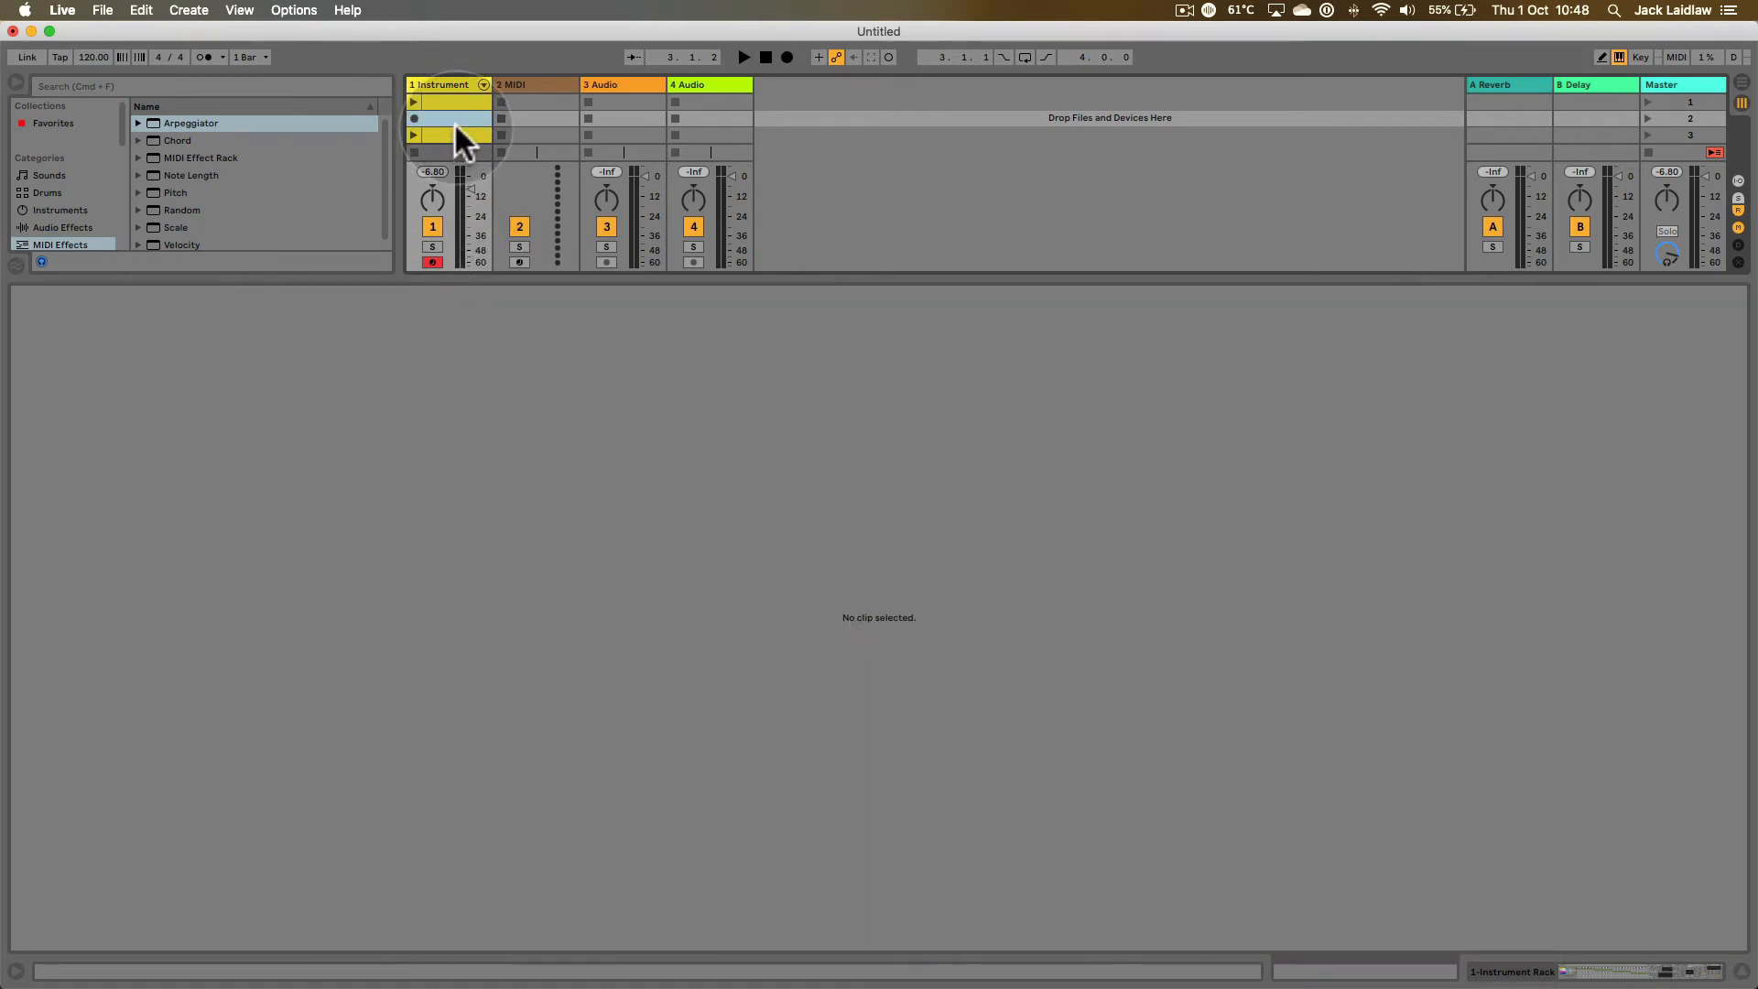
pyautogui.click(453, 134)
pyautogui.press('Delete')
pyautogui.moveTo(497, 281); pyautogui.dragTo(497, 394)
pyautogui.click(459, 145)
pyautogui.press('Delete')
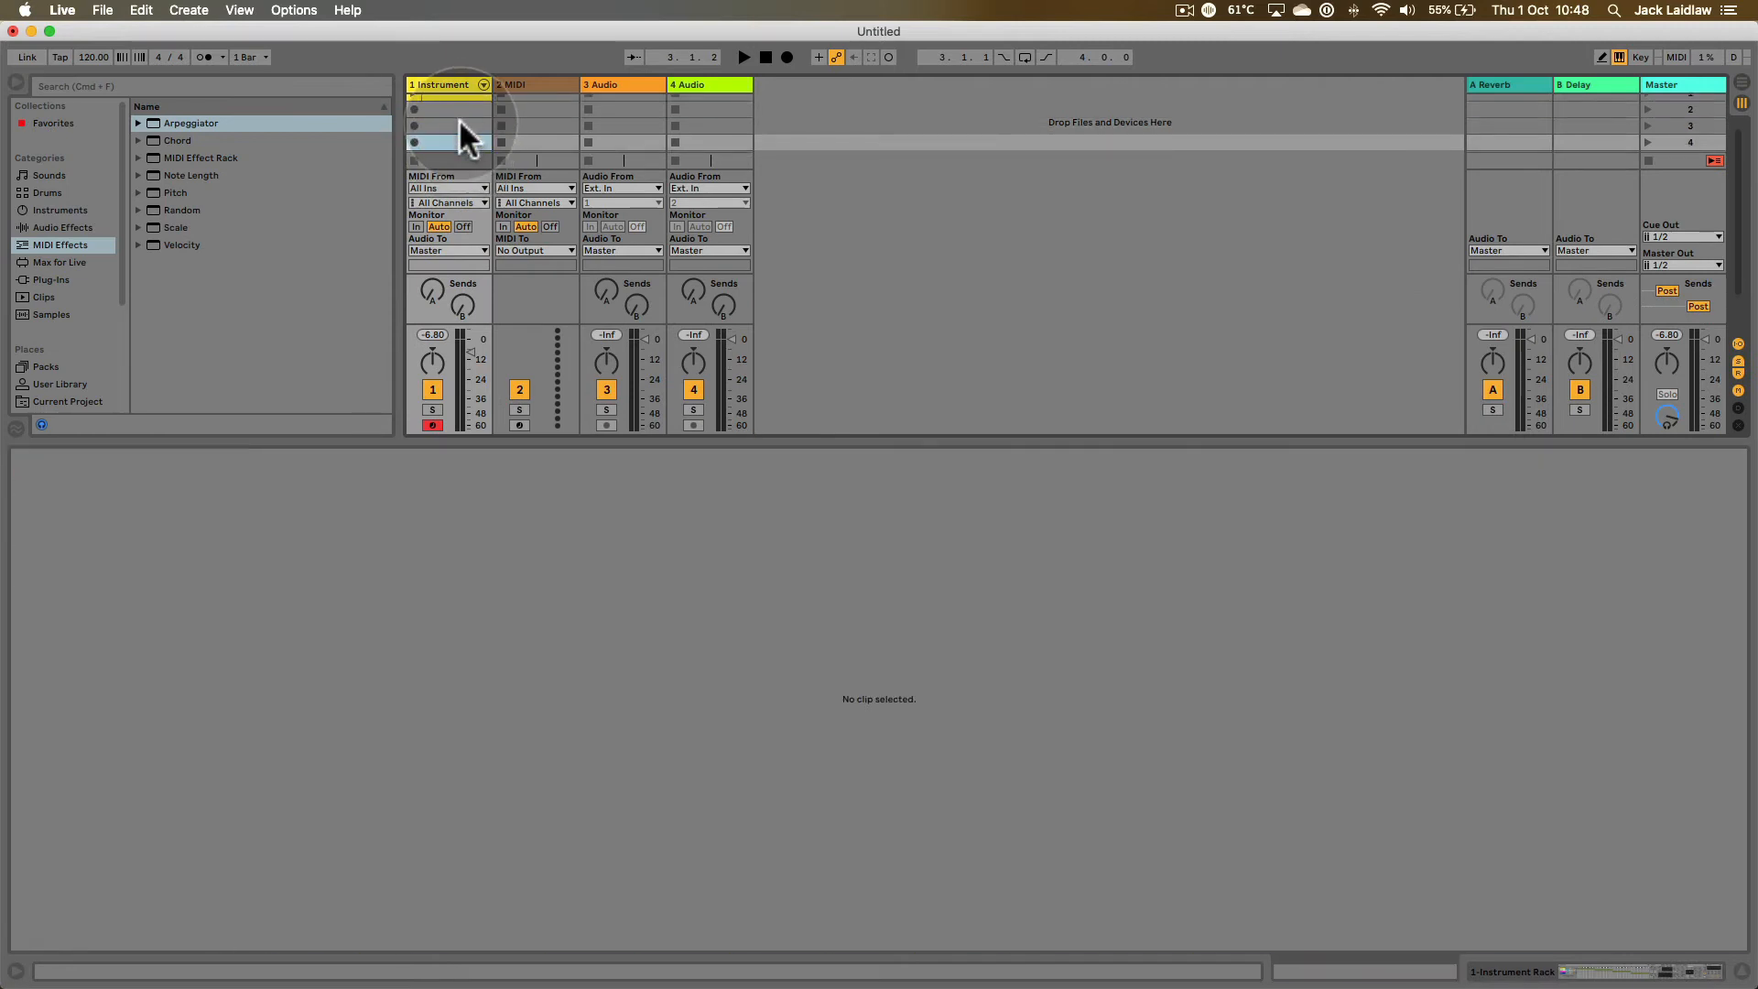
# - Duplicate the first slot's clip and transpose all notes of the copy up three octaves to C1 through C3
pyautogui.click(457, 97)
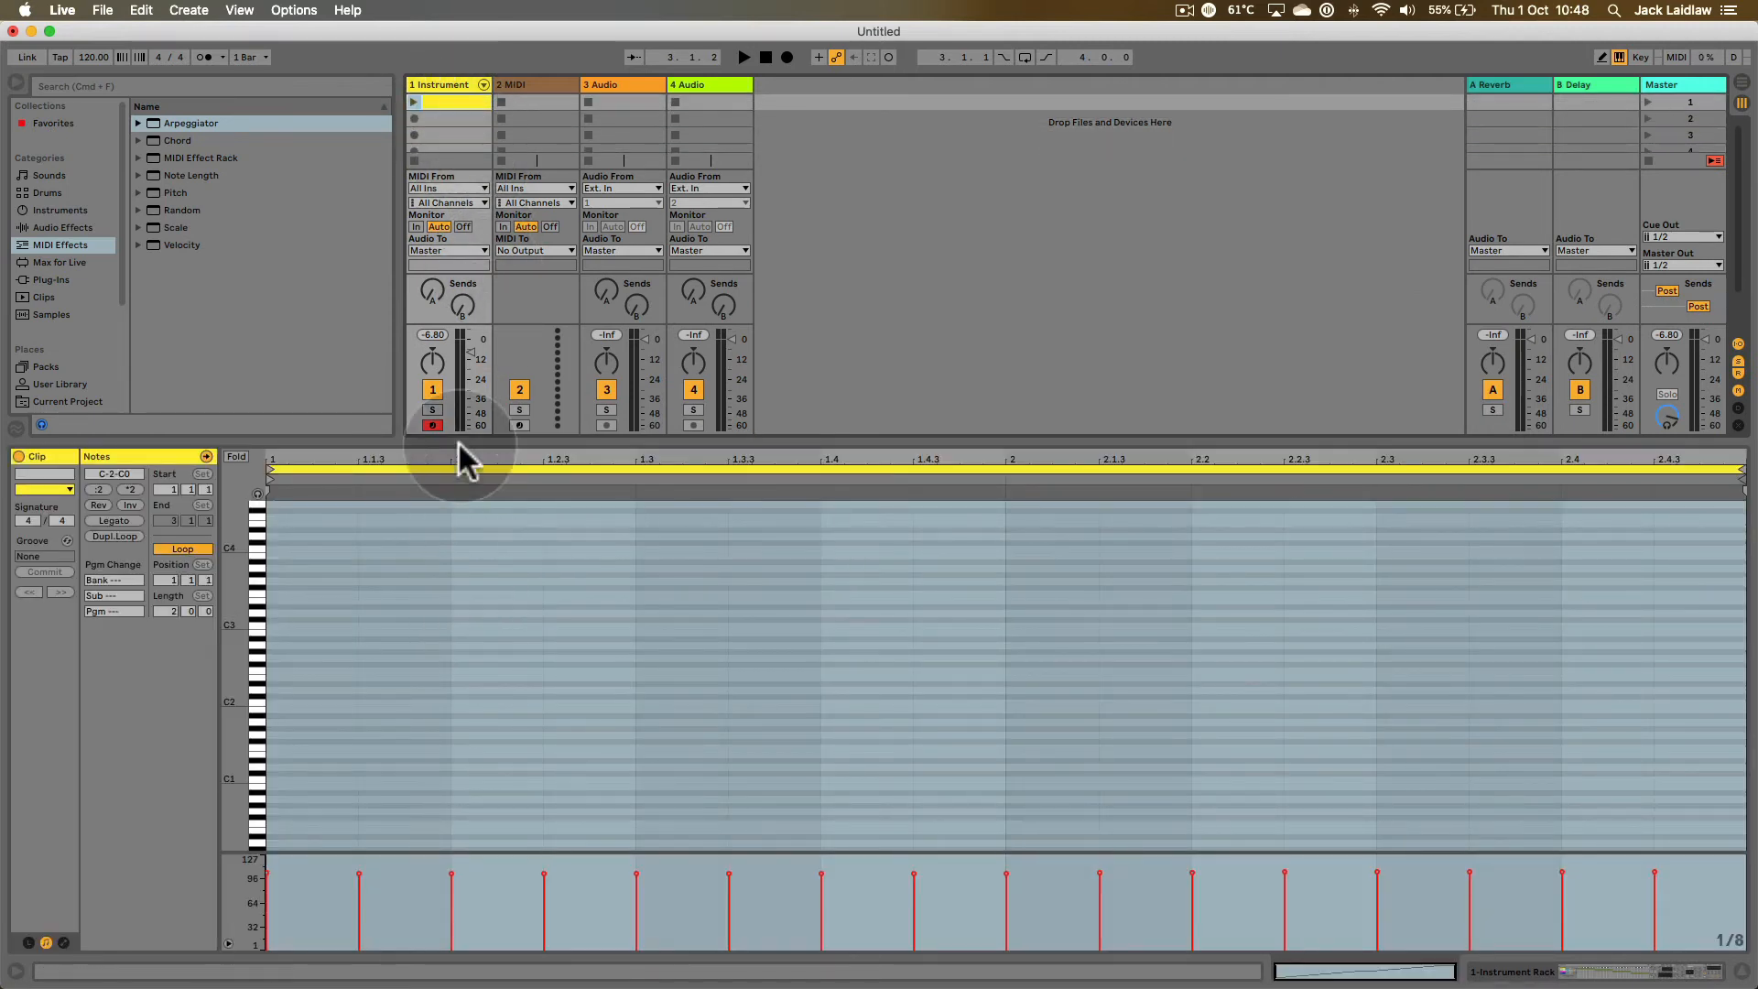
pyautogui.press('super+d')
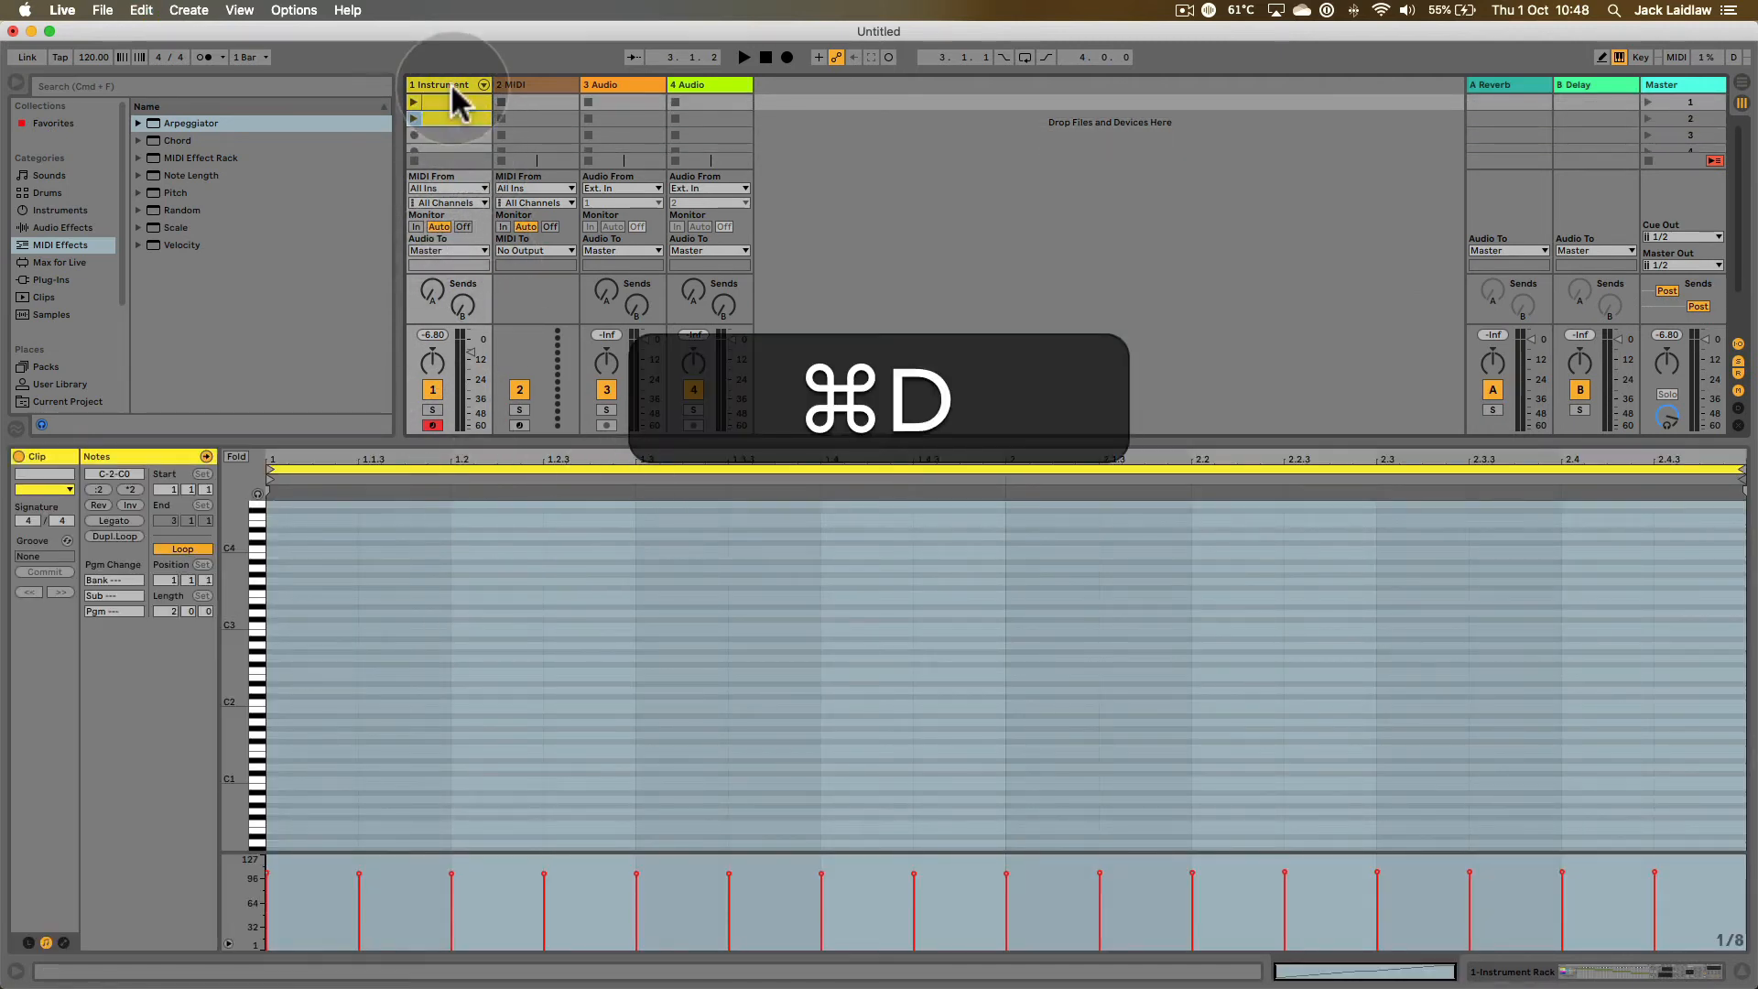
pyautogui.click(458, 116)
pyautogui.scroll(-3, 497, 675)
pyautogui.scroll(-5, 497, 672)
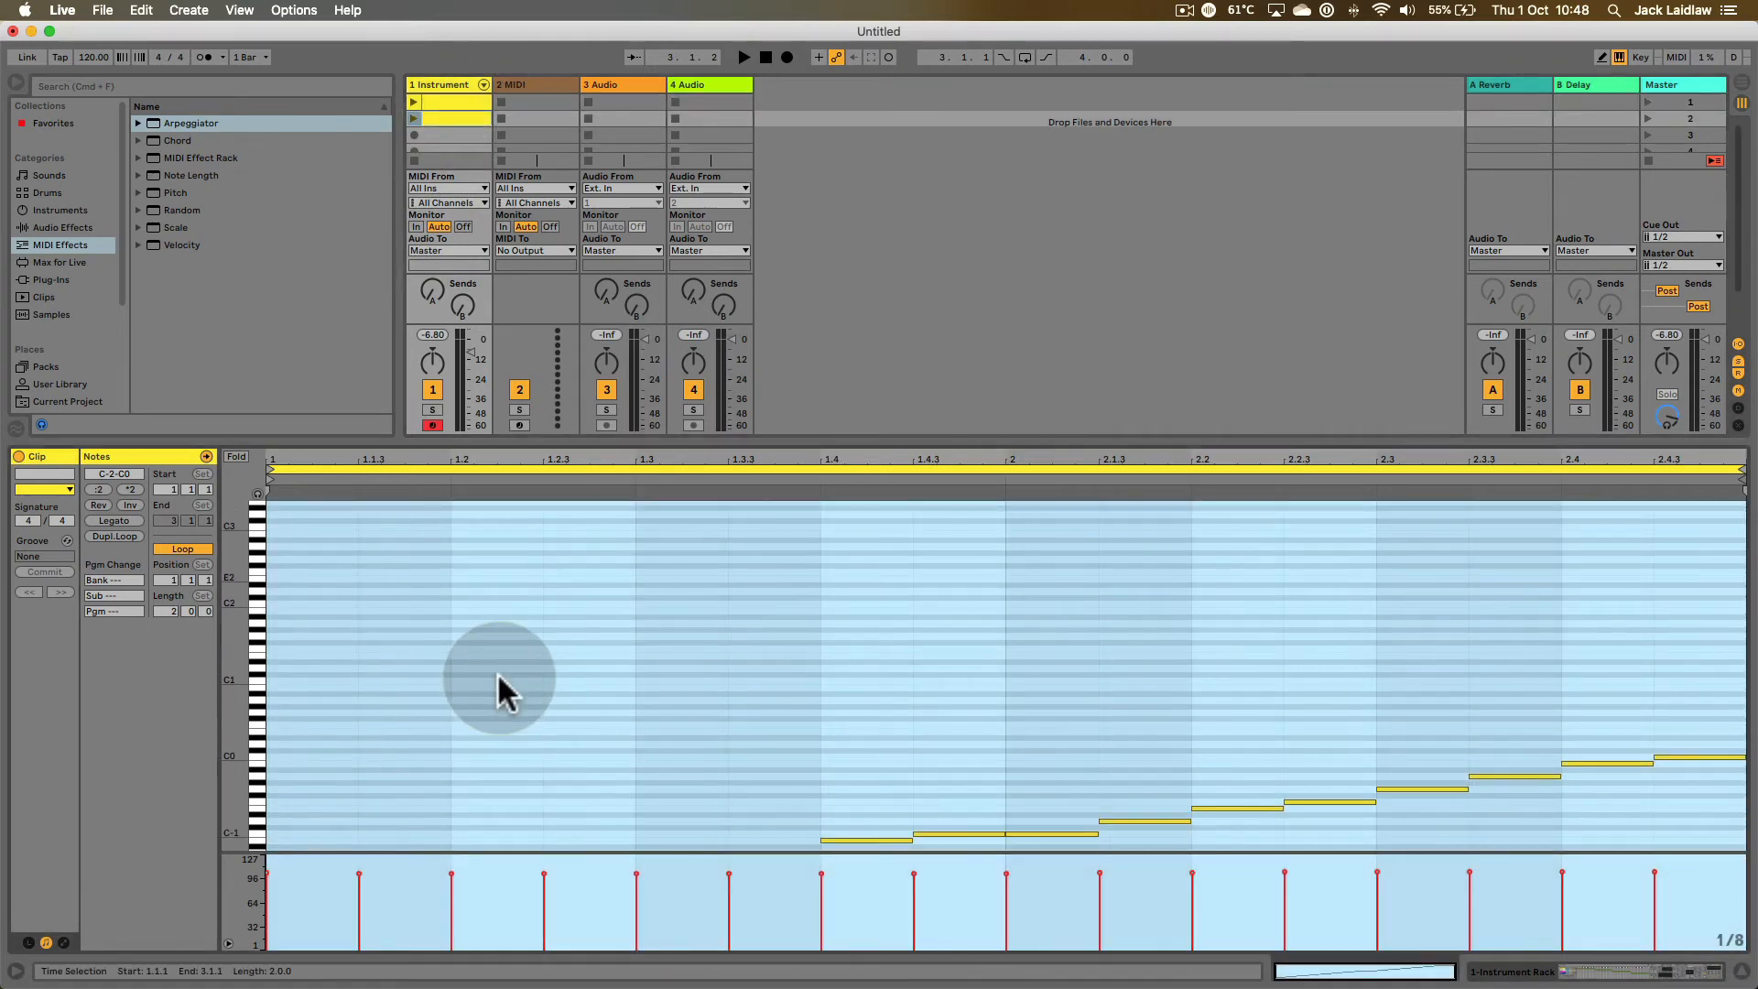
pyautogui.click(434, 700)
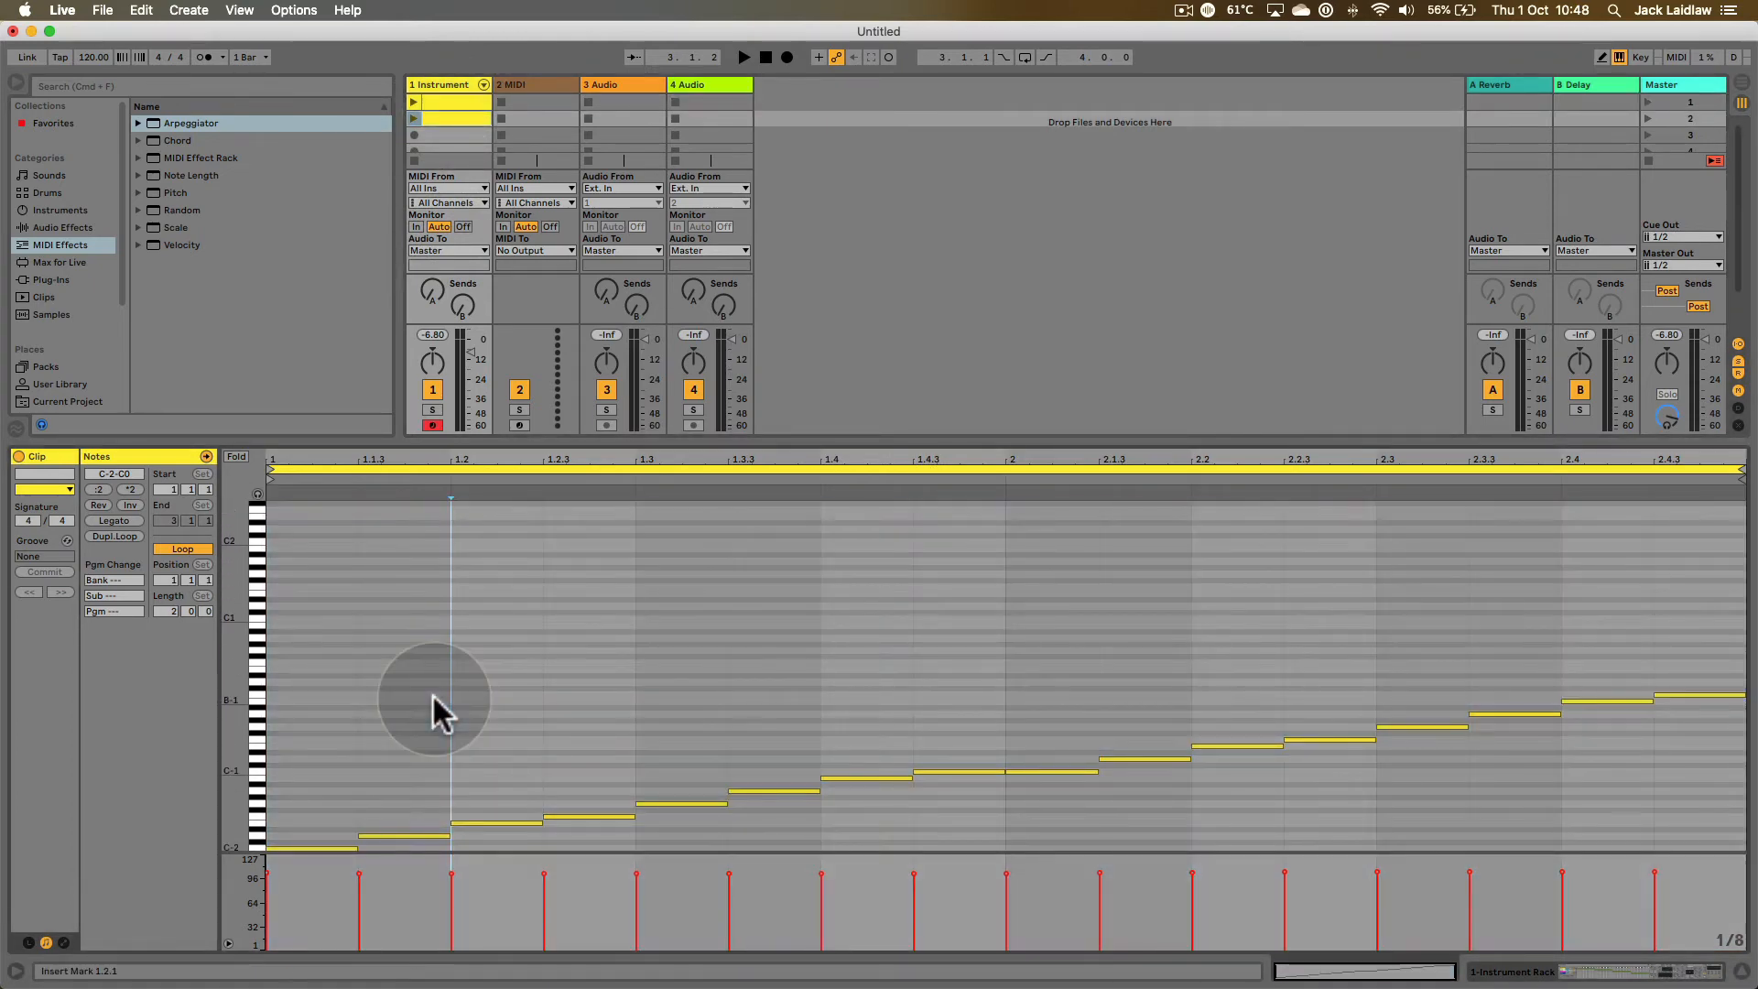
pyautogui.press('super+a')
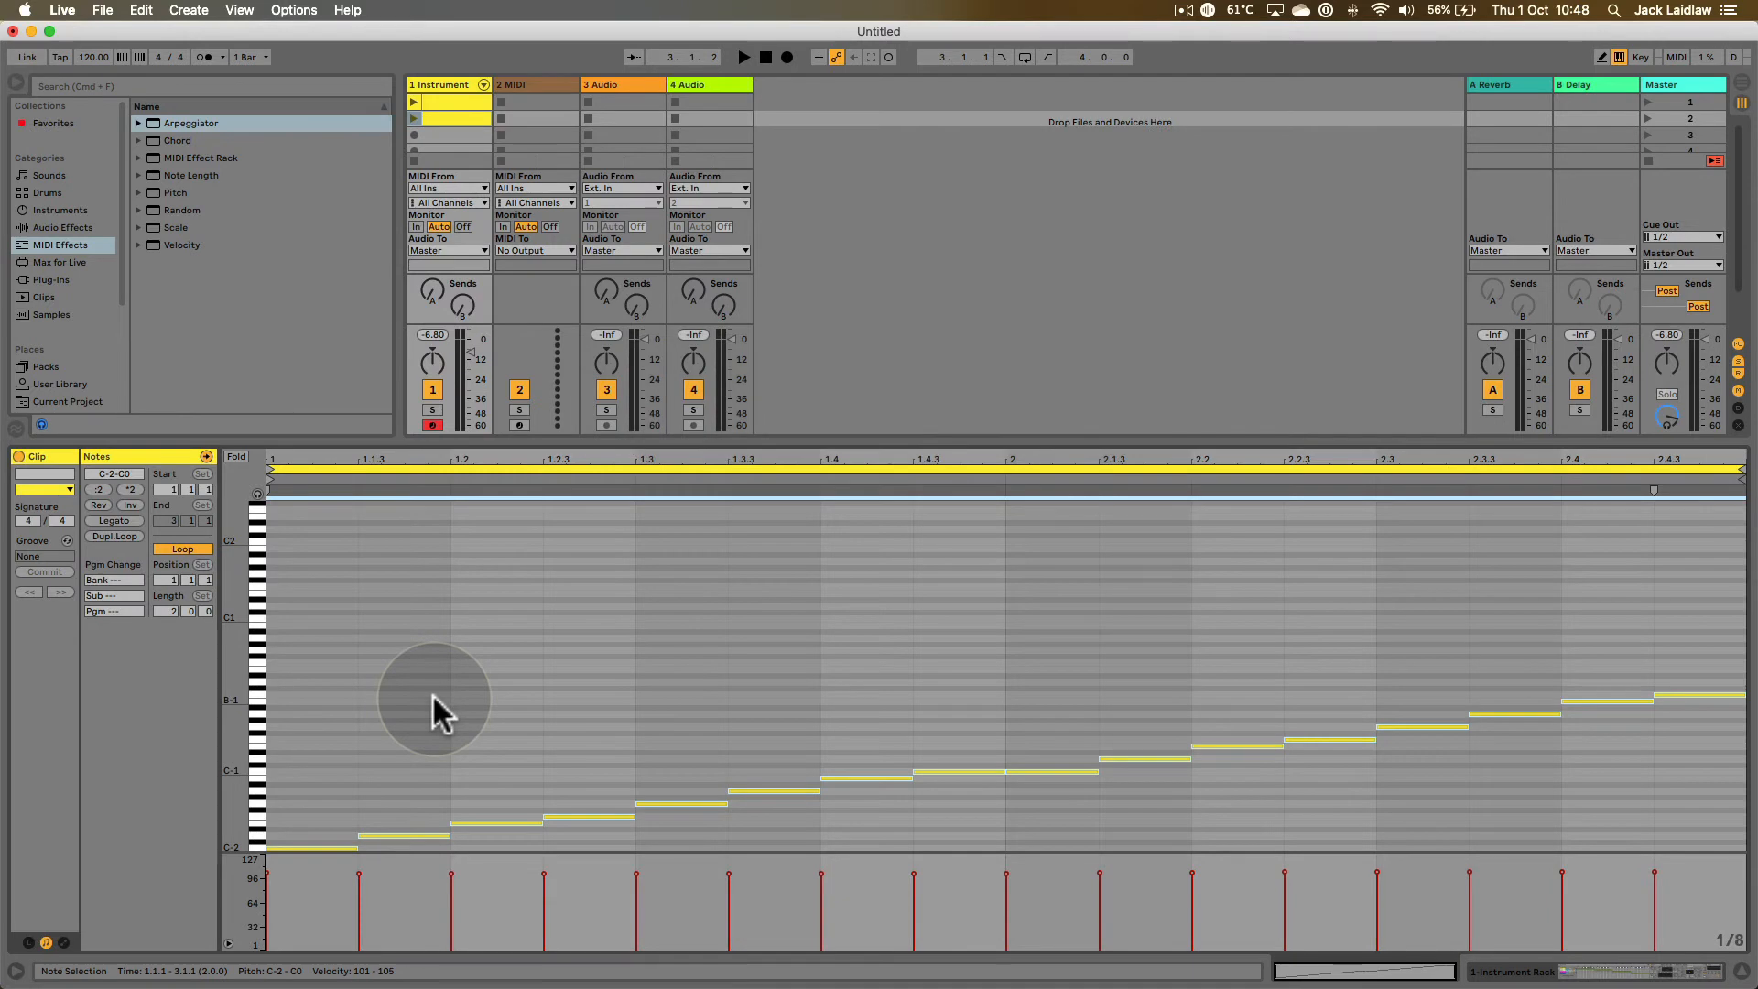
pyautogui.hotkey('shift', 'Up')
pyautogui.hotkey('shift', 'Up')
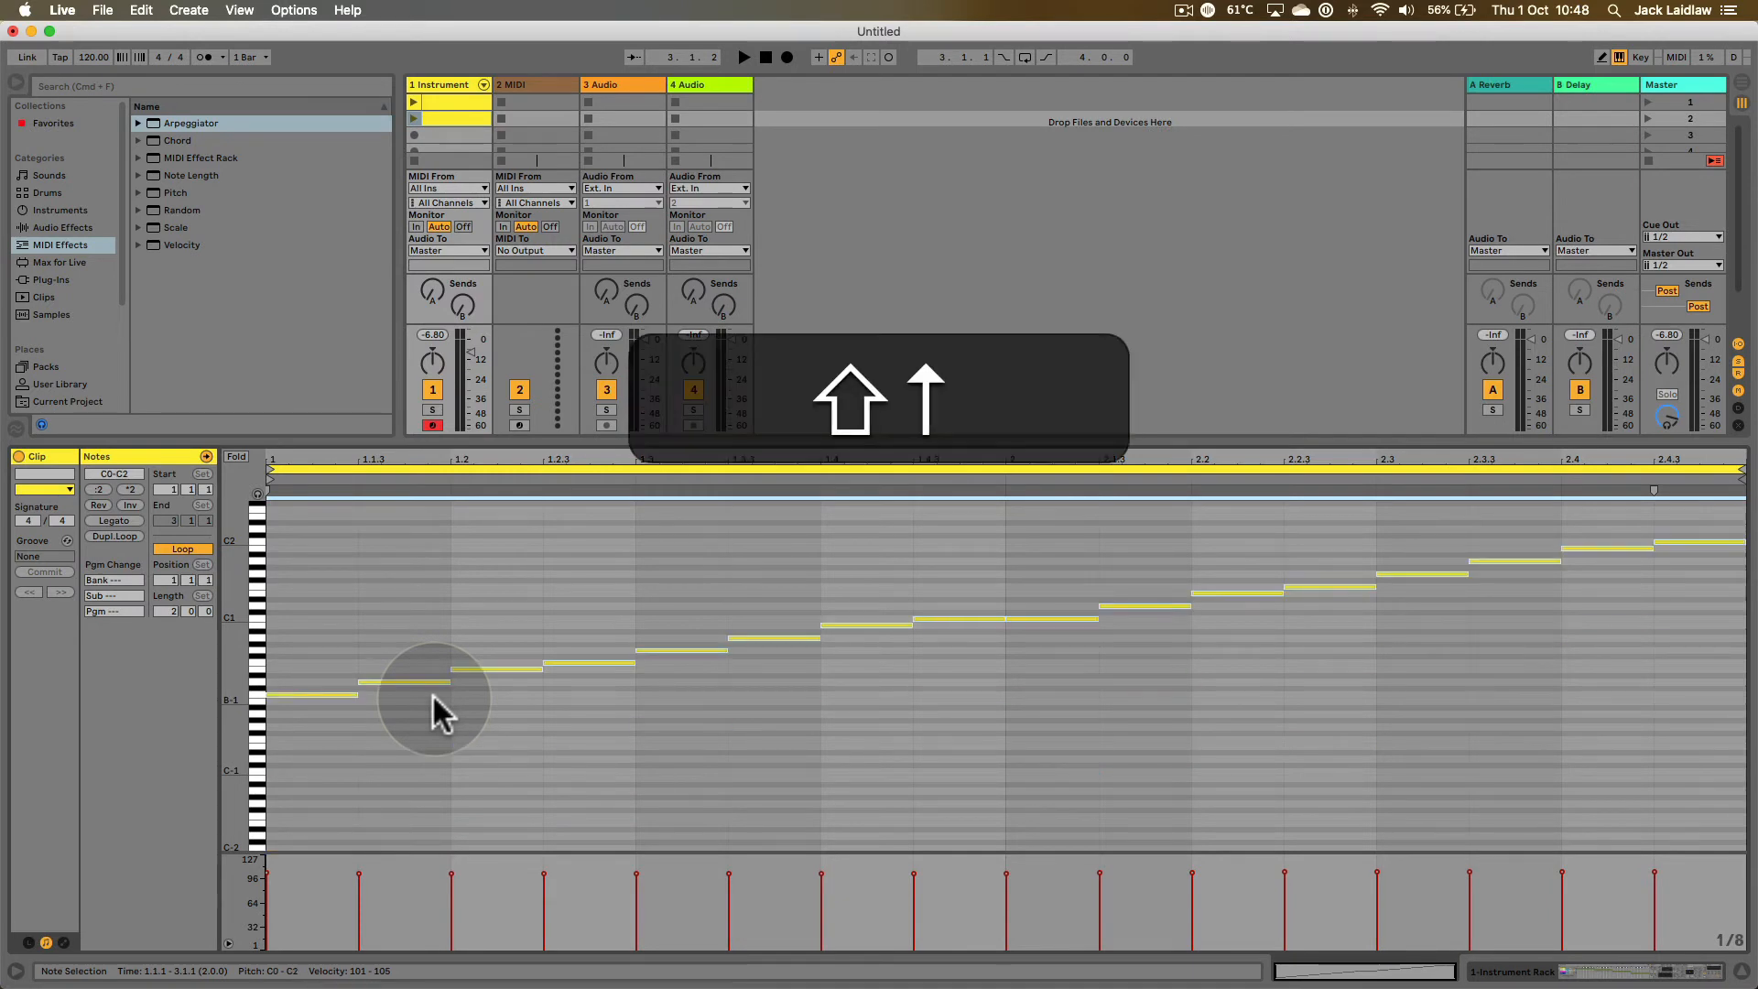
pyautogui.hotkey('shift', 'Up')
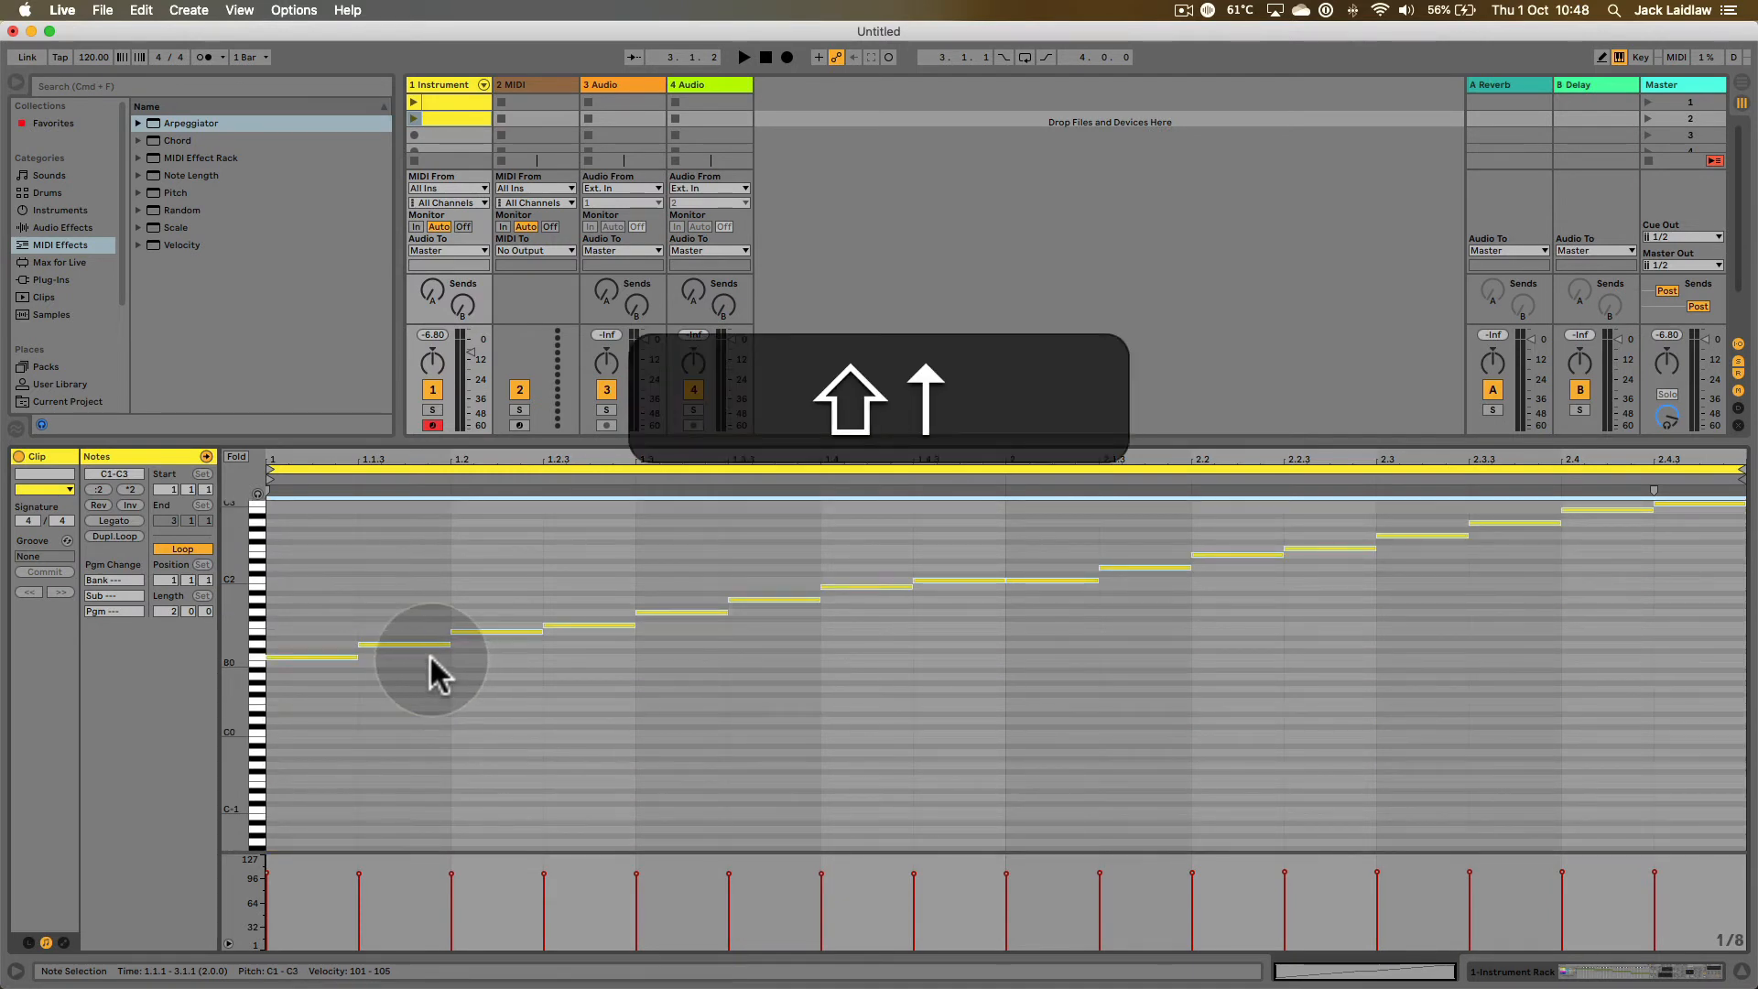
# - Duplicate the second slot's clip and transpose all notes of the copy up two octaves to C3 through C5
pyautogui.hotkey('shift', 'Tab')
pyautogui.hotkey('shift', 'Tab')
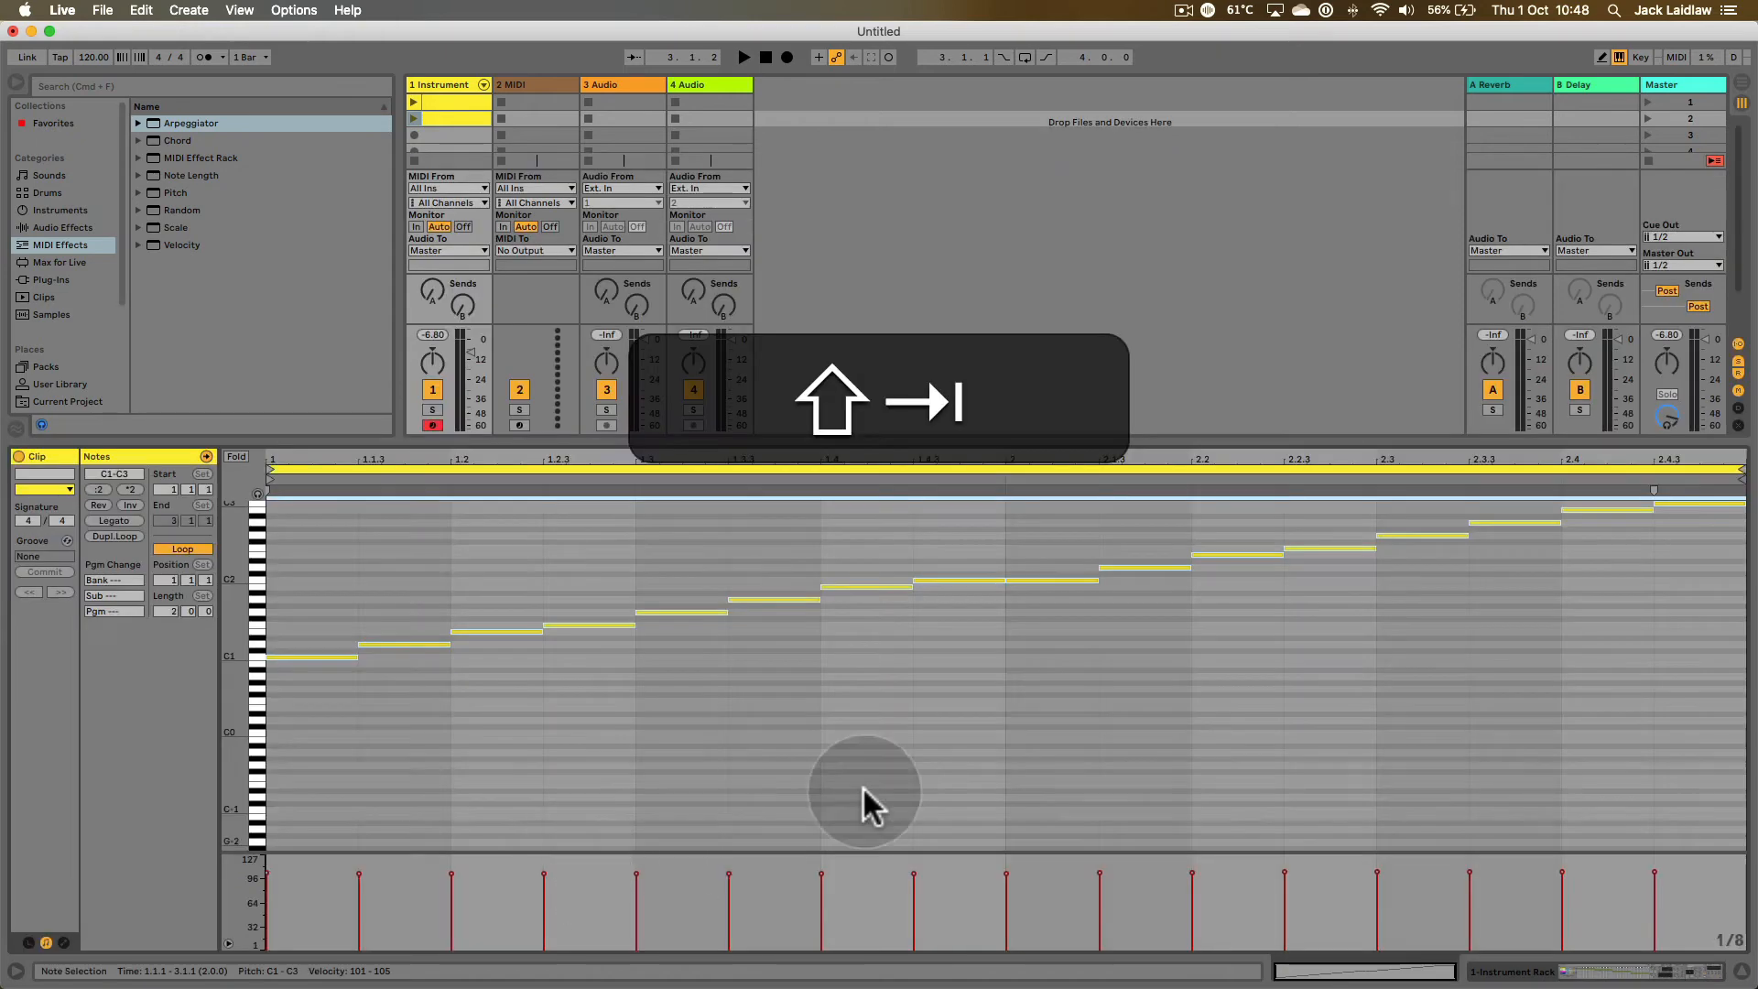
pyautogui.press('super+d')
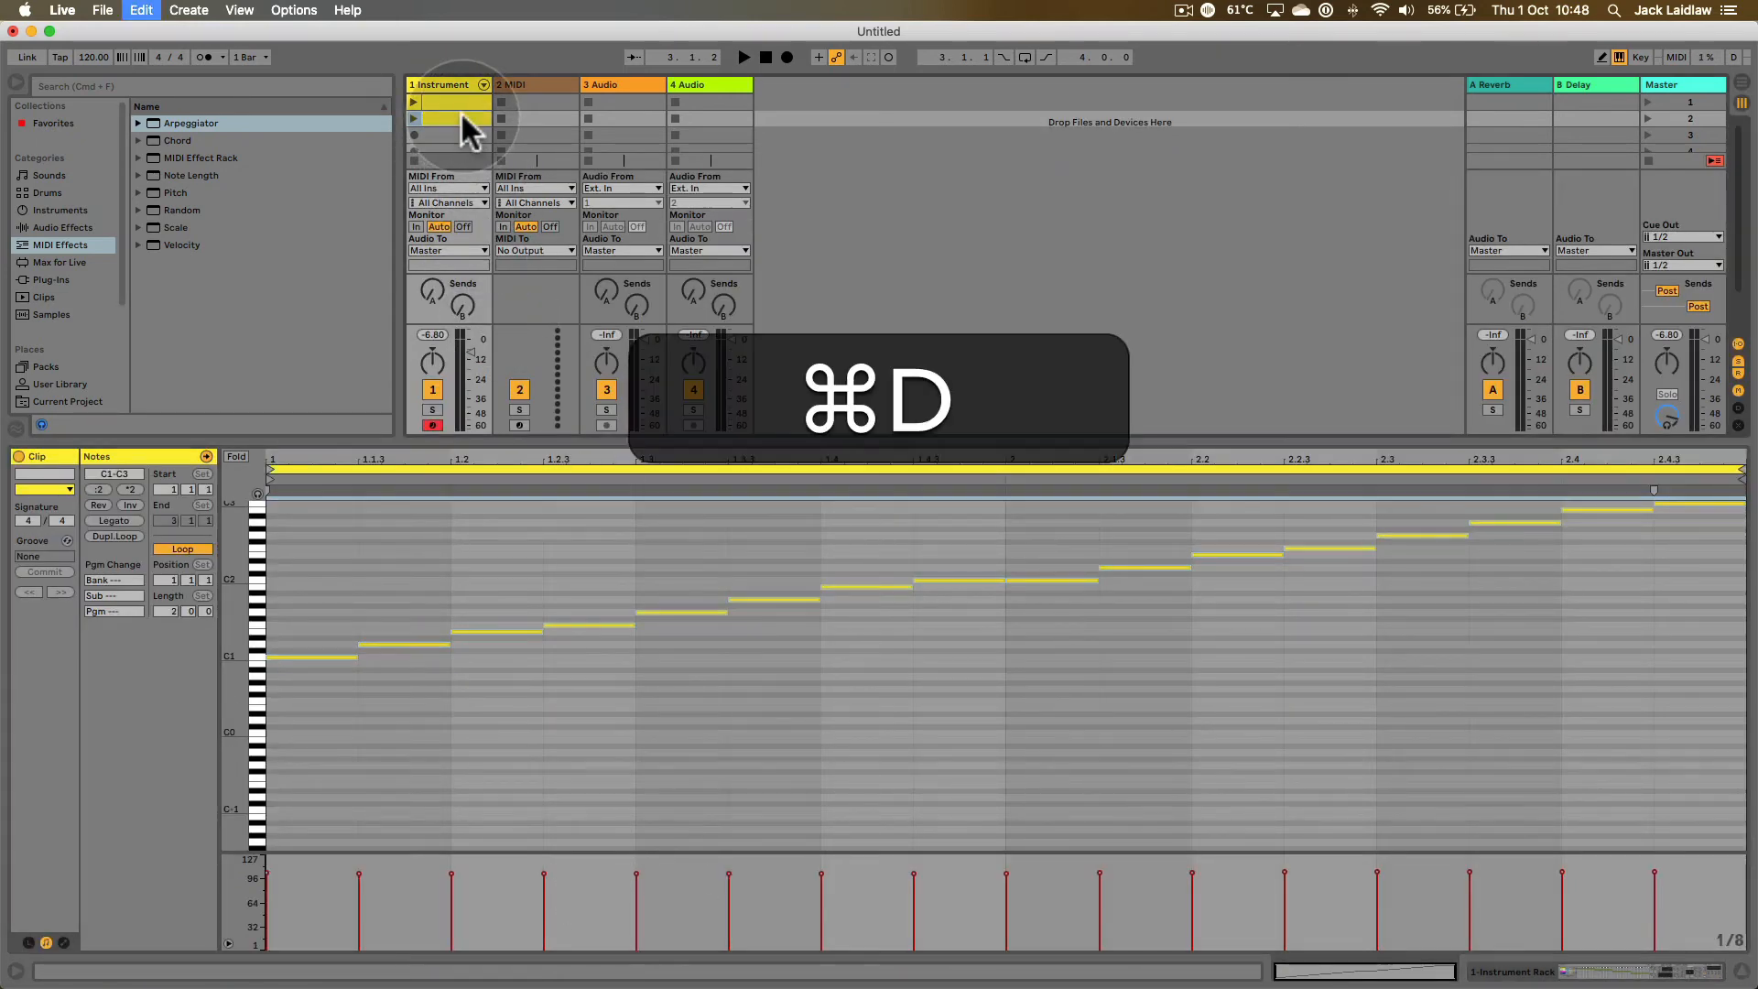
pyautogui.click(301, 634)
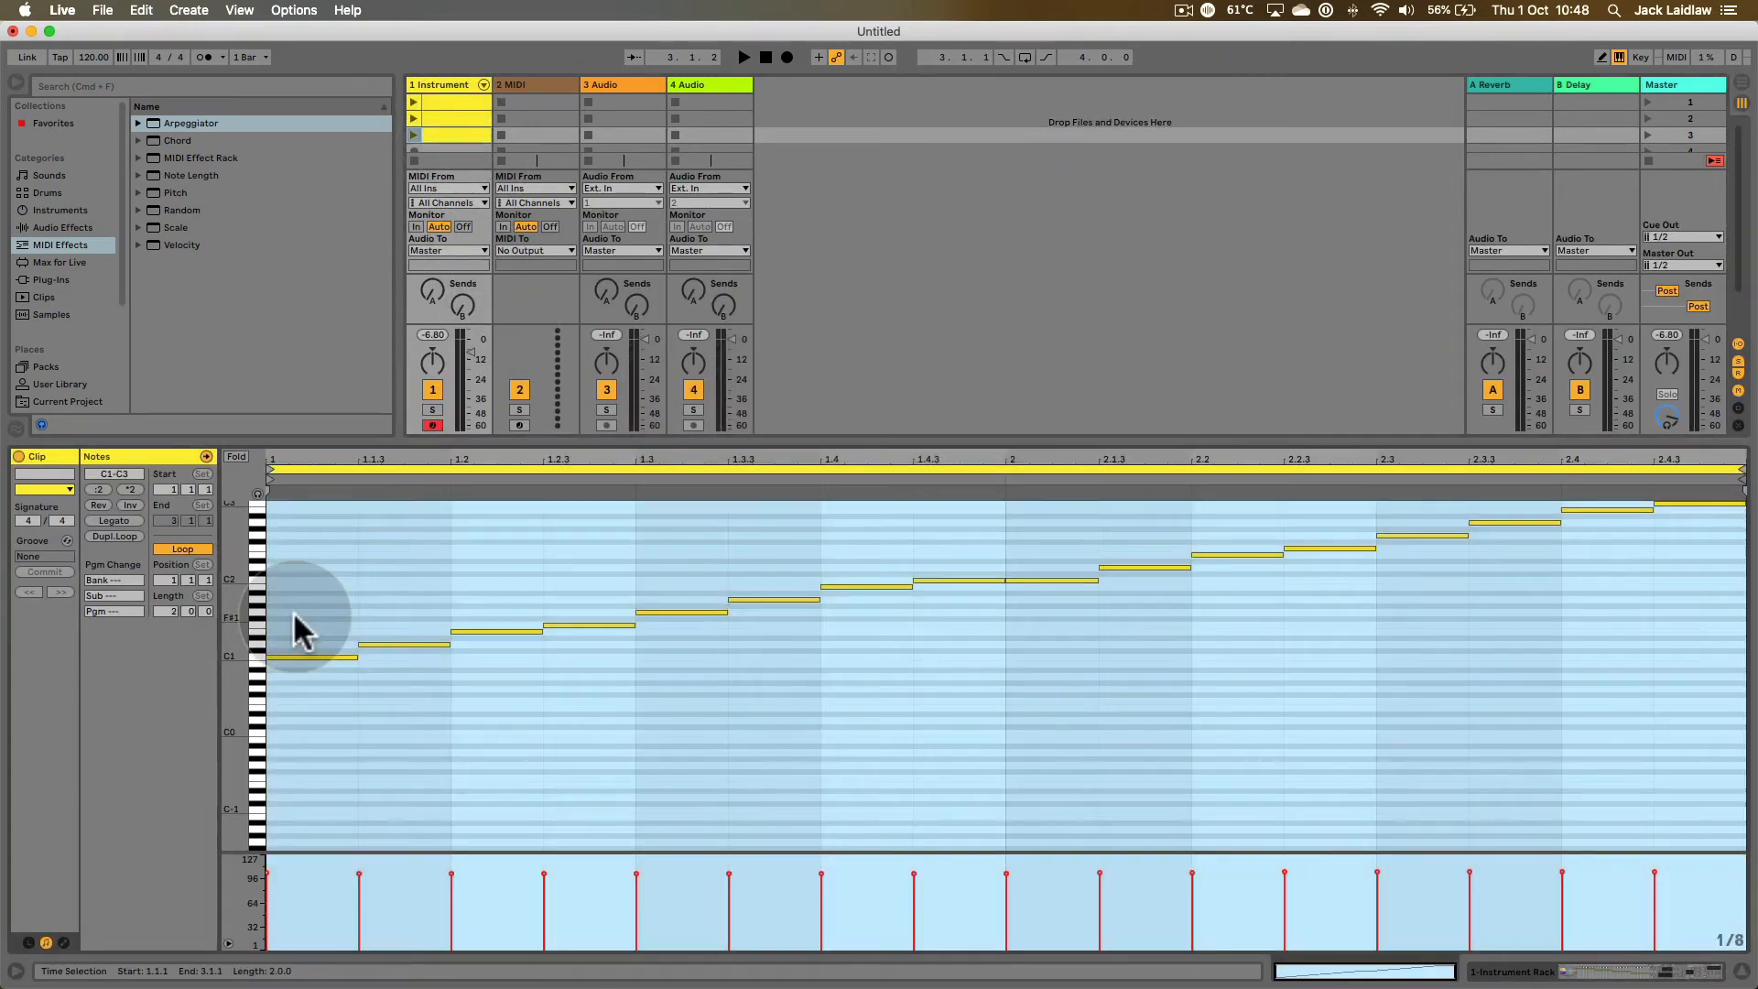
pyautogui.press('super+a')
pyautogui.hotkey('shift', 'Up')
pyautogui.hotkey('shift', 'Up')
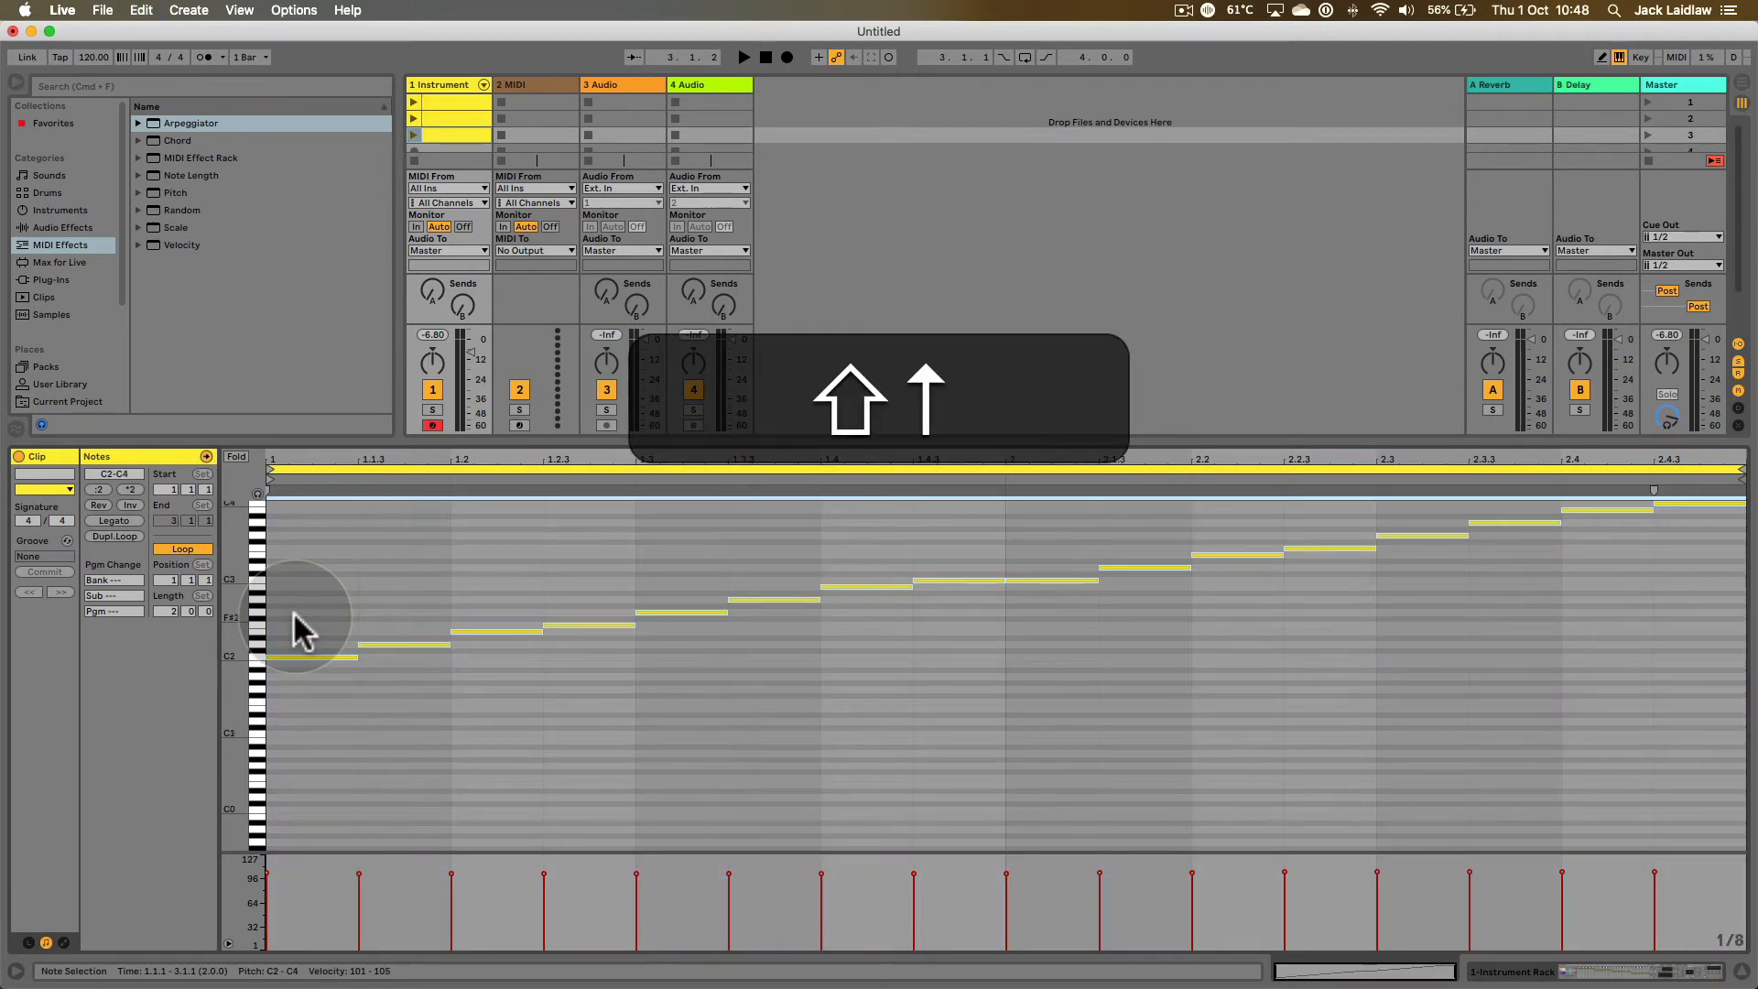
# - Duplicate the third slot's clip and transpose all notes of the copy up three octaves to C6 through C8
pyautogui.hotkey('shift', 'Tab')
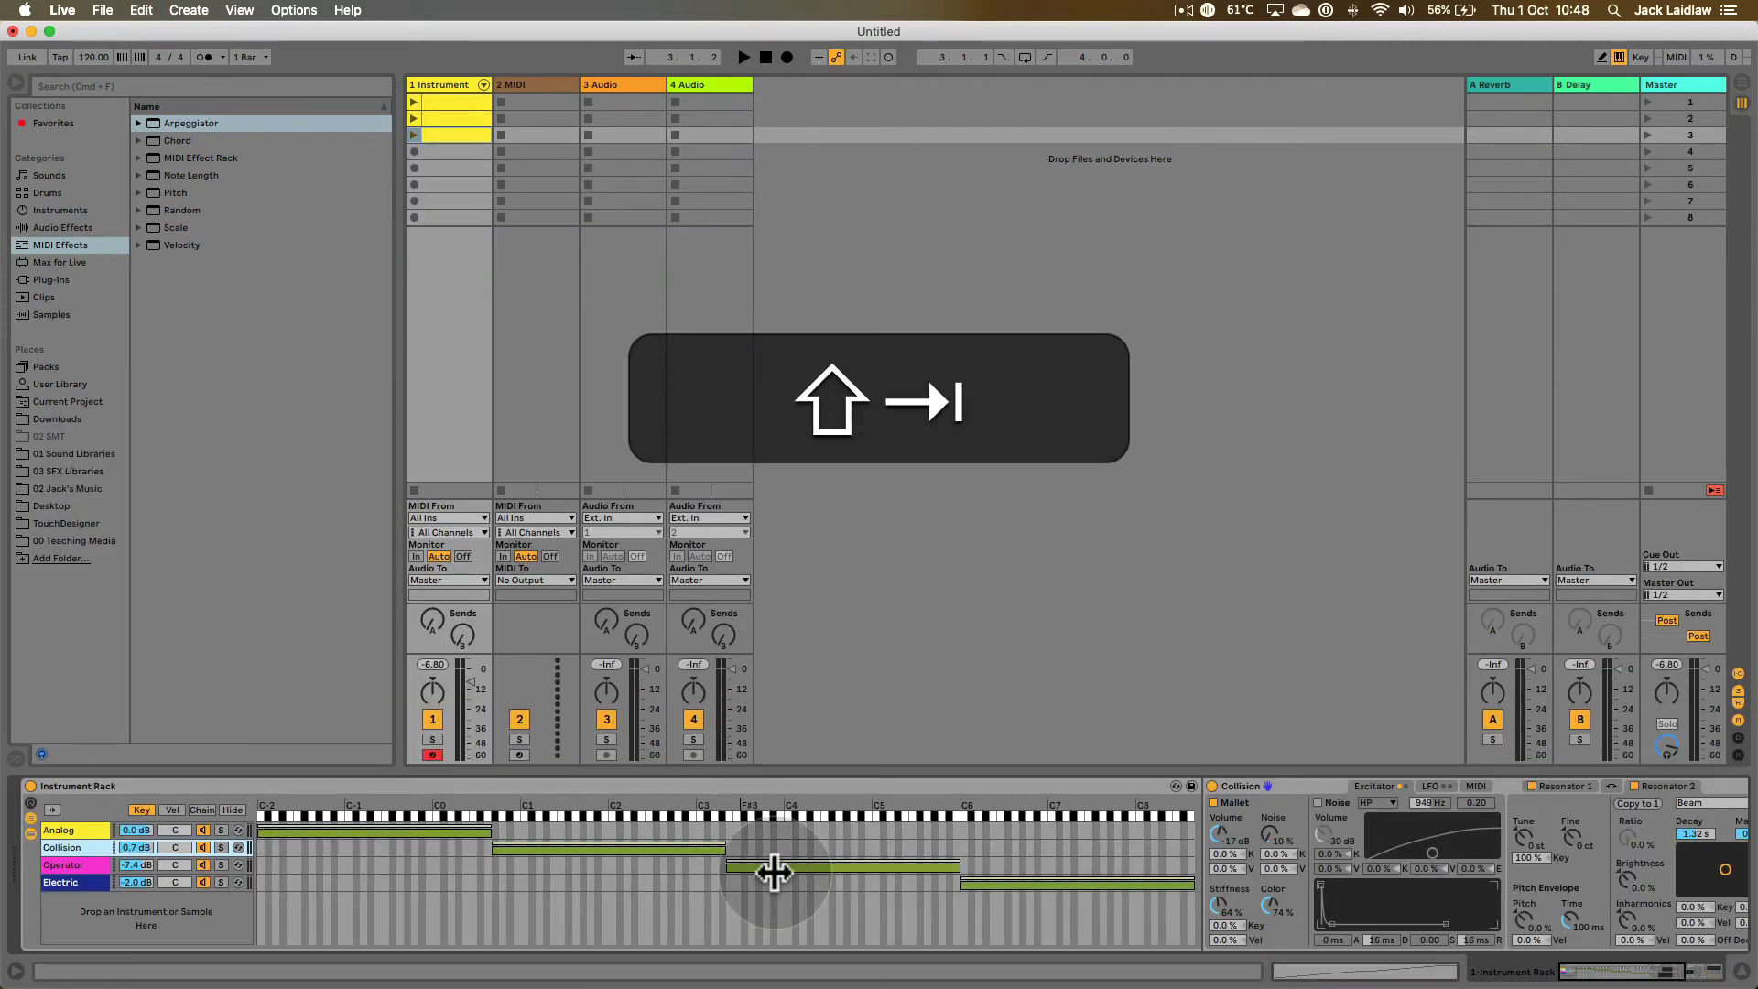
pyautogui.moveTo(737, 866); pyautogui.dragTo(726, 866)
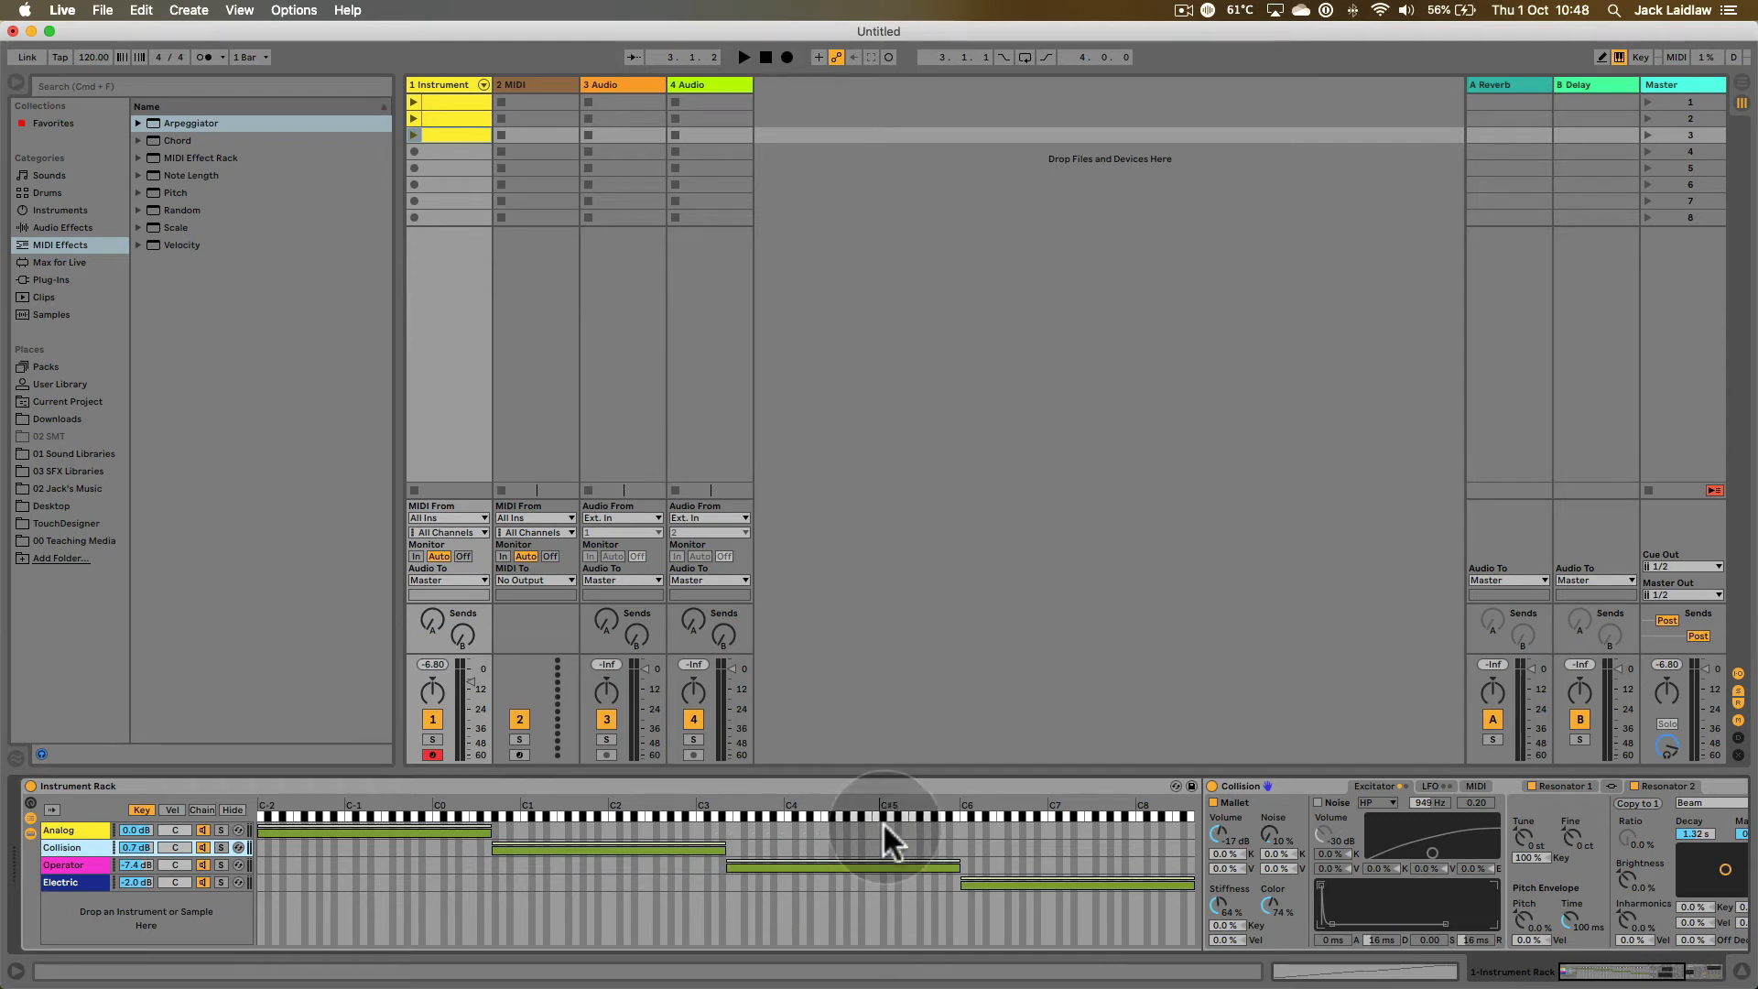
pyautogui.hotkey('shift', 'Tab')
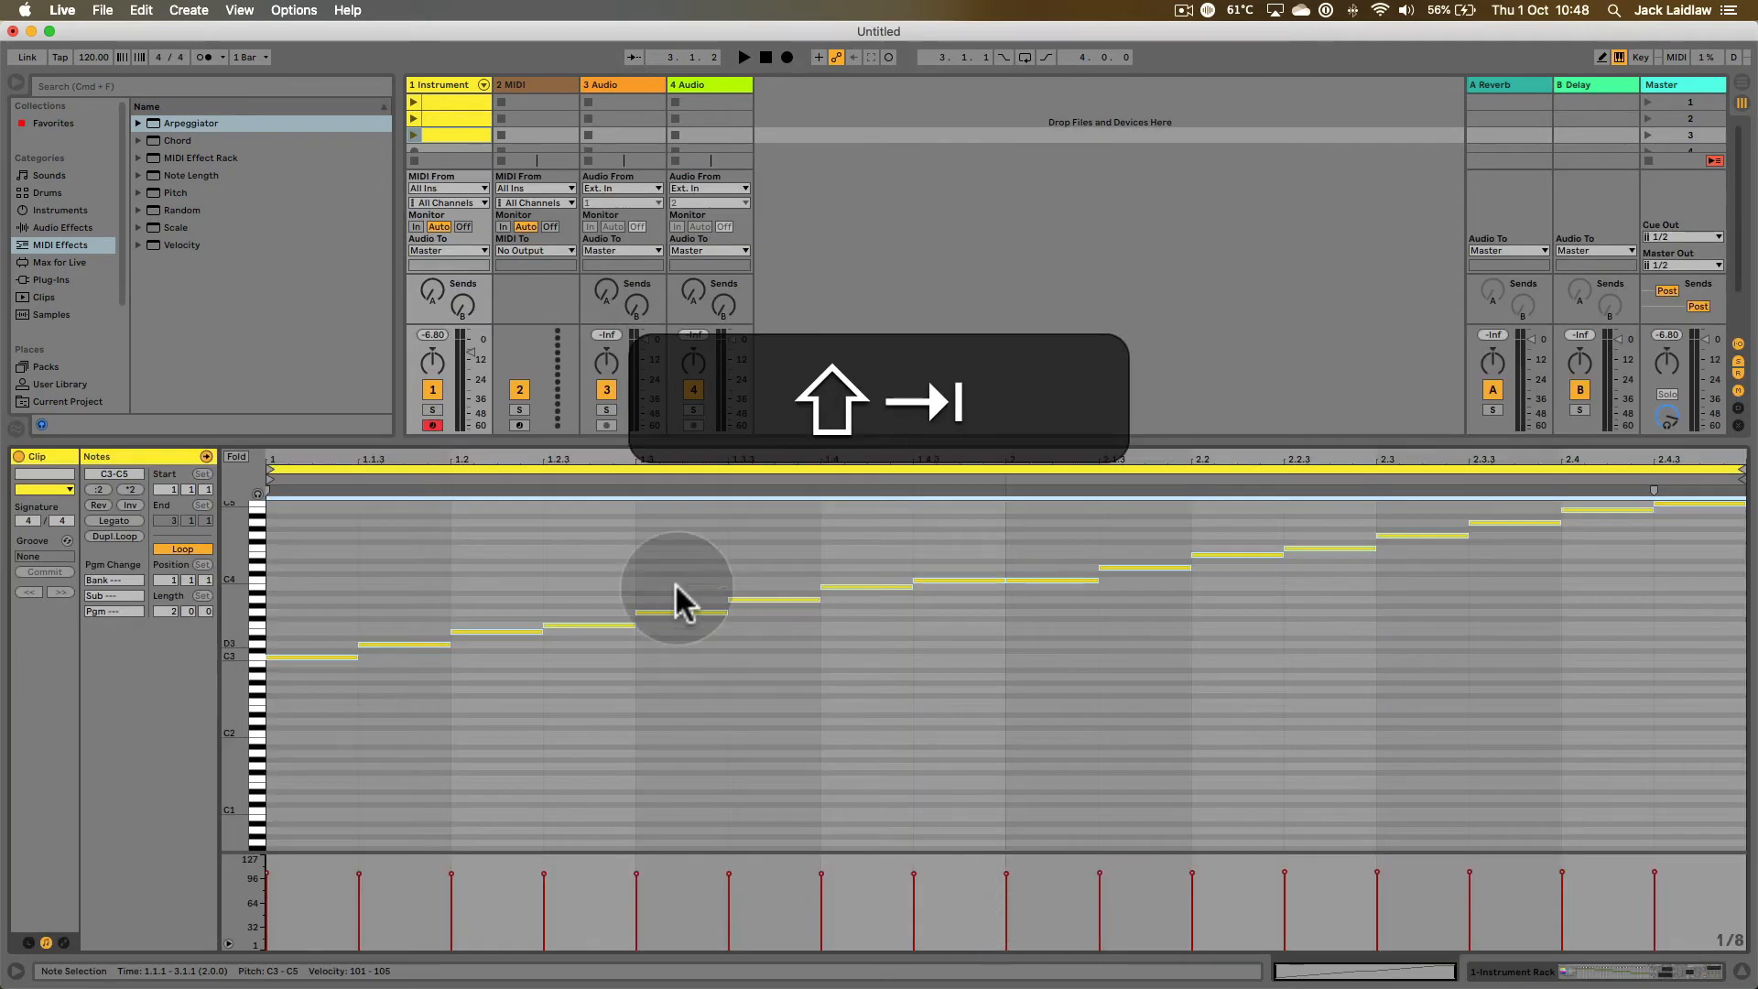
pyautogui.press('super+d')
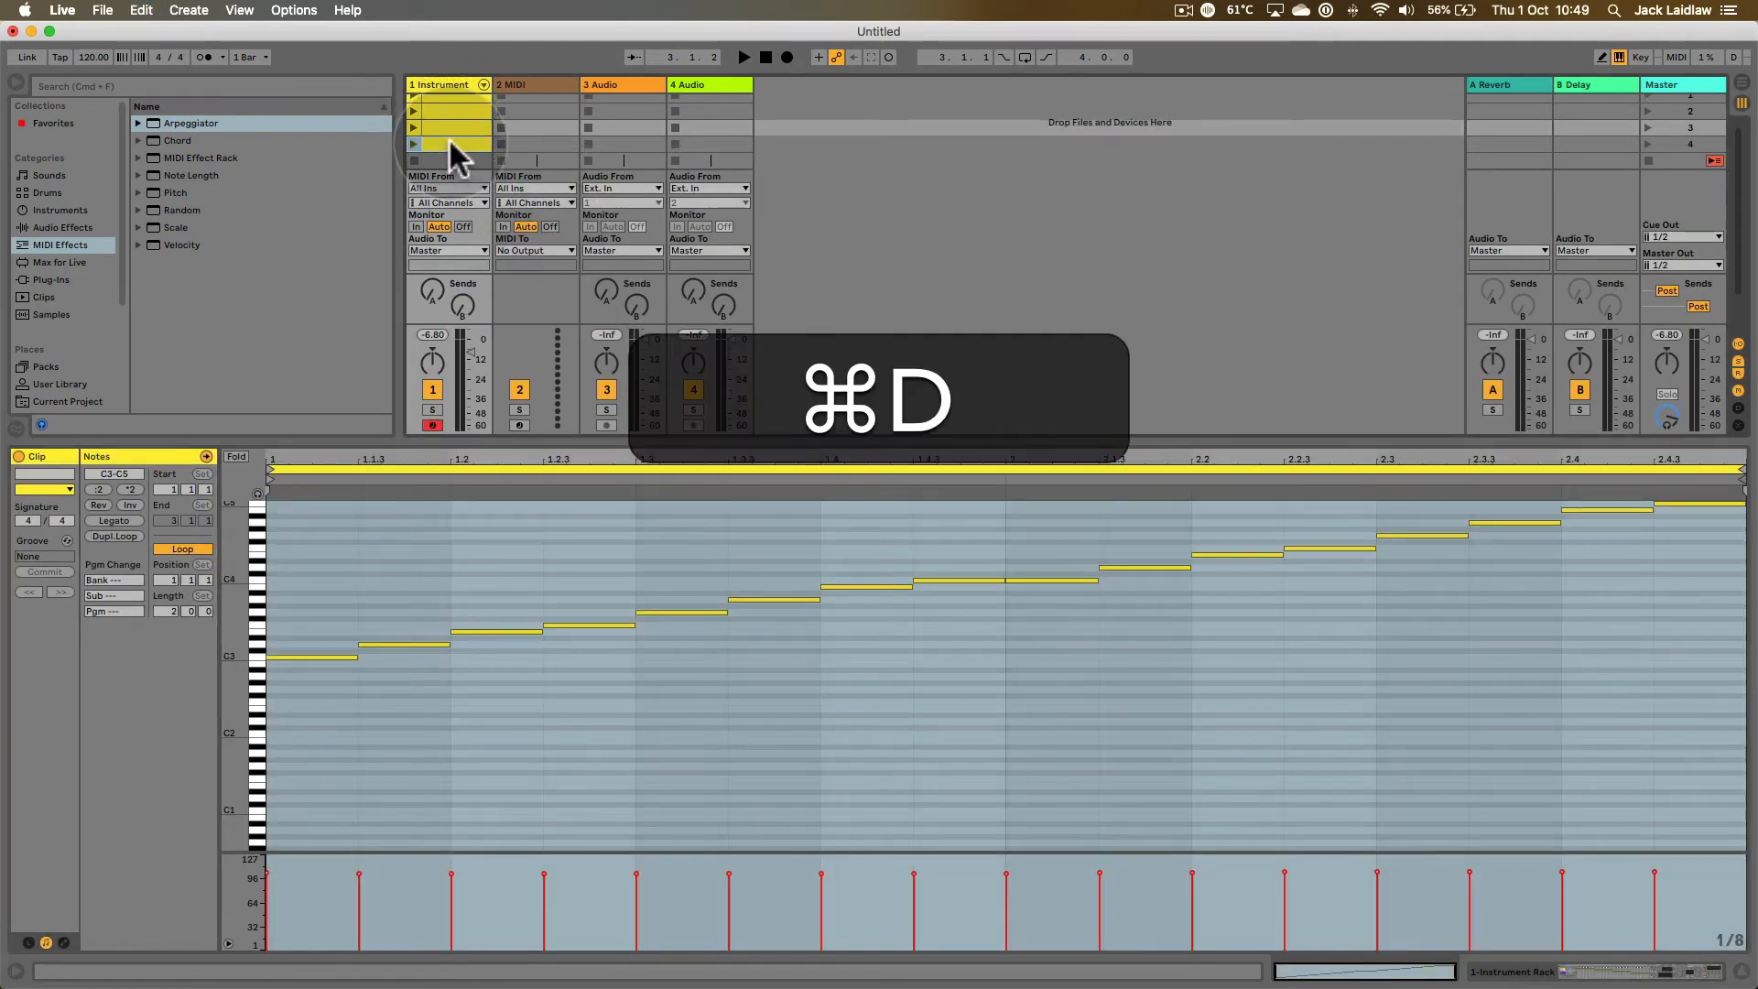
pyautogui.click(373, 600)
pyautogui.press('super+a')
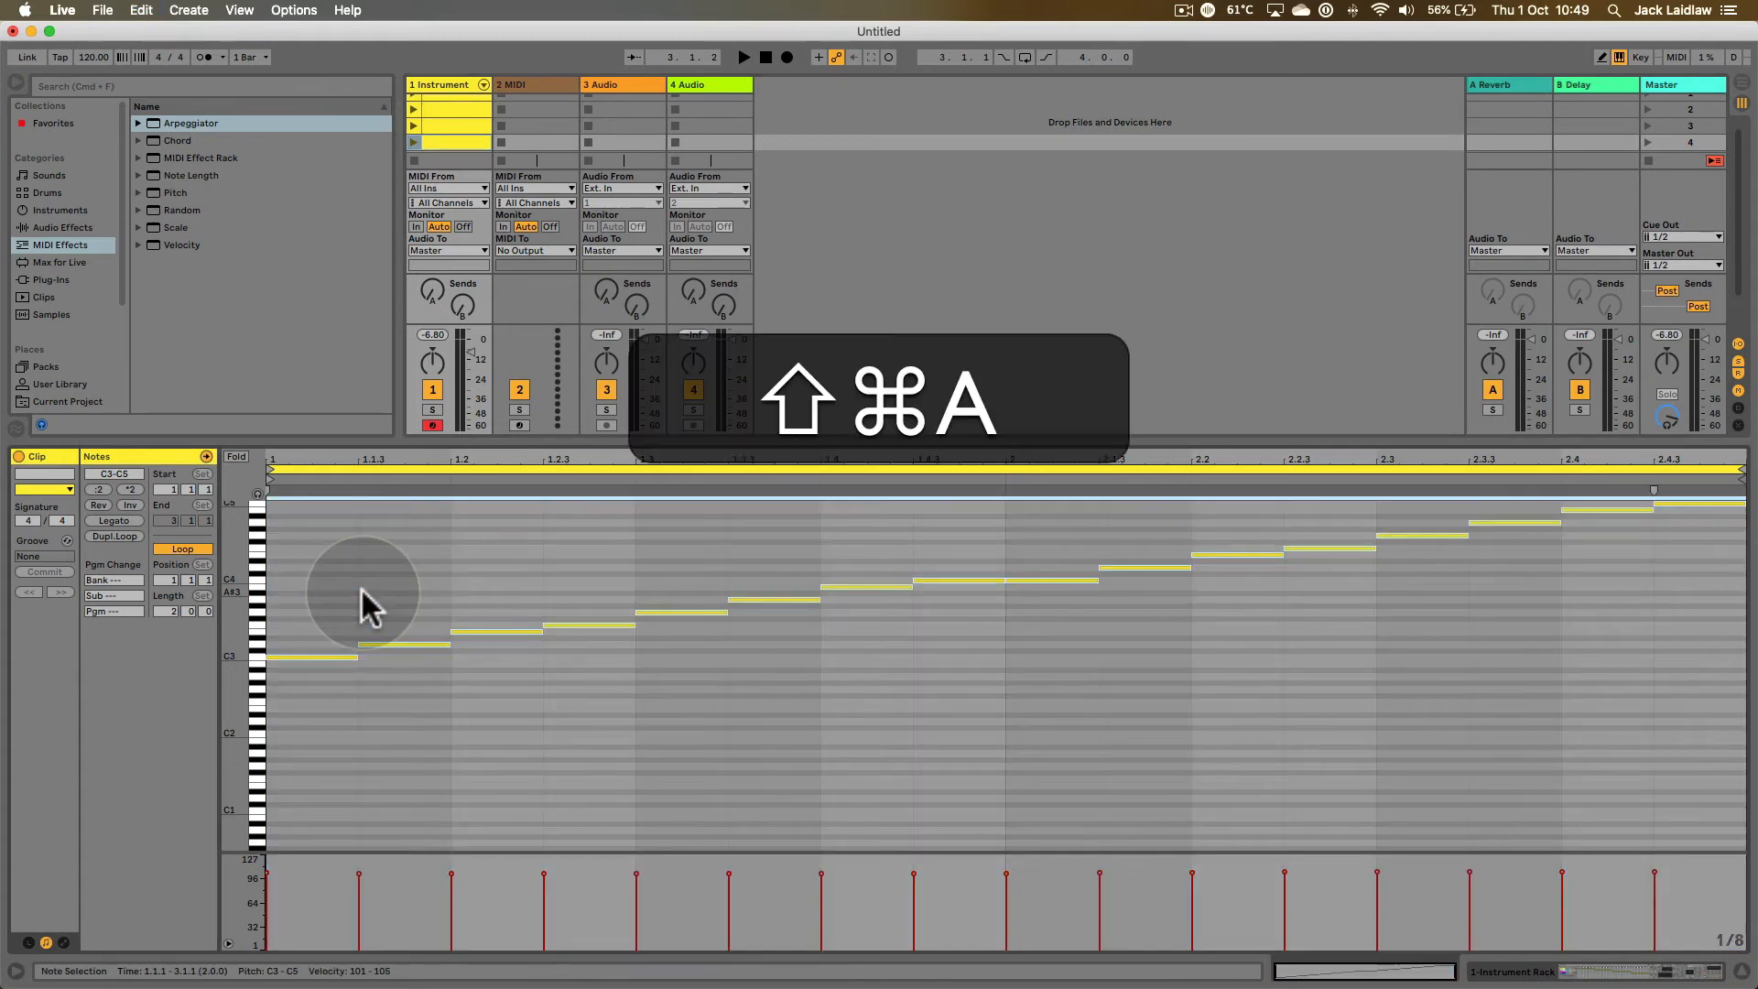
pyautogui.hotkey('shift', 'Up')
pyautogui.hotkey('shift', 'Up')
pyautogui.hotkey('shift', 'Tab')
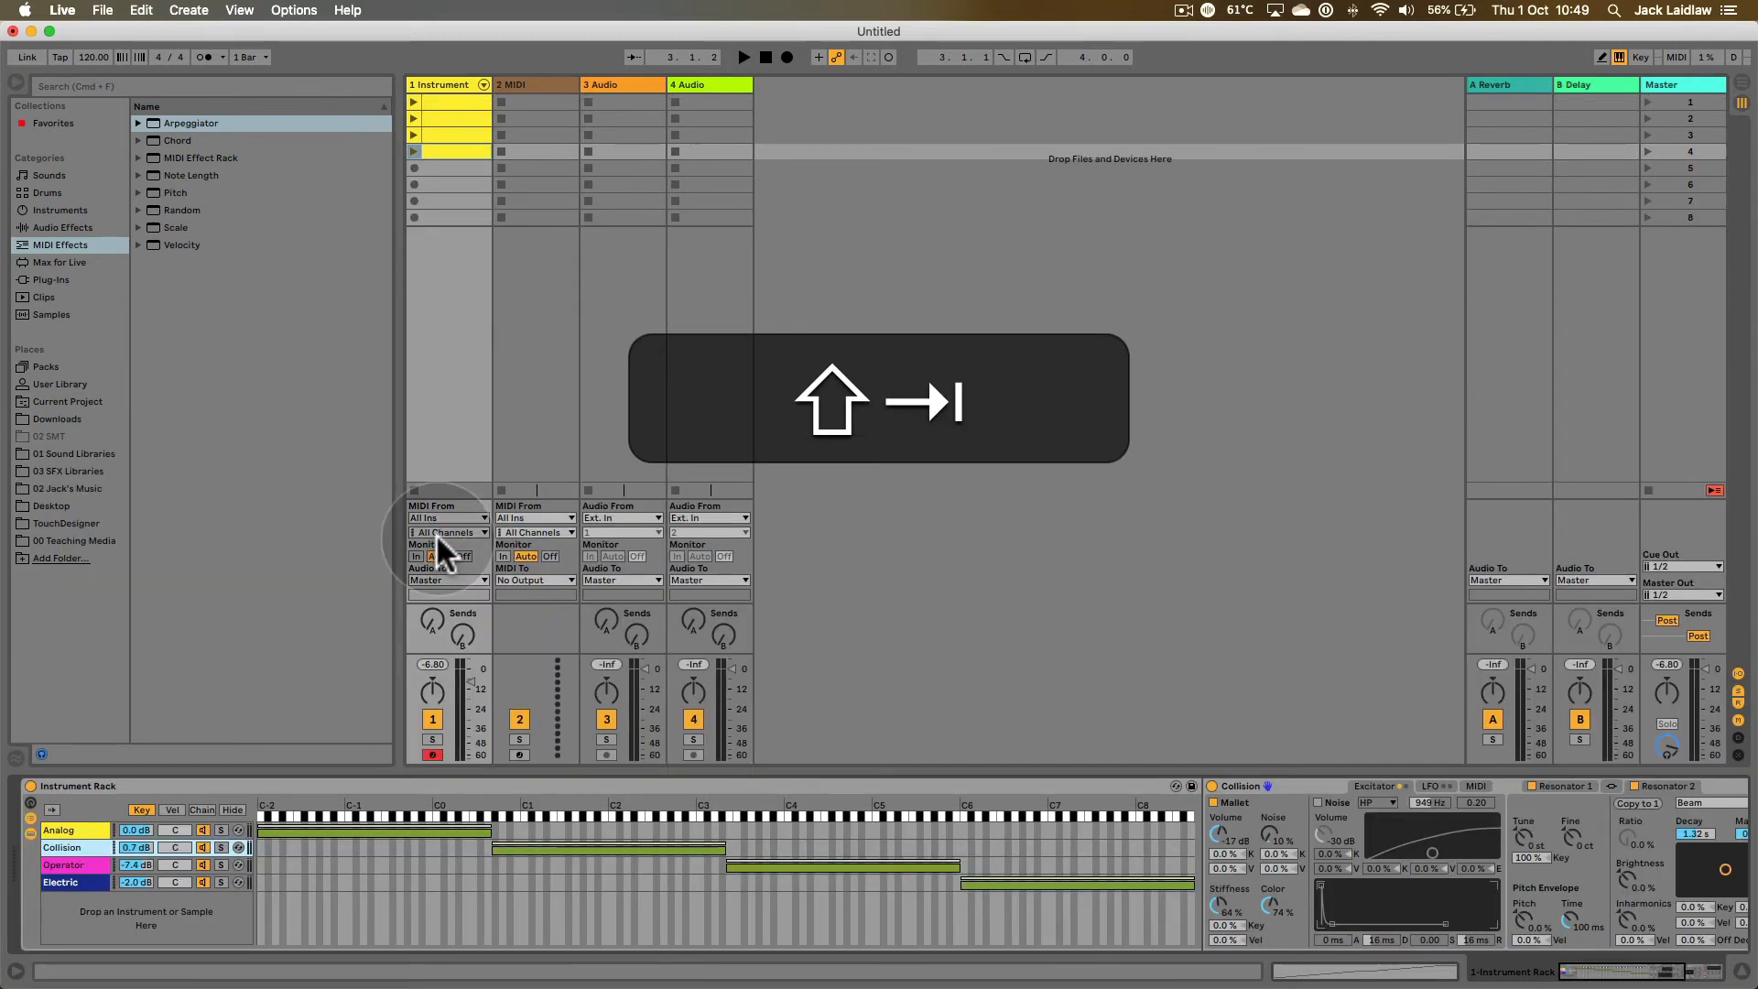
pyautogui.hotkey('shift', 'Tab')
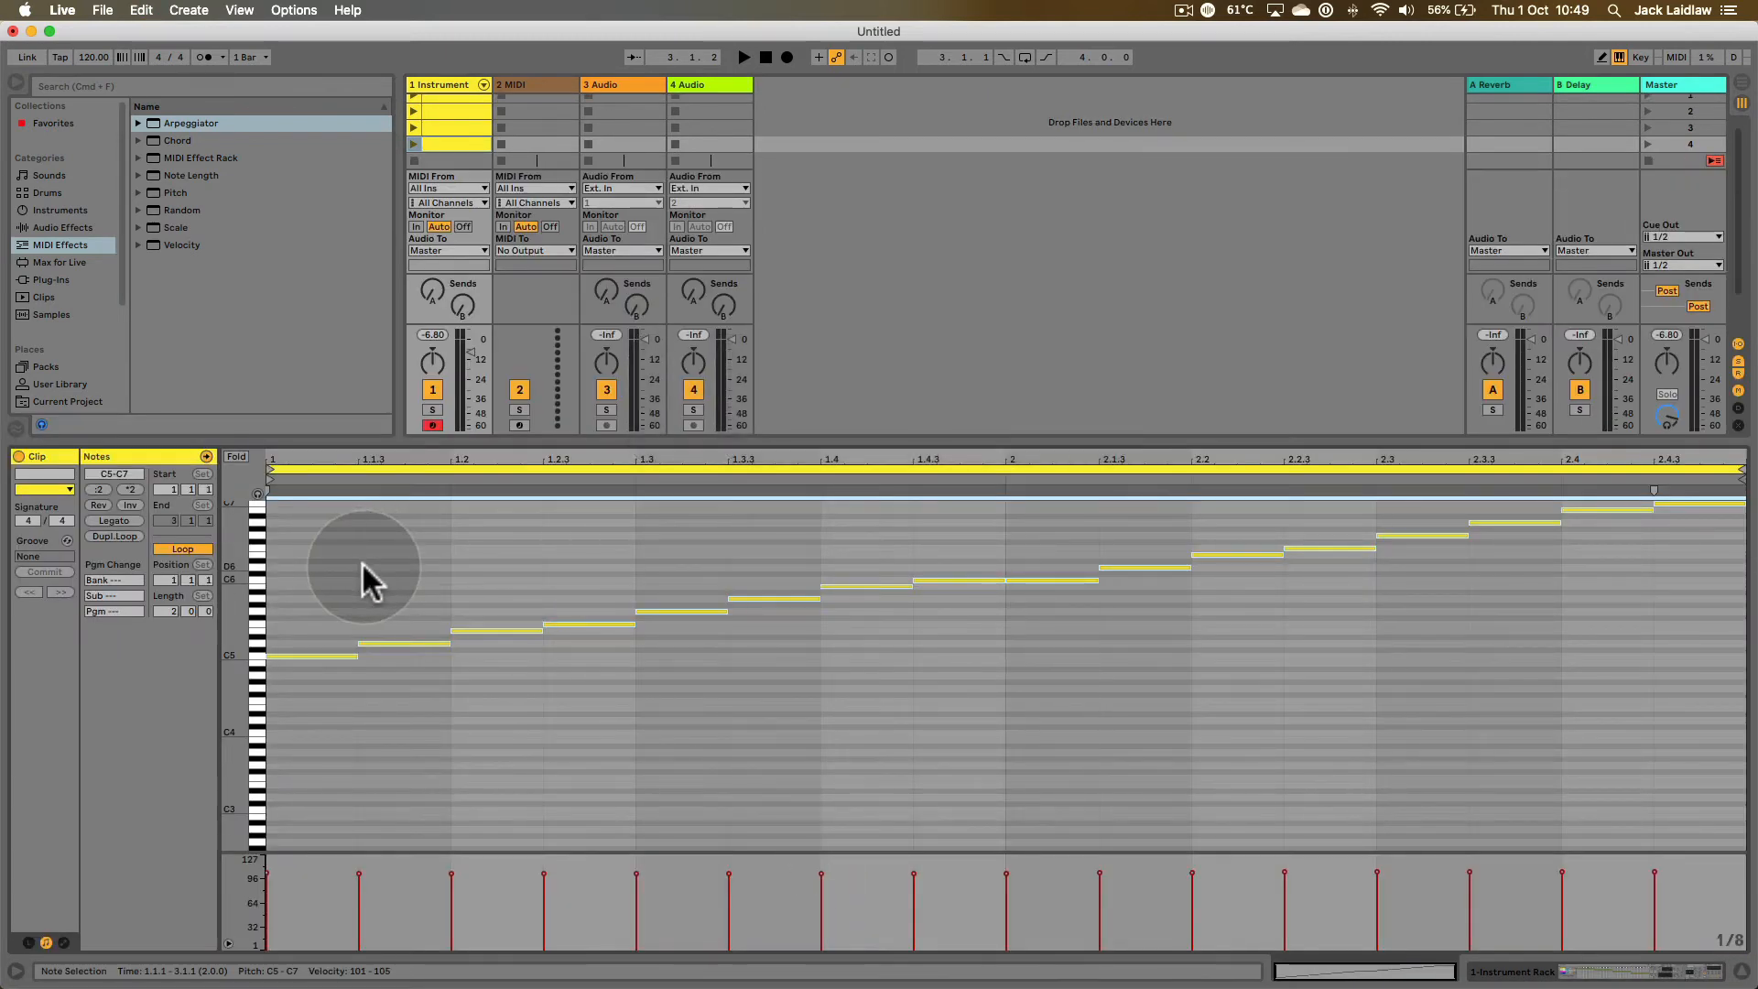
pyautogui.hotkey('shift', 'Up')
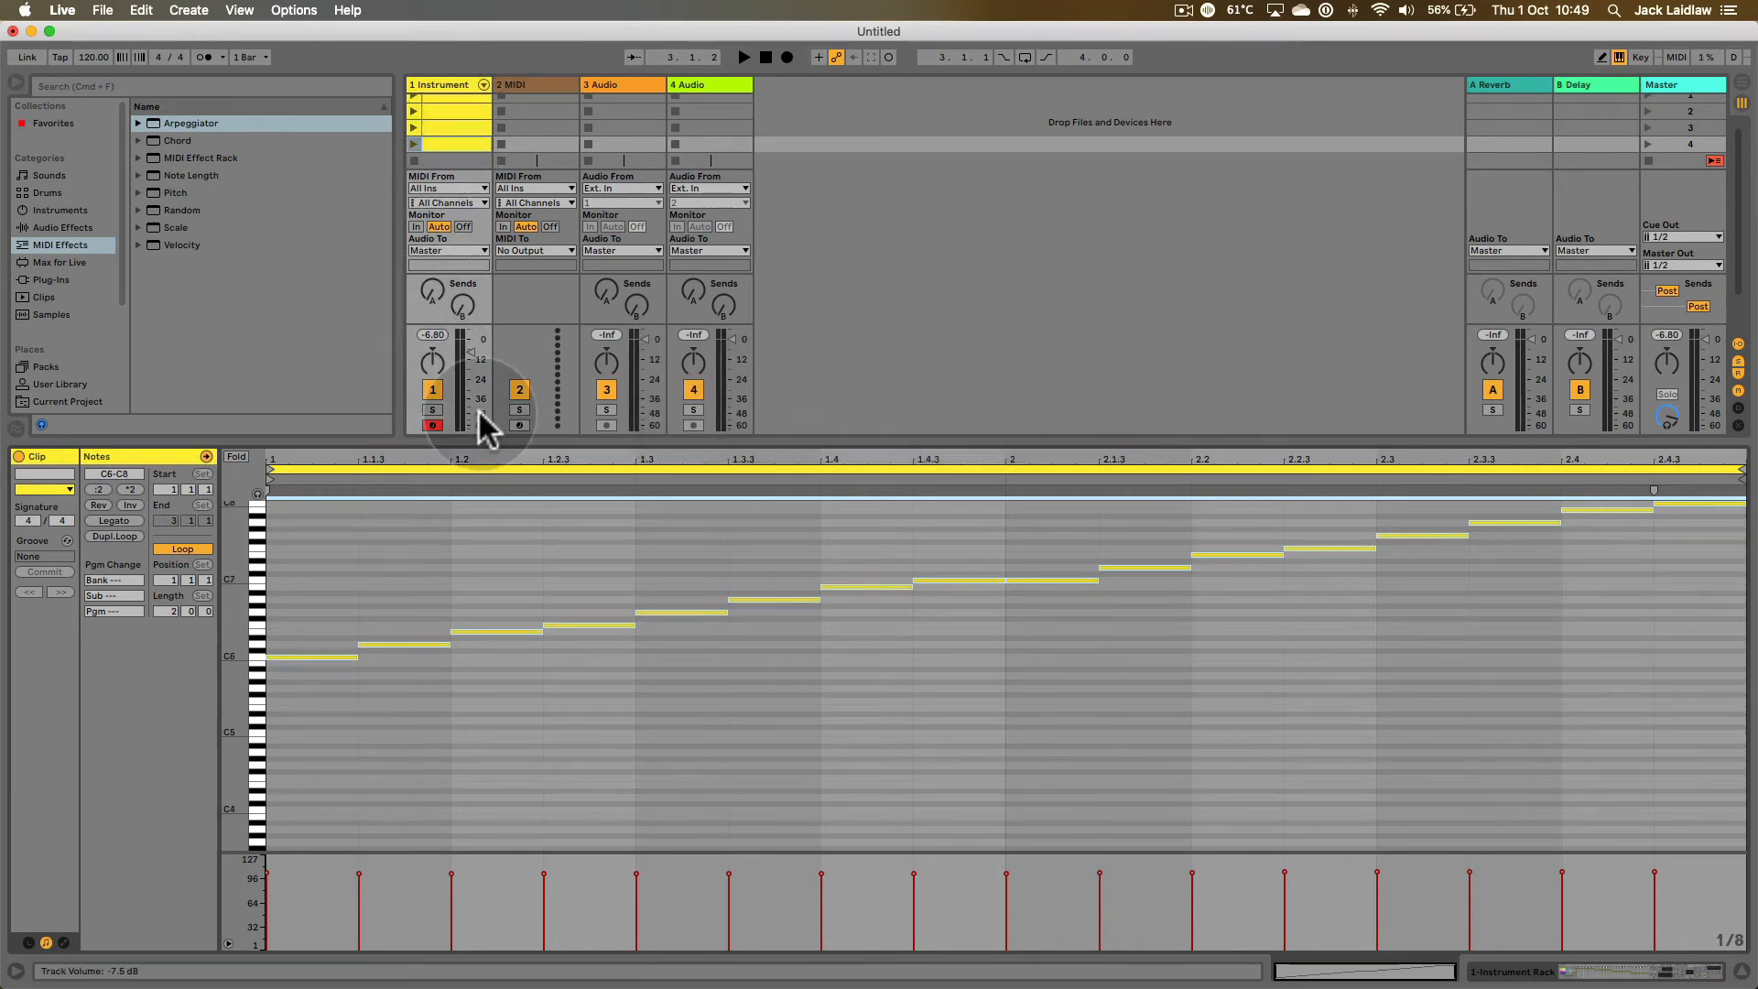
# - Reduce the height of the clip editor and select all four scale clips on the instrument track
pyautogui.moveTo(470, 440); pyautogui.dragTo(480, 613)
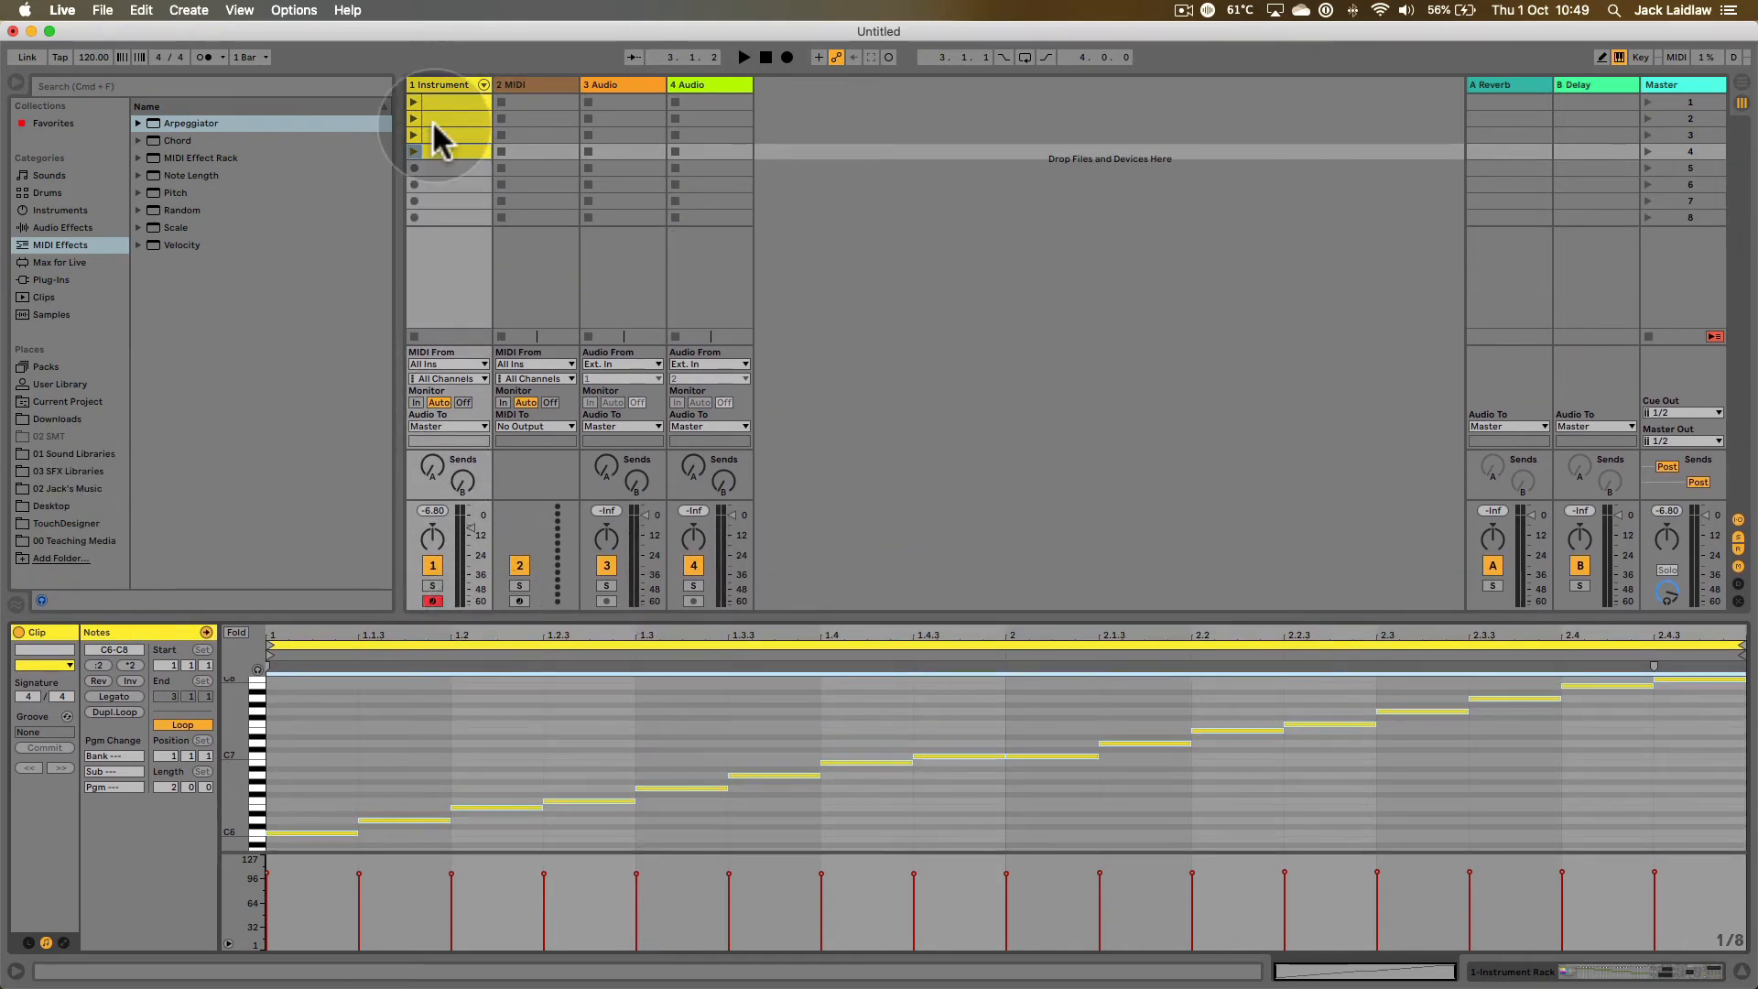
pyautogui.click(441, 97)
pyautogui.hotkey('shift', 'Tab')
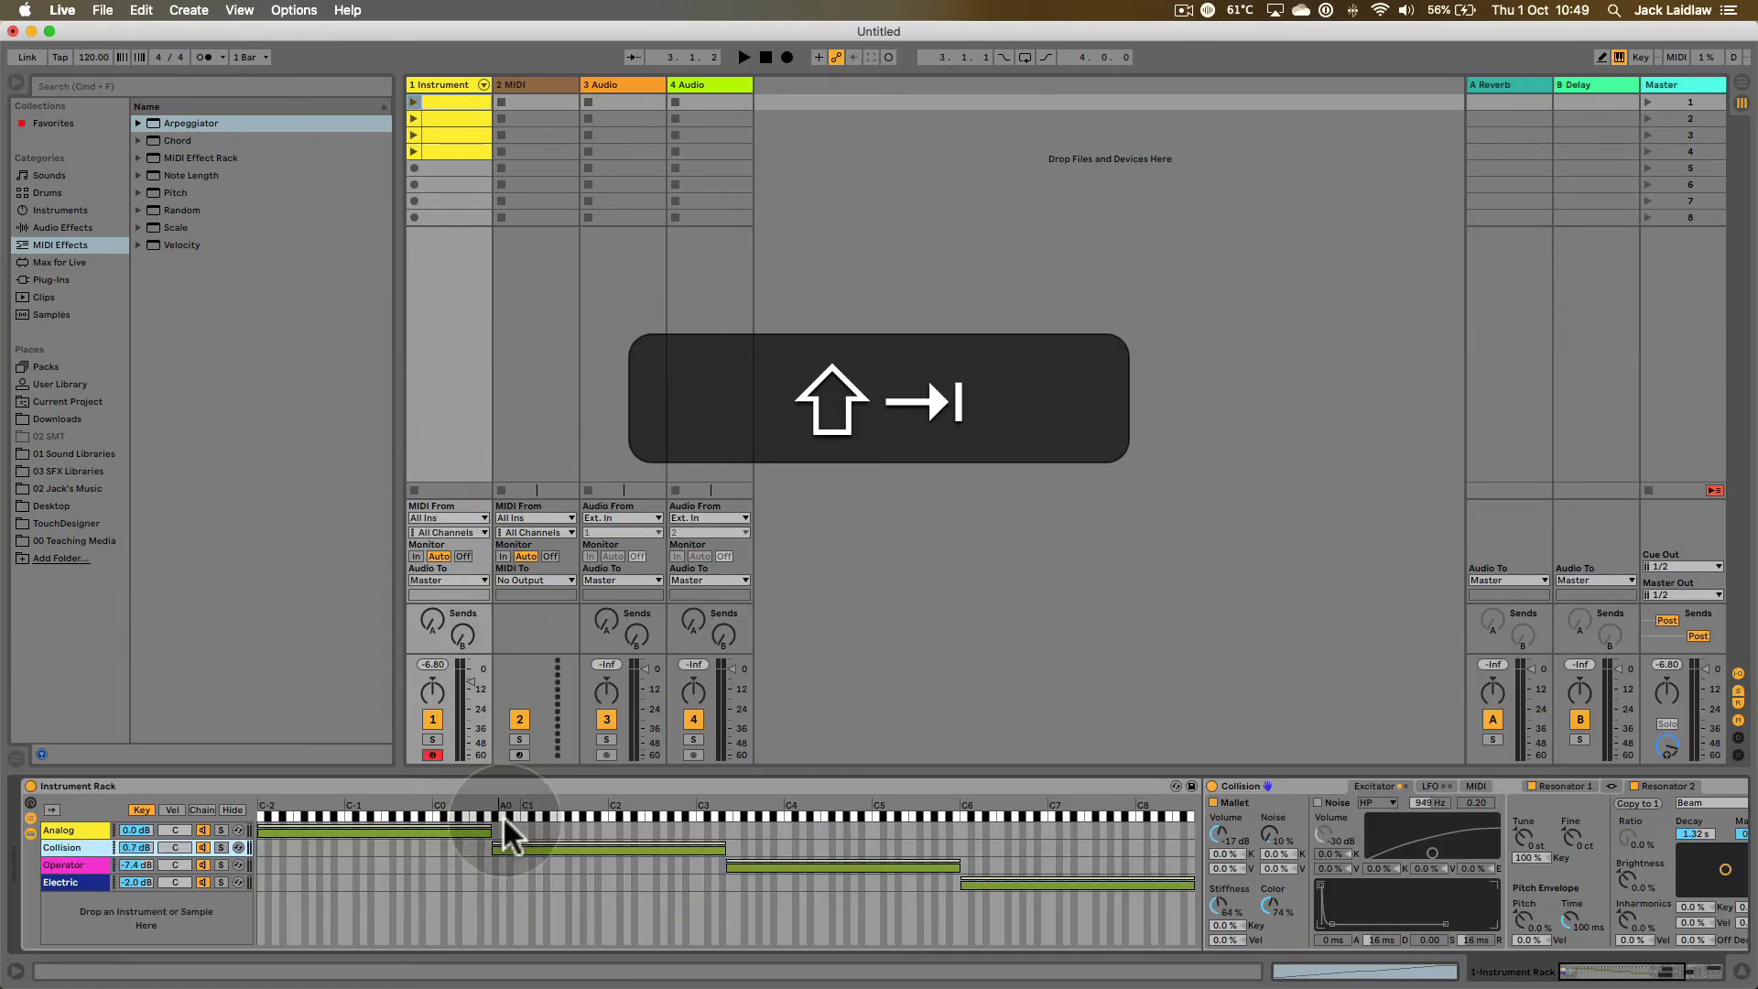
pyautogui.click(287, 834)
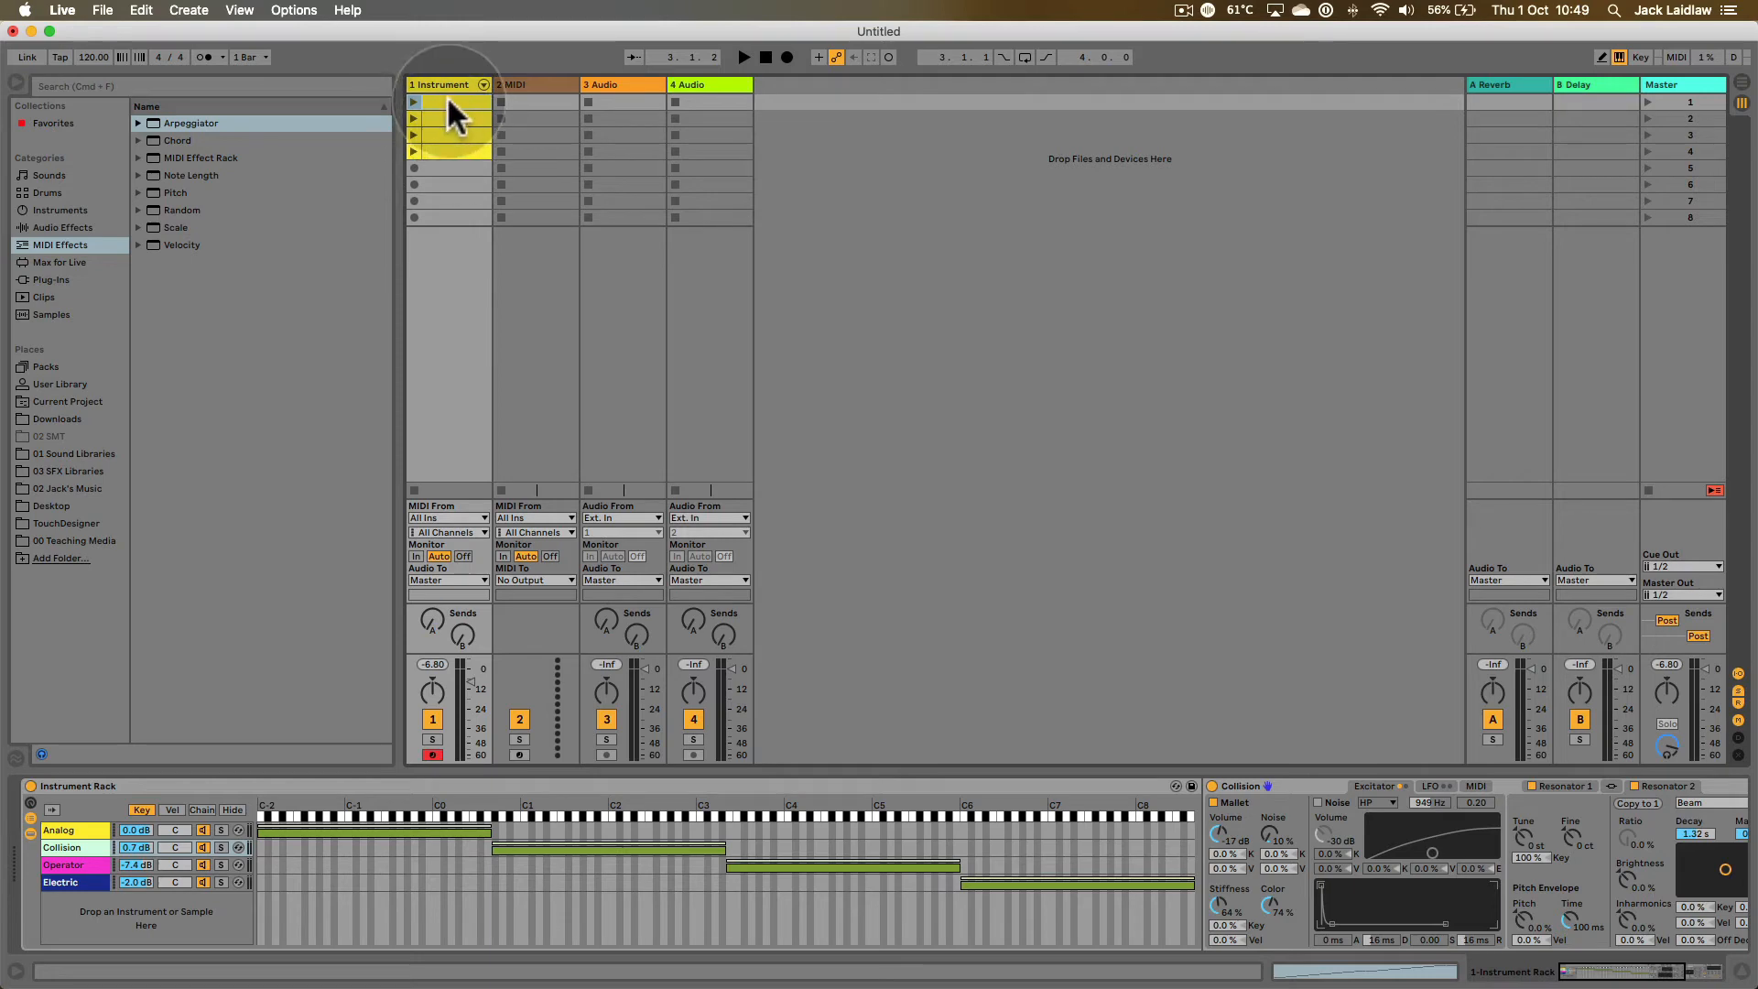
pyautogui.keyDown('shift'); pyautogui.click(449, 150); pyautogui.keyUp('shift')
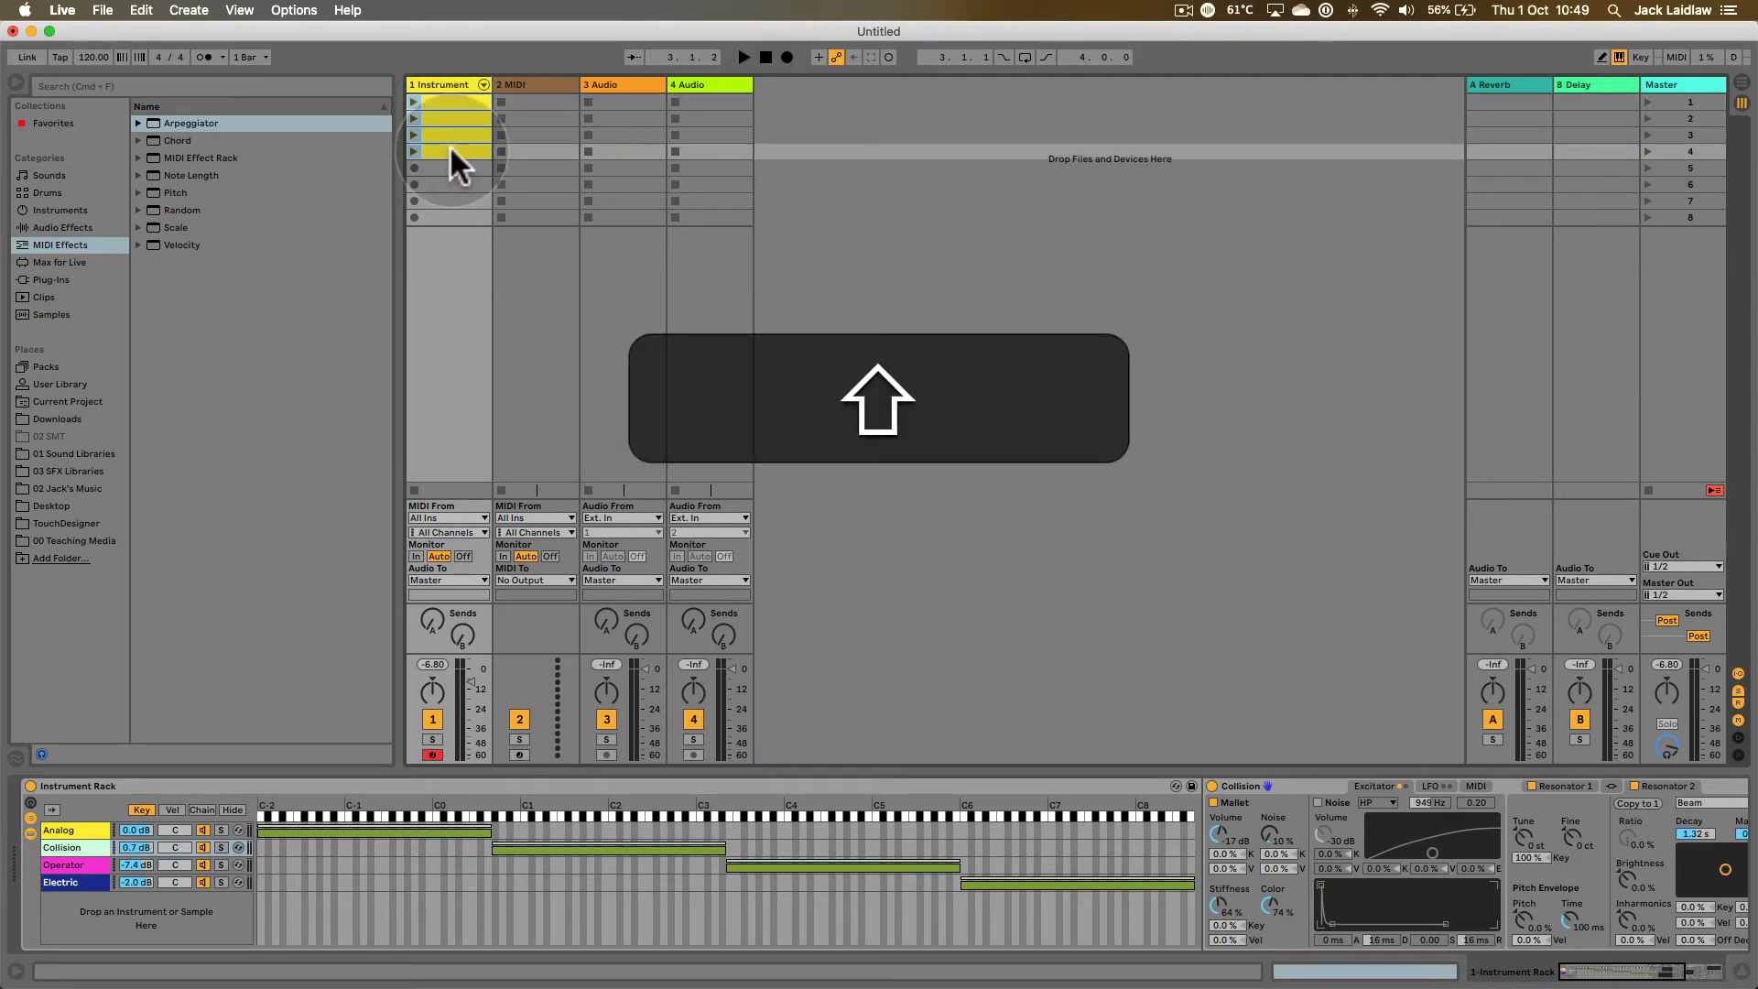
pyautogui.hotkey('shift', 'Tab')
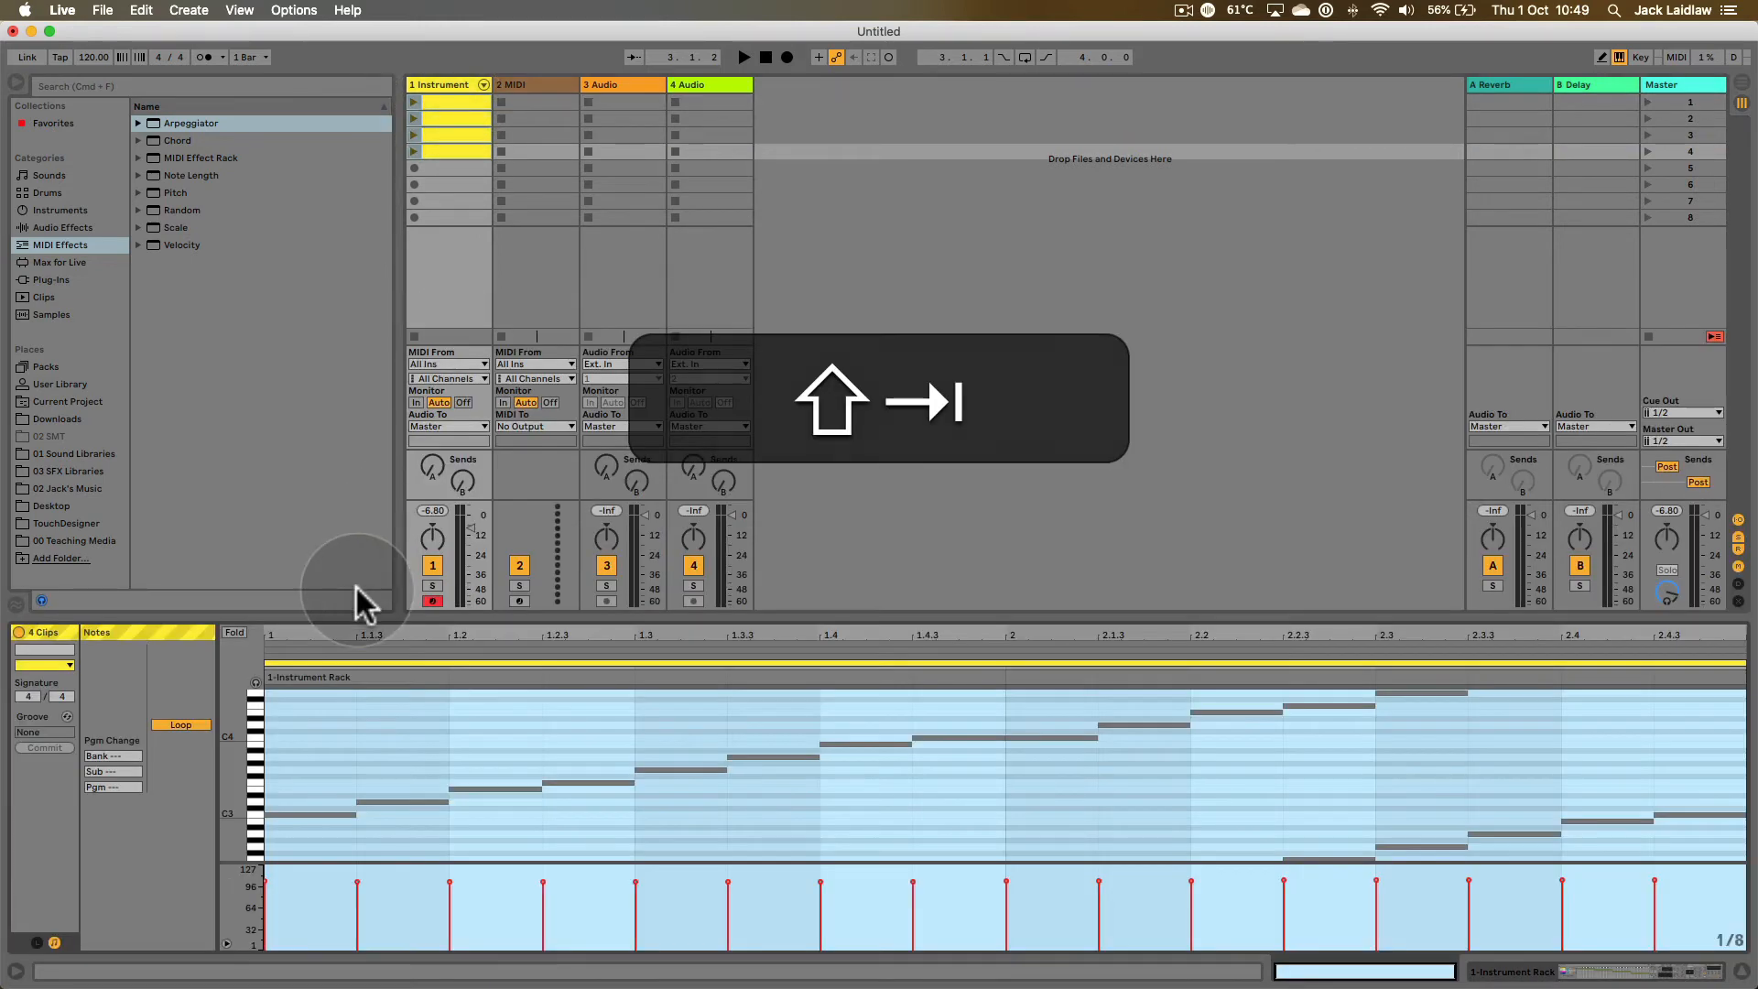
pyautogui.click(445, 99)
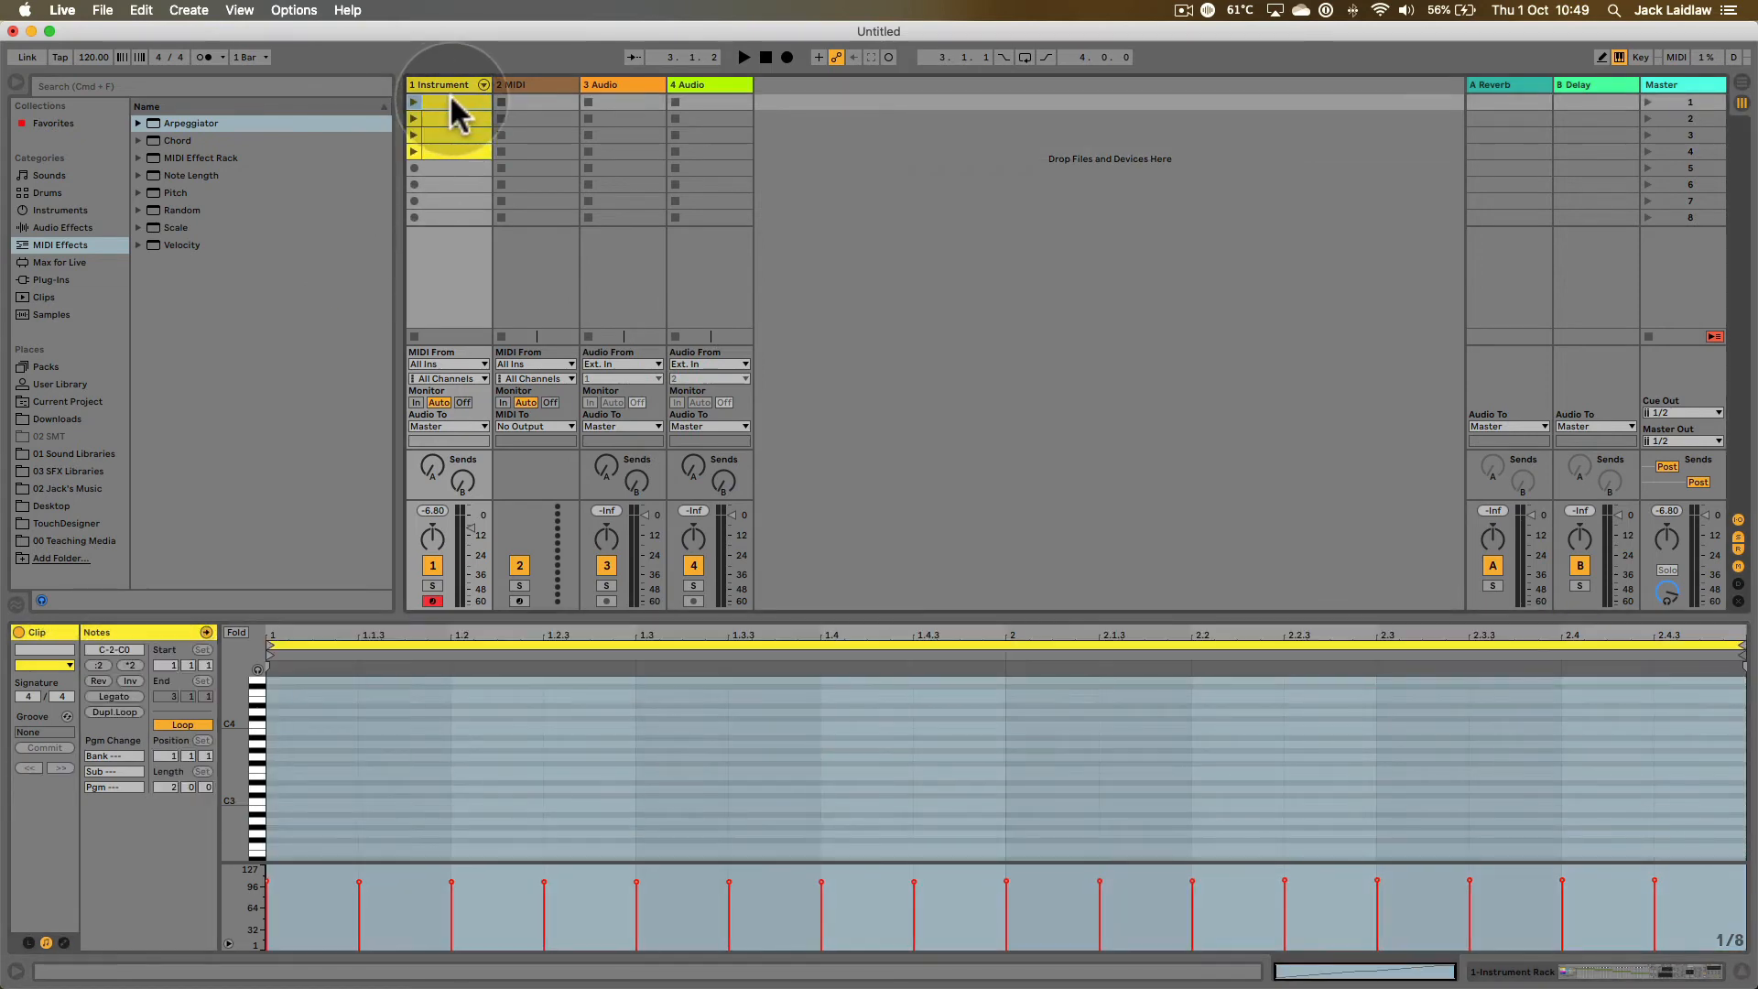
pyautogui.keyDown('shift'); pyautogui.click(457, 150); pyautogui.keyUp('shift')
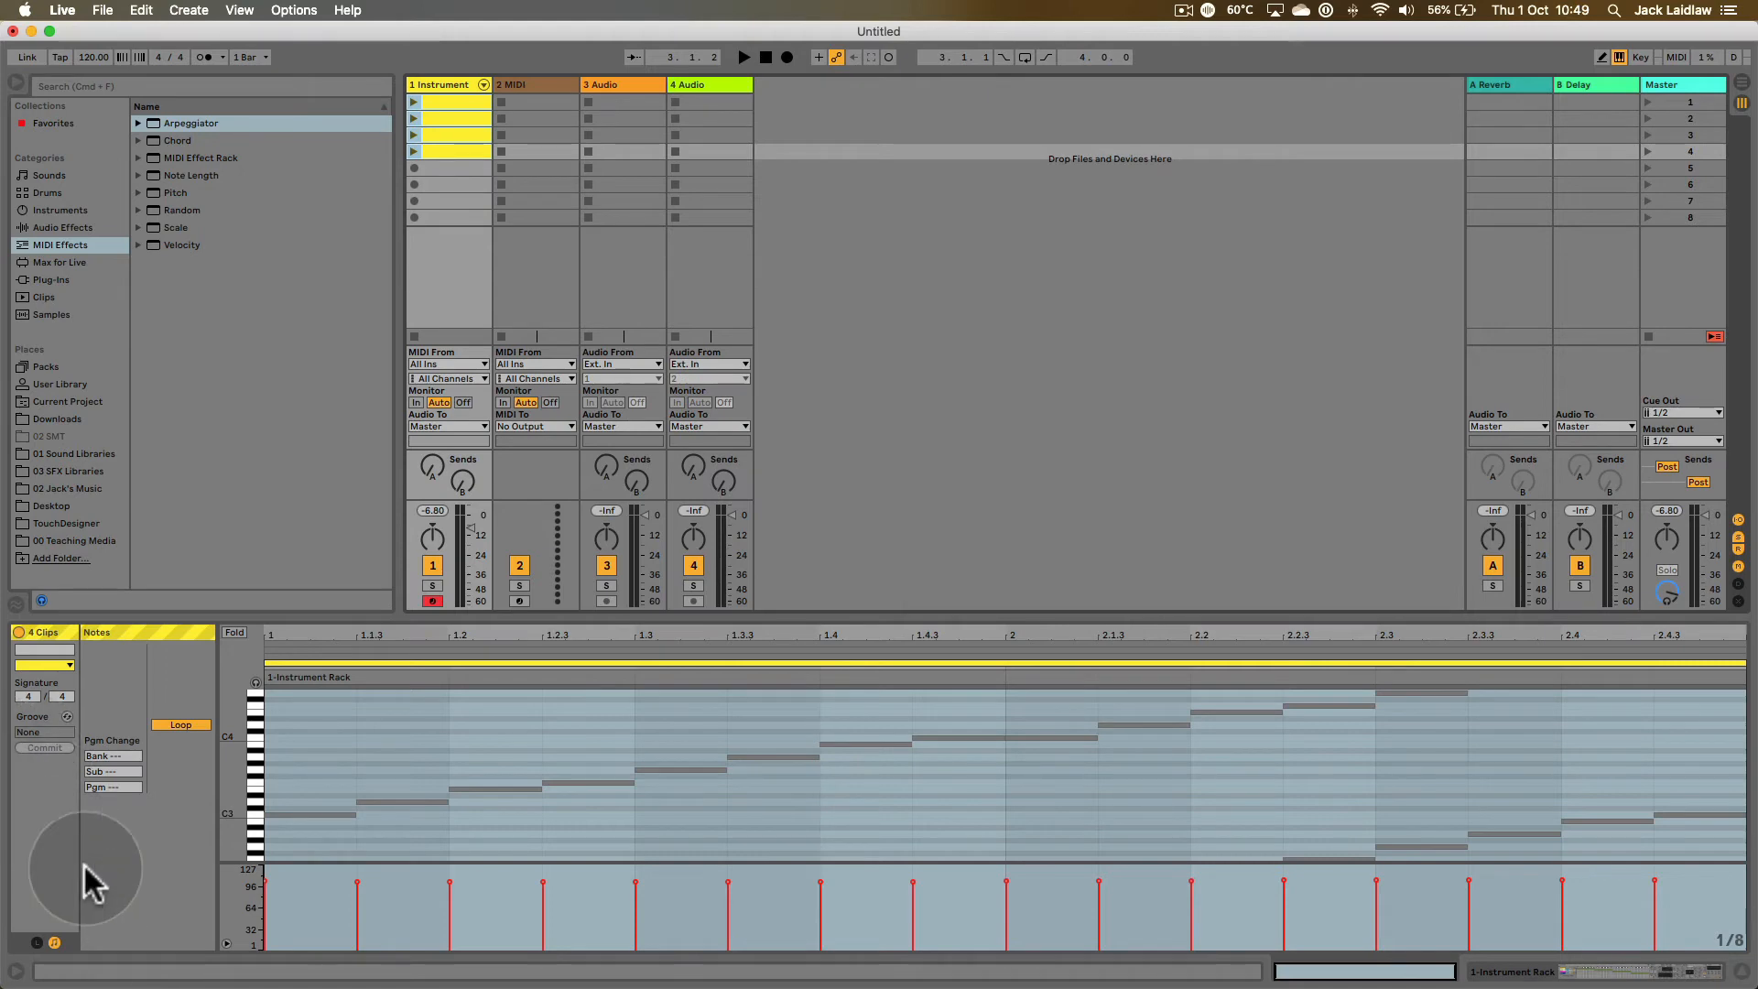
# - Show the launch settings of the four selected clips and set their follow action to Next after 2 bars
pyautogui.click(37, 942)
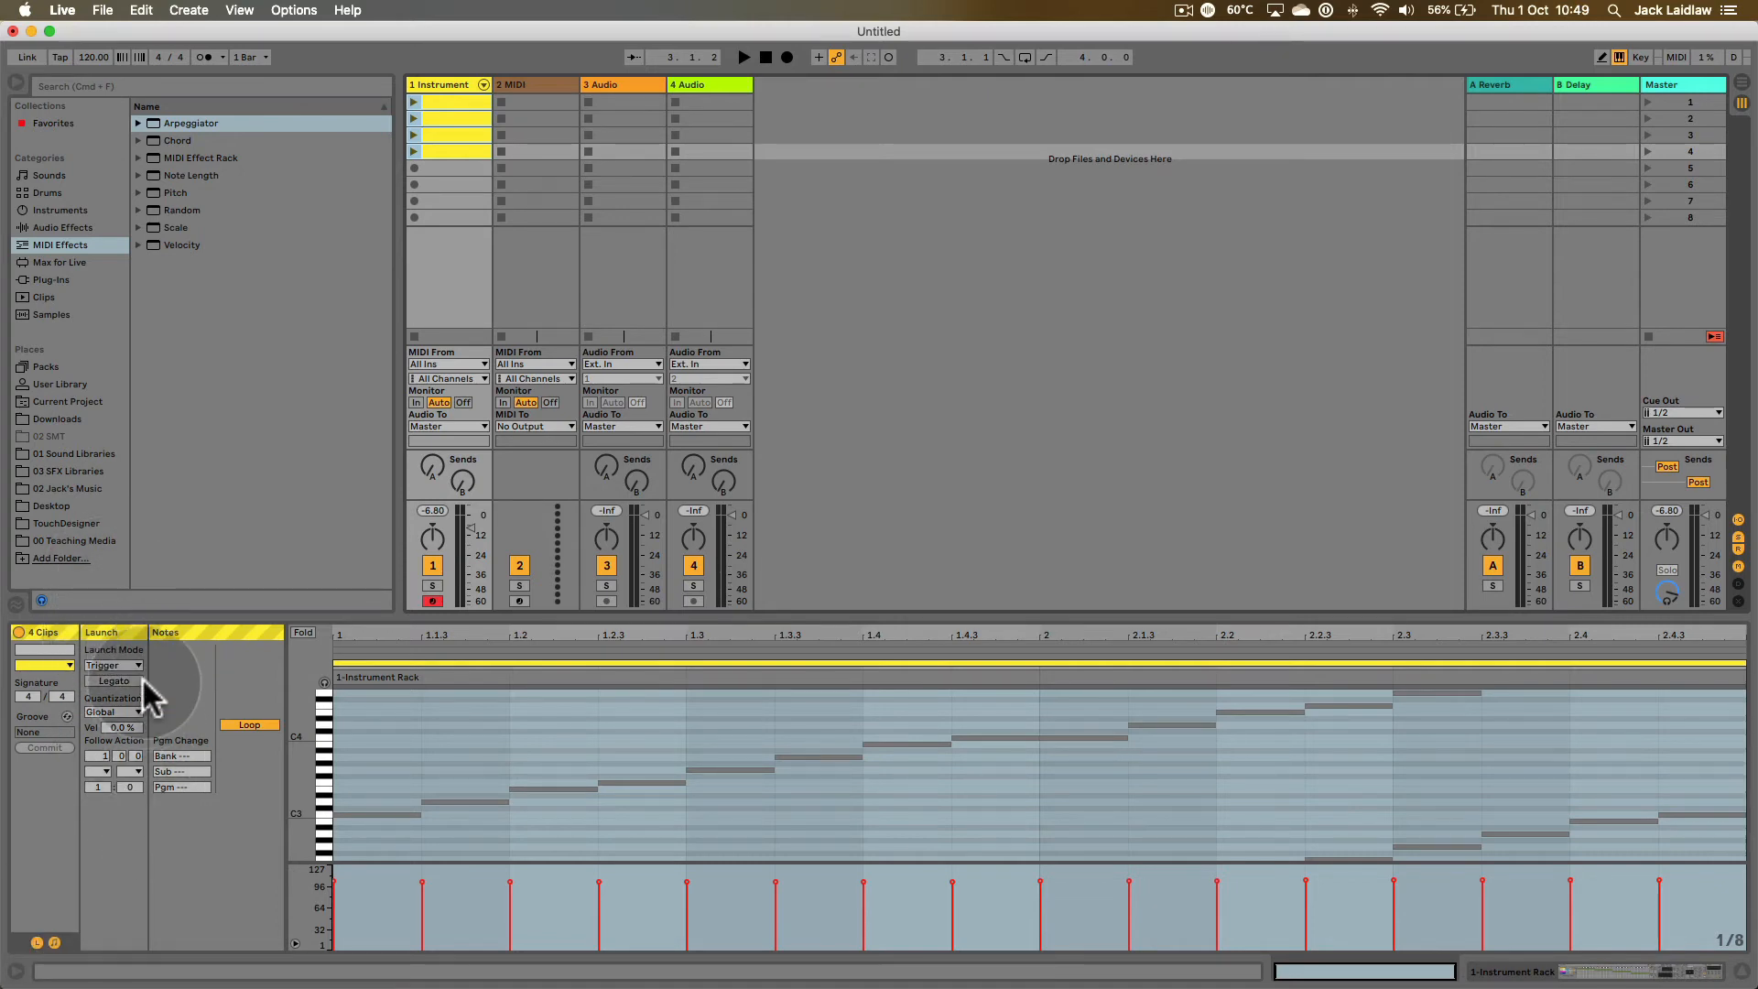
pyautogui.click(102, 769)
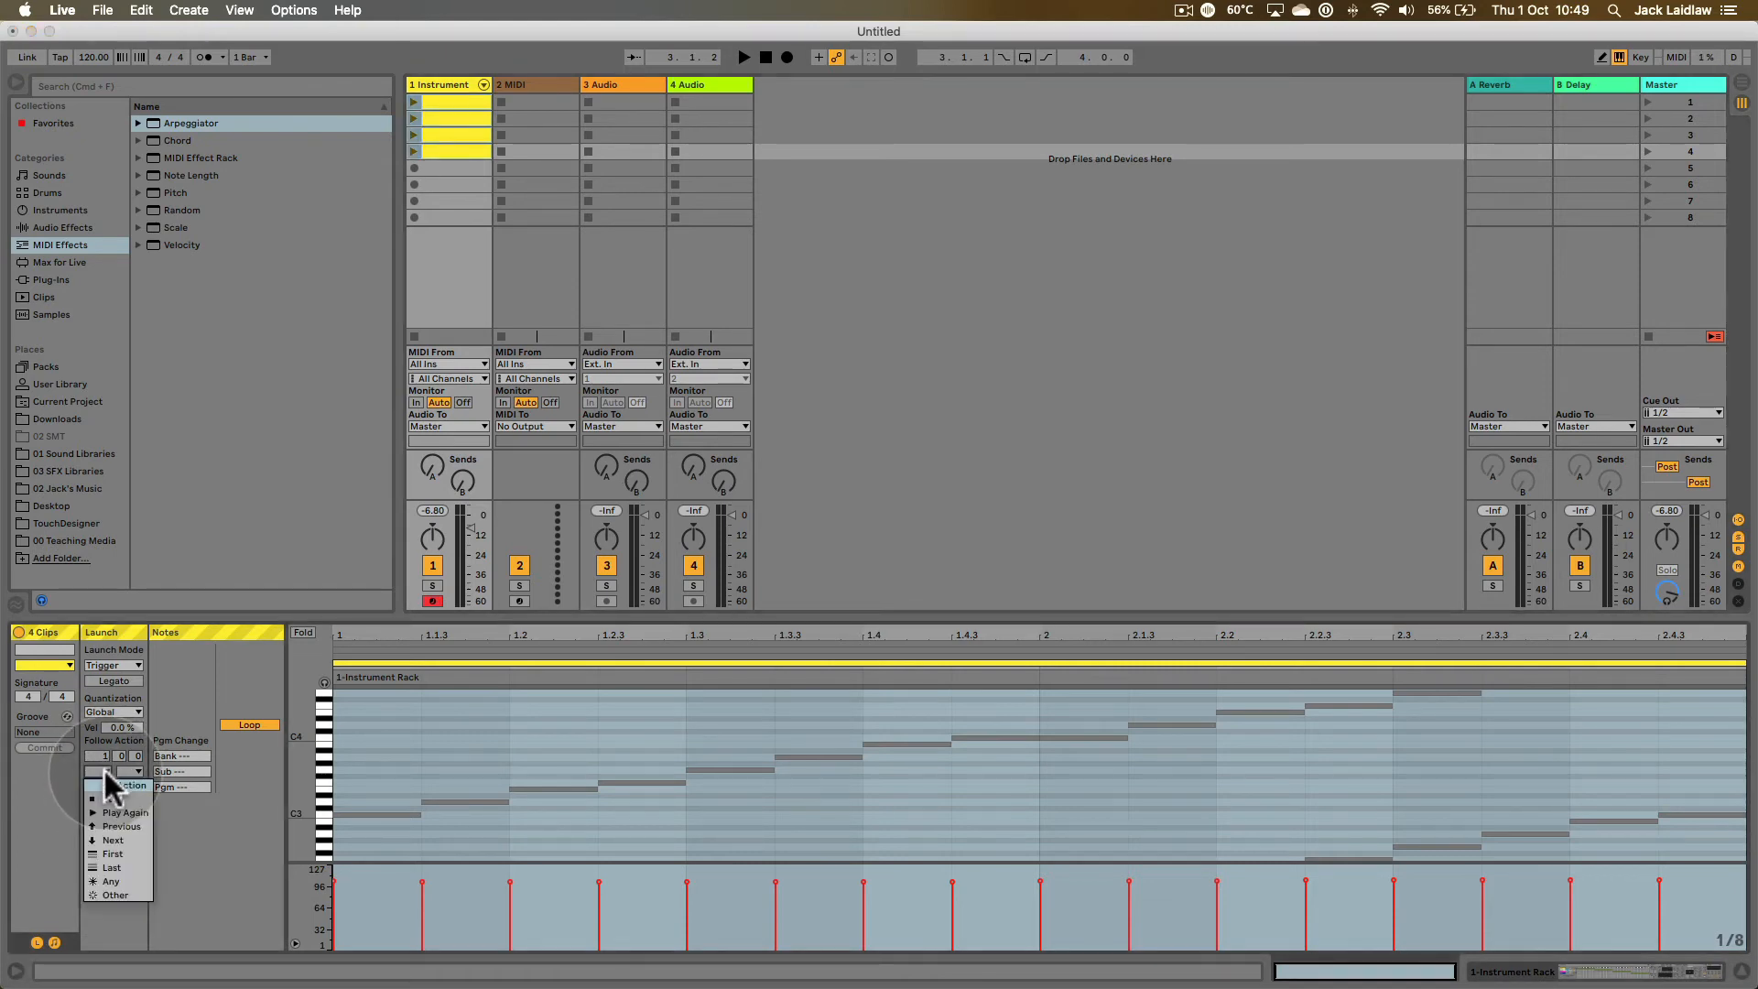
pyautogui.click(128, 838)
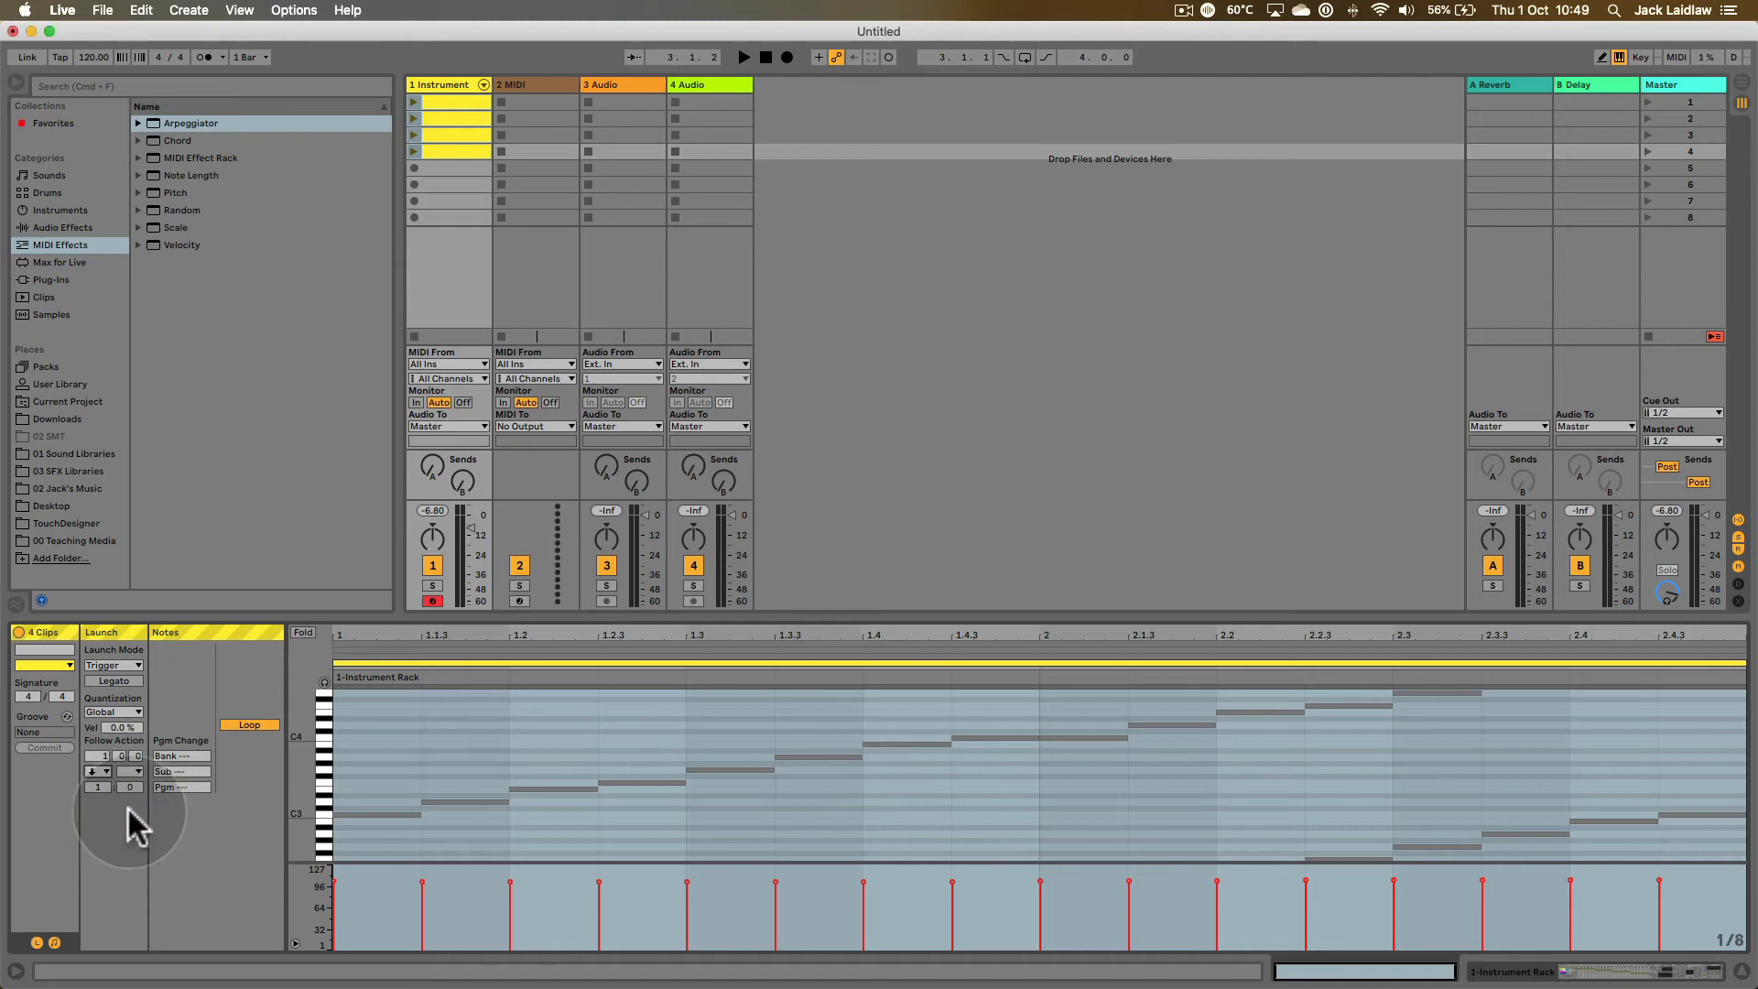
pyautogui.click(458, 239)
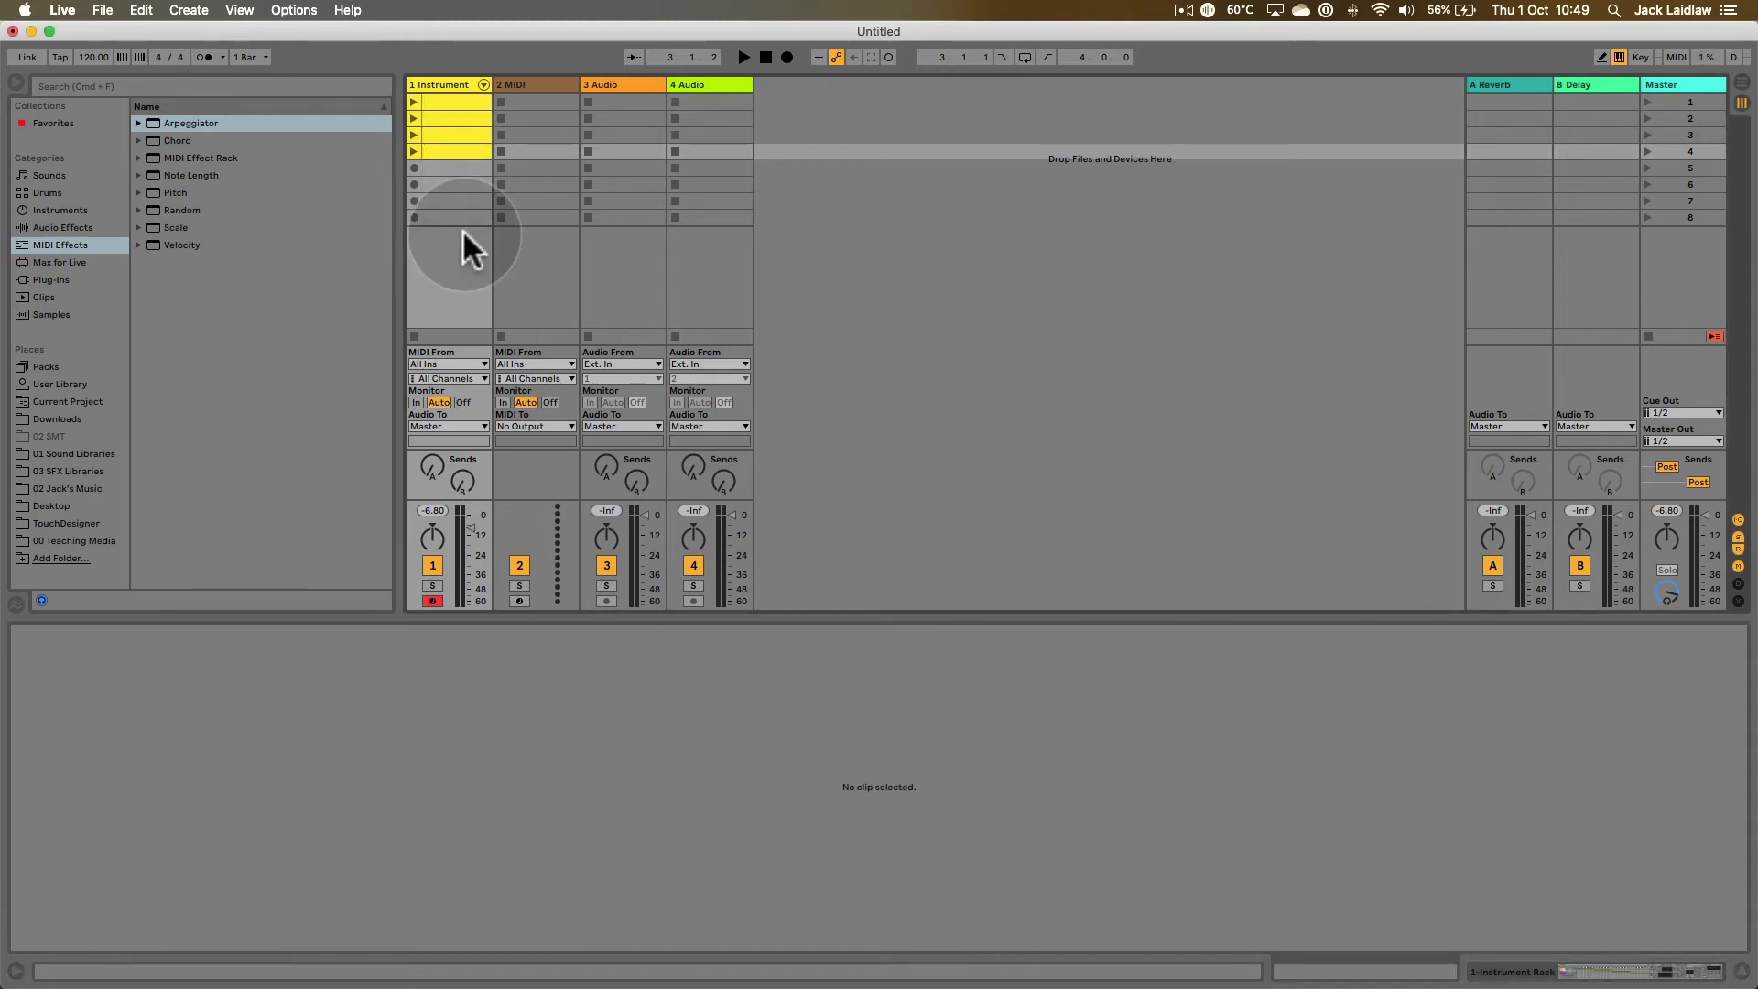
pyautogui.click(430, 101)
pyautogui.keyDown('shift'); pyautogui.click(451, 148); pyautogui.keyUp('shift')
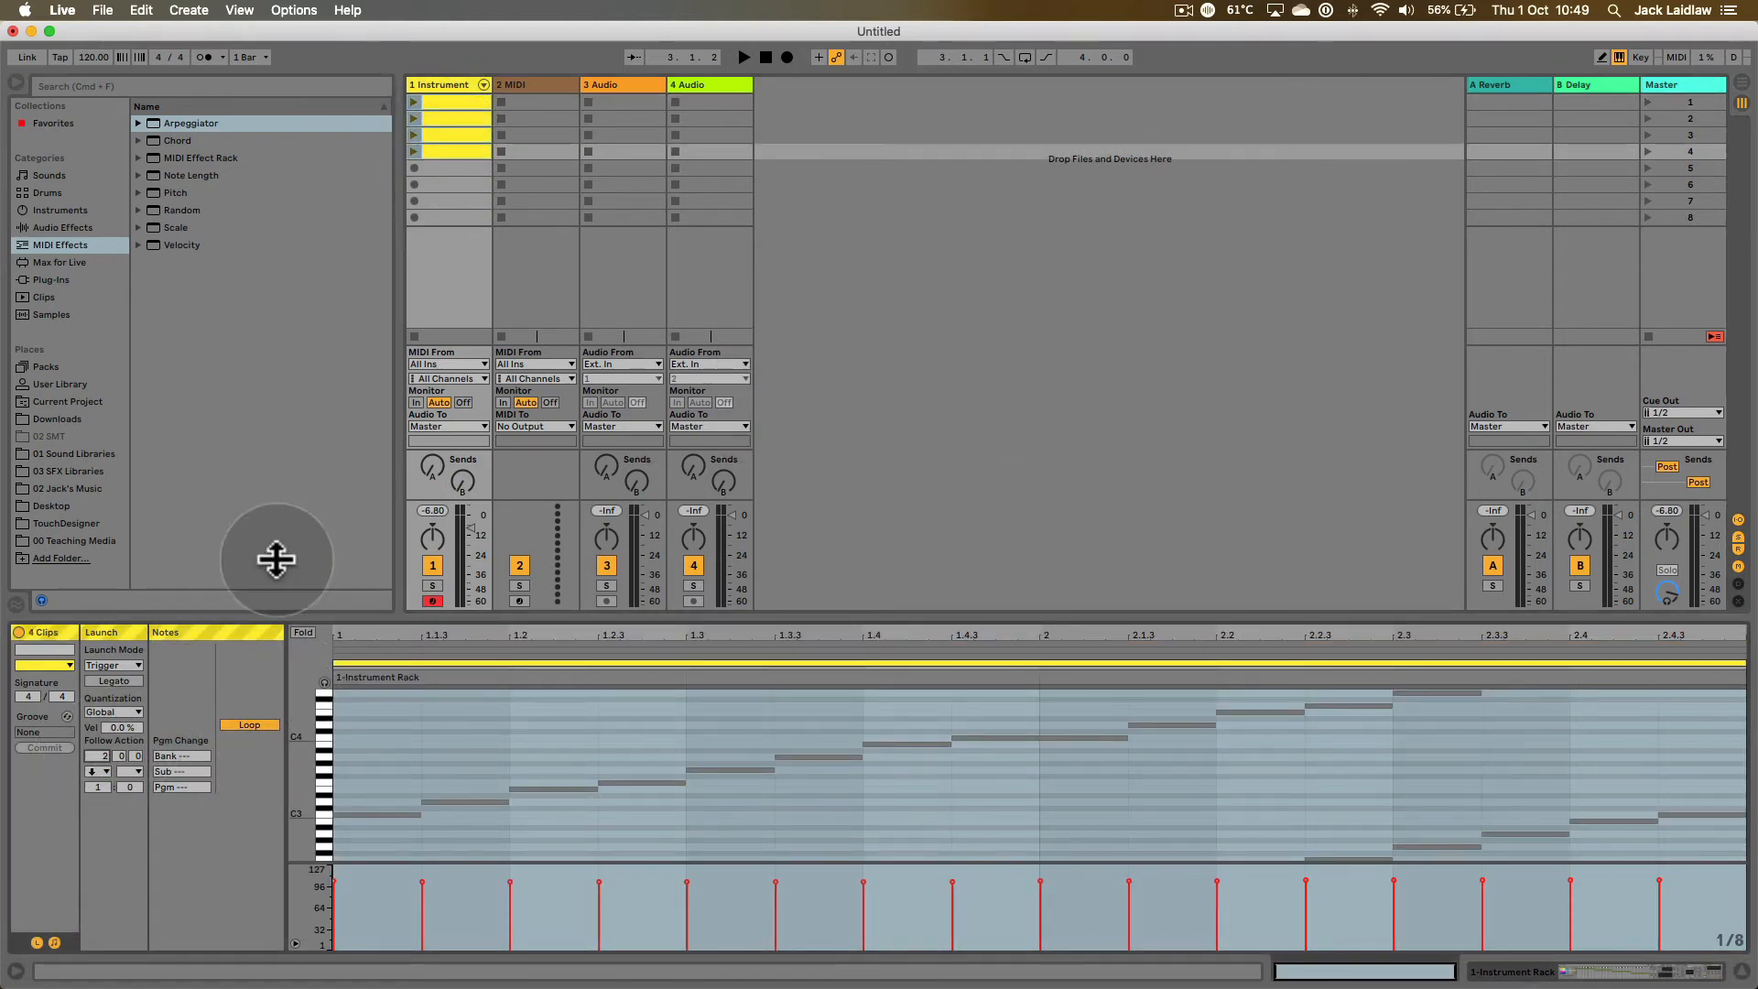
# - Launch the first slot's clip with the rack's key zones in view to audition the chained clips, and stop playback
pyautogui.hotkey('shift', 'Tab')
pyautogui.click(414, 99)
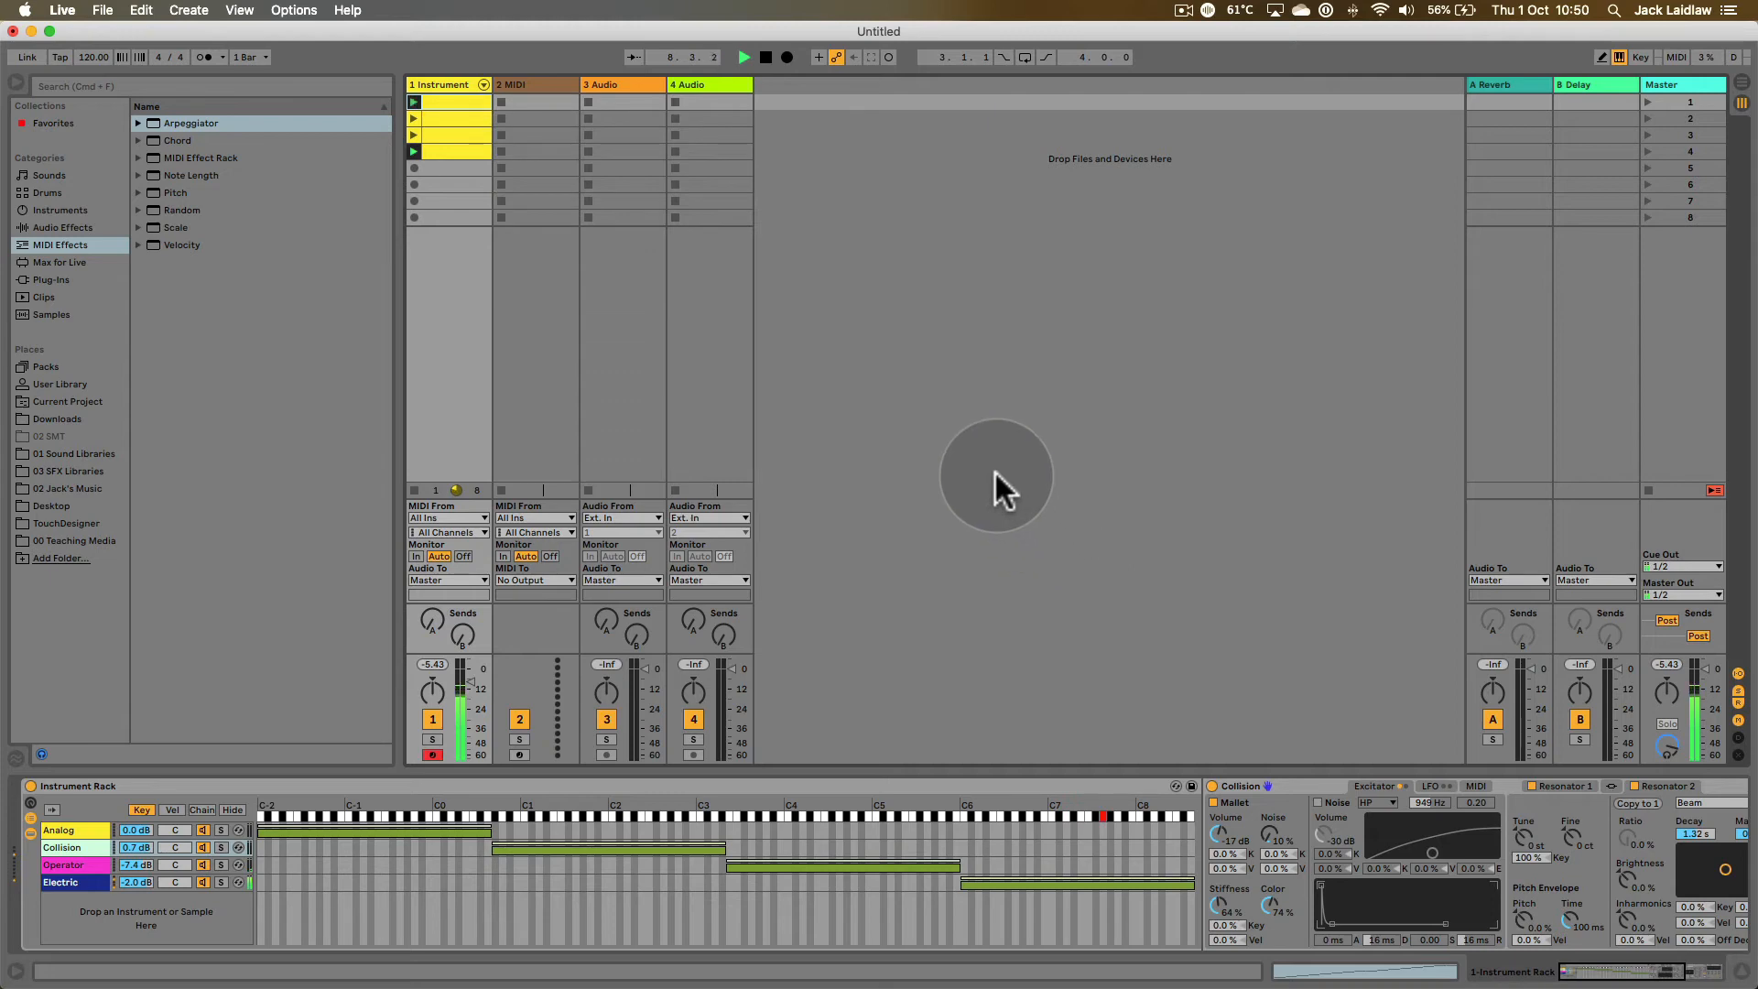
pyautogui.press('space')
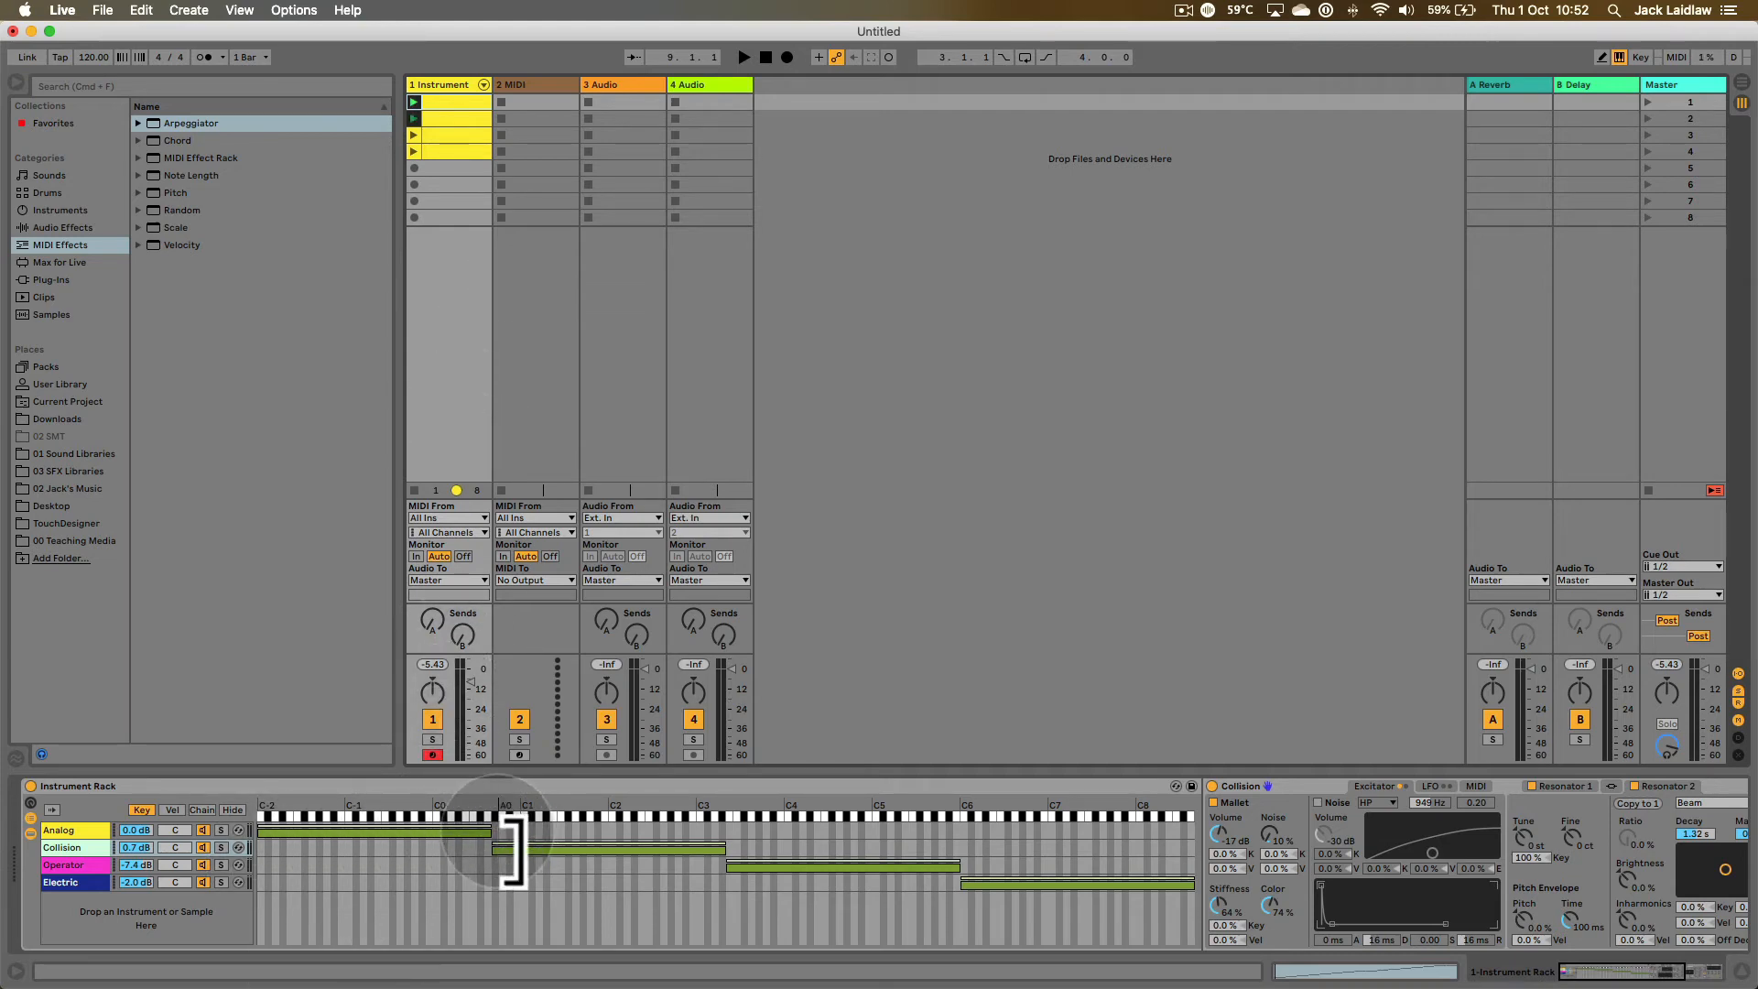
# - Select all four chains of the Instrument Rack and extend their key zones across the full keyboard range
pyautogui.press('super+z')
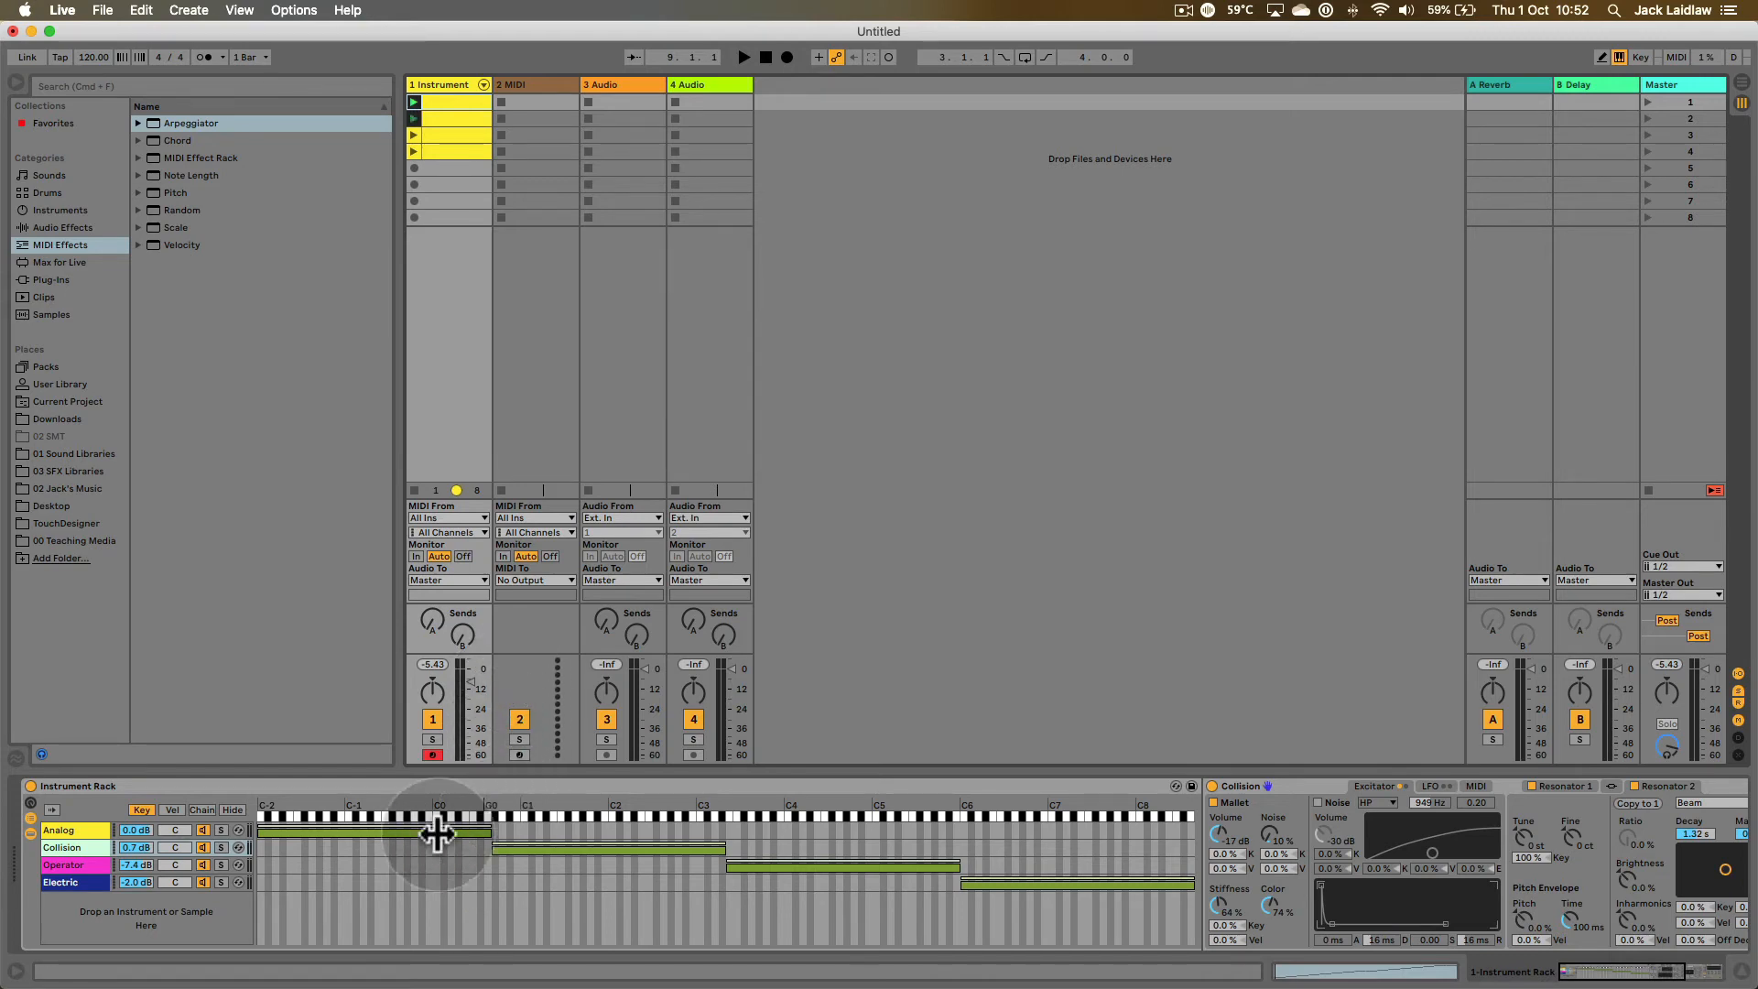
pyautogui.click(71, 828)
pyautogui.keyDown('shift'); pyautogui.click(70, 881); pyautogui.keyUp('shift')
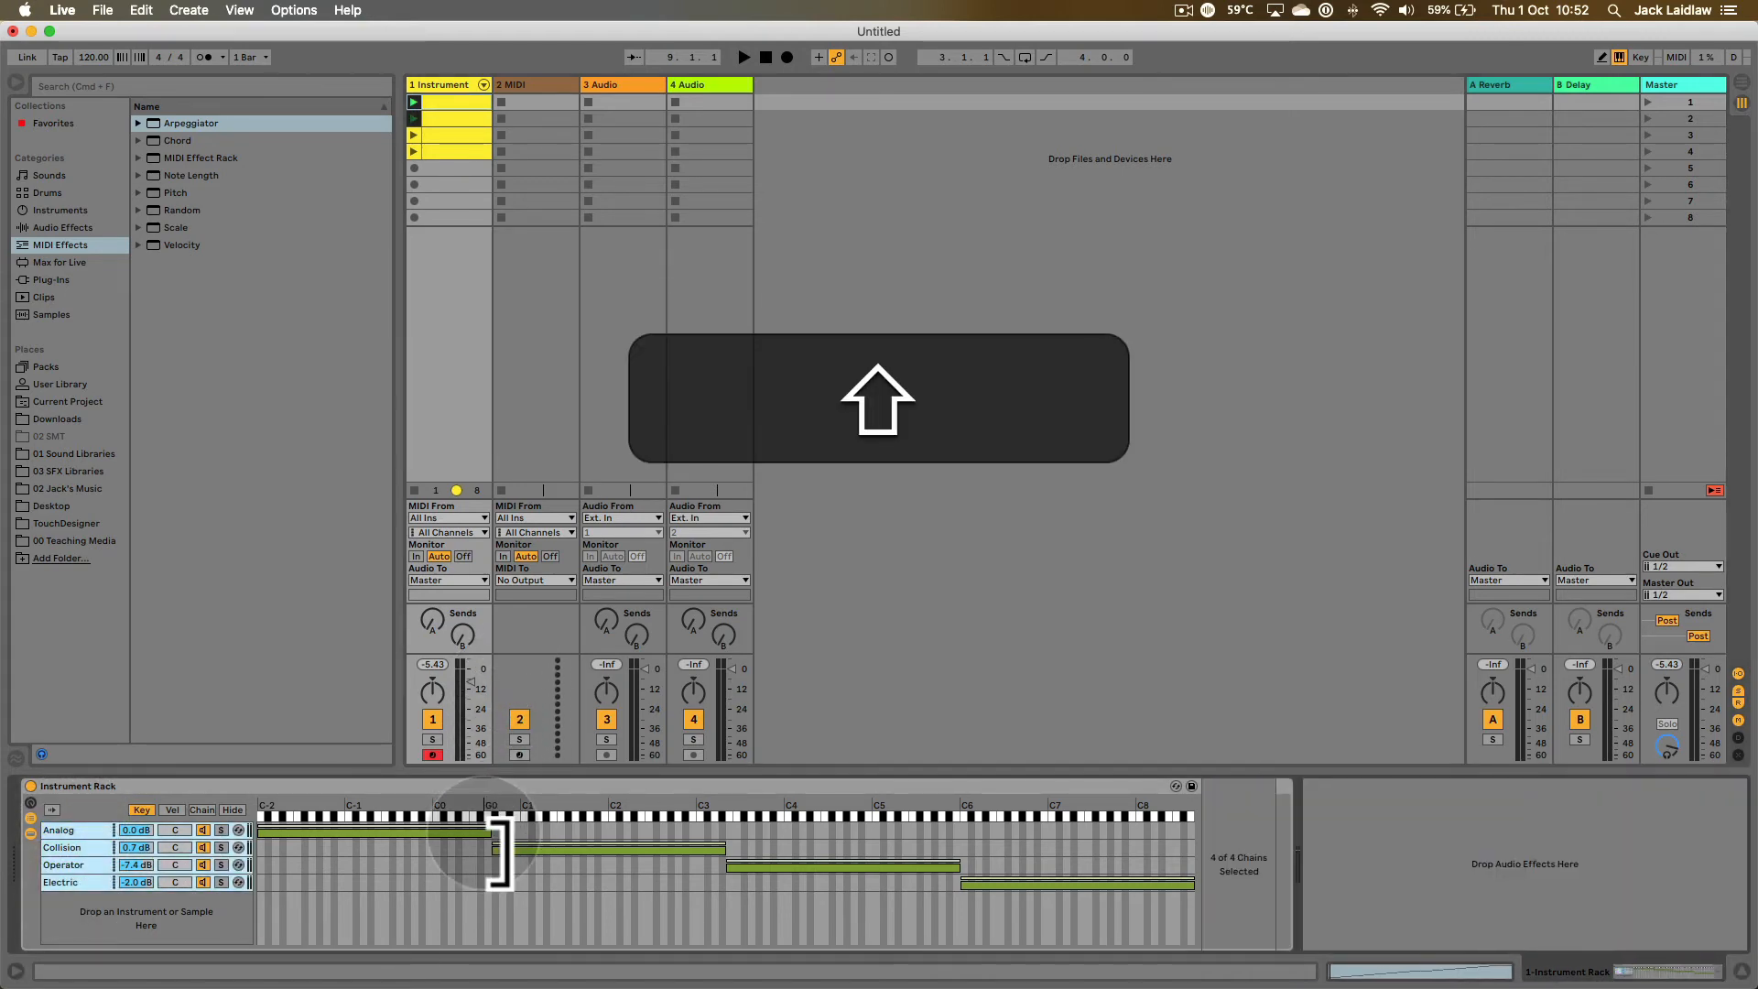
pyautogui.moveTo(499, 838); pyautogui.dragTo(1195, 834)
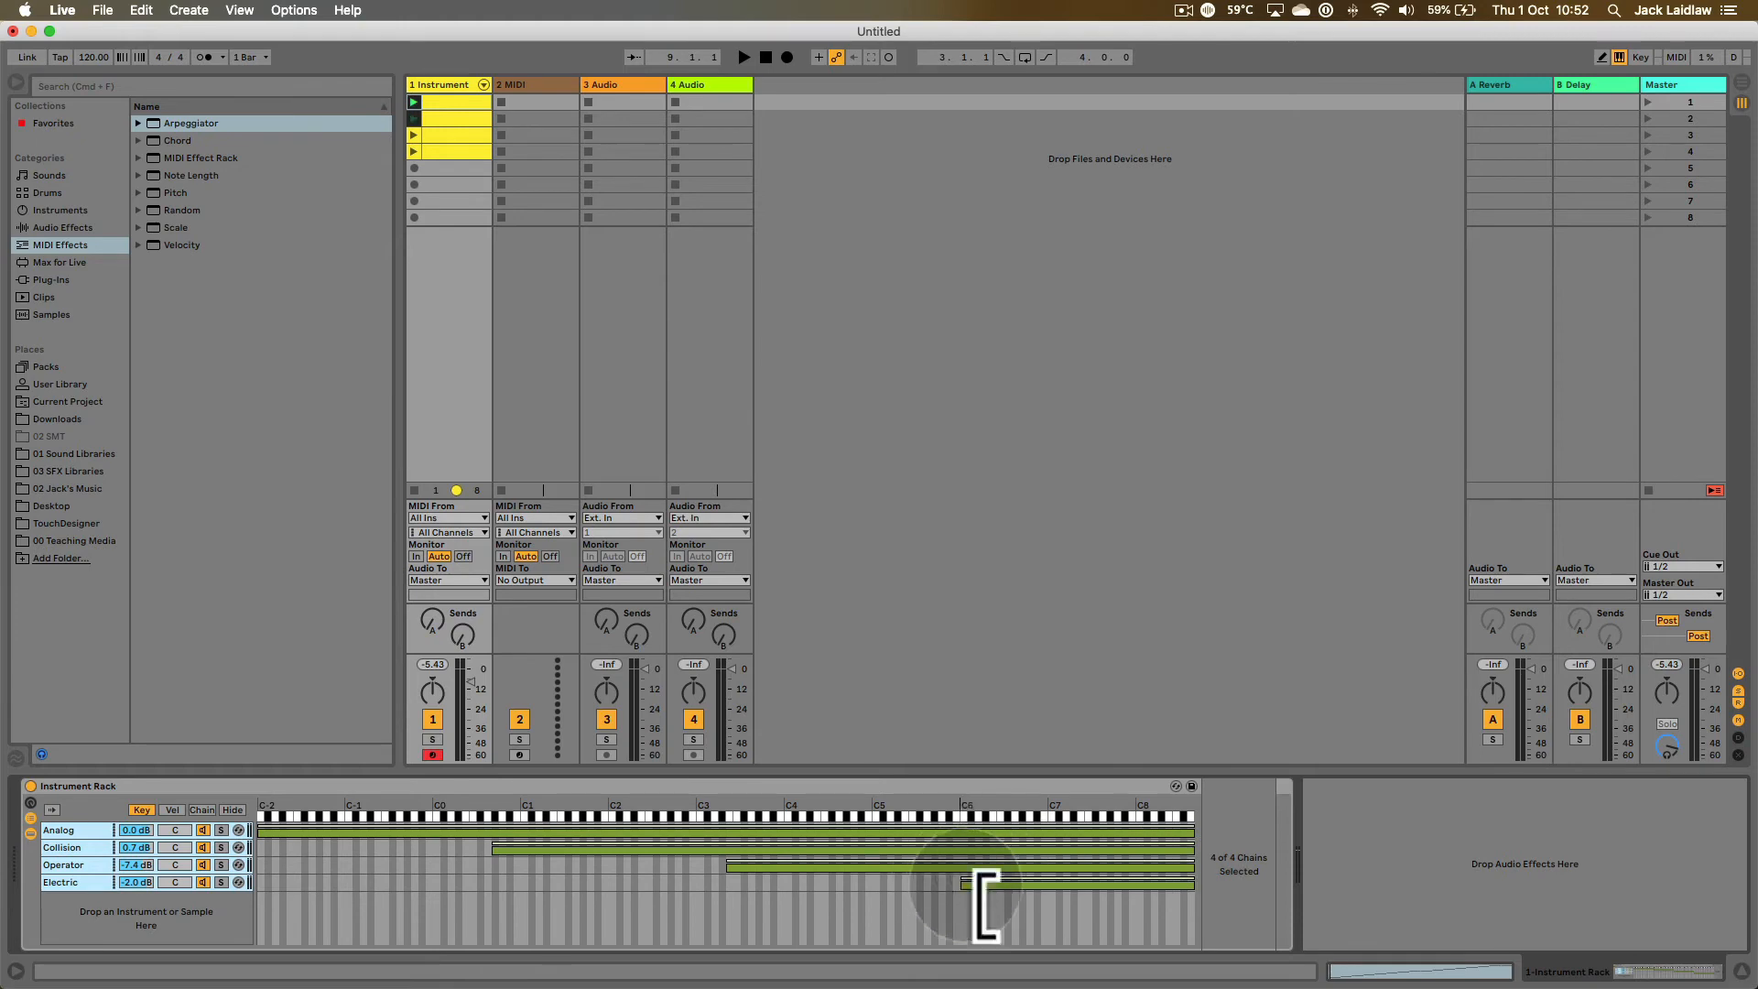
pyautogui.moveTo(972, 883); pyautogui.dragTo(78, 824)
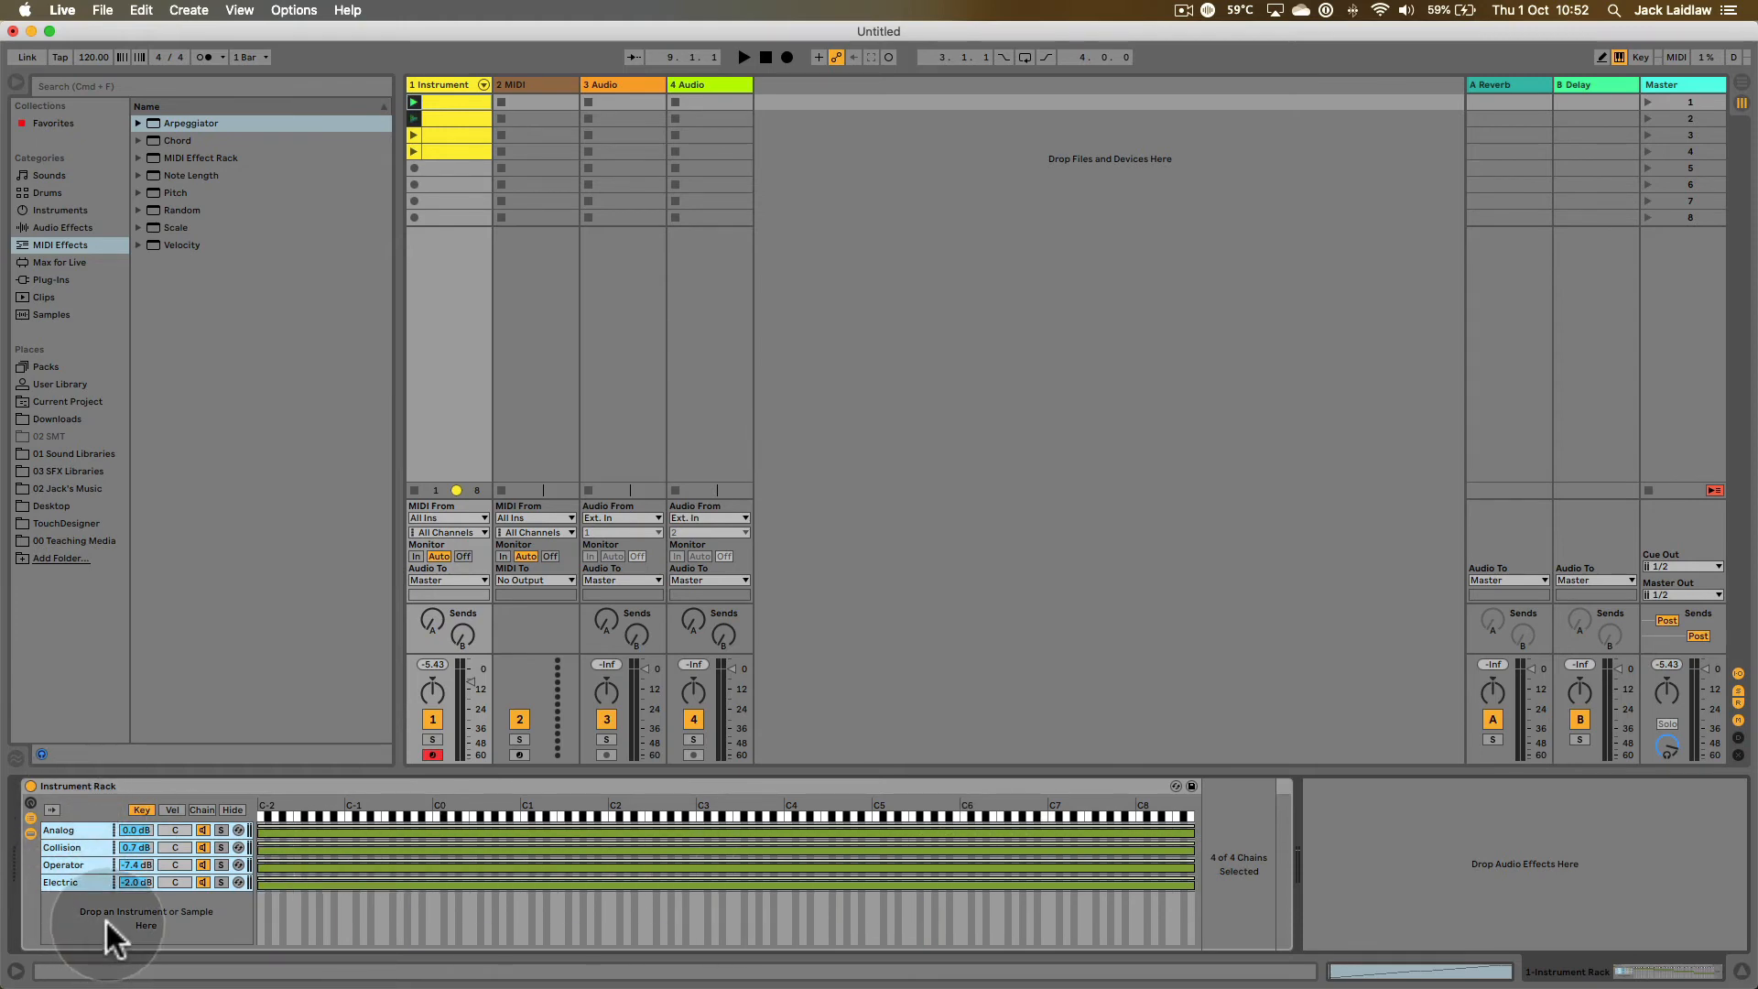
# - Select only the Analog chain to show its devices and stop all clips
pyautogui.click(81, 830)
pyautogui.click(83, 845)
pyautogui.click(84, 829)
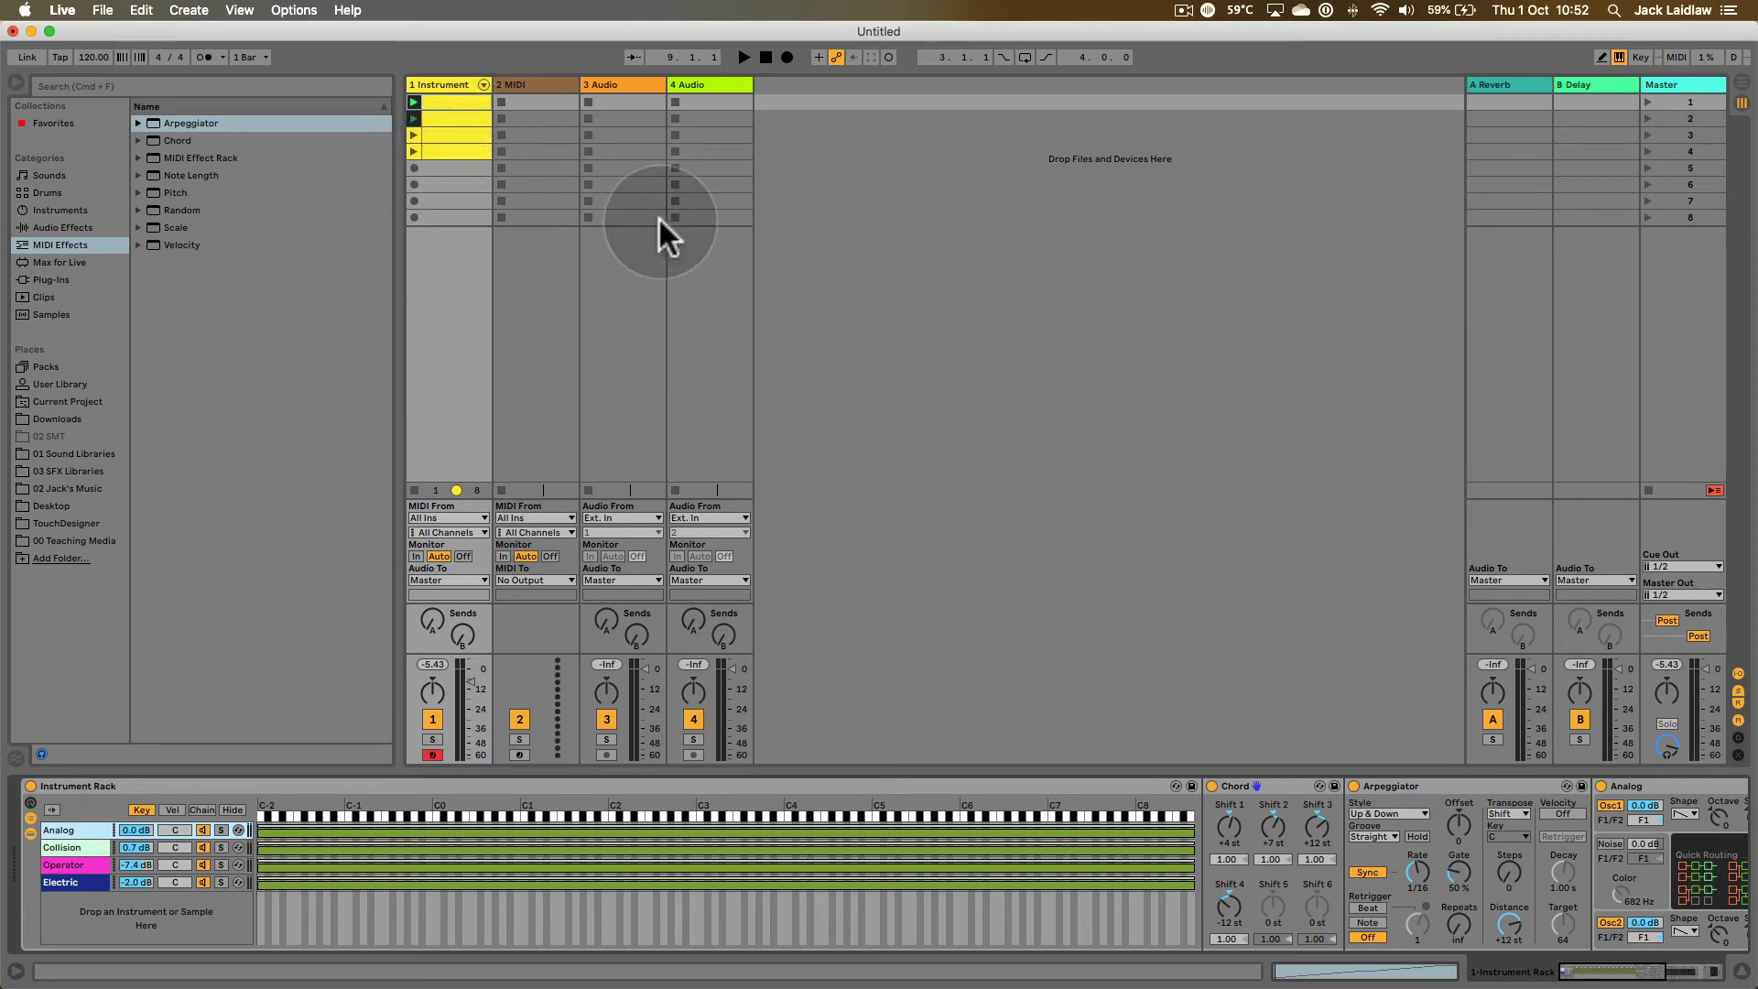
pyautogui.click(1647, 488)
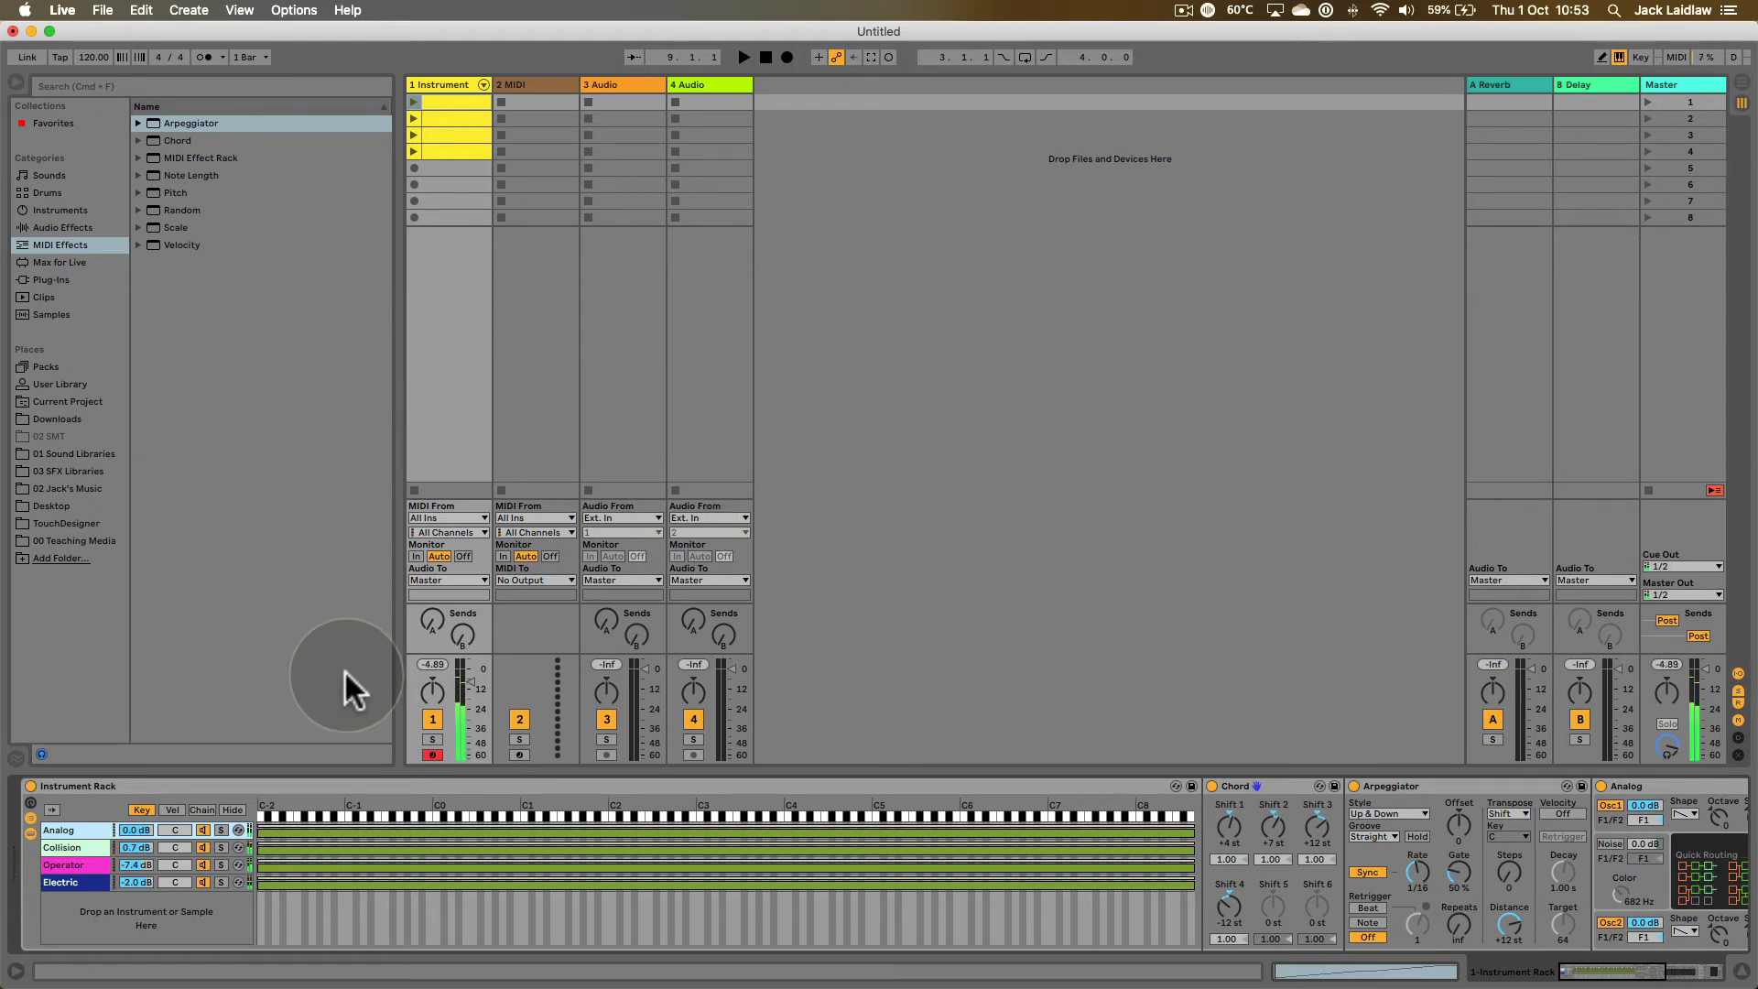
# - Bring up the rack's velocity zones and chain zones in turn, and hide the zone editor
pyautogui.click(170, 810)
pyautogui.click(201, 809)
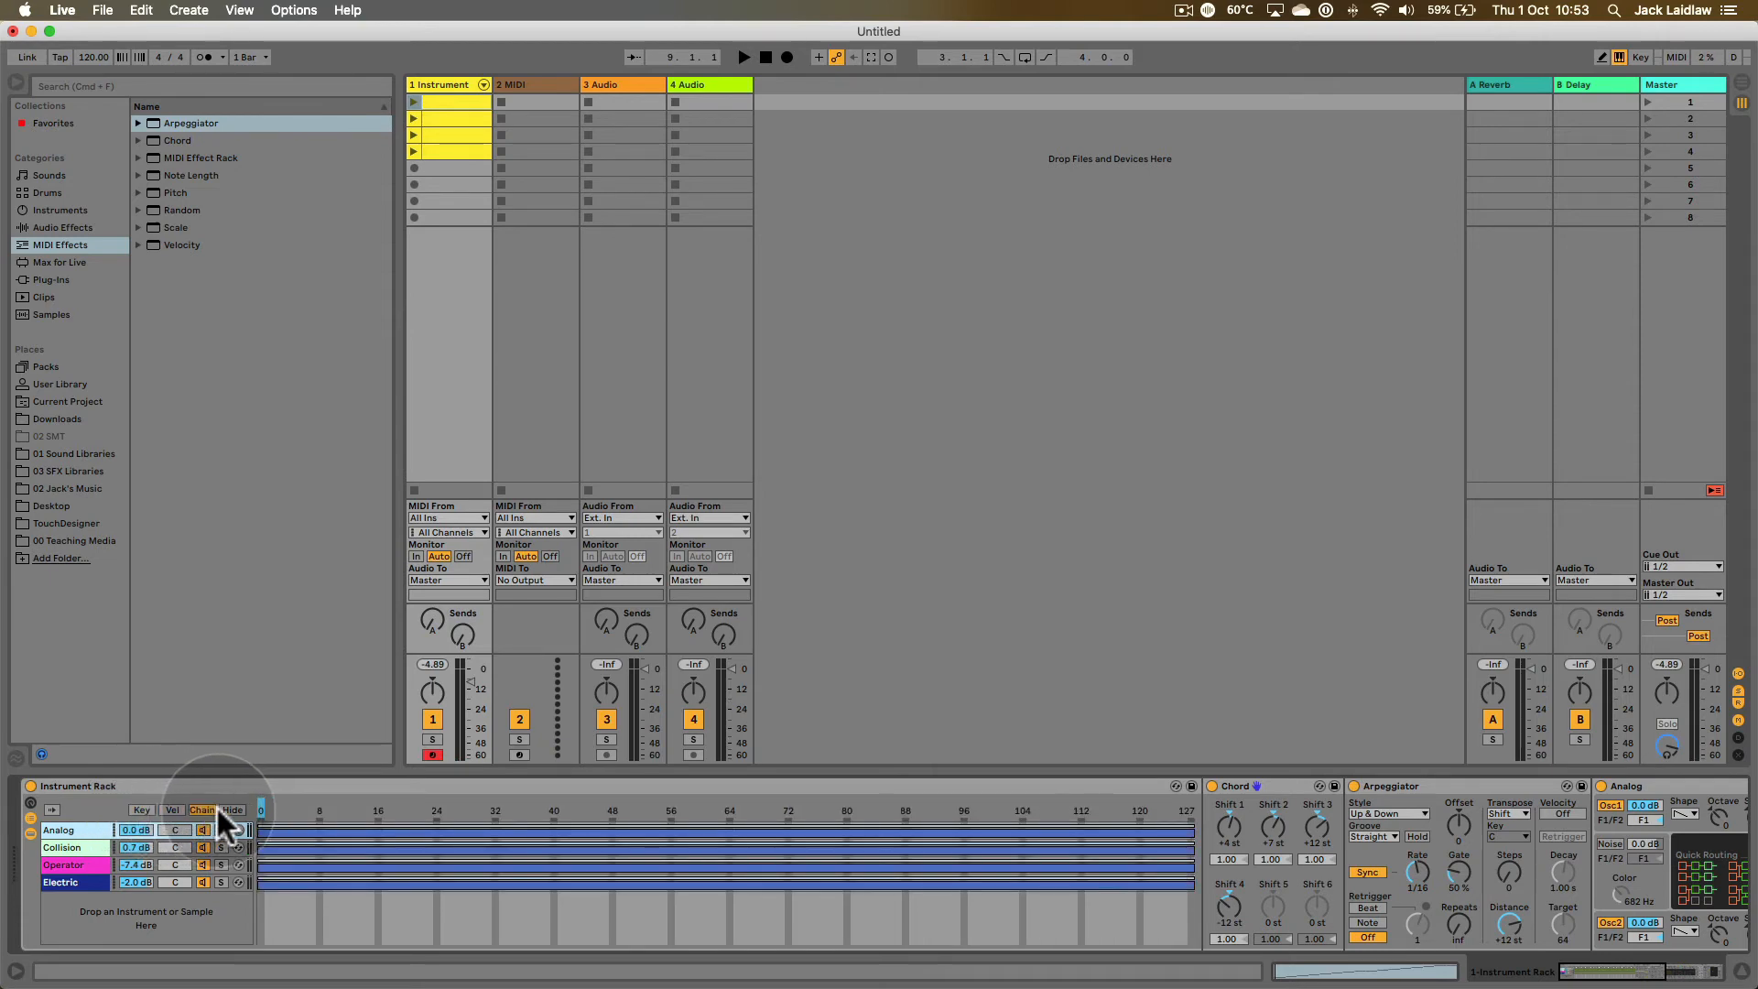
pyautogui.click(233, 809)
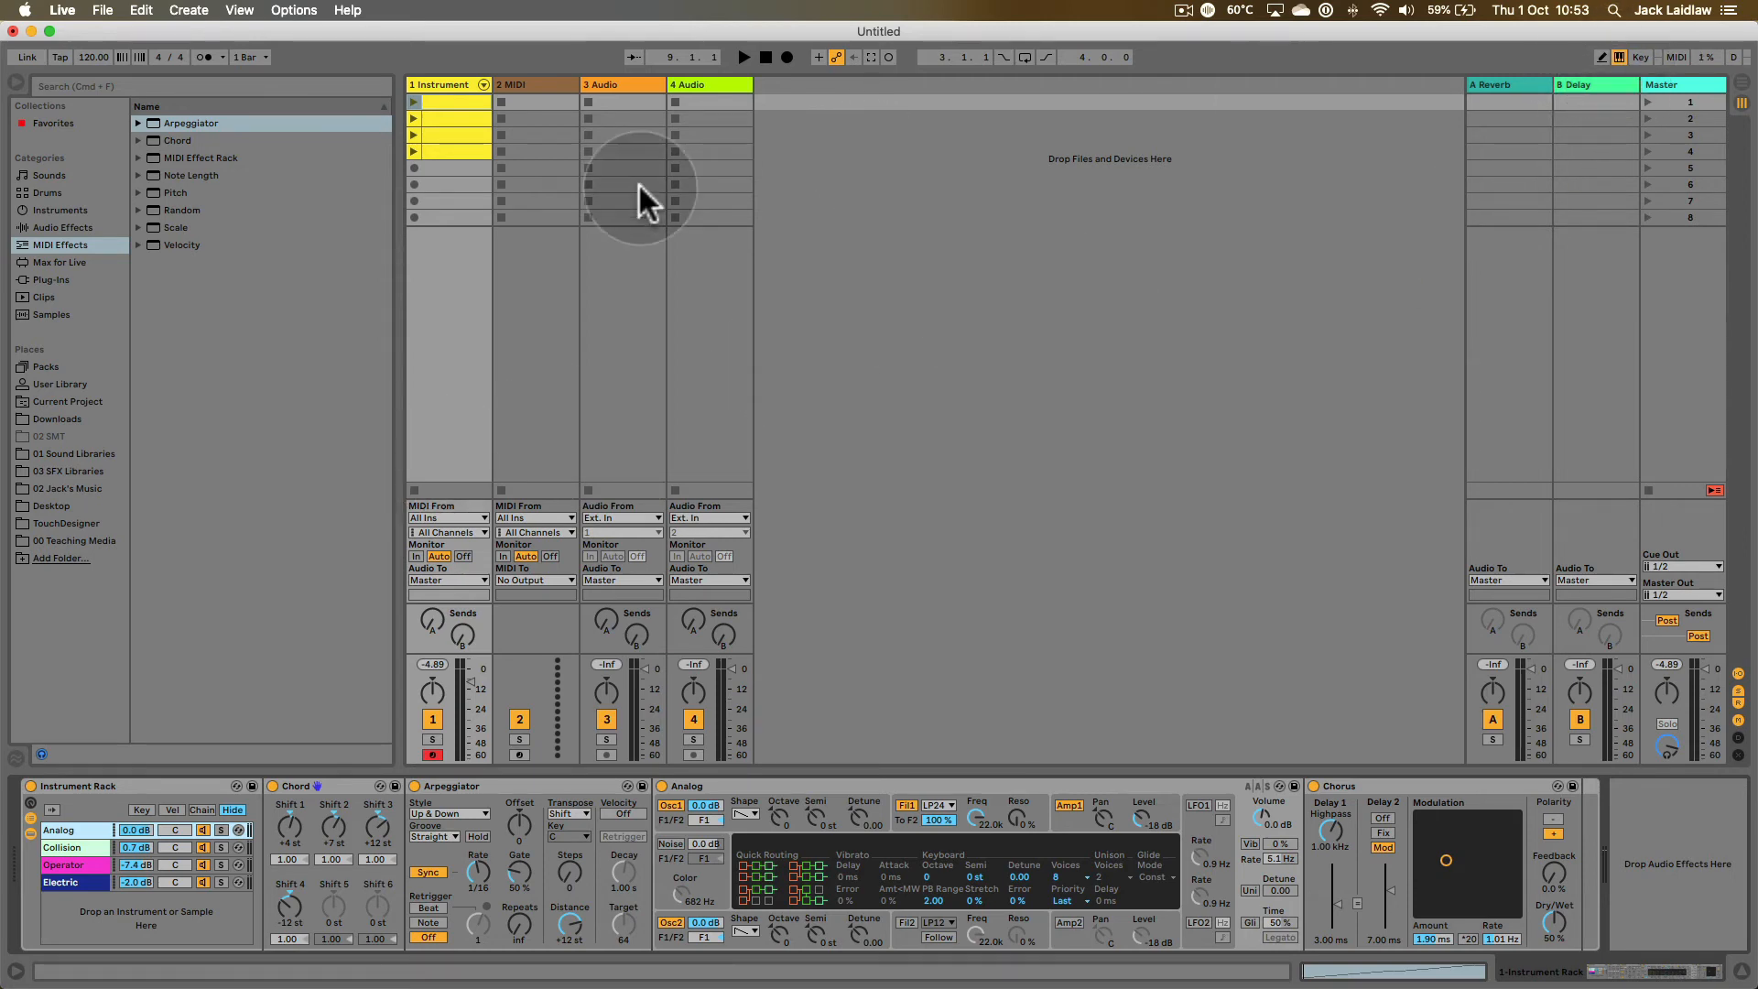
# - Show the Info View, read the description of the Computer MIDI Keyboard switch, and hide the Info View again
pyautogui.click(294, 10)
pyautogui.moveTo(238, 11)
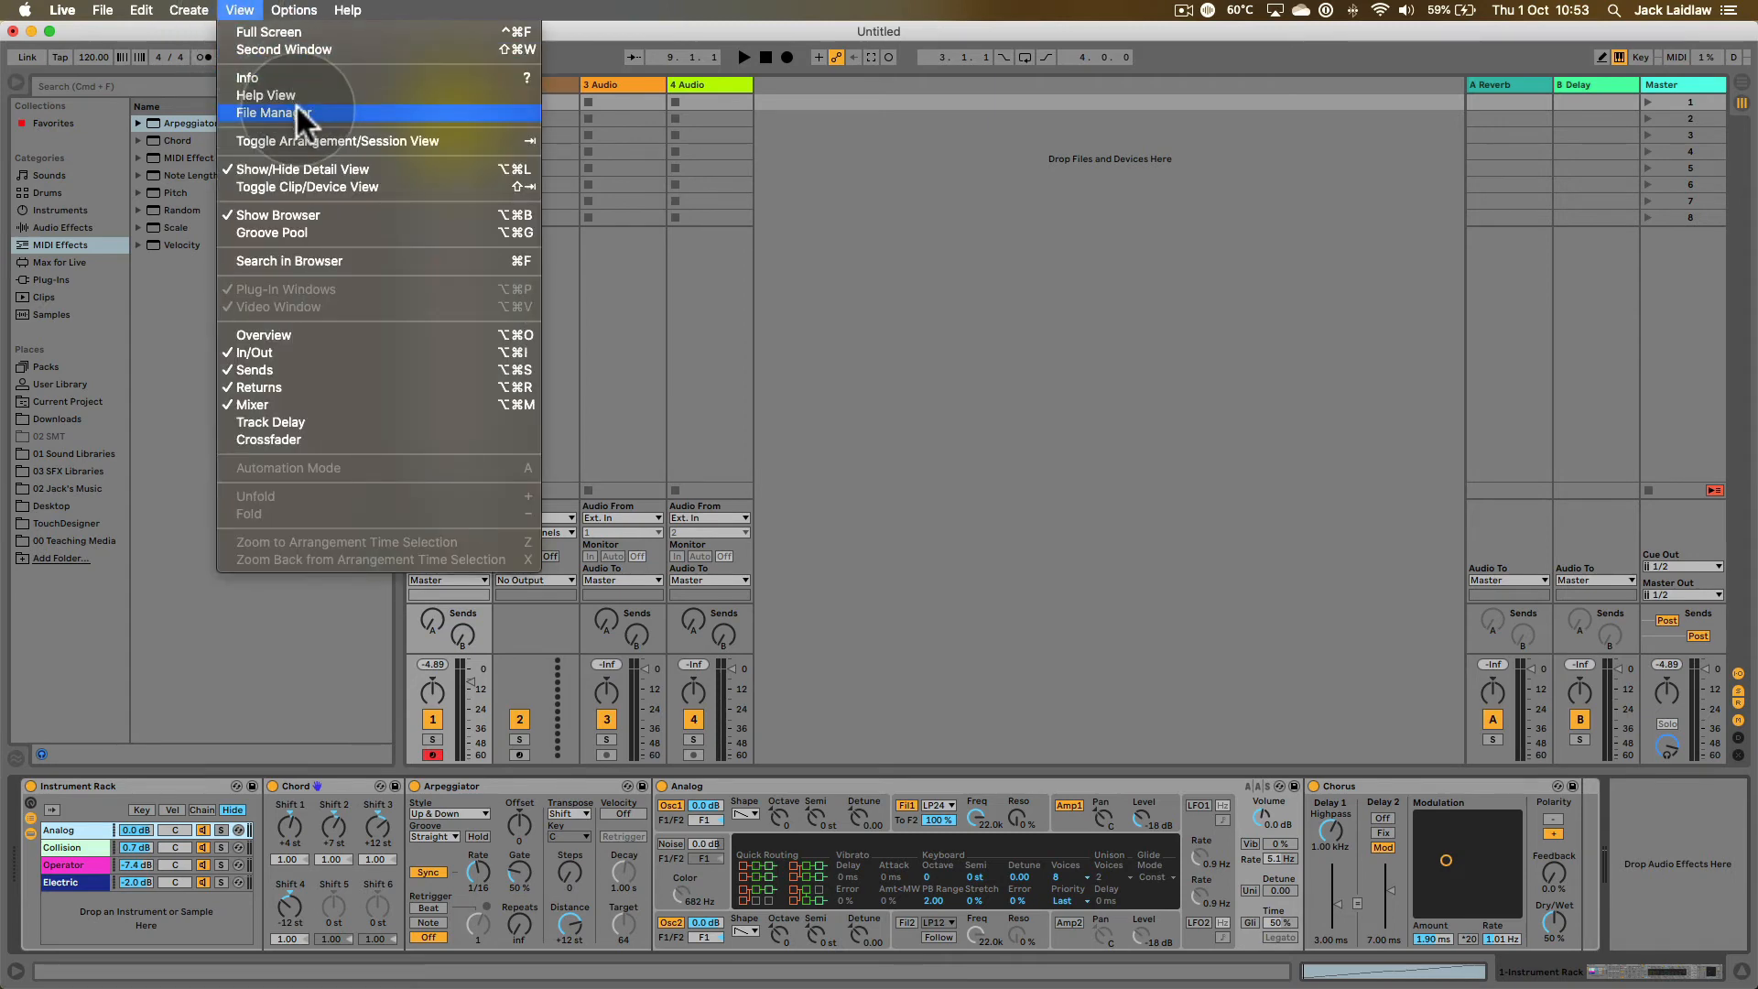
pyautogui.click(293, 78)
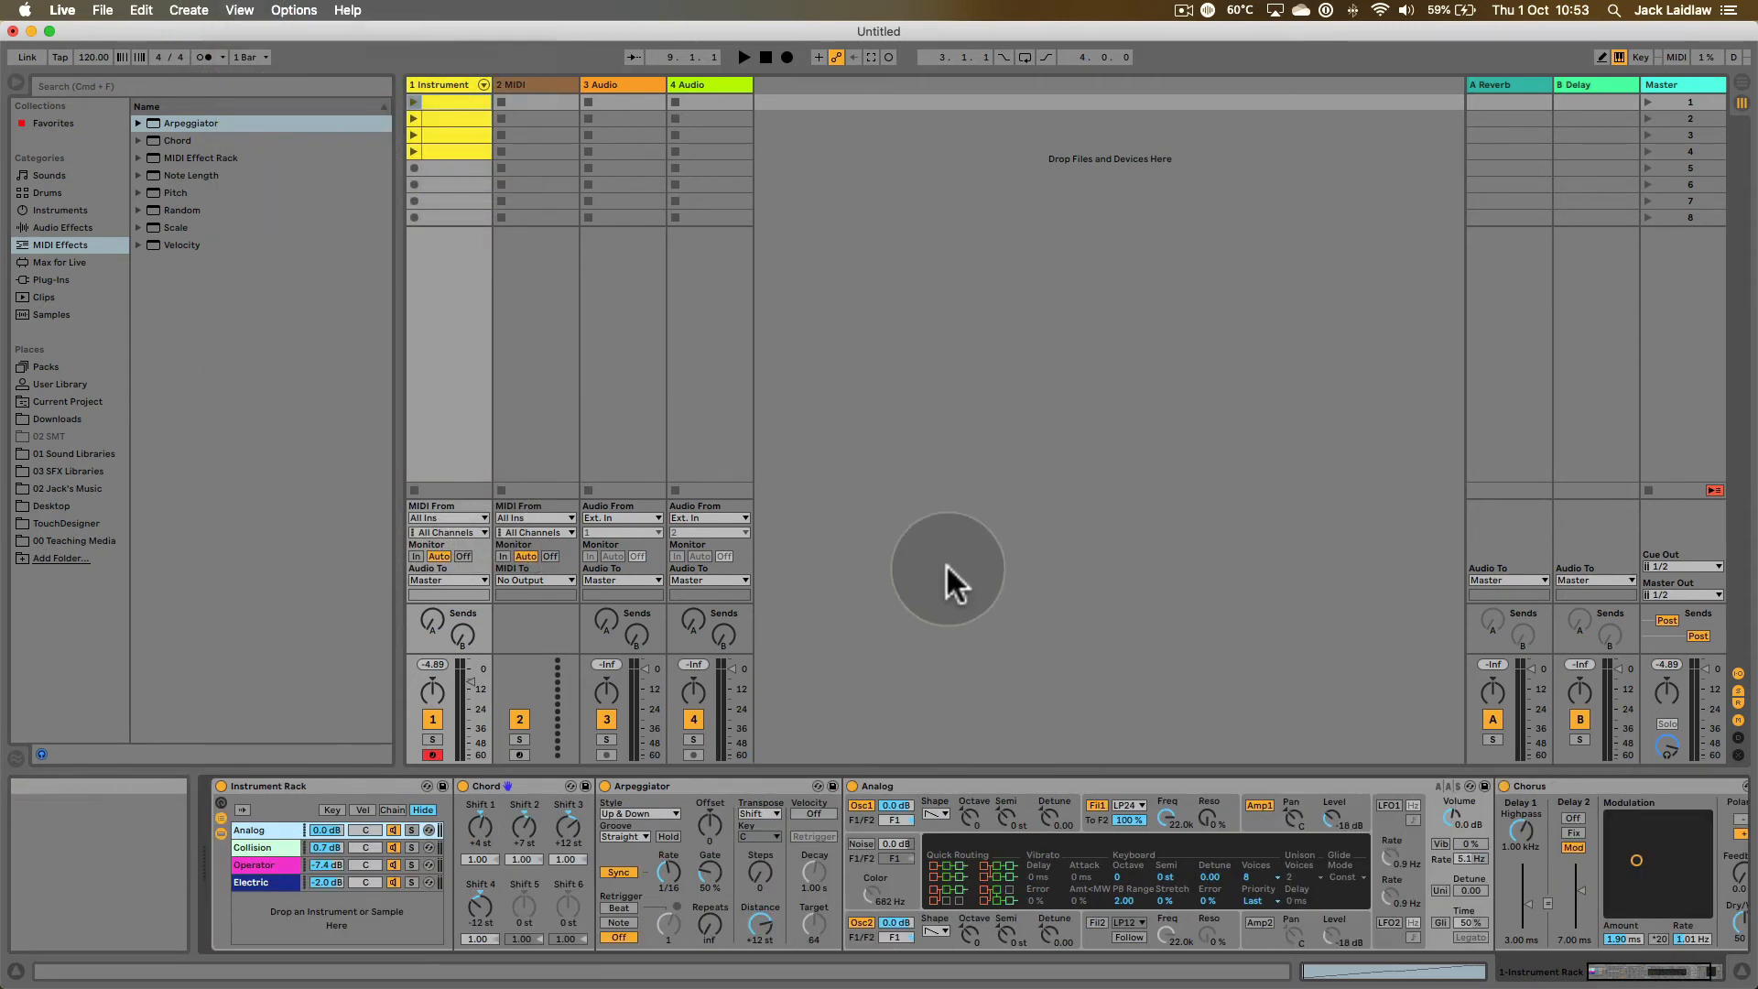
pyautogui.click(1619, 56)
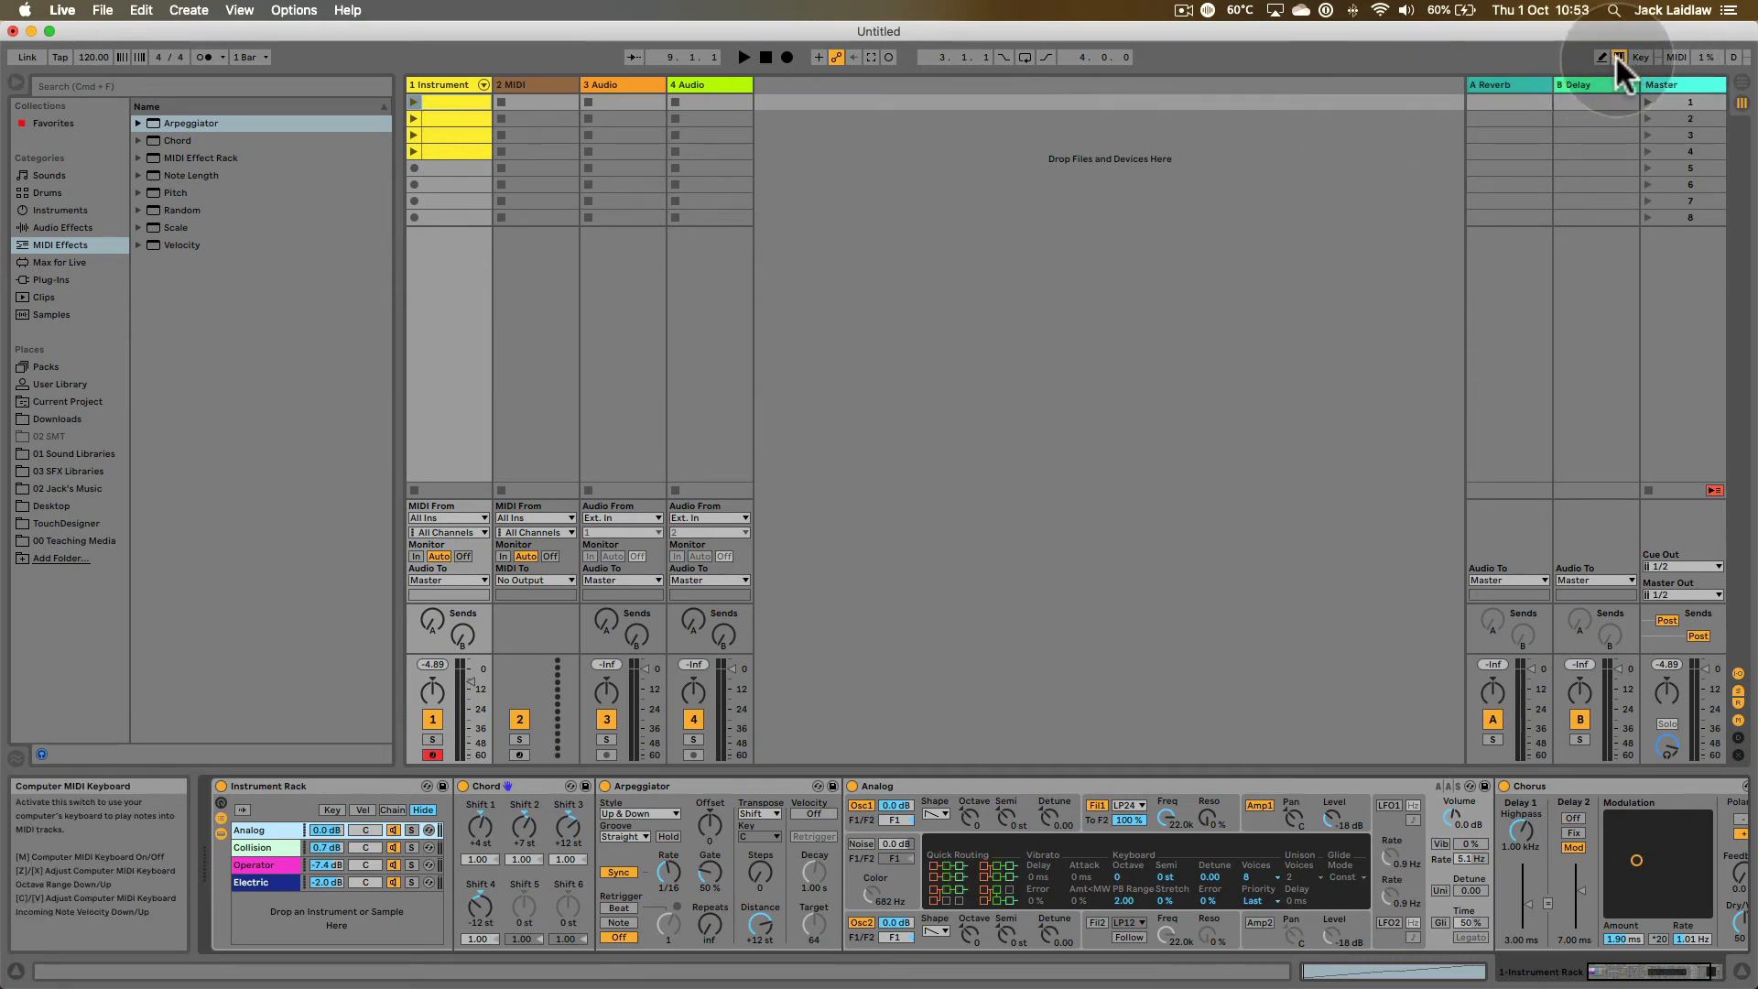
pyautogui.press('a')
pyautogui.click(240, 11)
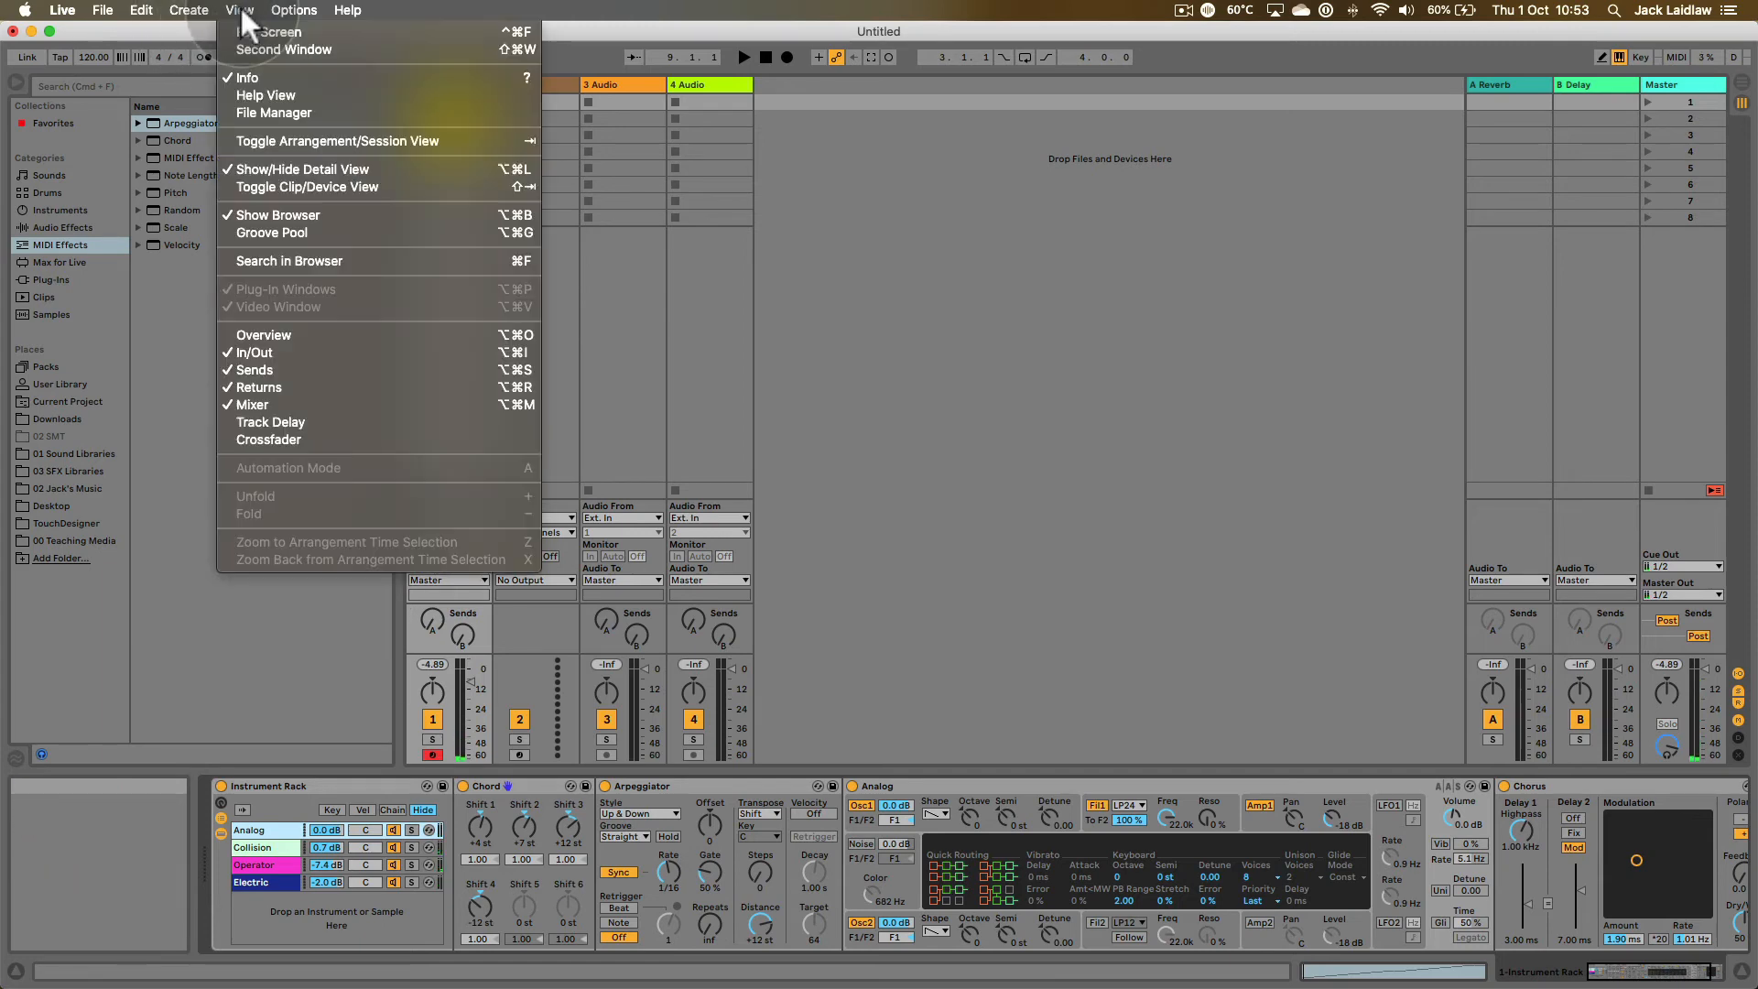
pyautogui.click(275, 77)
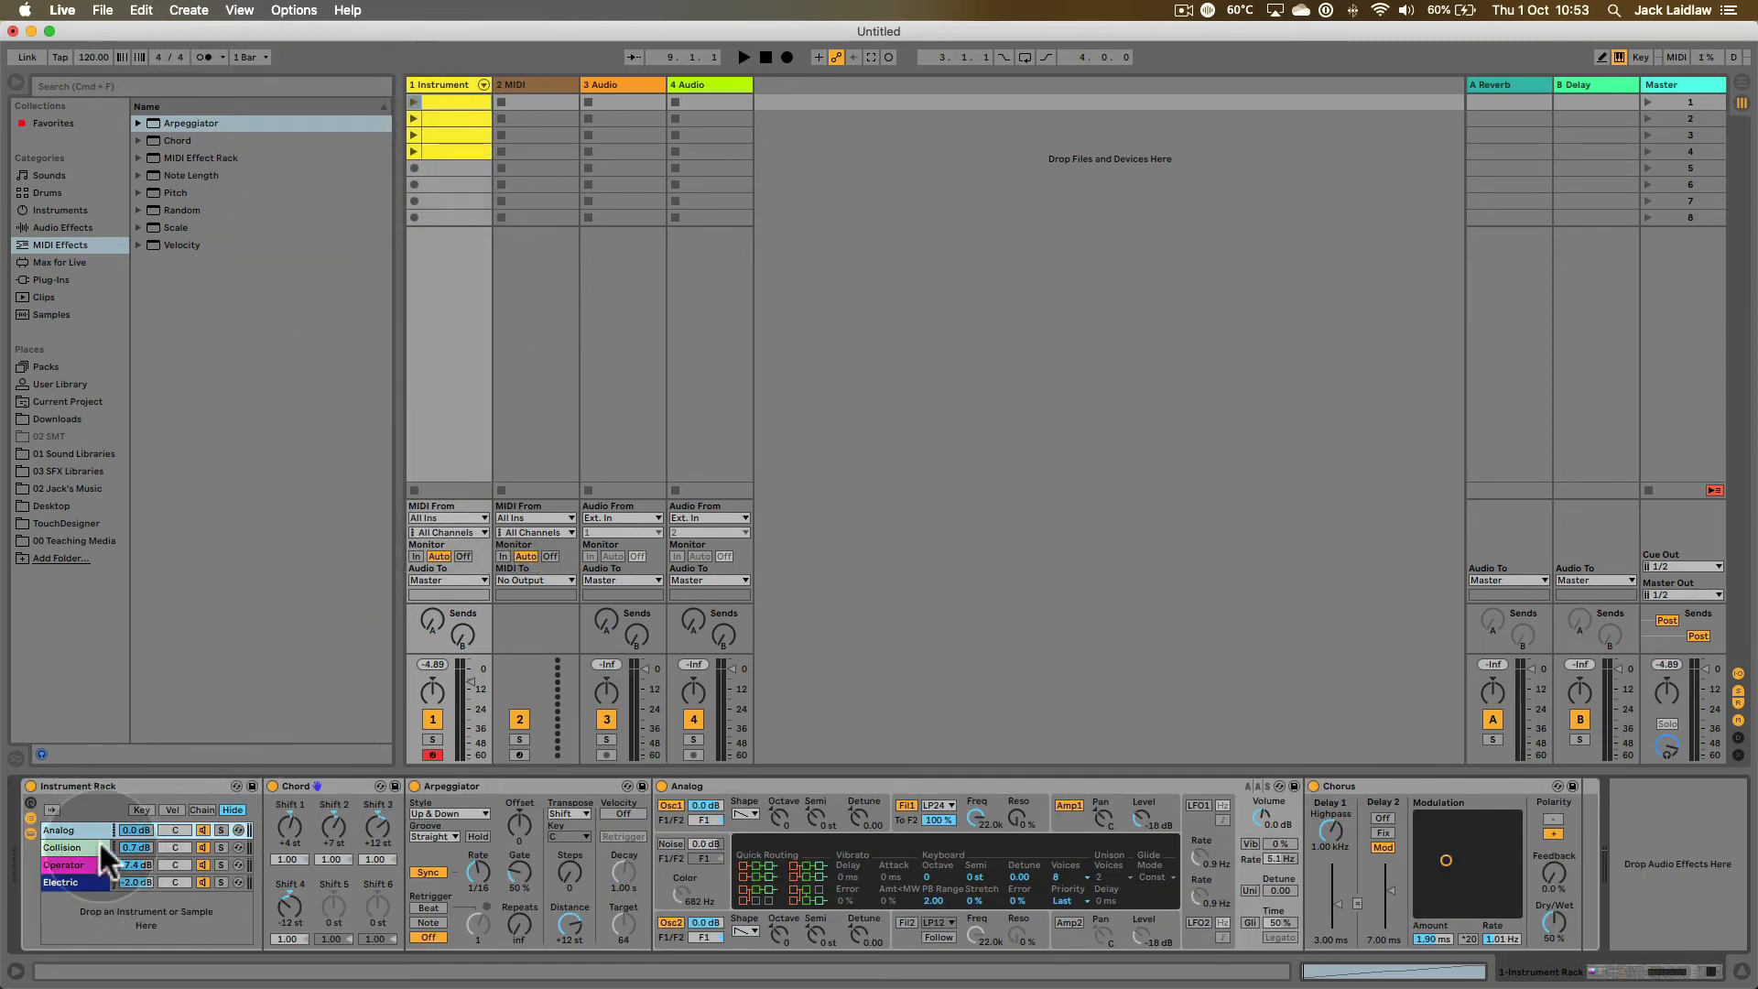
# - Toggle the Instrument Rack's devices and chain list, and display its macro controls alongside both
pyautogui.click(31, 832)
pyautogui.click(31, 831)
pyautogui.click(32, 831)
pyautogui.click(31, 832)
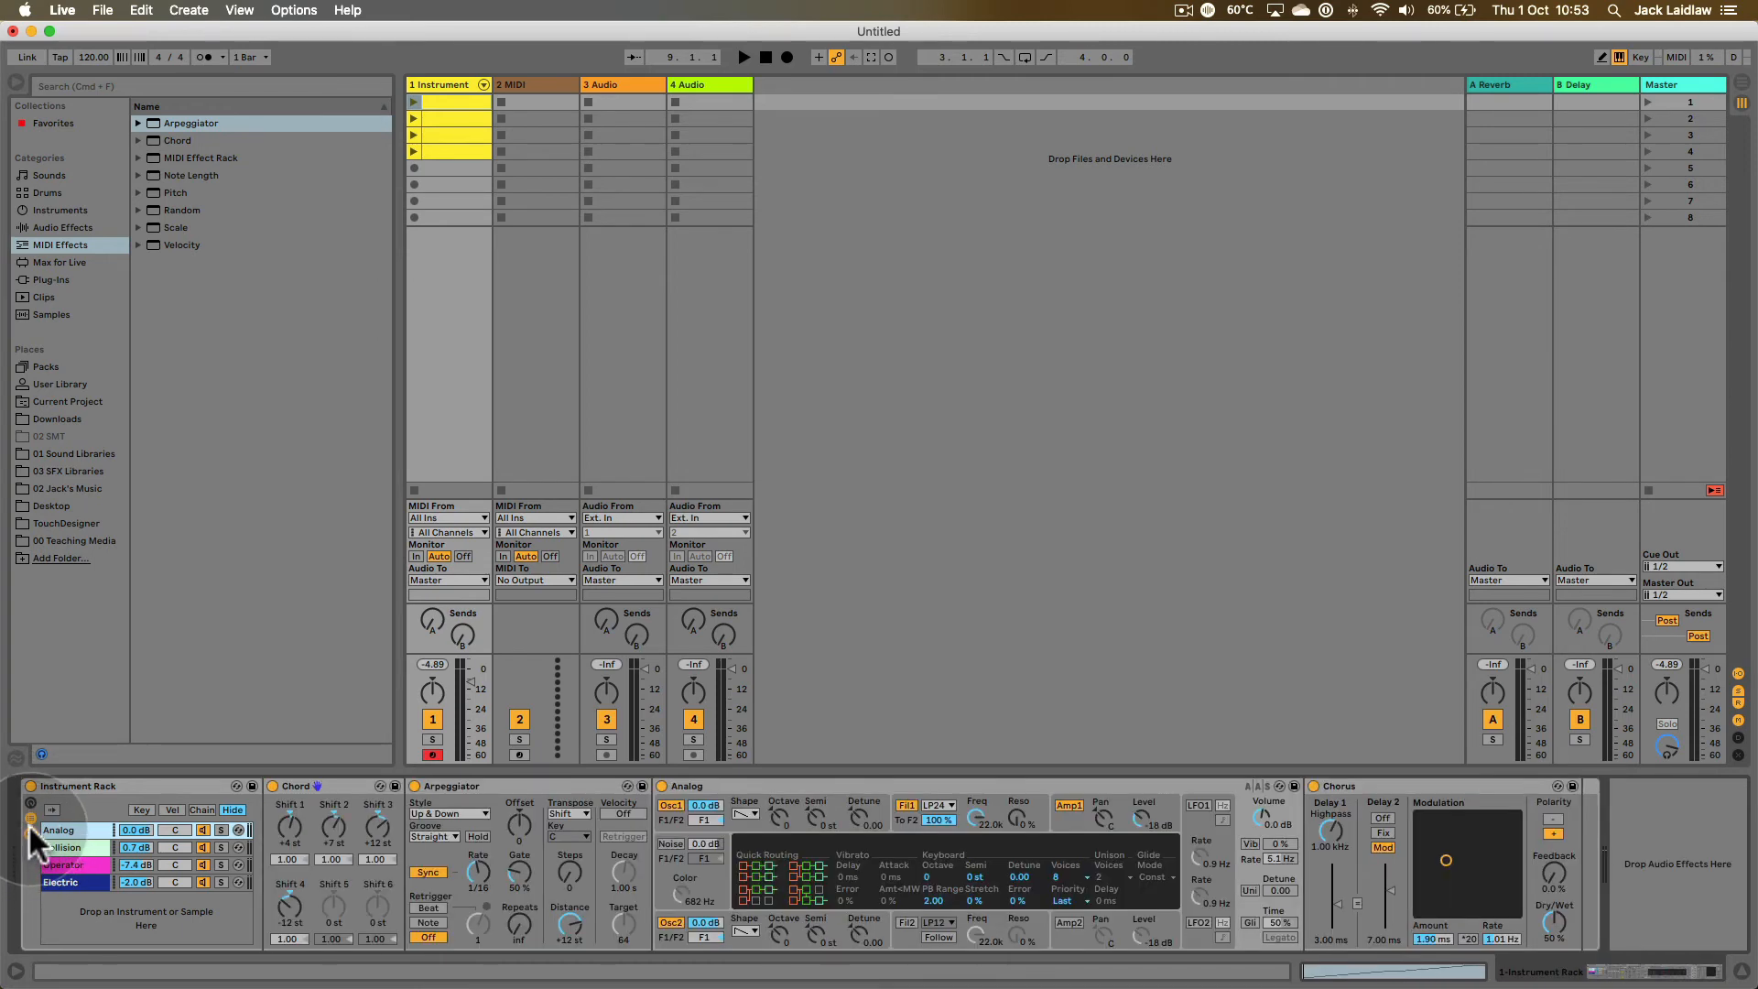
pyautogui.click(30, 819)
pyautogui.click(31, 816)
pyautogui.click(31, 815)
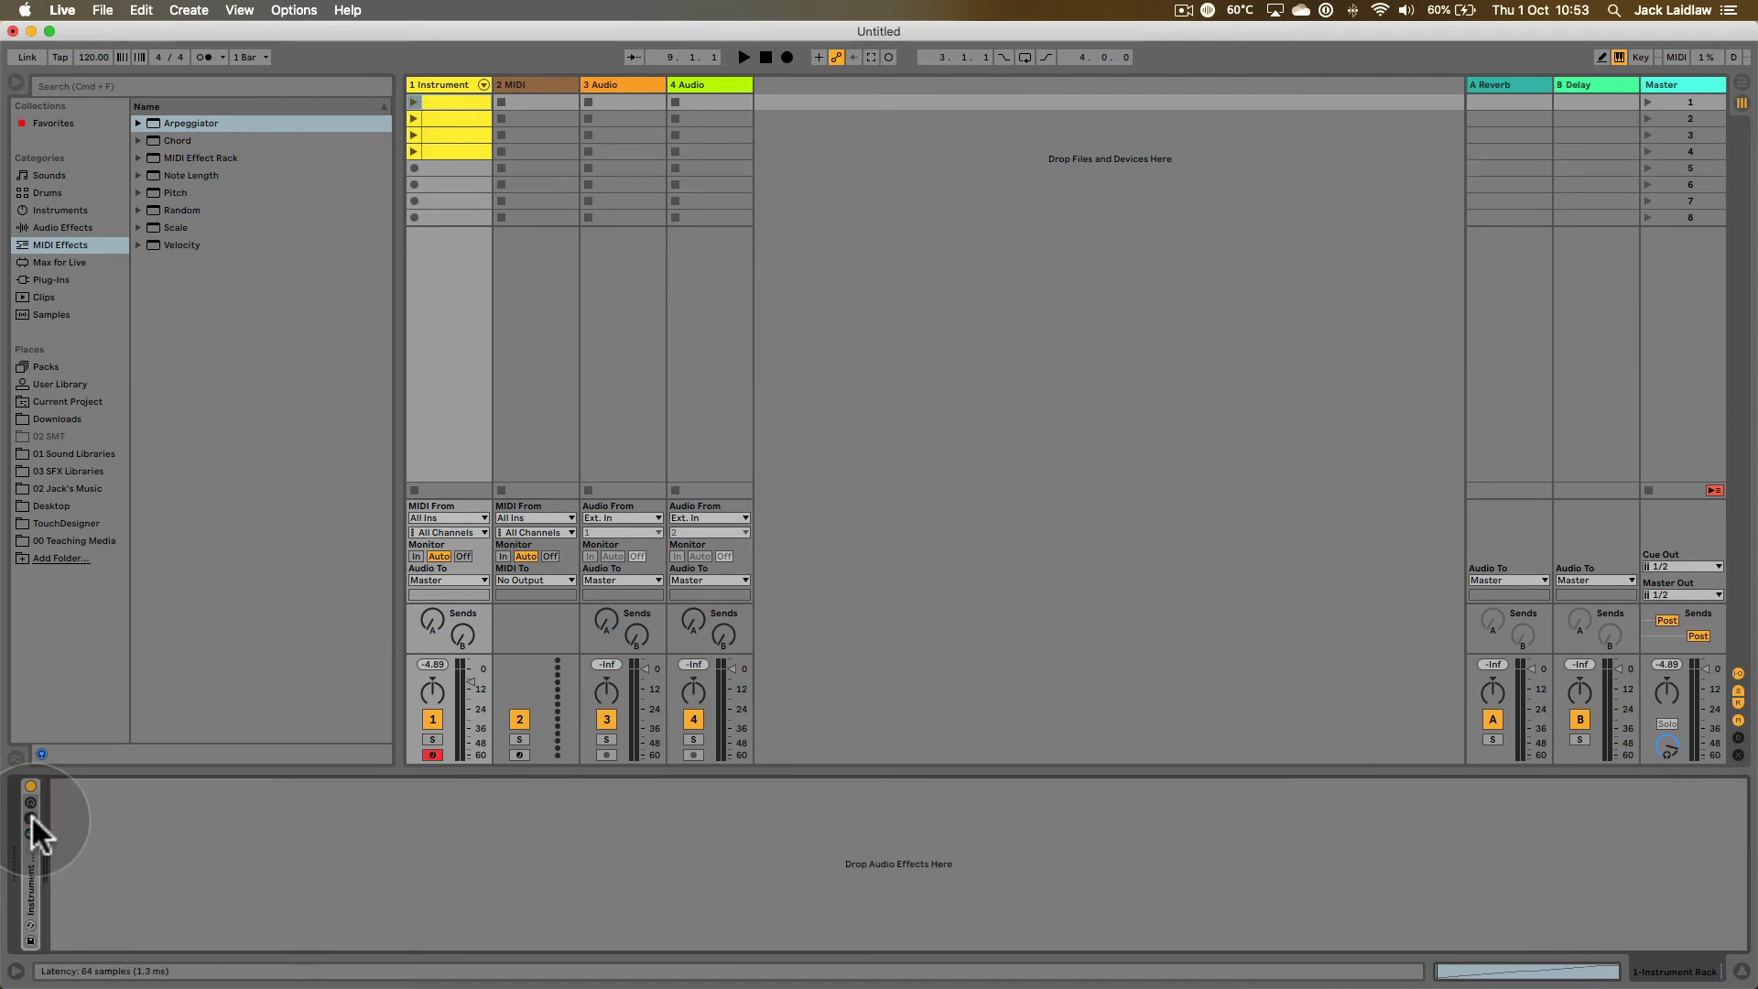
pyautogui.click(31, 815)
pyautogui.click(31, 804)
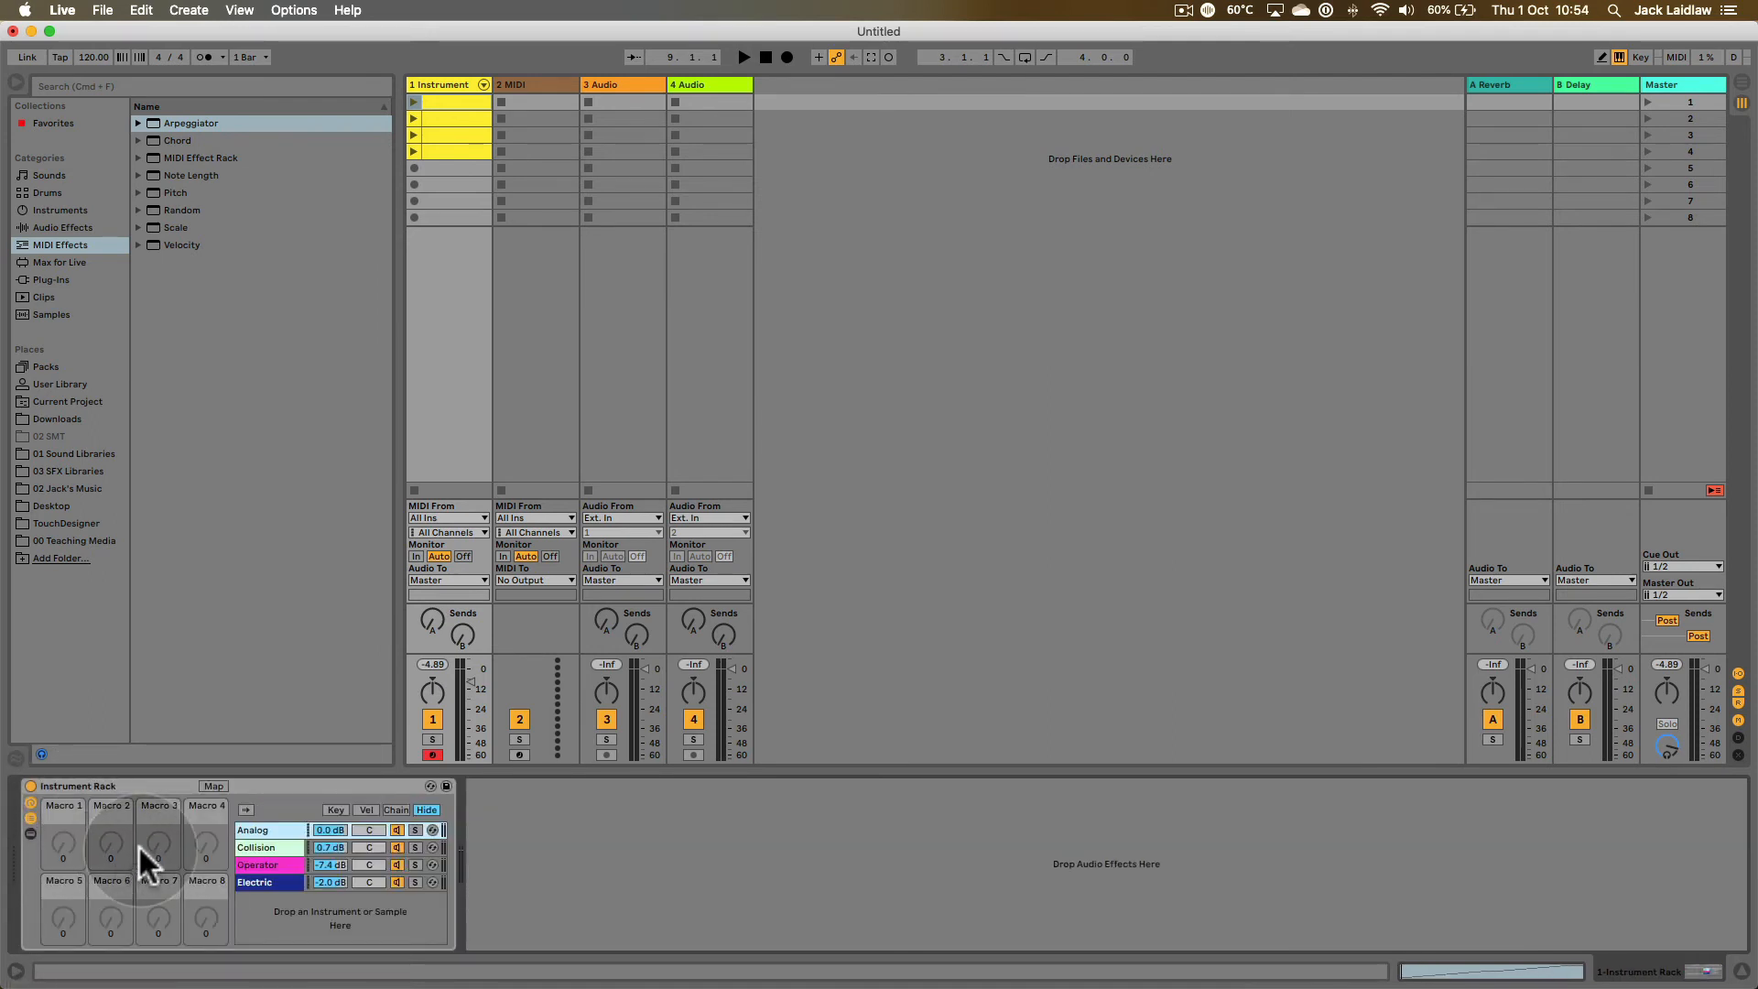
pyautogui.click(30, 833)
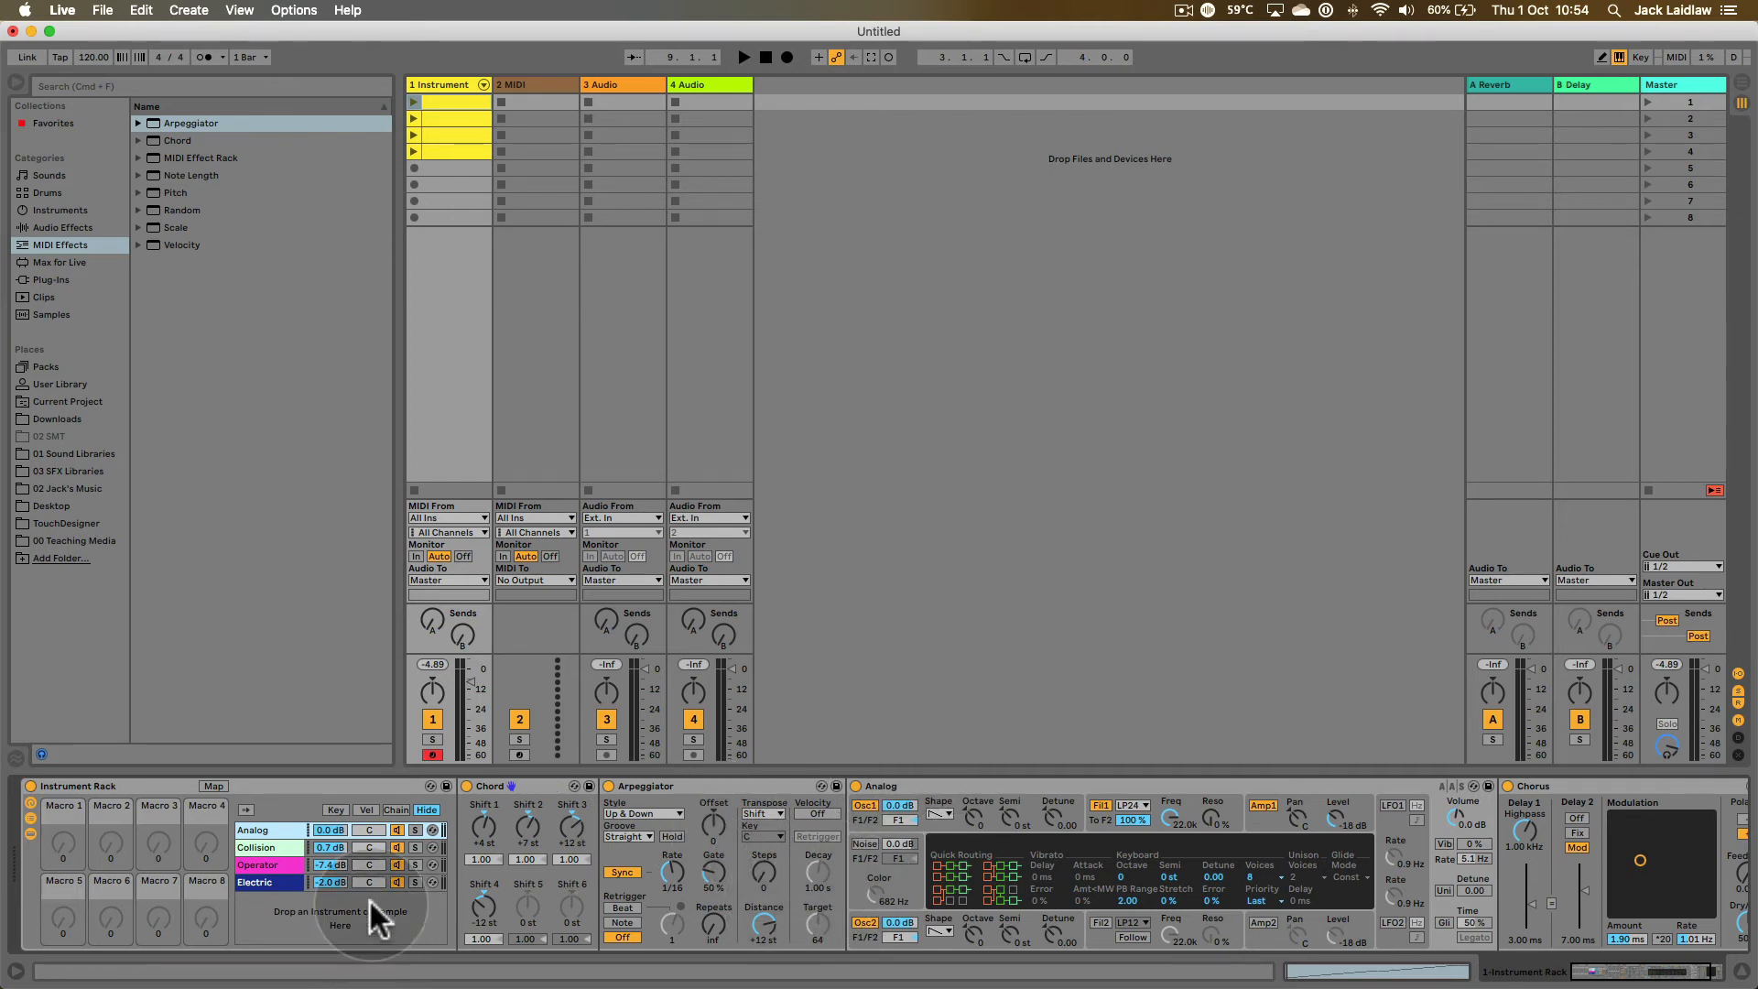
# - Solo the Analog chain and turn off its Chord and Arpeggiator devices
pyautogui.click(415, 829)
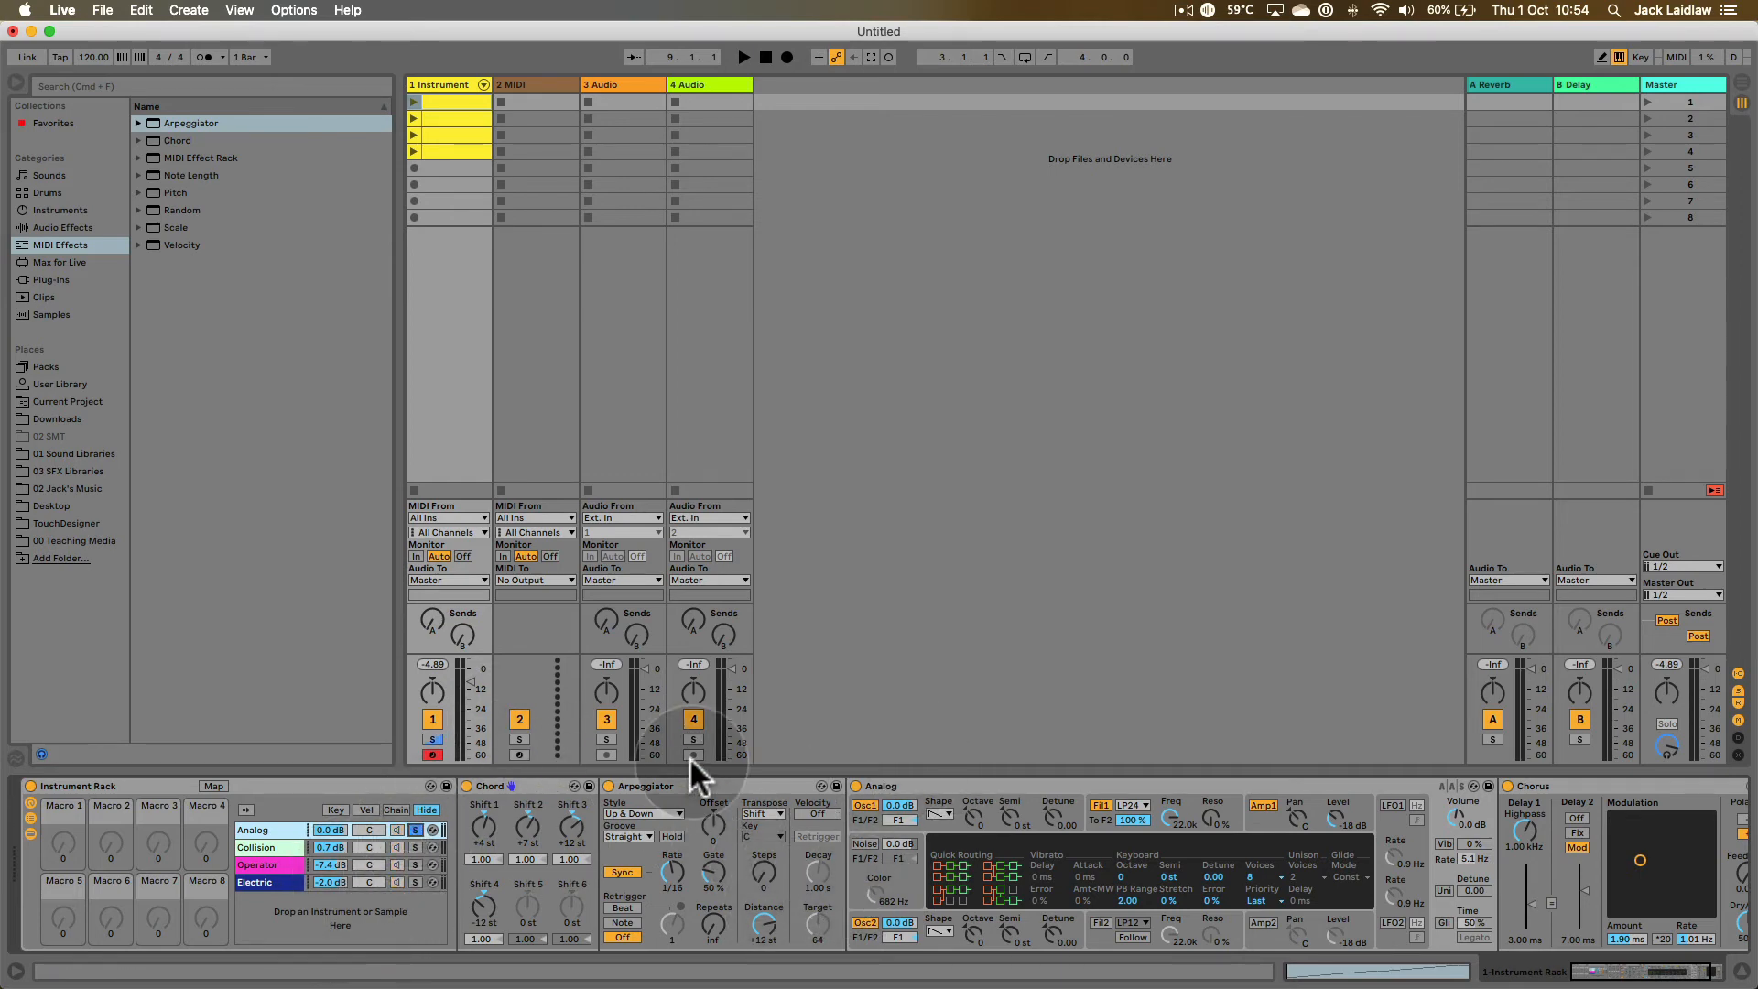
pyautogui.click(467, 786)
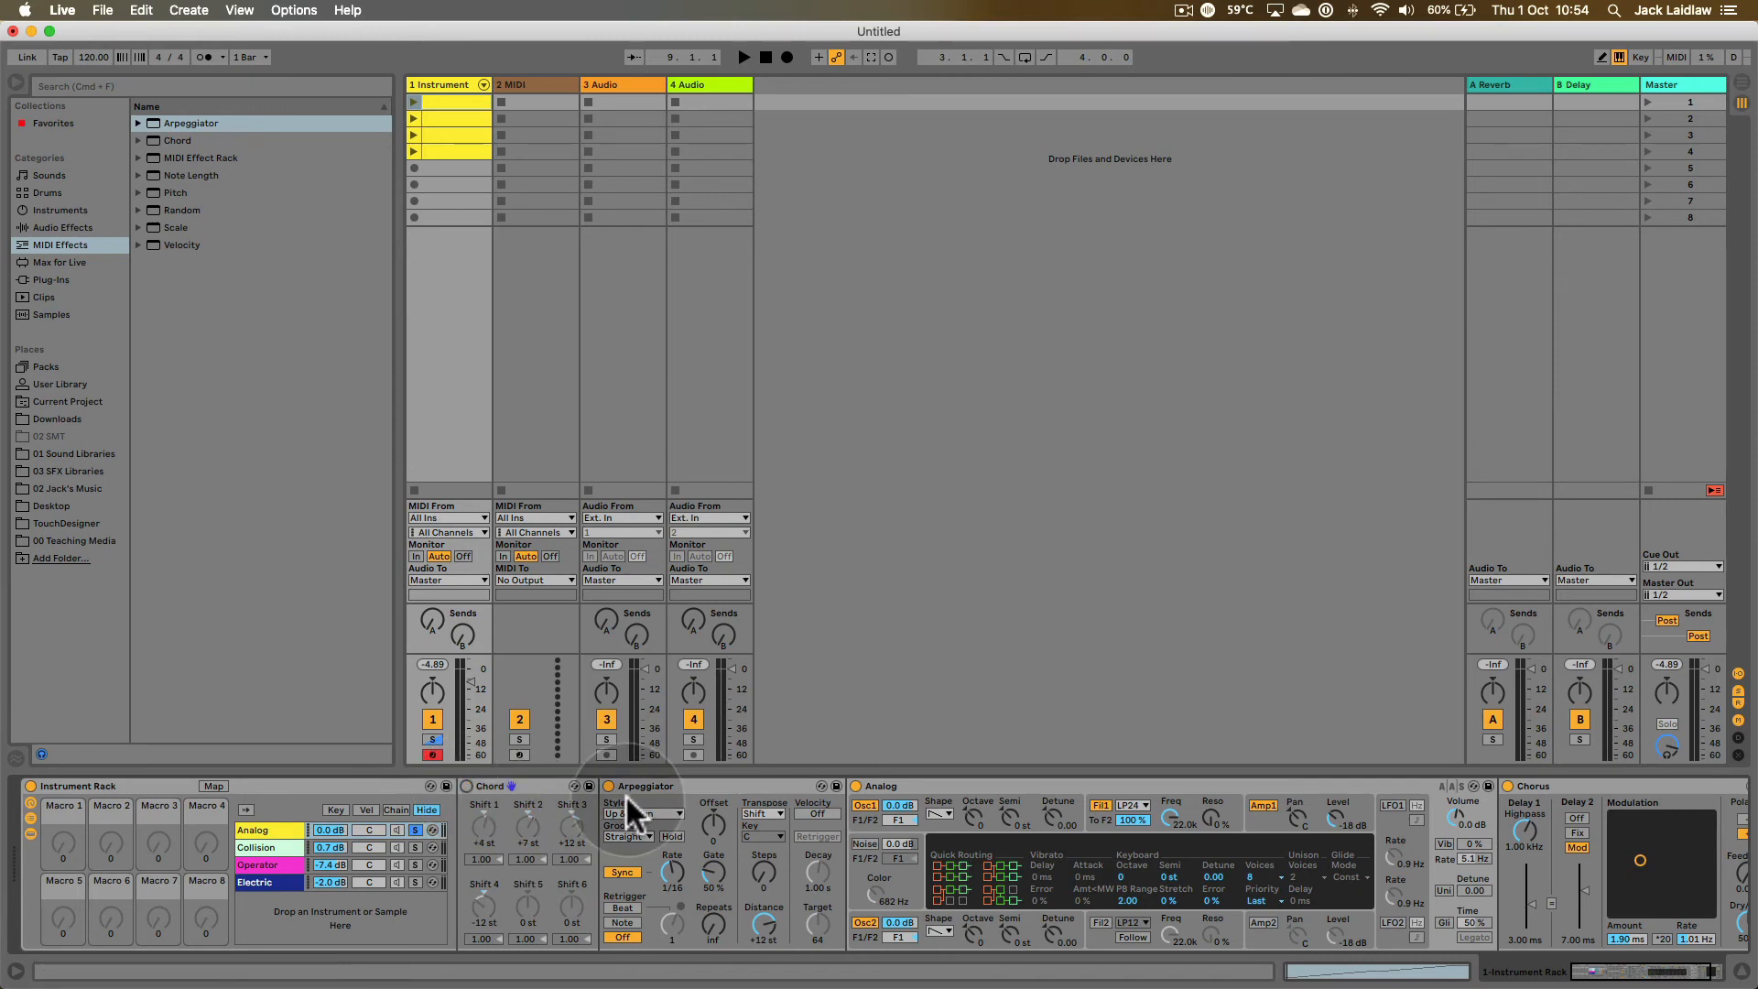
pyautogui.click(609, 785)
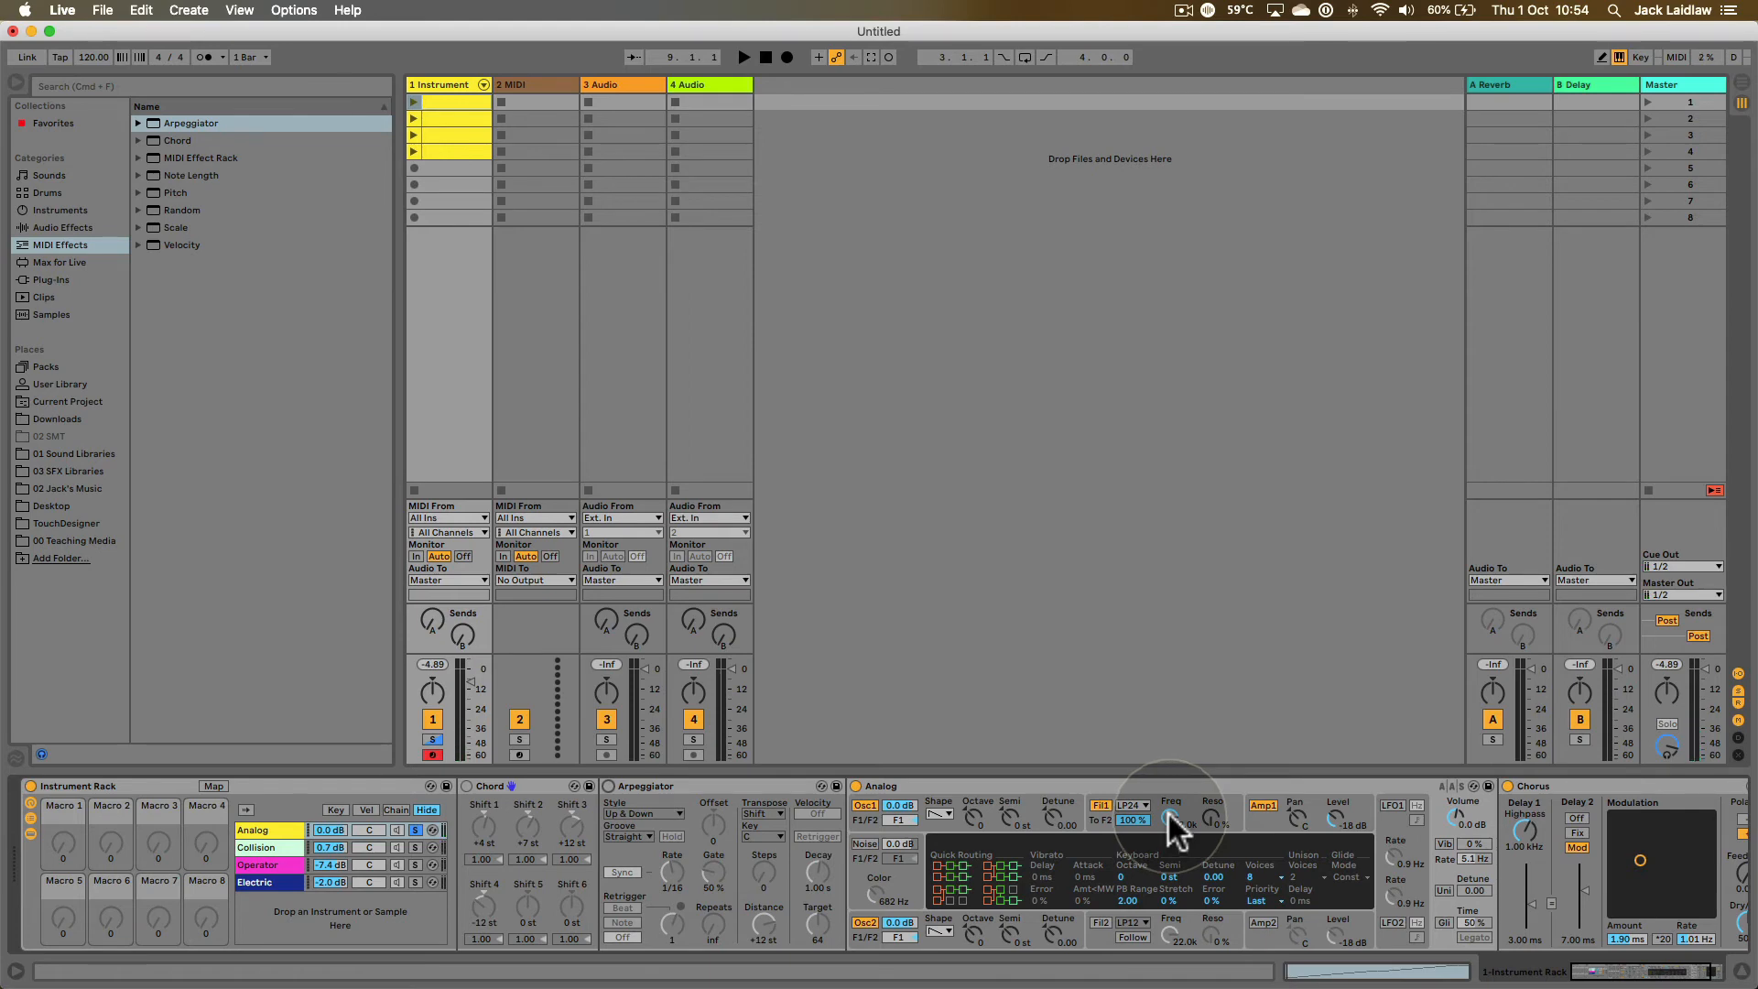
# - Try out the Analog's filter 1 frequency and set the Chorus modulation to 4.58 ms amount and 0.35 Hz rate
pyautogui.moveTo(1168, 814)
pyautogui.mouseDown()
pyautogui.moveTo(1168, 879)
pyautogui.moveTo(1170, 824)
pyautogui.mouseUp()
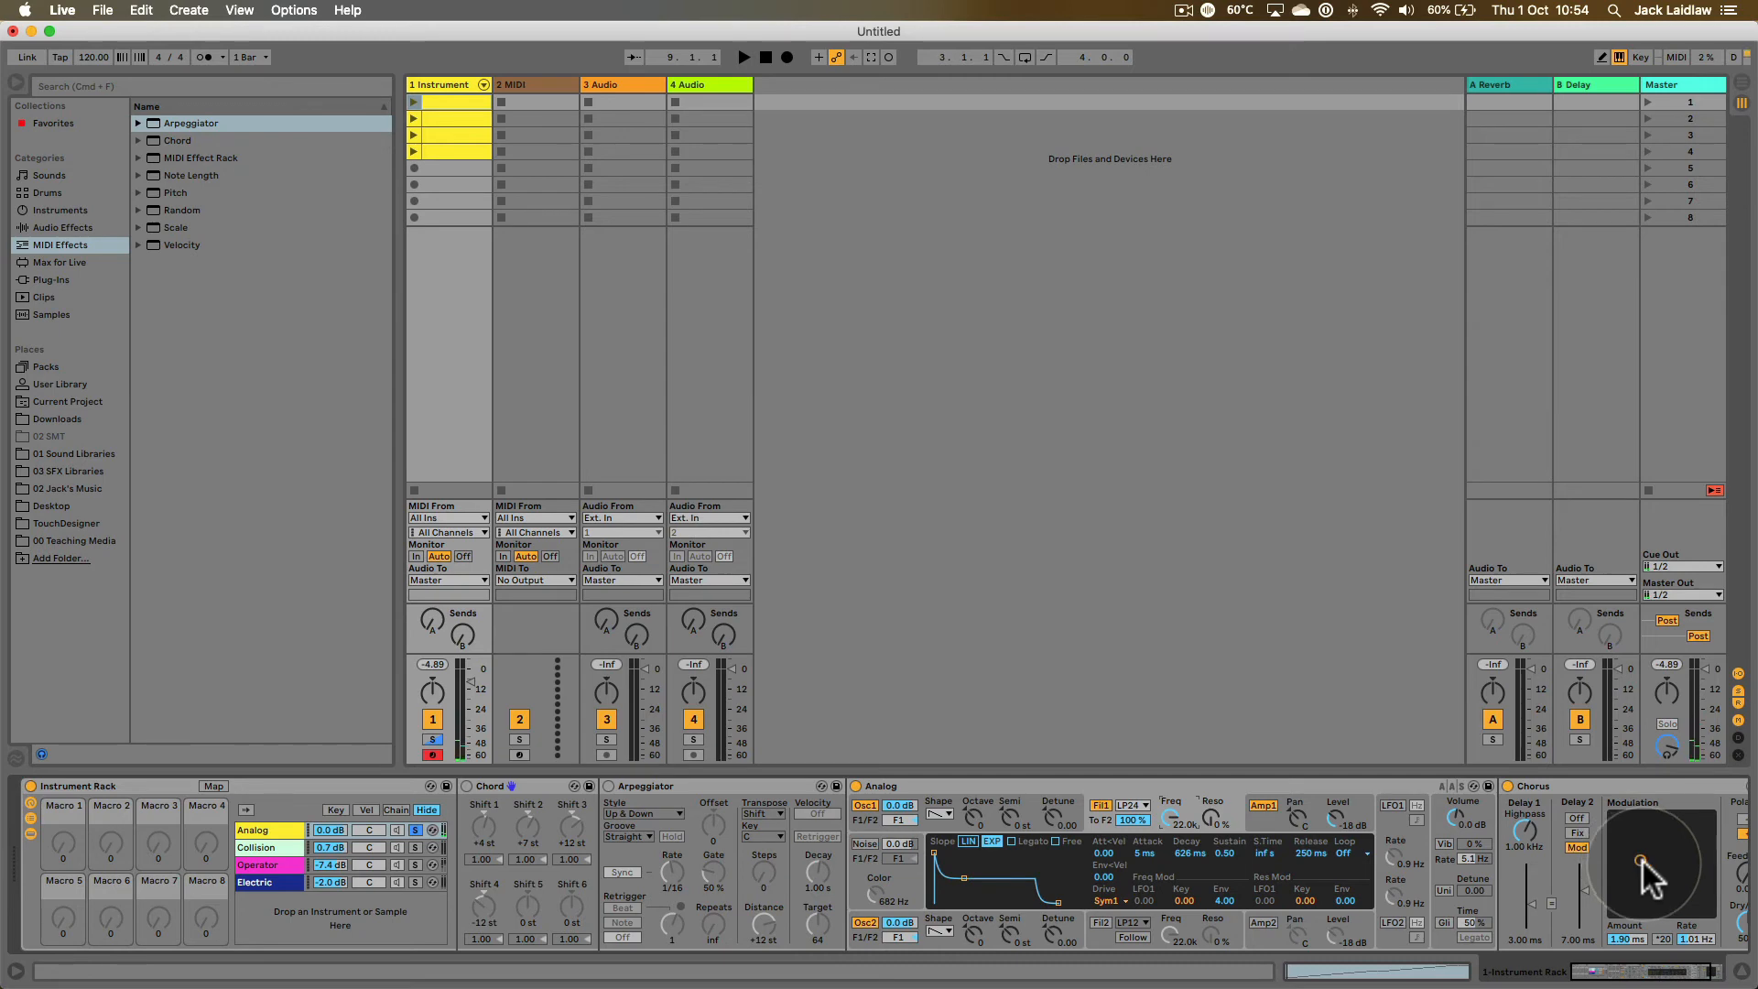
pyautogui.moveTo(1639, 861); pyautogui.dragTo(1689, 826)
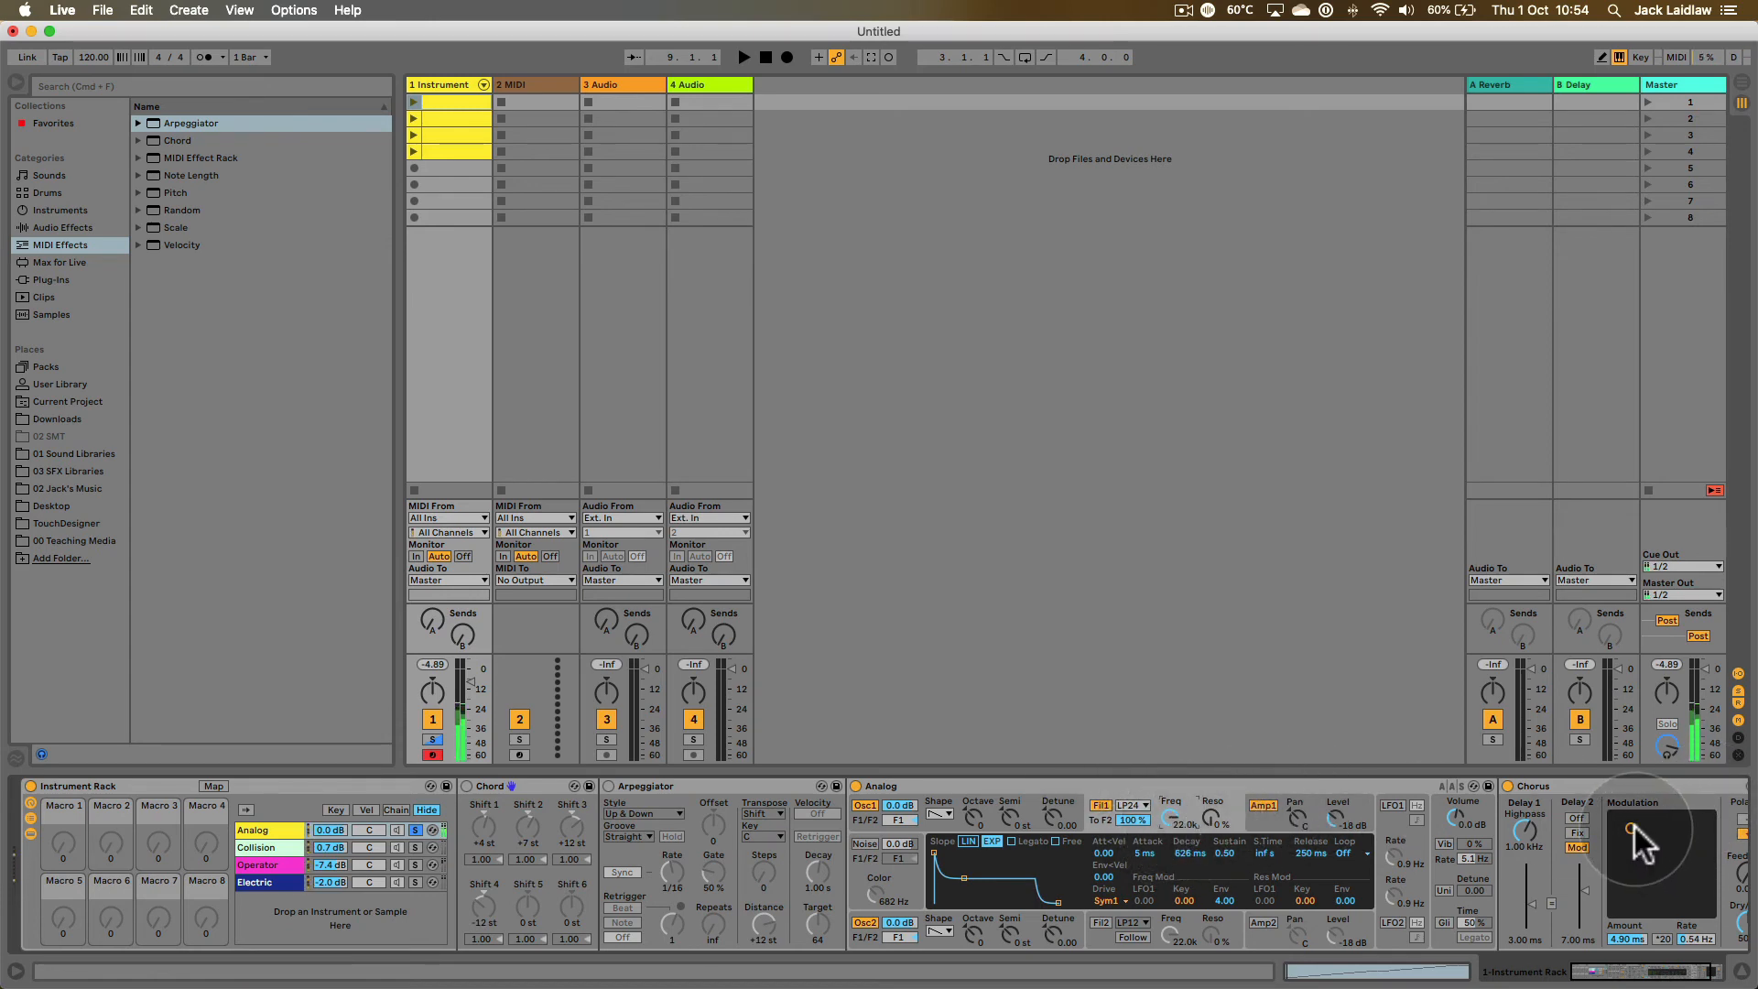
pyautogui.moveTo(1628, 831); pyautogui.dragTo(1626, 830)
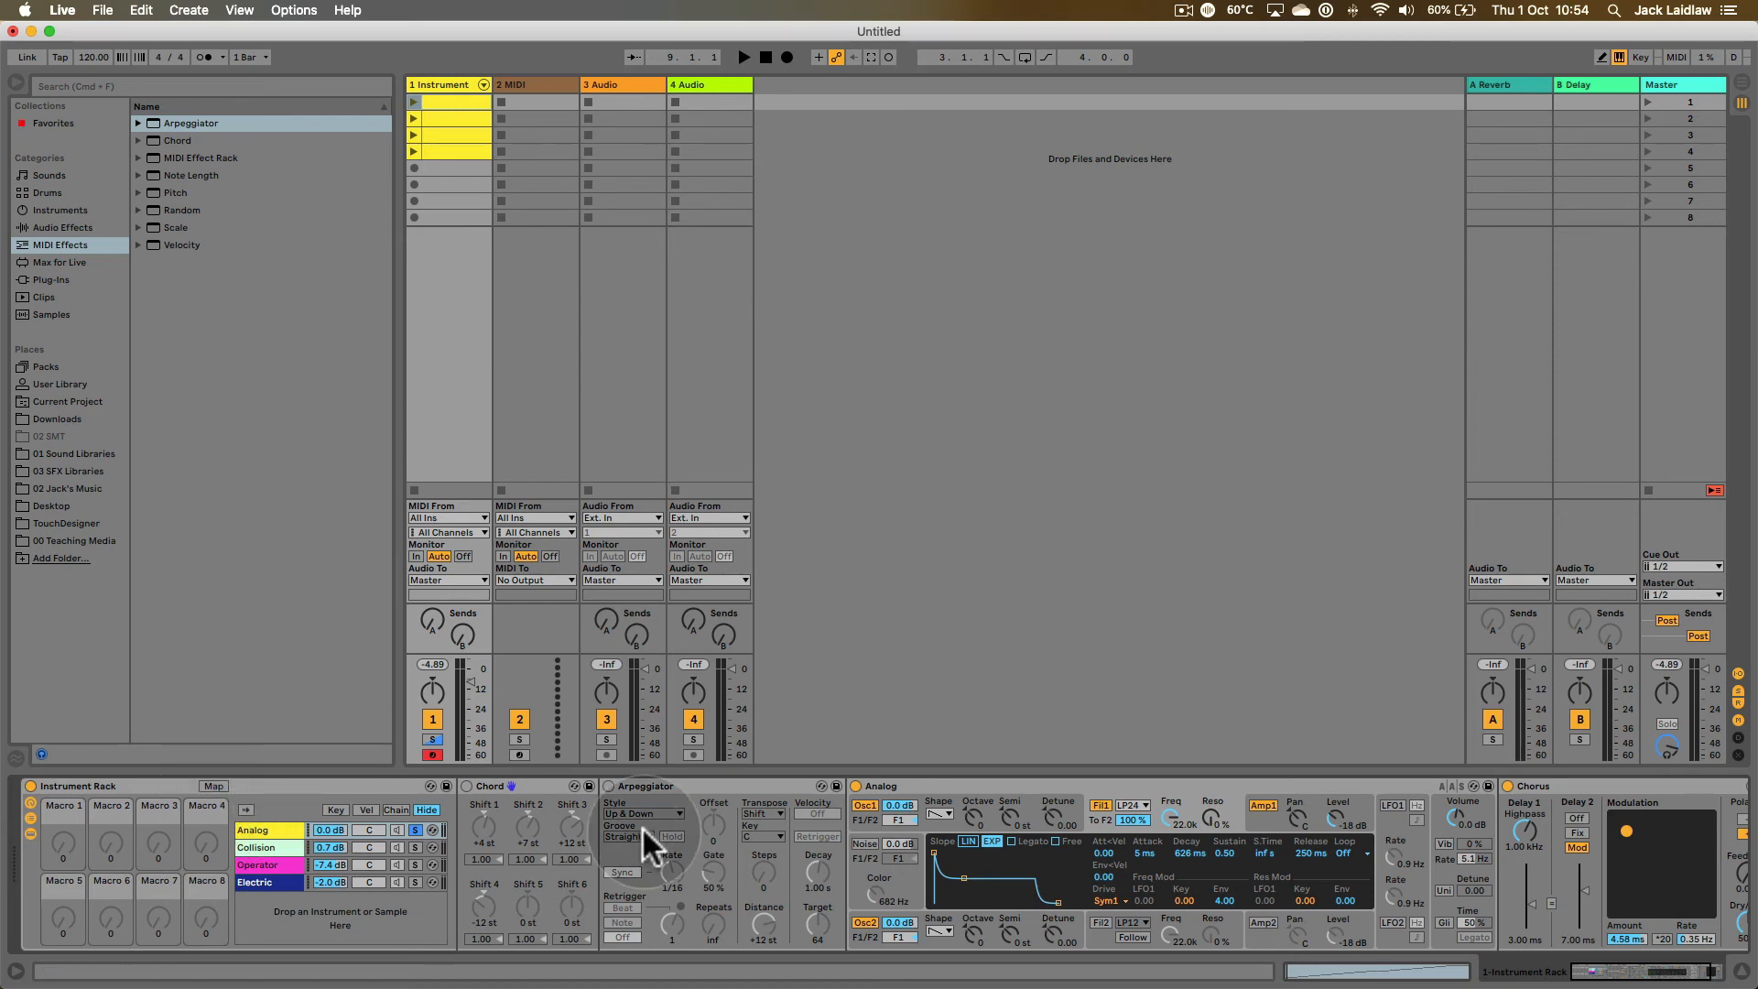
# - Map the Analog's filter 1 frequency to the rack's first macro control
pyautogui.click(217, 785)
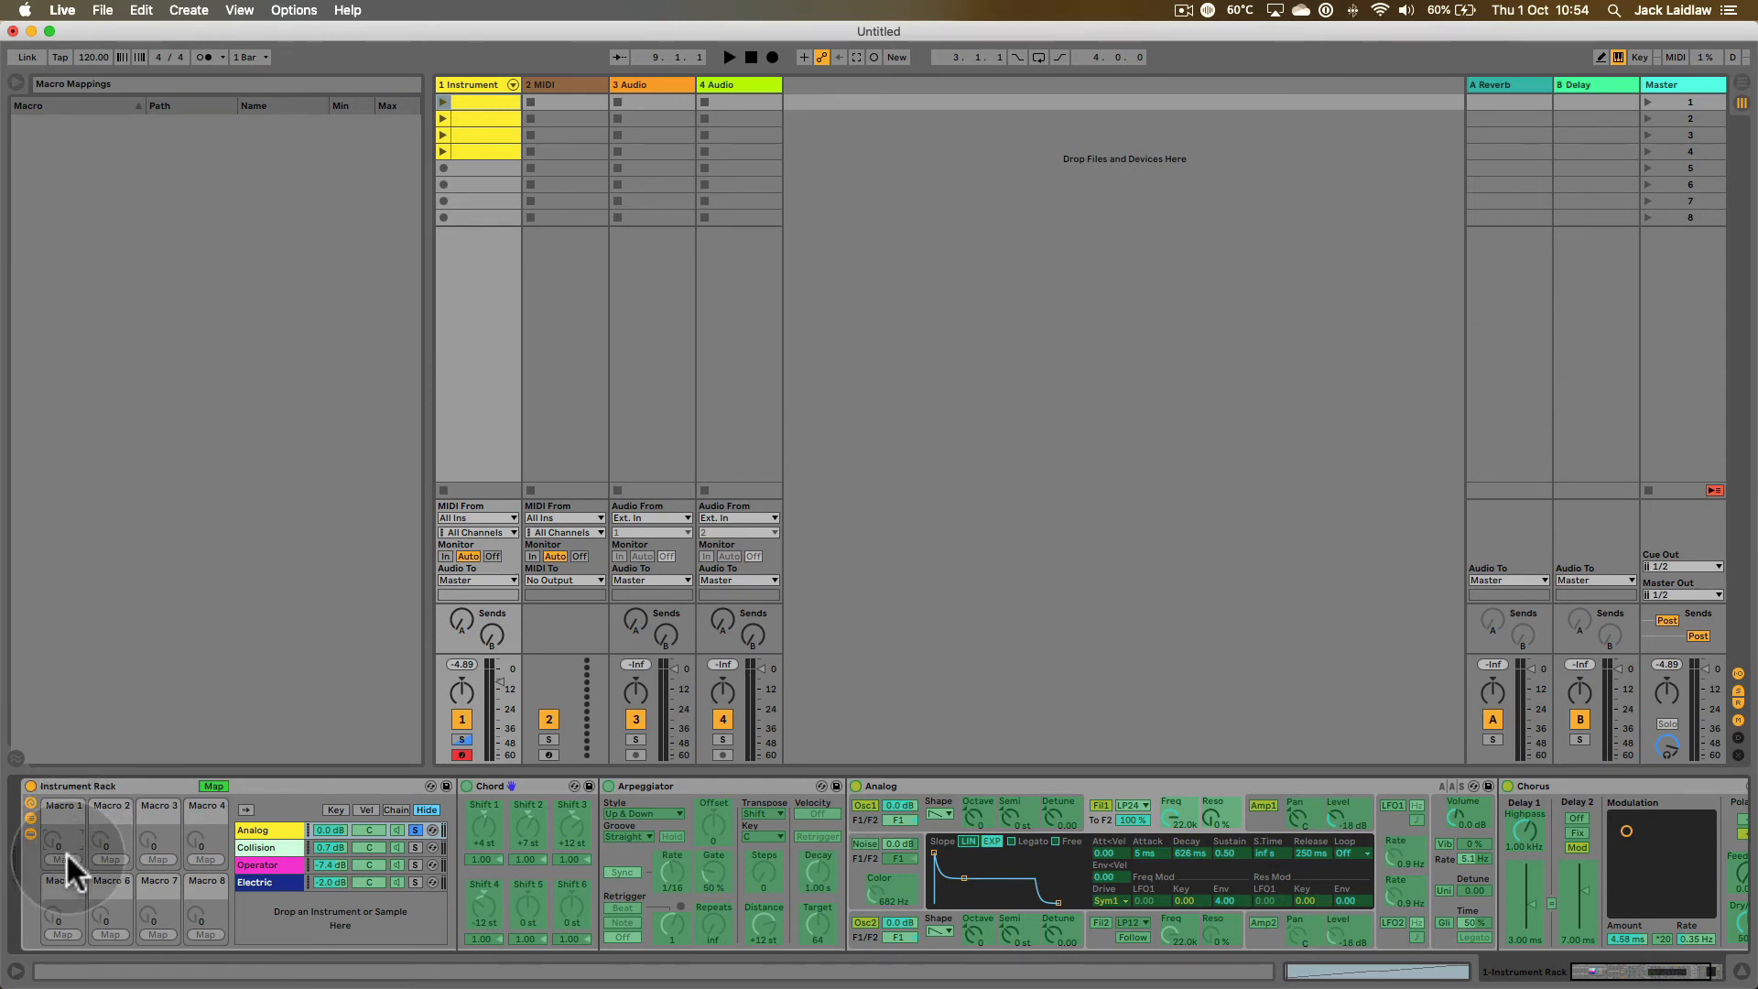
pyautogui.click(1168, 827)
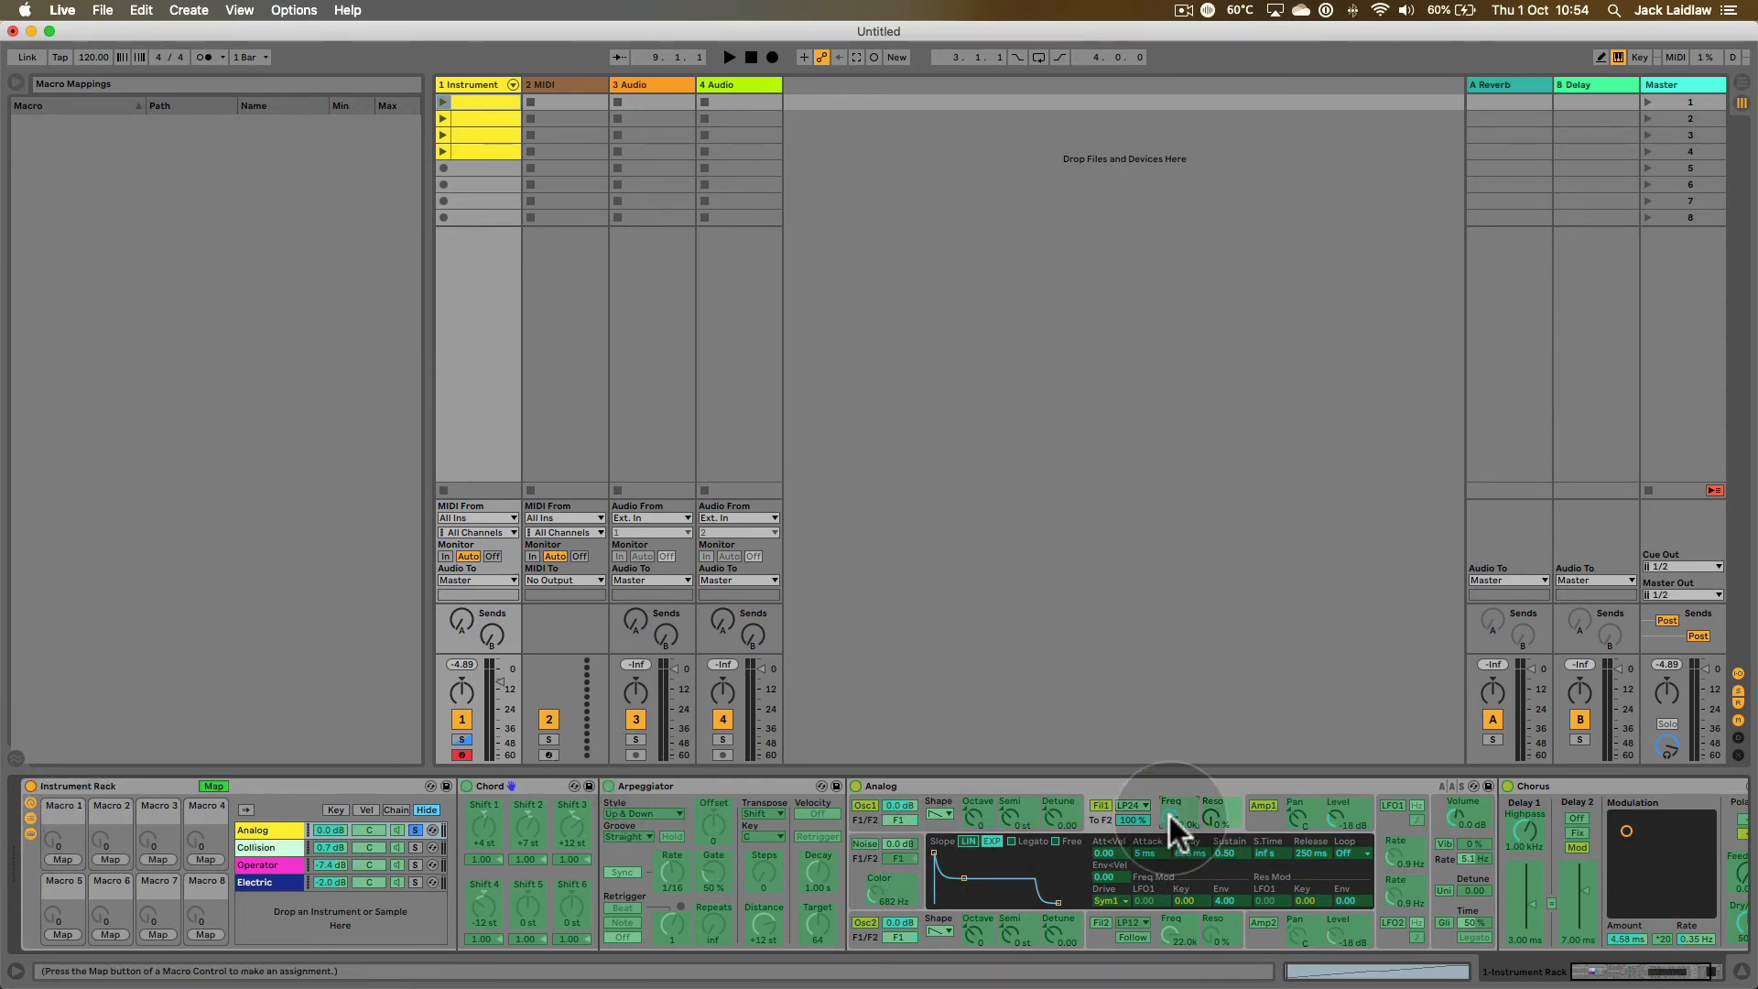
pyautogui.click(61, 856)
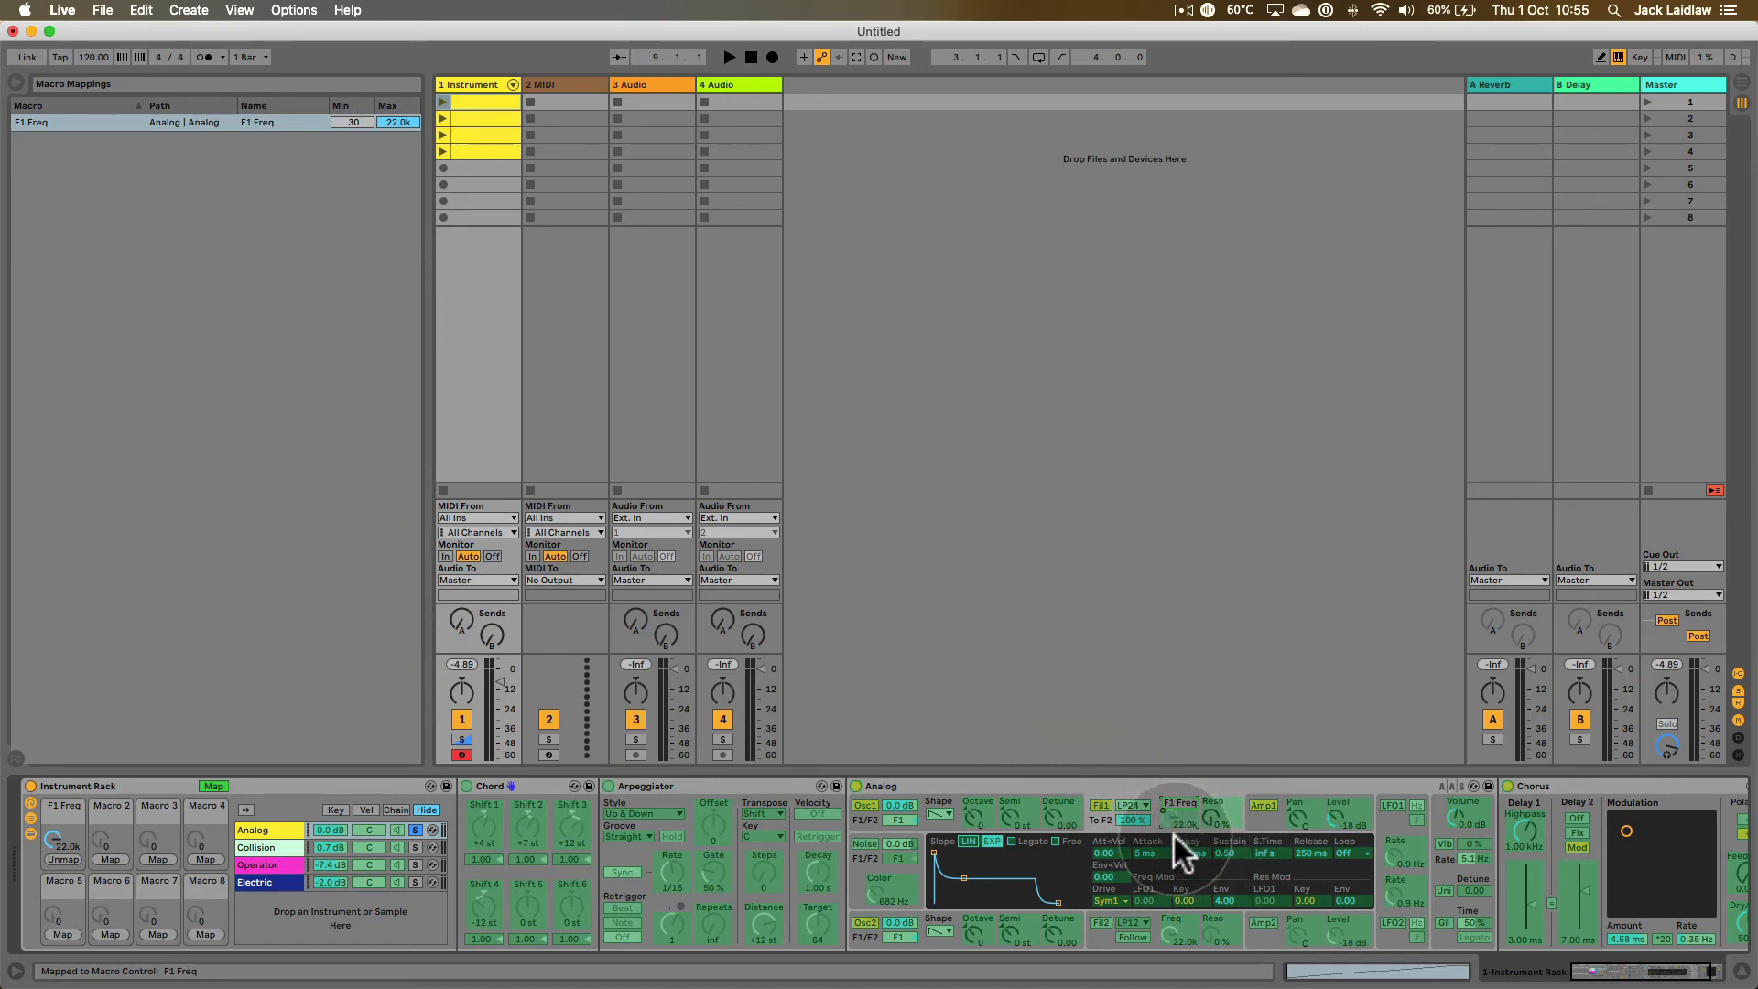
pyautogui.press('ctrl')
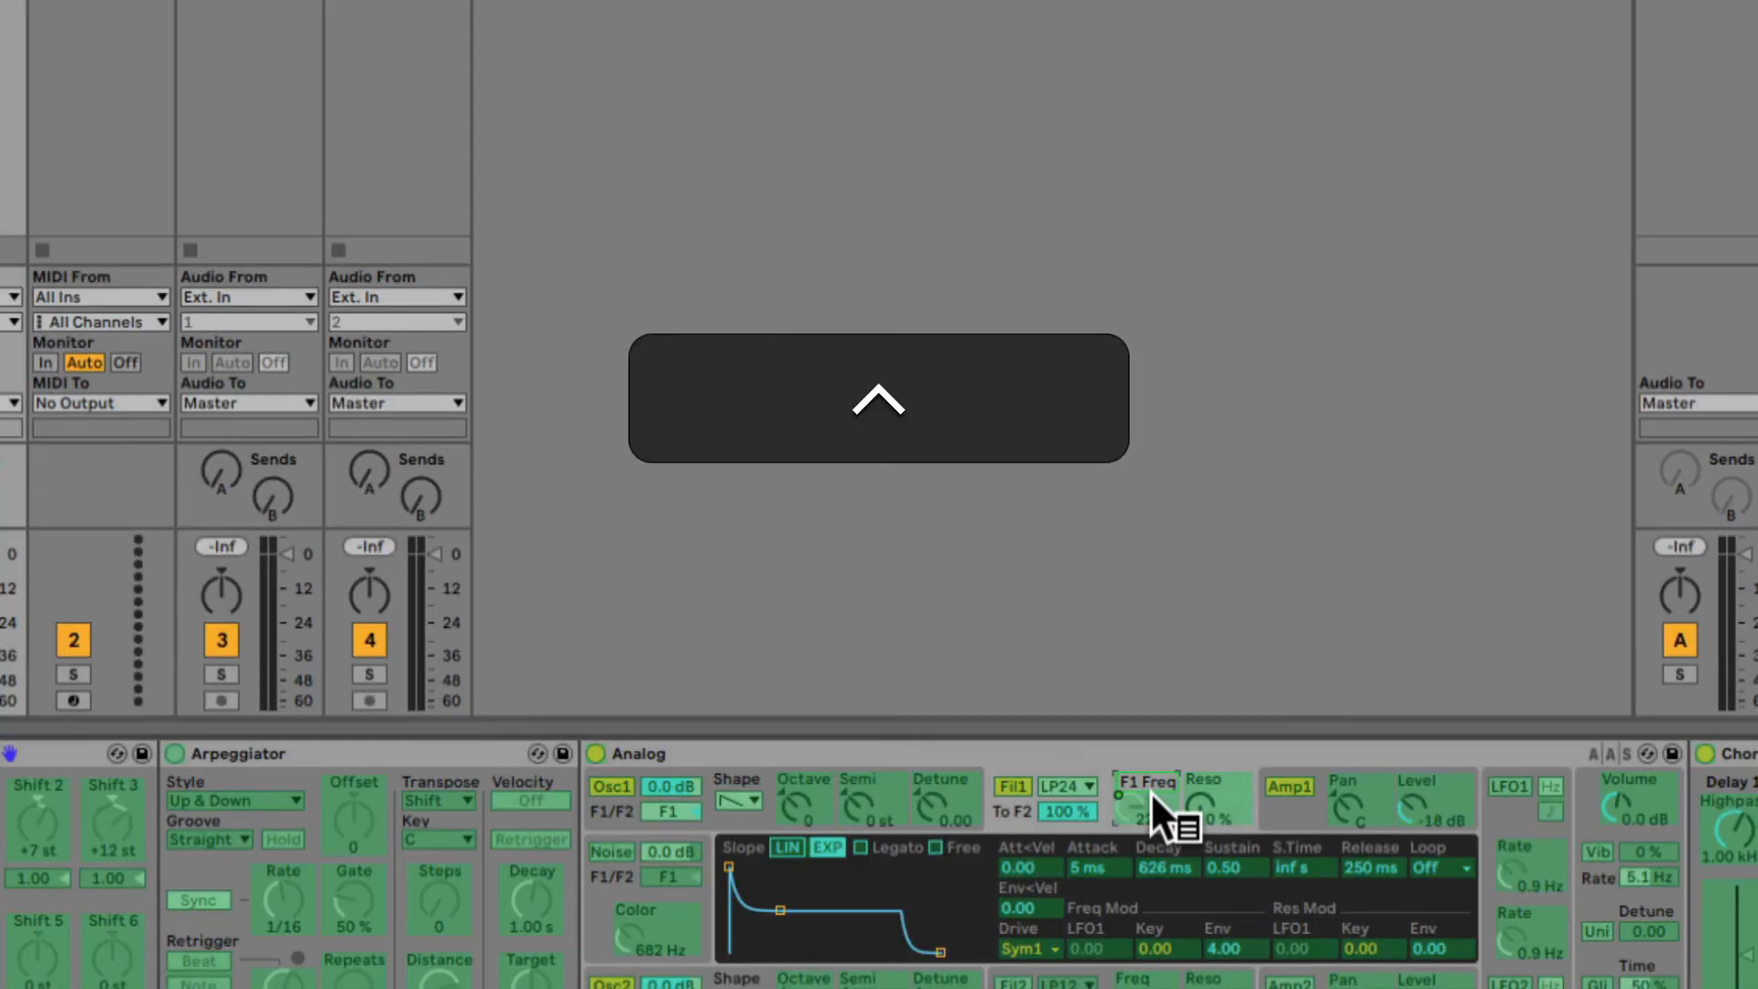
pyautogui.keyDown('ctrl'); pyautogui.click(1170, 807); pyautogui.keyUp('ctrl')
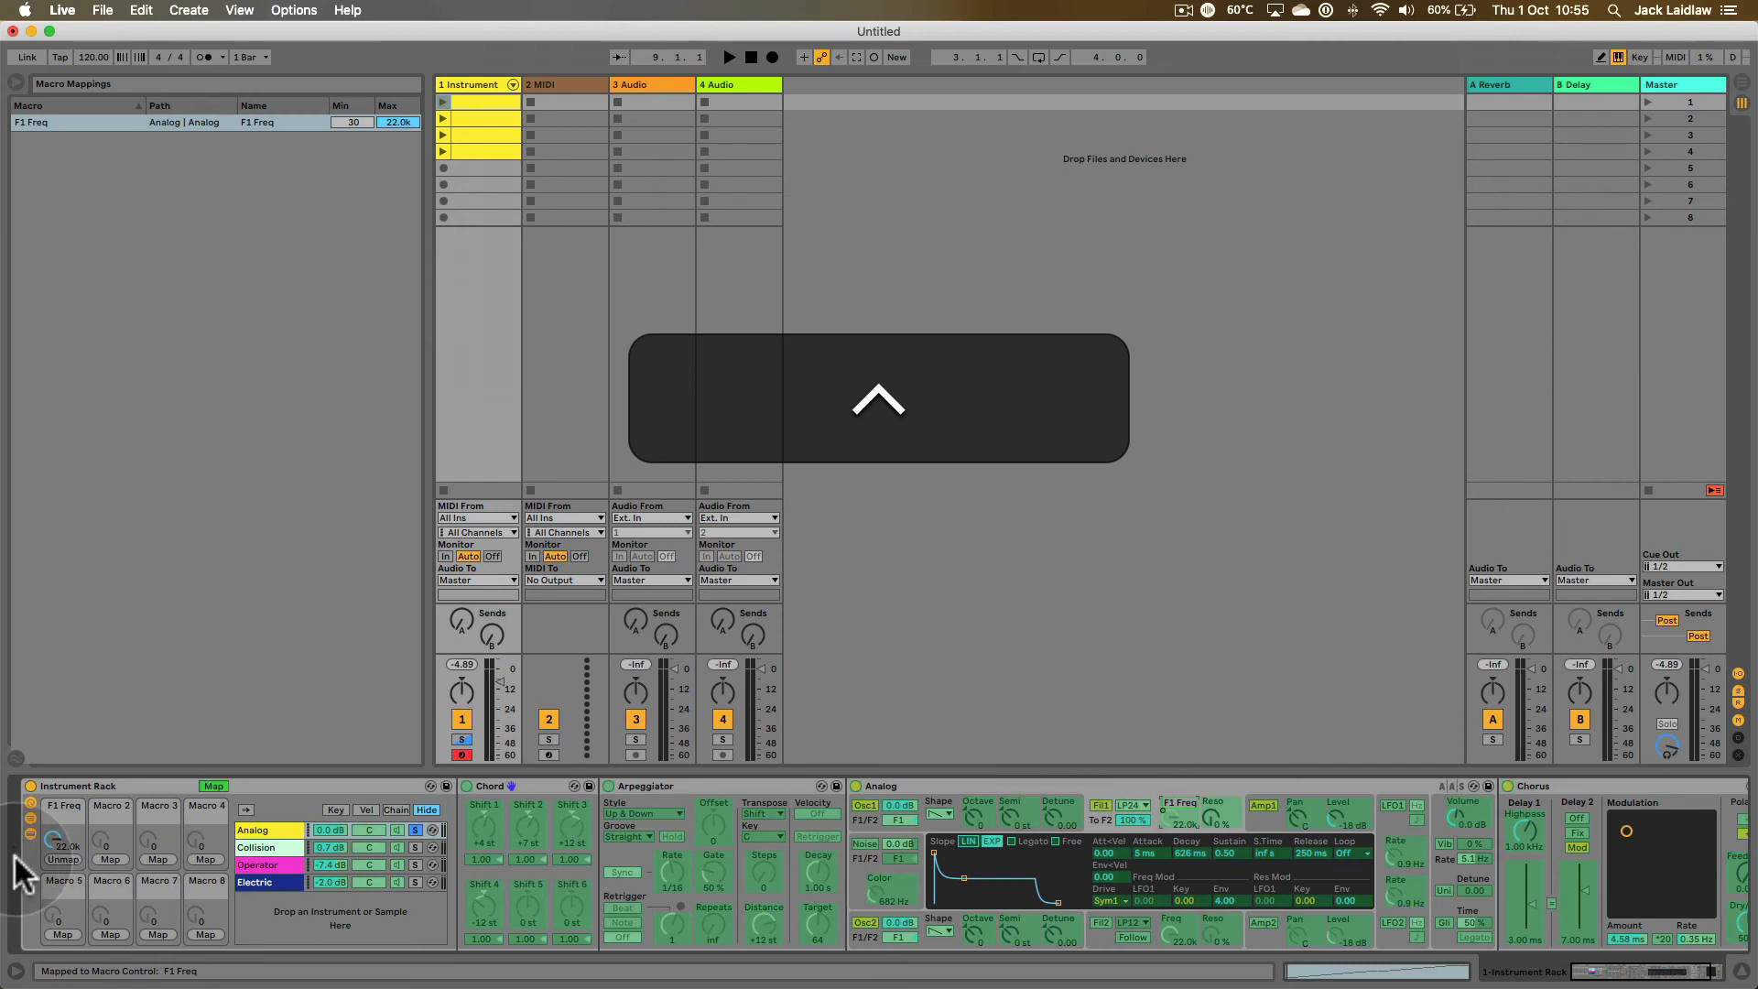
# - Rename the F1 Freq macro as Macro 1
pyautogui.click(62, 813)
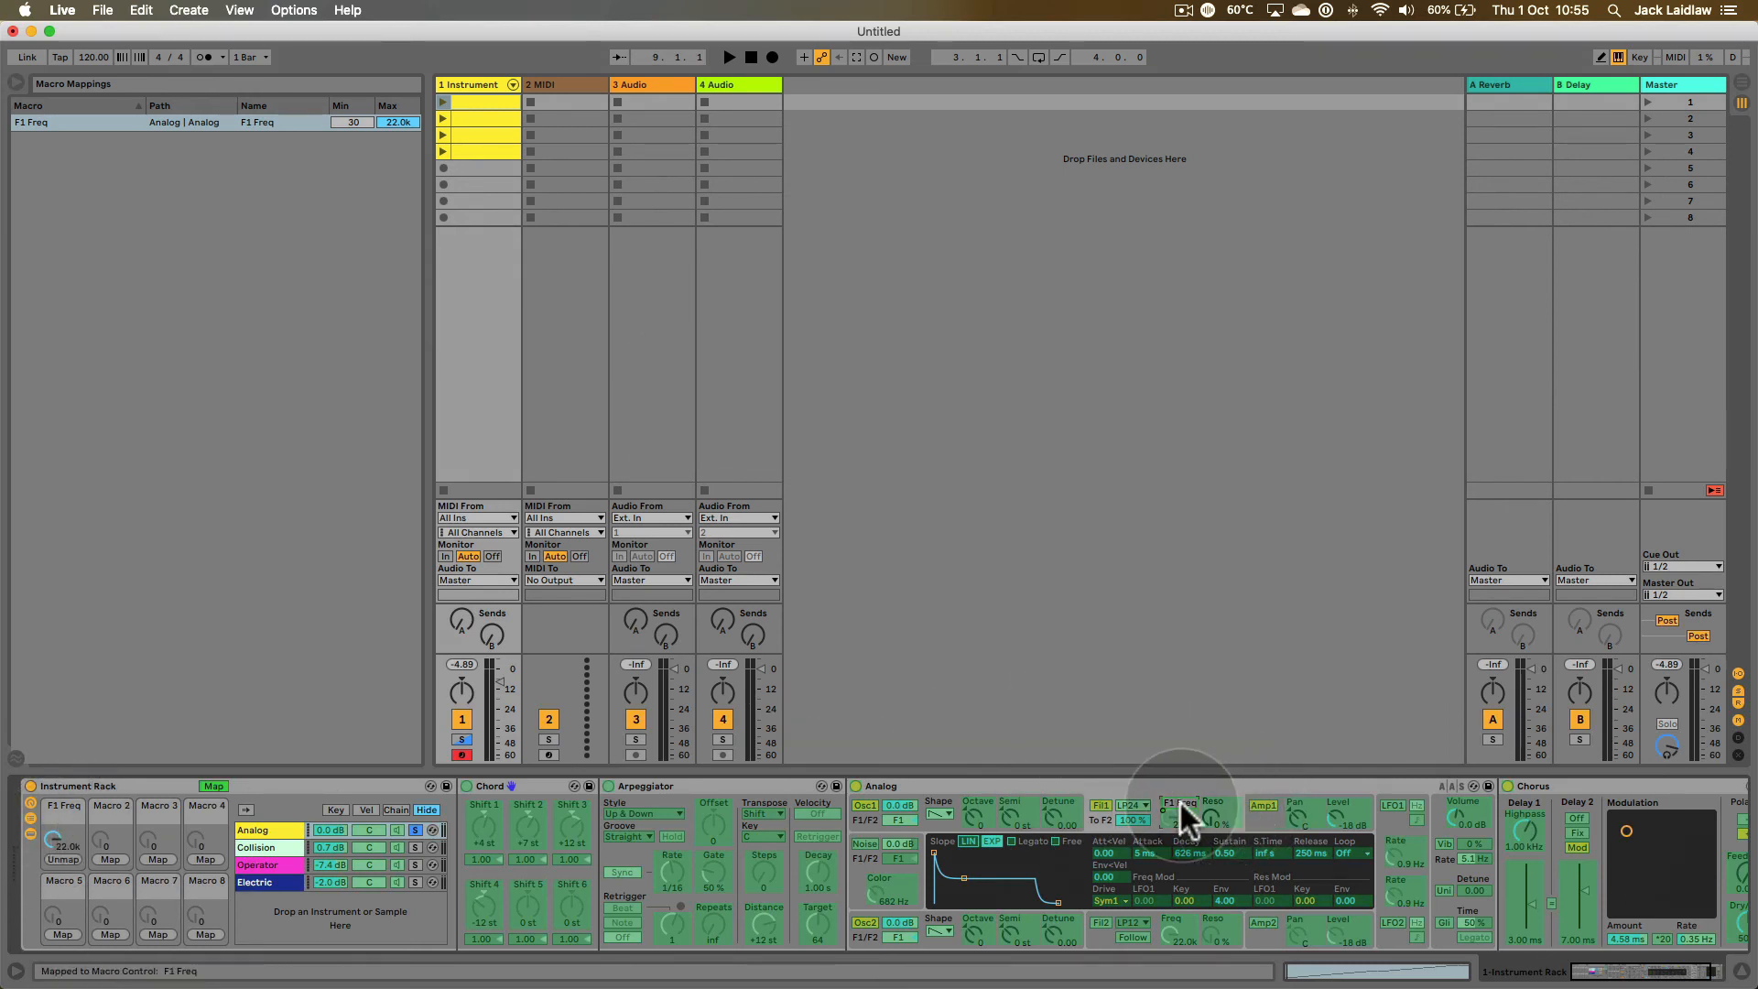
pyautogui.click(63, 803)
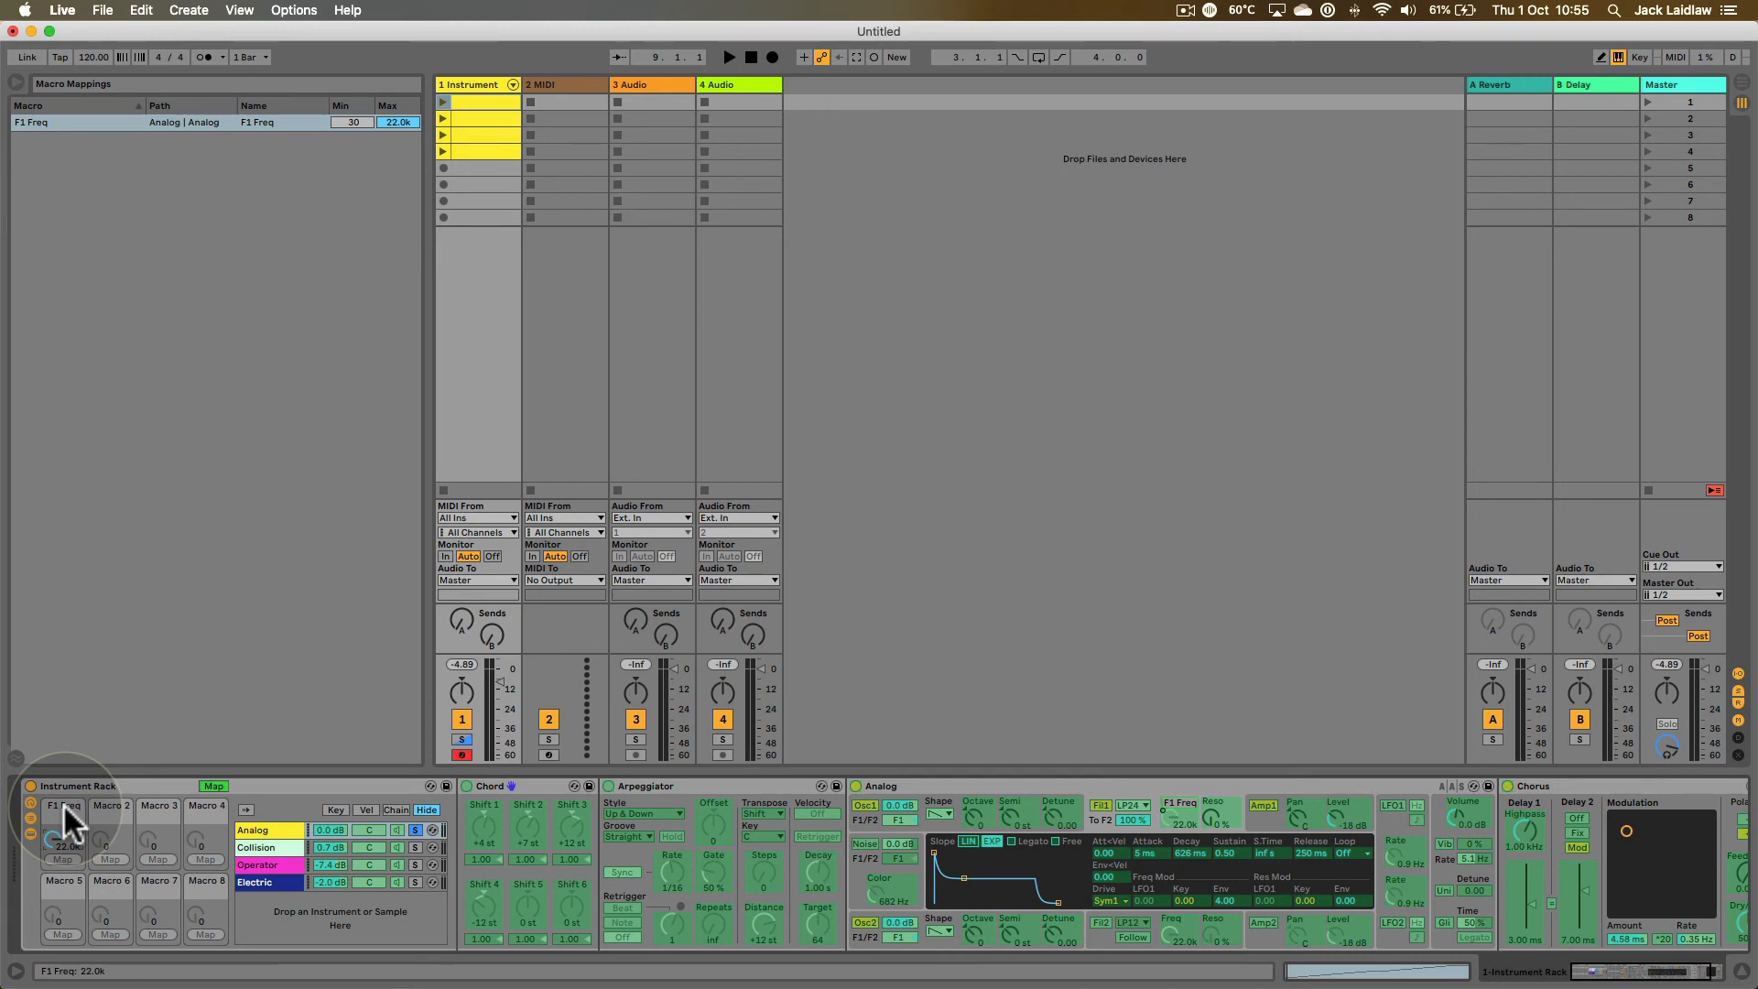
pyautogui.rightClick(49, 810)
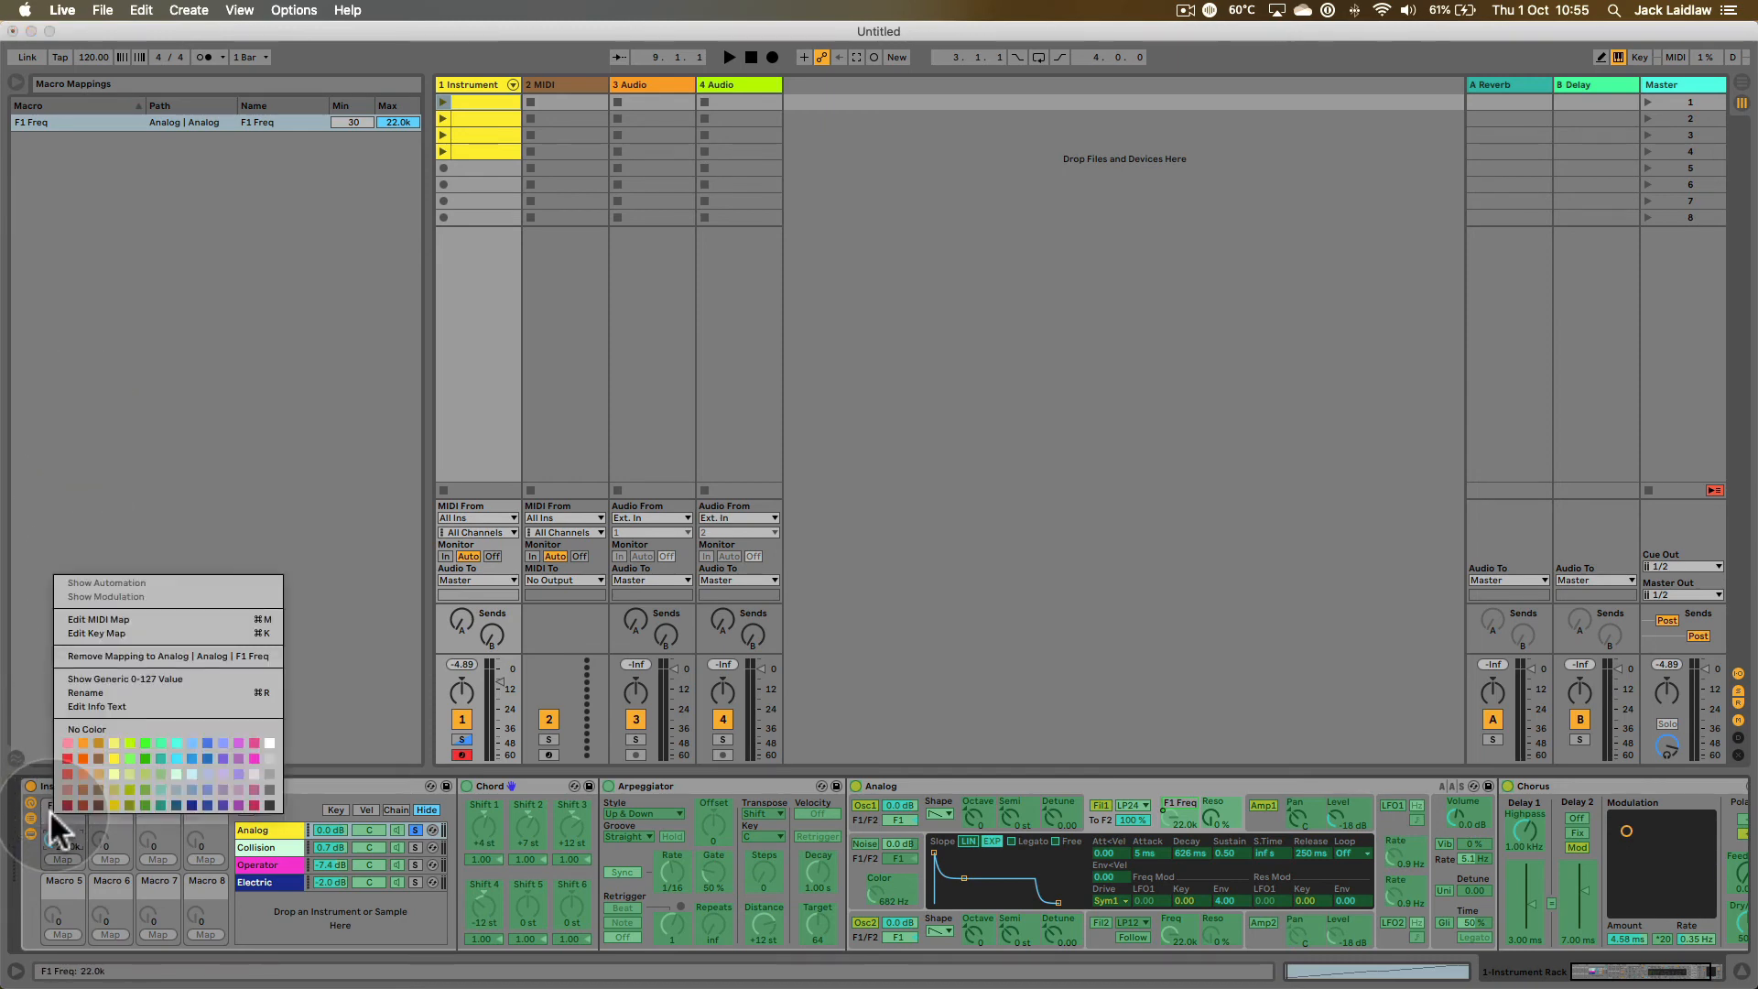
pyautogui.click(41, 712)
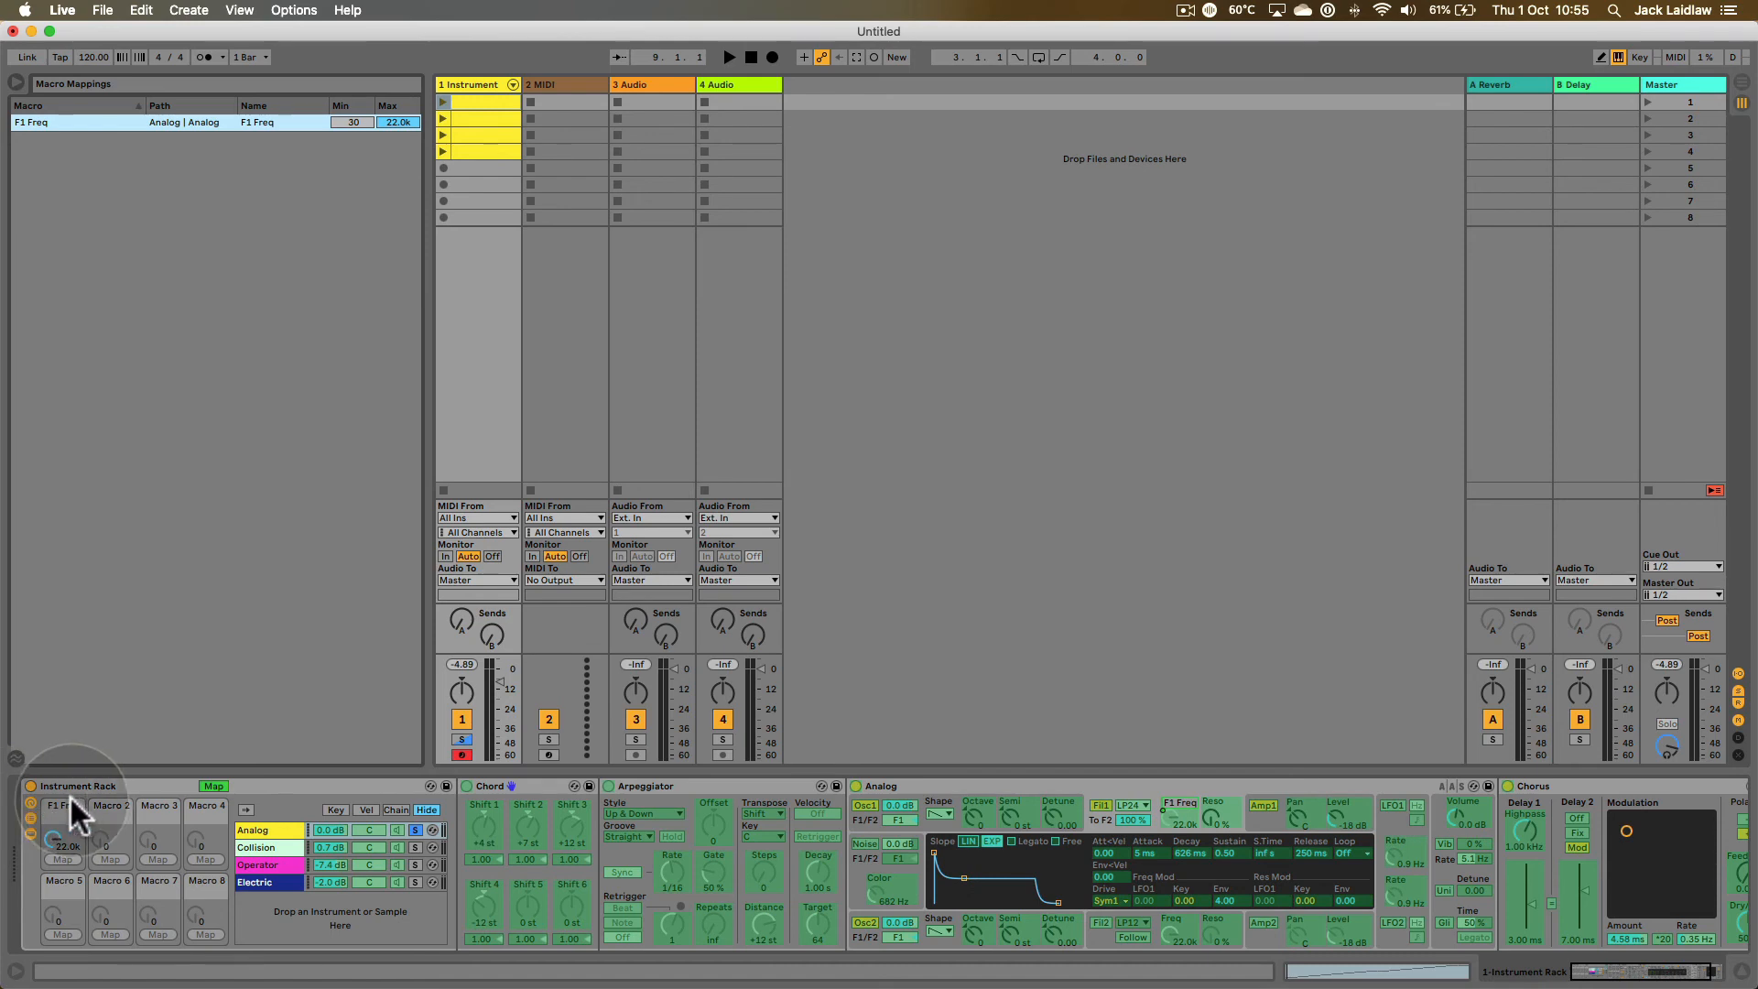
pyautogui.press('super+r')
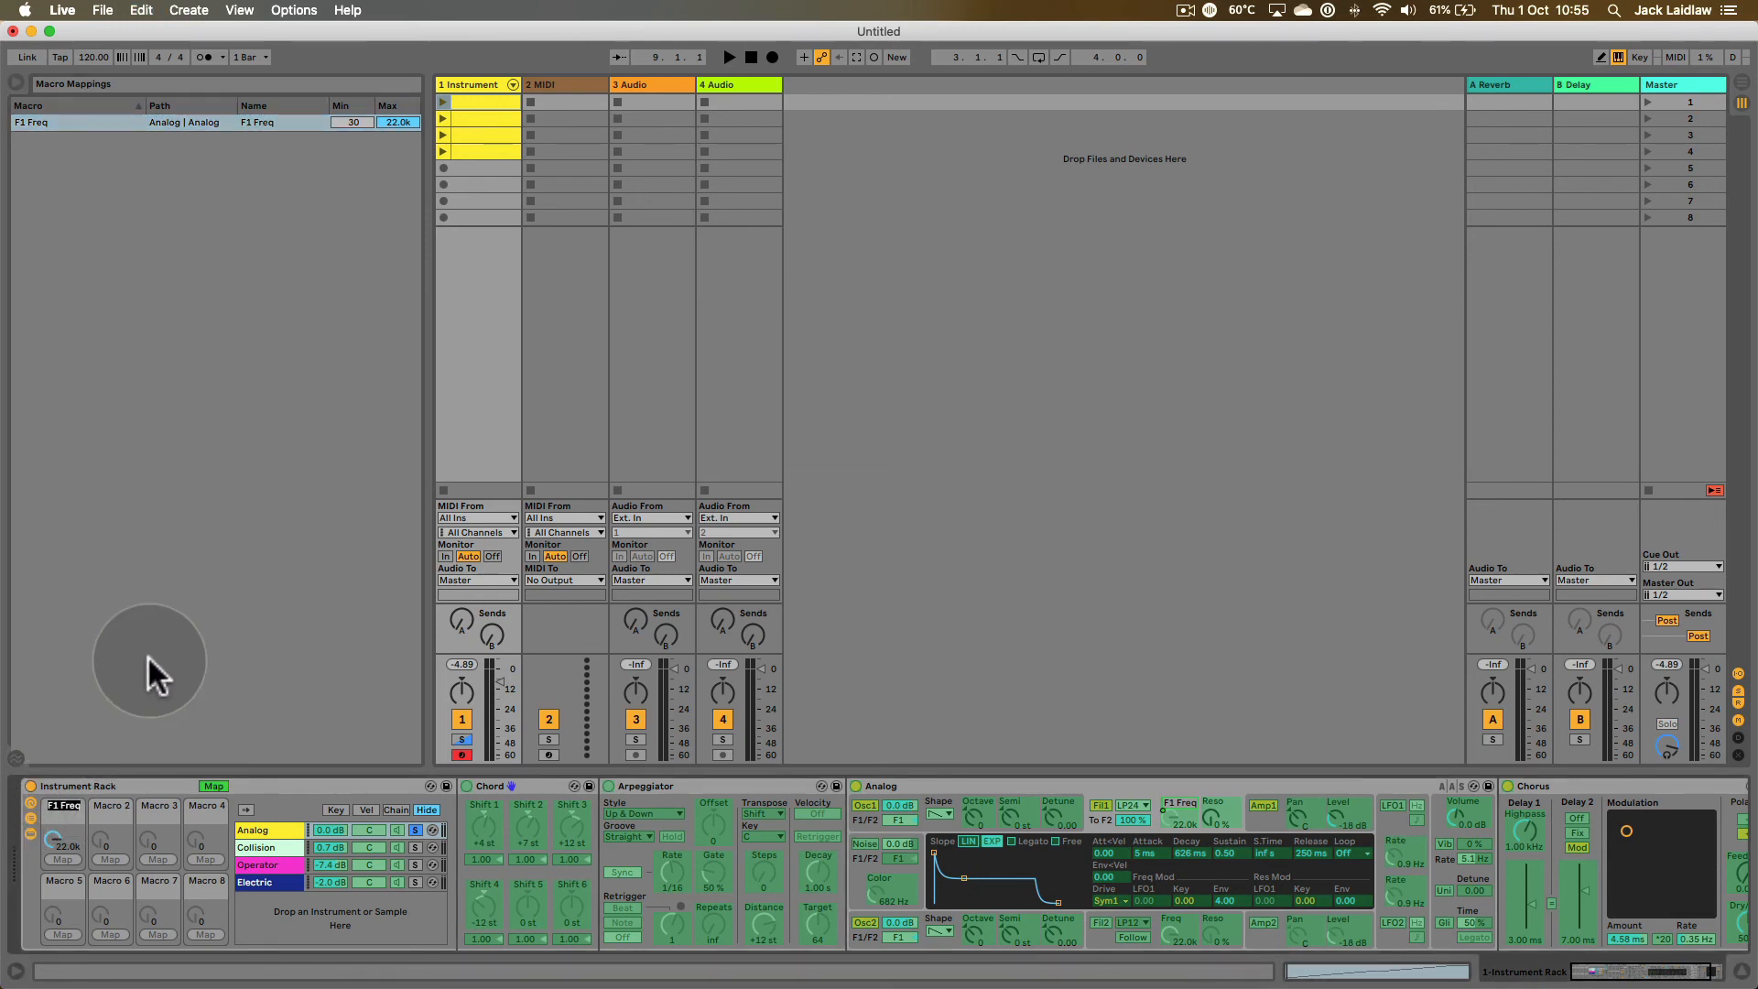
pyautogui.write('Macro 1')
pyautogui.press('Return')
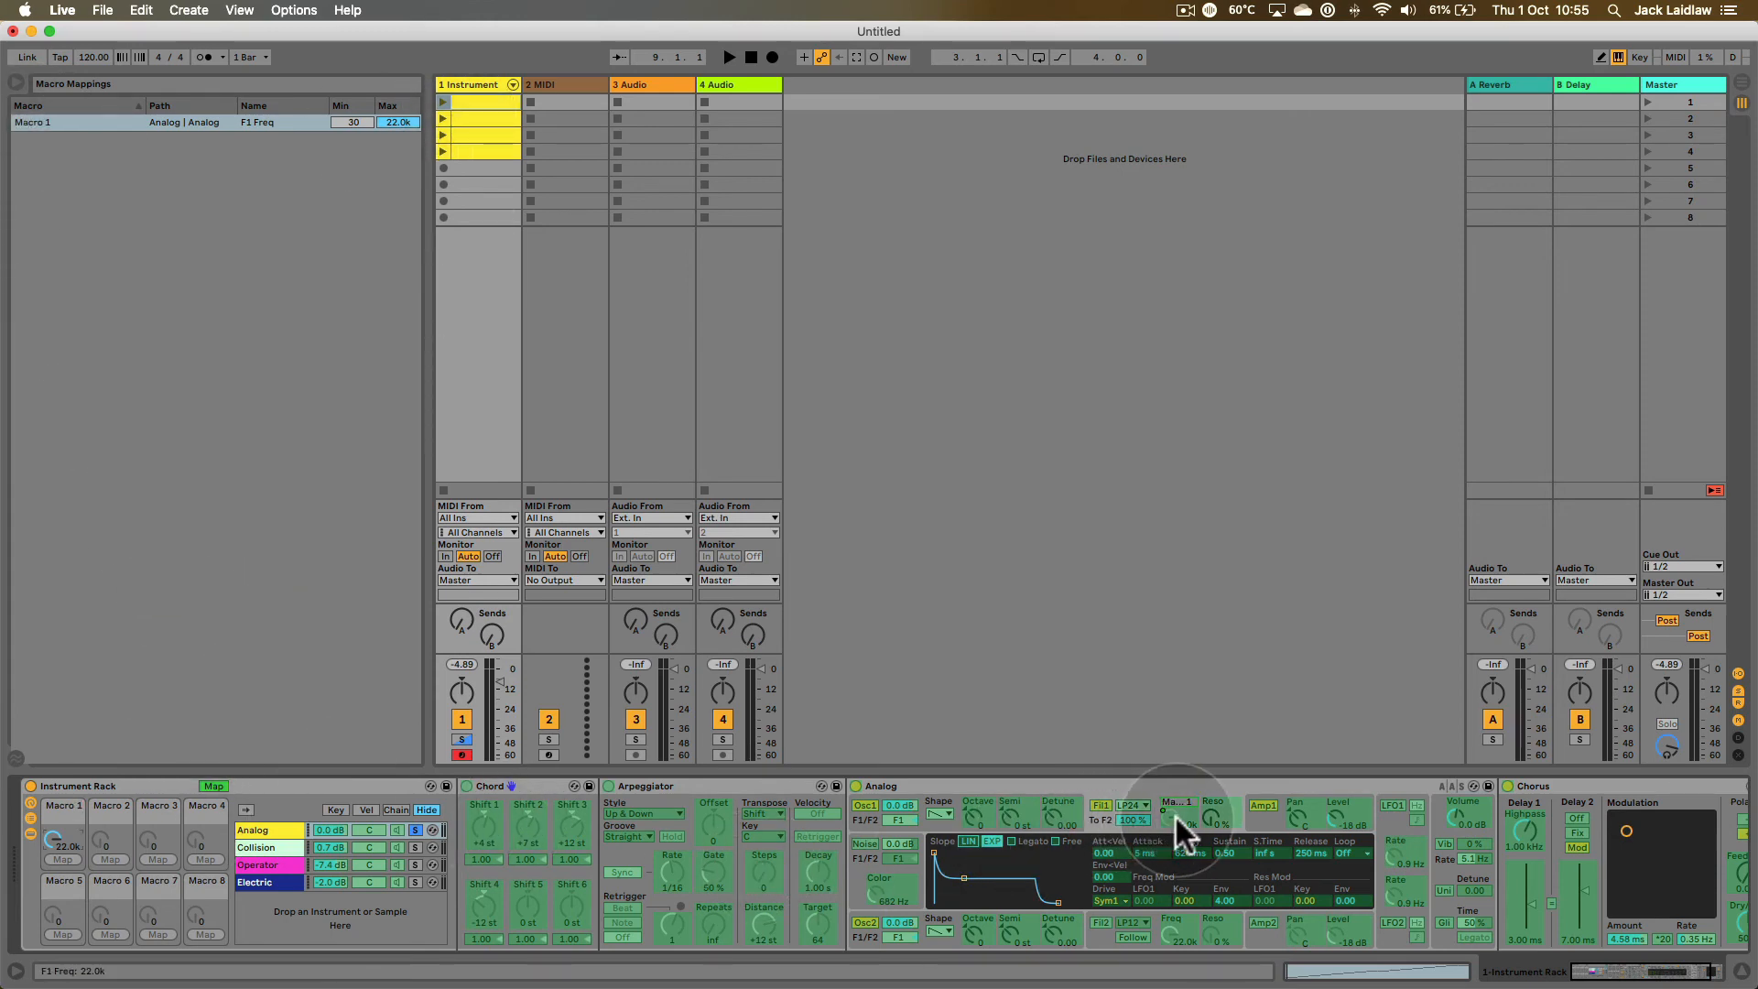
# - Leave macro mapping, sweep Macro 1 down and back up to 22.0k, and try the mapped filter frequency control directly
pyautogui.click(216, 785)
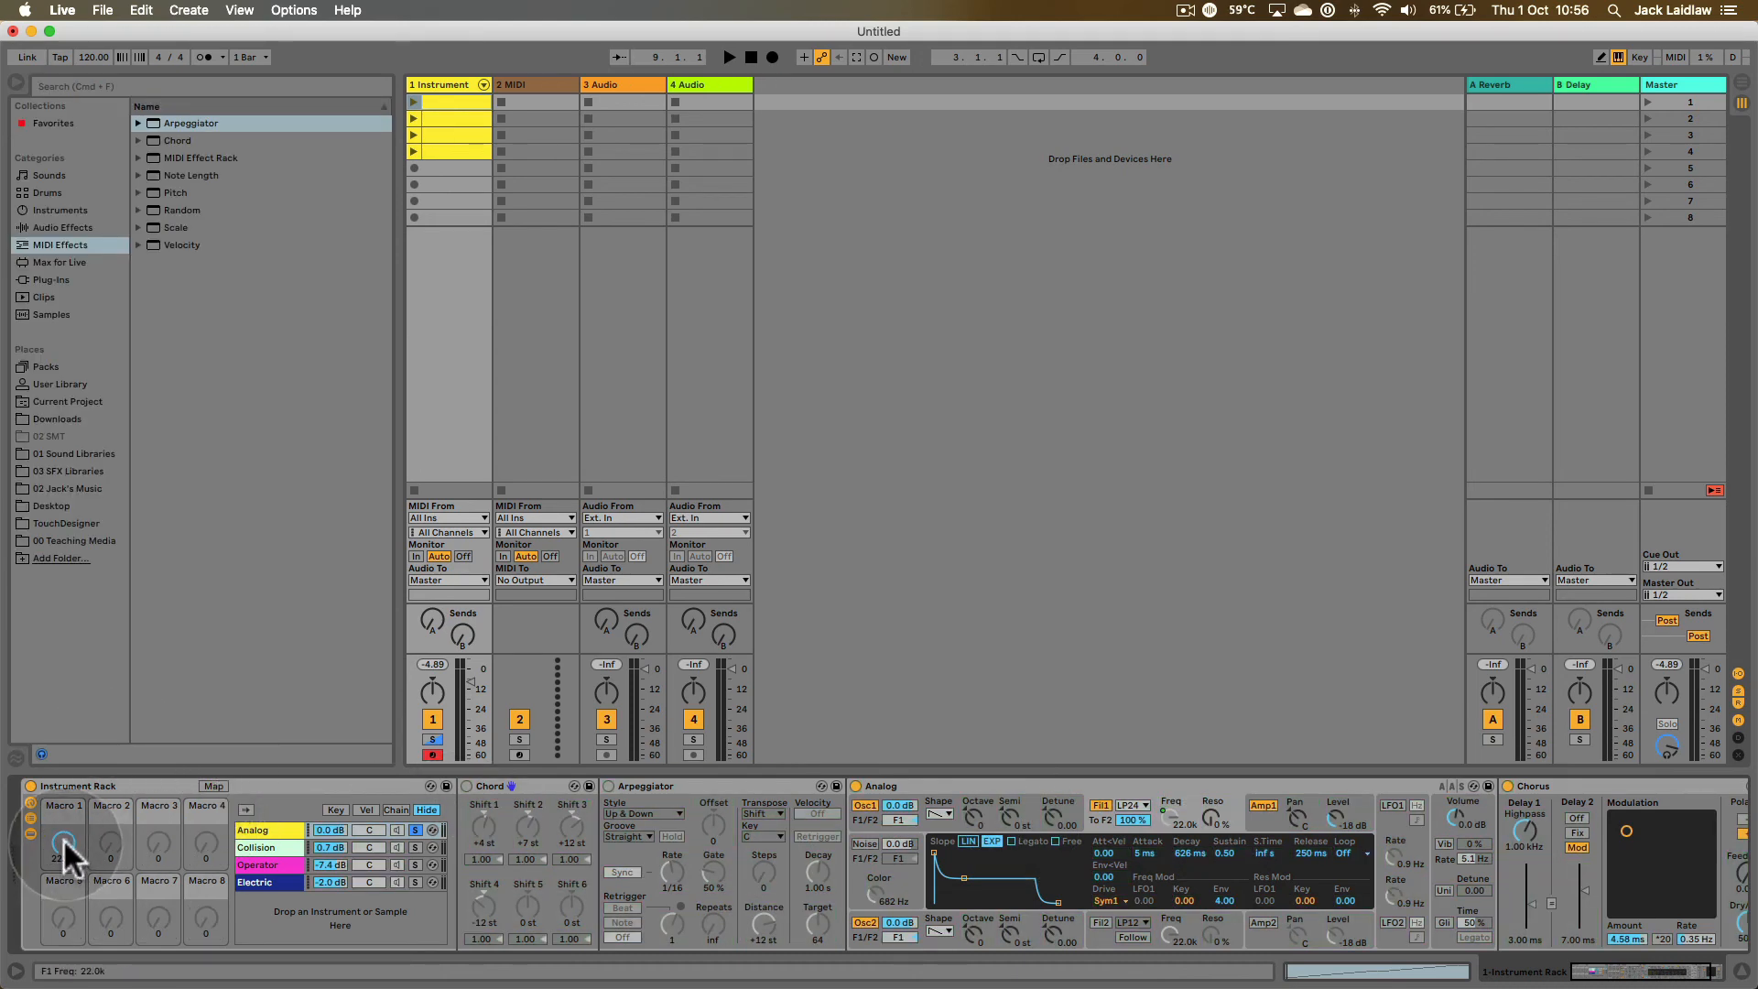
pyautogui.moveTo(63, 838); pyautogui.dragTo(63, 912)
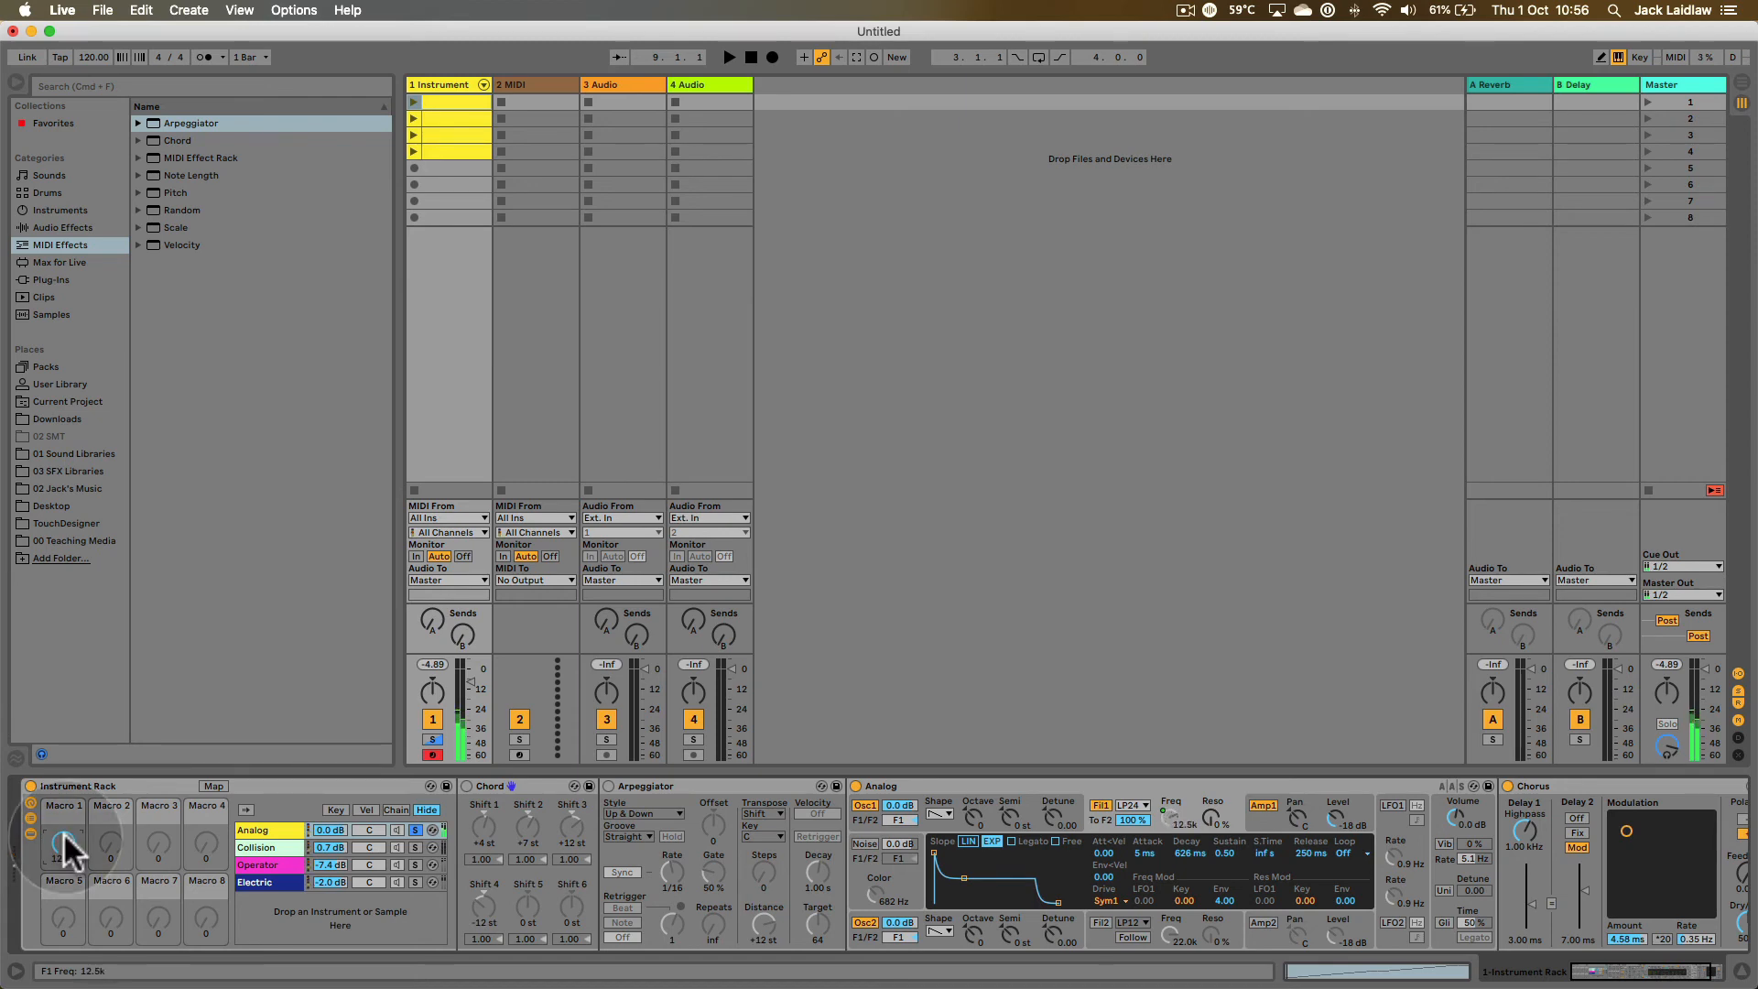
pyautogui.moveTo(67, 840); pyautogui.dragTo(67, 738)
pyautogui.click(1166, 821)
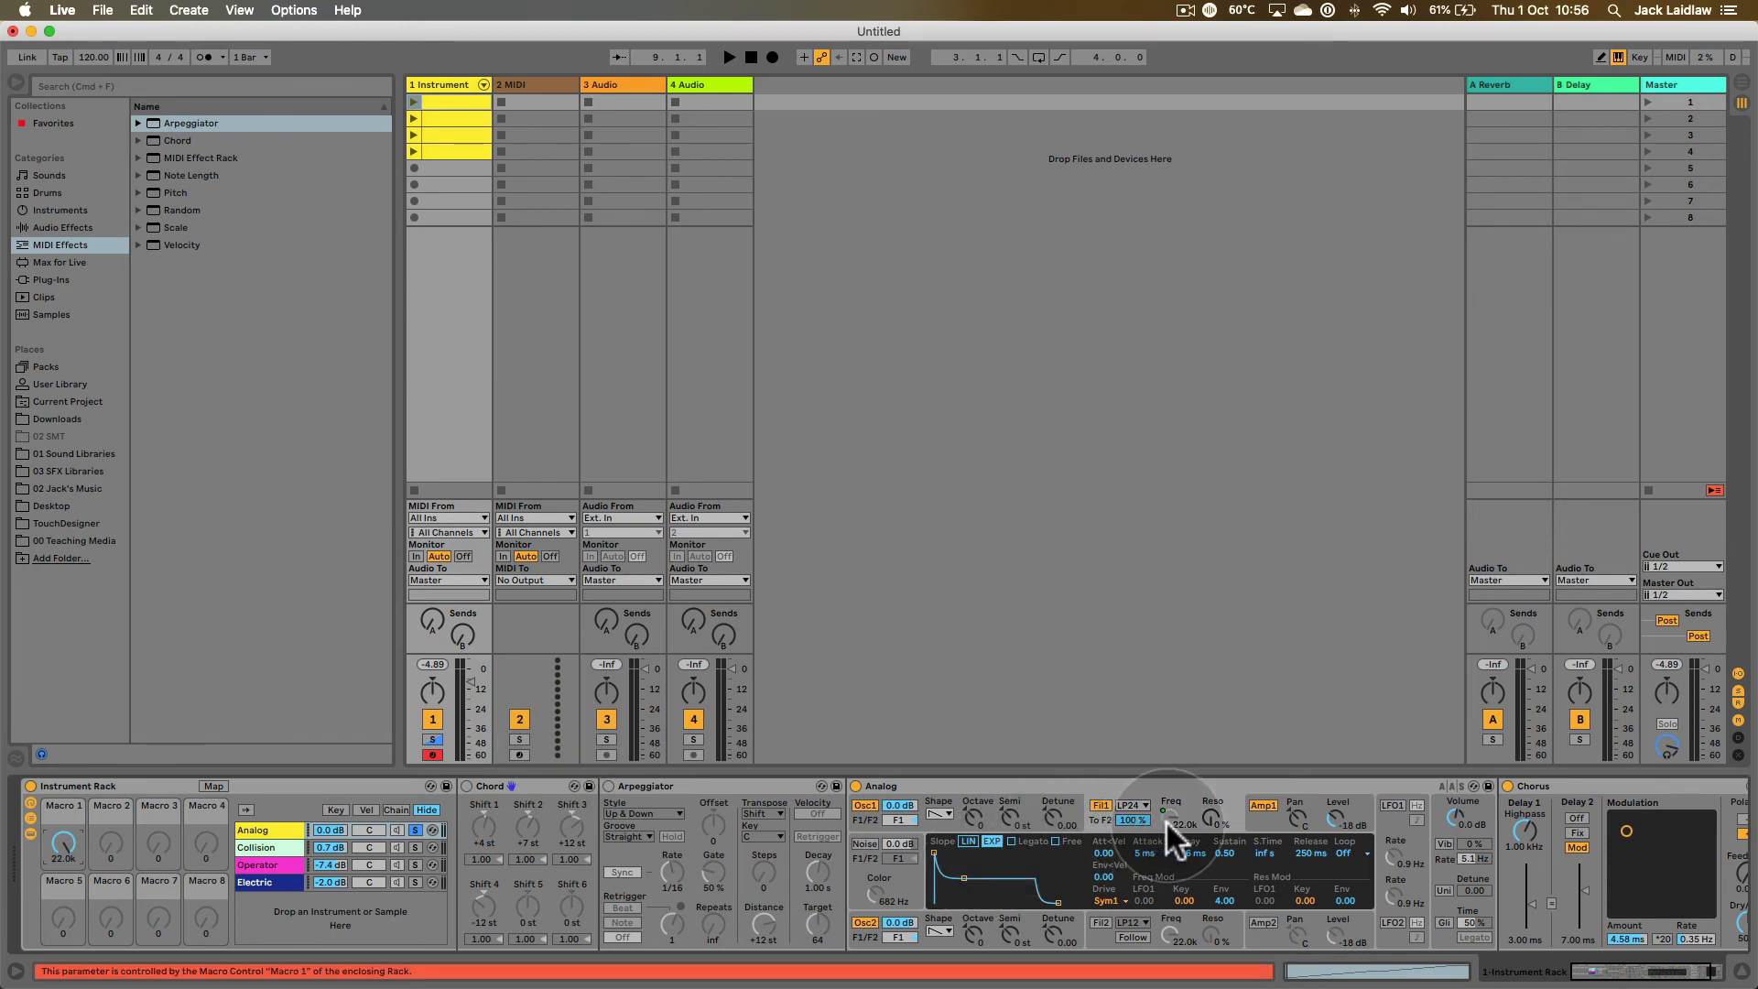
# - Set the Chorus modulation to 4.69 ms amount and 0.03 Hz rate outside macro mapping
pyautogui.click(213, 786)
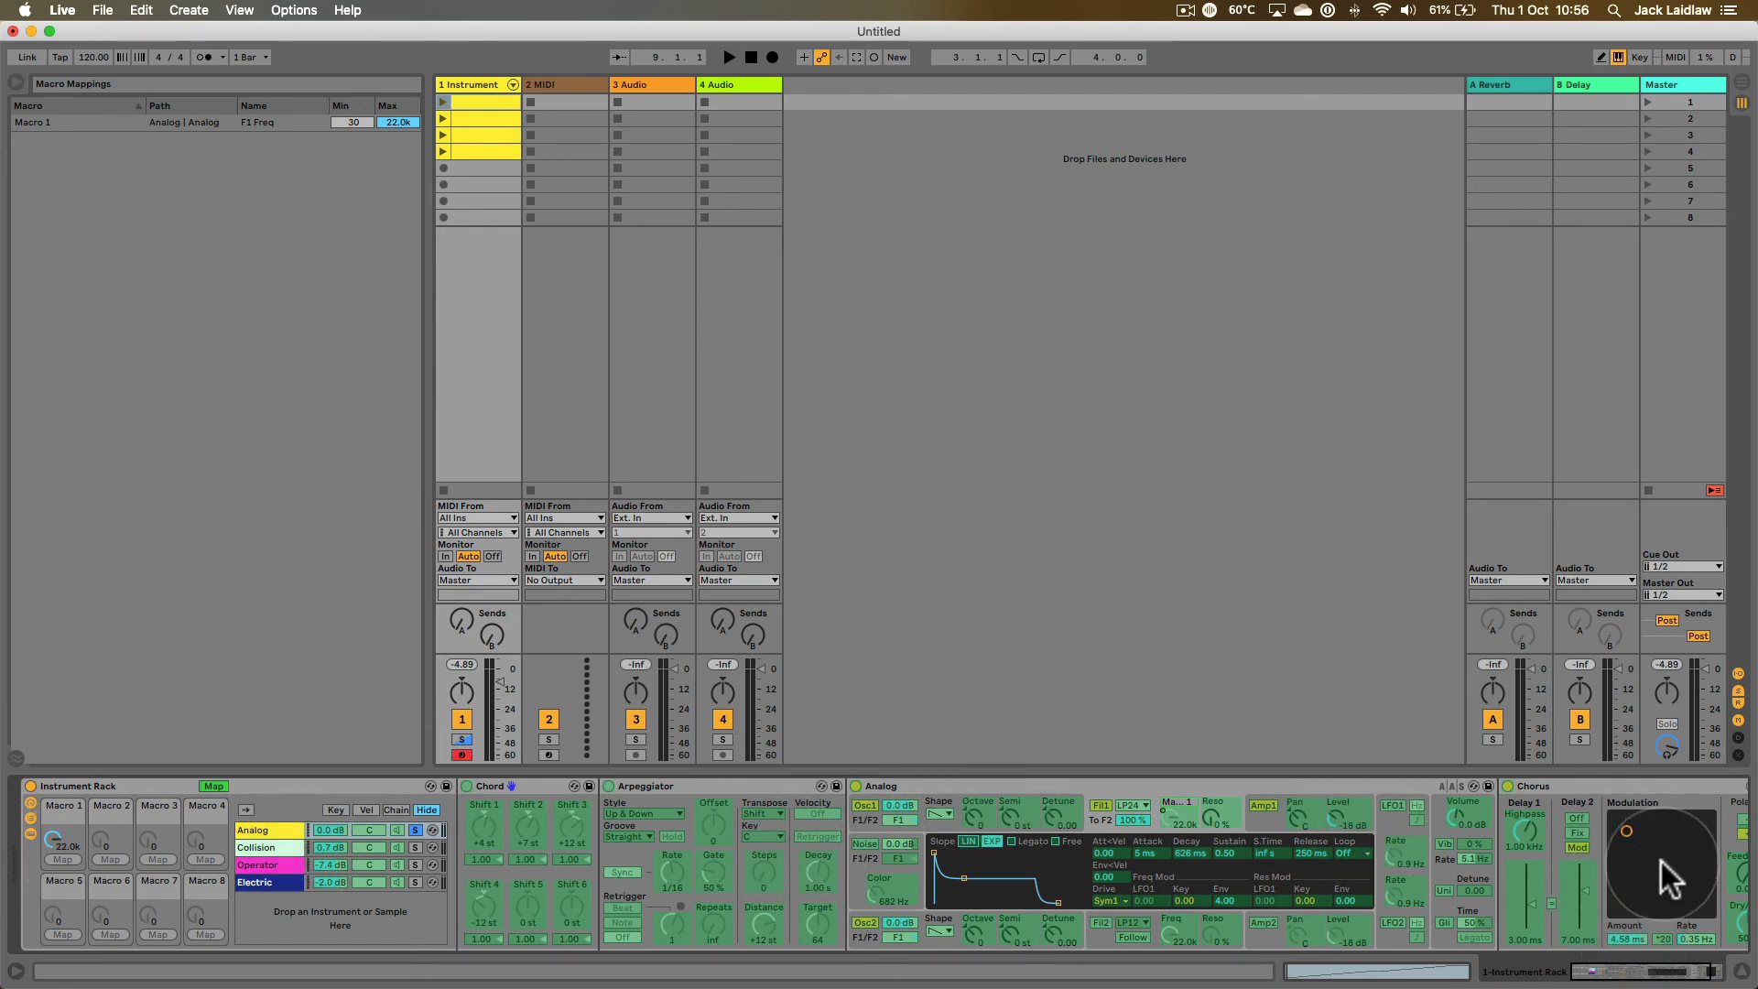
pyautogui.click(217, 785)
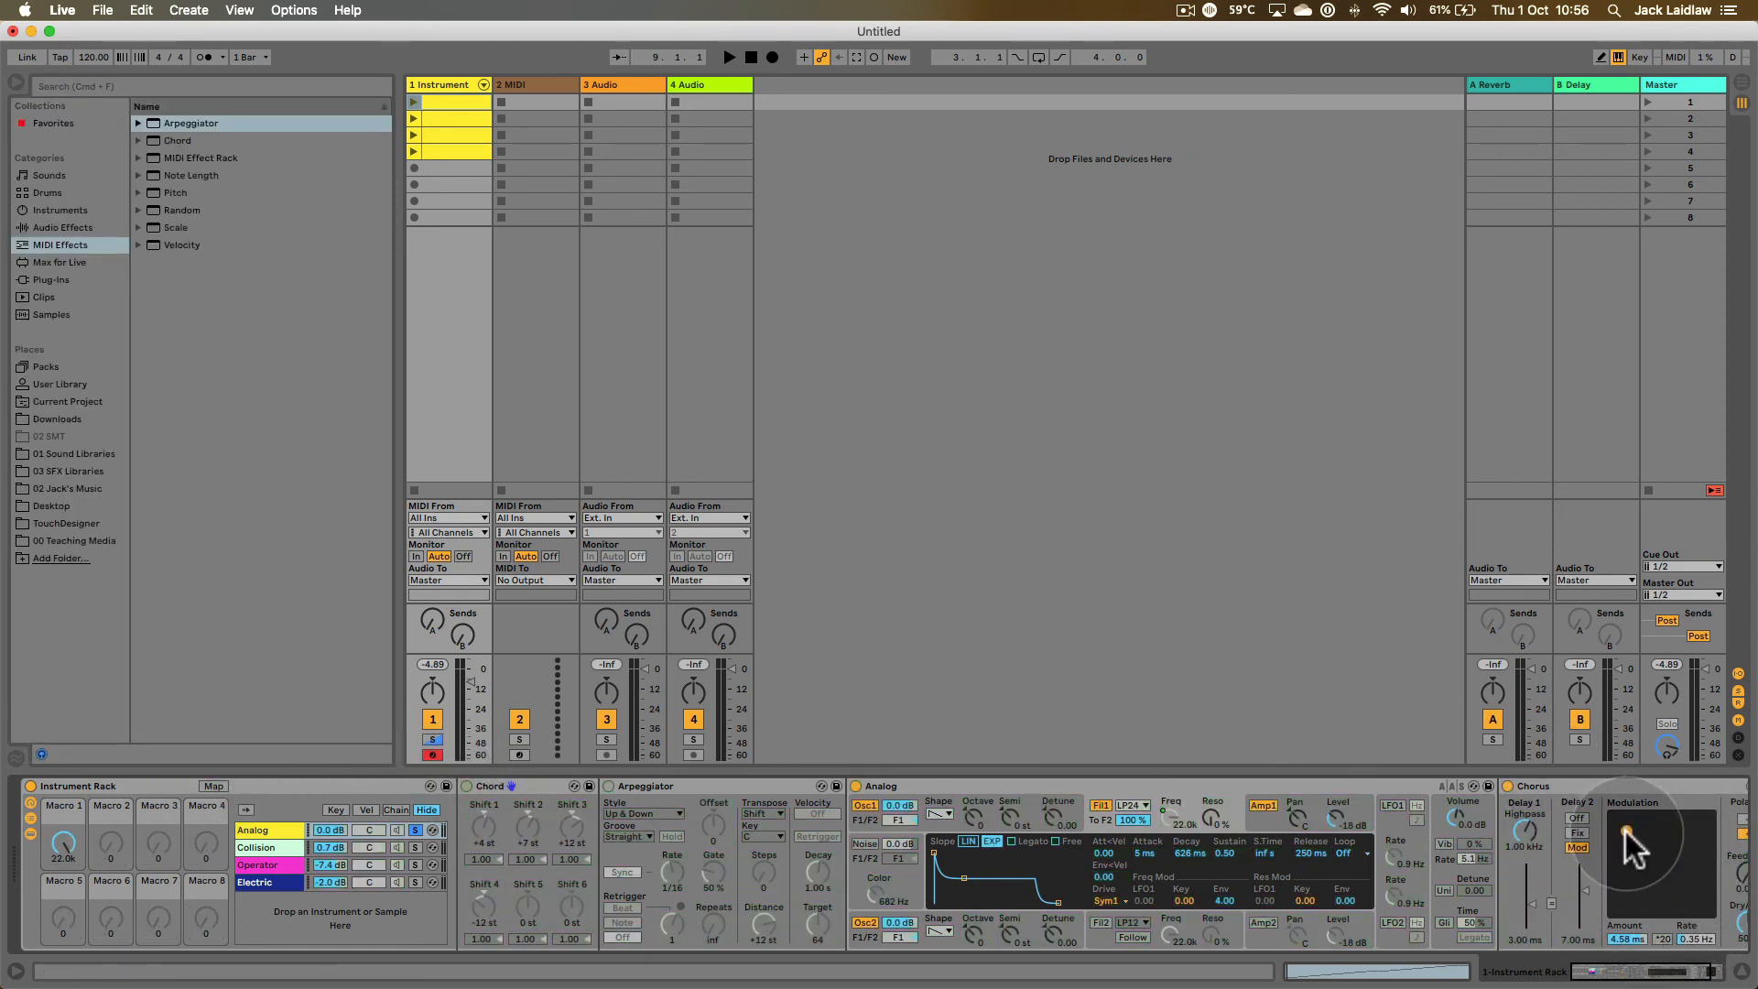
pyautogui.moveTo(1626, 939); pyautogui.dragTo(1703, 907)
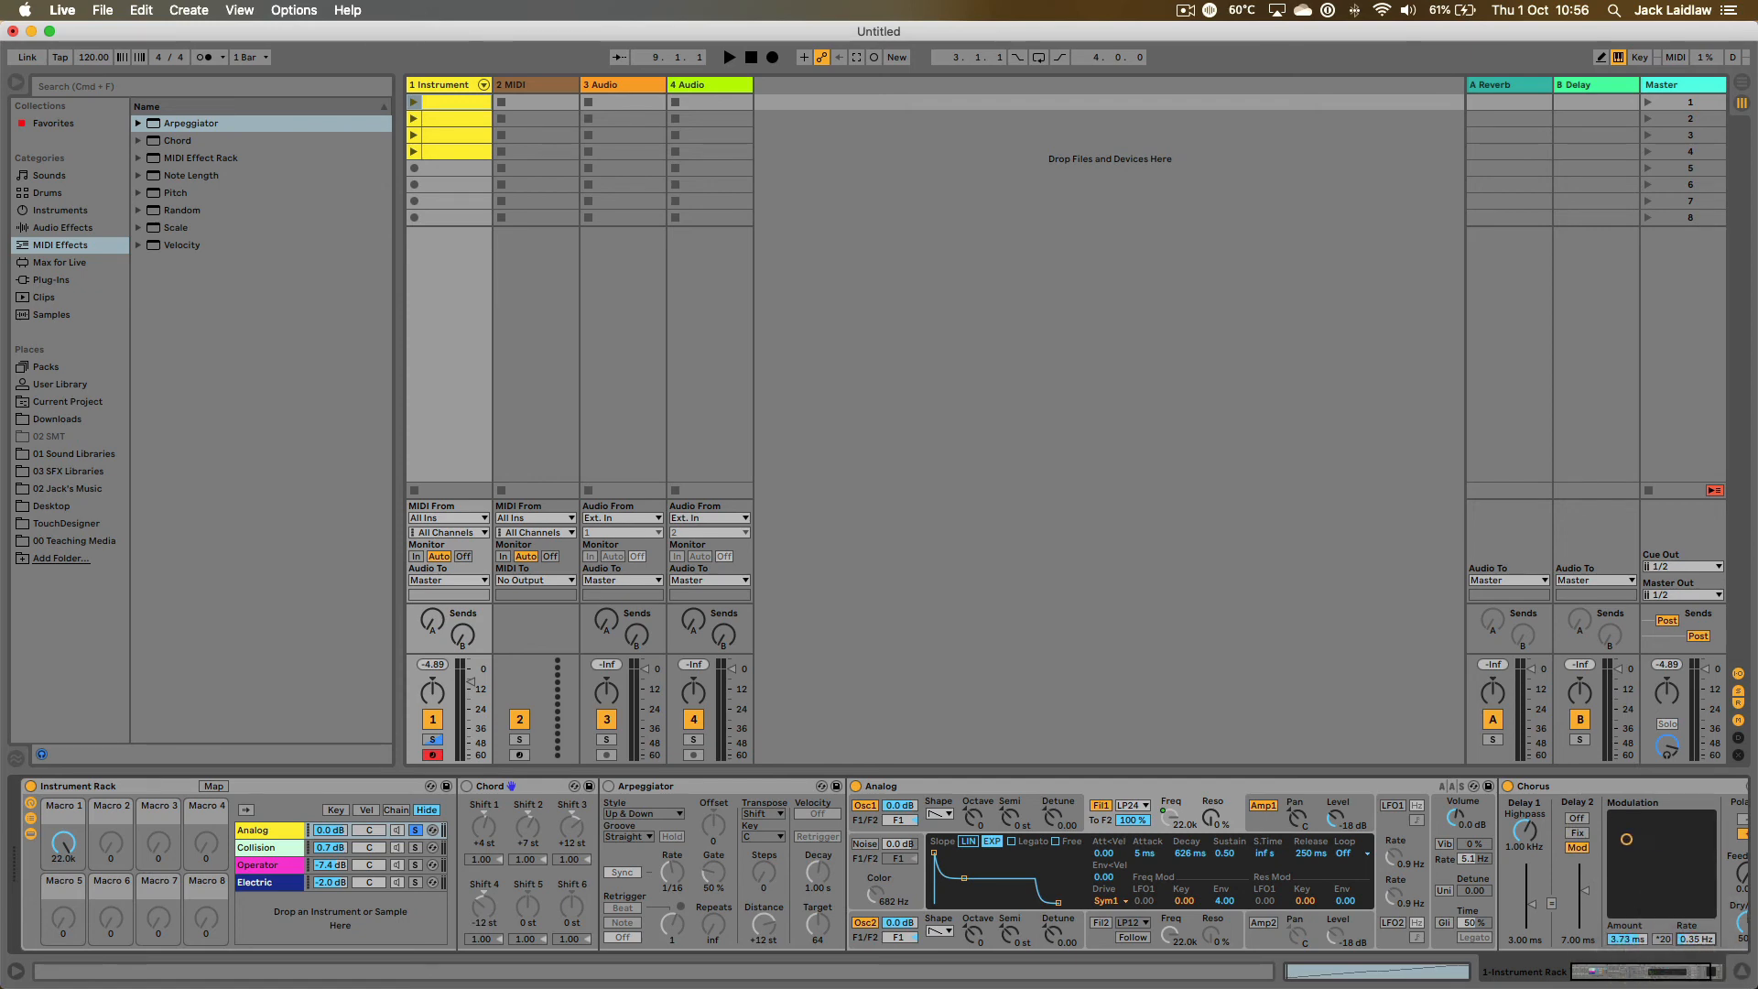
pyautogui.moveTo(1639, 840); pyautogui.dragTo(1612, 827)
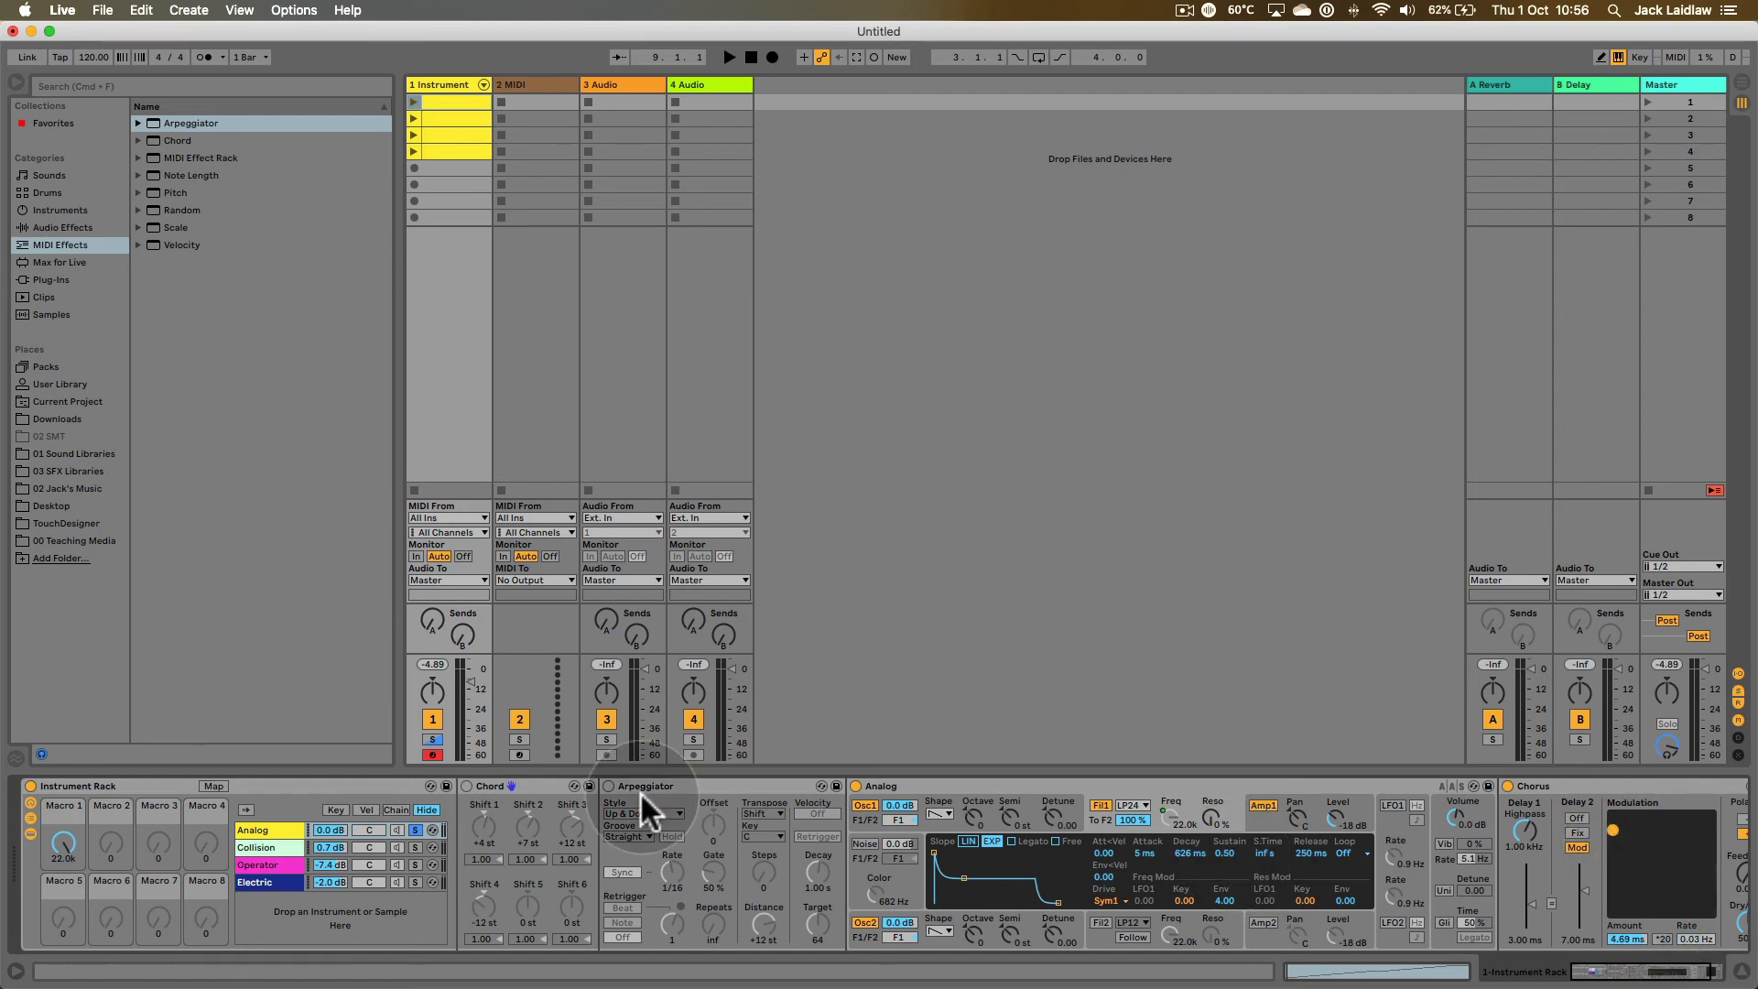
# - Map the Chorus LFO Rate to Macro 1 and bring the macro mapping list into focus
pyautogui.click(213, 786)
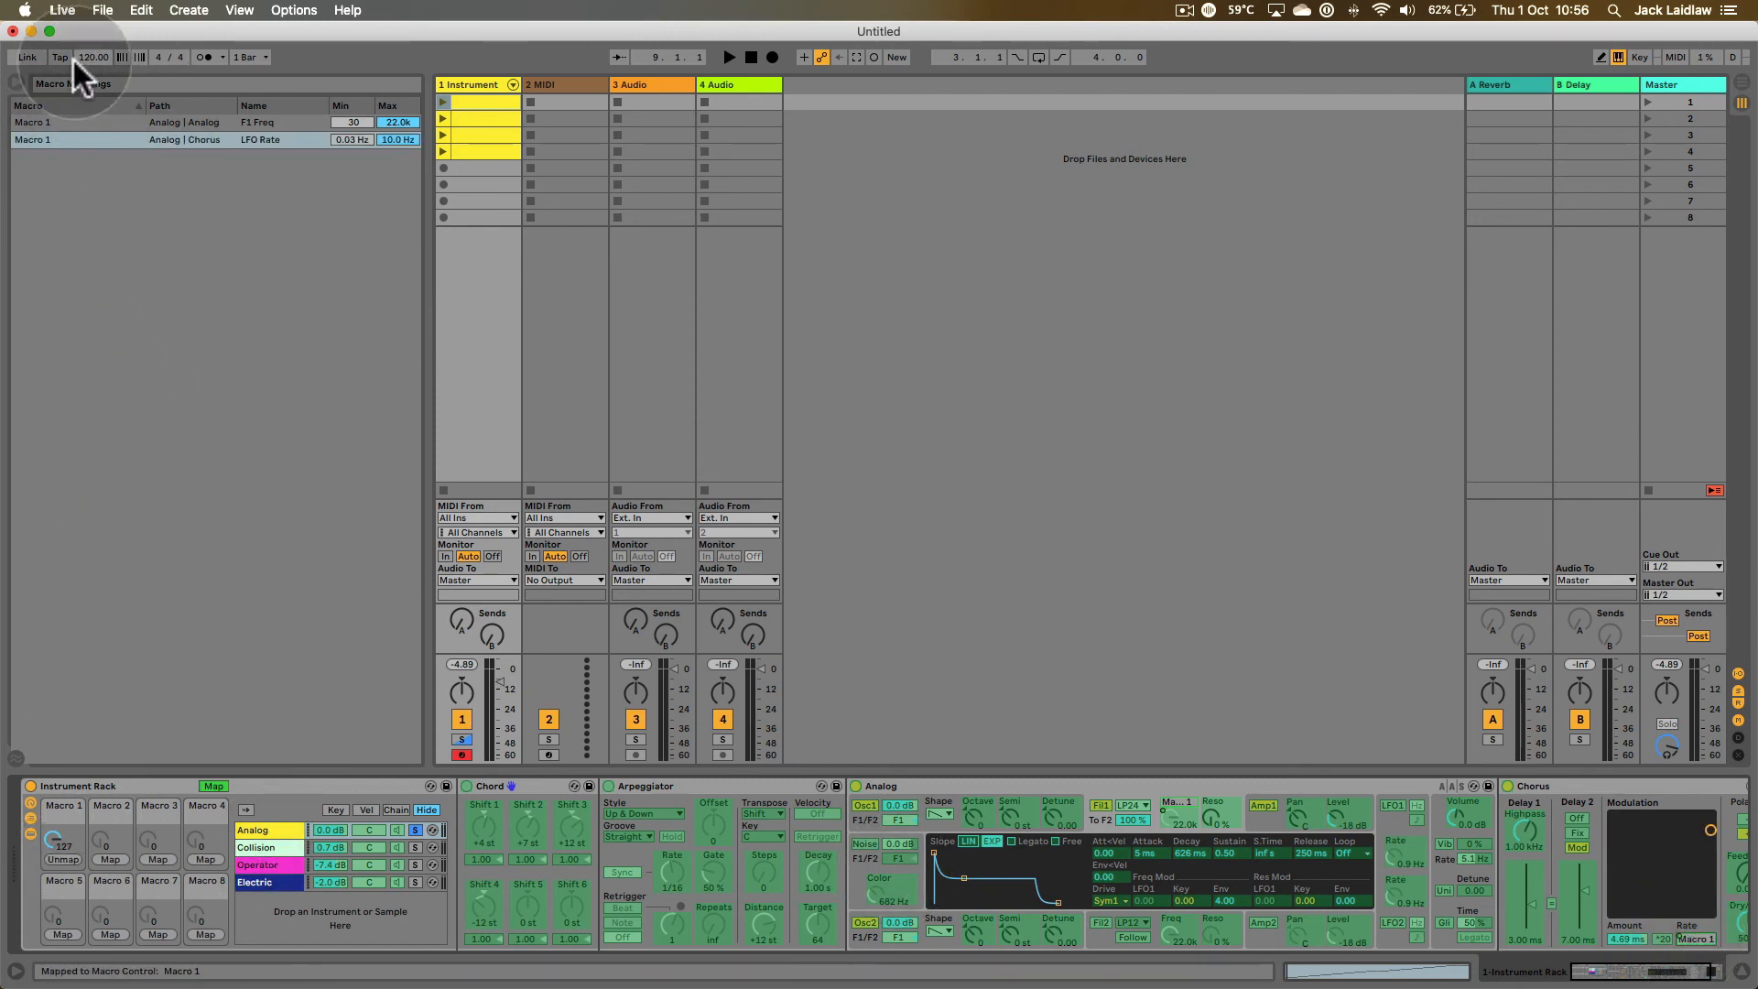
pyautogui.scroll(5, 7, 86)
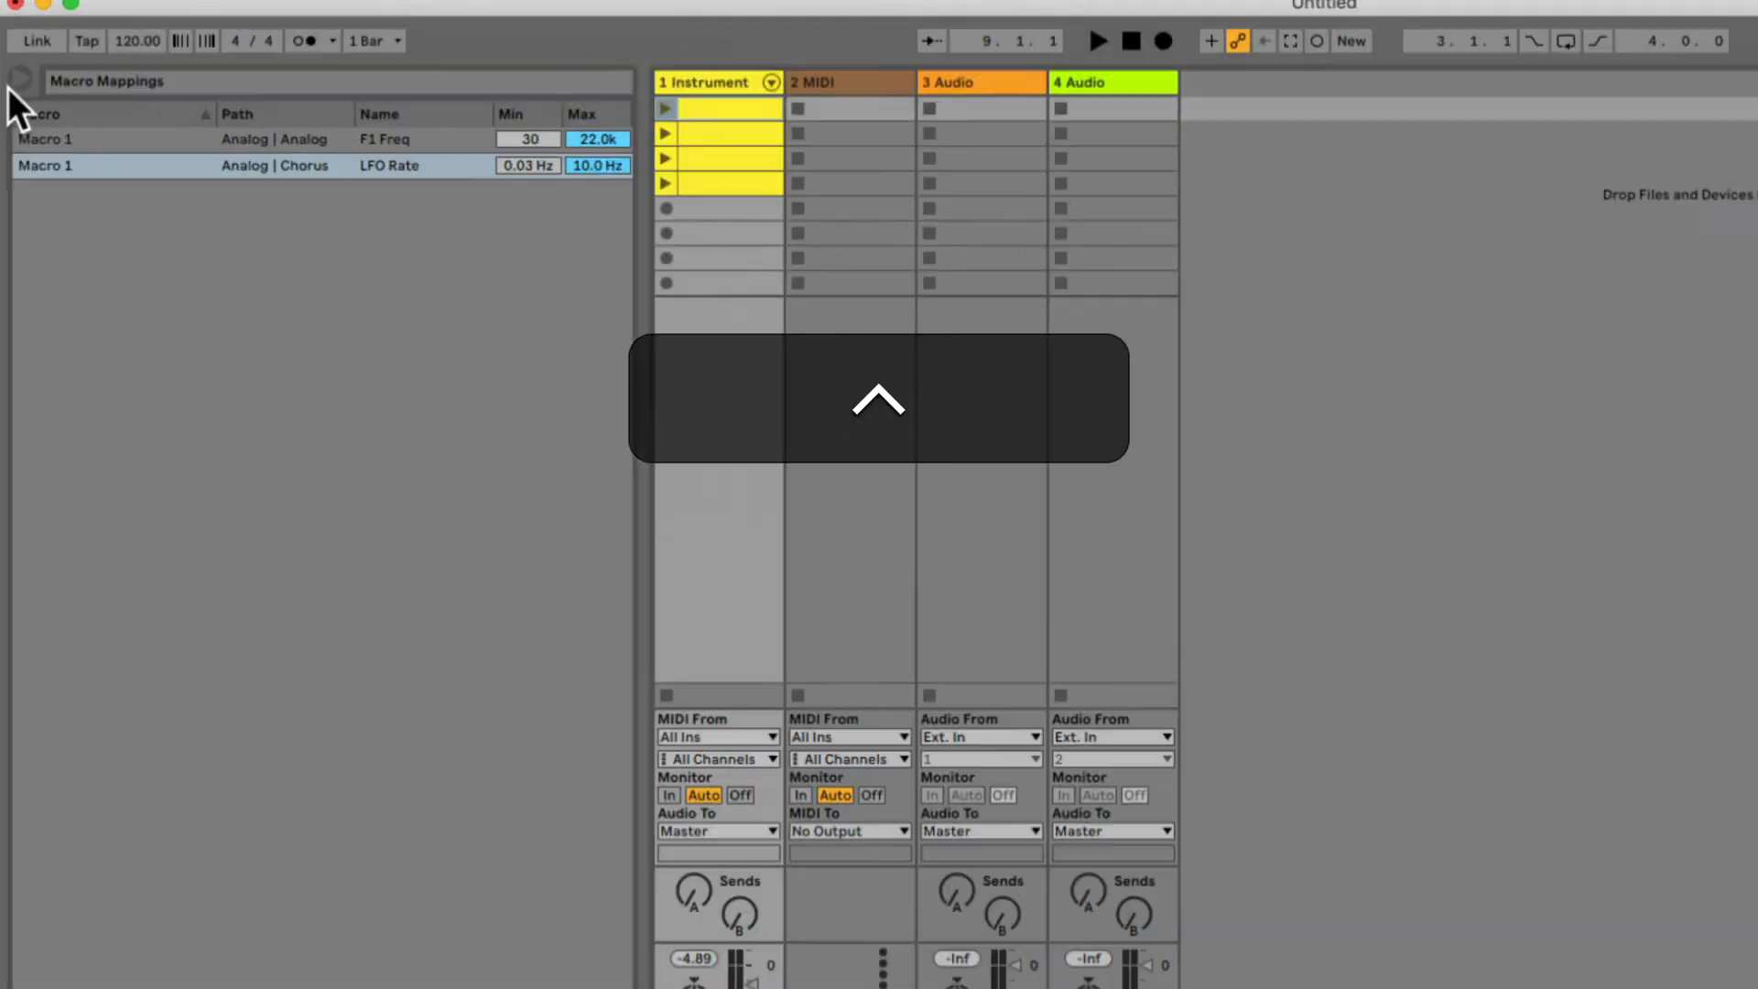
# - Check the mapping ranges, leave macro mapping, and sweep Macro 1 down and back up to 127 against the filter frequency and Chorus rate
pyautogui.scroll(4, 7, 86)
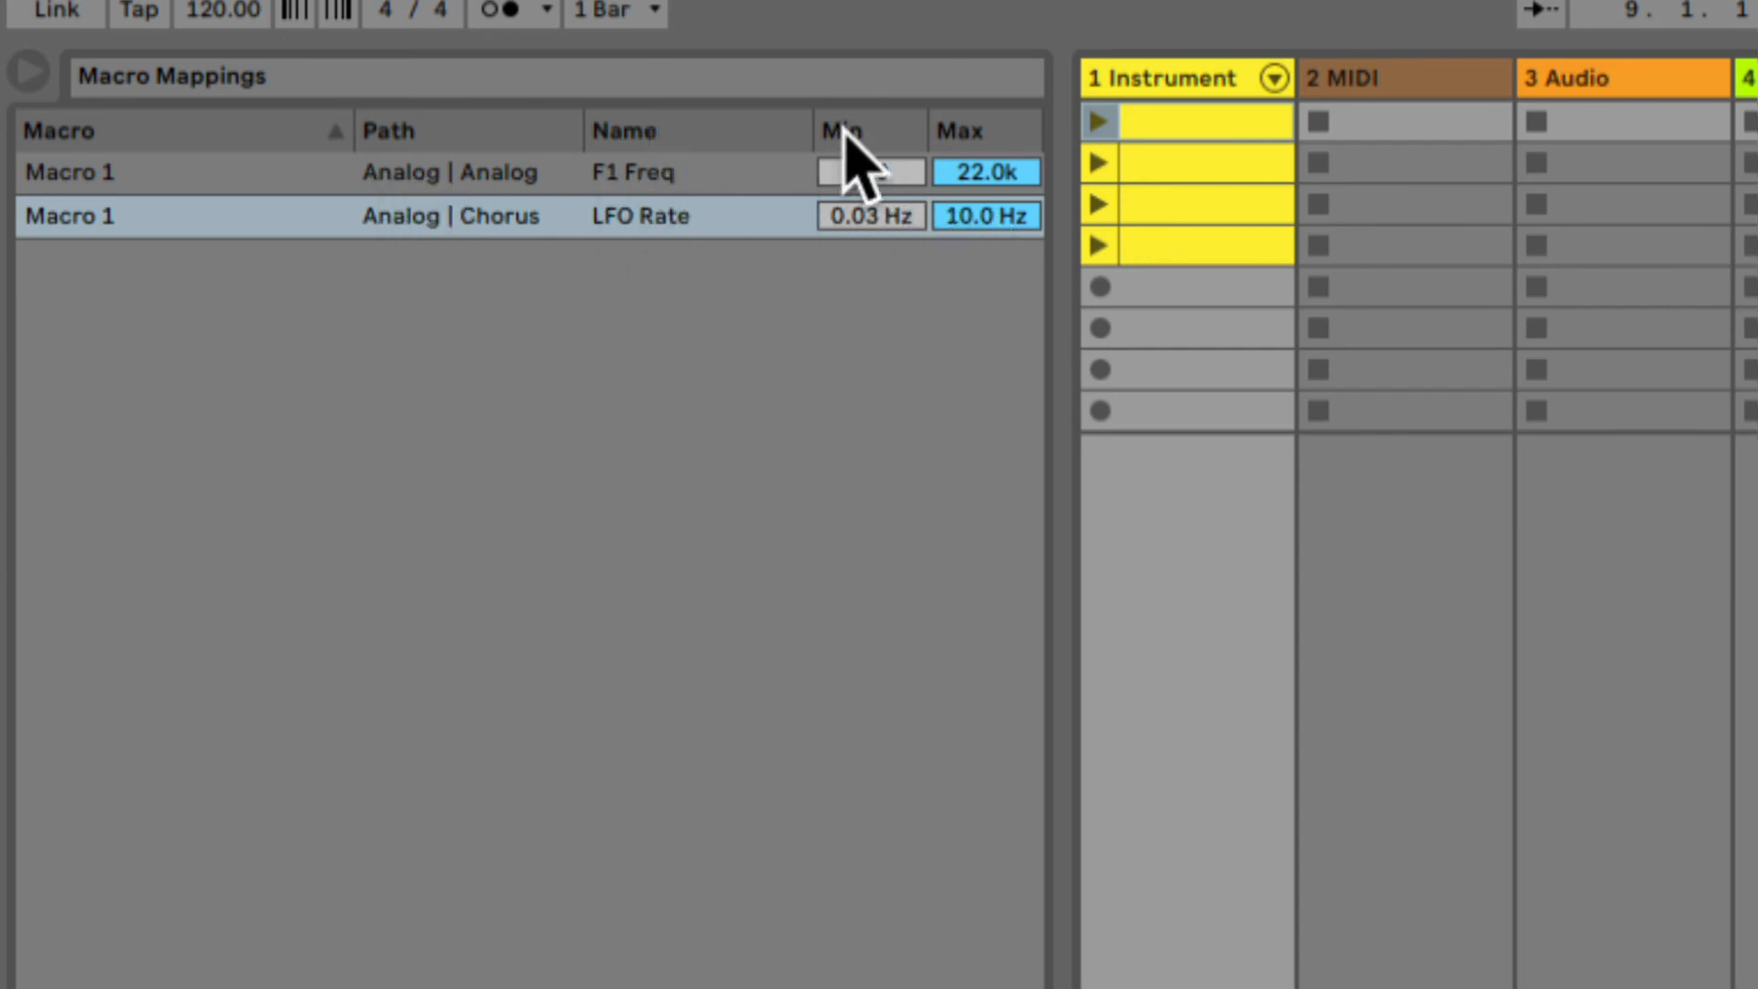
pyautogui.press('ctrl')
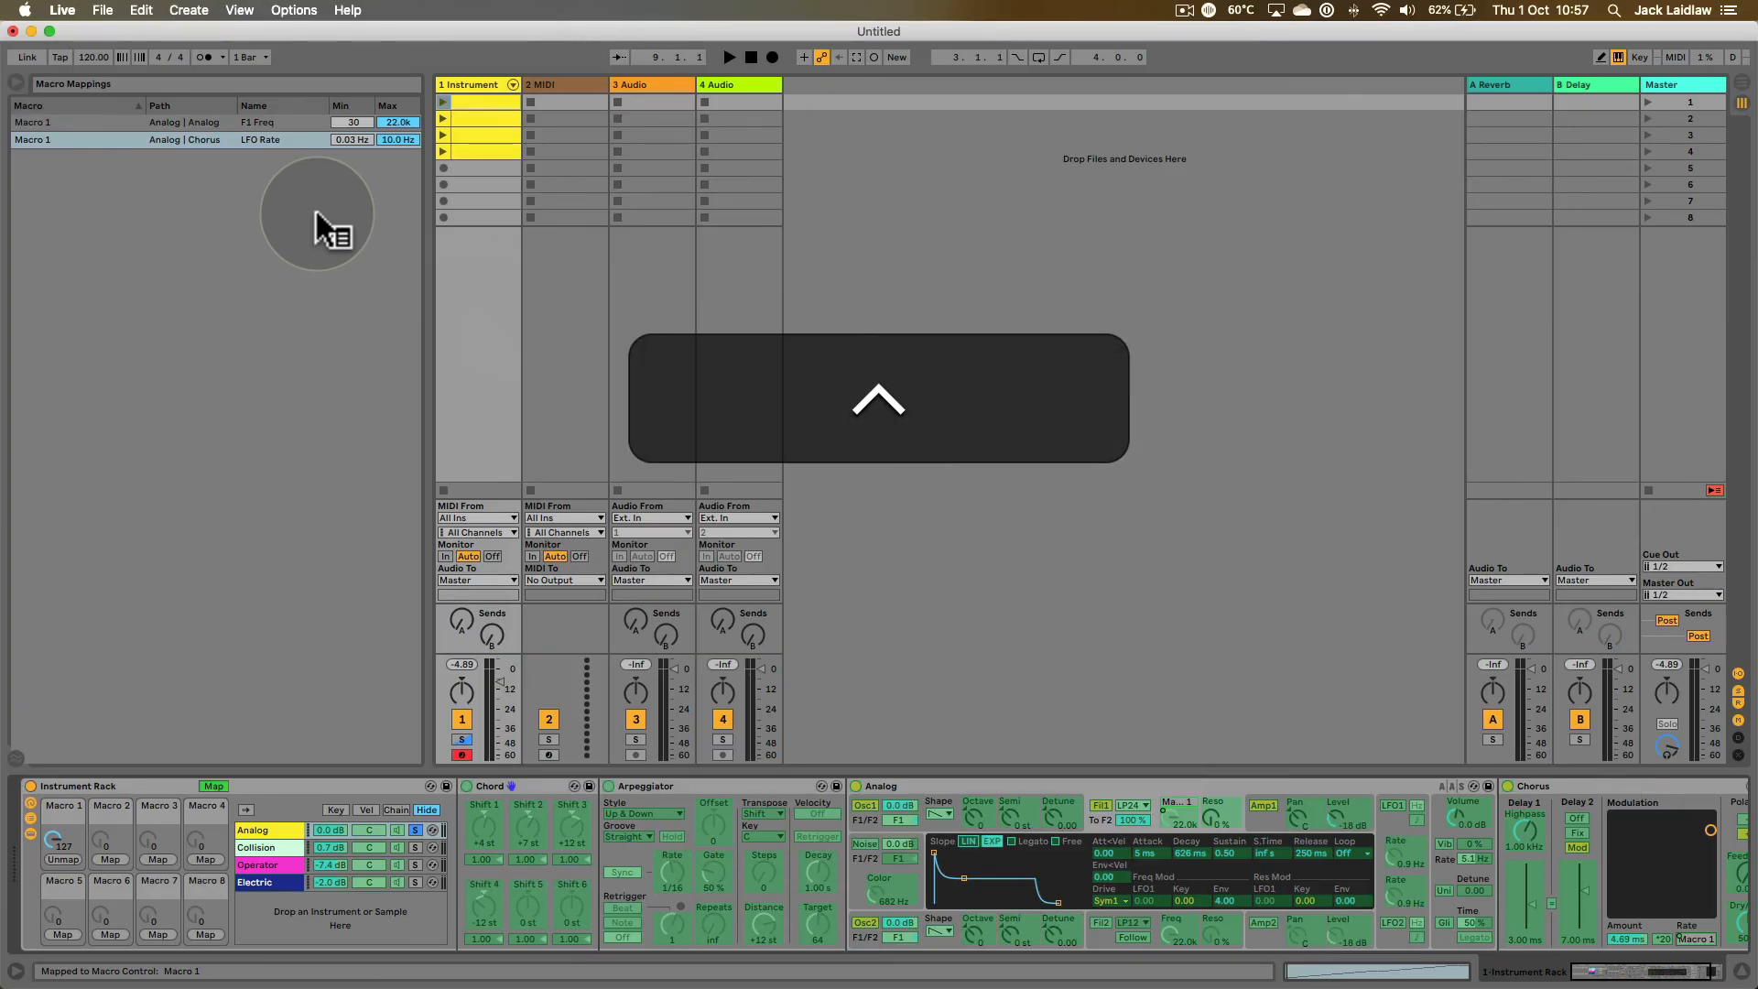
pyautogui.click(218, 785)
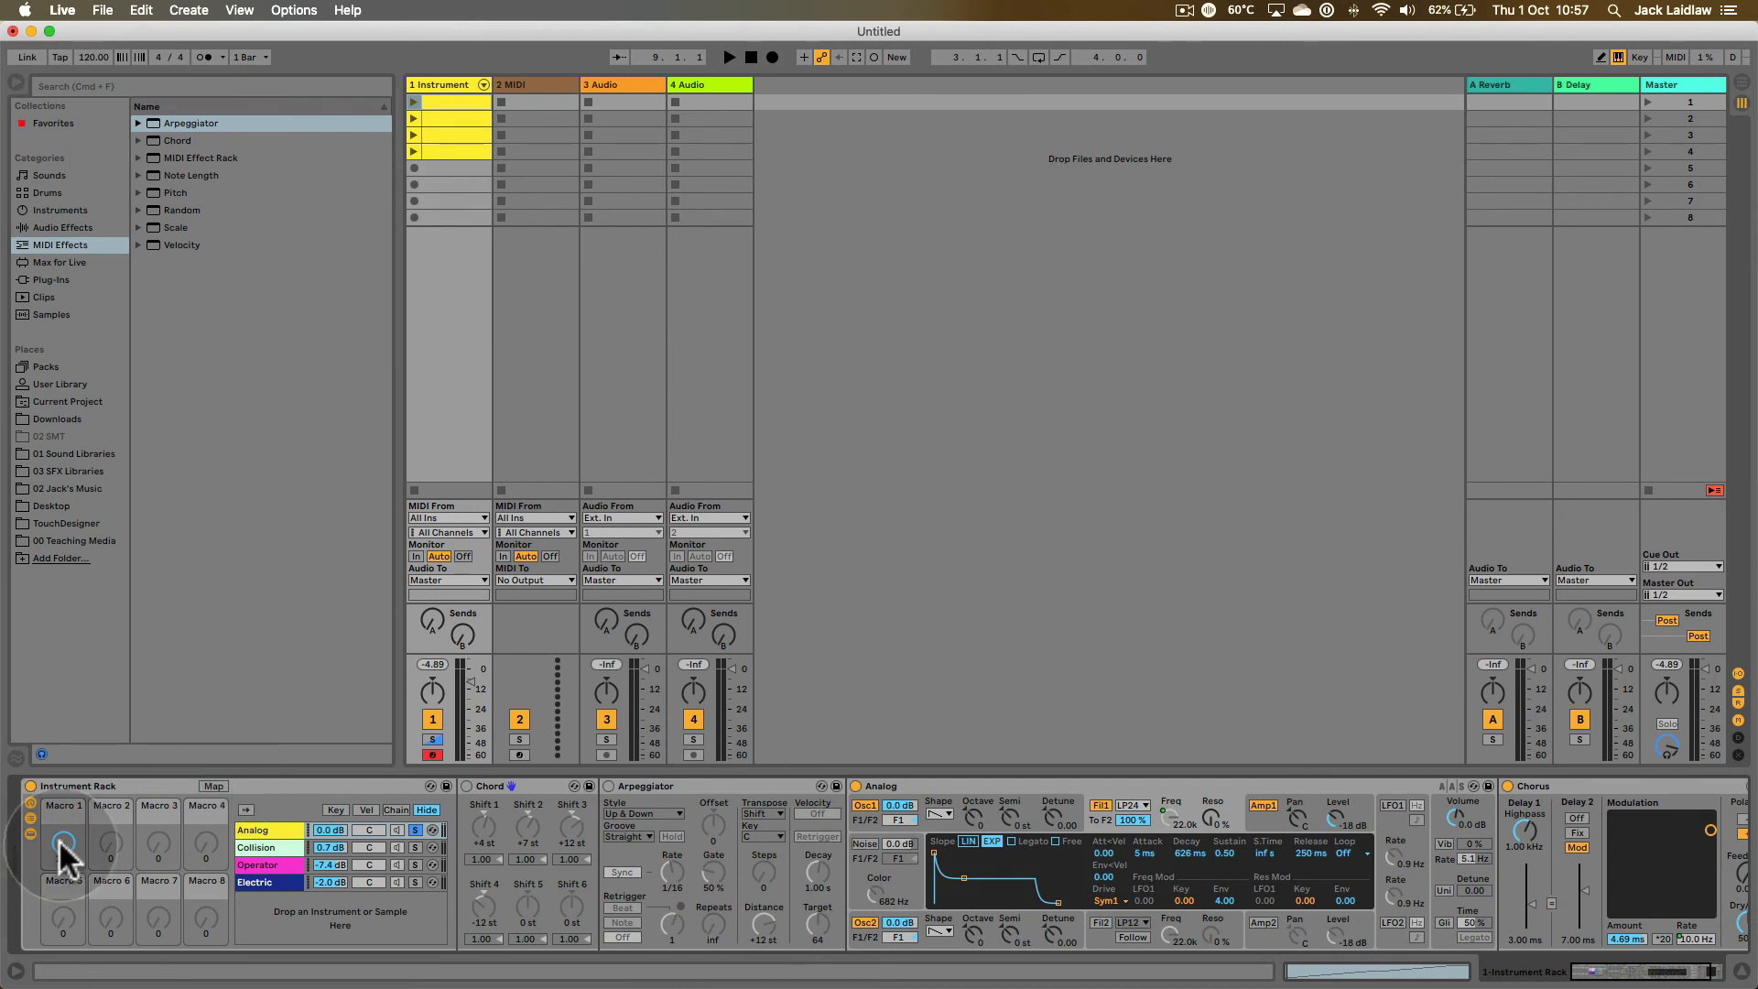
pyautogui.moveTo(59, 838)
pyautogui.mouseDown()
pyautogui.moveTo(59, 788)
pyautogui.moveTo(64, 843)
pyautogui.mouseUp()
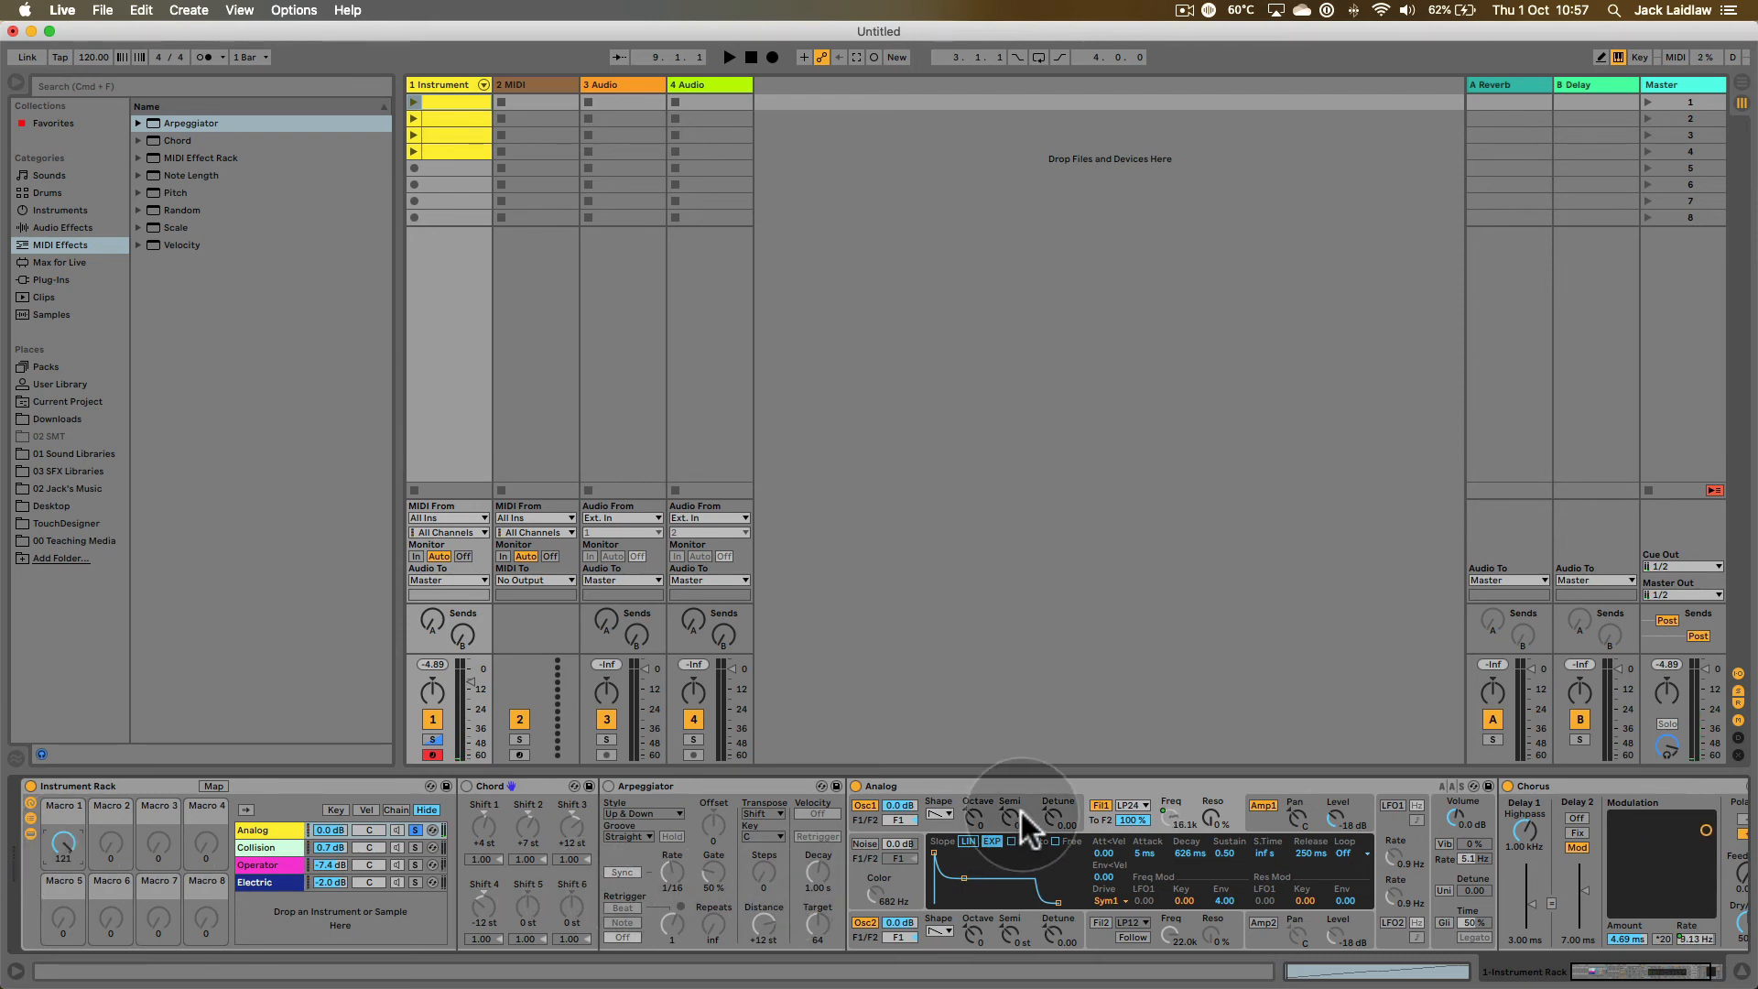
pyautogui.click(1157, 820)
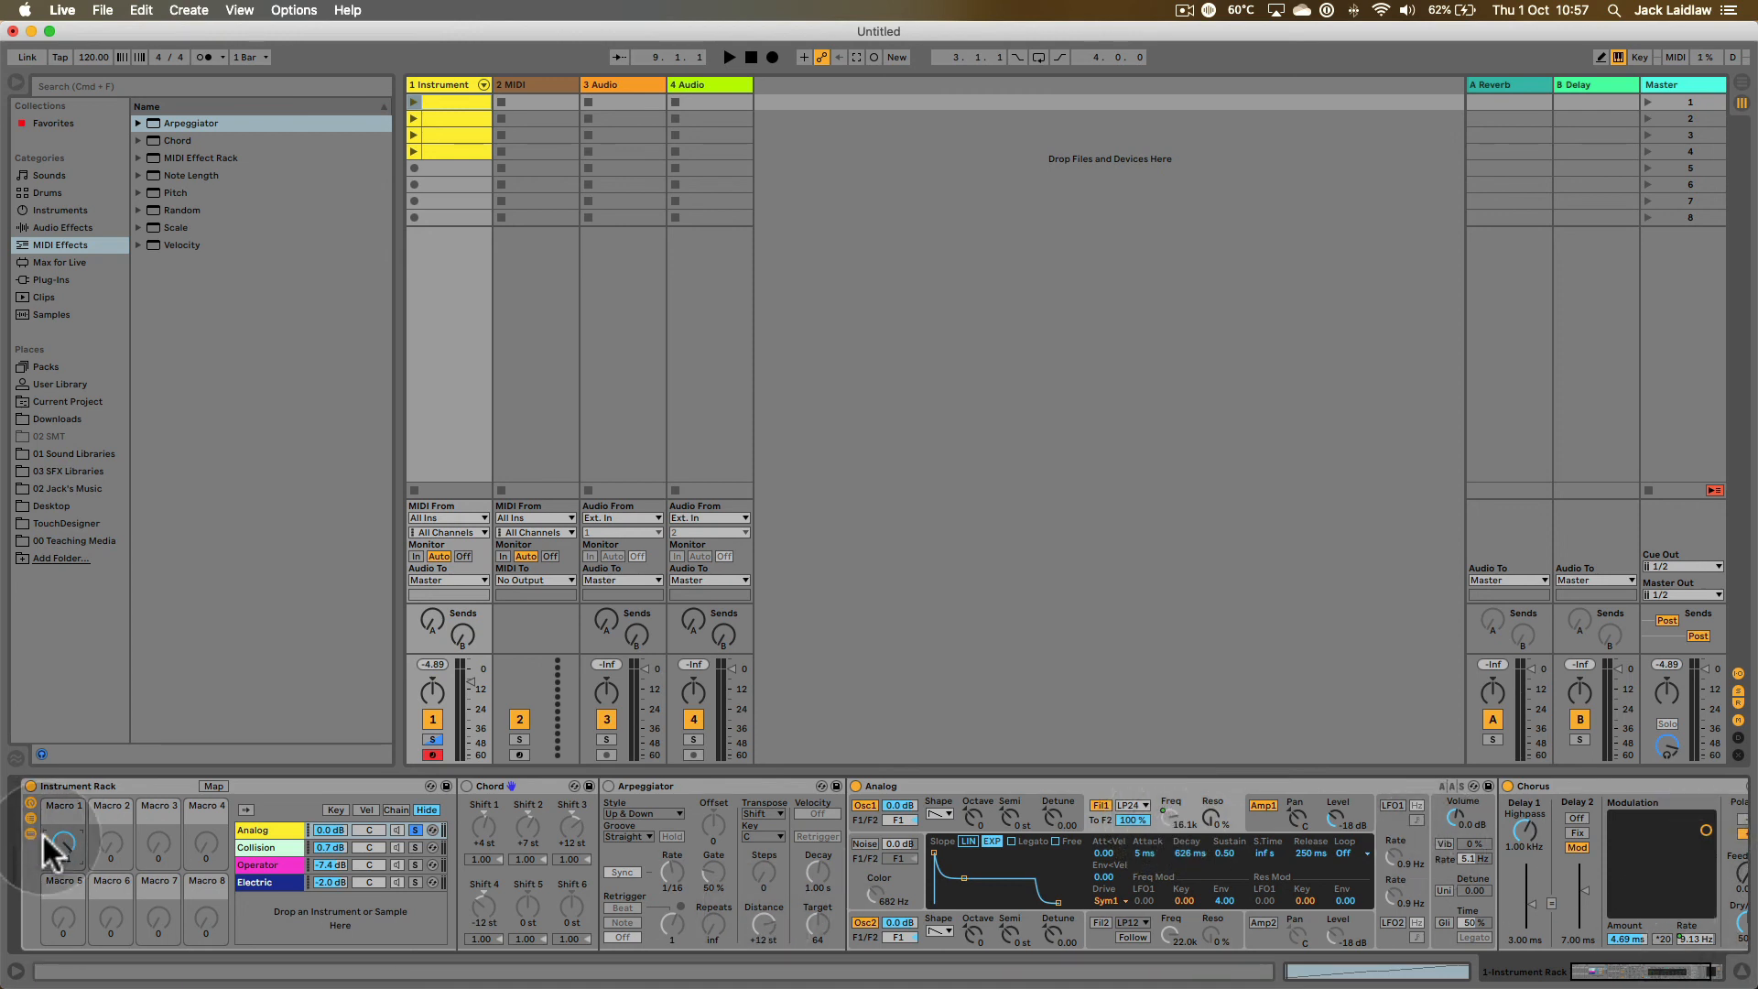
pyautogui.moveTo(68, 849); pyautogui.dragTo(68, 778)
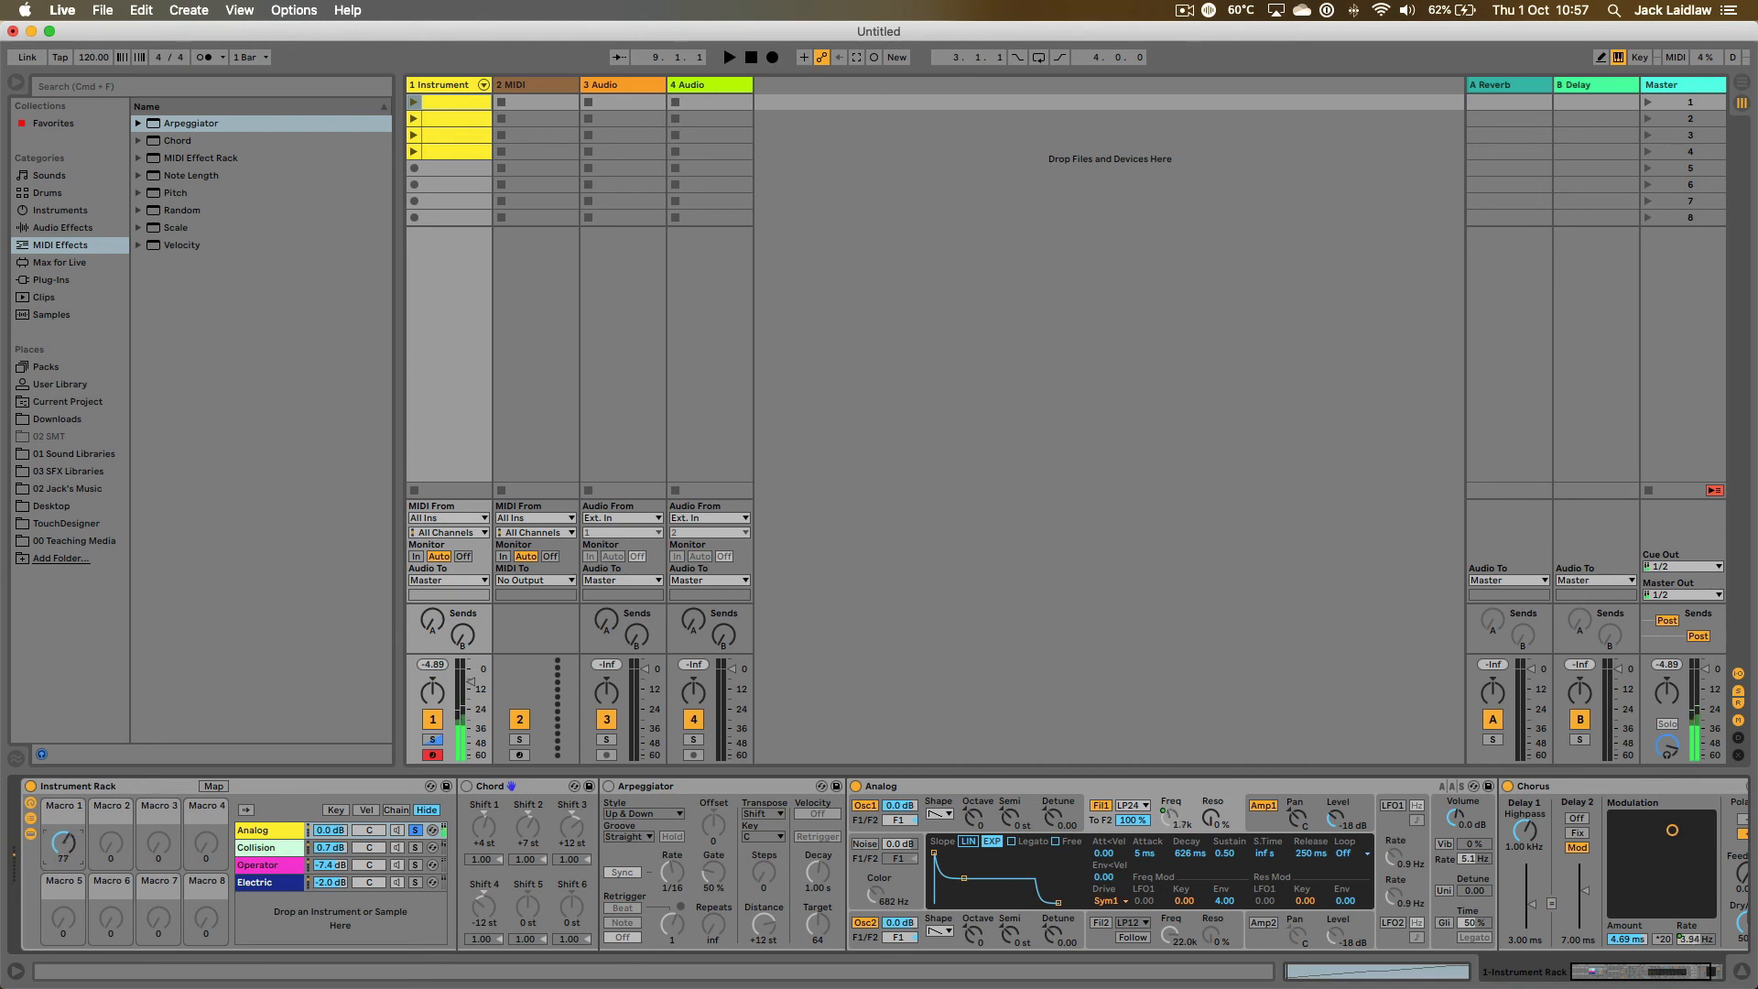
pyautogui.moveTo(63, 843); pyautogui.dragTo(63, 823)
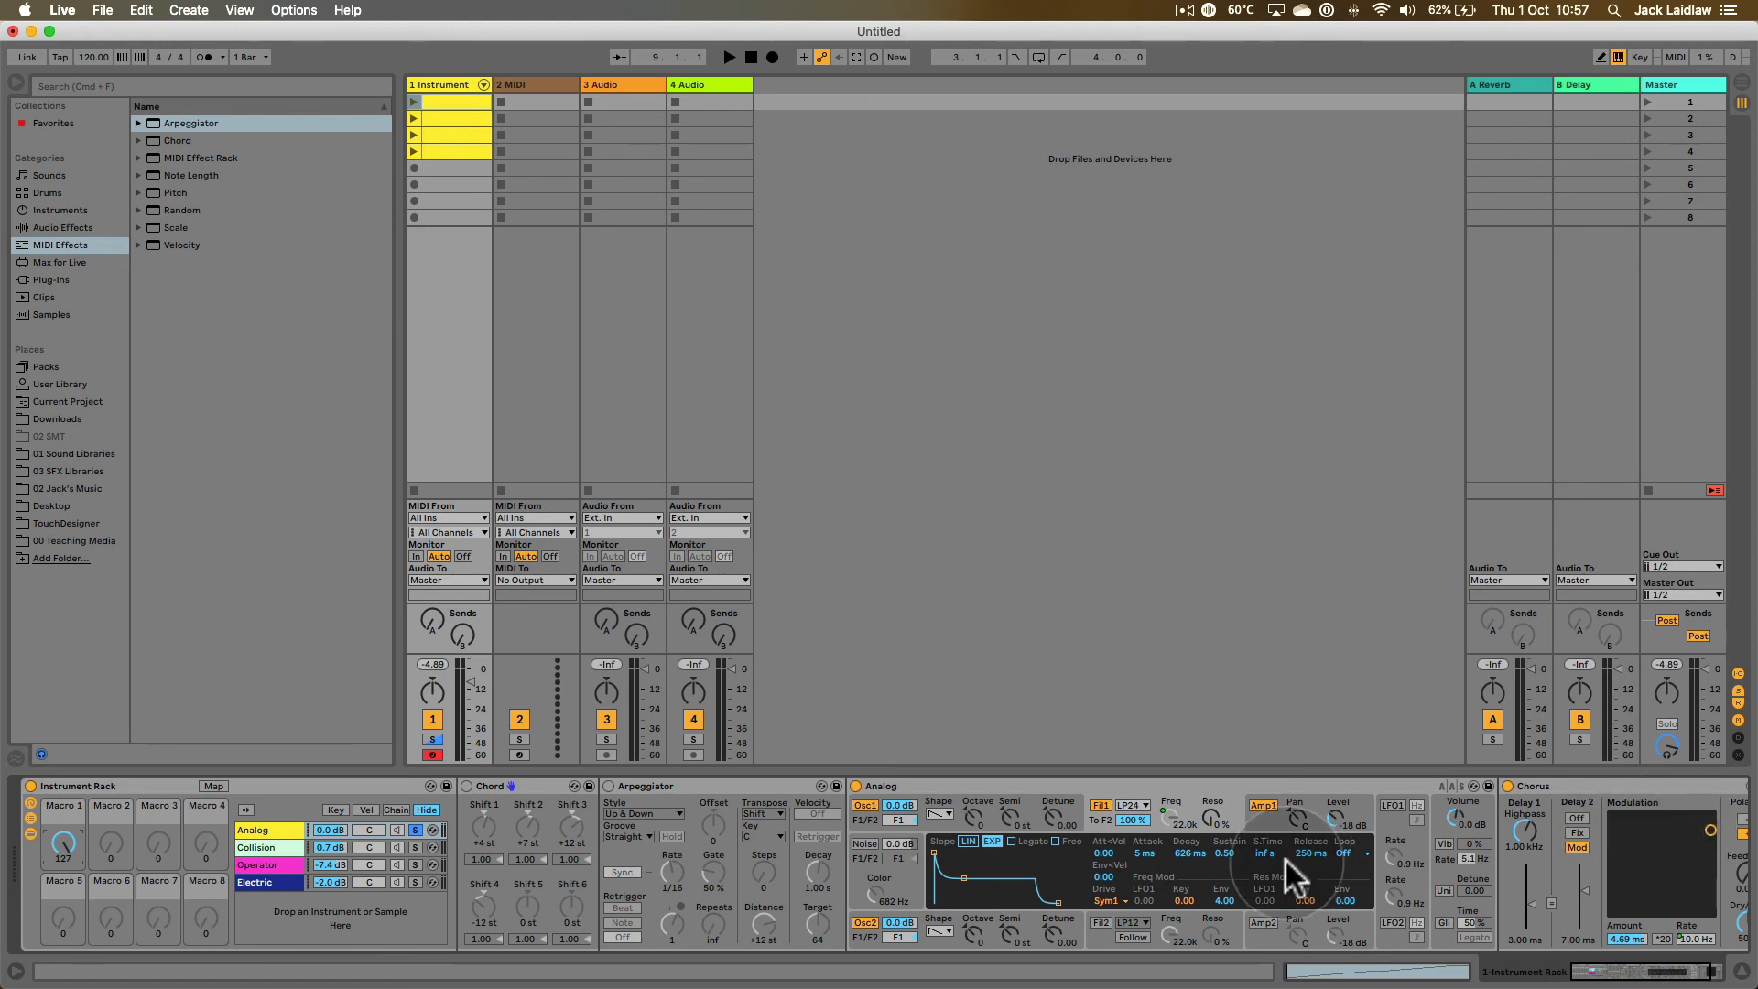
pyautogui.click(1161, 819)
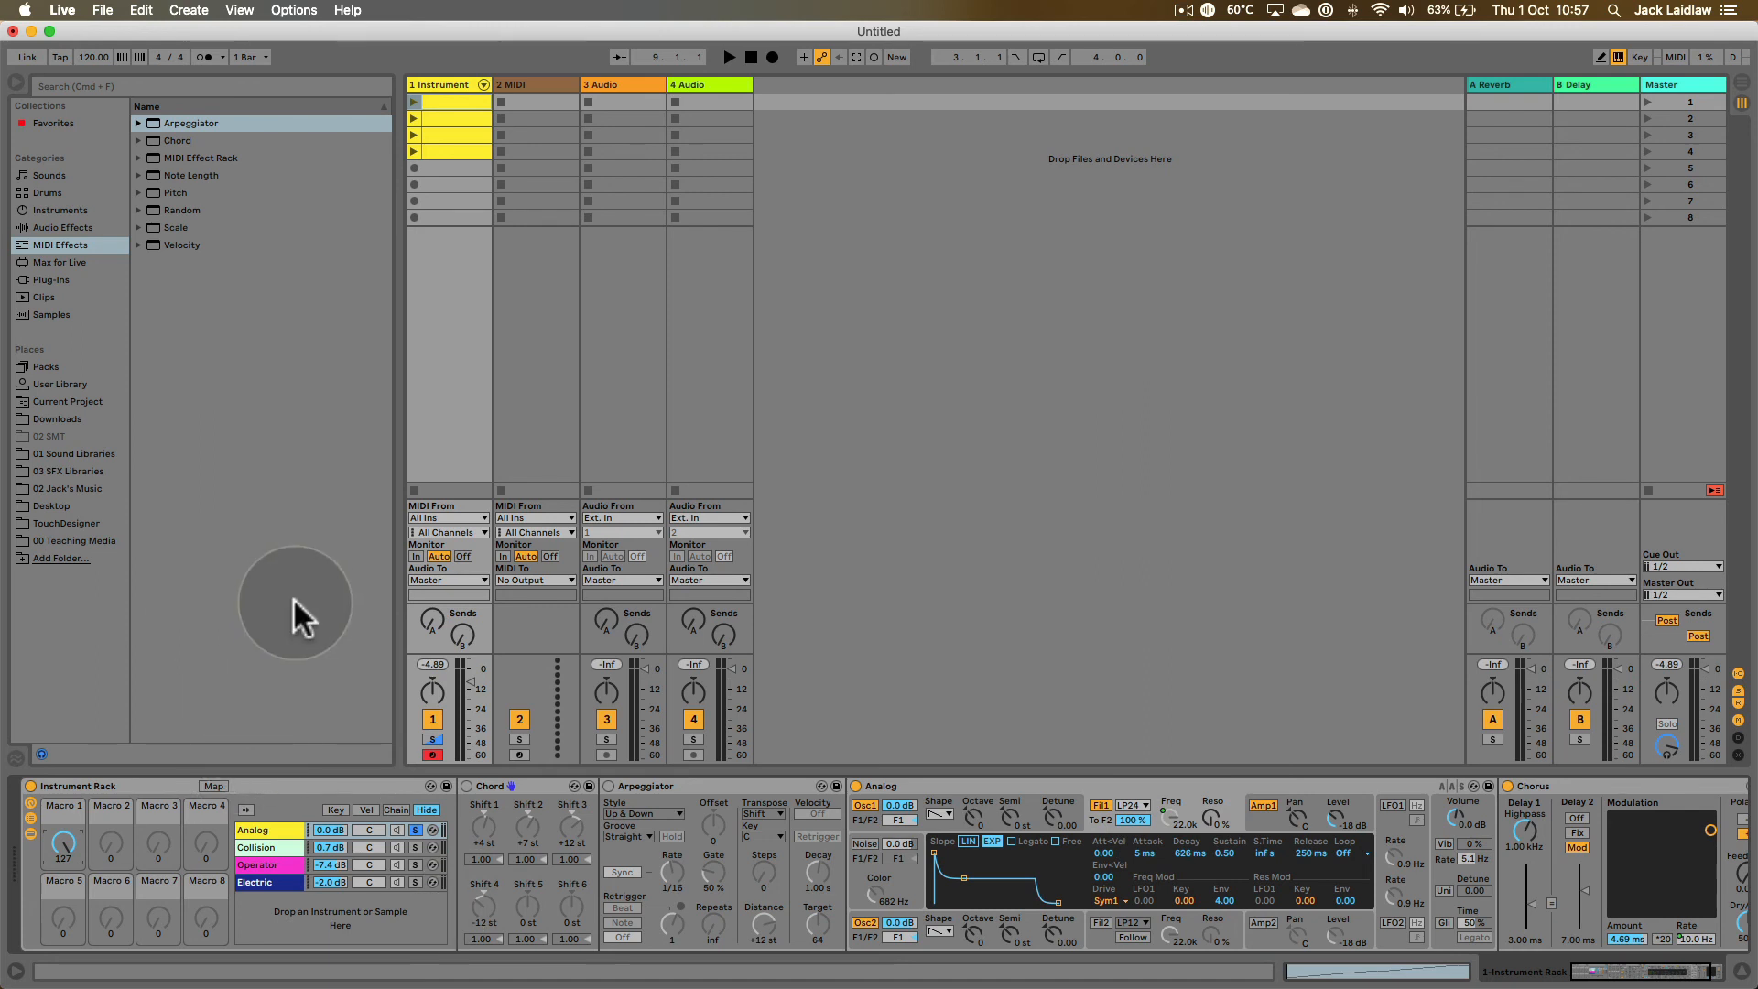
# - Invert the range of the Chorus LFO Rate mapping on Macro 1 so it runs from 10.0 Hz to 0.03 Hz
pyautogui.click(213, 784)
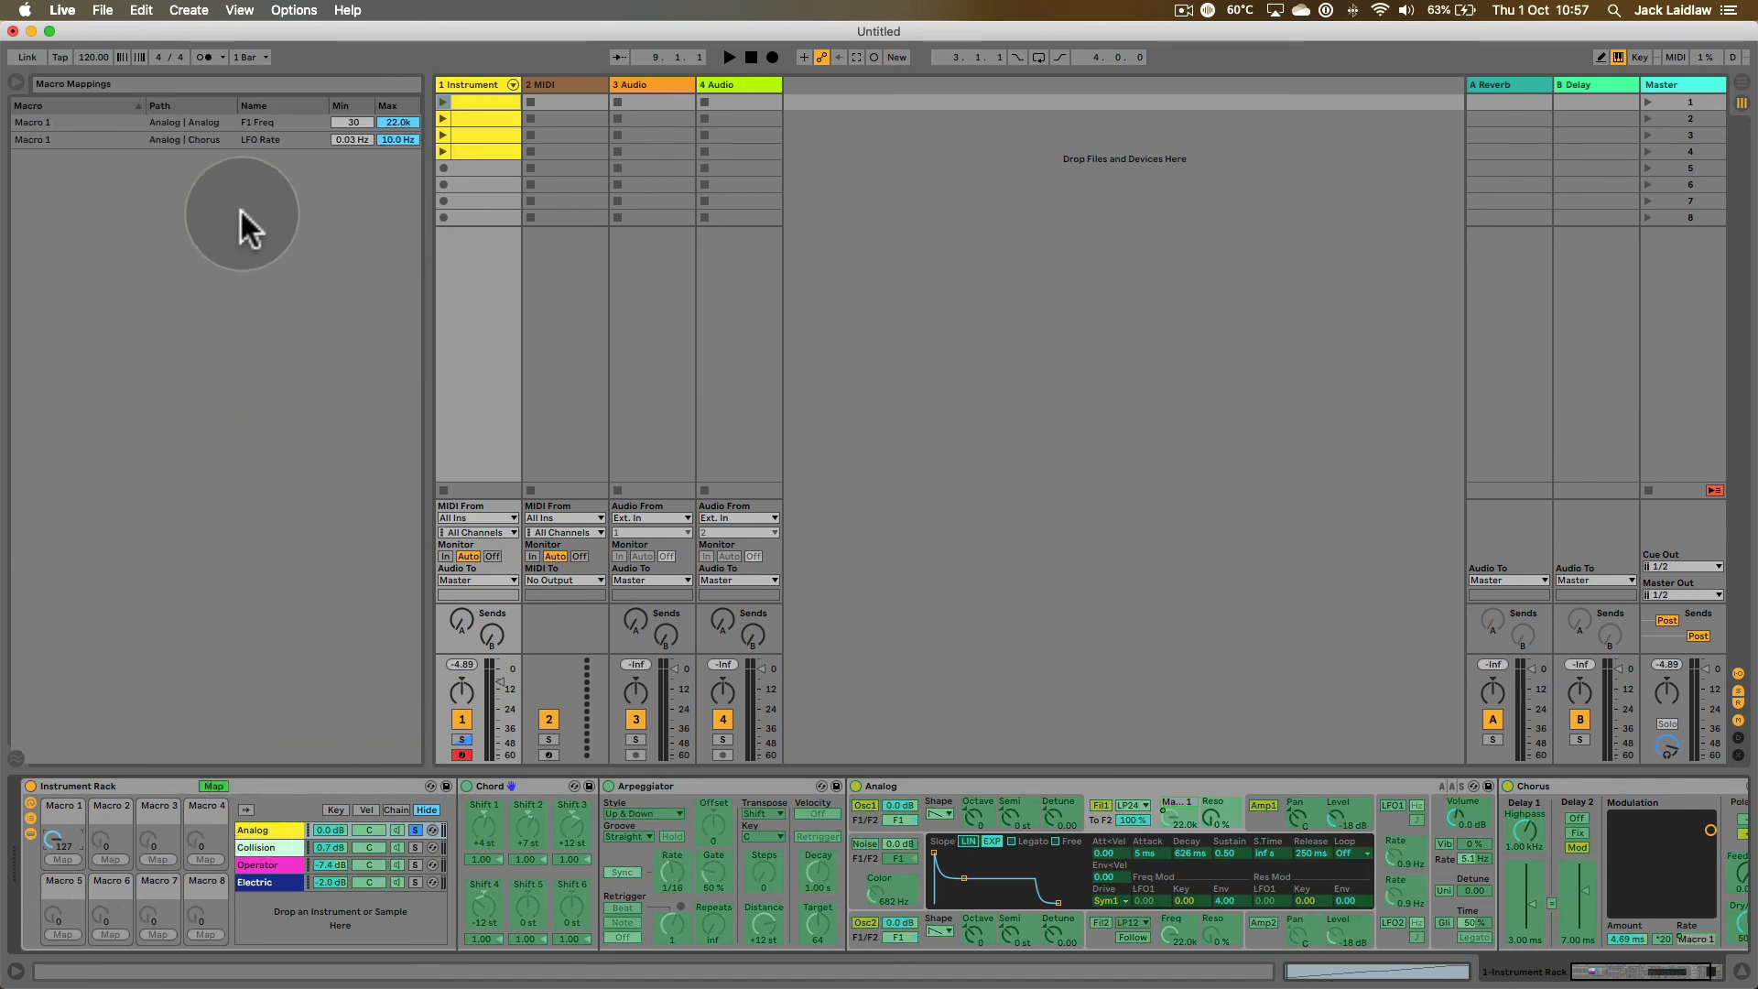
pyautogui.rightClick(85, 136)
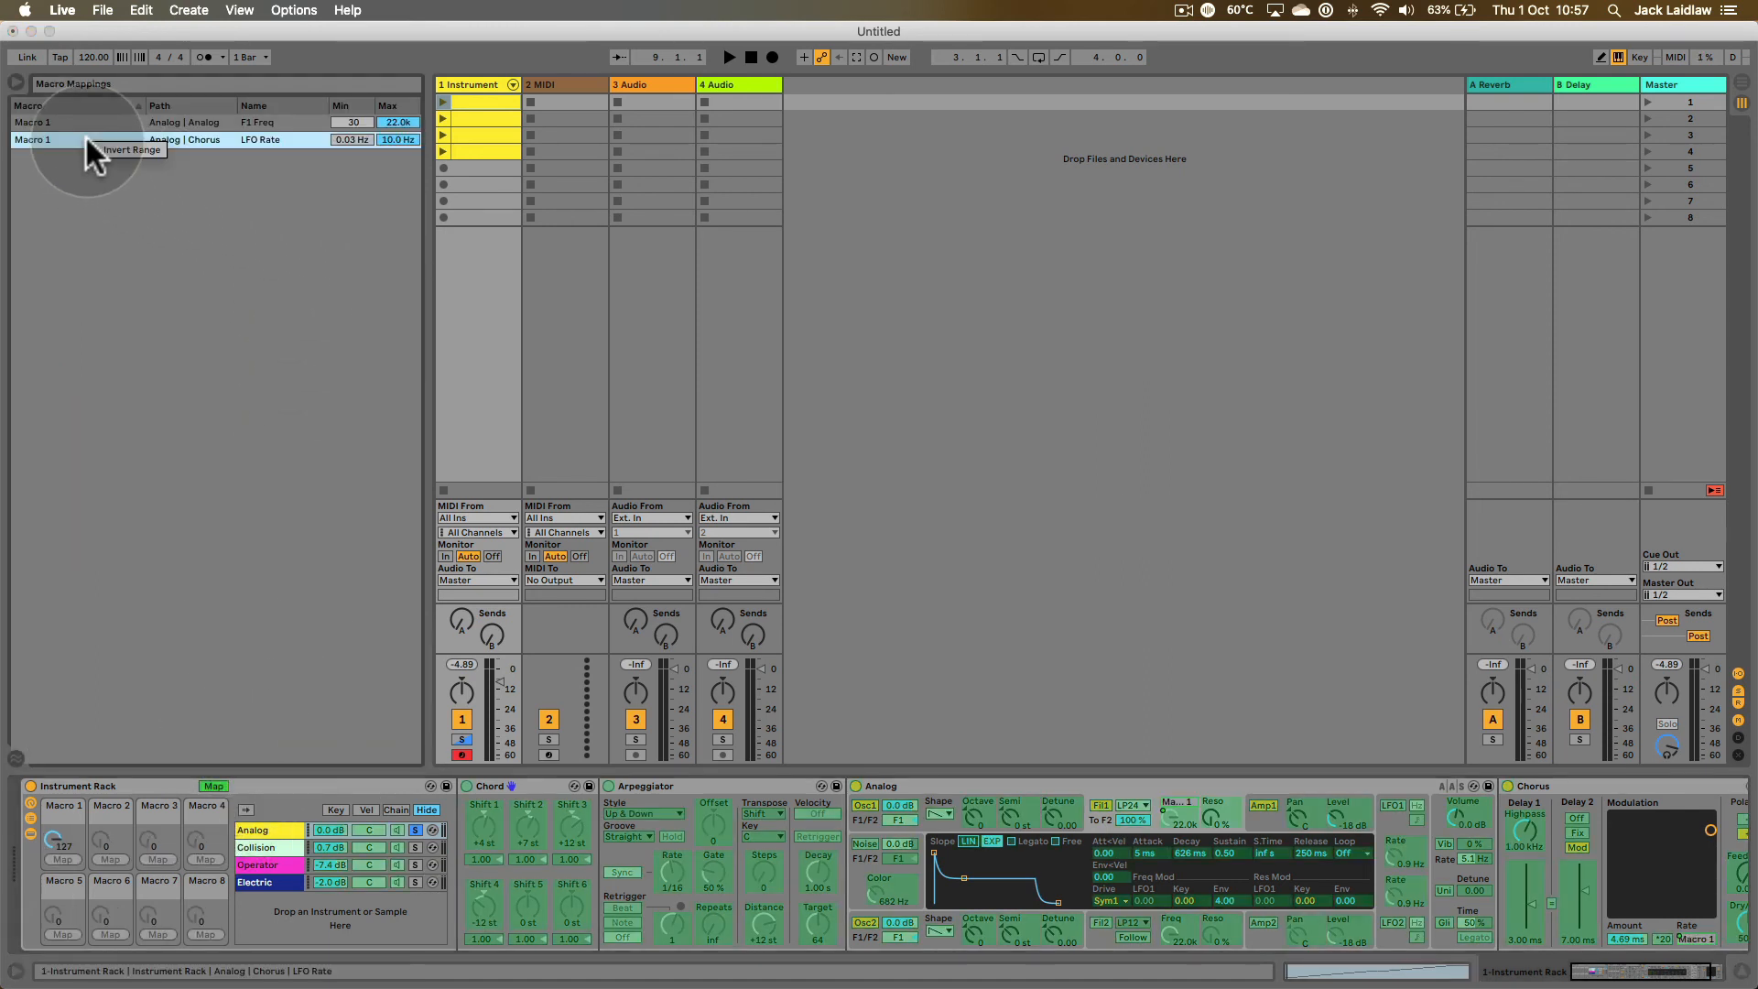
pyautogui.click(119, 147)
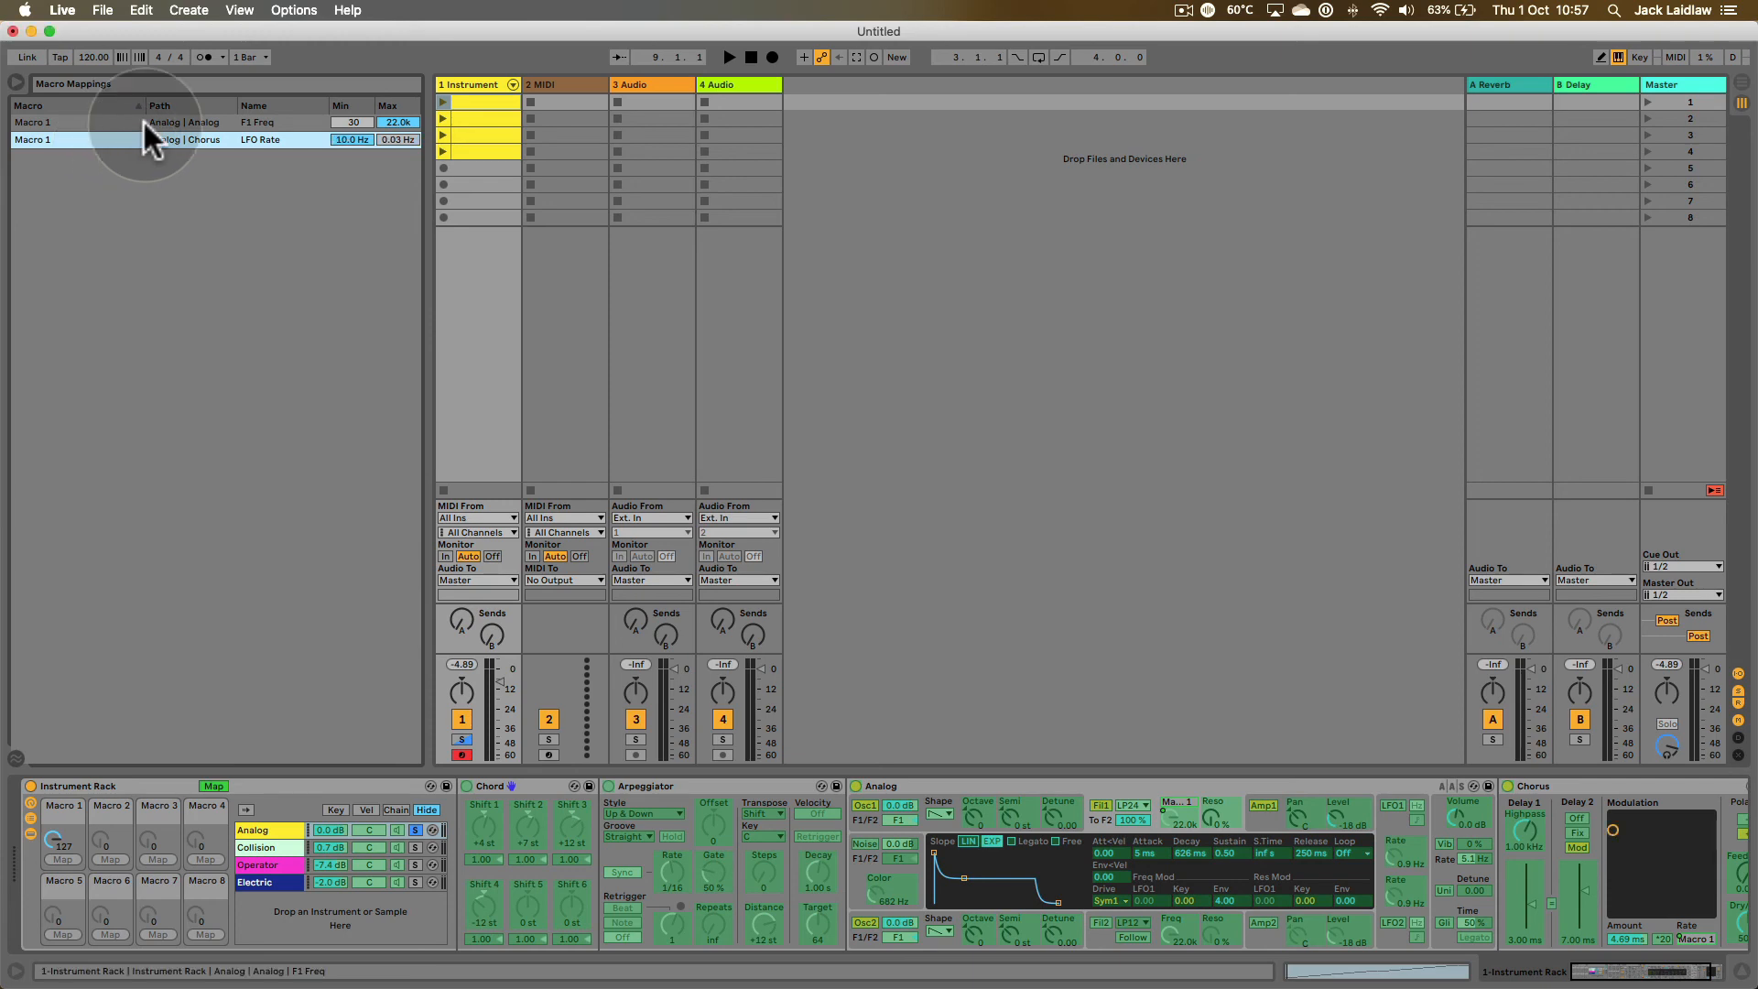
pyautogui.scroll(5, 64, 2)
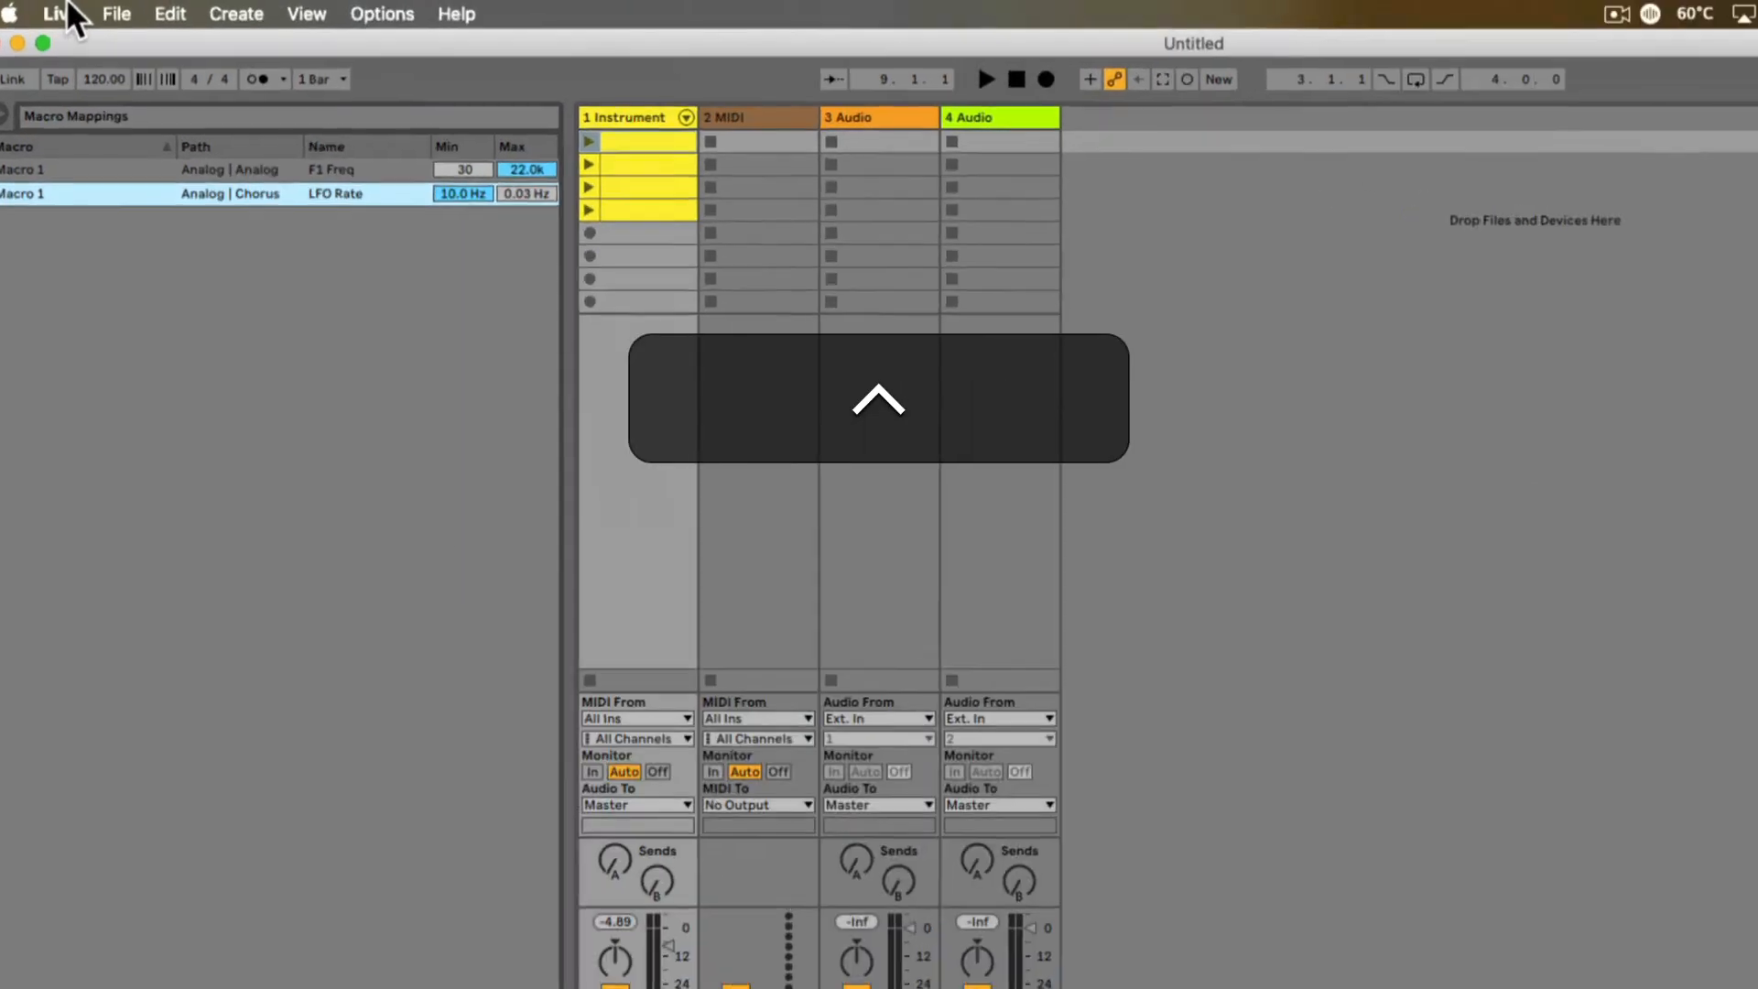
pyautogui.scroll(3, 66, 3)
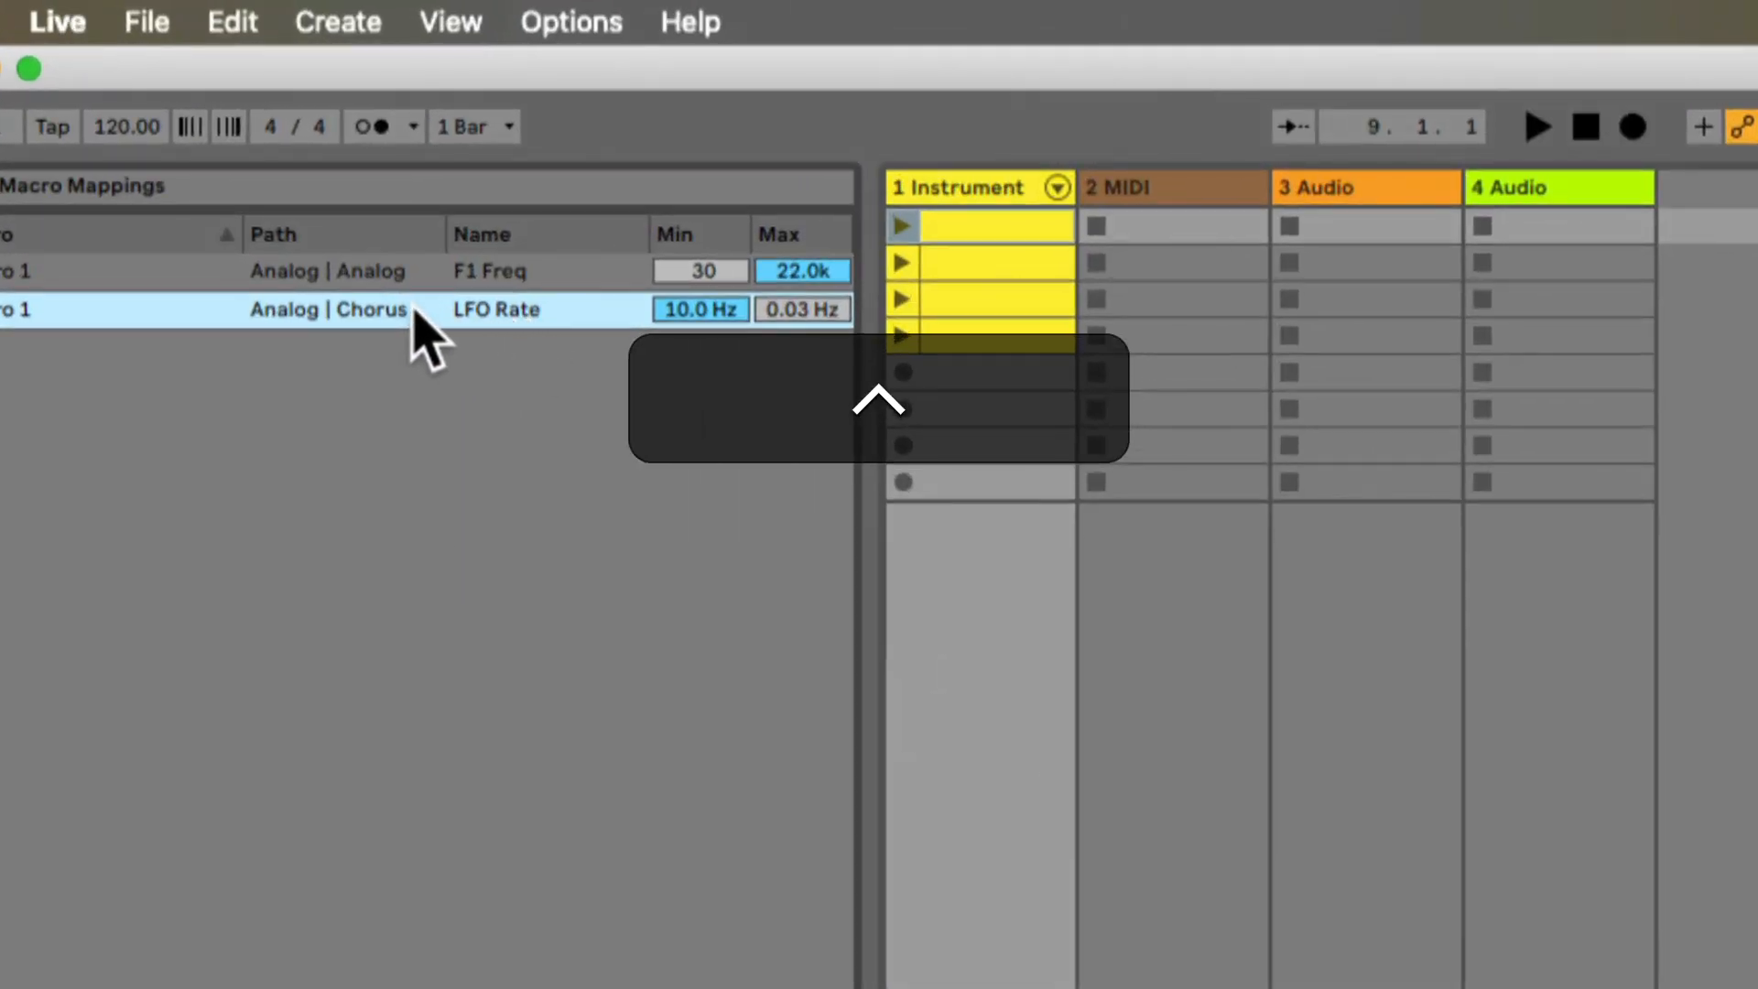
# - Flip the Chorus LFO Rate mapping back to 0.03–10.0 Hz, select its minimum, and invert the range again
pyautogui.rightClick(412, 310)
pyautogui.click(449, 328)
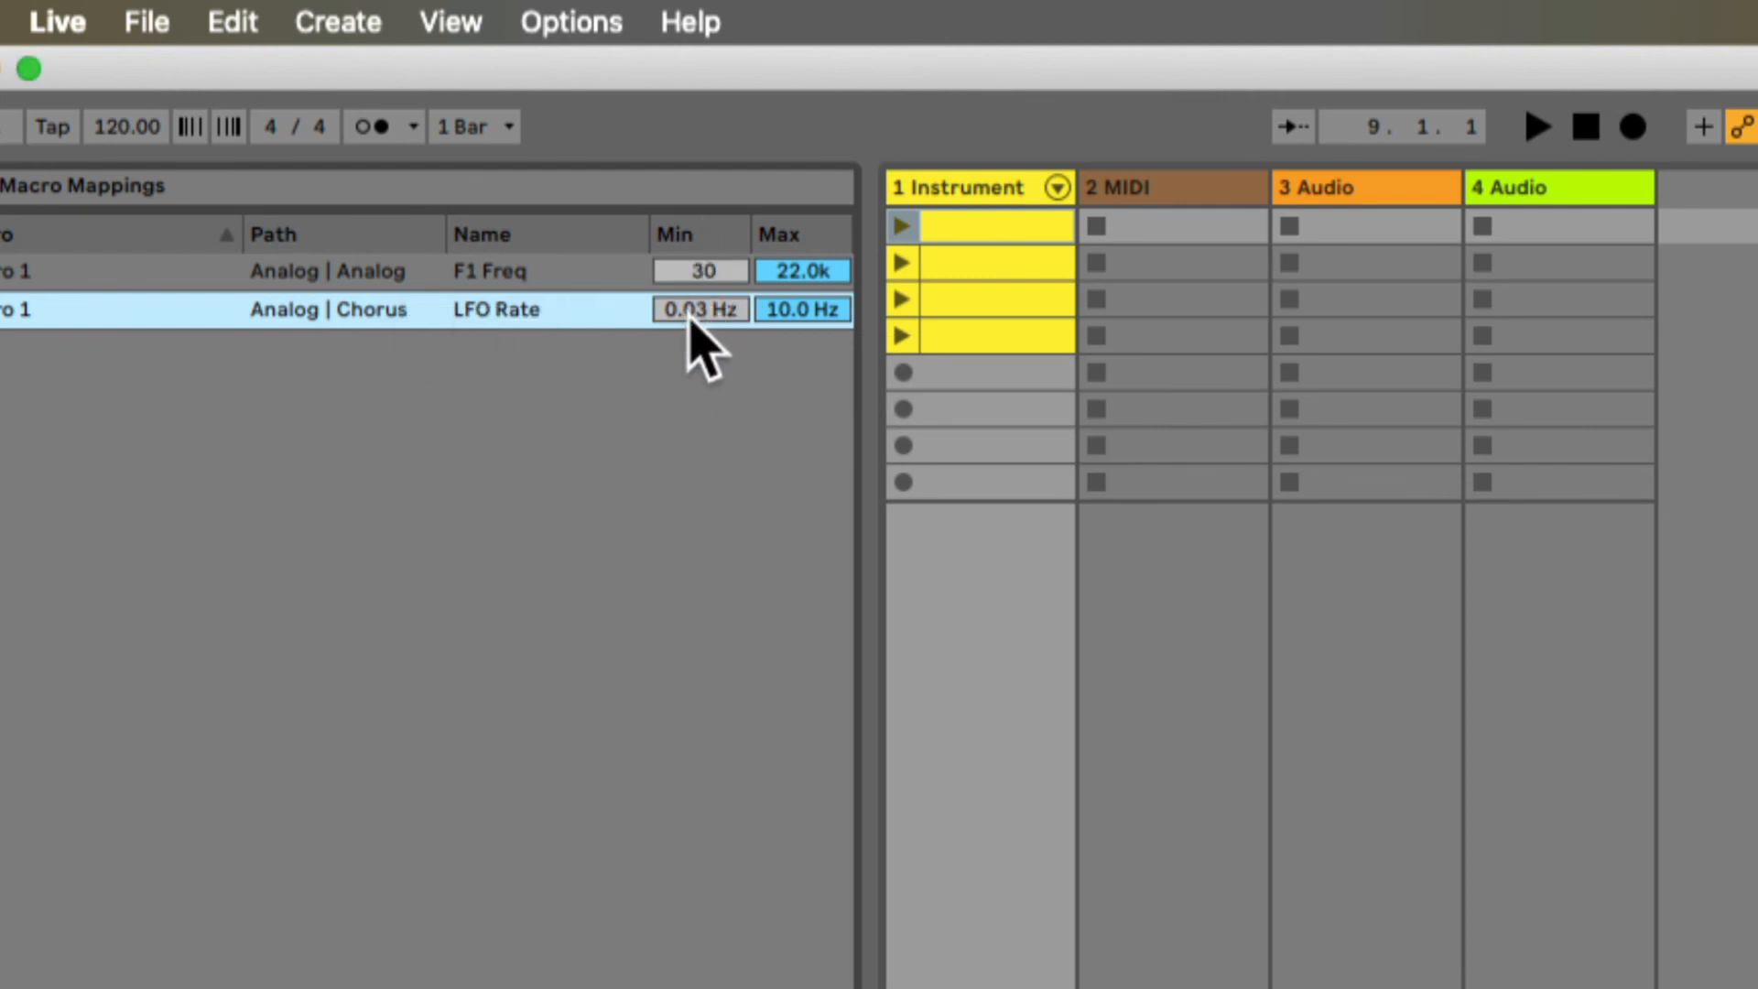
pyautogui.click(695, 316)
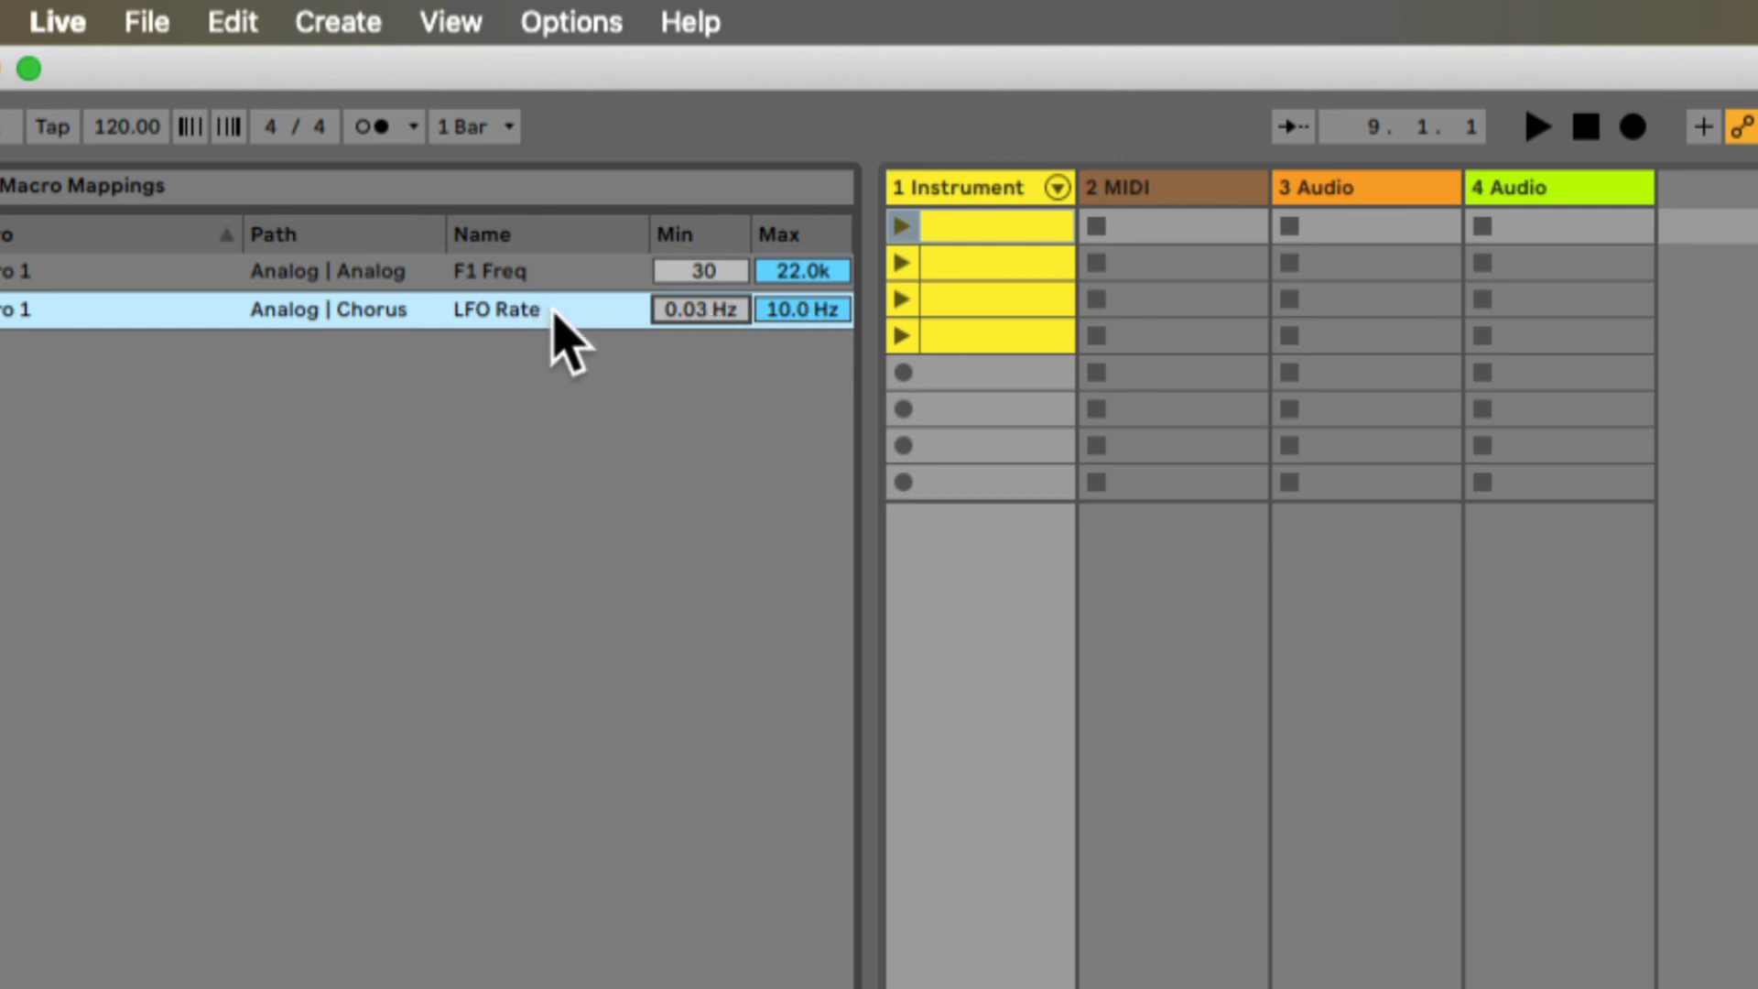
pyautogui.rightClick(555, 313)
pyautogui.click(612, 332)
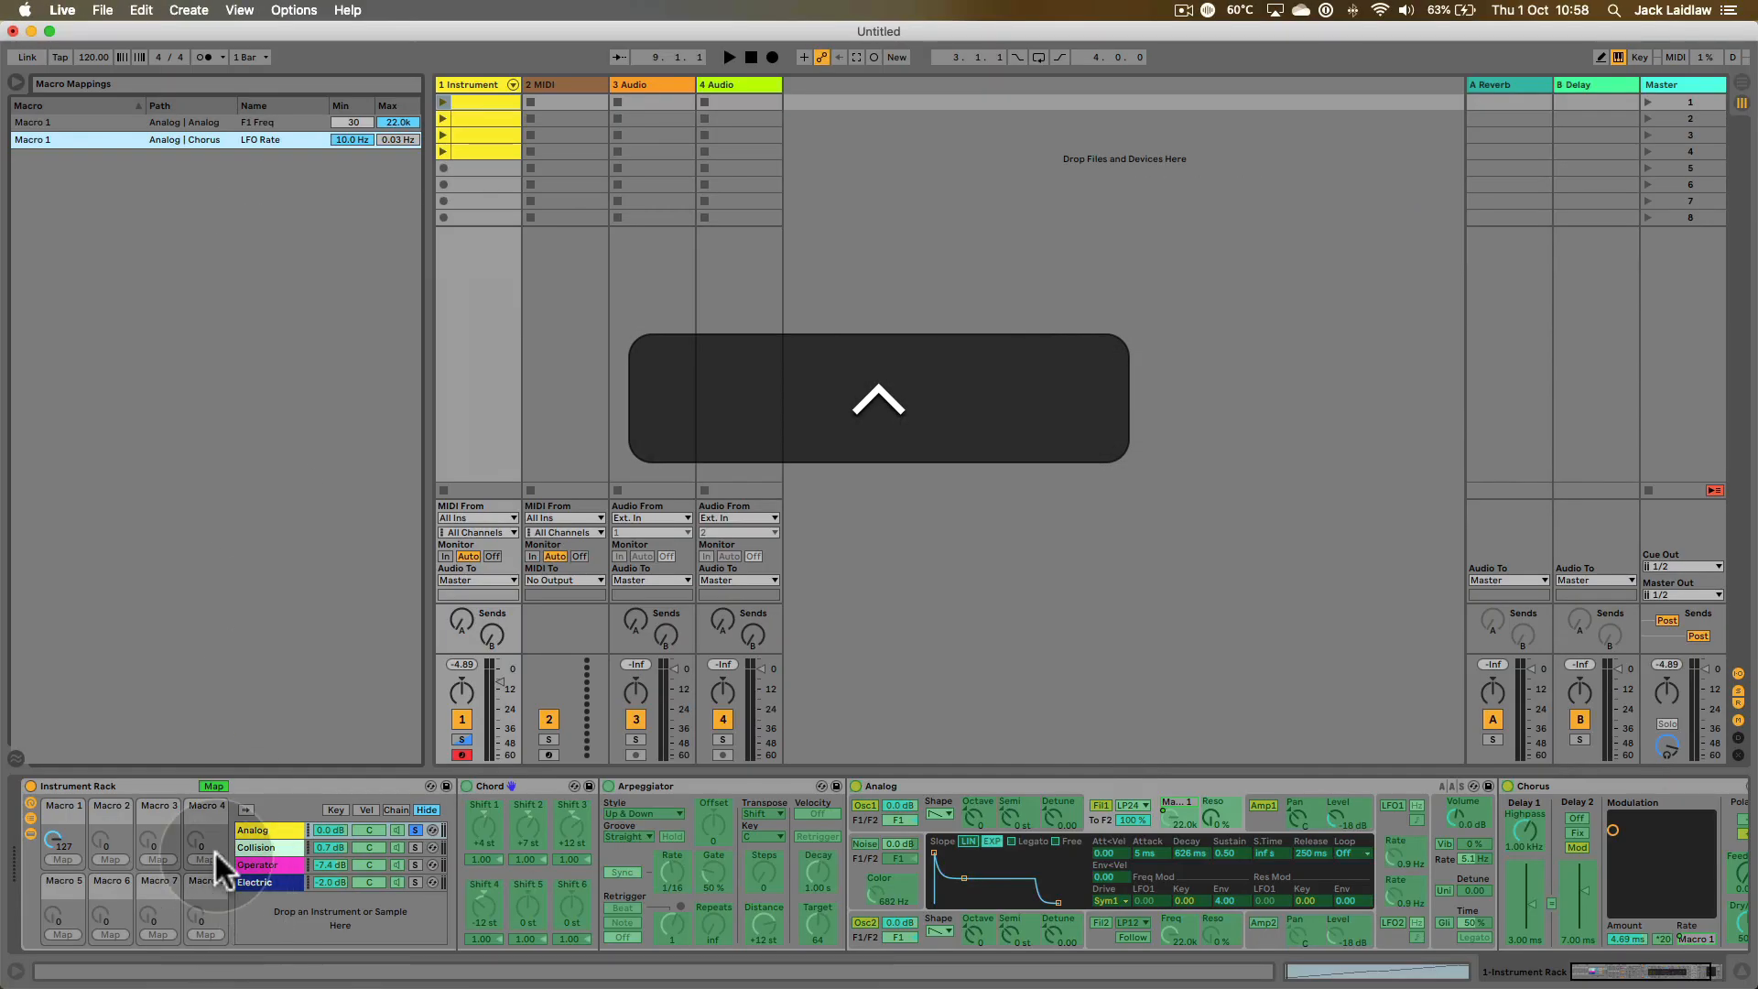
# - Leave macro mapping and sweep Macro 1 down and up to hear the opposing movements, ending at 121
pyautogui.click(213, 786)
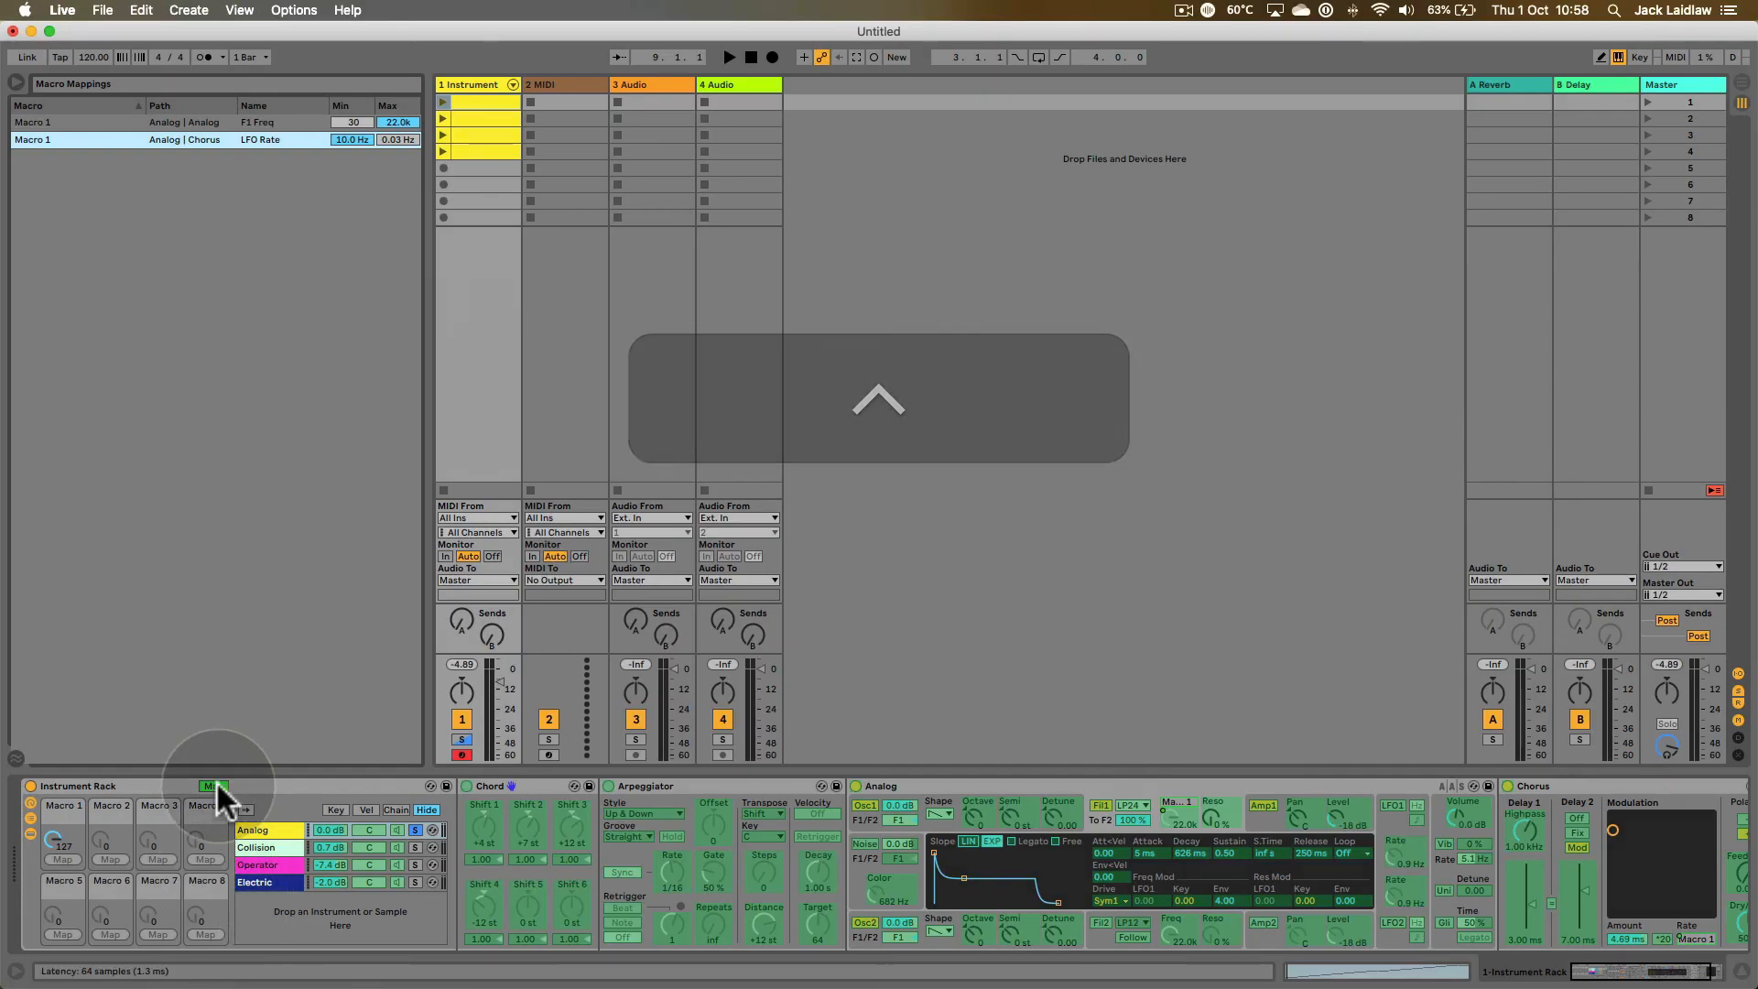
pyautogui.click(216, 783)
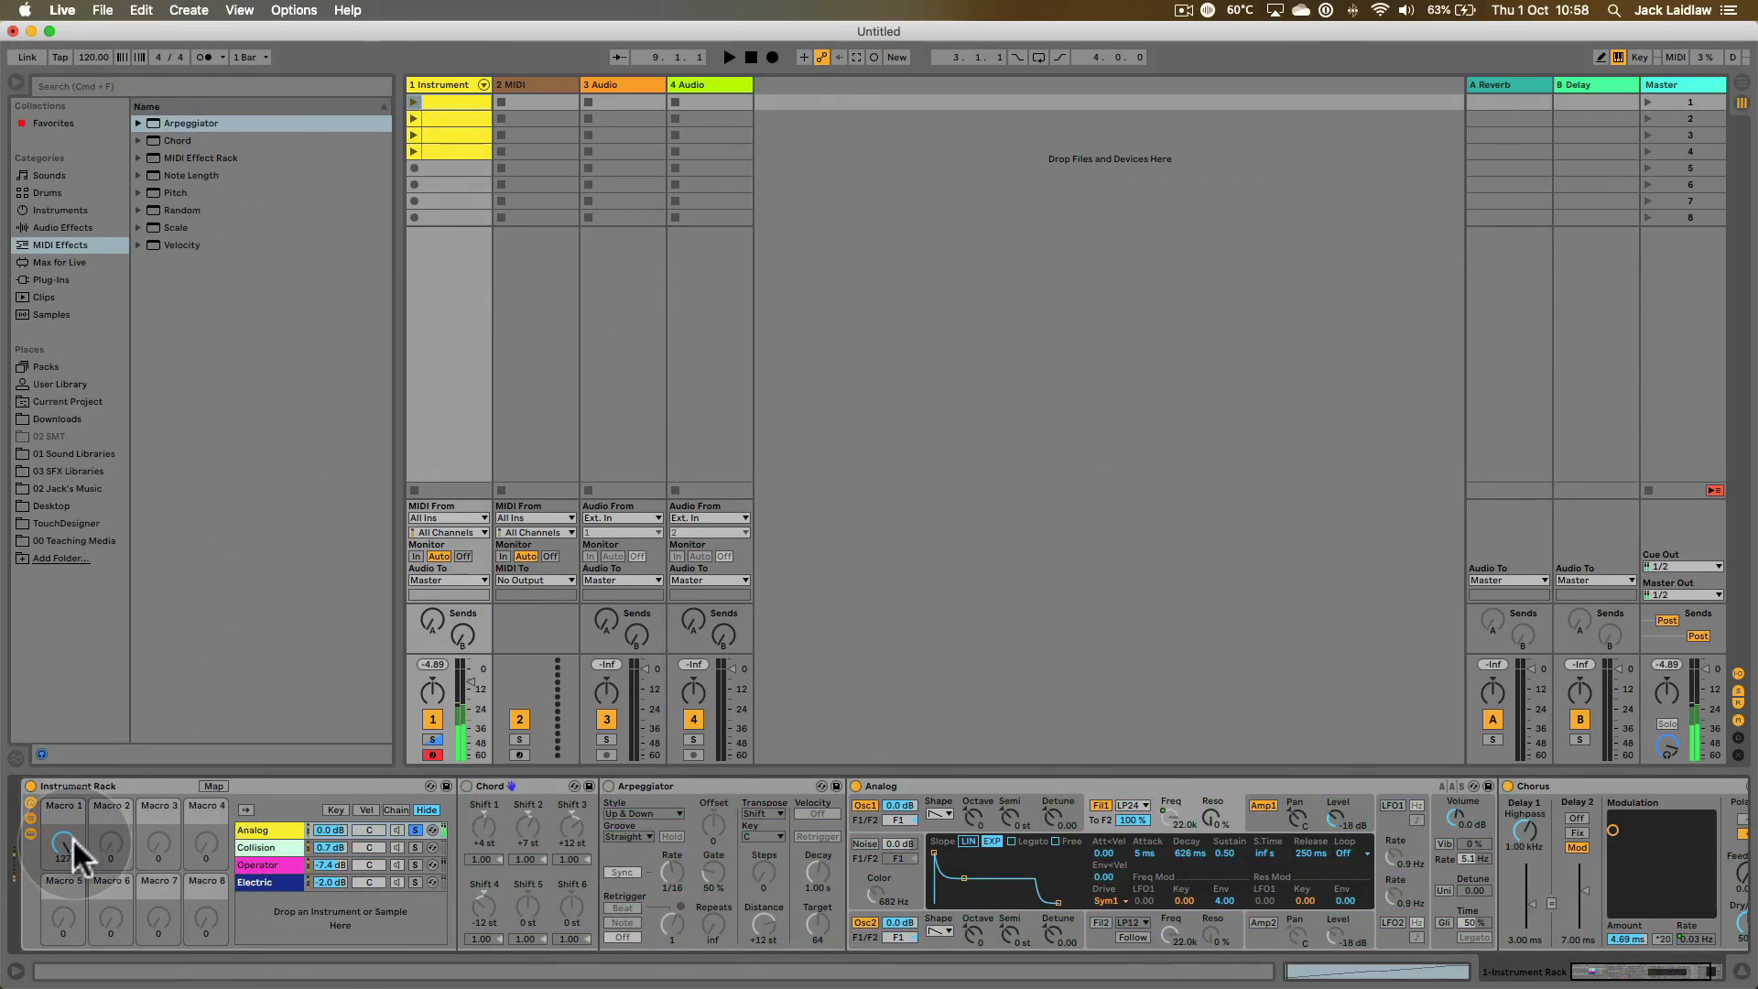
pyautogui.moveTo(73, 837); pyautogui.dragTo(74, 878)
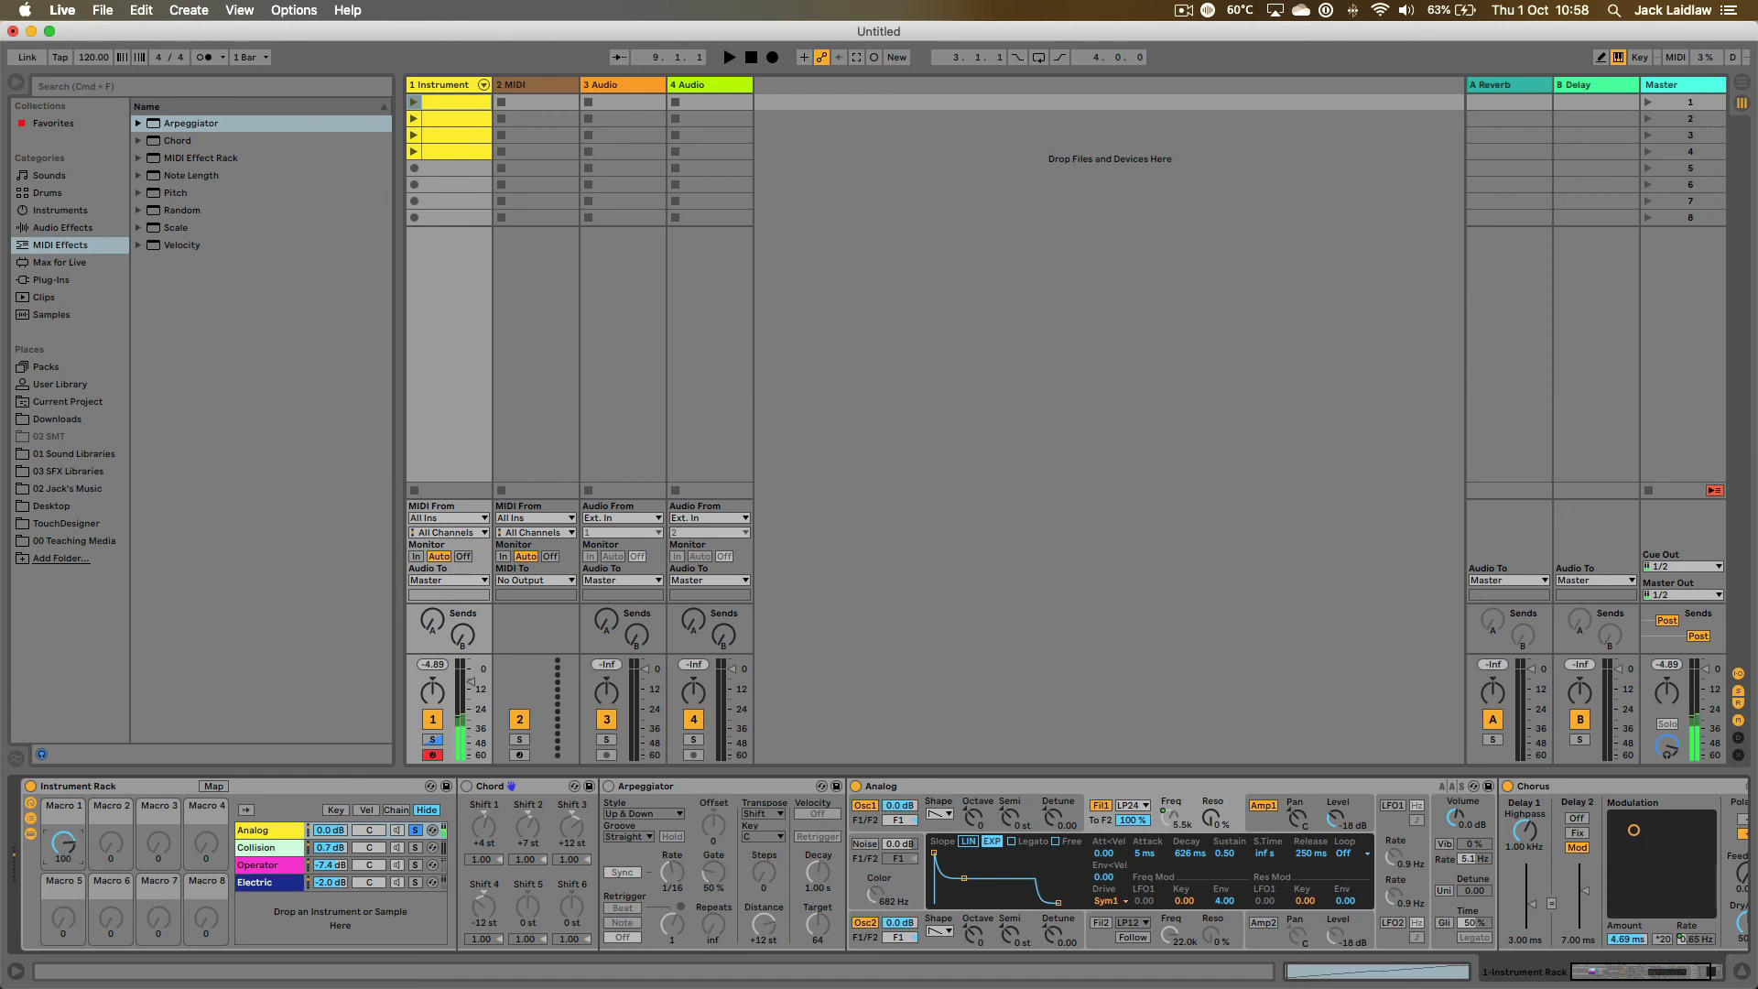
pyautogui.moveTo(64, 843); pyautogui.dragTo(73, 851)
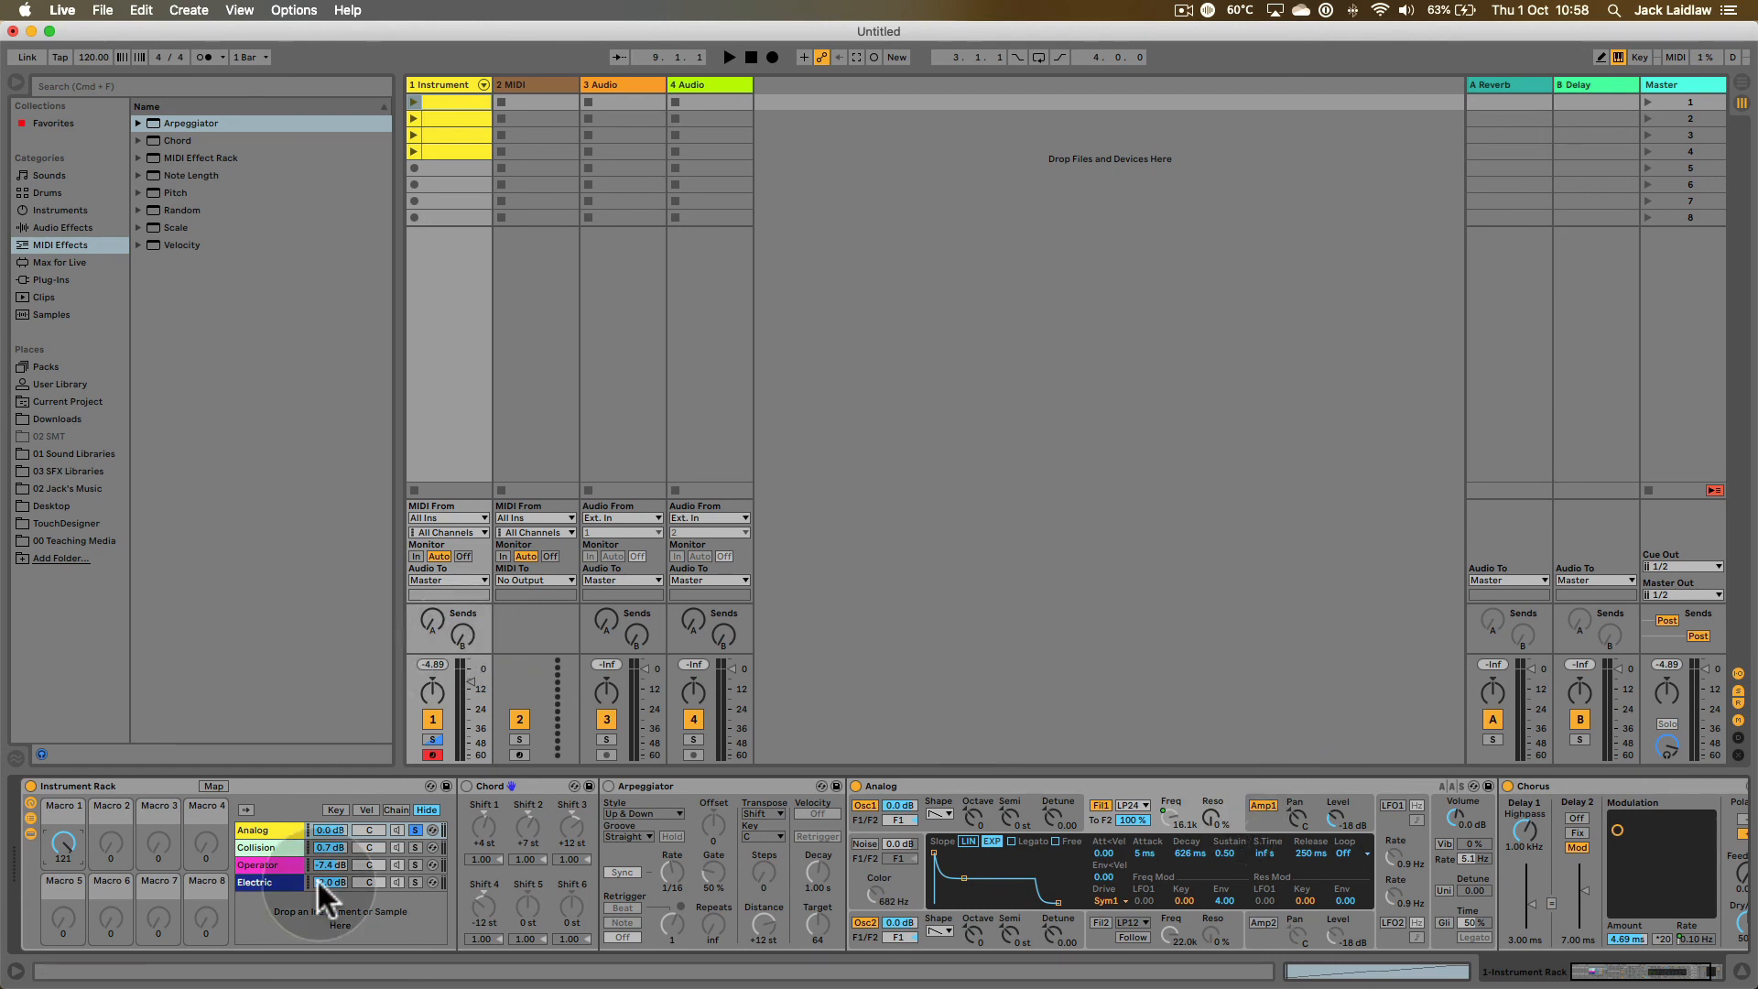
# - Delete the Chorus LFO Rate macro mapping, leave macro mapping, and set the F1 Freq macro to 10.2k
pyautogui.click(214, 786)
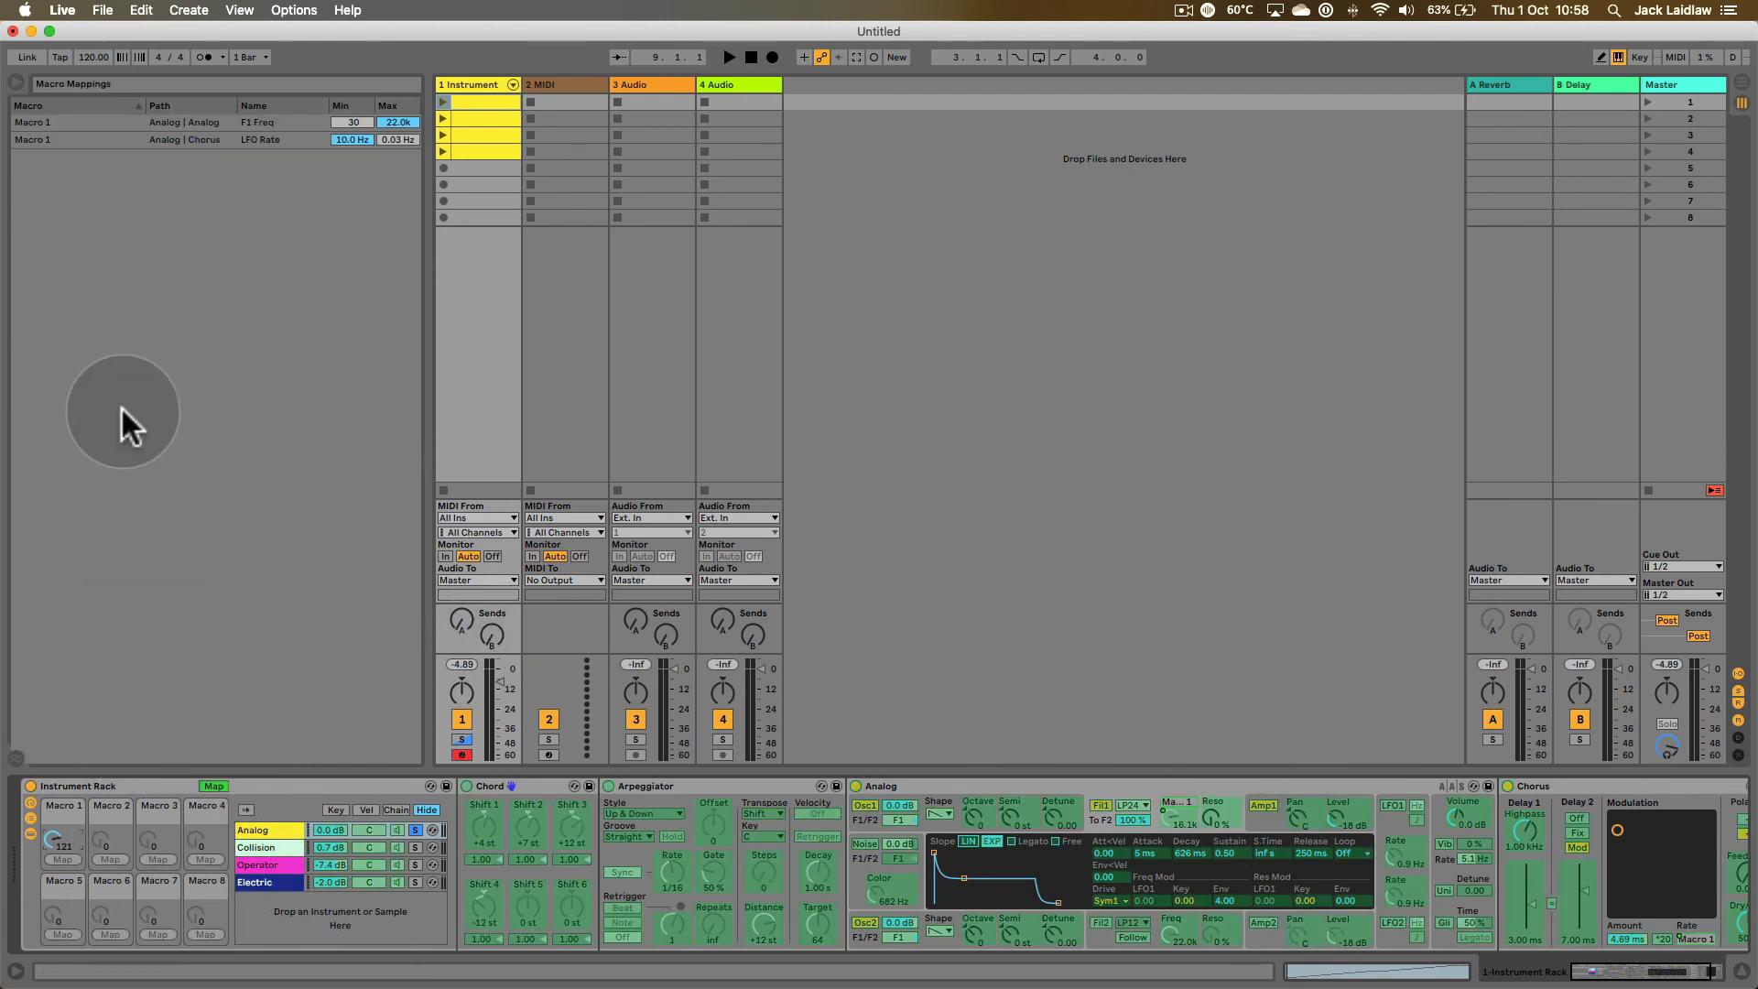
pyautogui.click(216, 785)
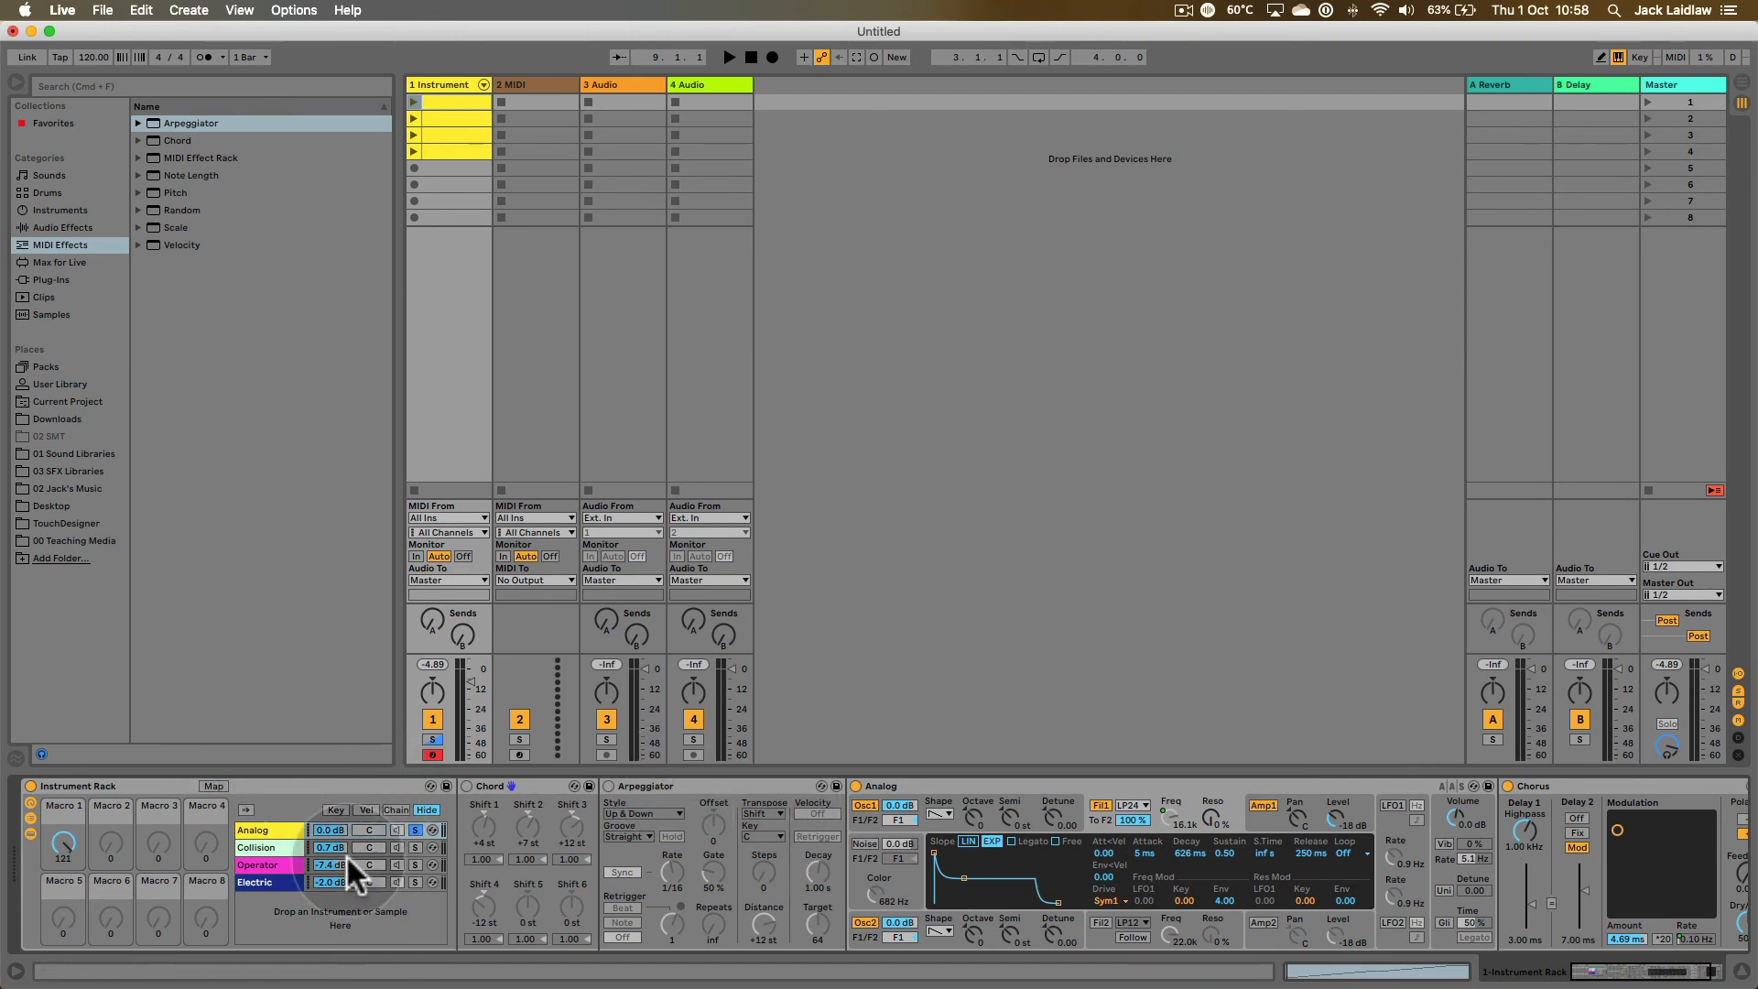
pyautogui.click(214, 785)
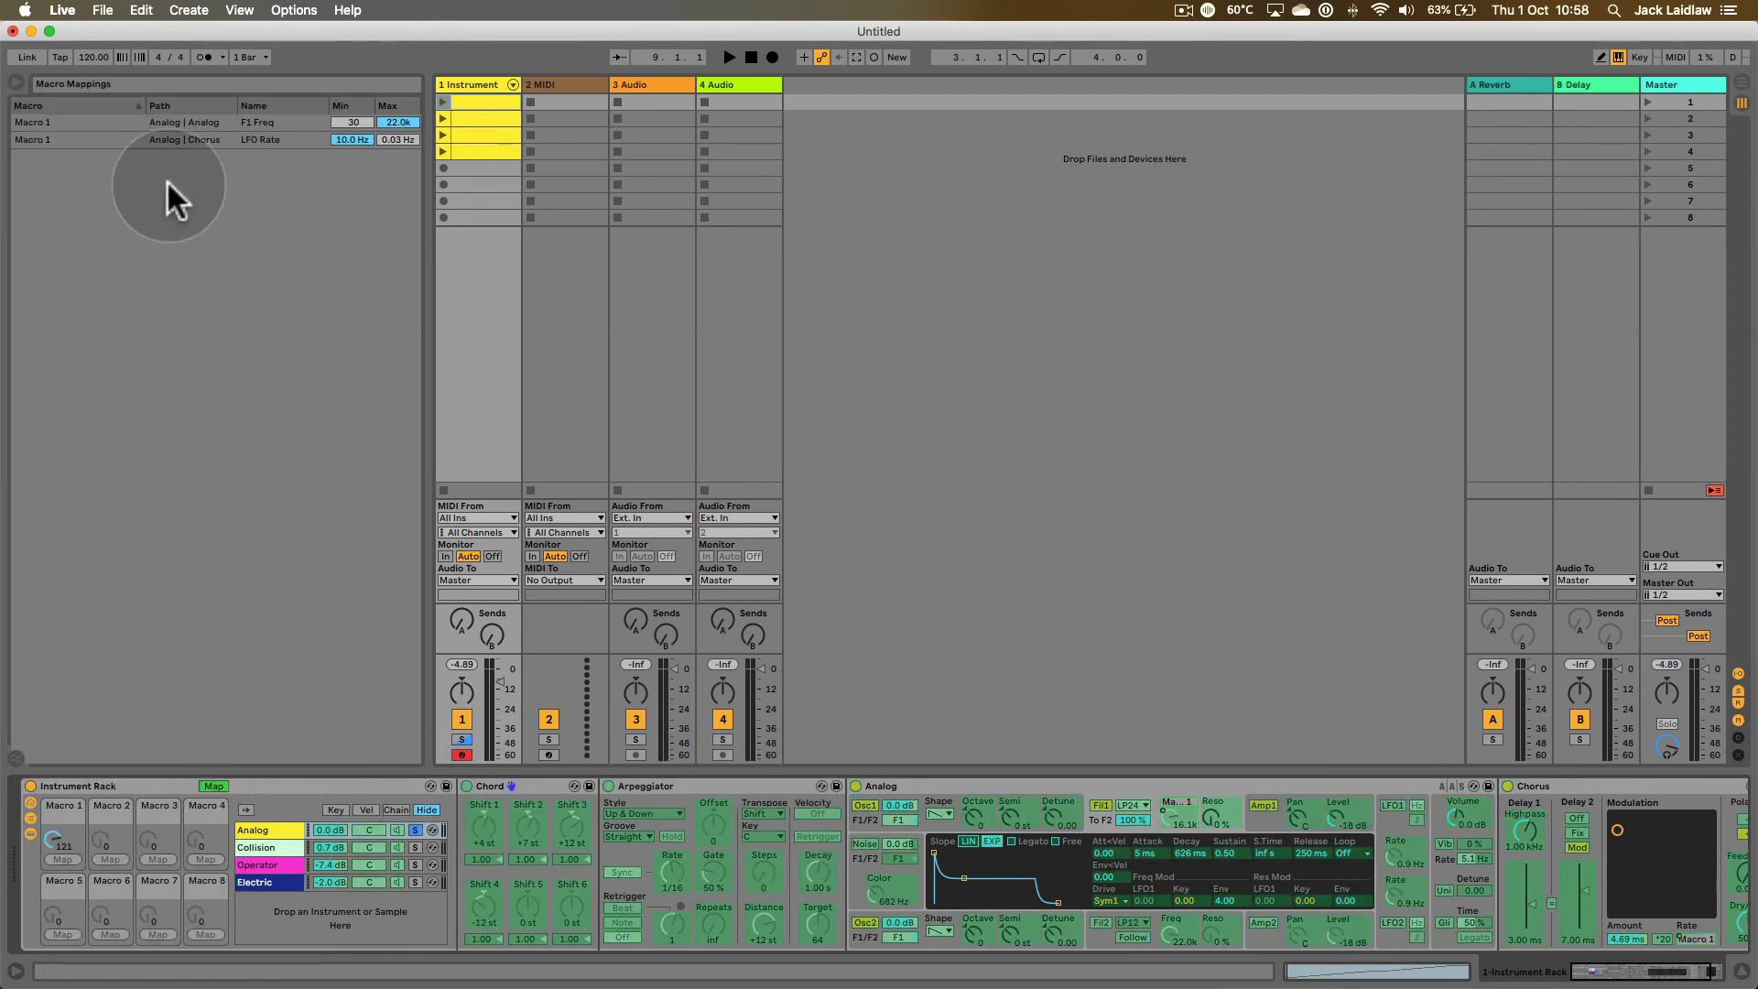
pyautogui.click(132, 137)
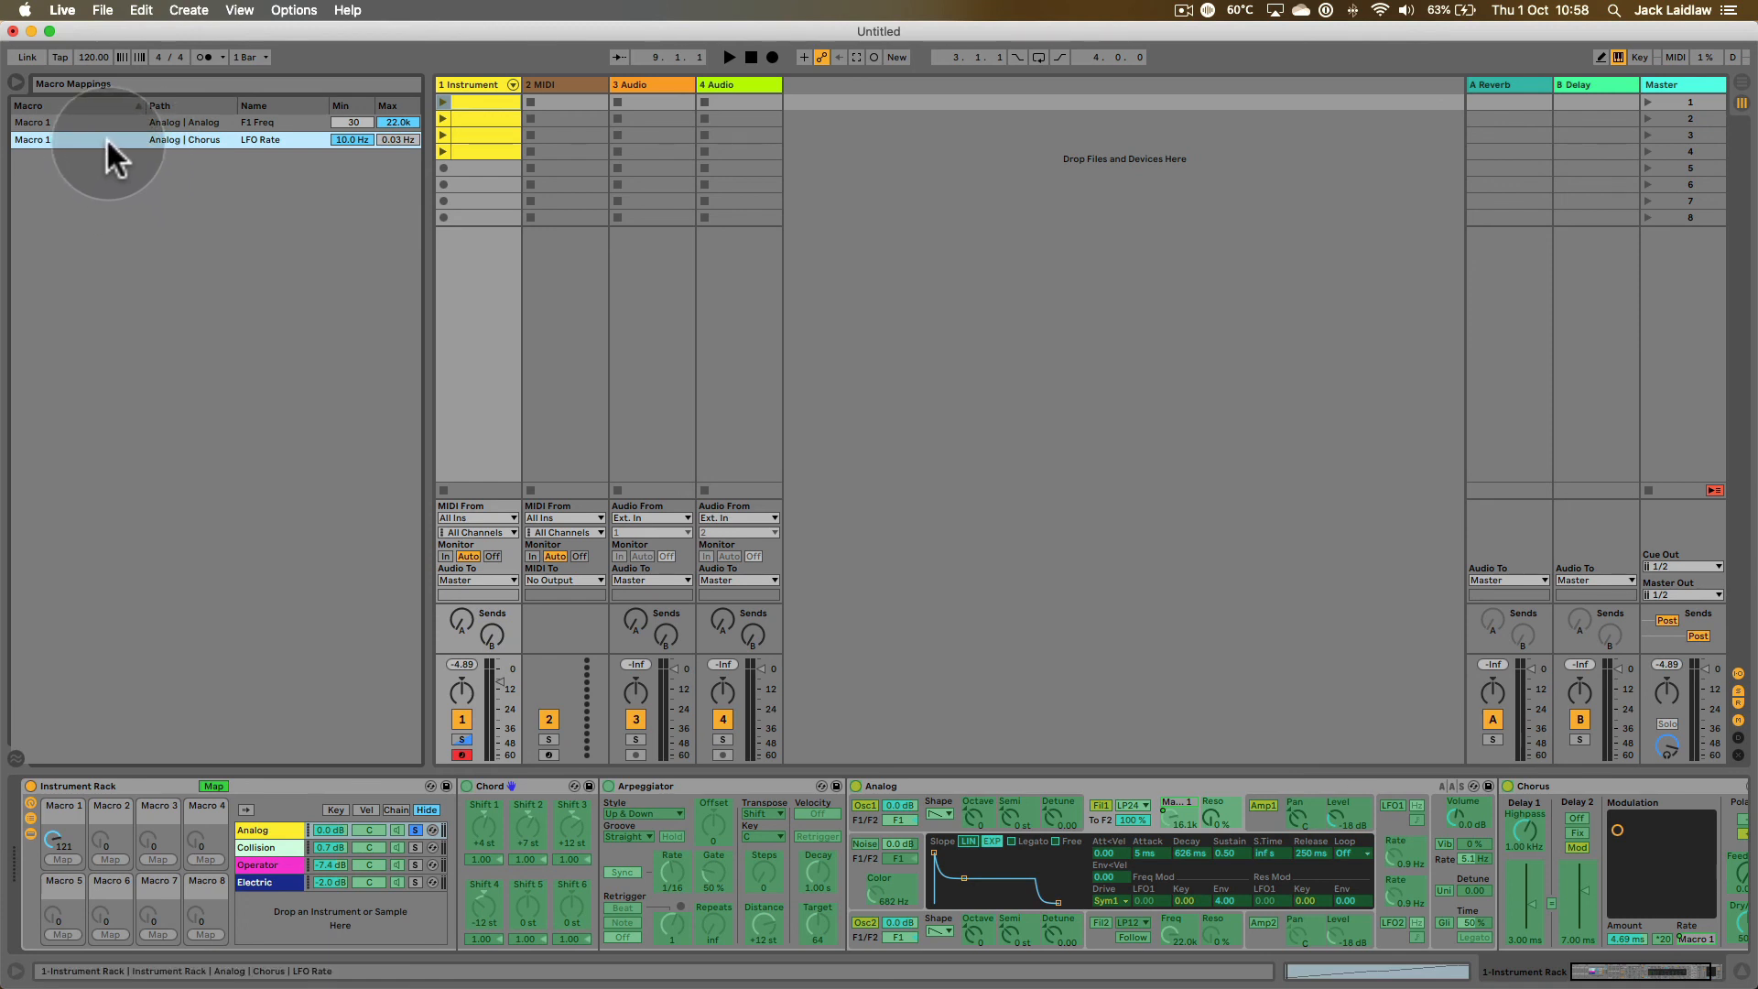
pyautogui.press('Delete')
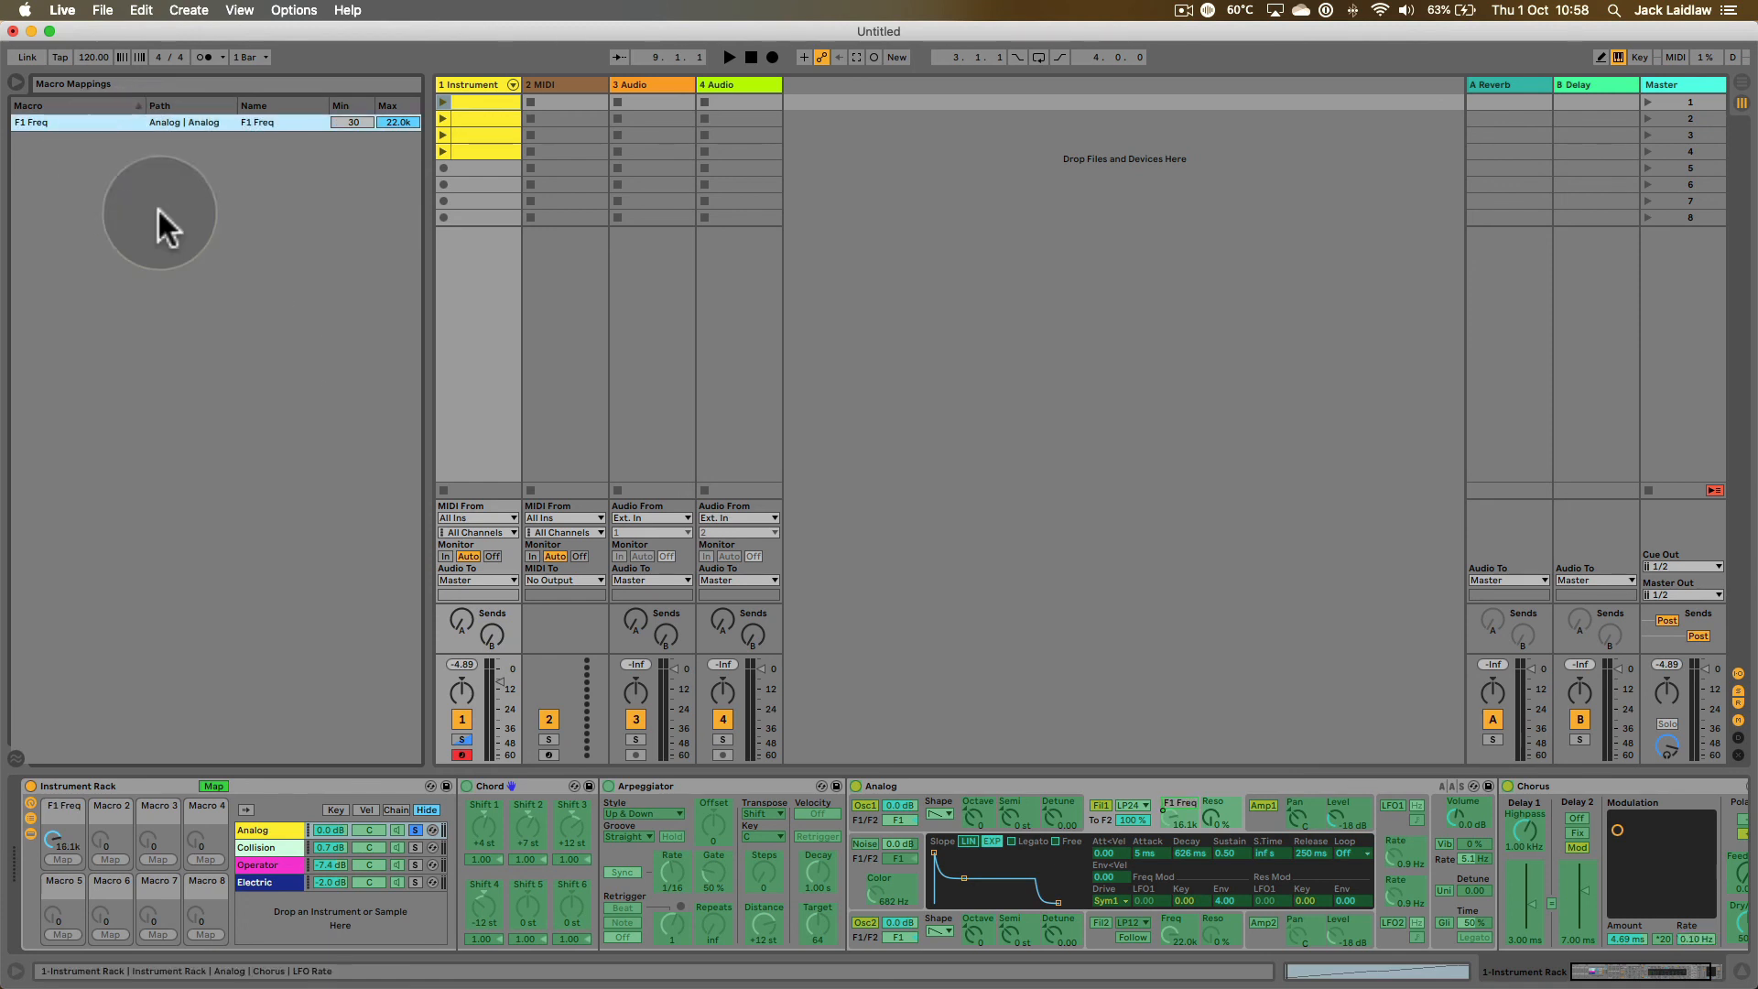
pyautogui.click(222, 785)
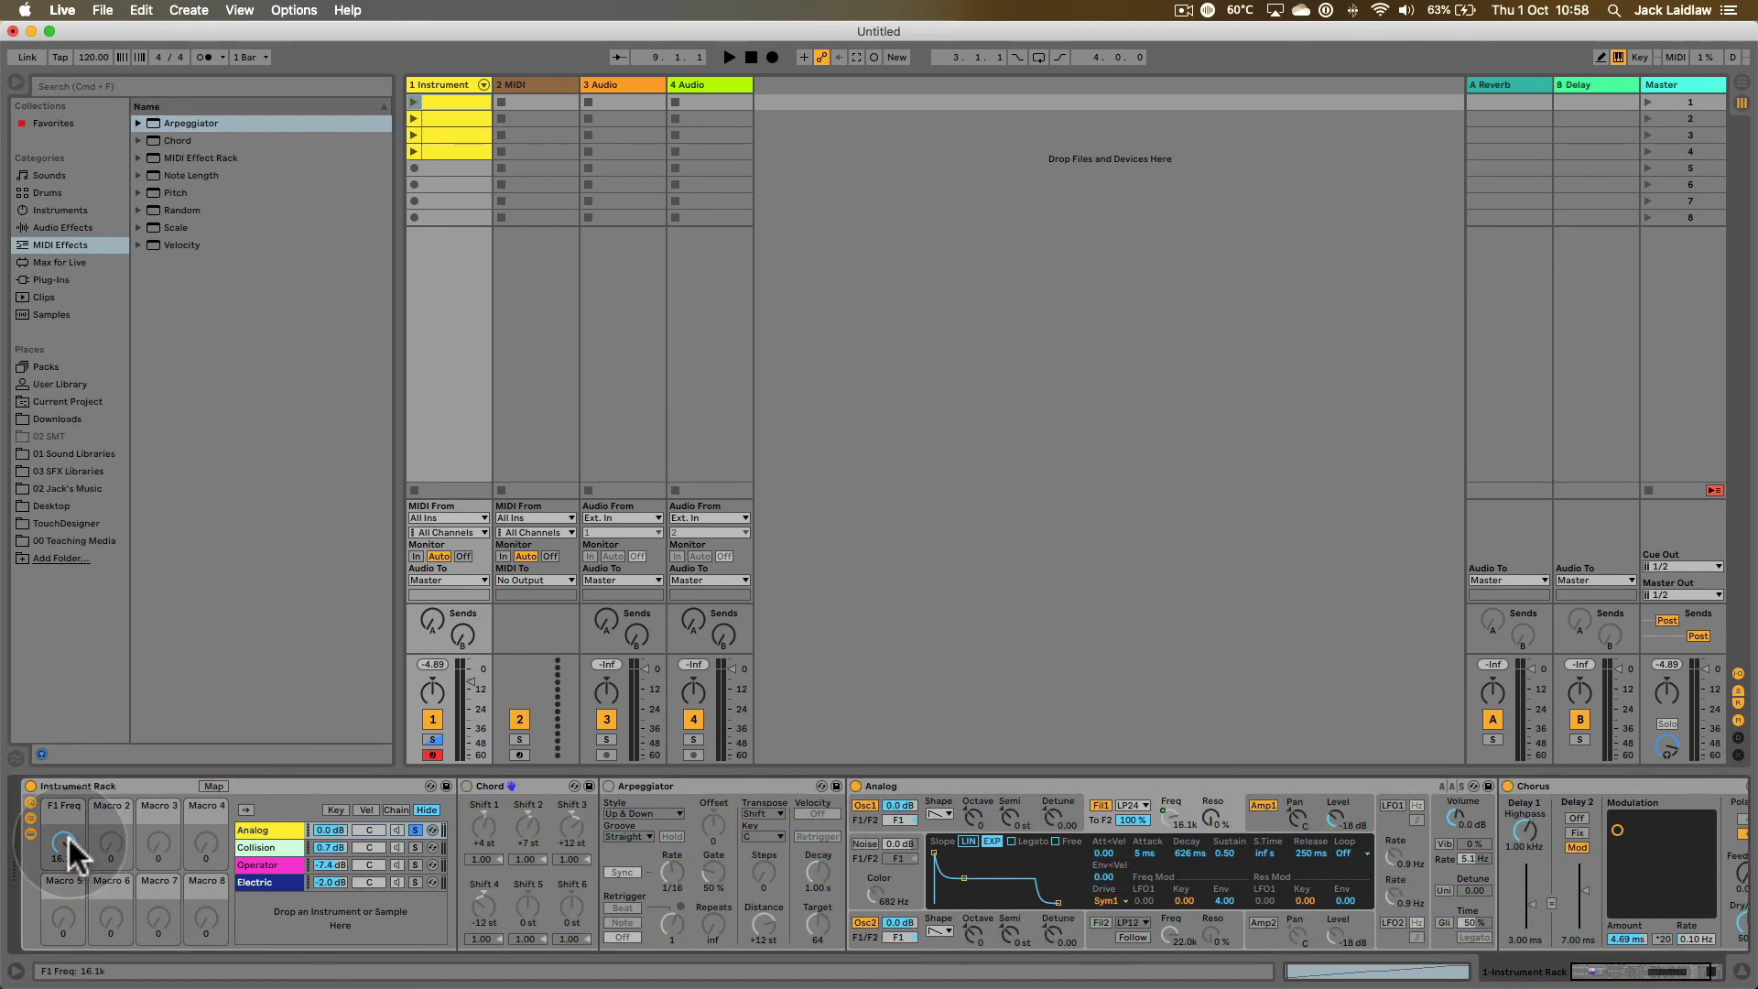
pyautogui.moveTo(68, 836)
pyautogui.mouseDown()
pyautogui.moveTo(67, 892)
pyautogui.moveTo(68, 838)
pyautogui.mouseUp()
# - Limit the F1 Freq macro mapping to a minimum of 300 and a maximum of 10.2k
pyautogui.click(212, 785)
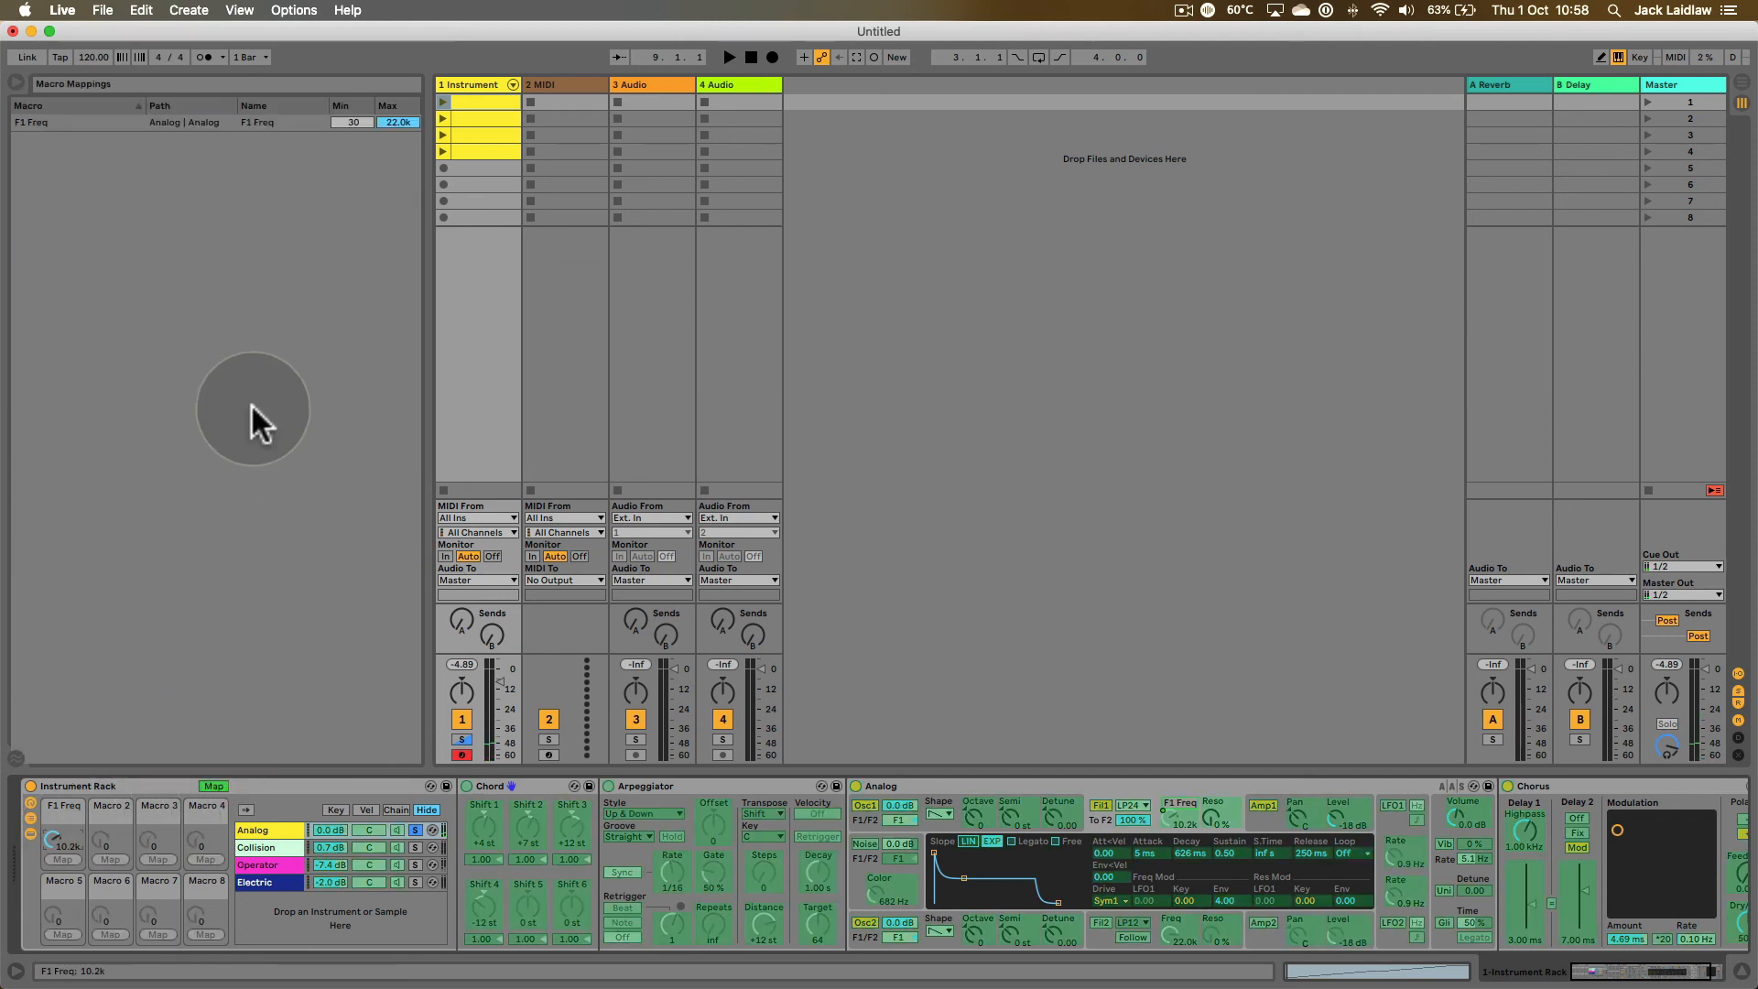
pyautogui.press('ctrl')
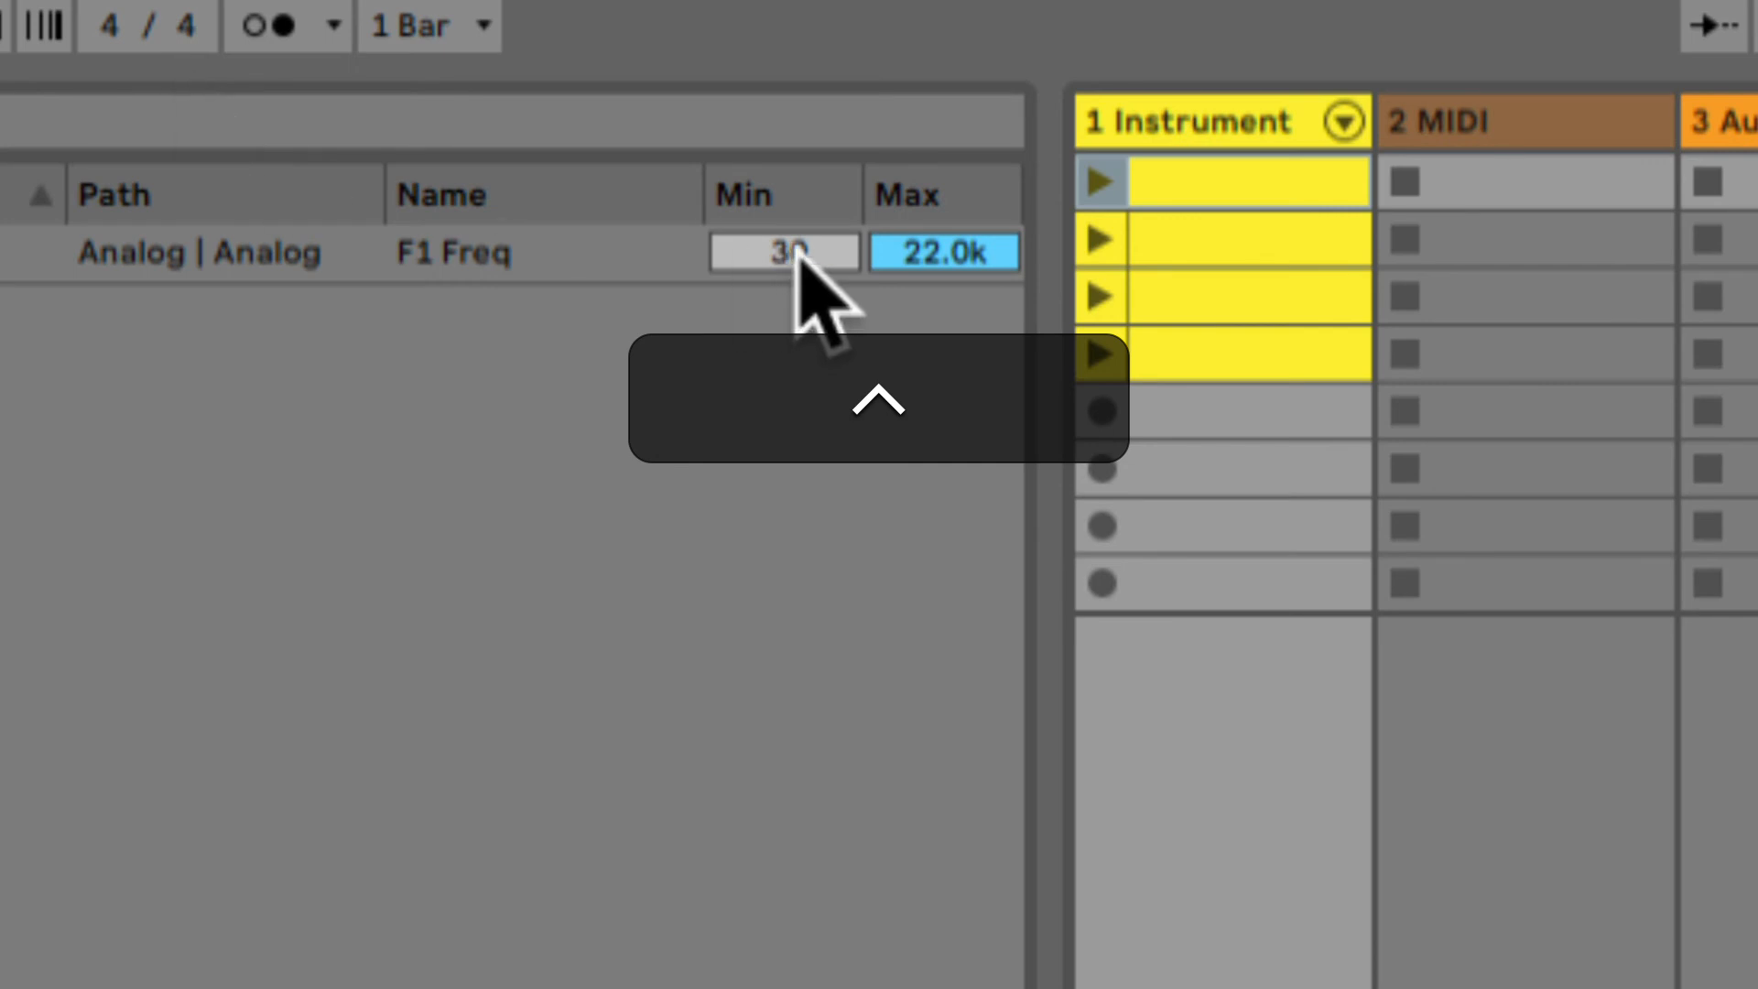
pyautogui.moveTo(795, 253); pyautogui.dragTo(795, 163)
pyautogui.doubleClick(794, 258)
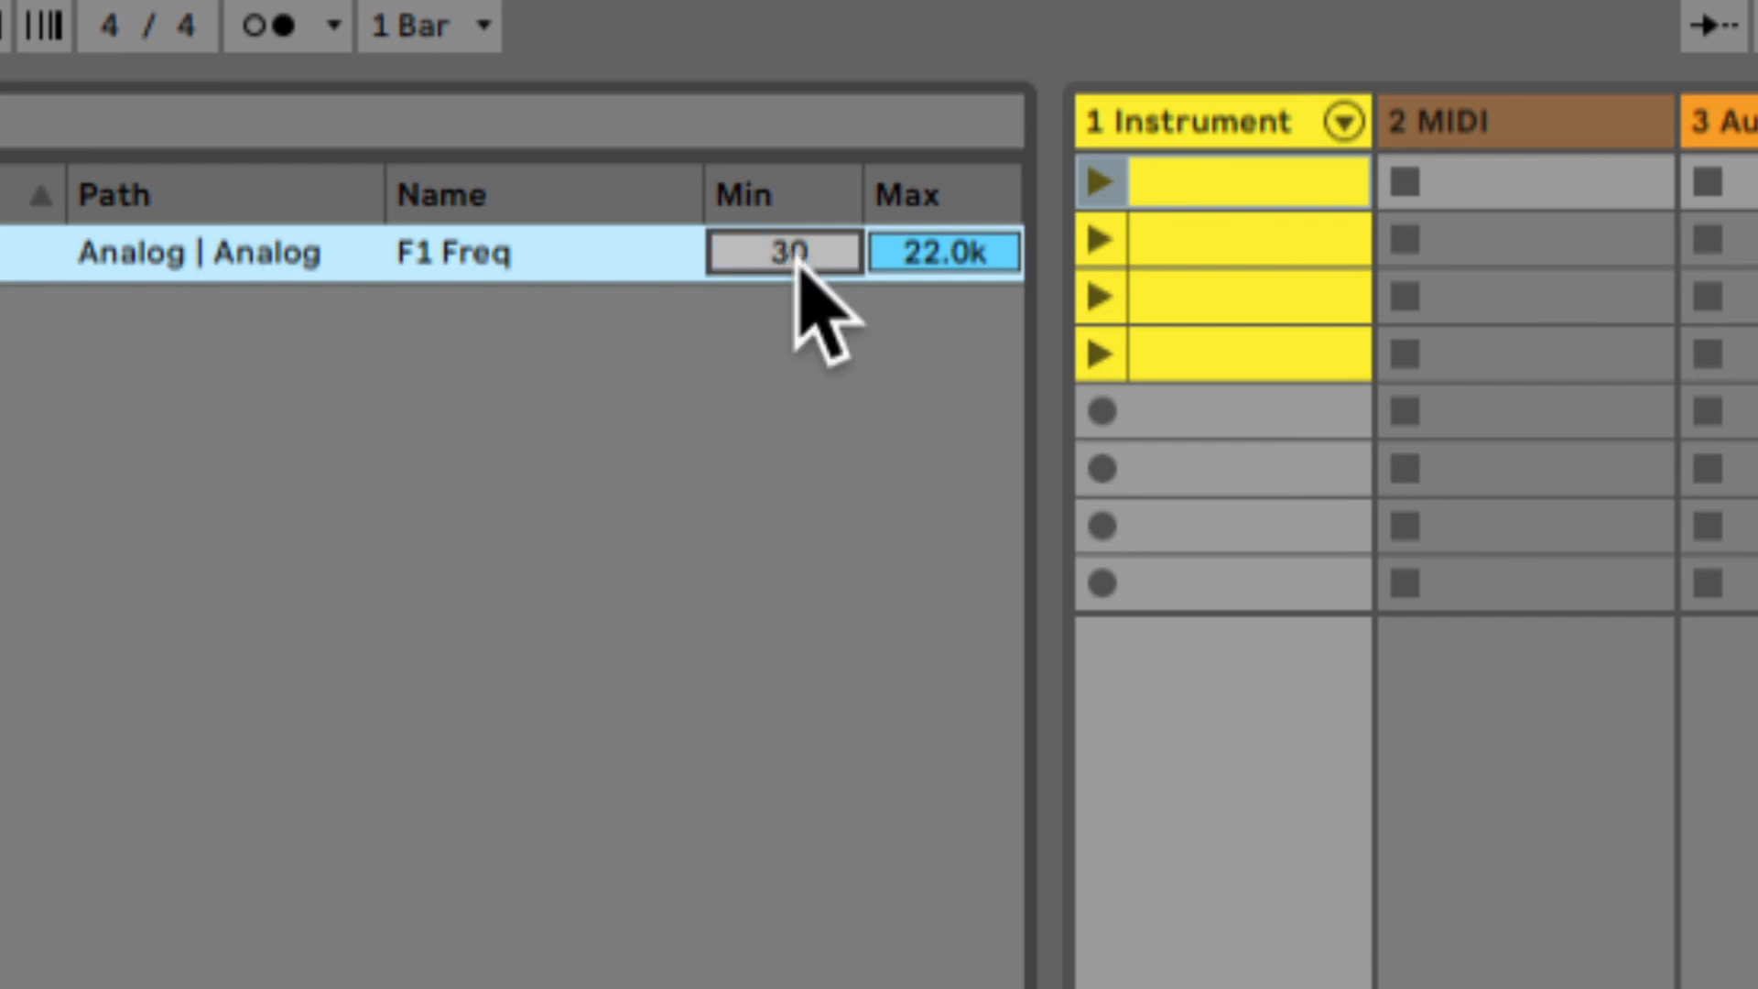
pyautogui.write('300')
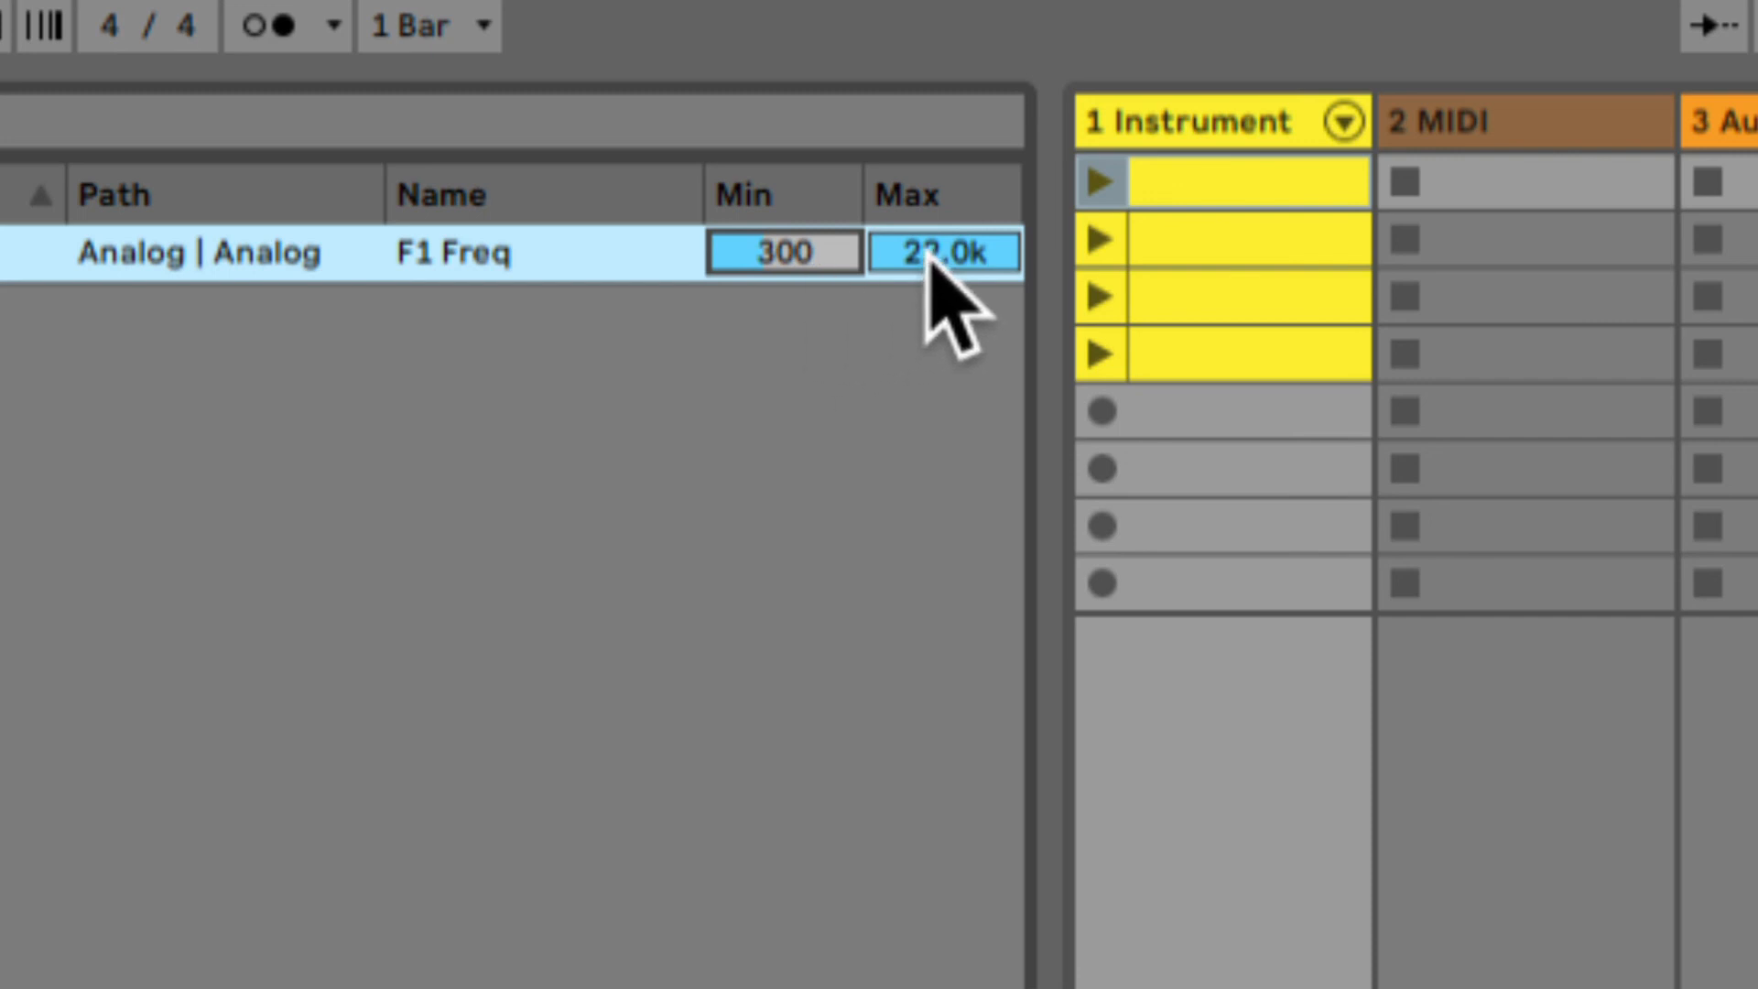
pyautogui.moveTo(941, 267); pyautogui.dragTo(941, 312)
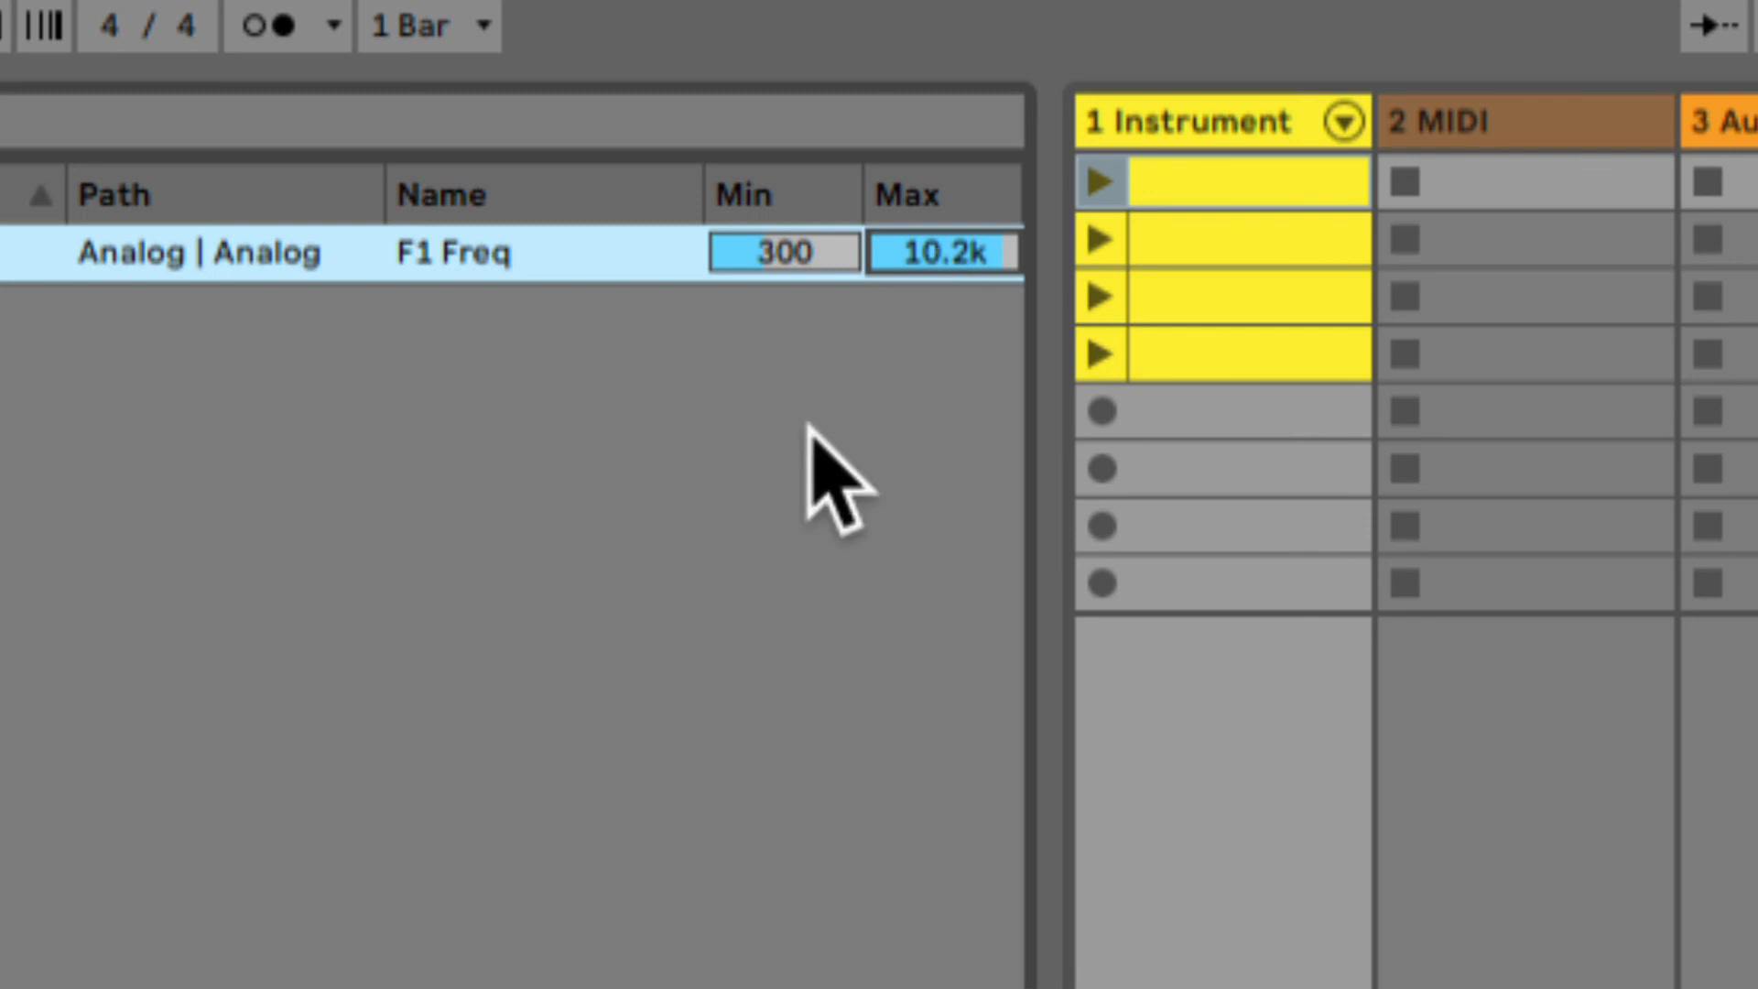
pyautogui.scroll(3, 747, 491)
pyautogui.scroll(-10, 747, 493)
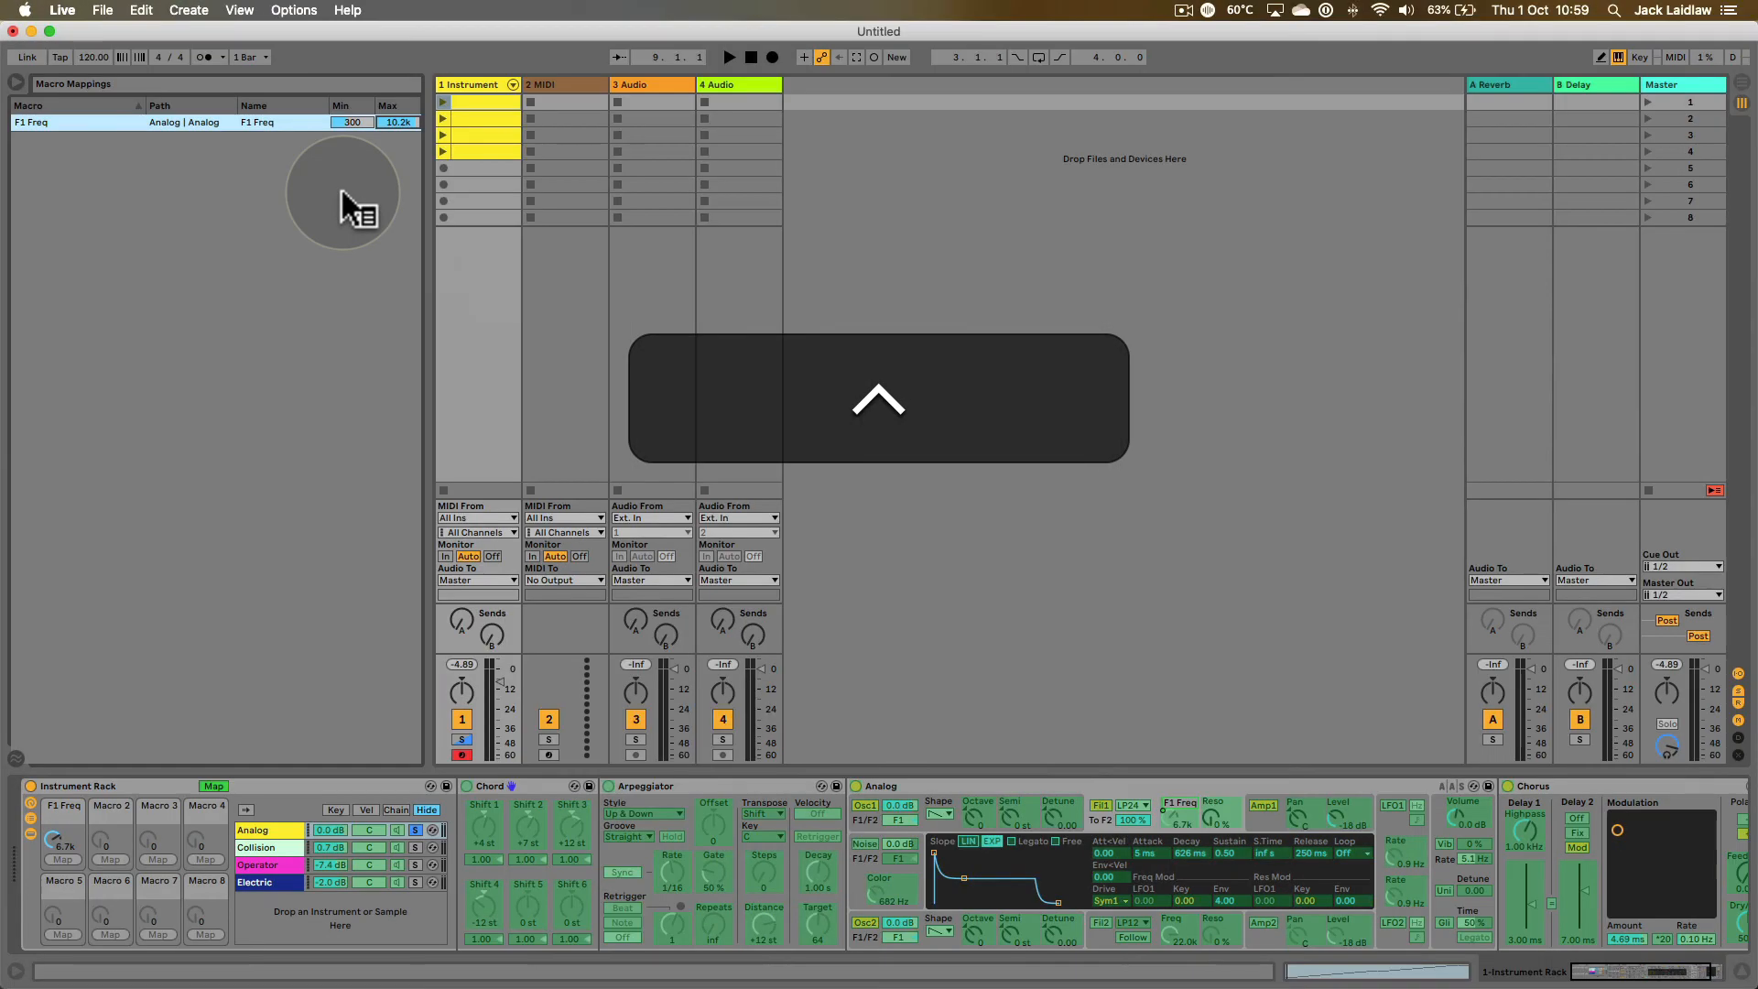
# - Leave macro mapping and sweep the F1 Freq macro between 300 and 10.2k, checking it against Analog's mapped filter frequency
pyautogui.click(214, 778)
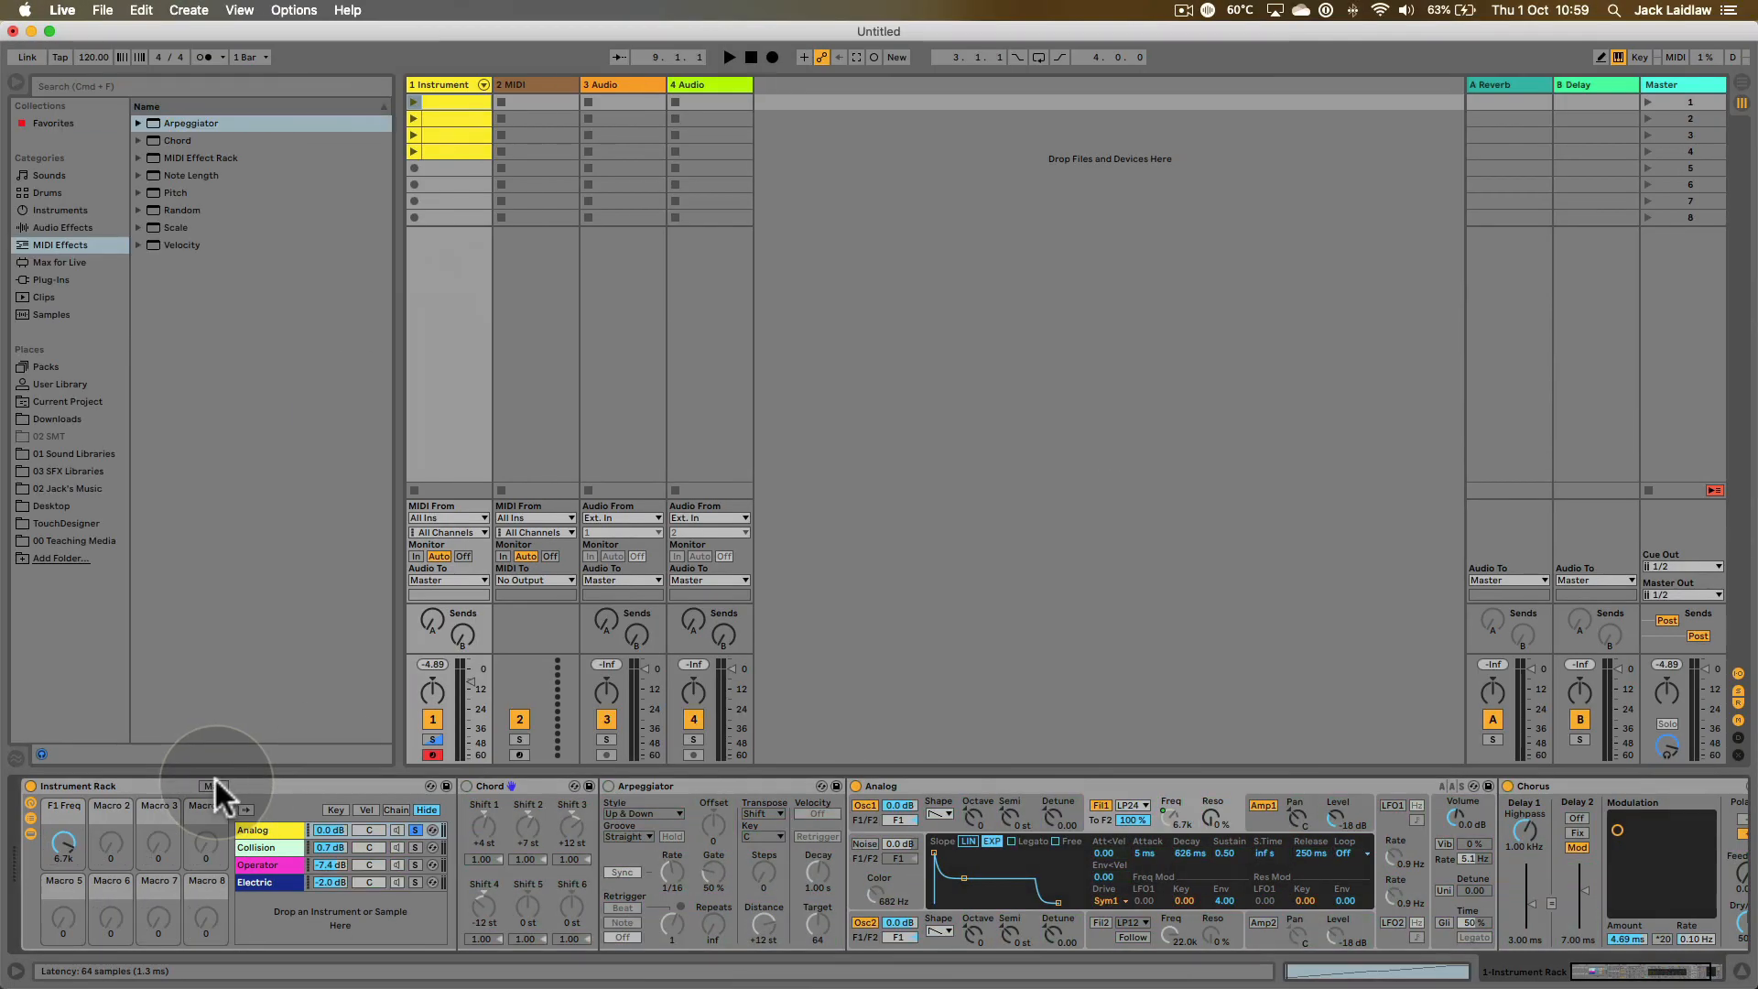
pyautogui.moveTo(66, 837); pyautogui.dragTo(66, 851)
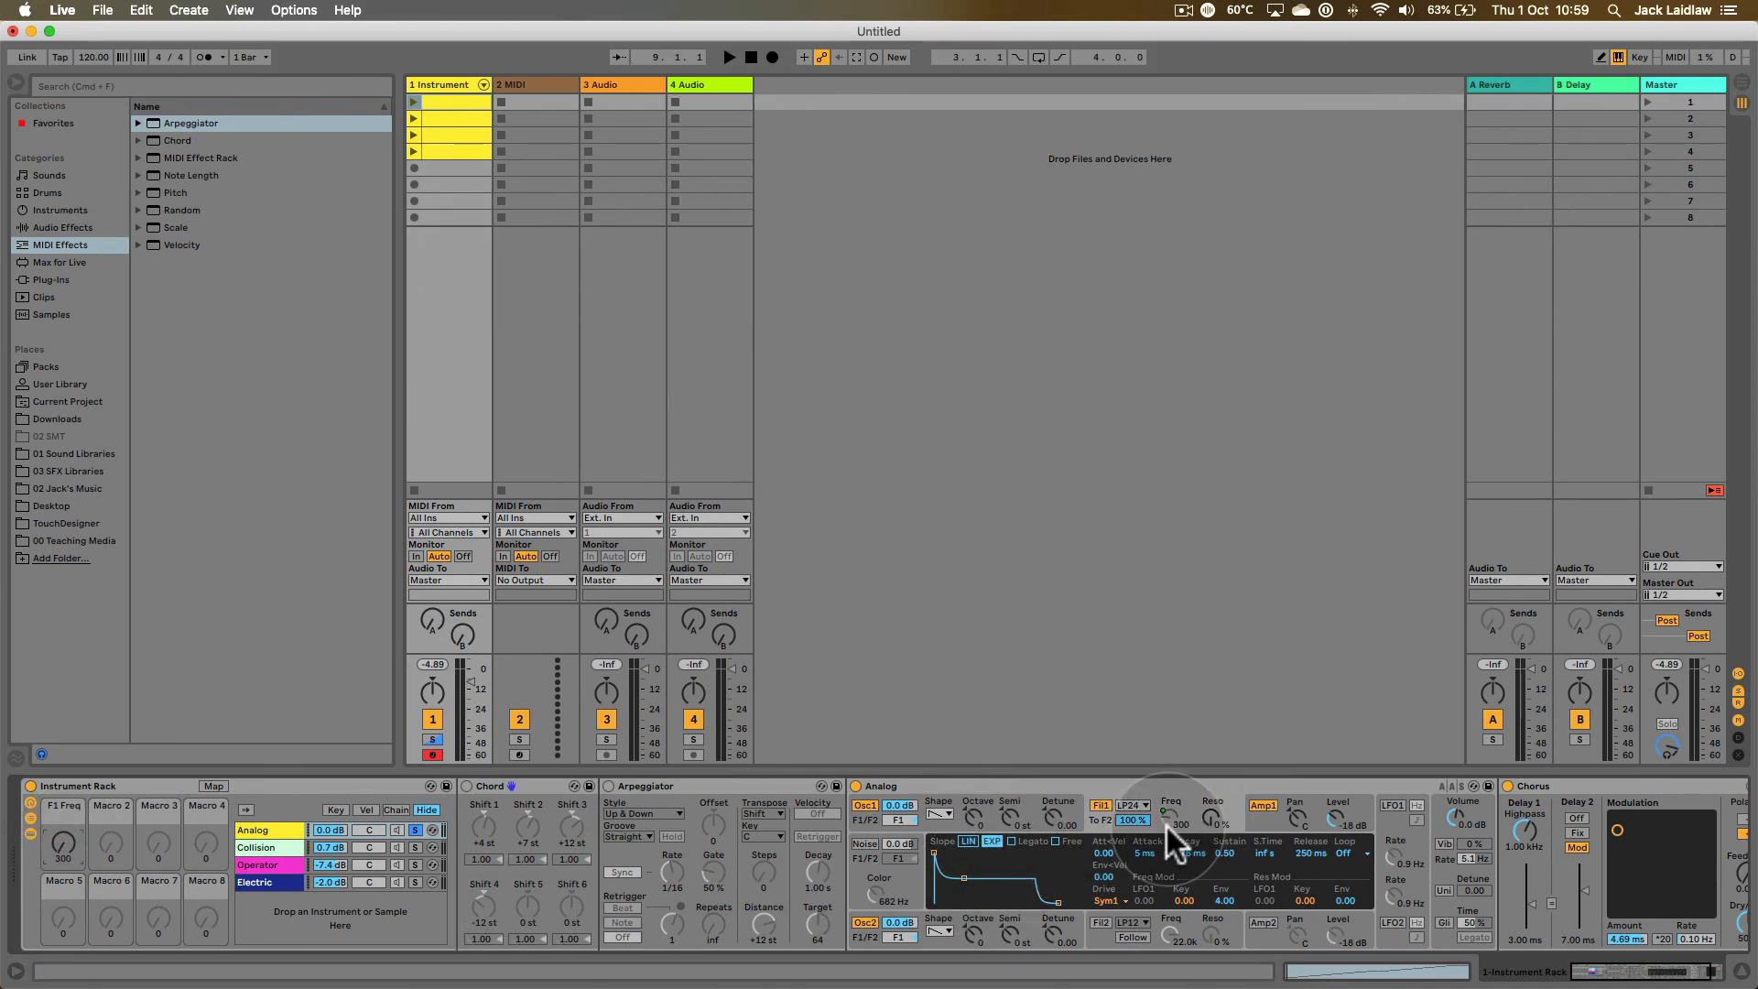
pyautogui.moveTo(58, 856); pyautogui.dragTo(70, 877)
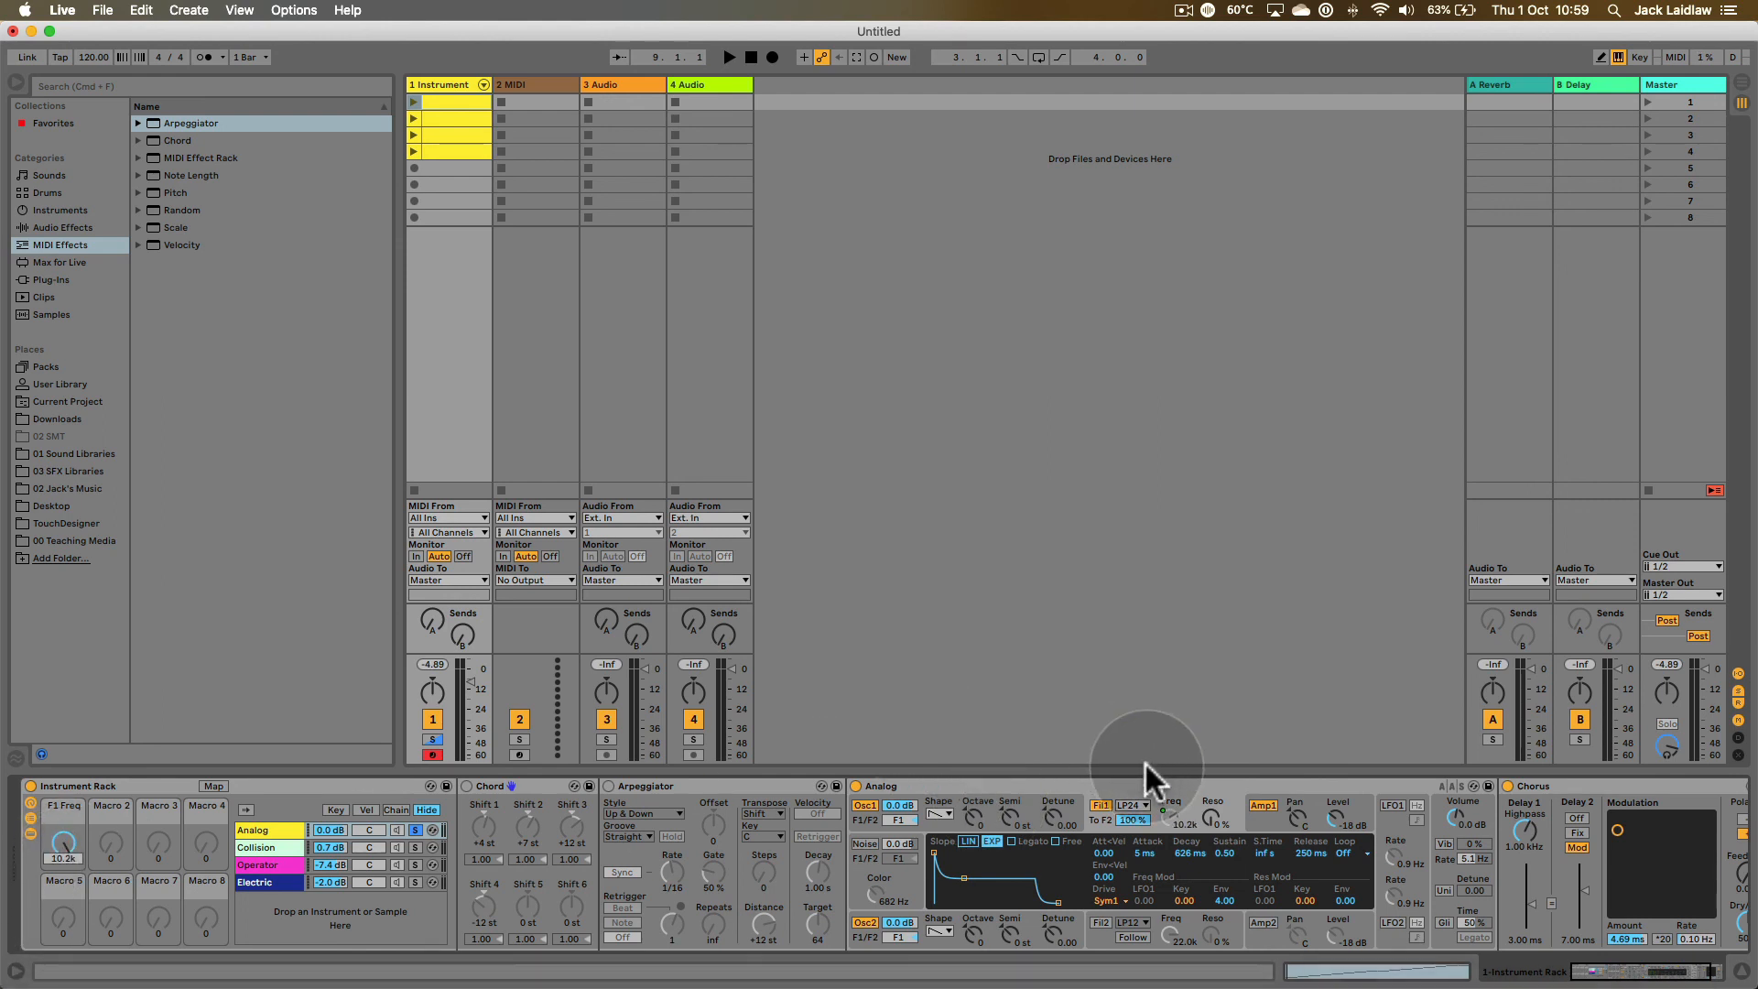
pyautogui.click(1176, 818)
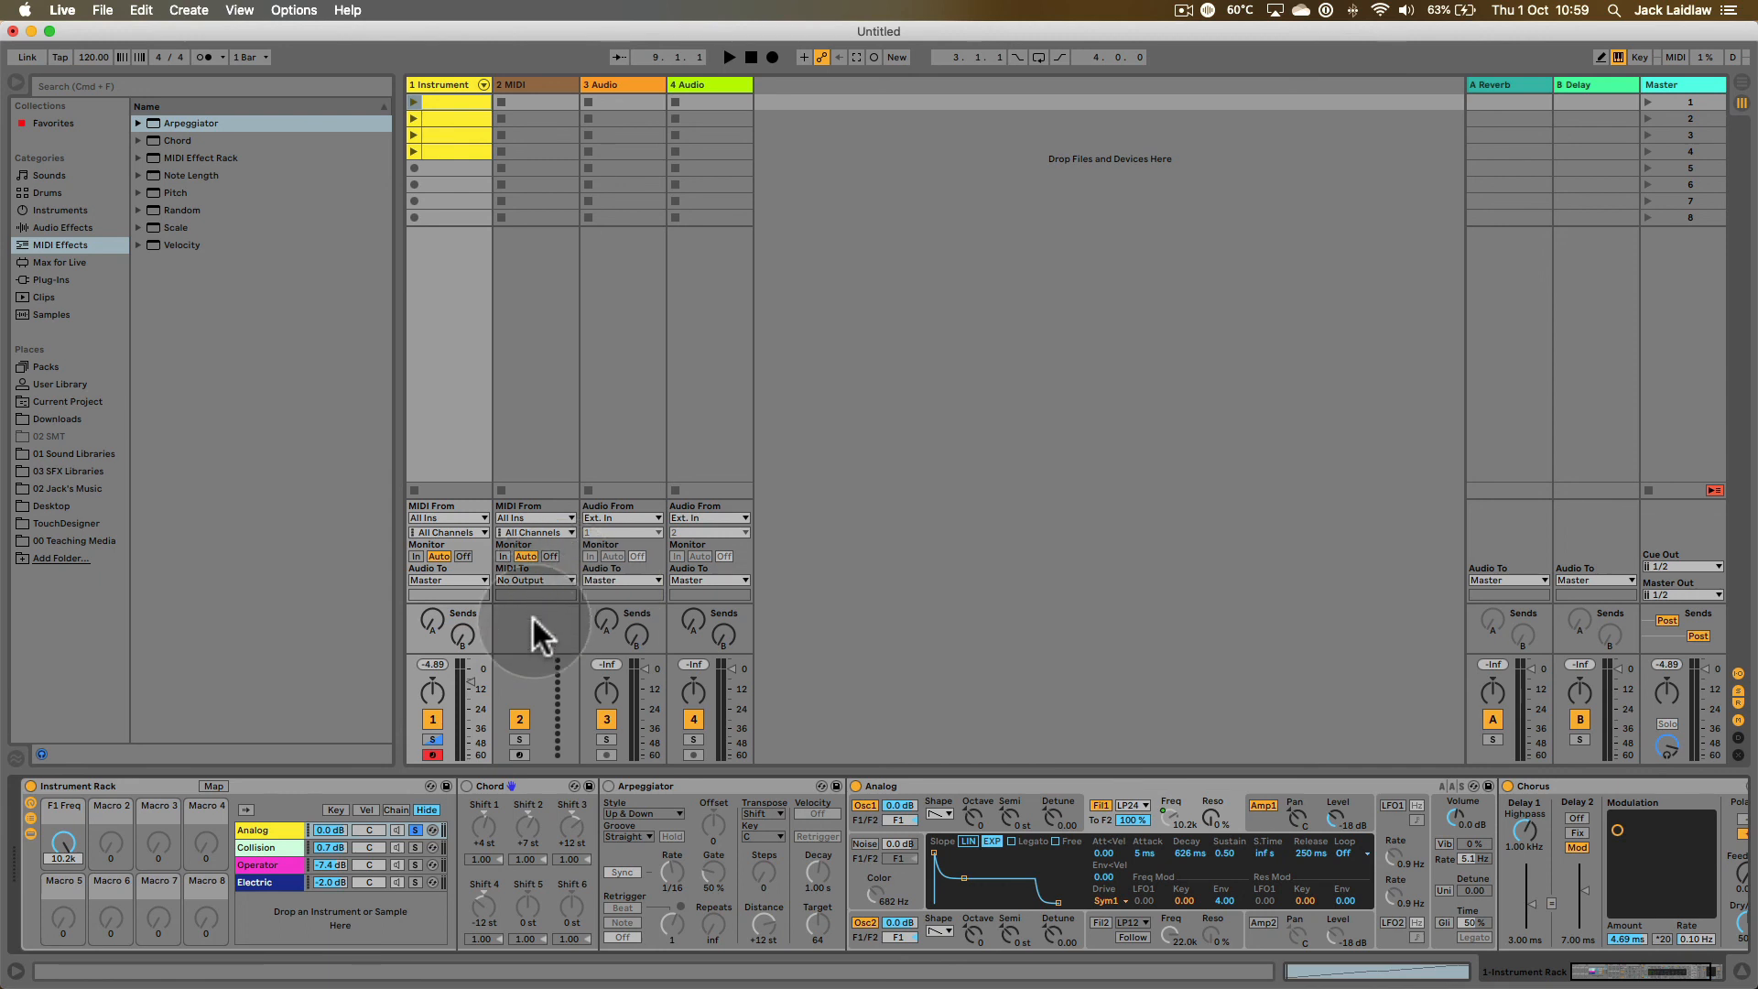
pyautogui.click(1172, 824)
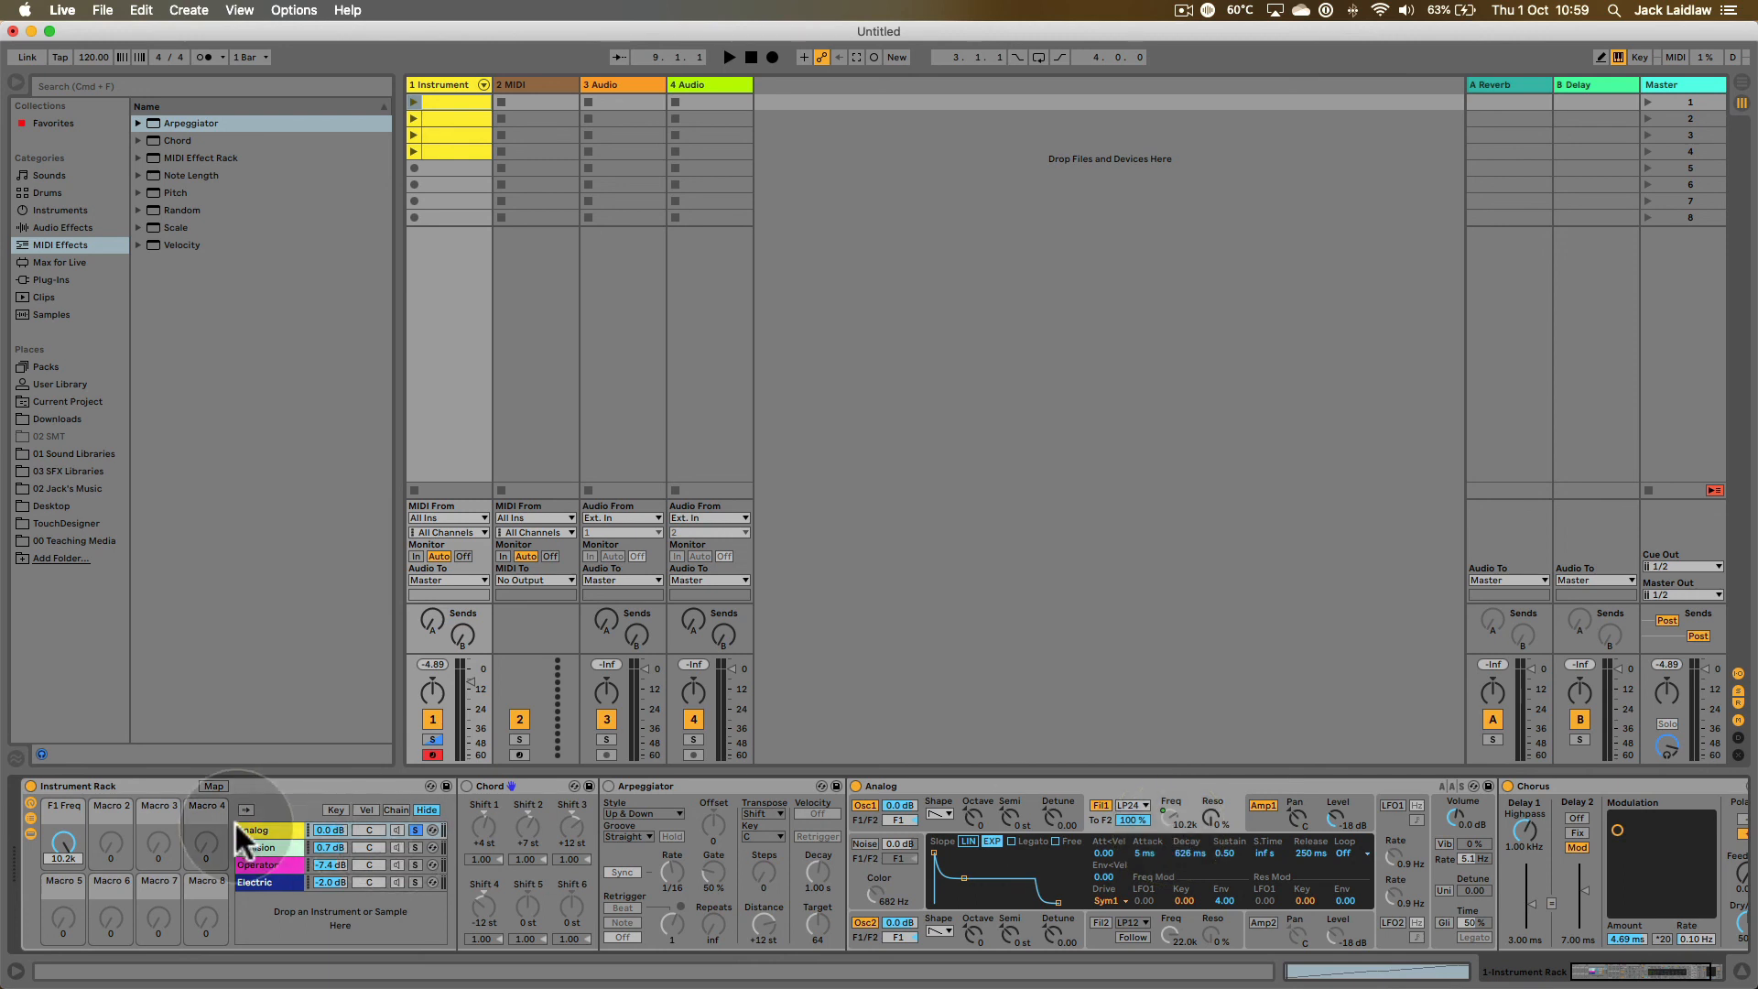
pyautogui.click(66, 837)
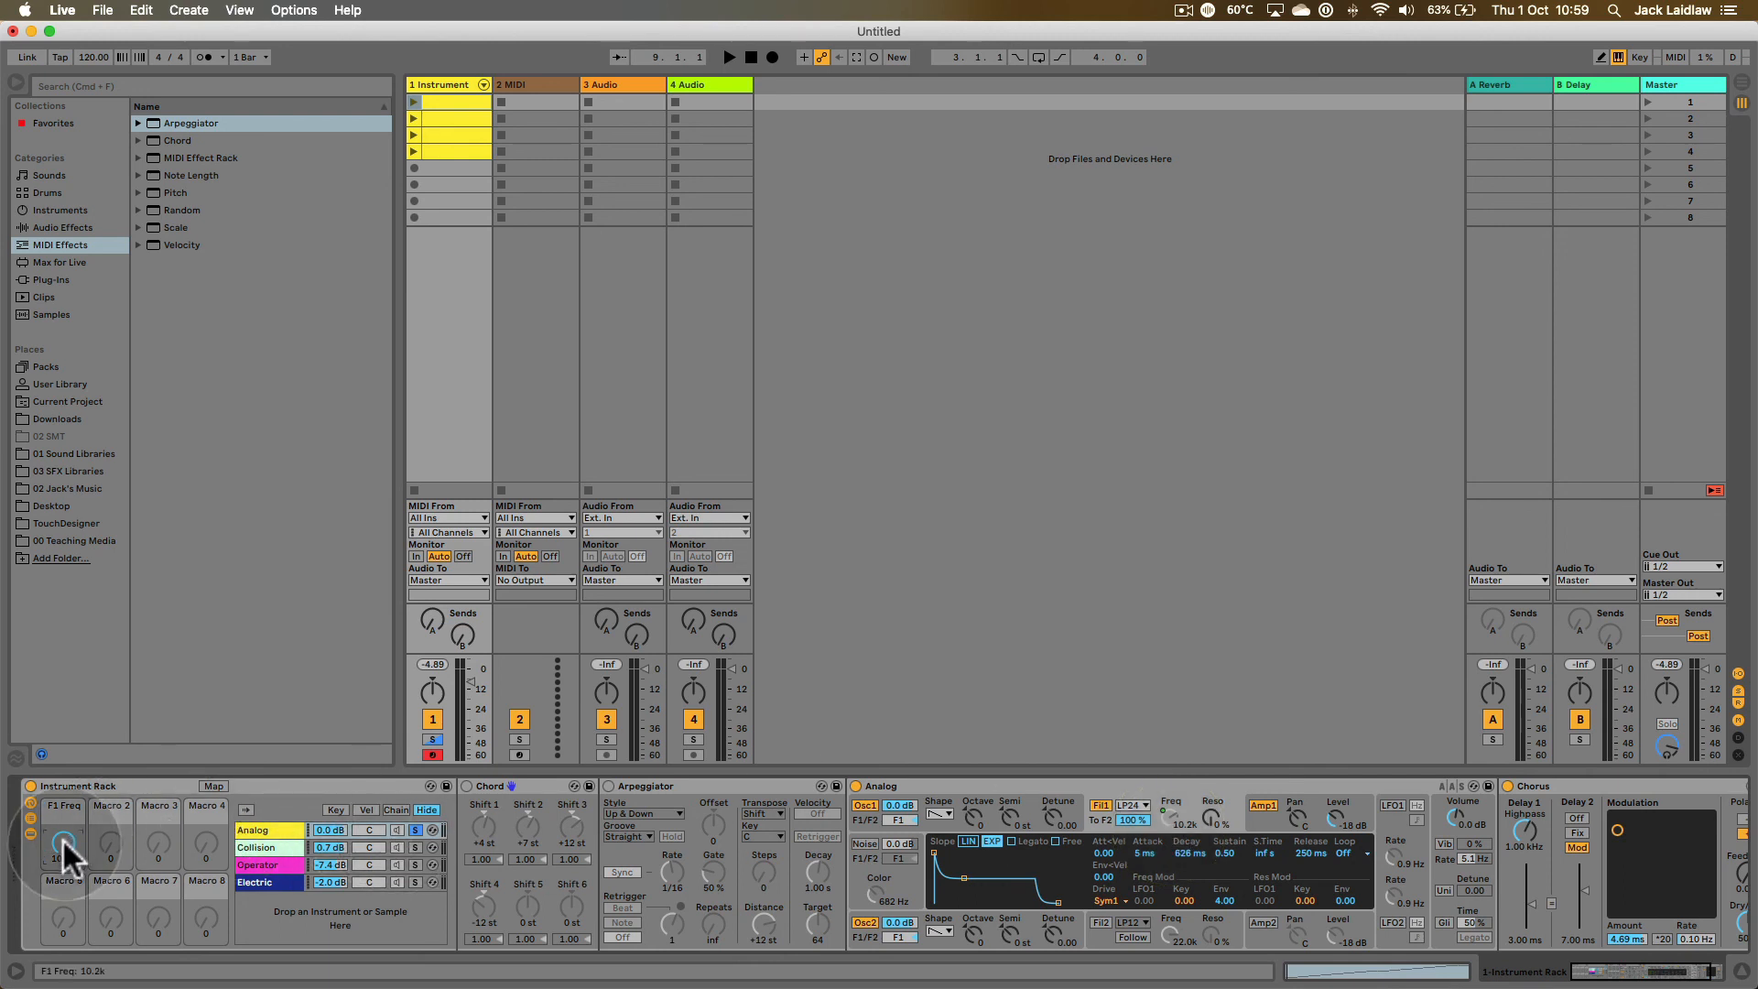
pyautogui.moveTo(63, 838)
pyautogui.mouseDown()
pyautogui.moveTo(62, 906)
pyautogui.moveTo(64, 837)
pyautogui.mouseUp()
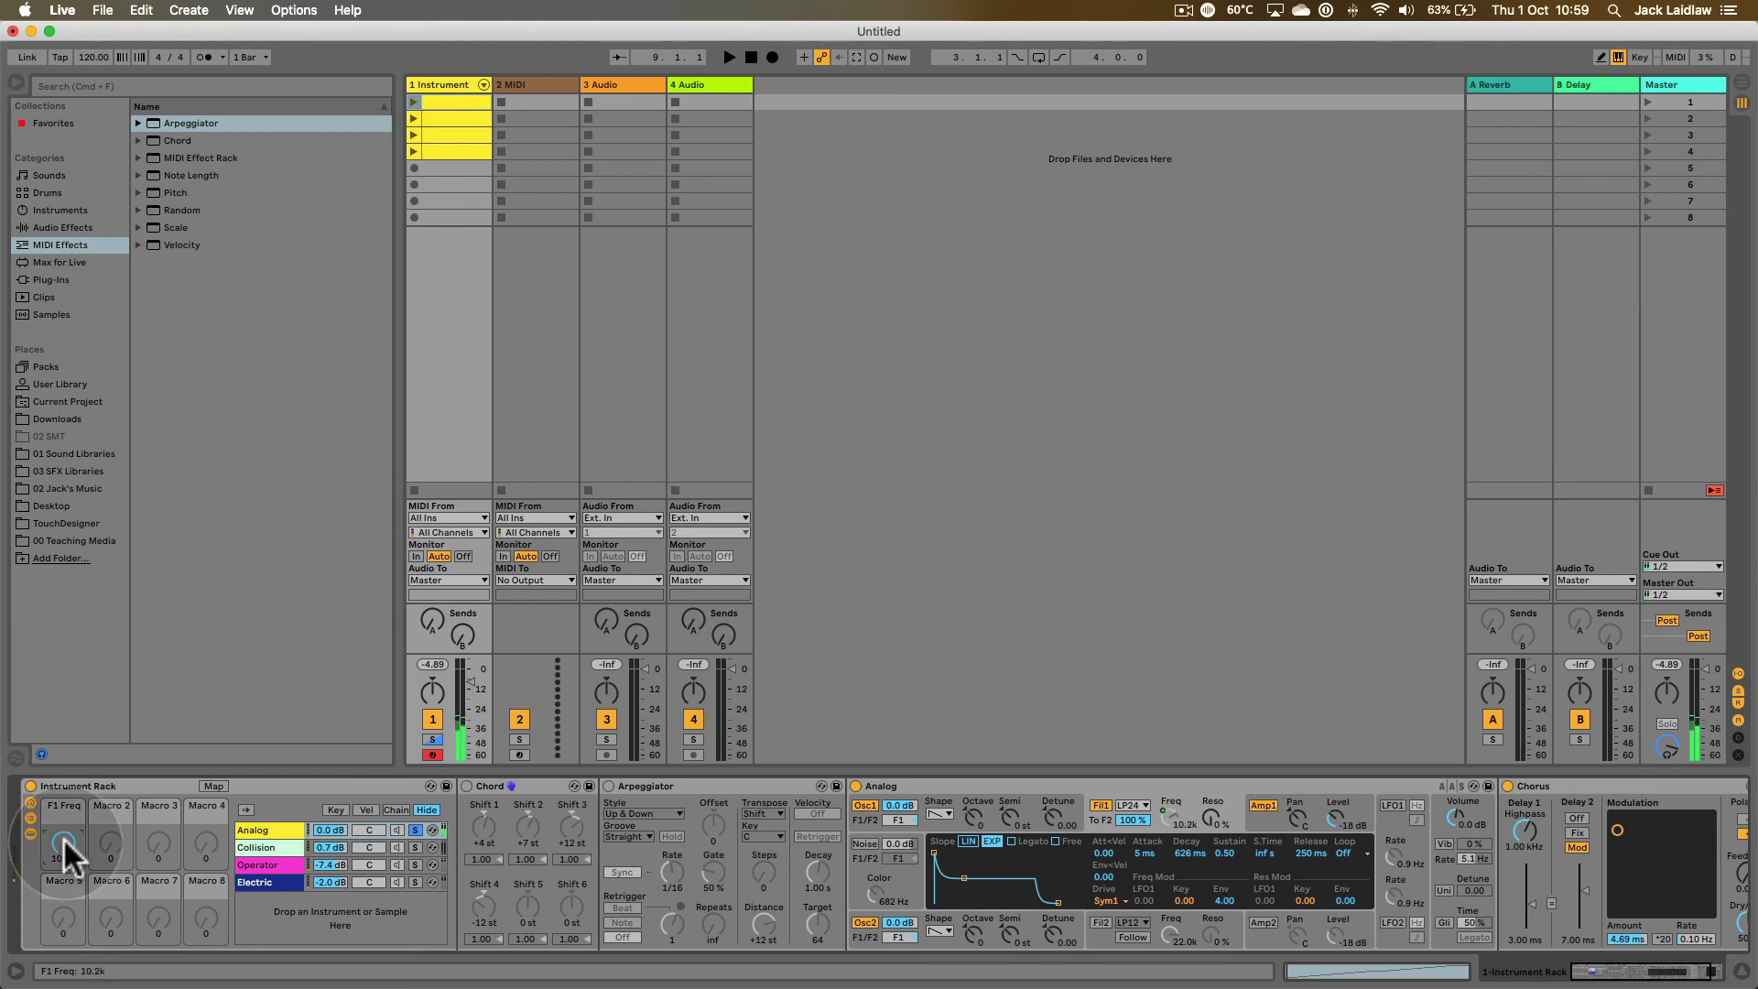